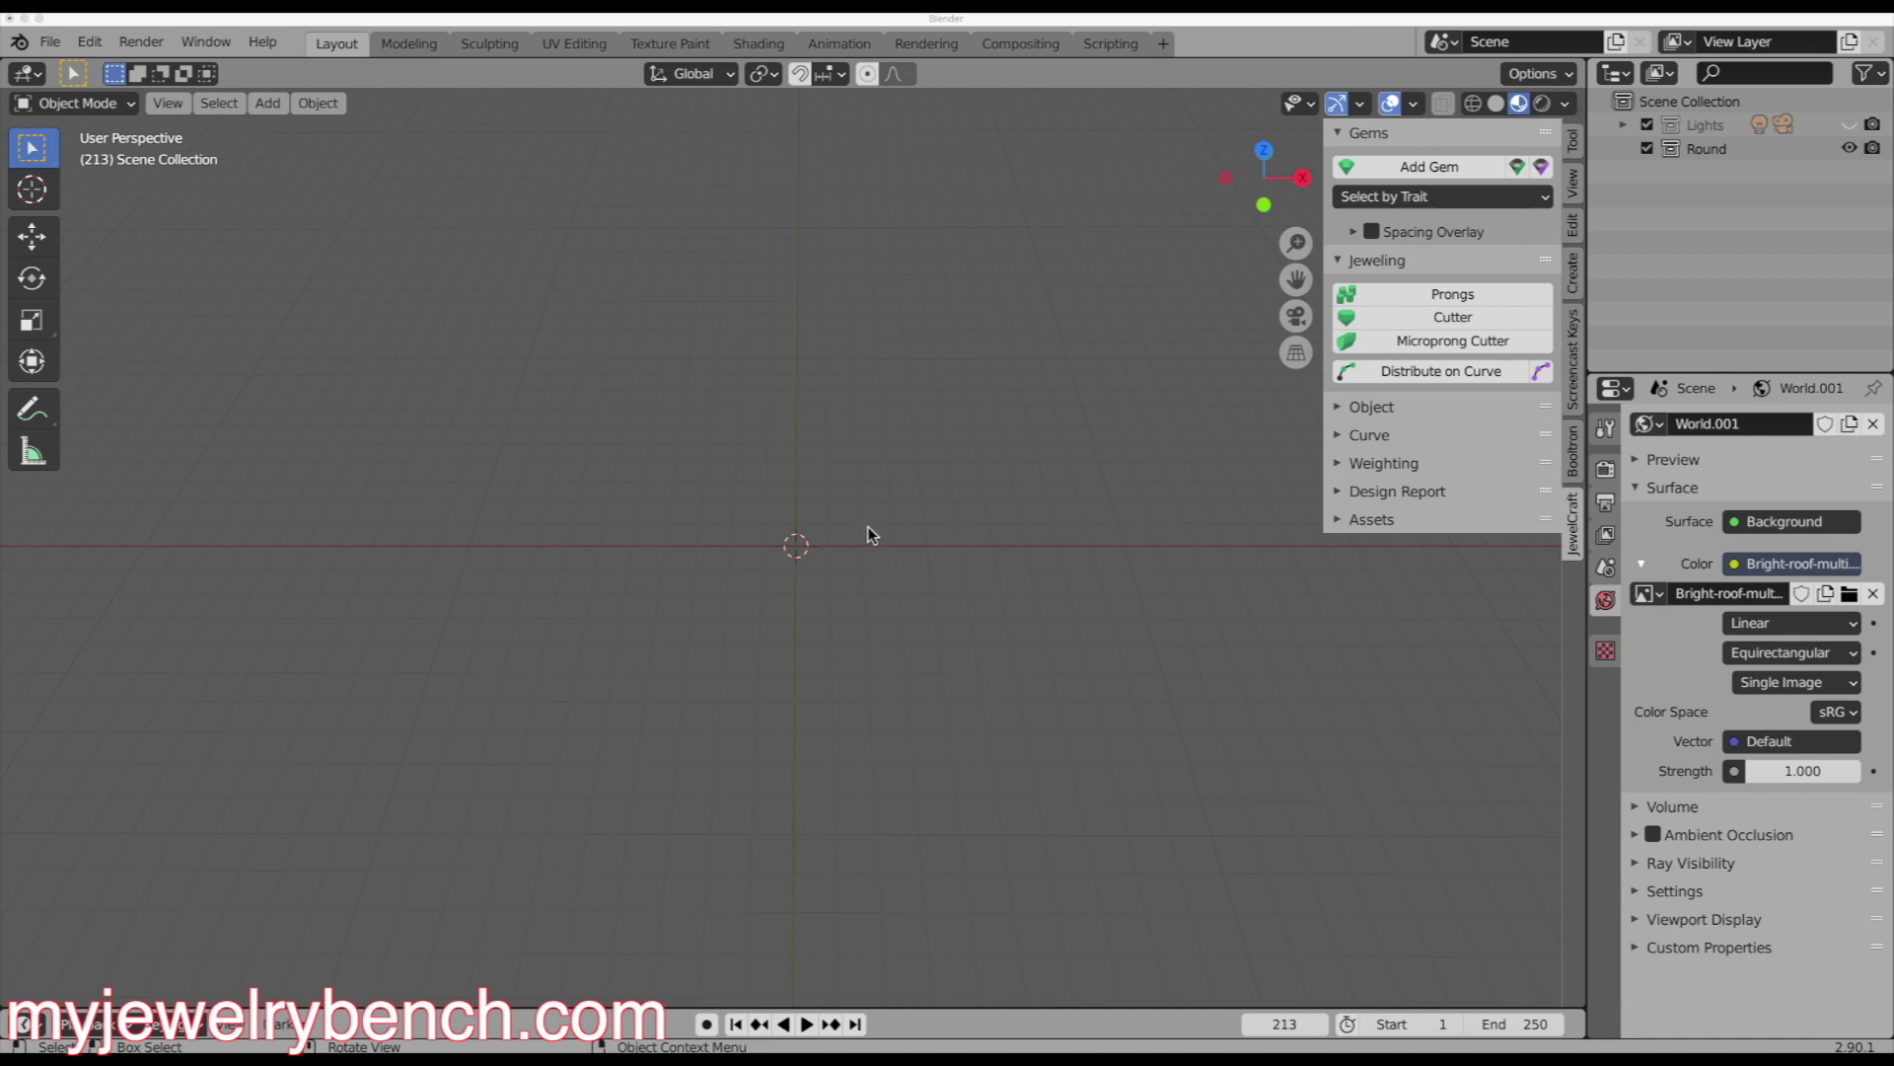
# - Add a round diamond gem with a size of 3.1 mm at the origin
pyautogui.click(1448, 169)
pyautogui.click(1512, 211)
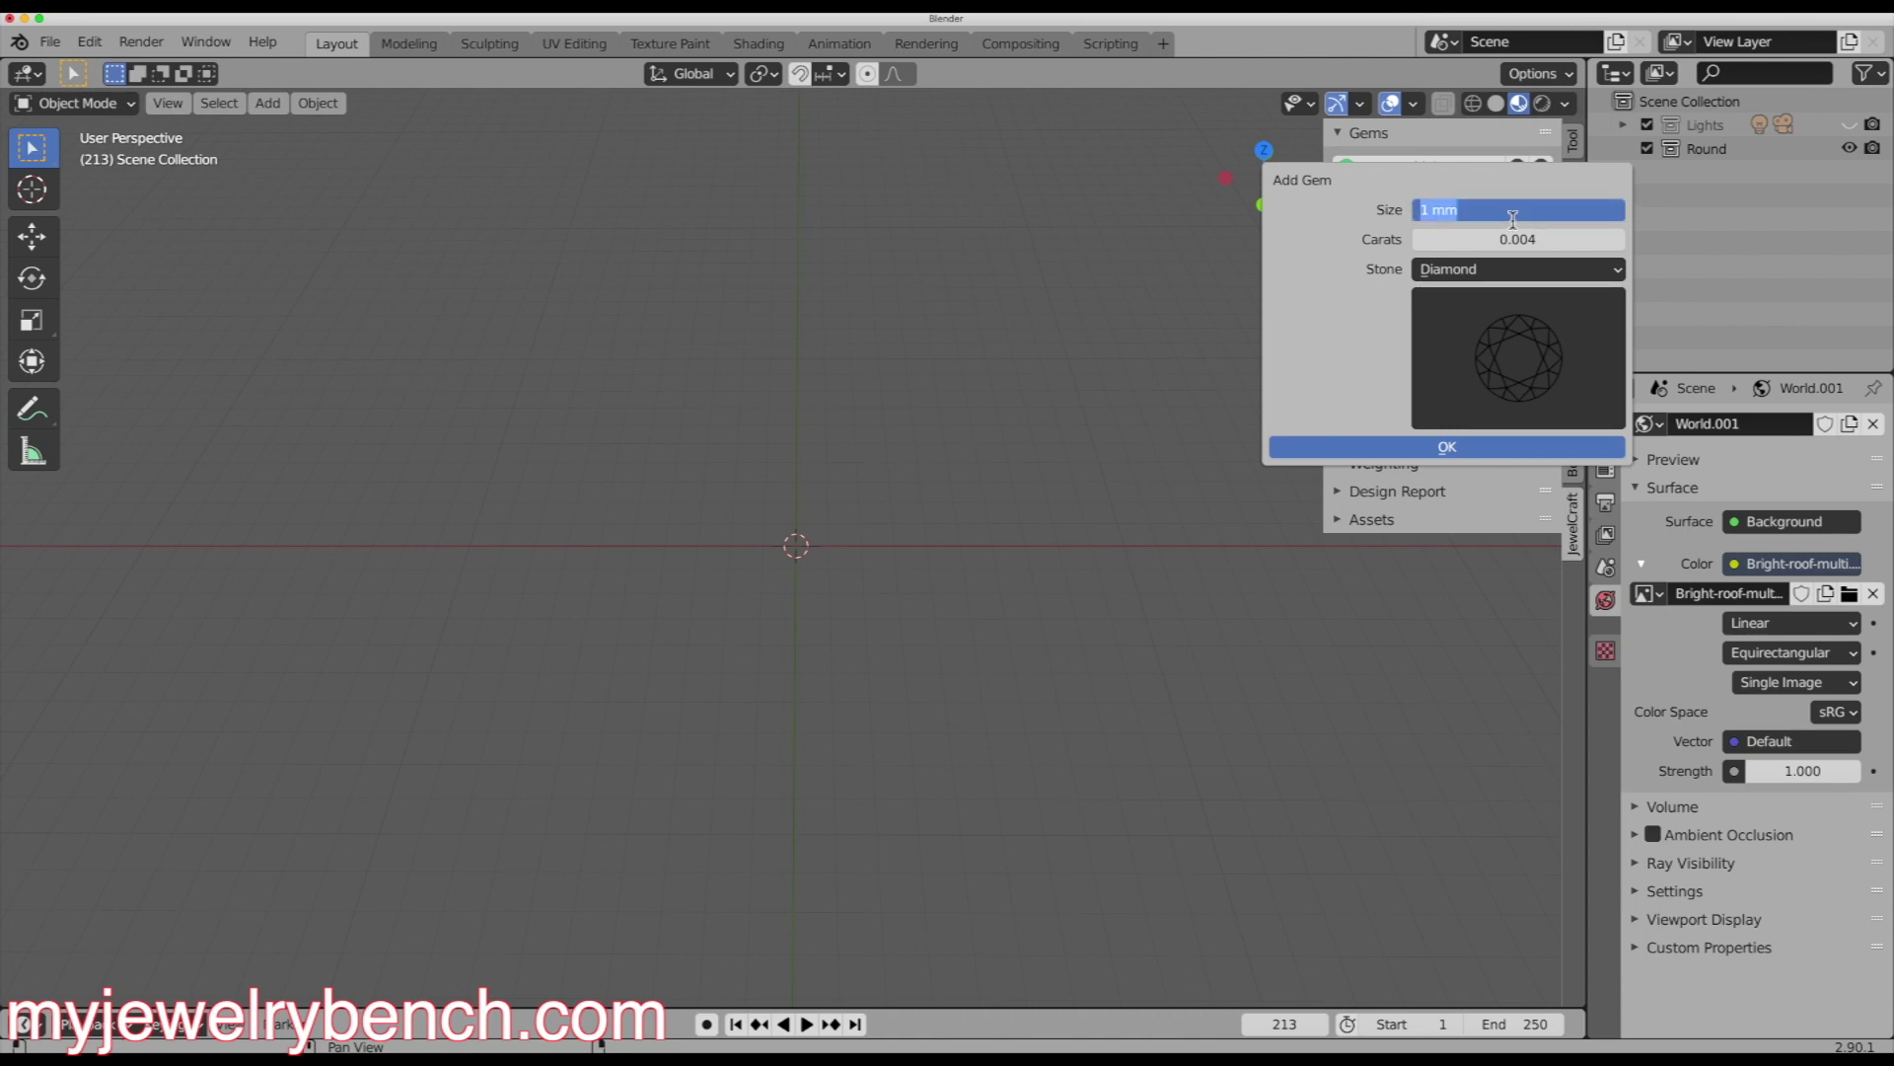
pyautogui.write('3.1')
pyautogui.click(1450, 451)
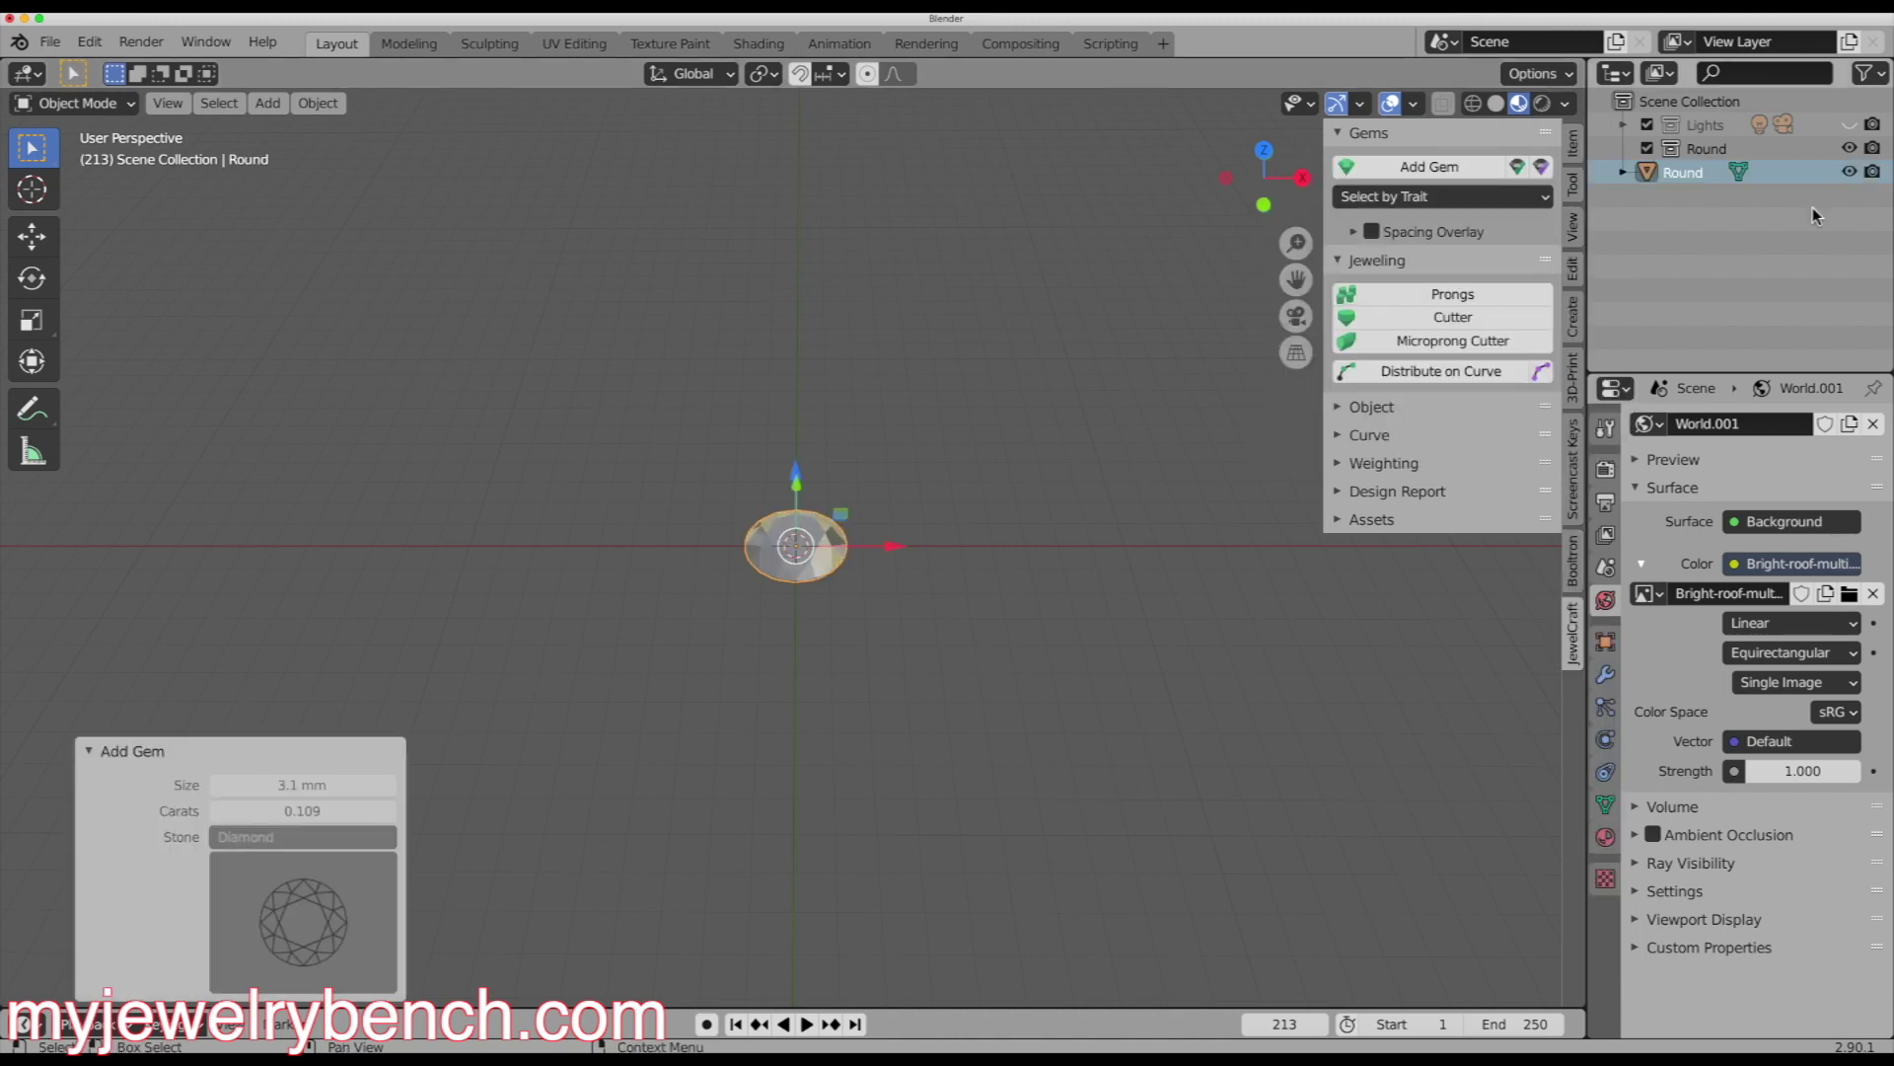
# - Switch the viewport to solid shading and enable the Screencast Keys display
pyautogui.click(1497, 110)
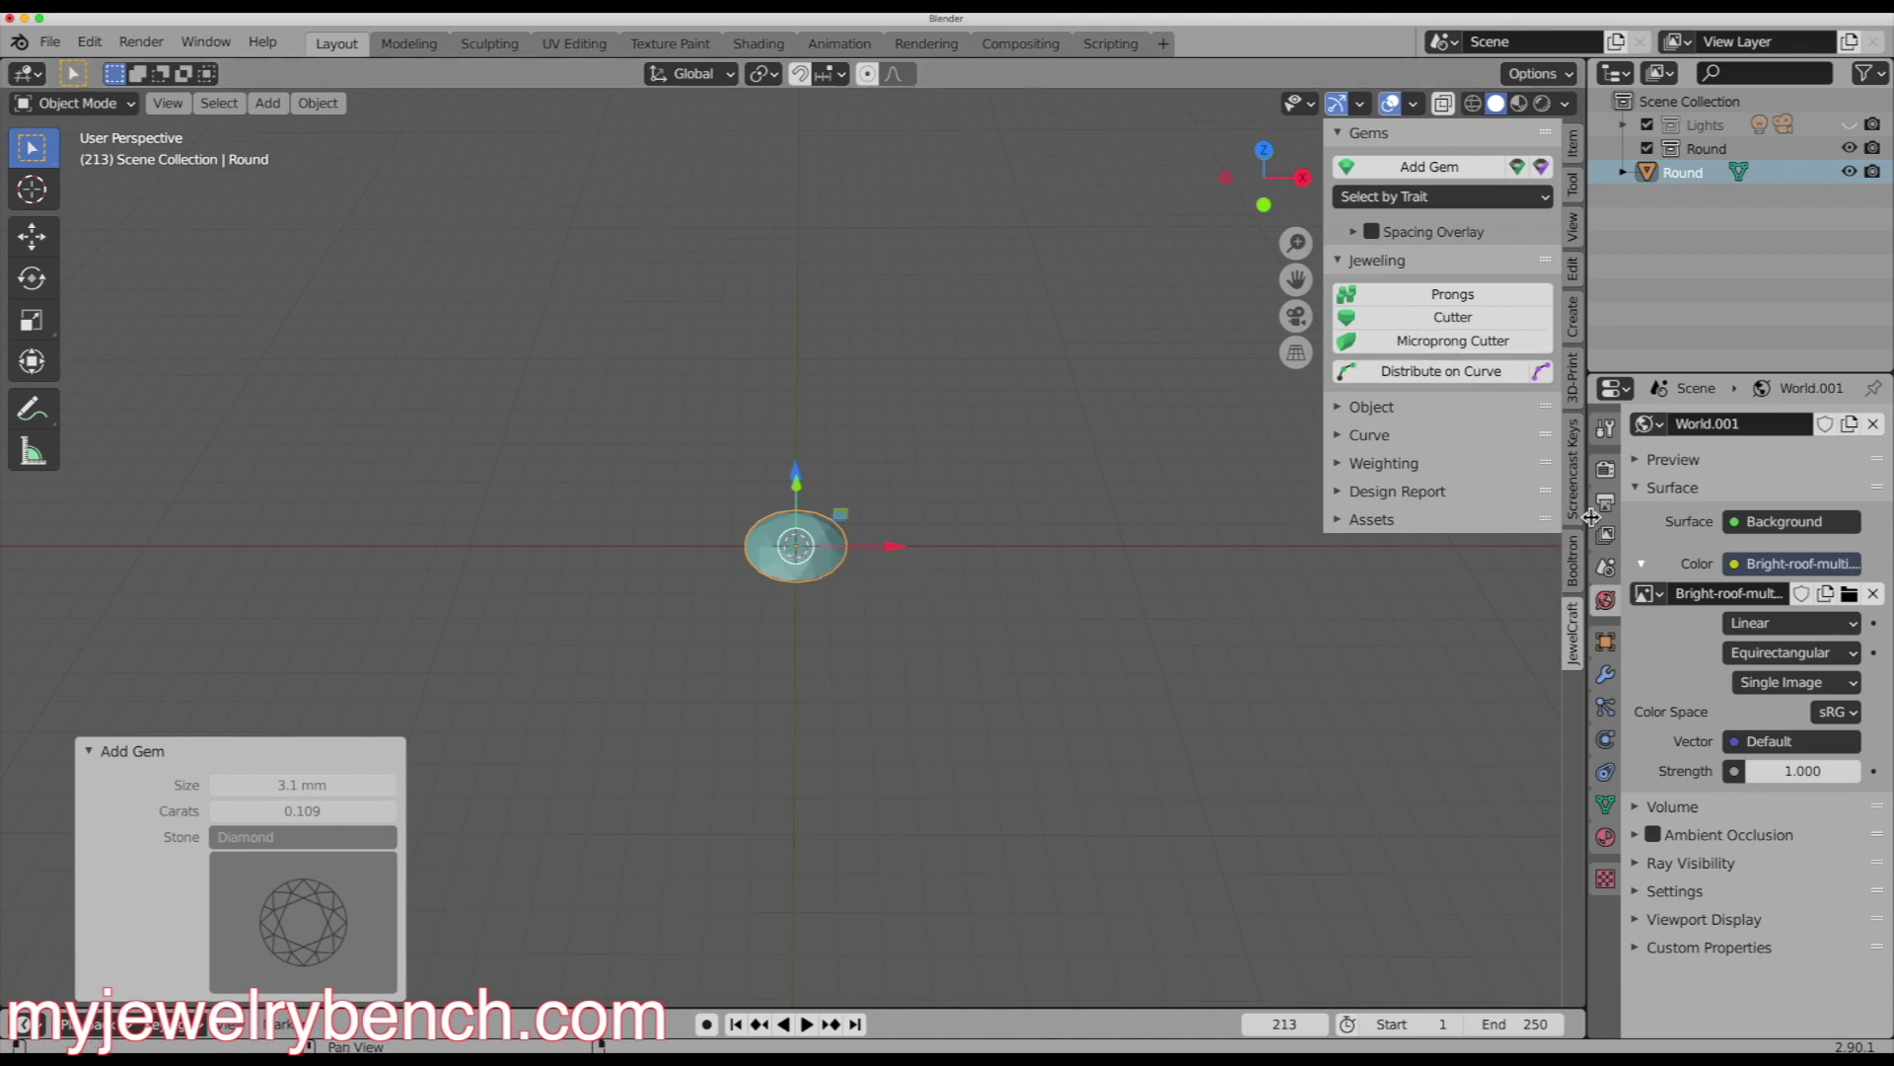
pyautogui.click(1573, 484)
pyautogui.click(1357, 135)
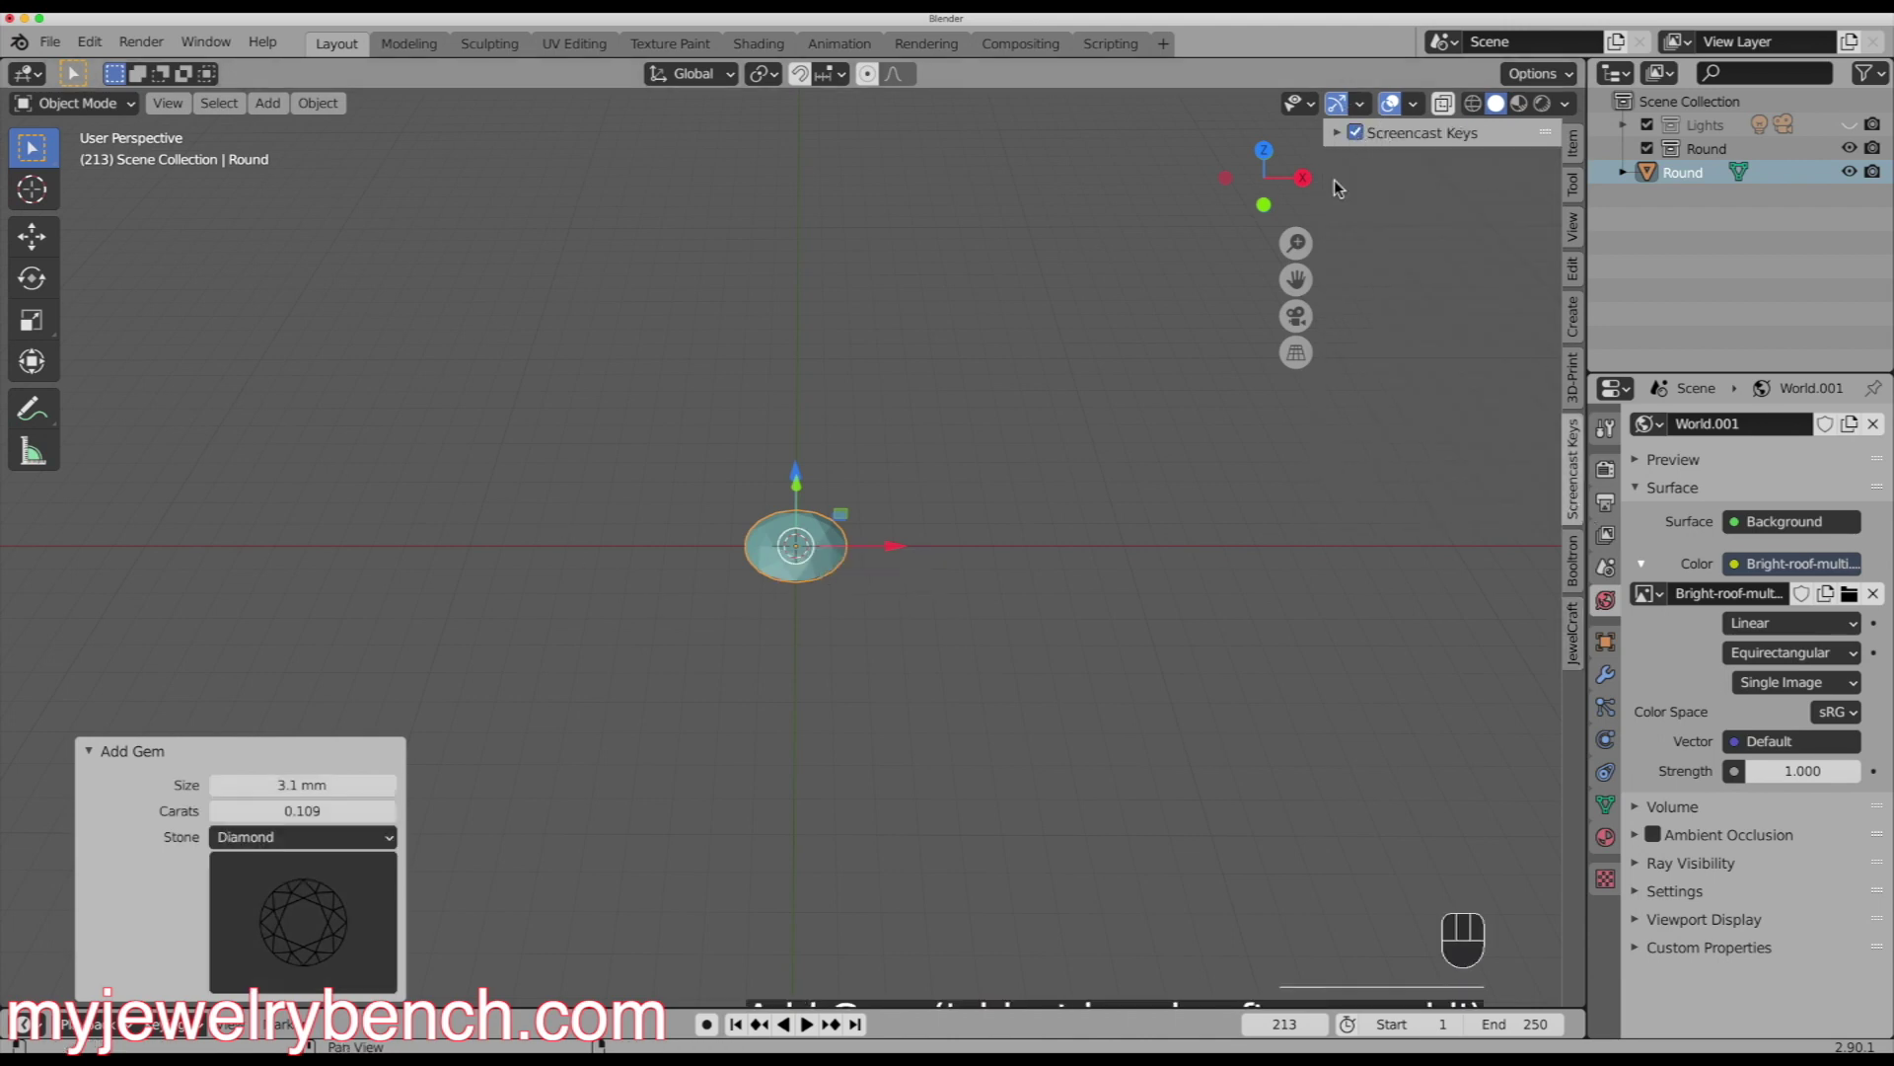
pyautogui.click(1572, 632)
# - Duplicate the gem twice in the positive X direction, spacing the copies about 3.2 mm apart in a row
pyautogui.press('KP_7')
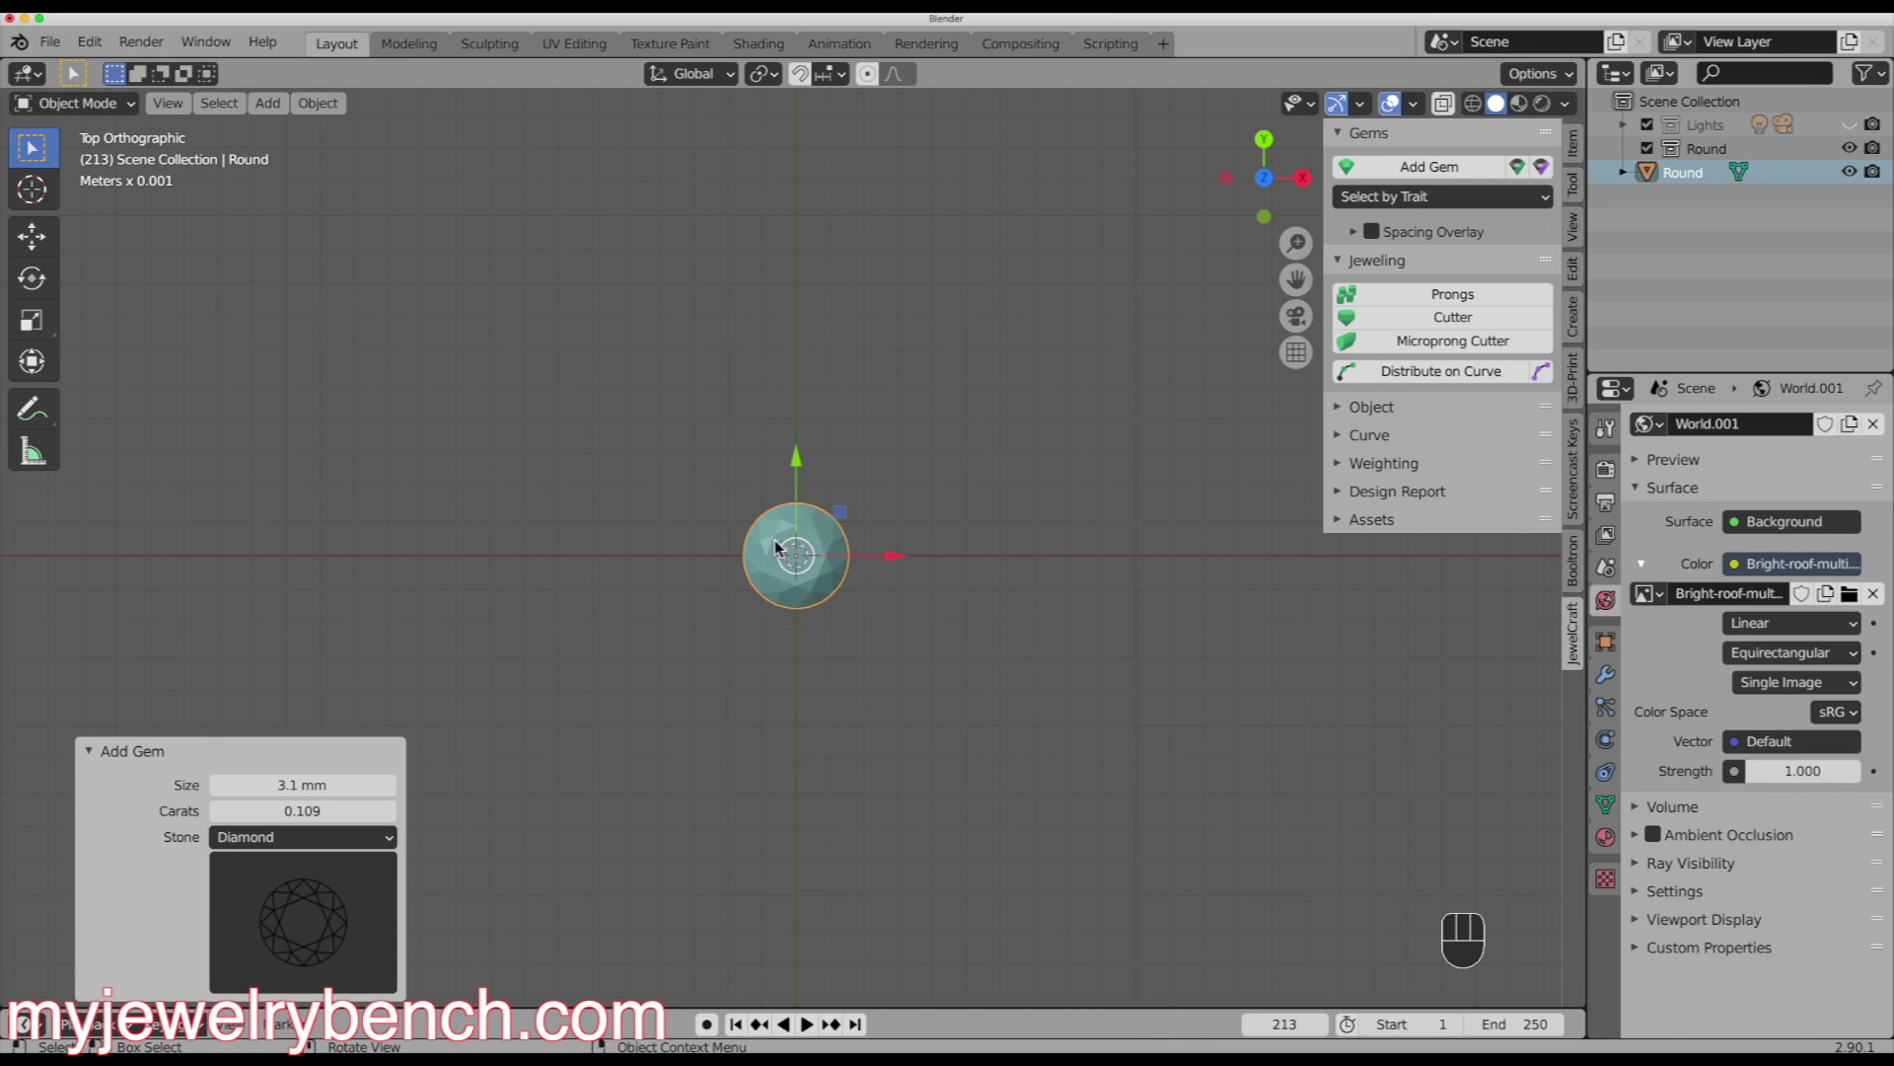
pyautogui.hotkey('shift', 'd')
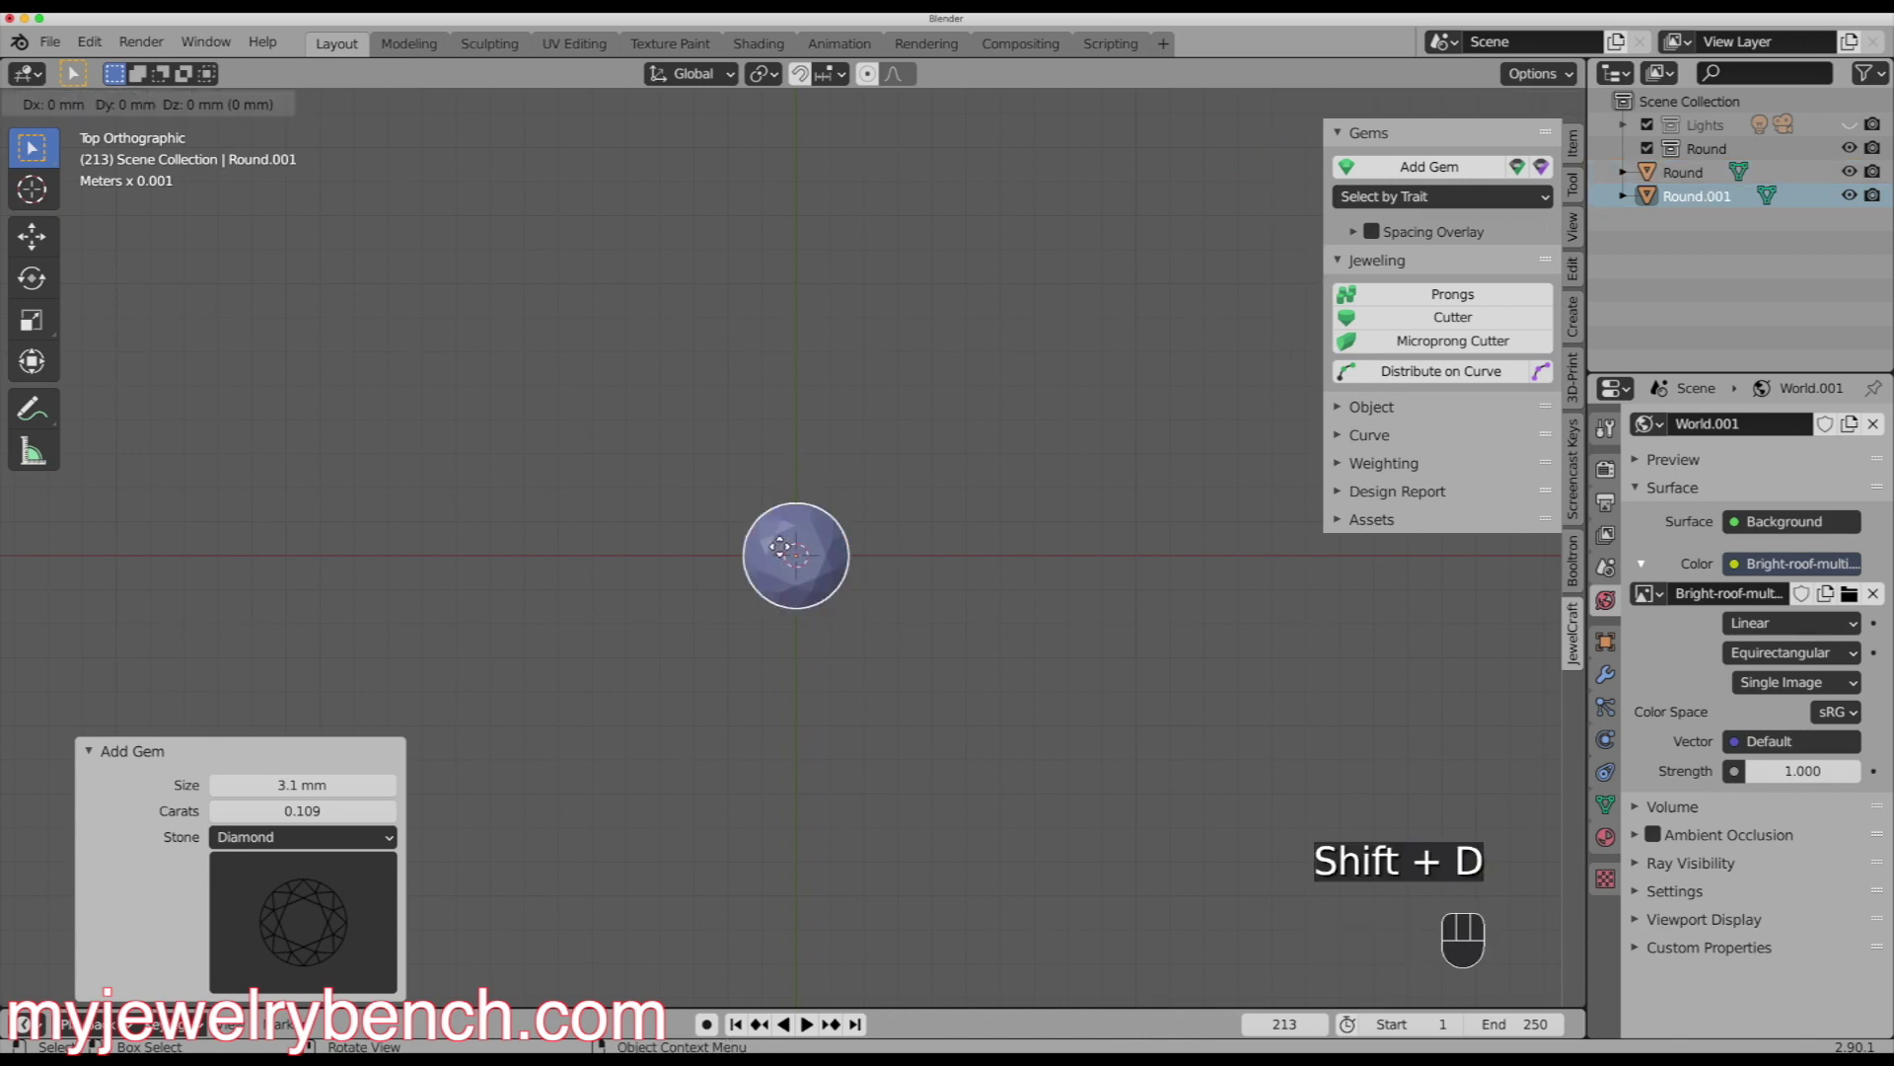
pyautogui.press('x')
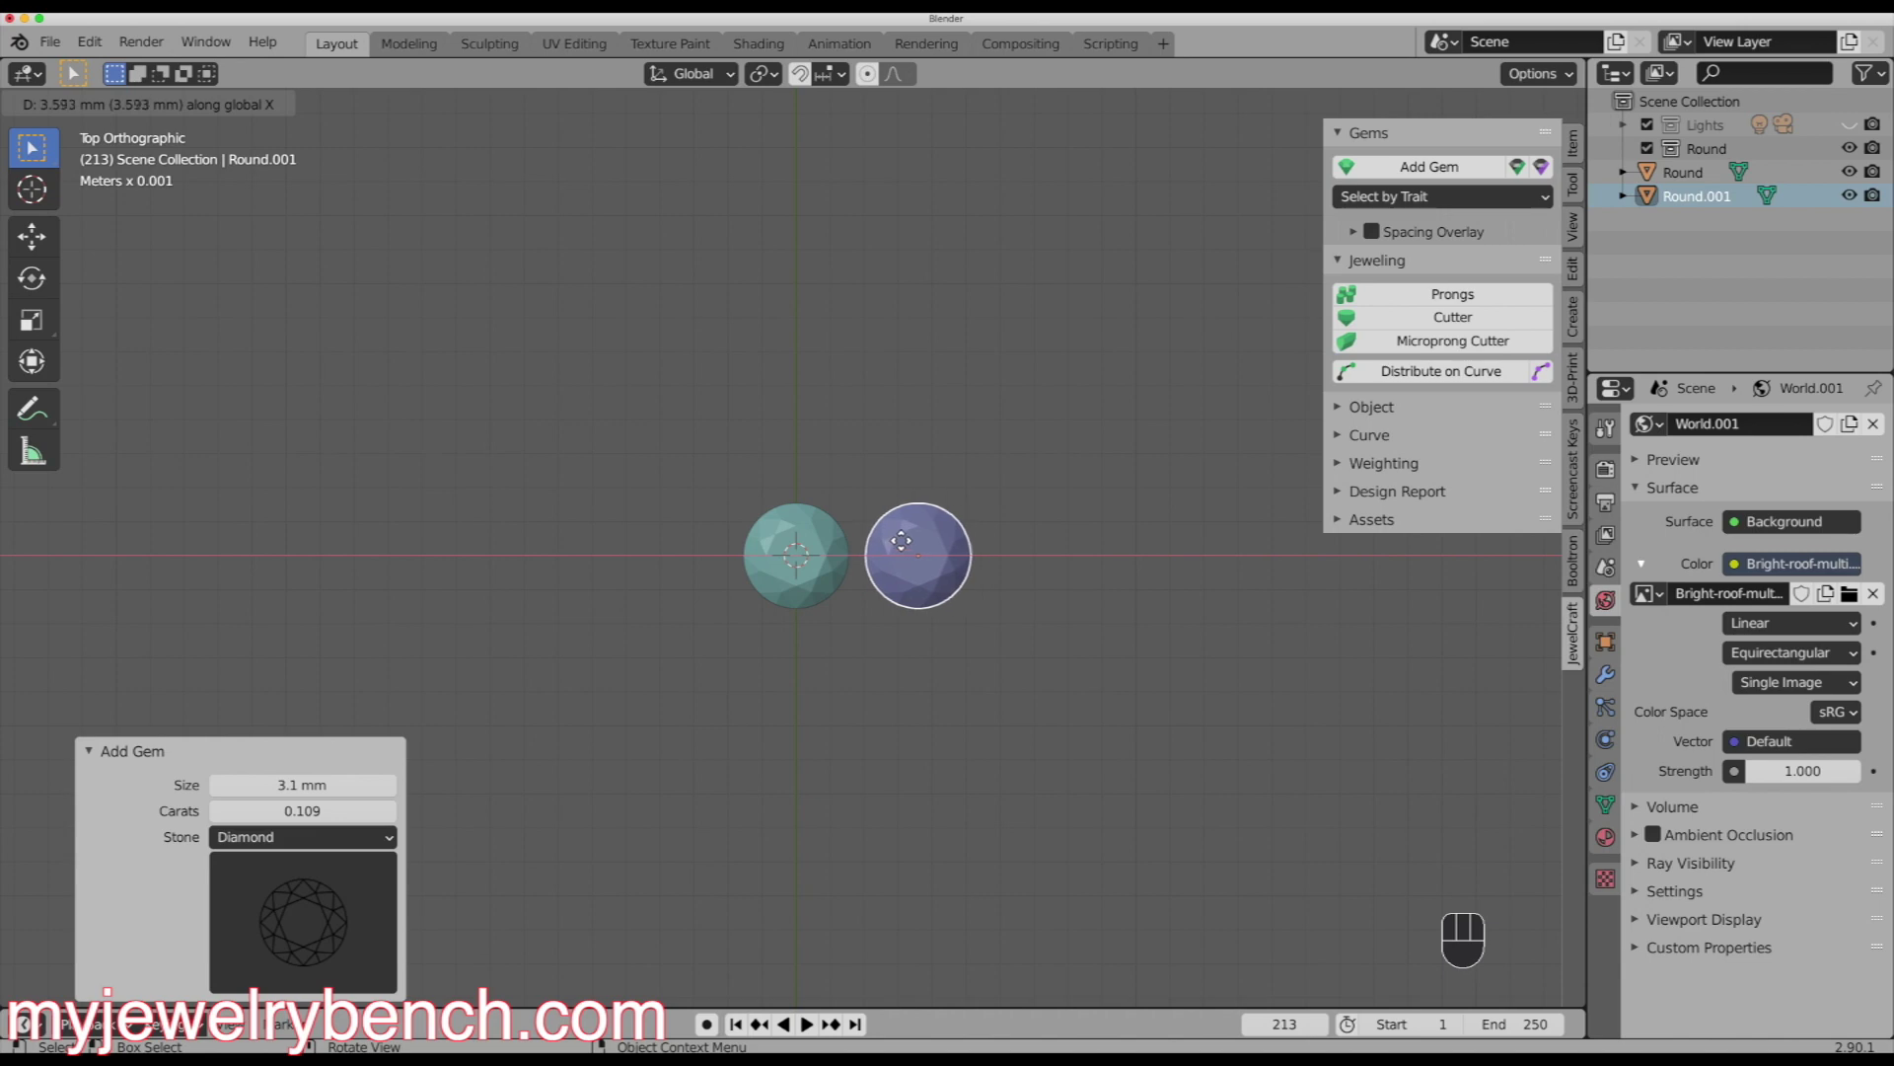
pyautogui.click(885, 542)
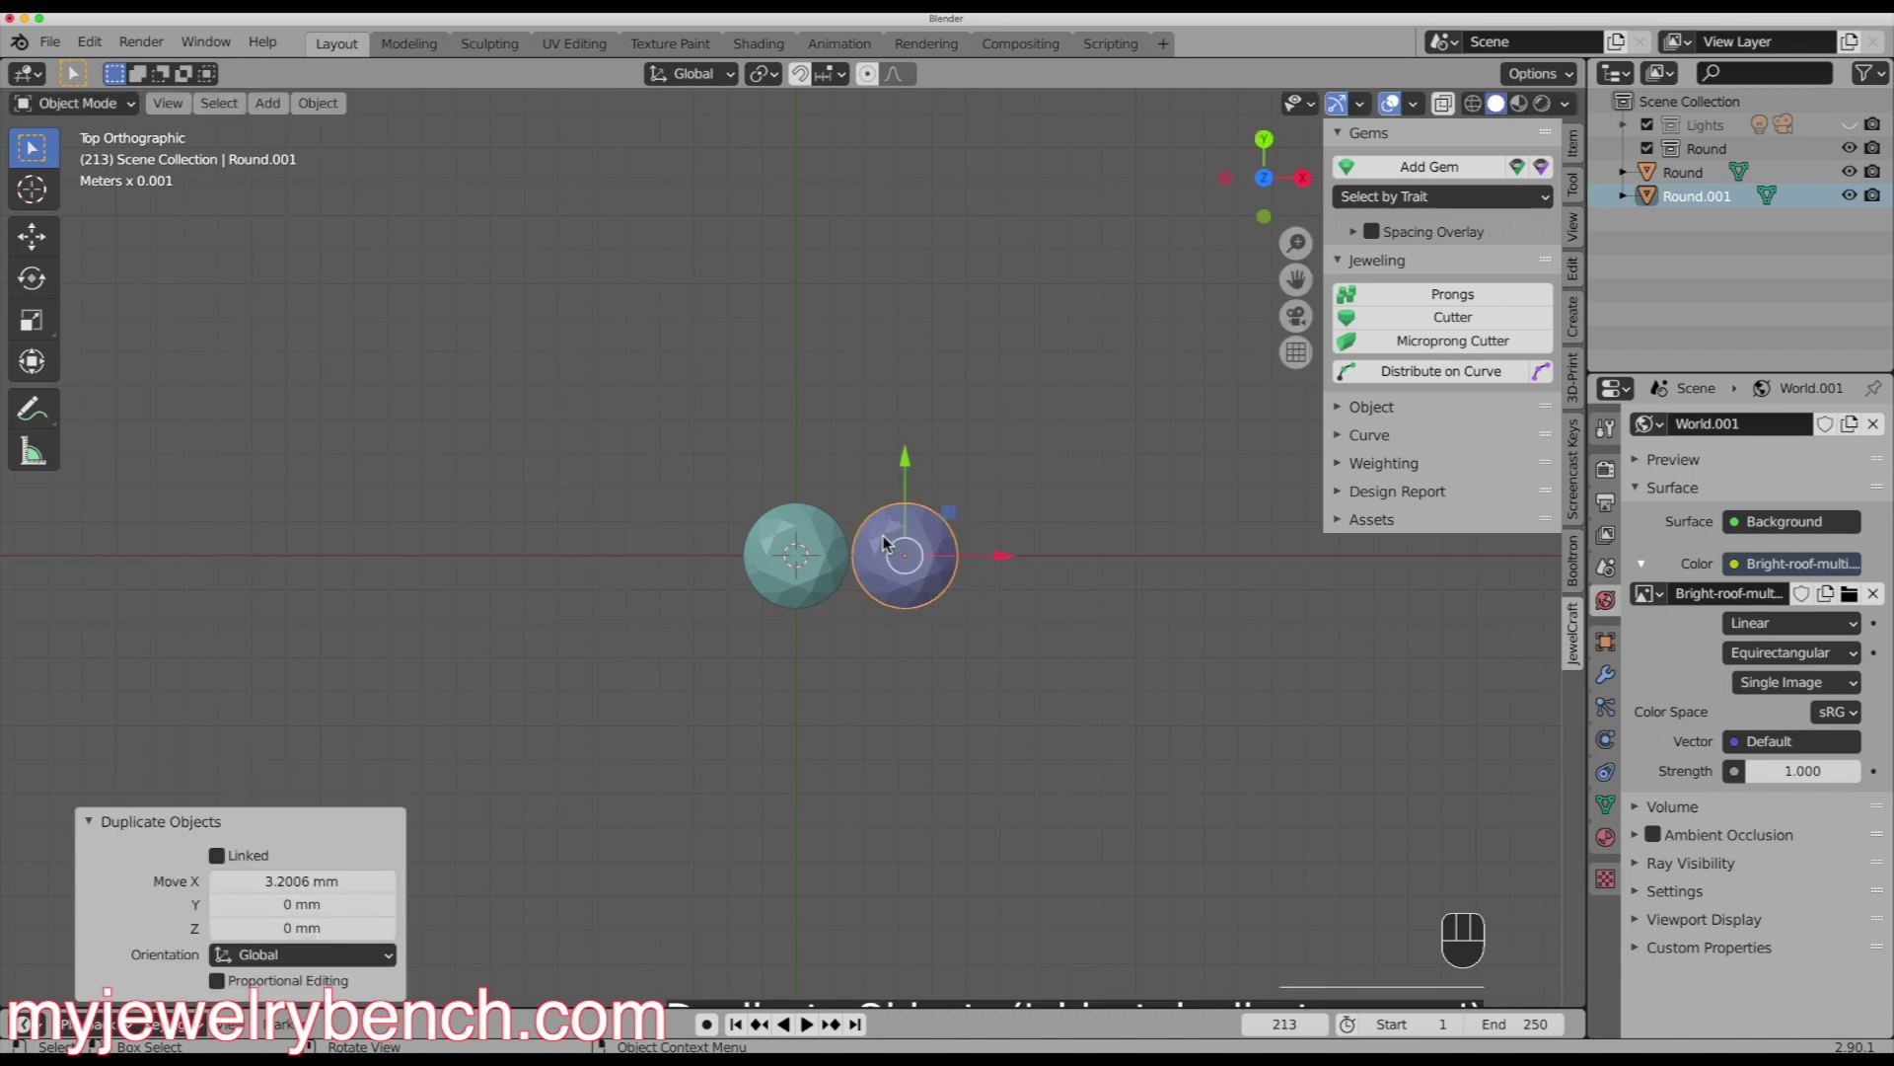
pyautogui.hotkey('shift', 'd')
pyautogui.press('x')
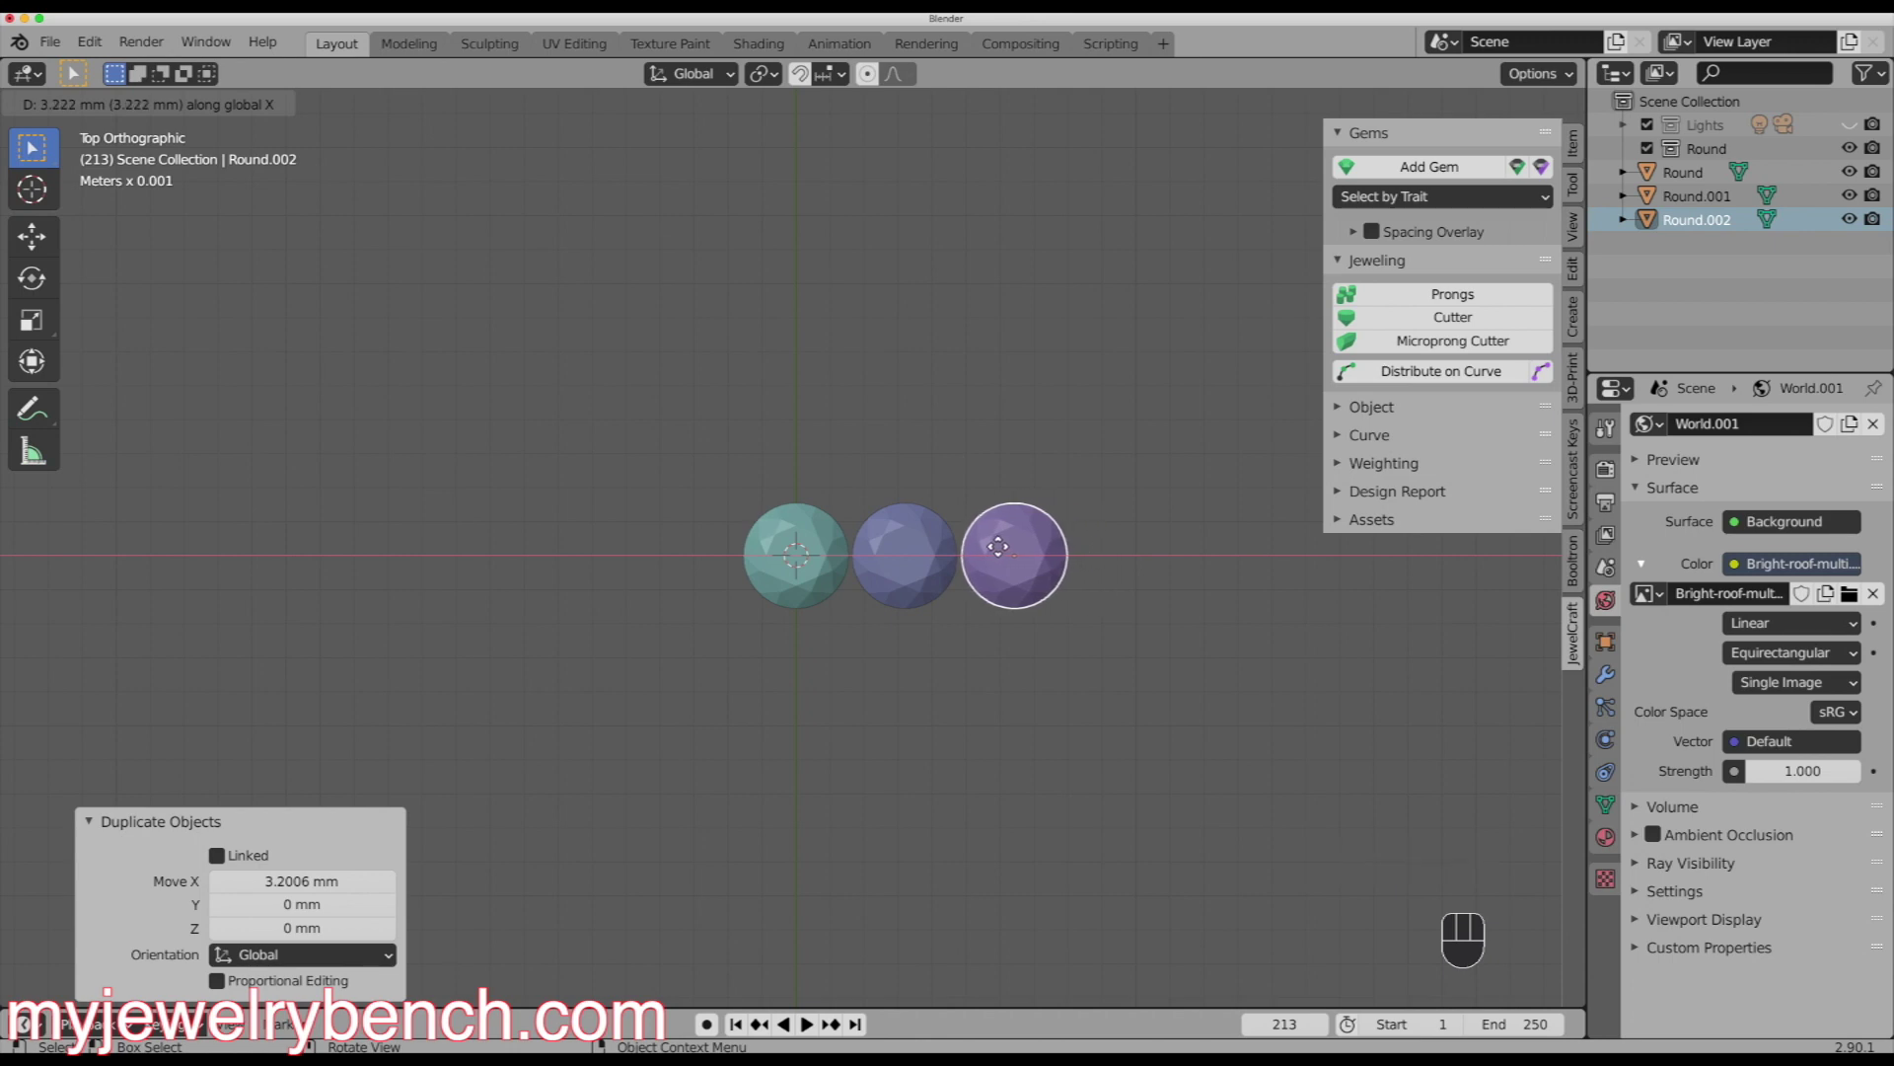
pyautogui.click(1000, 546)
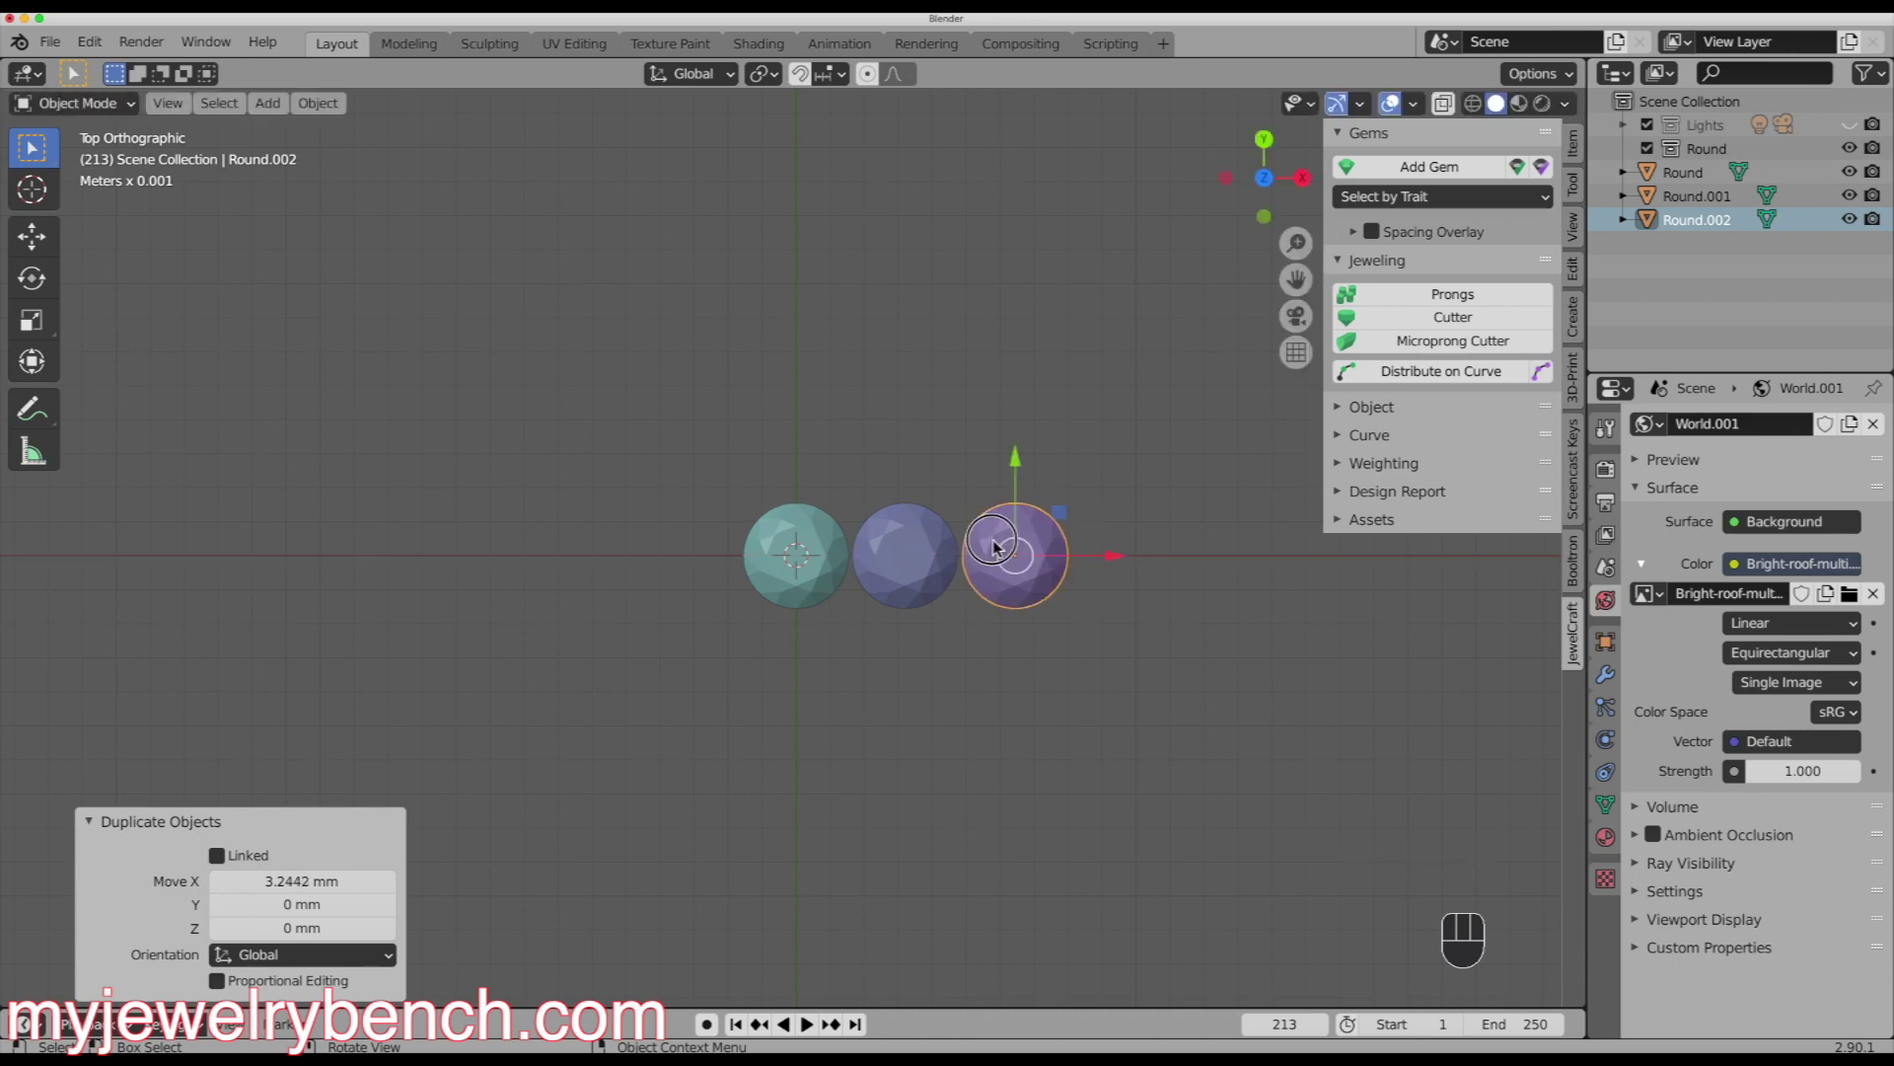
# - Duplicate the centre gem twice in the negative X direction, spacing the copies about 3.2 to 3.3 mm apart
pyautogui.click(781, 567)
pyautogui.hotkey('shift', 'd')
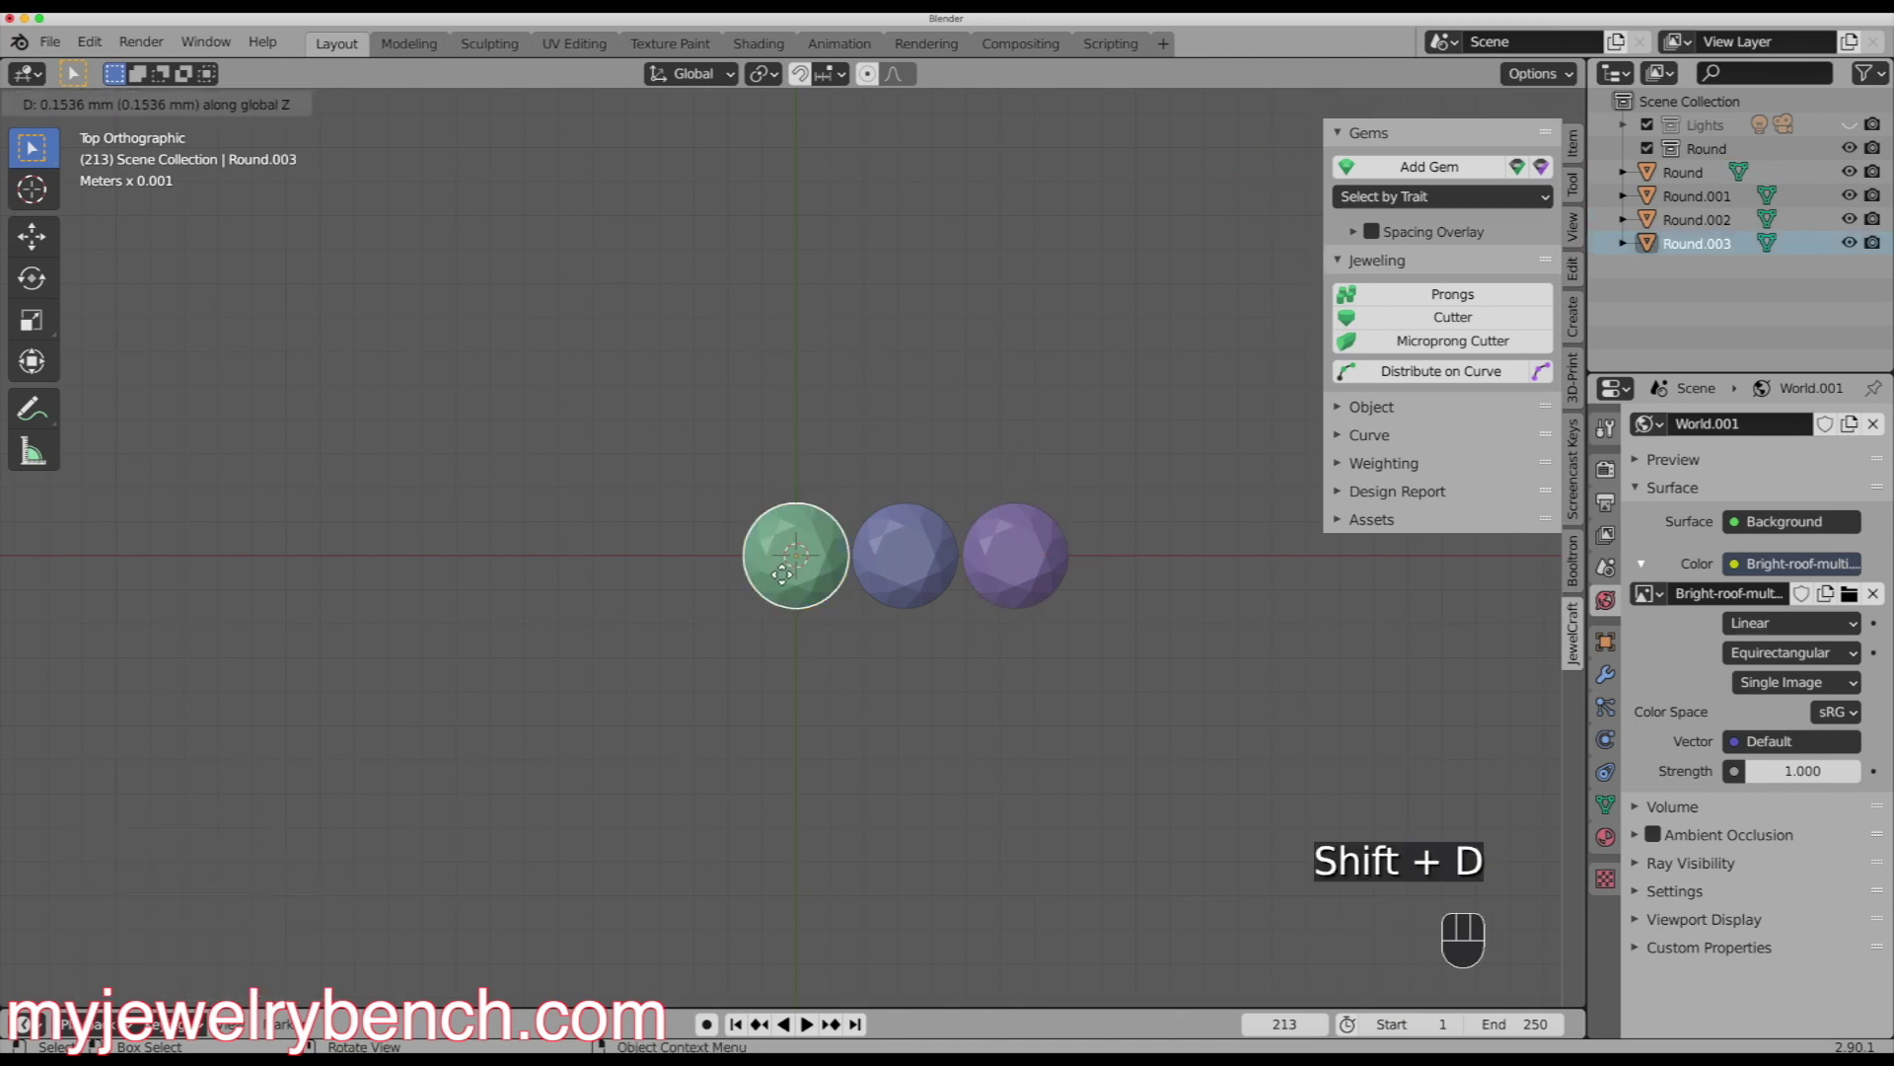
pyautogui.click(793, 566)
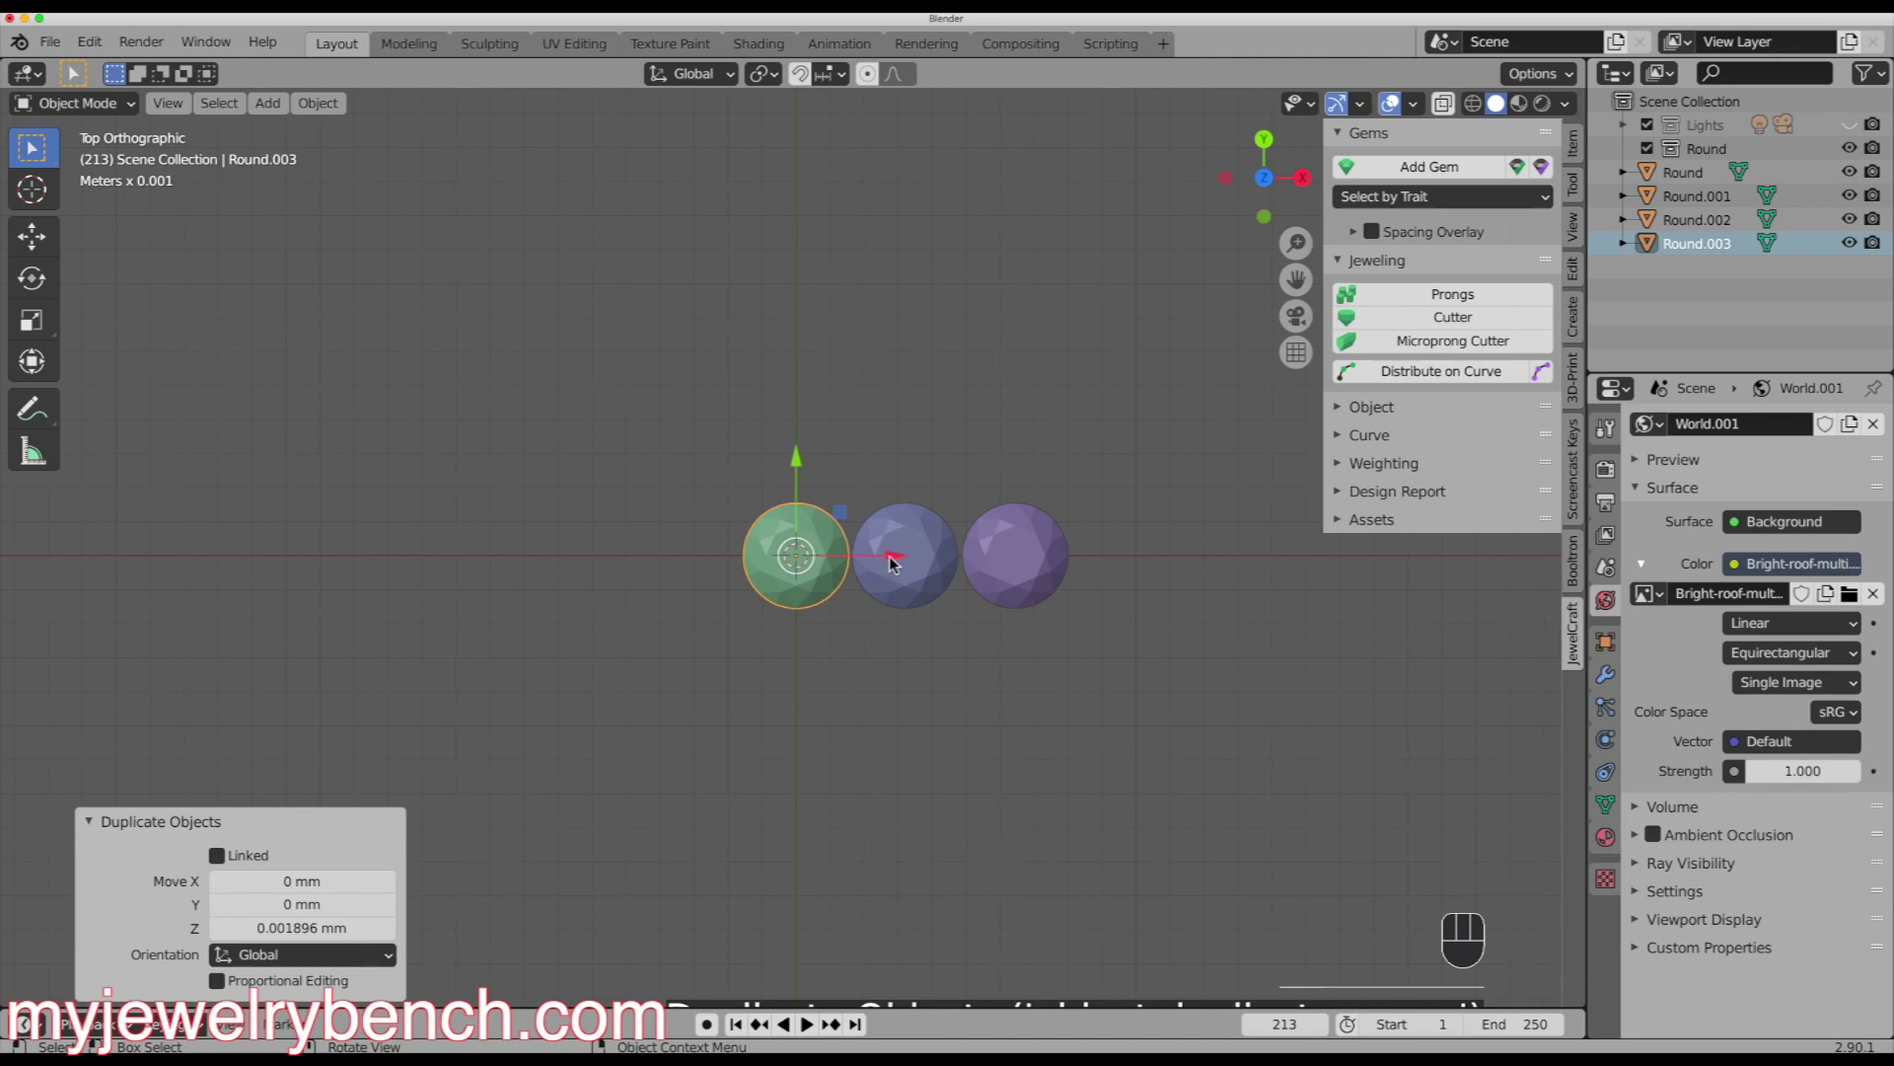
pyautogui.hotkey('shift', 'd')
pyautogui.press('x')
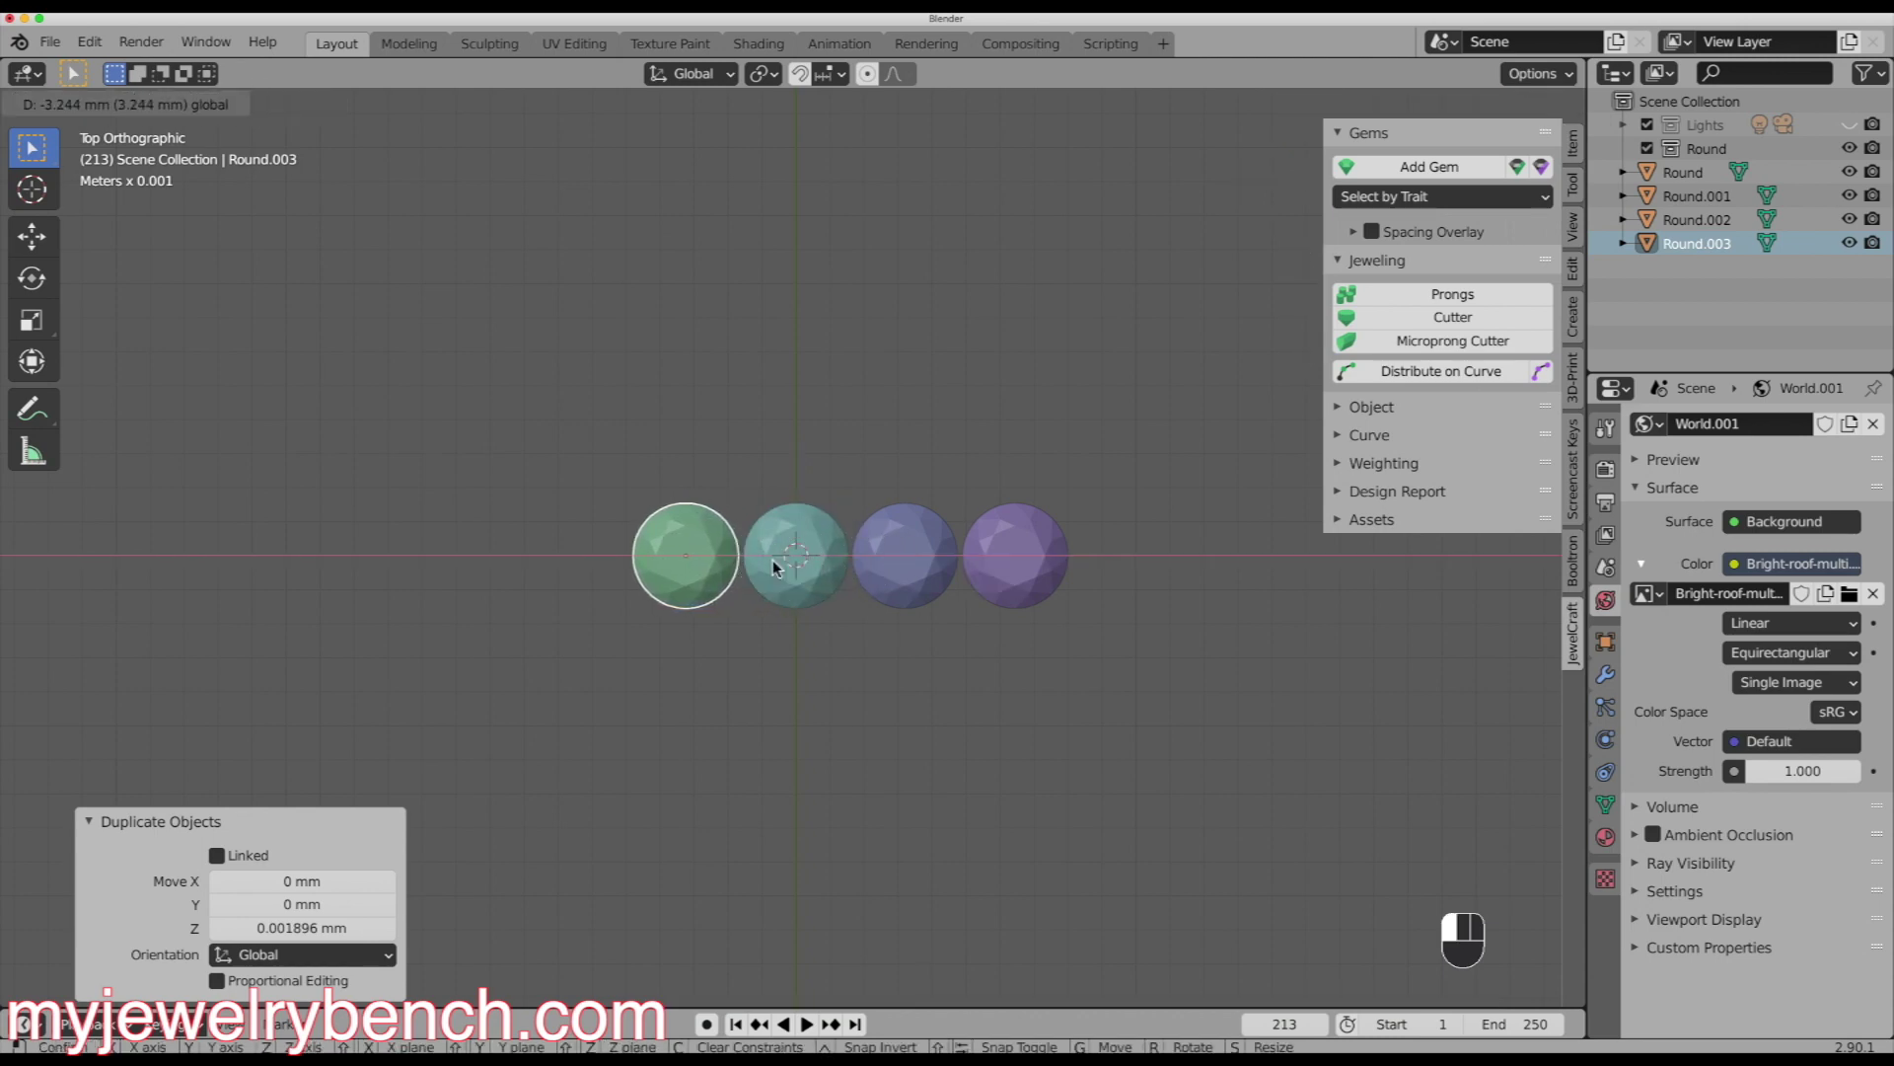
pyautogui.click(772, 566)
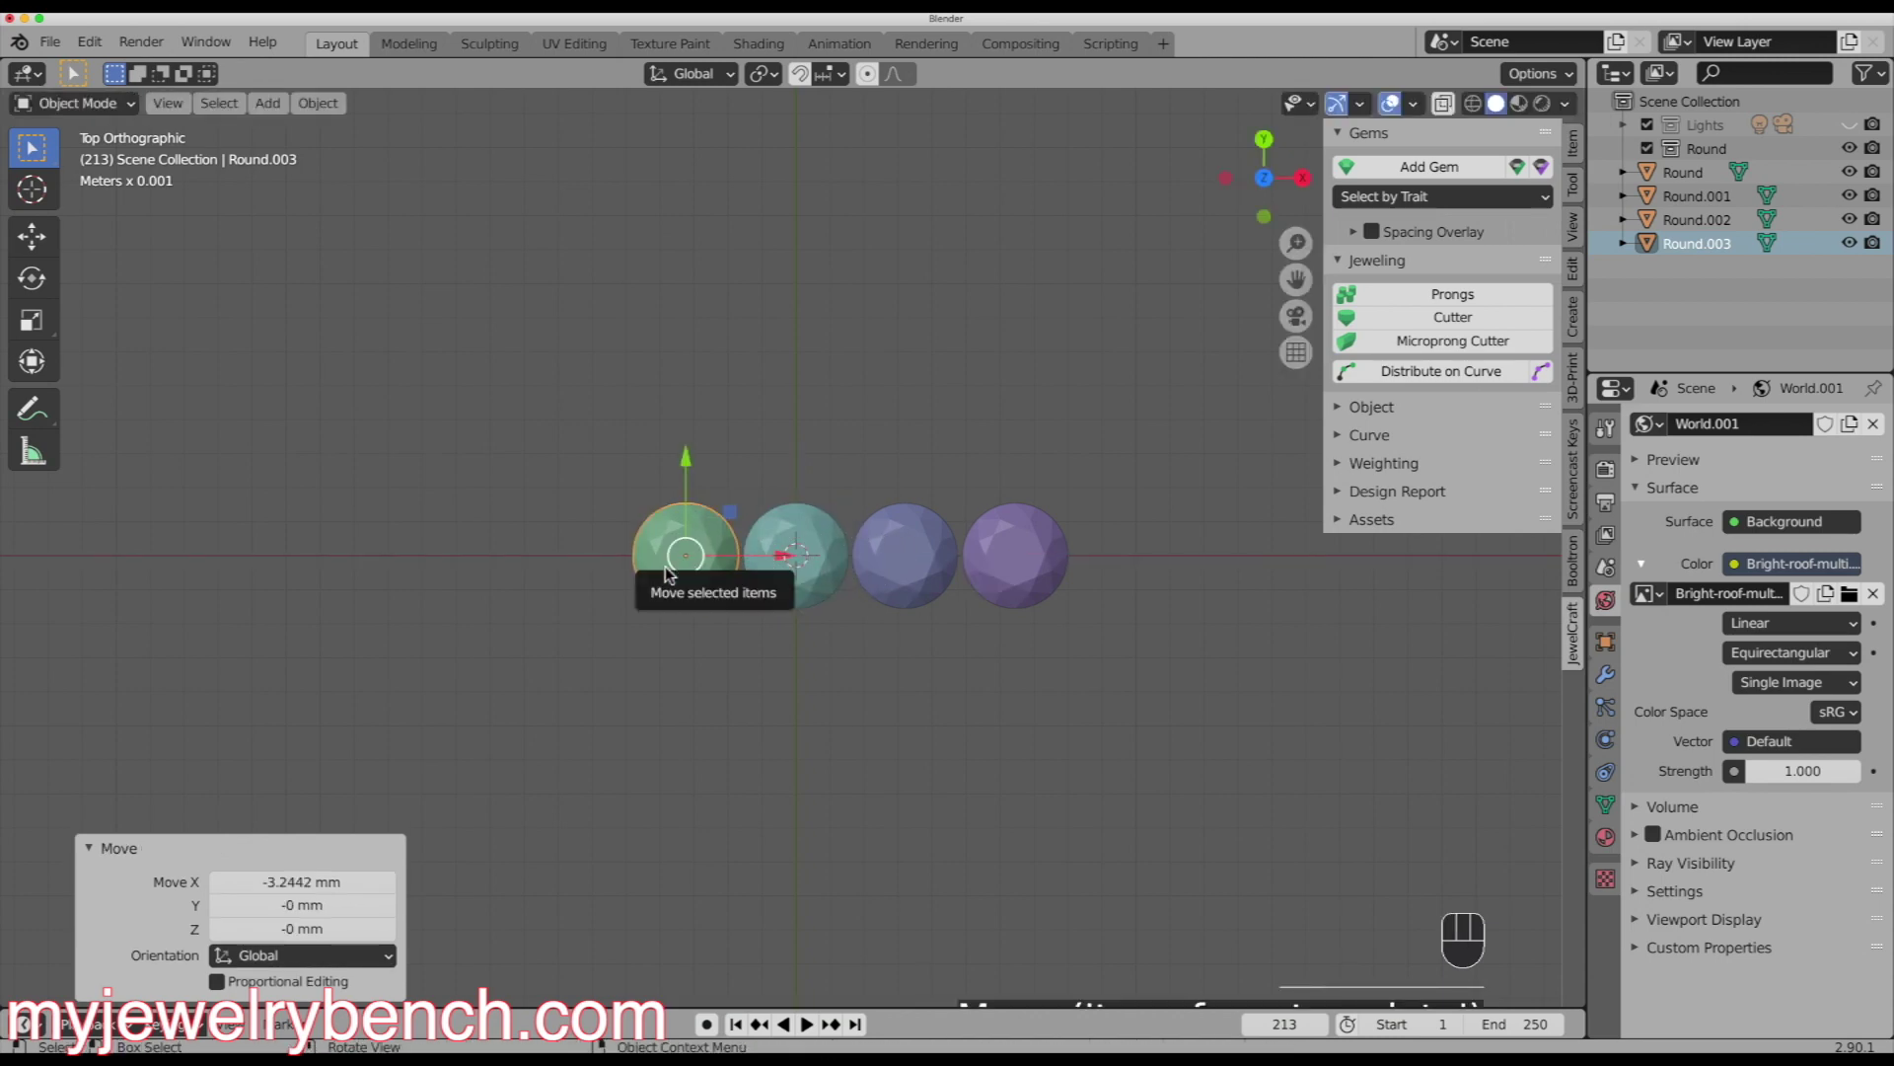
pyautogui.hotkey('shift', 'd')
pyautogui.press('x')
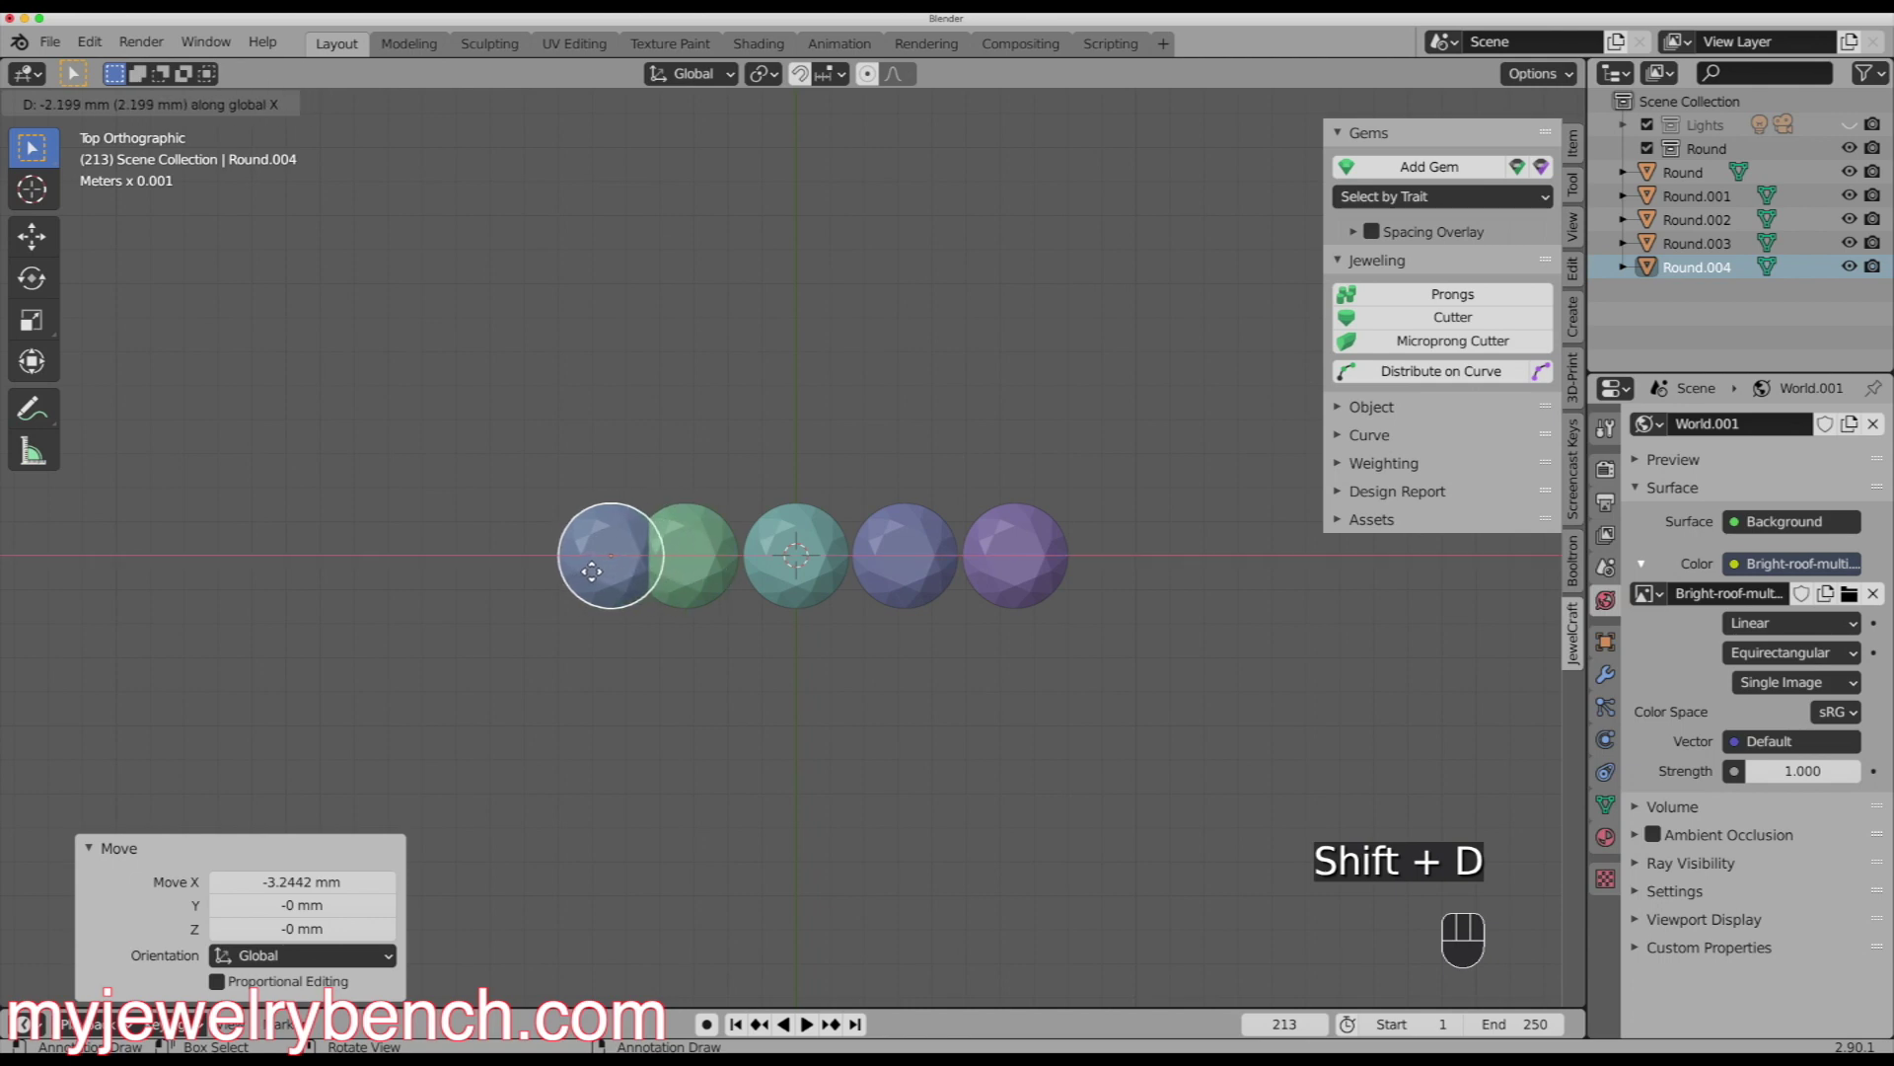
pyautogui.click(555, 568)
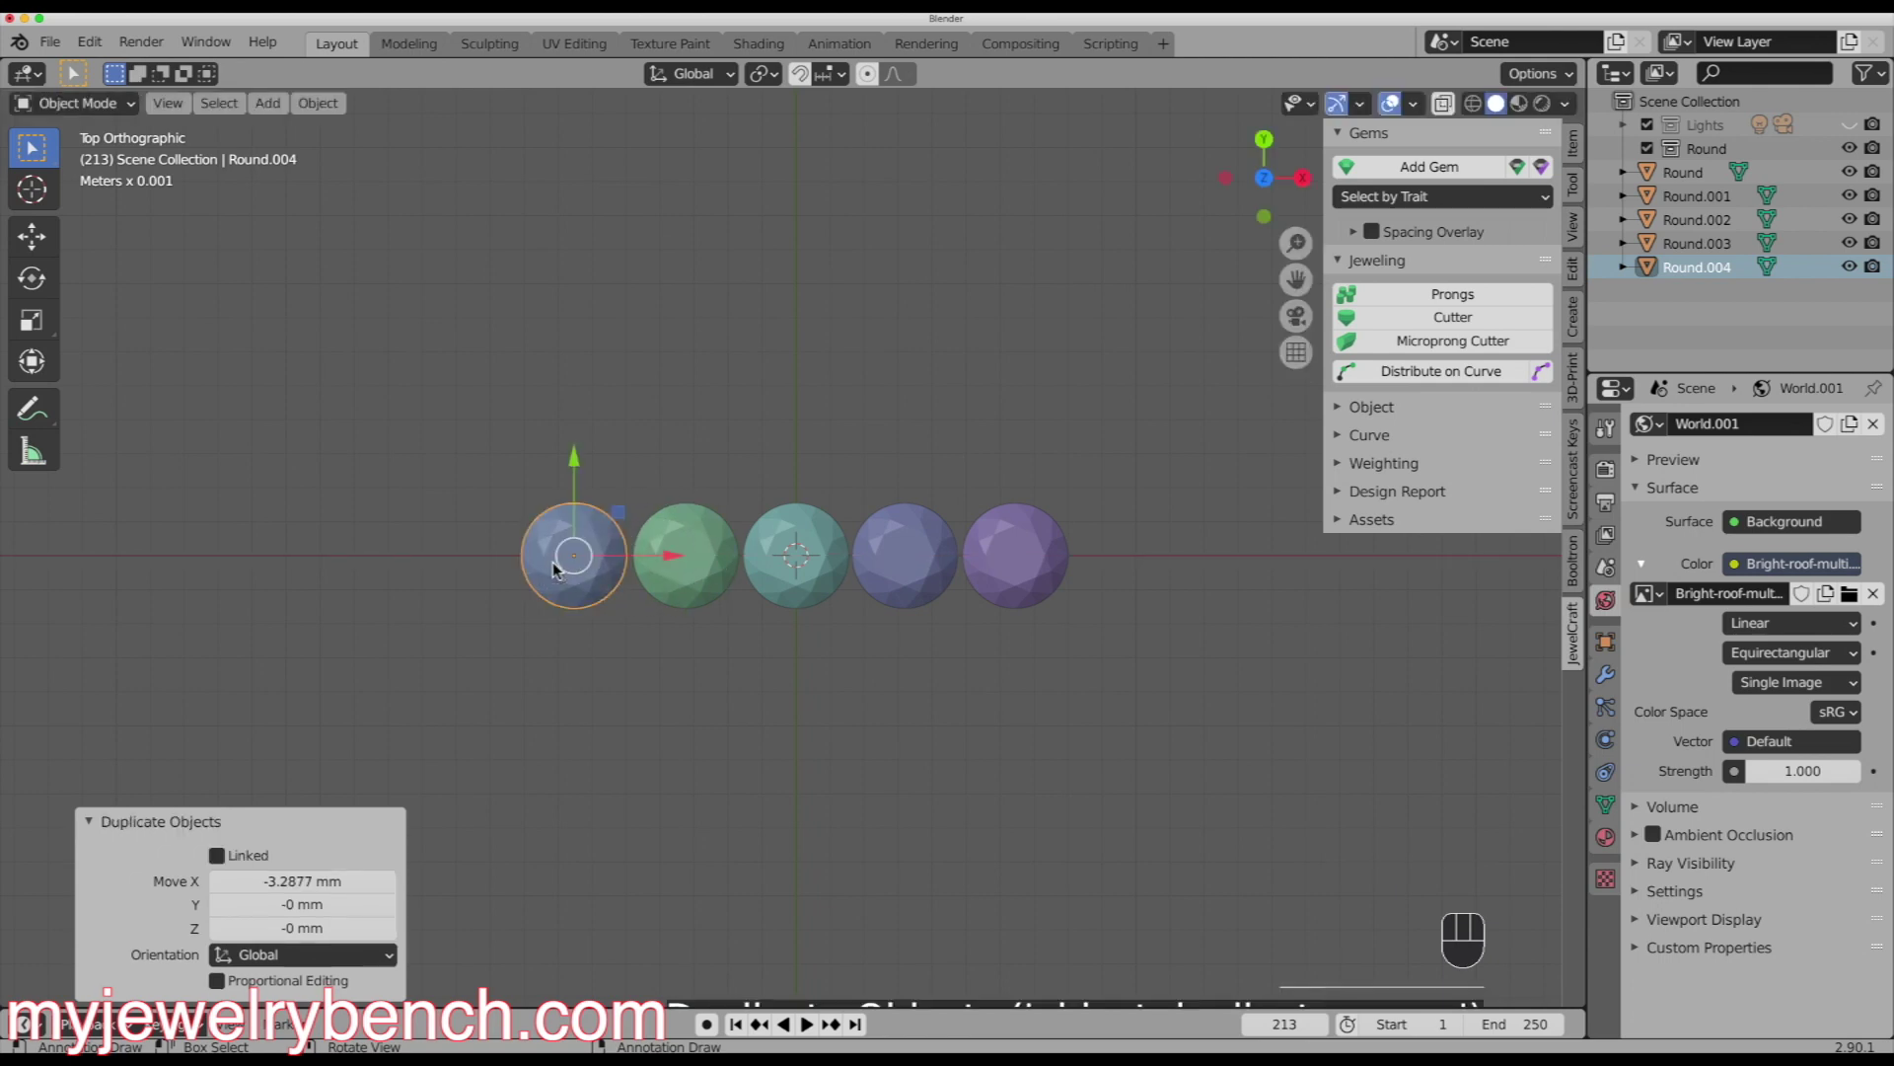
# - Add a 2 mm cube at the origin and scale it by about 8.9 along X, past both ends of the gem row
pyautogui.moveTo(722, 758); pyautogui.dragTo(869, 641, button='middle')
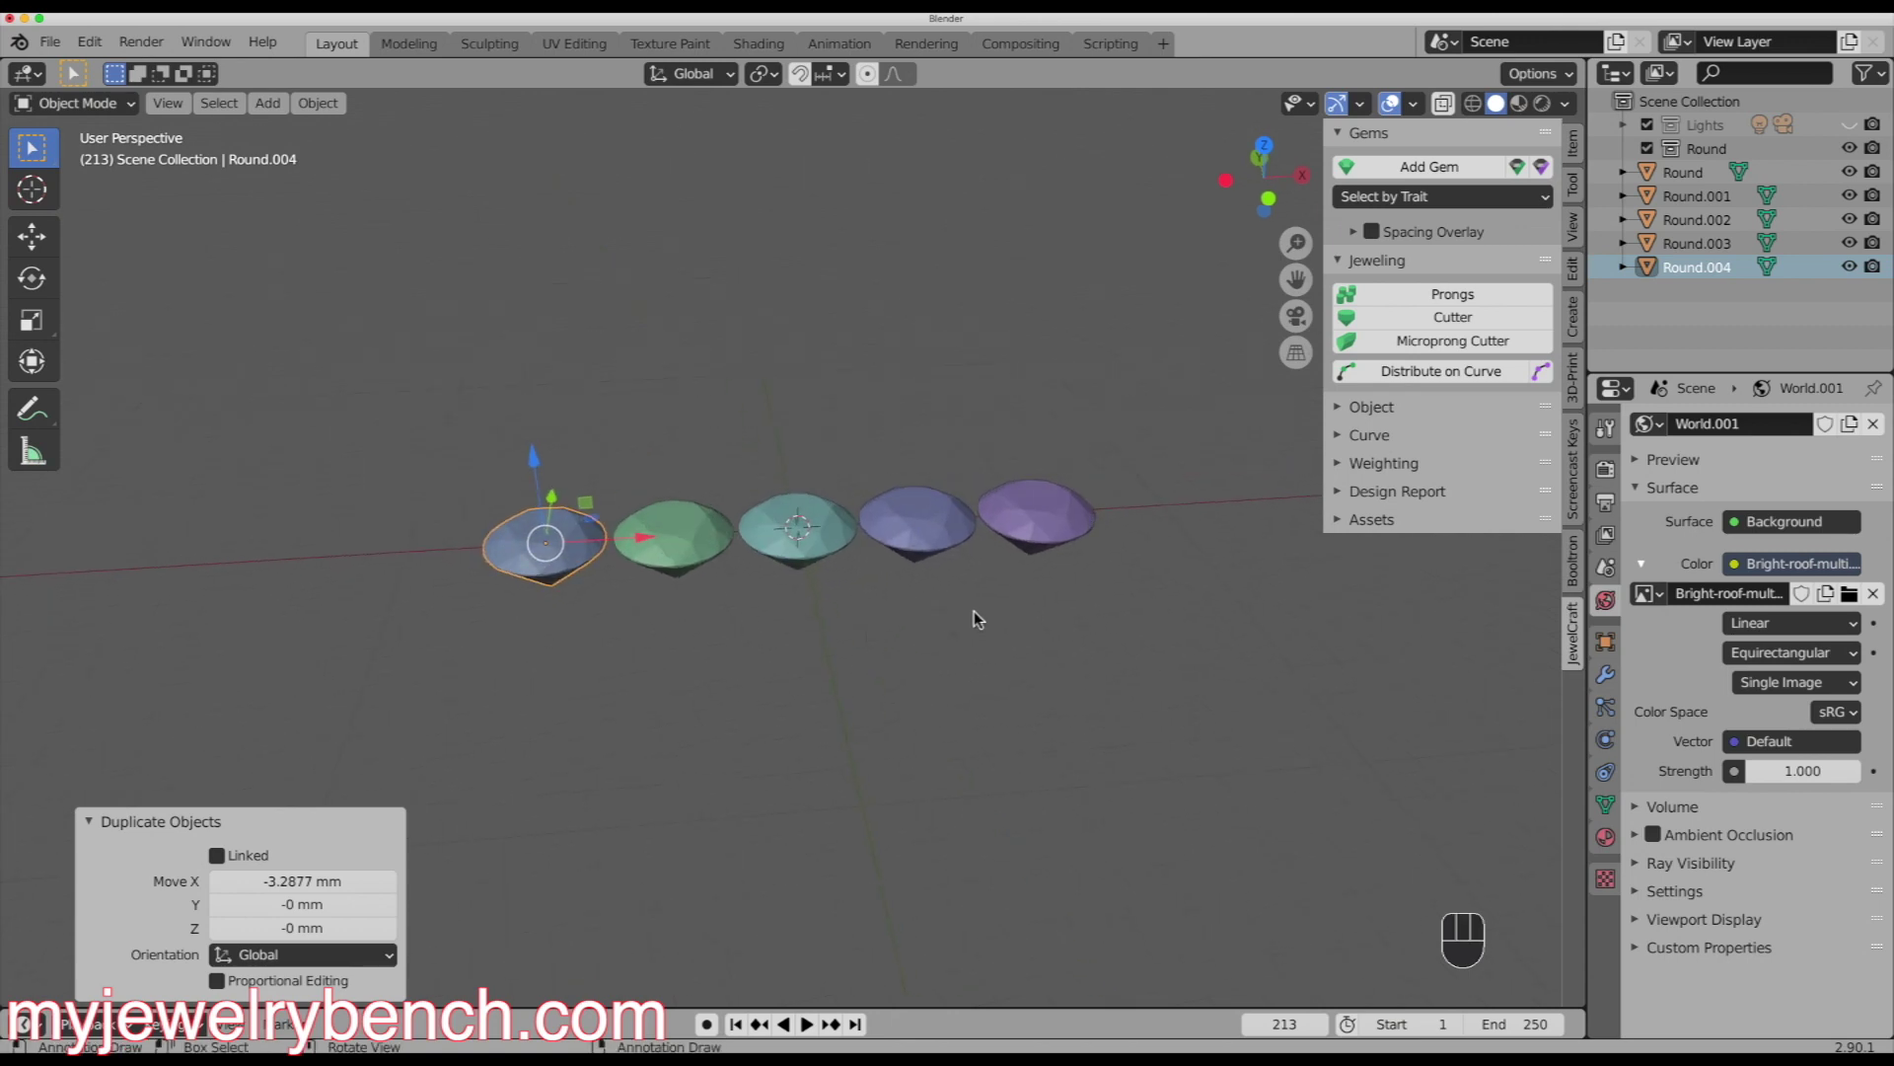
pyautogui.hotkey('shift', 'a')
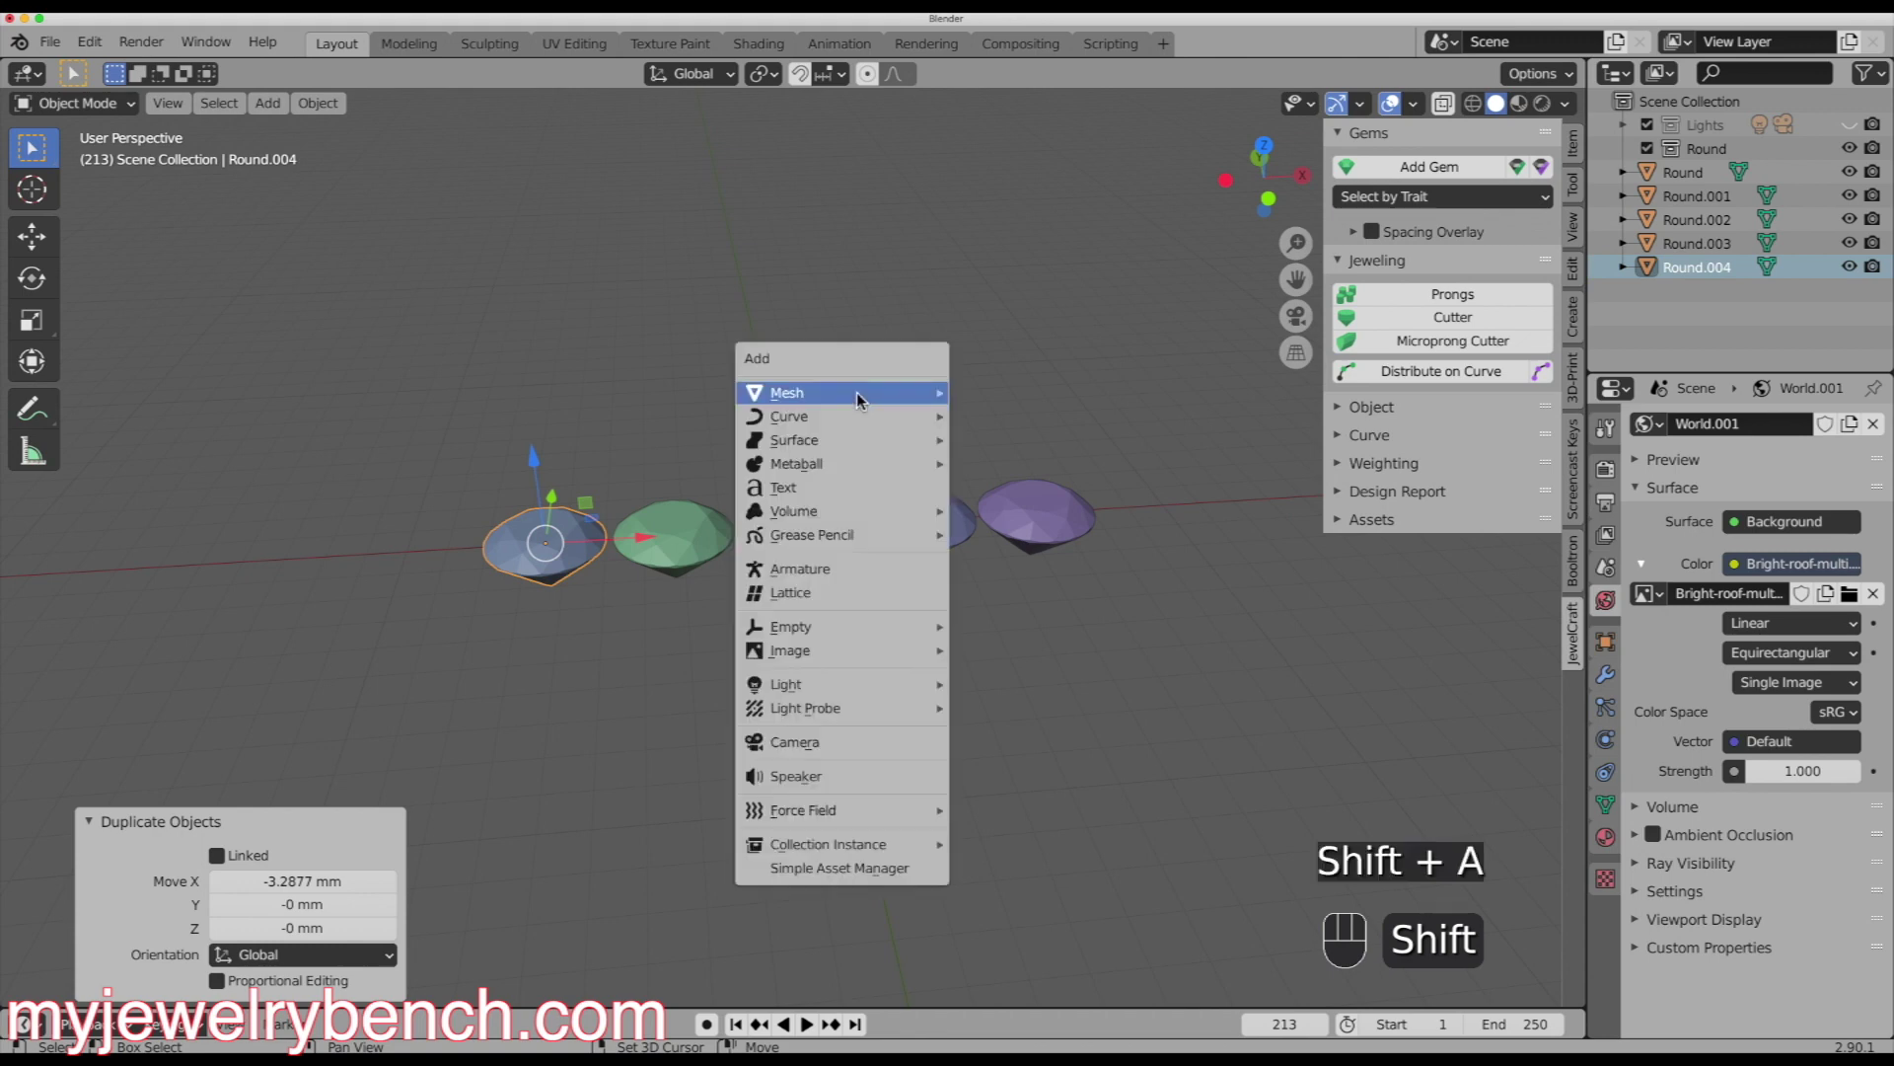
pyautogui.moveTo(858, 395)
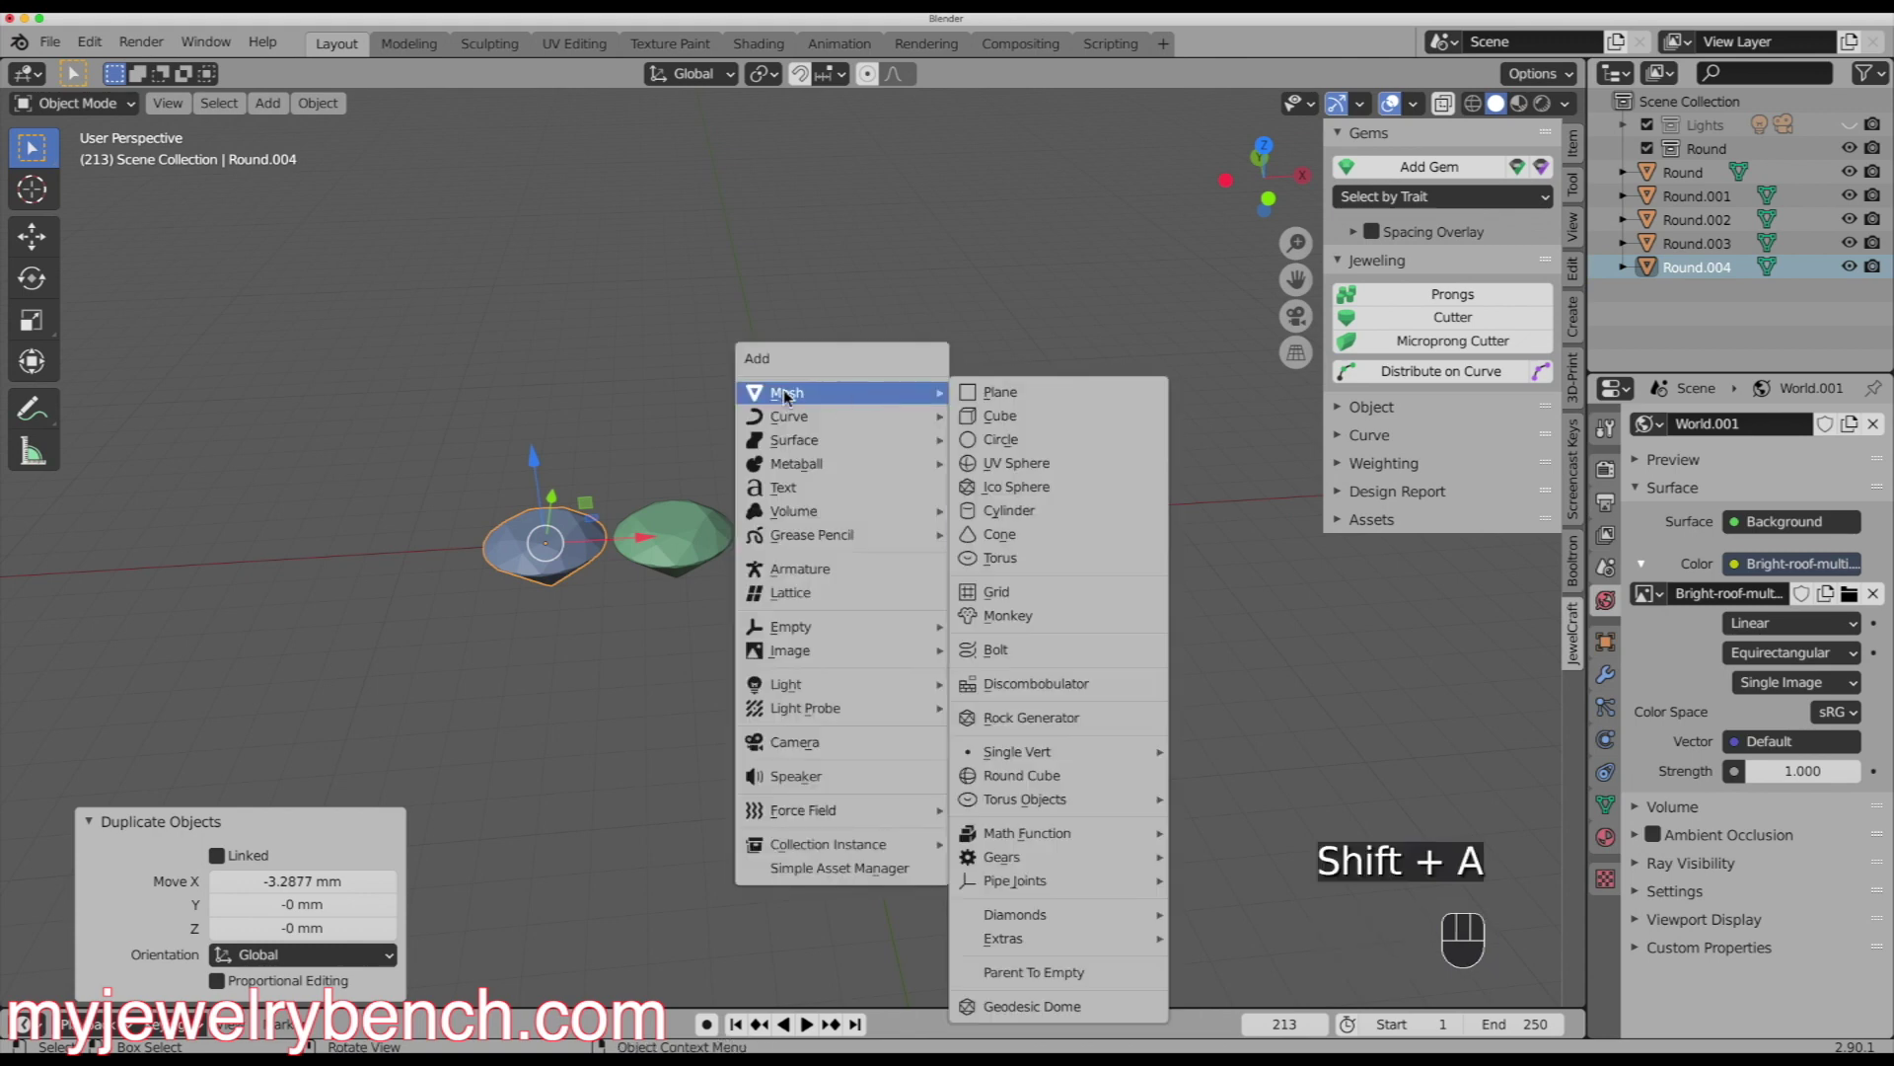
pyautogui.click(1044, 419)
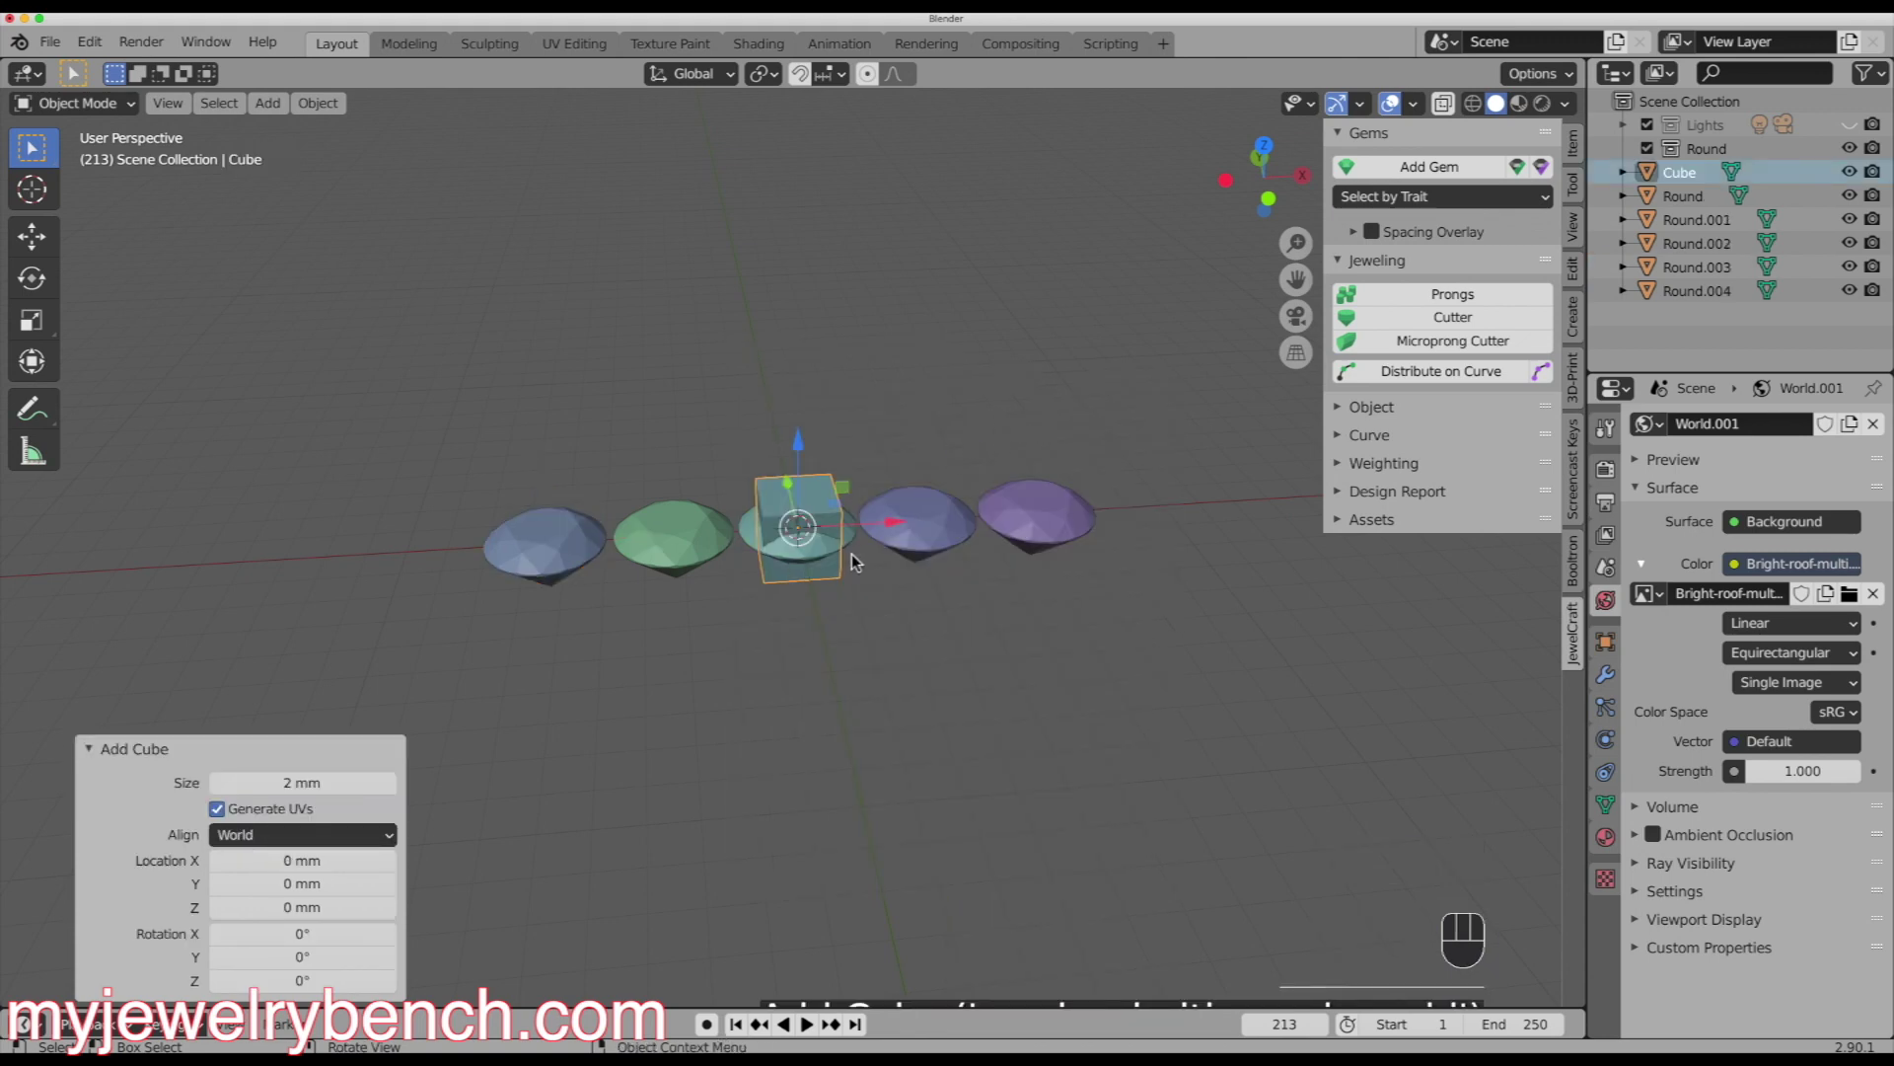
pyautogui.press('KP_7')
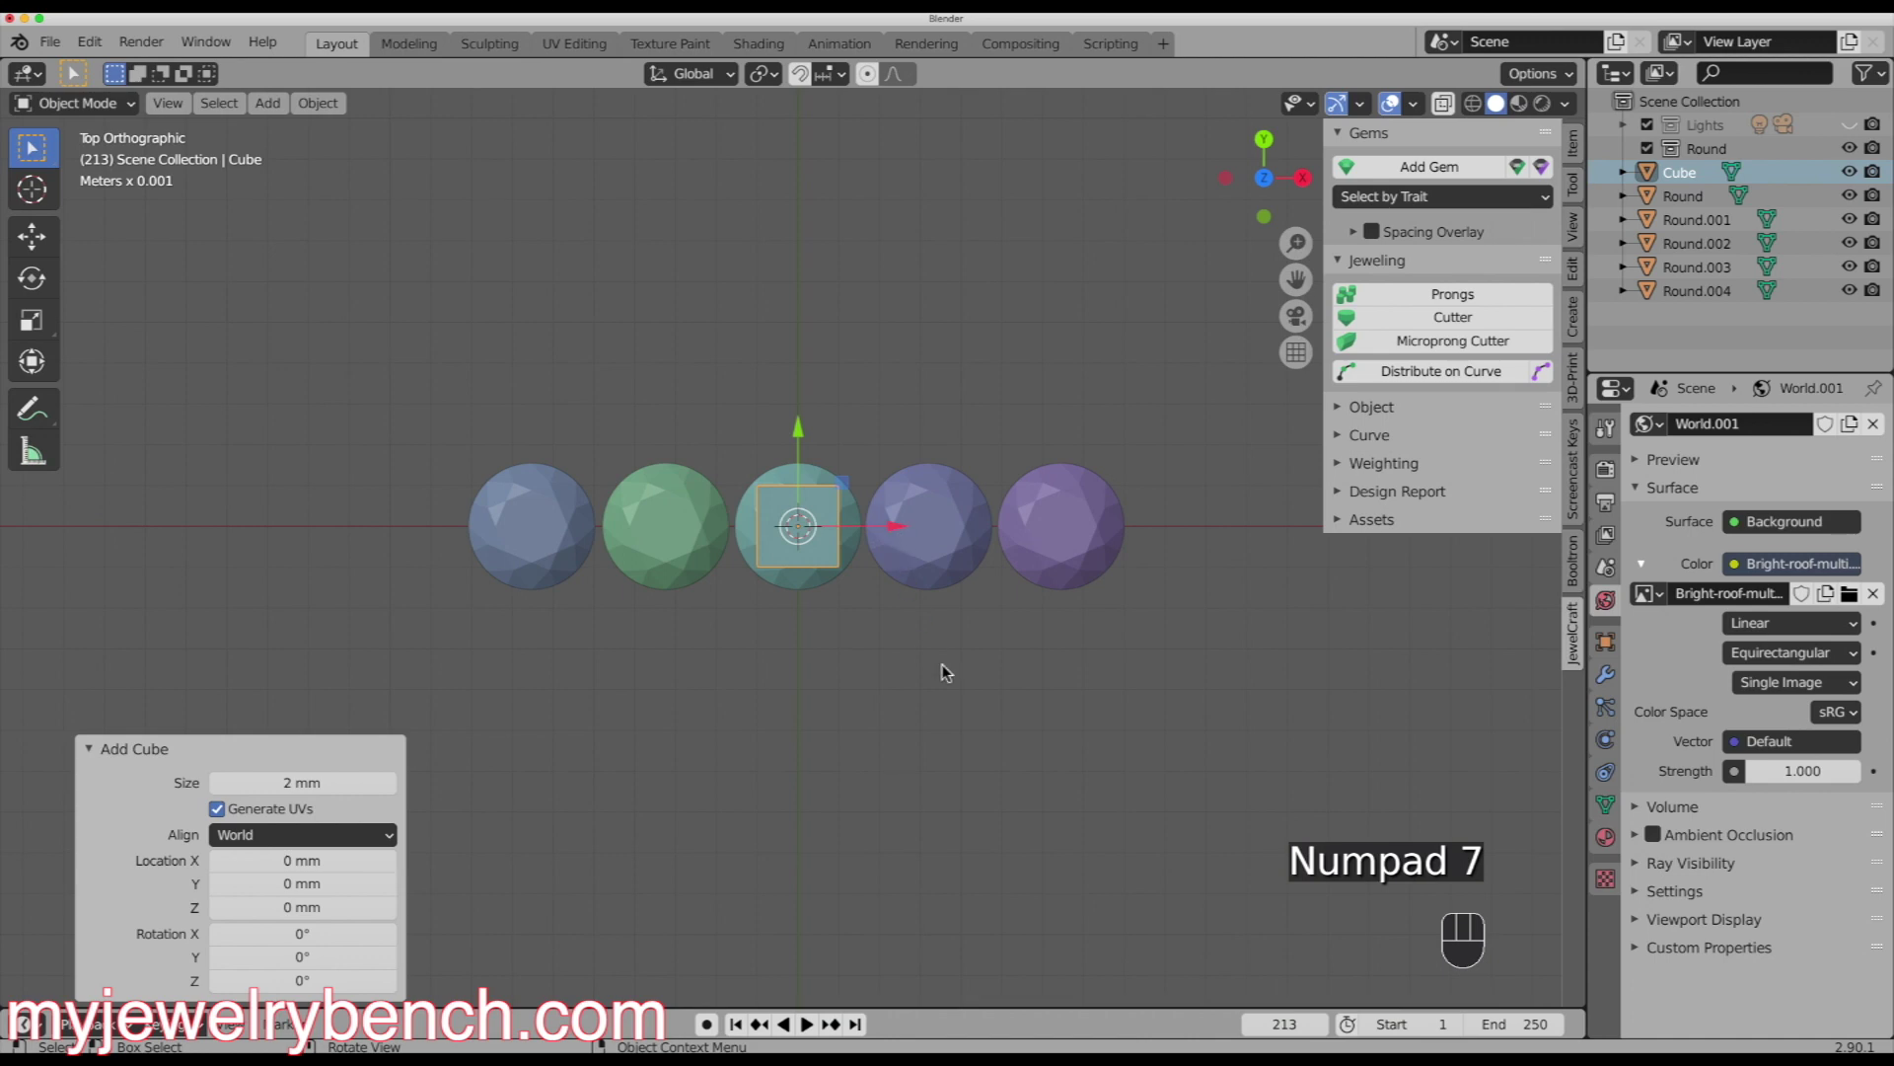
pyautogui.press('s')
pyautogui.press('x')
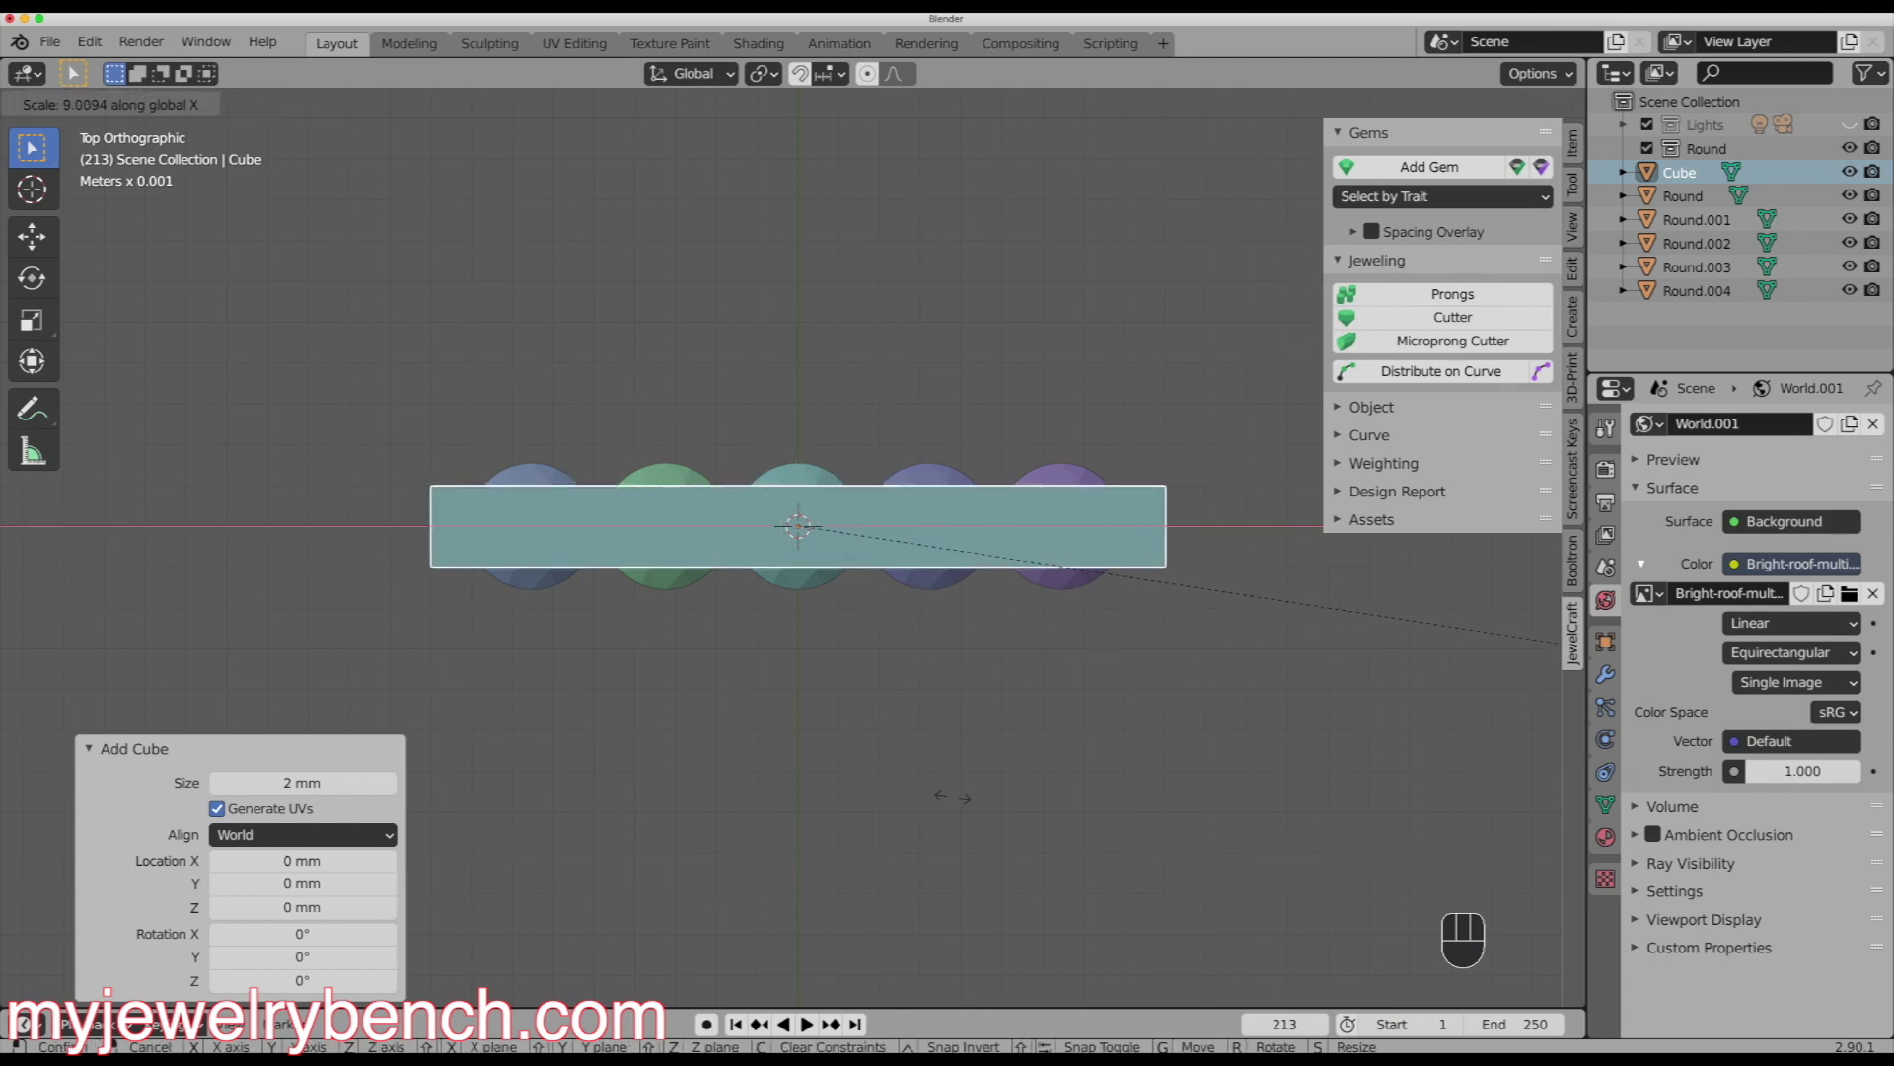
pyautogui.click(937, 797)
# - Lower the bar by about 0.37 mm and scale its height by about 0.49 along Z
pyautogui.moveTo(695, 675); pyautogui.dragTo(885, 413, button='middle')
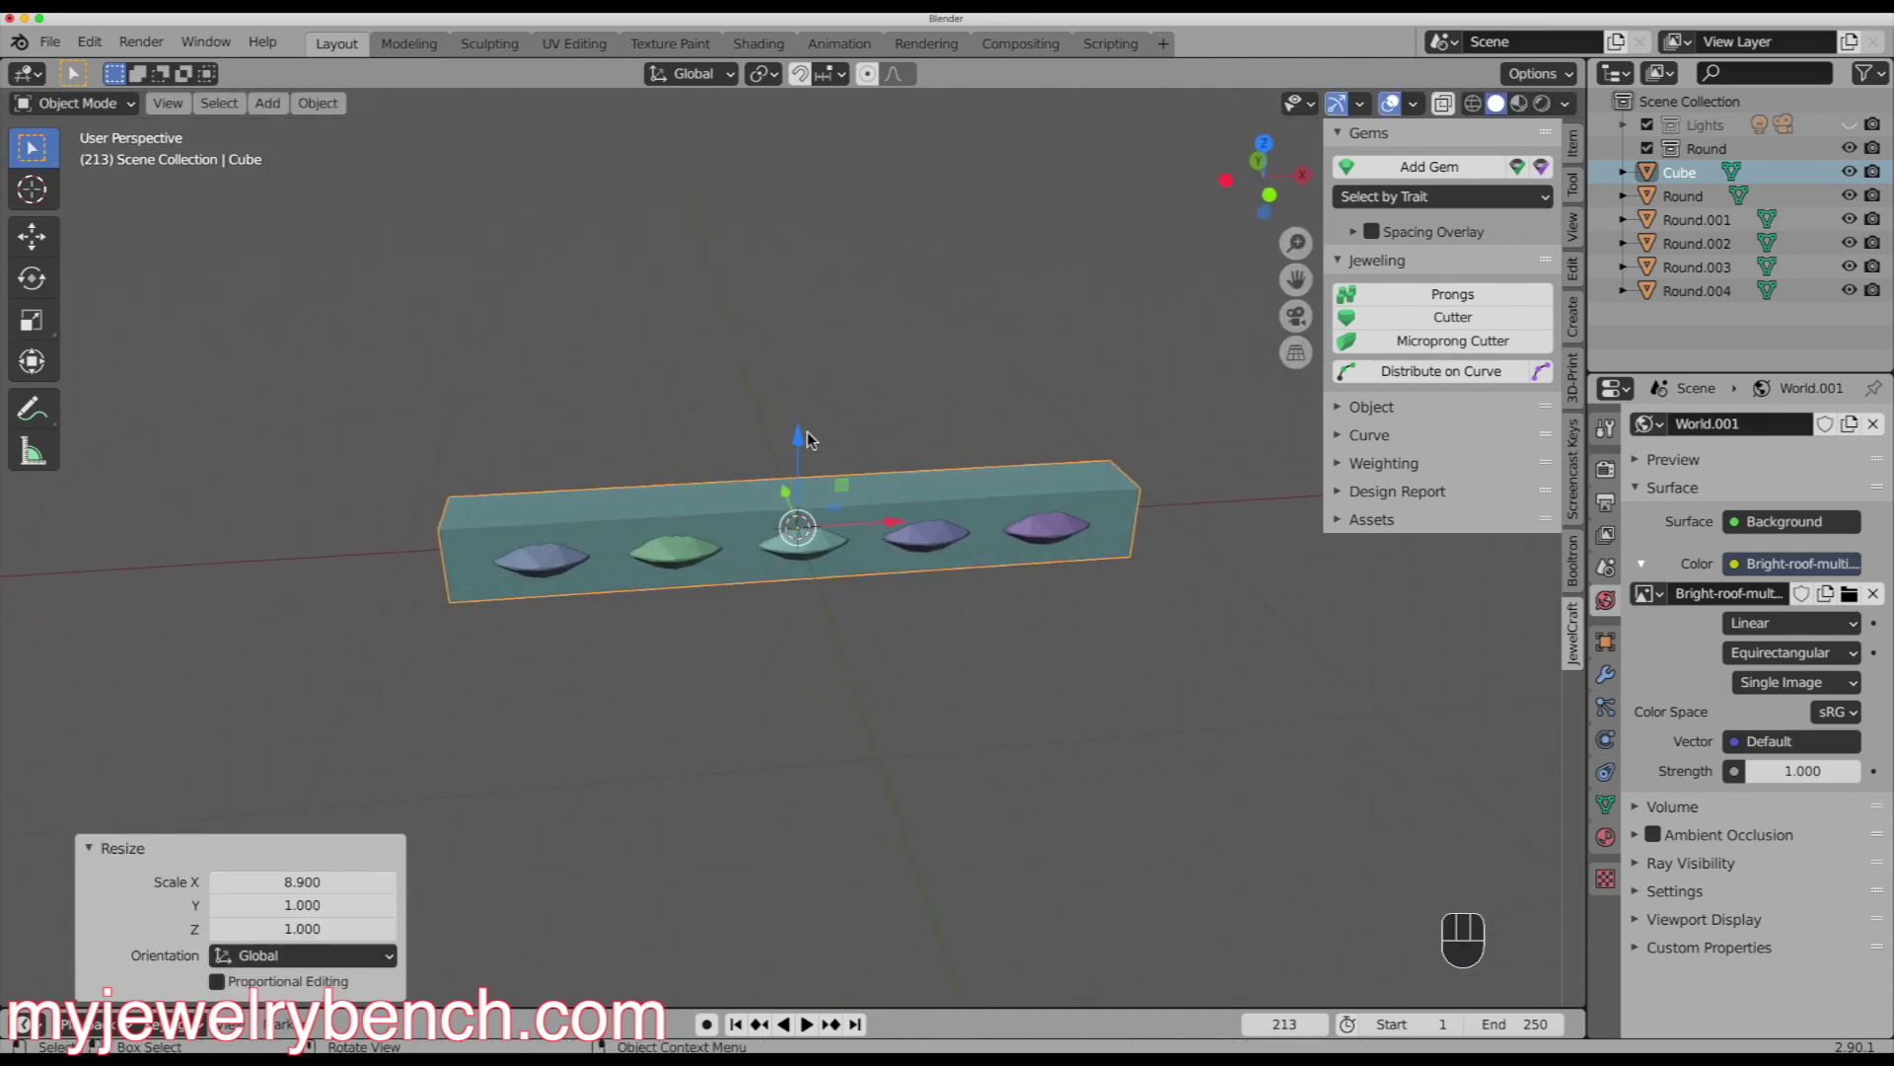
pyautogui.moveTo(808, 430); pyautogui.dragTo(808, 443)
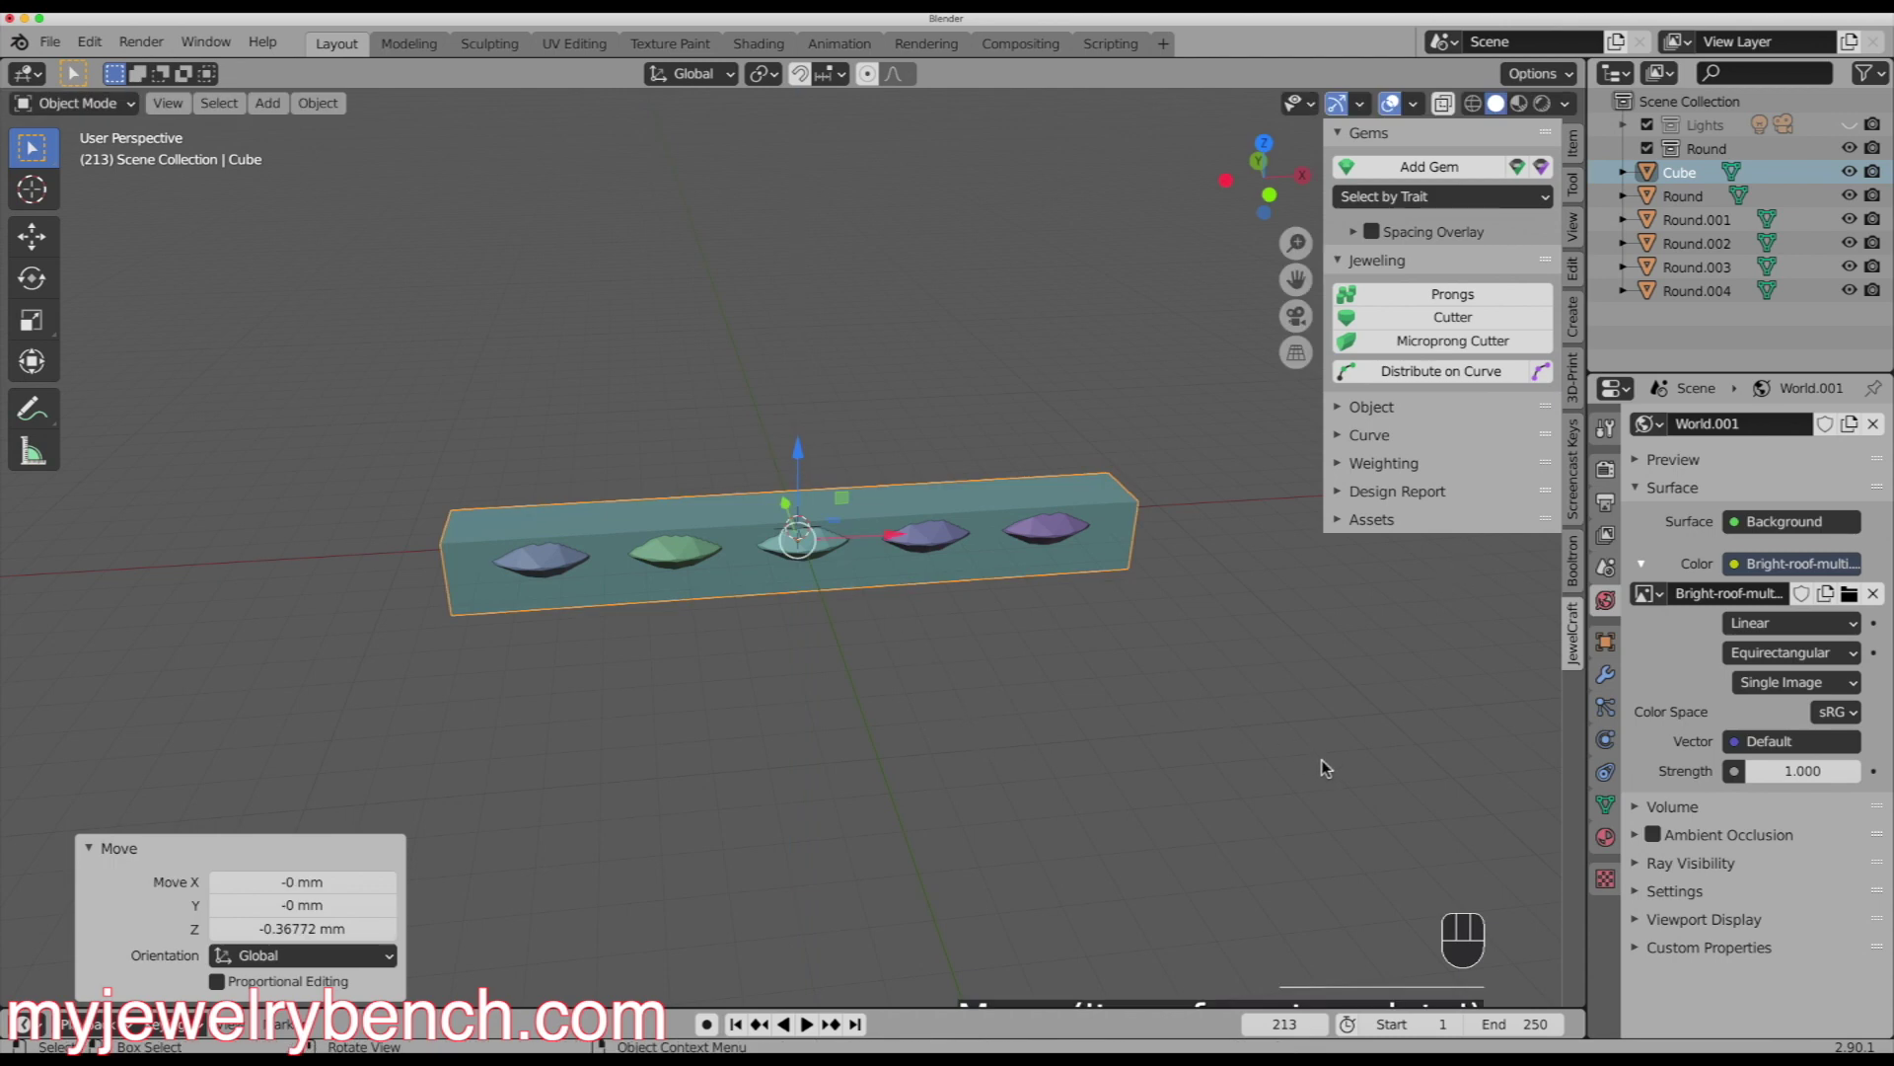
pyautogui.press('s')
pyautogui.press('z')
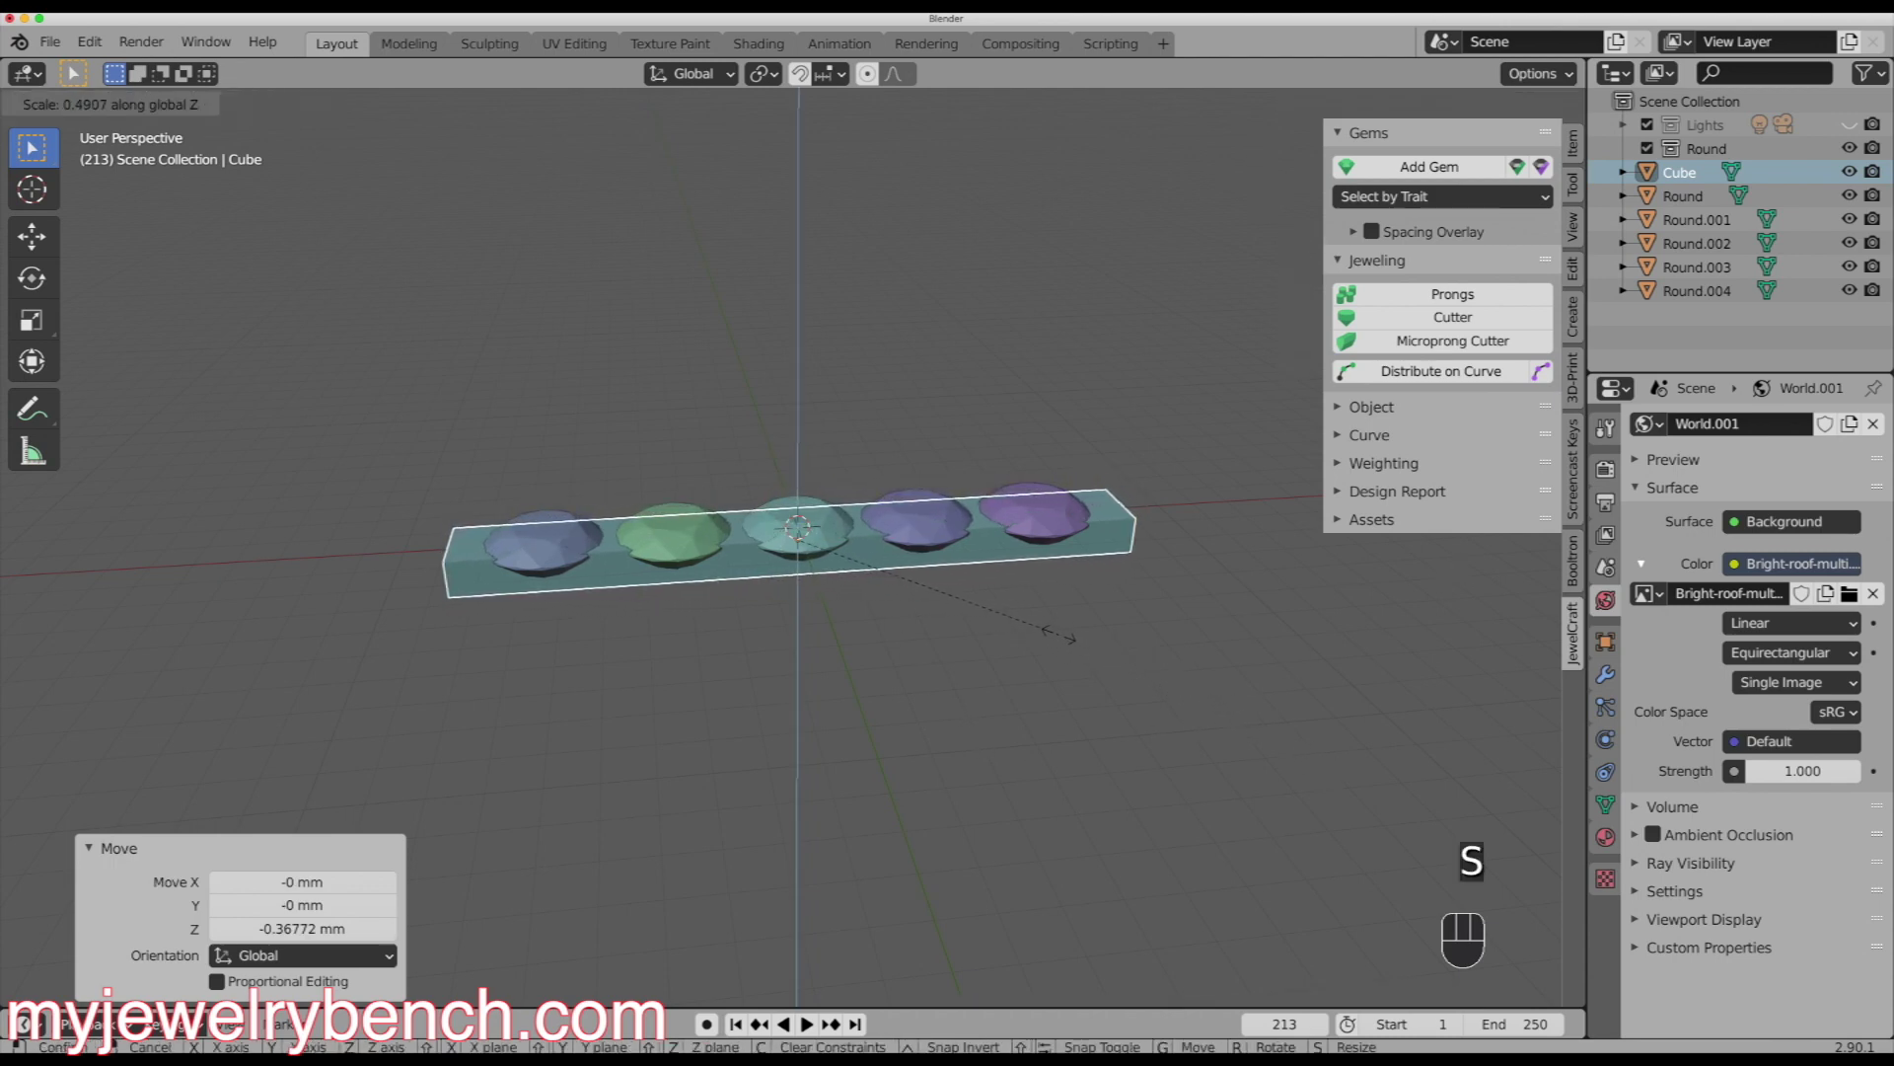
pyautogui.click(1026, 651)
# - Lower the bar by about 0.49 mm under the gems and scale its height by about 1.84 along Z
pyautogui.moveTo(1021, 655); pyautogui.dragTo(808, 606, button='middle')
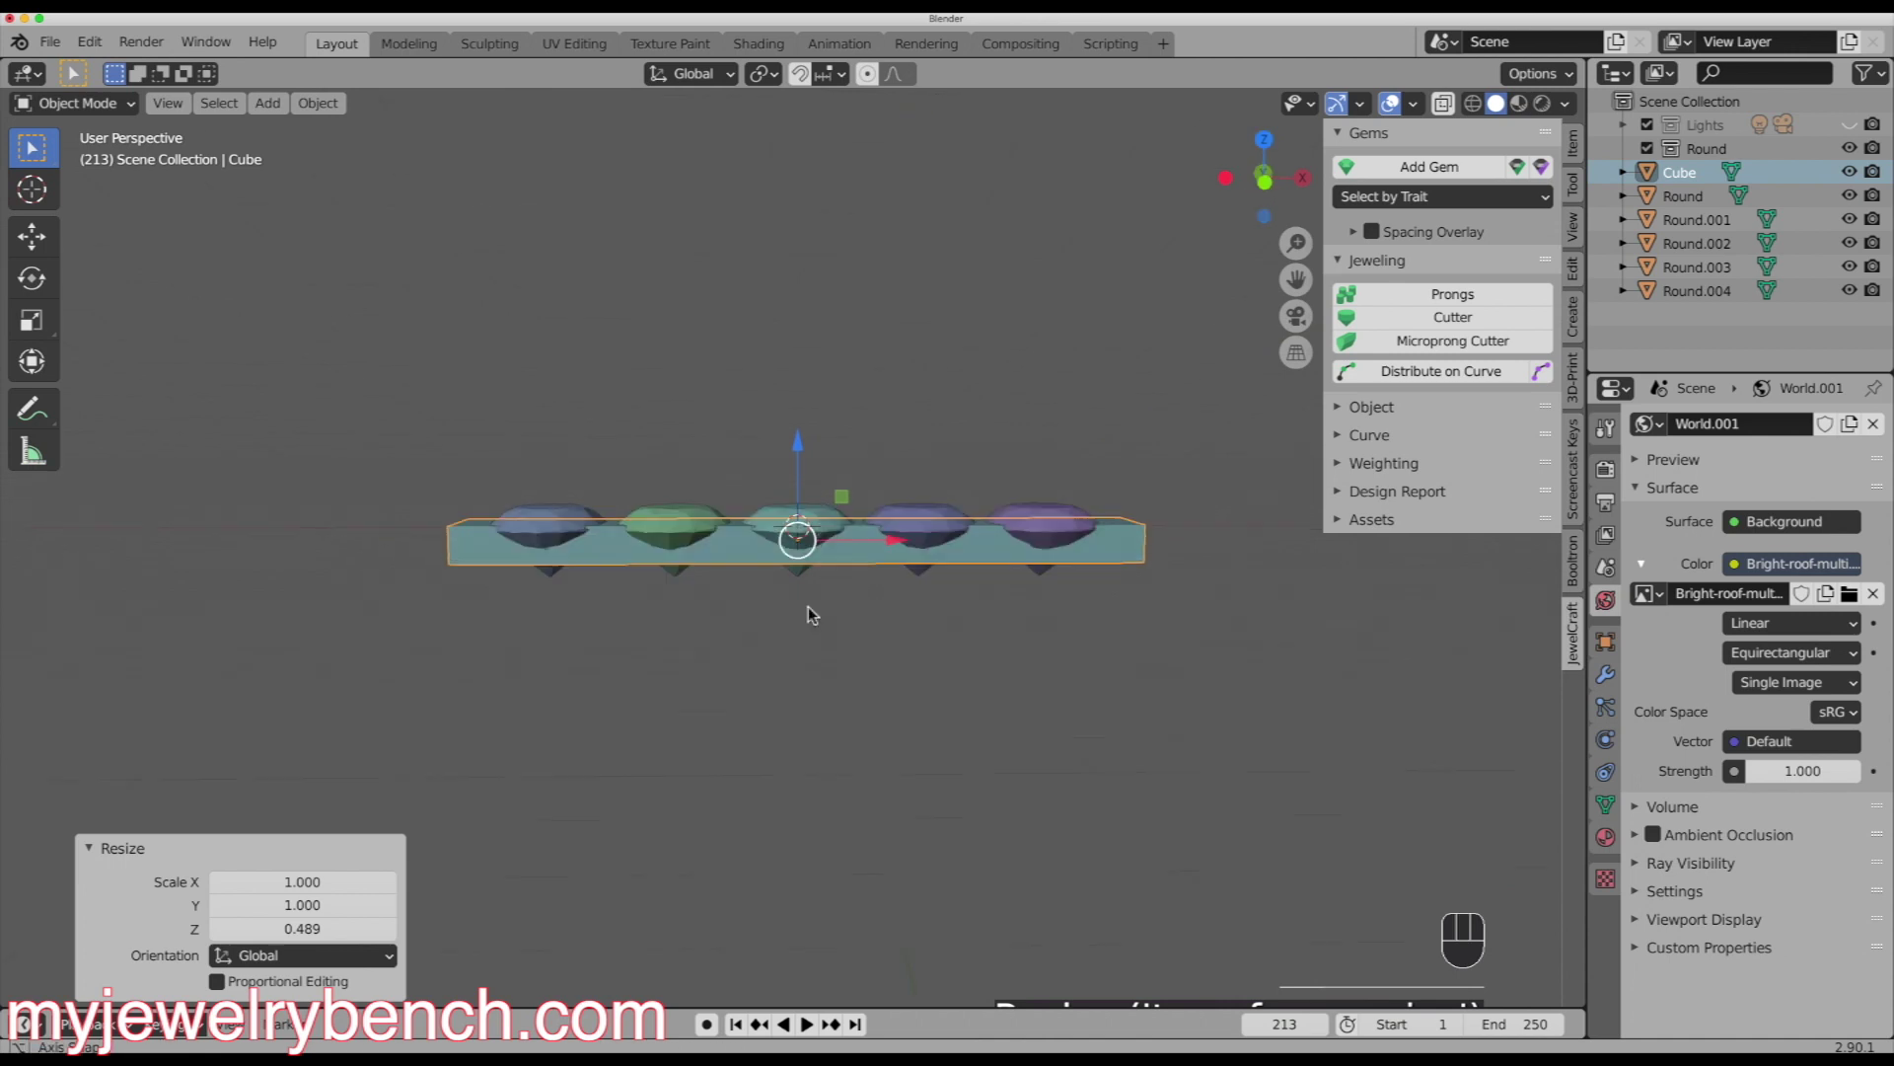
pyautogui.press('KP_1')
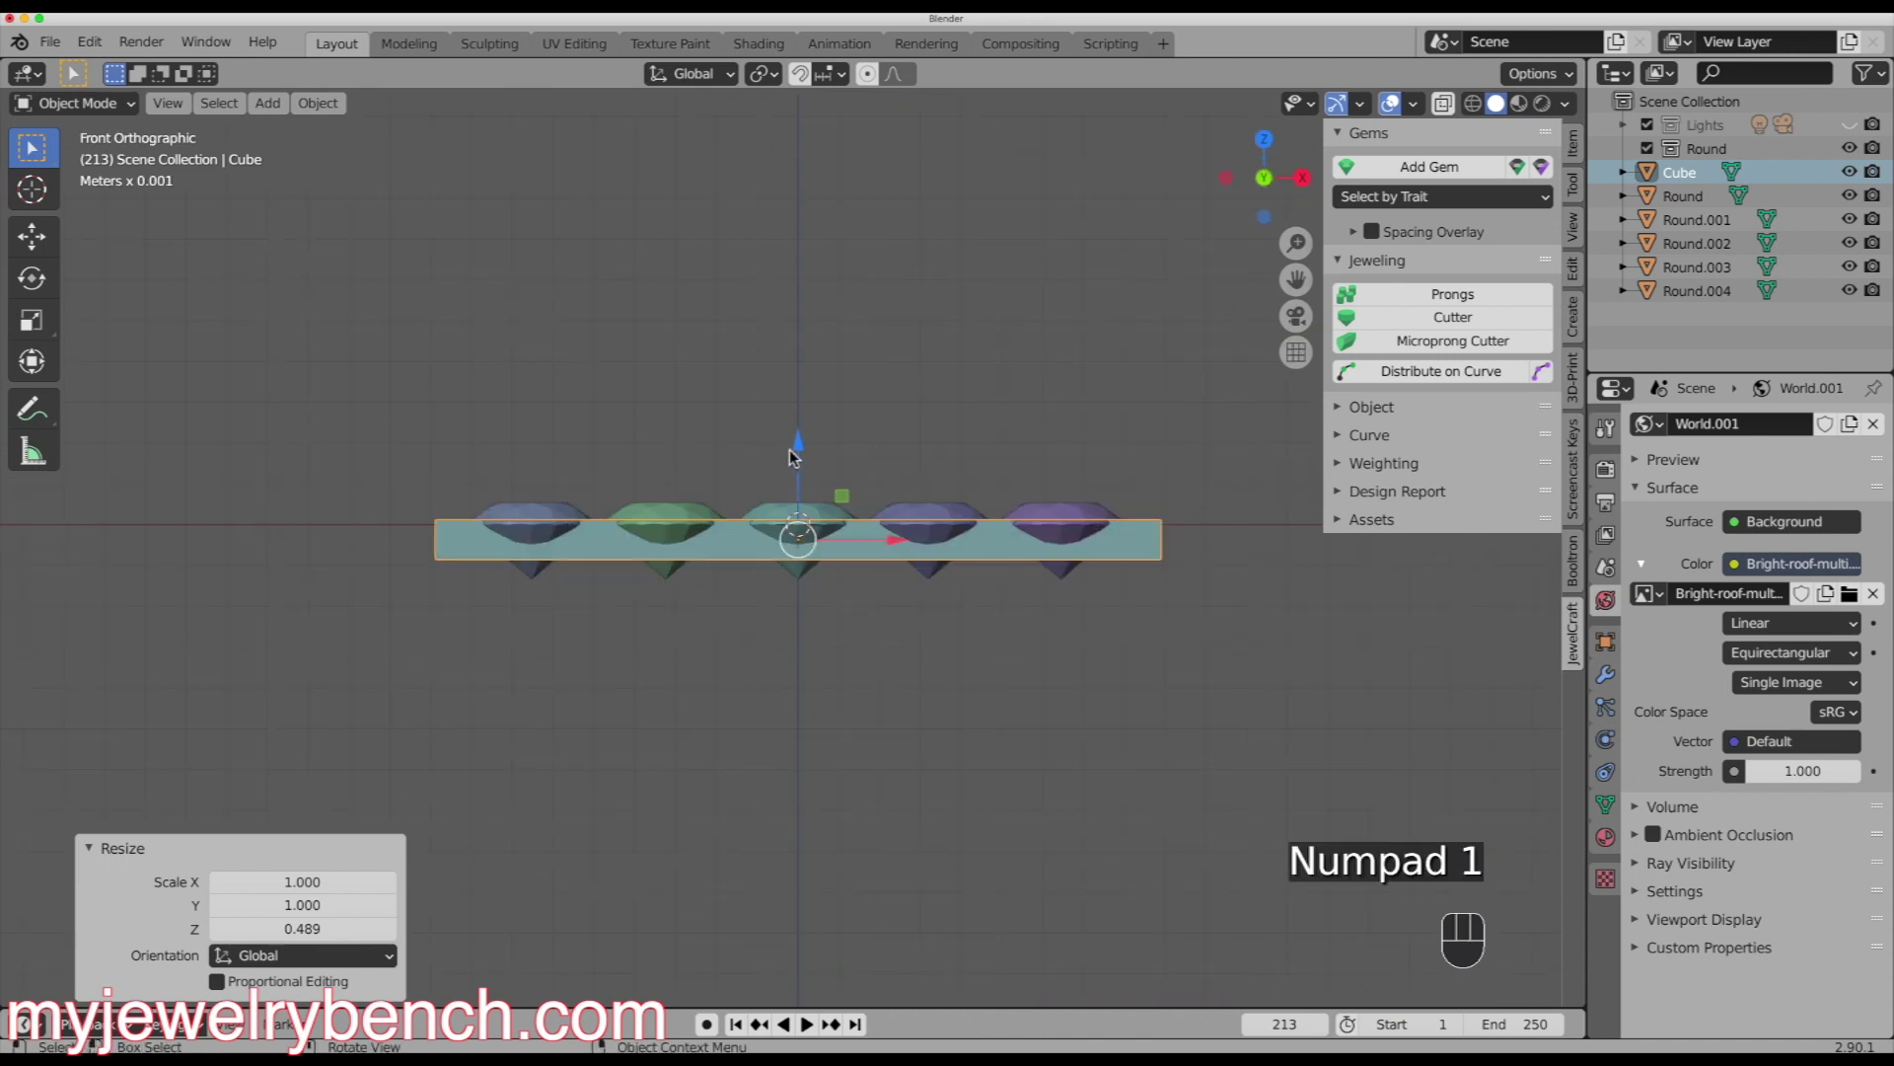
pyautogui.moveTo(798, 446); pyautogui.dragTo(804, 471)
pyautogui.press('s')
pyautogui.press('z')
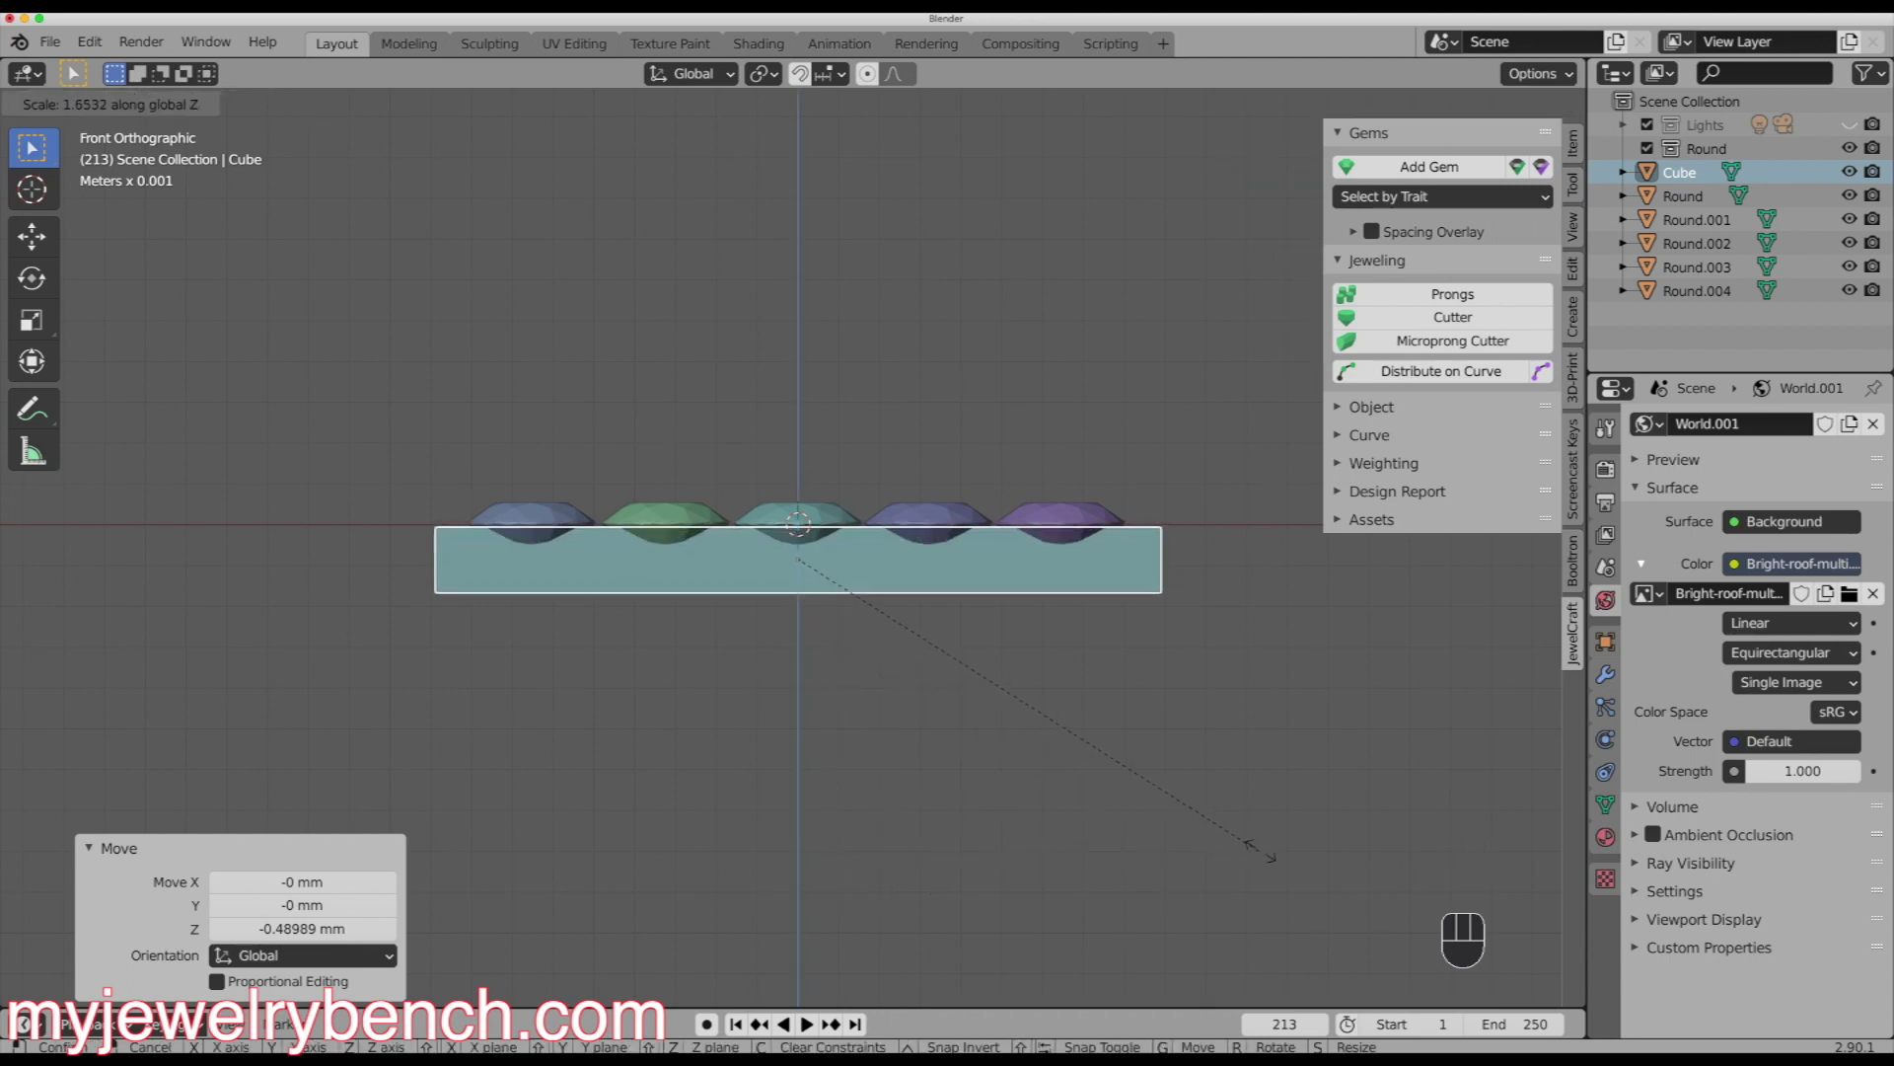
pyautogui.click(1334, 847)
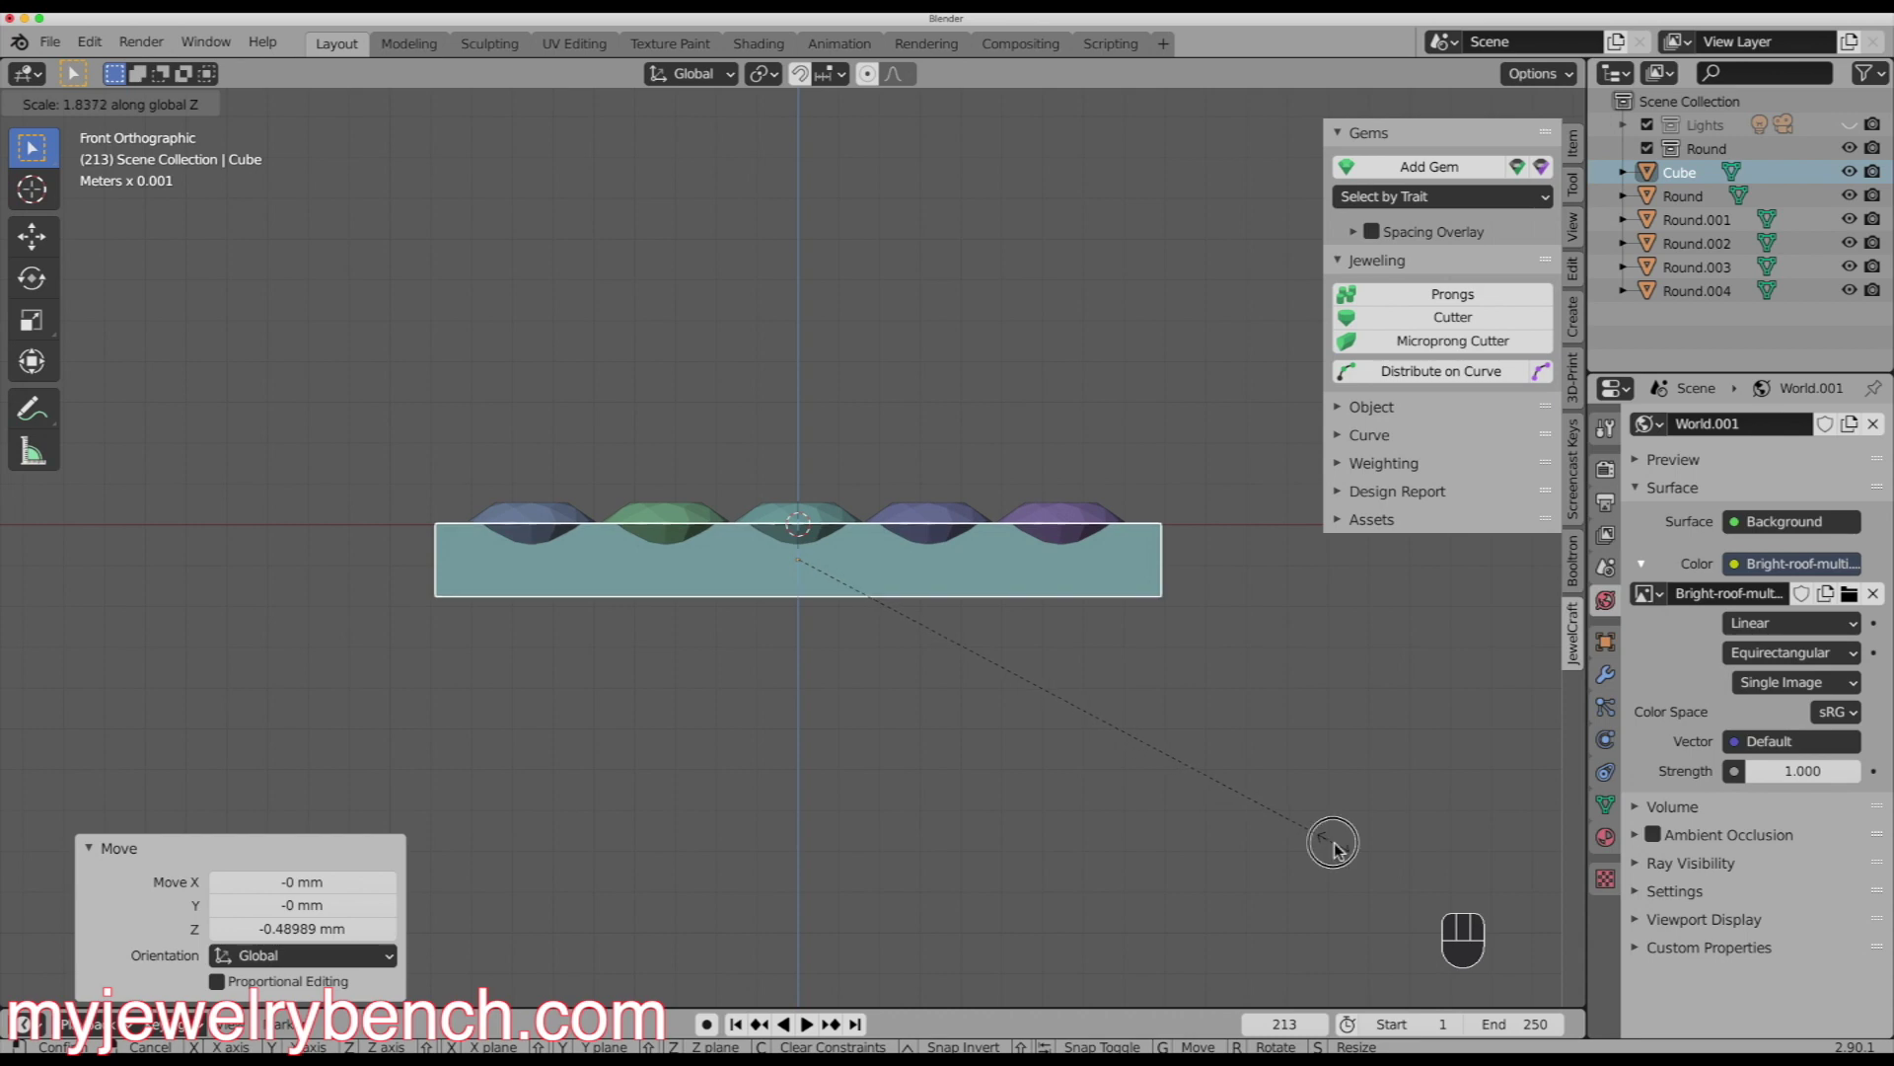
# - Scale the bar by about 1.95 along Y so it is wider than the gems
pyautogui.moveTo(1121, 803); pyautogui.dragTo(1097, 868, button='middle')
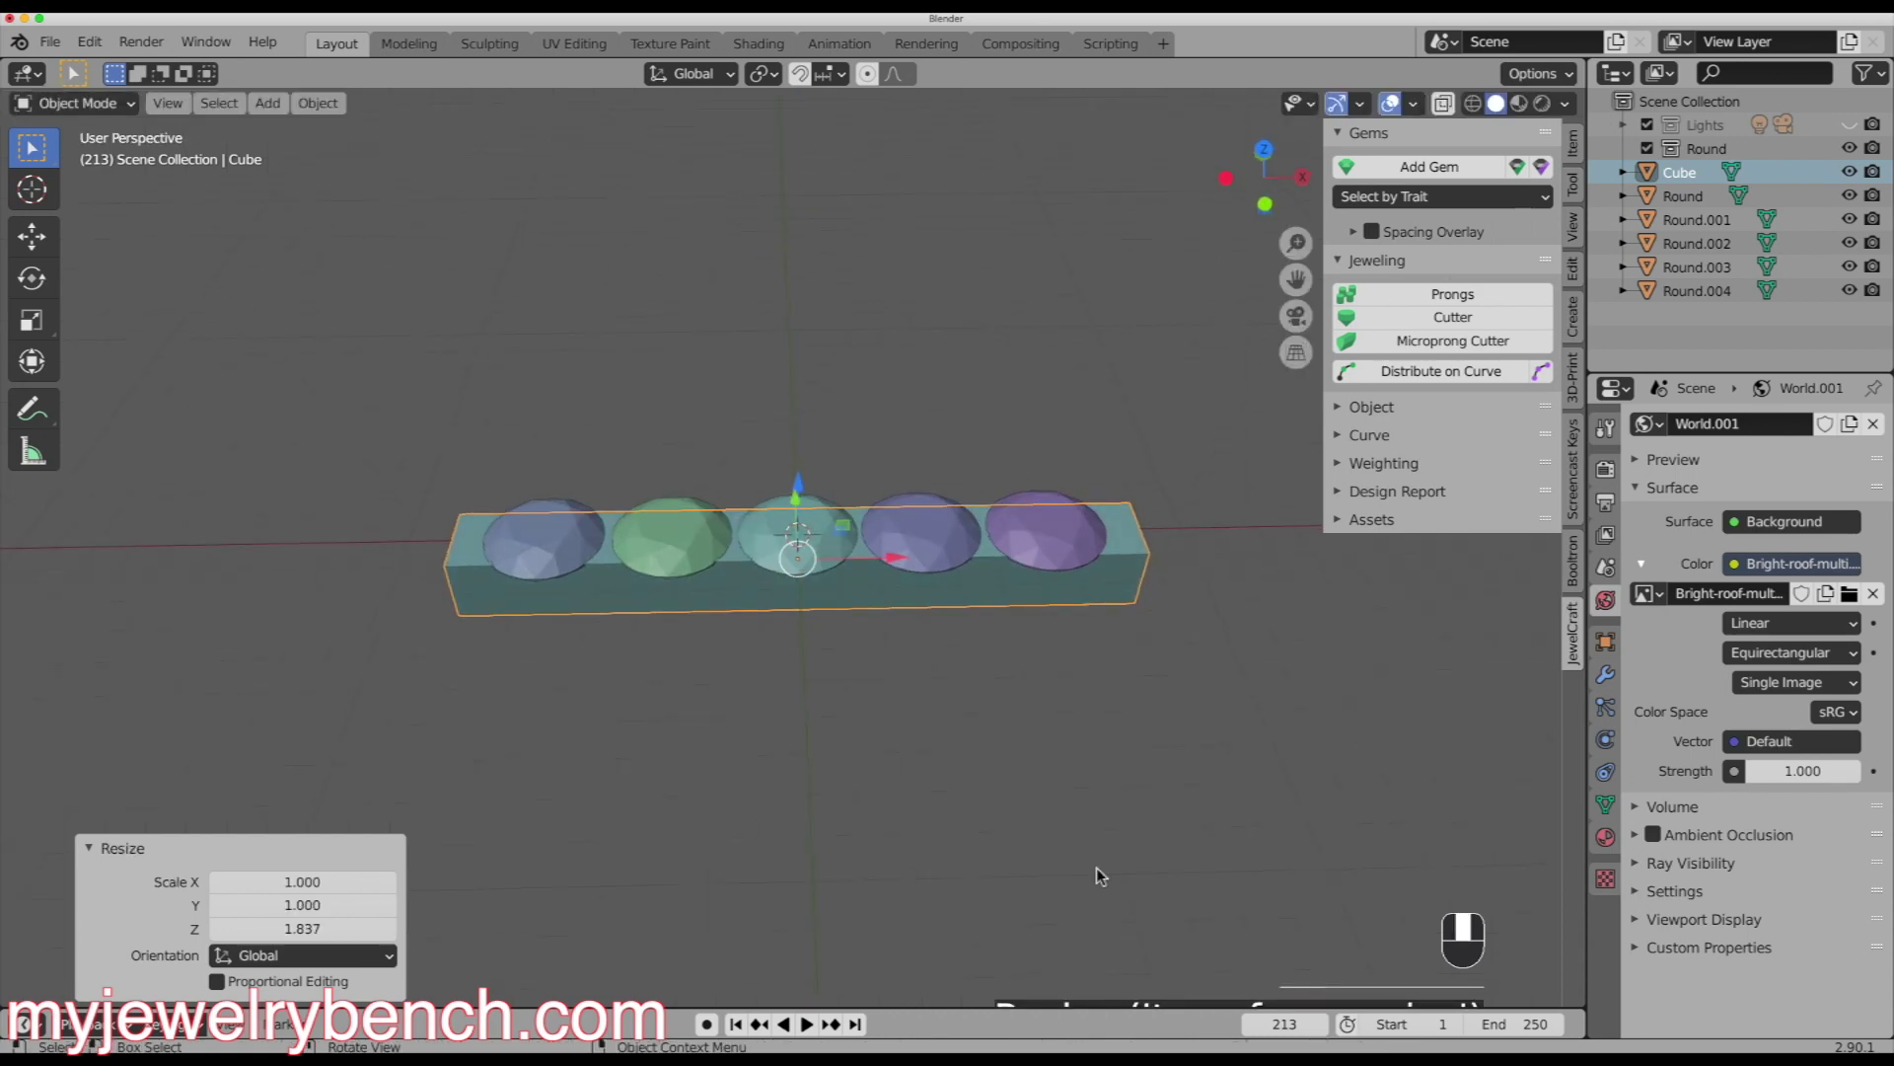
pyautogui.press('KP_7')
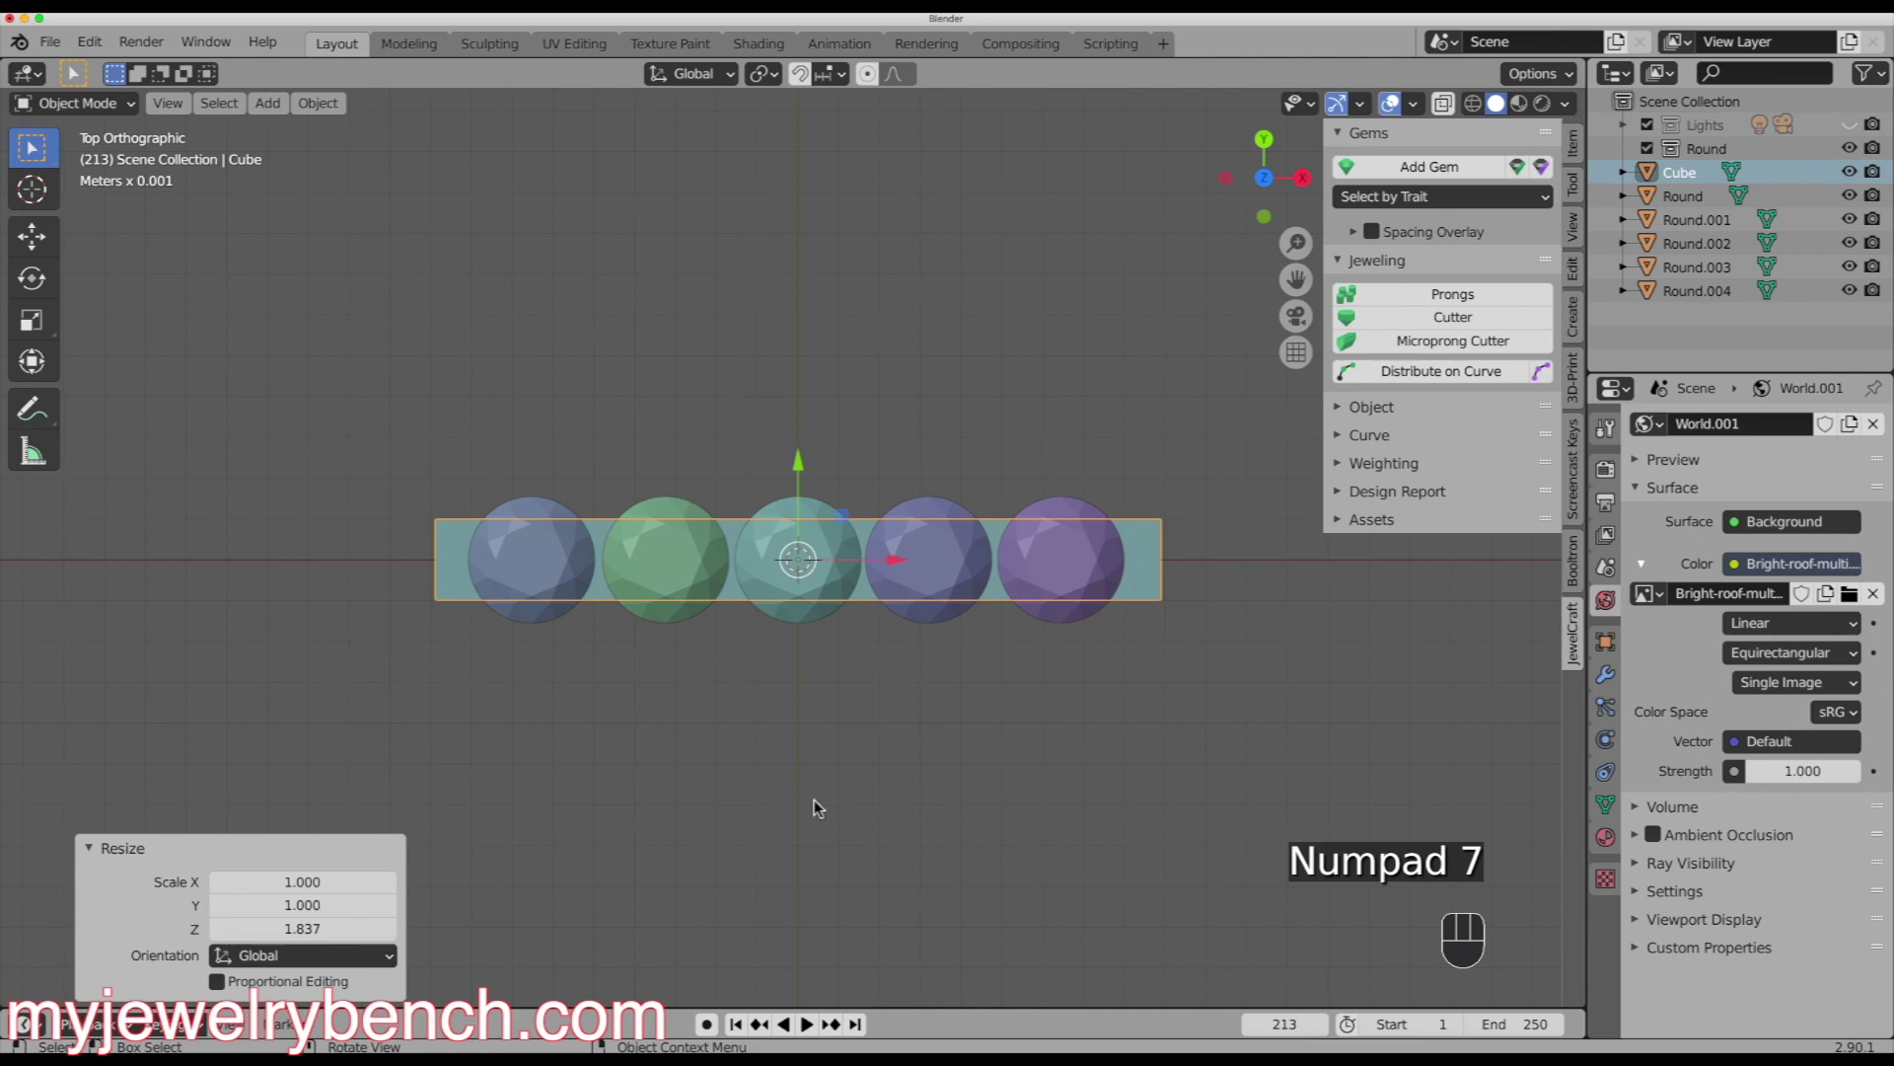
pyautogui.press('s')
pyautogui.press('y')
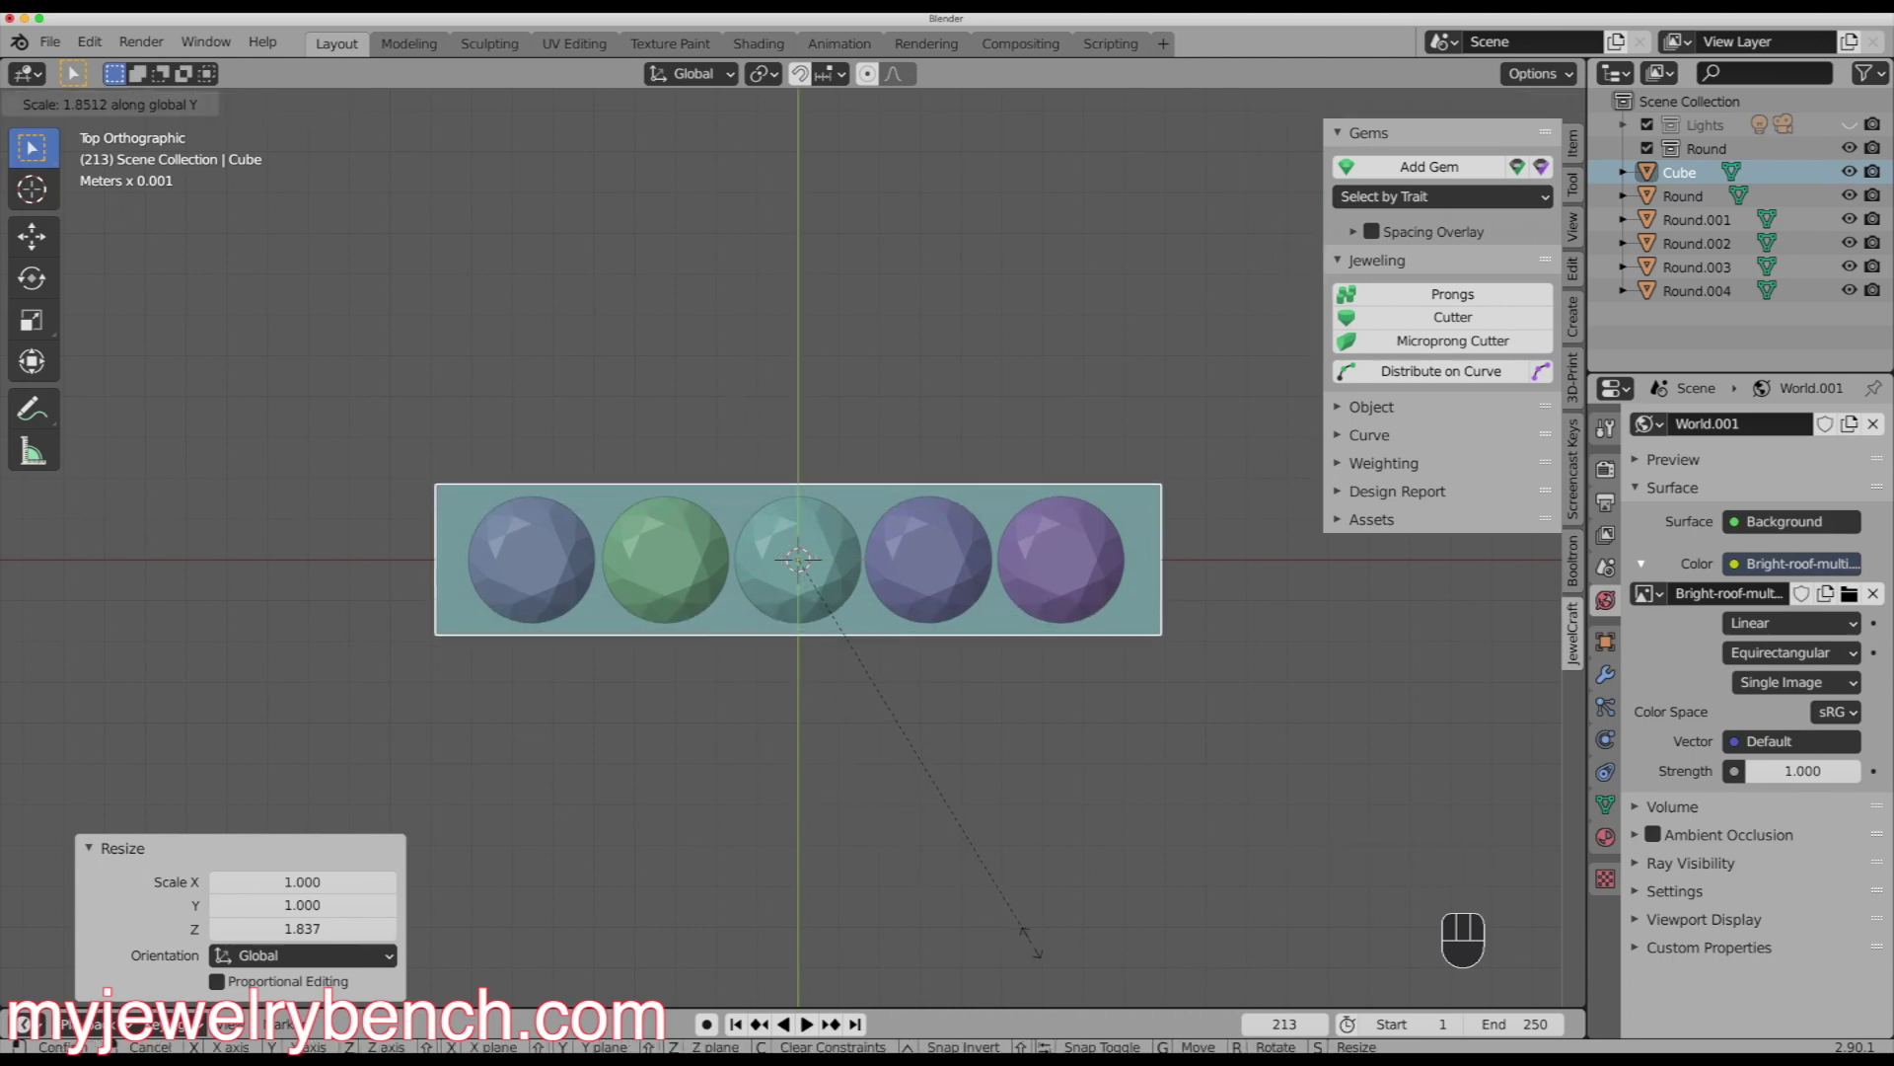
pyautogui.click(1050, 957)
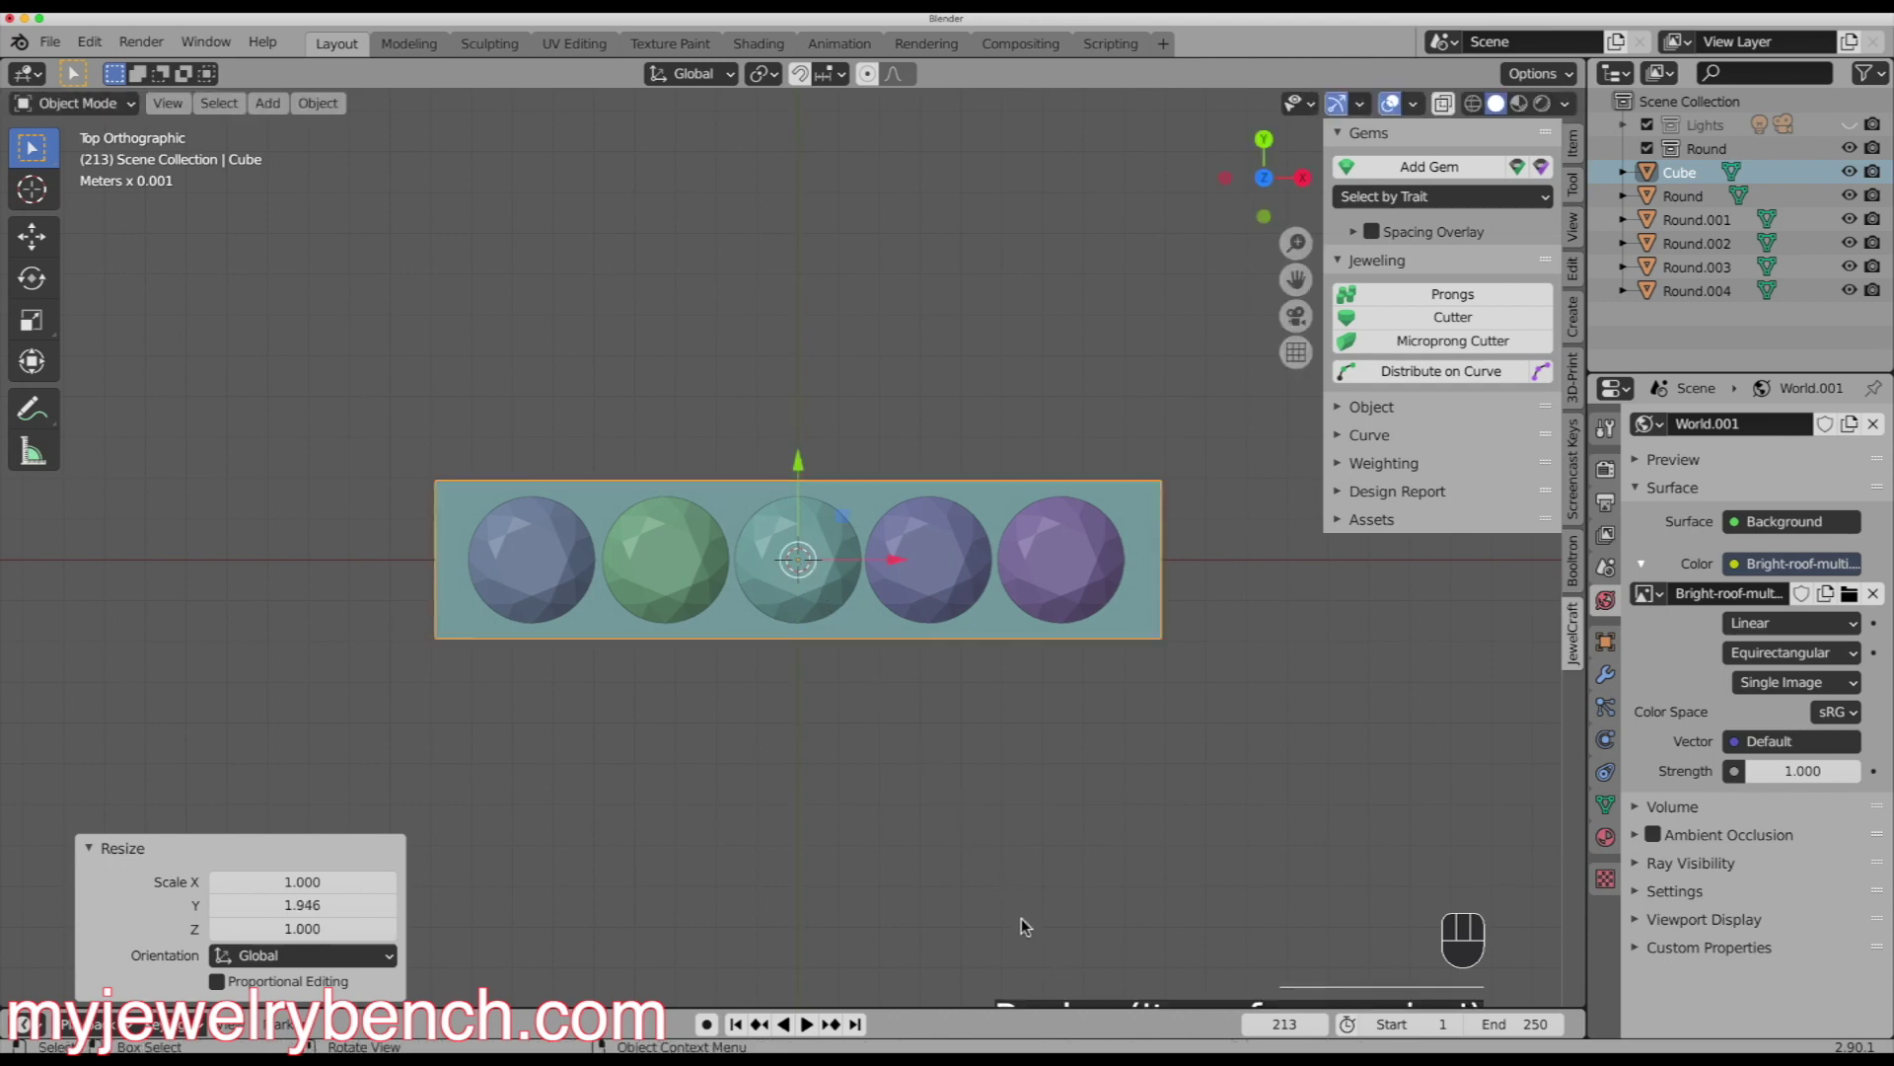
pyautogui.moveTo(785, 791); pyautogui.dragTo(795, 625, button='middle')
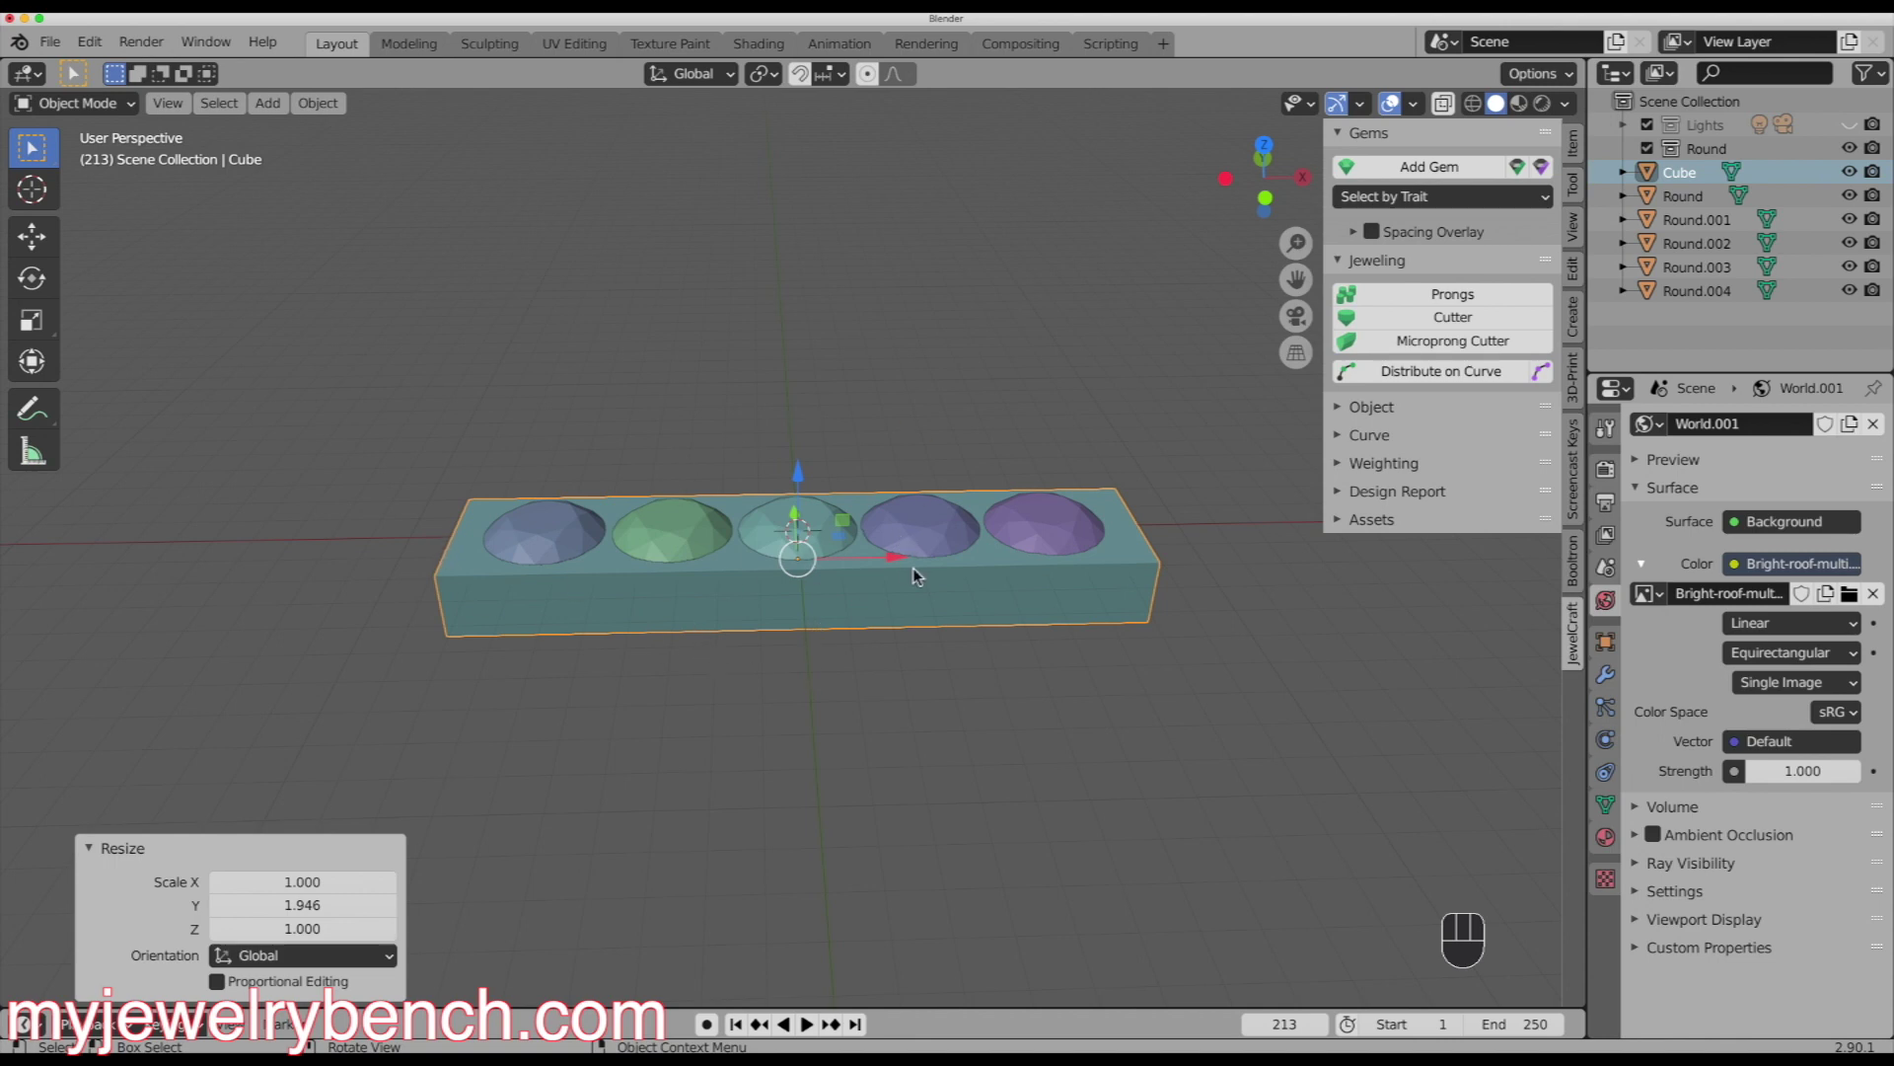
pyautogui.press('KP_7')
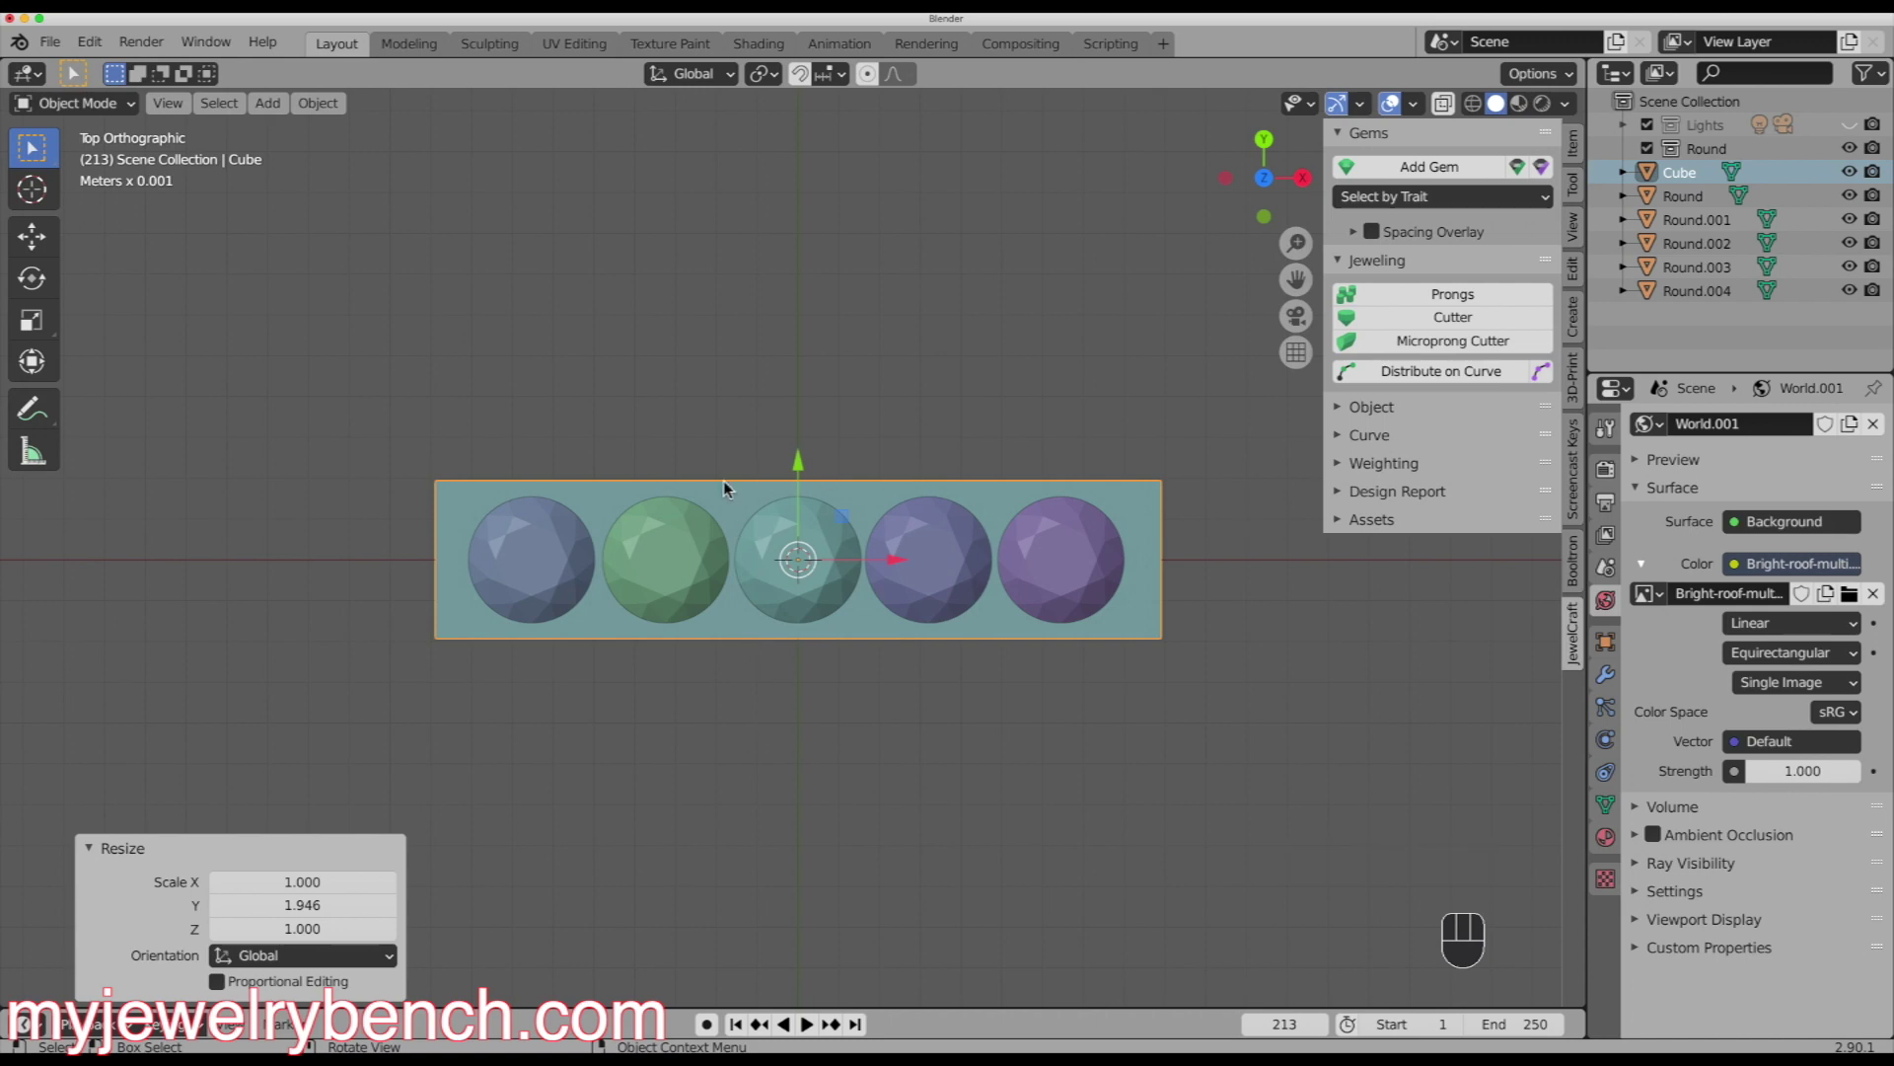
# - Widen the bar slightly by scaling it about 1.05 along Y
pyautogui.moveTo(732, 596); pyautogui.dragTo(583, 617, button='middle')
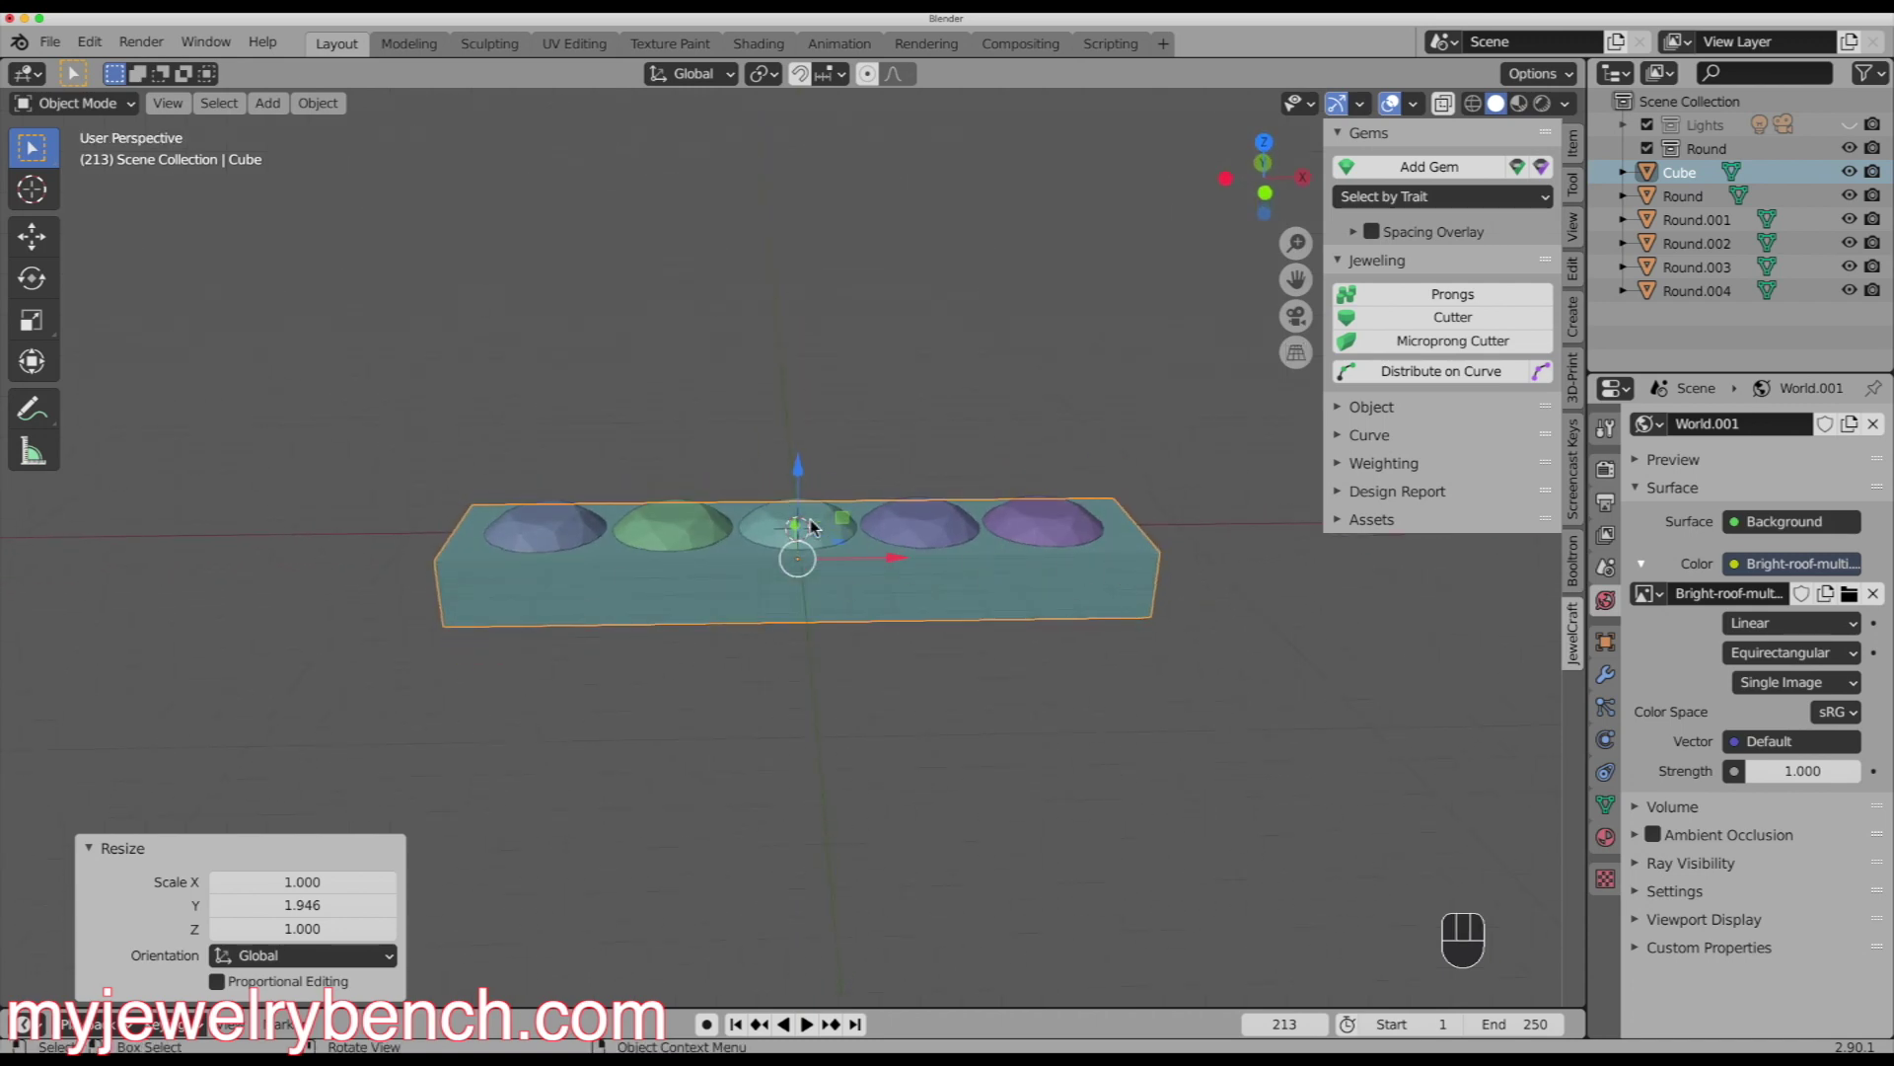
pyautogui.moveTo(799, 661); pyautogui.dragTo(789, 552, button='middle')
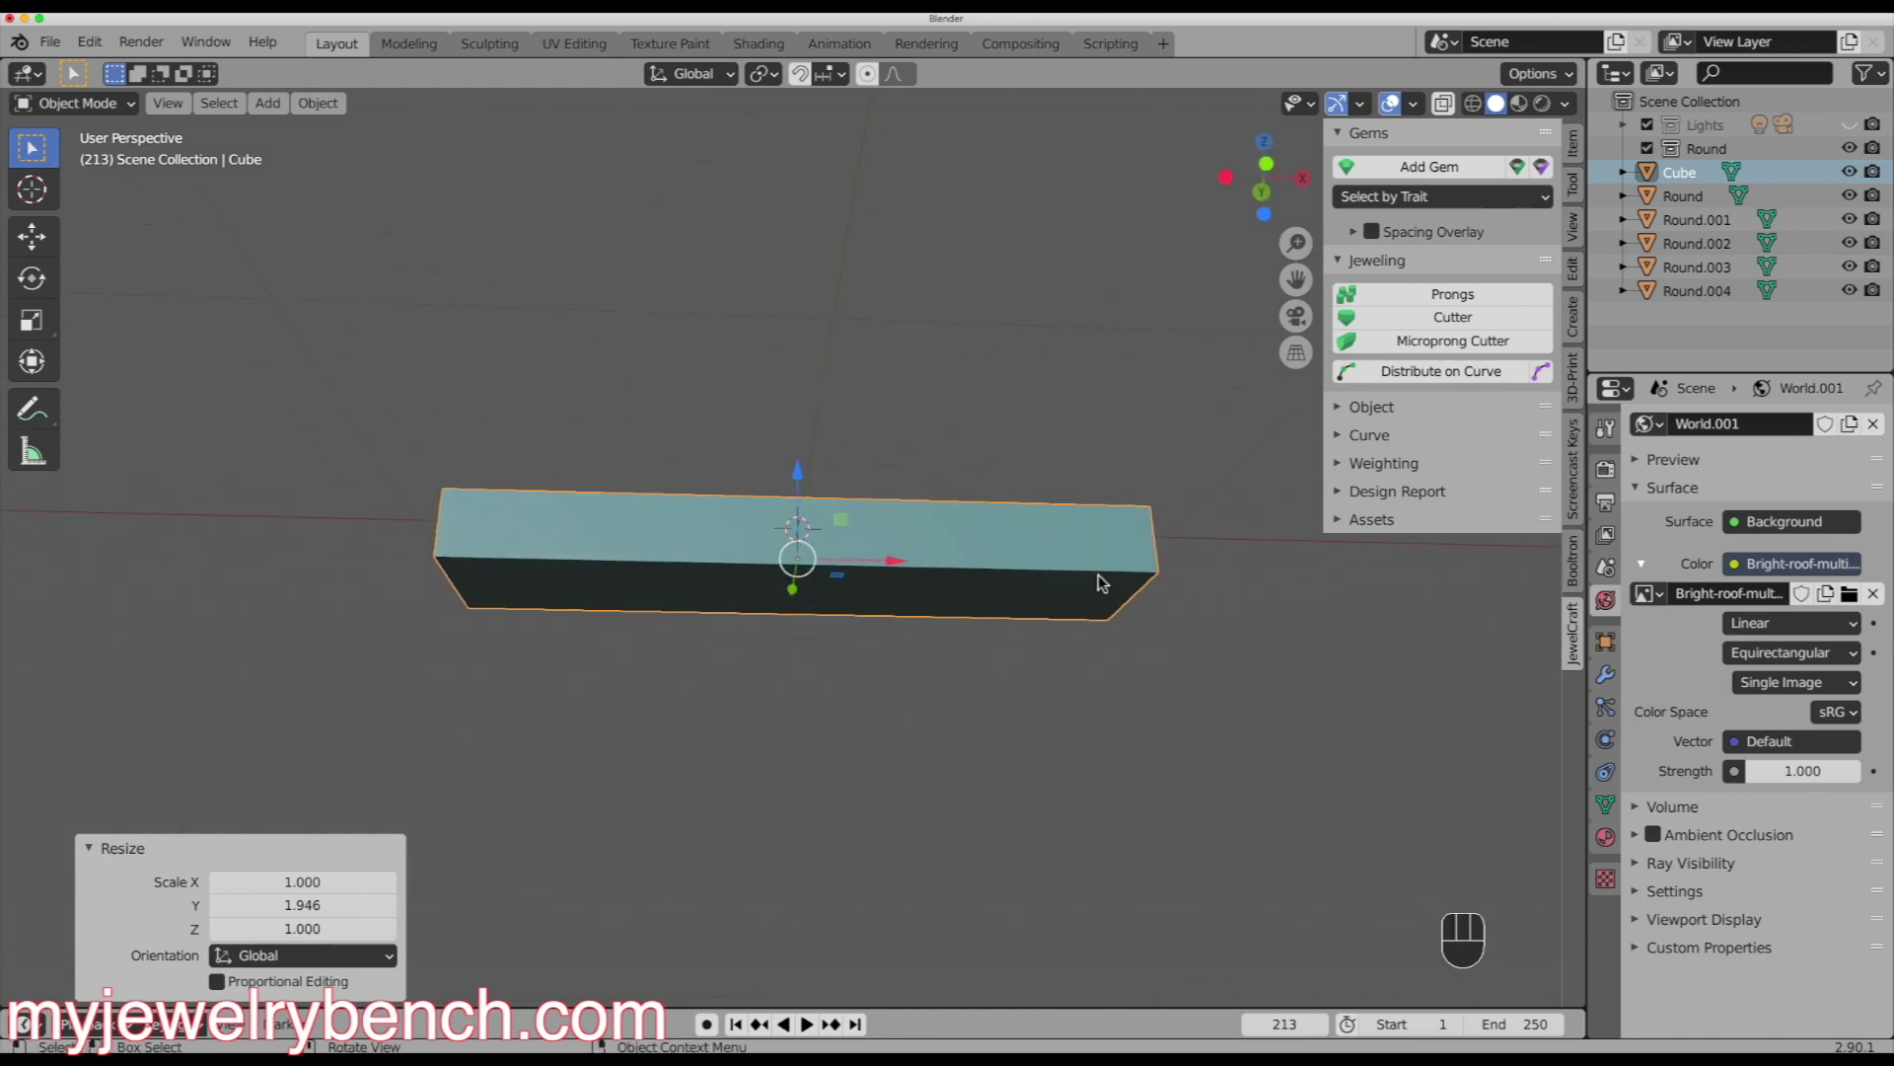
pyautogui.moveTo(678, 558); pyautogui.dragTo(656, 797, button='middle')
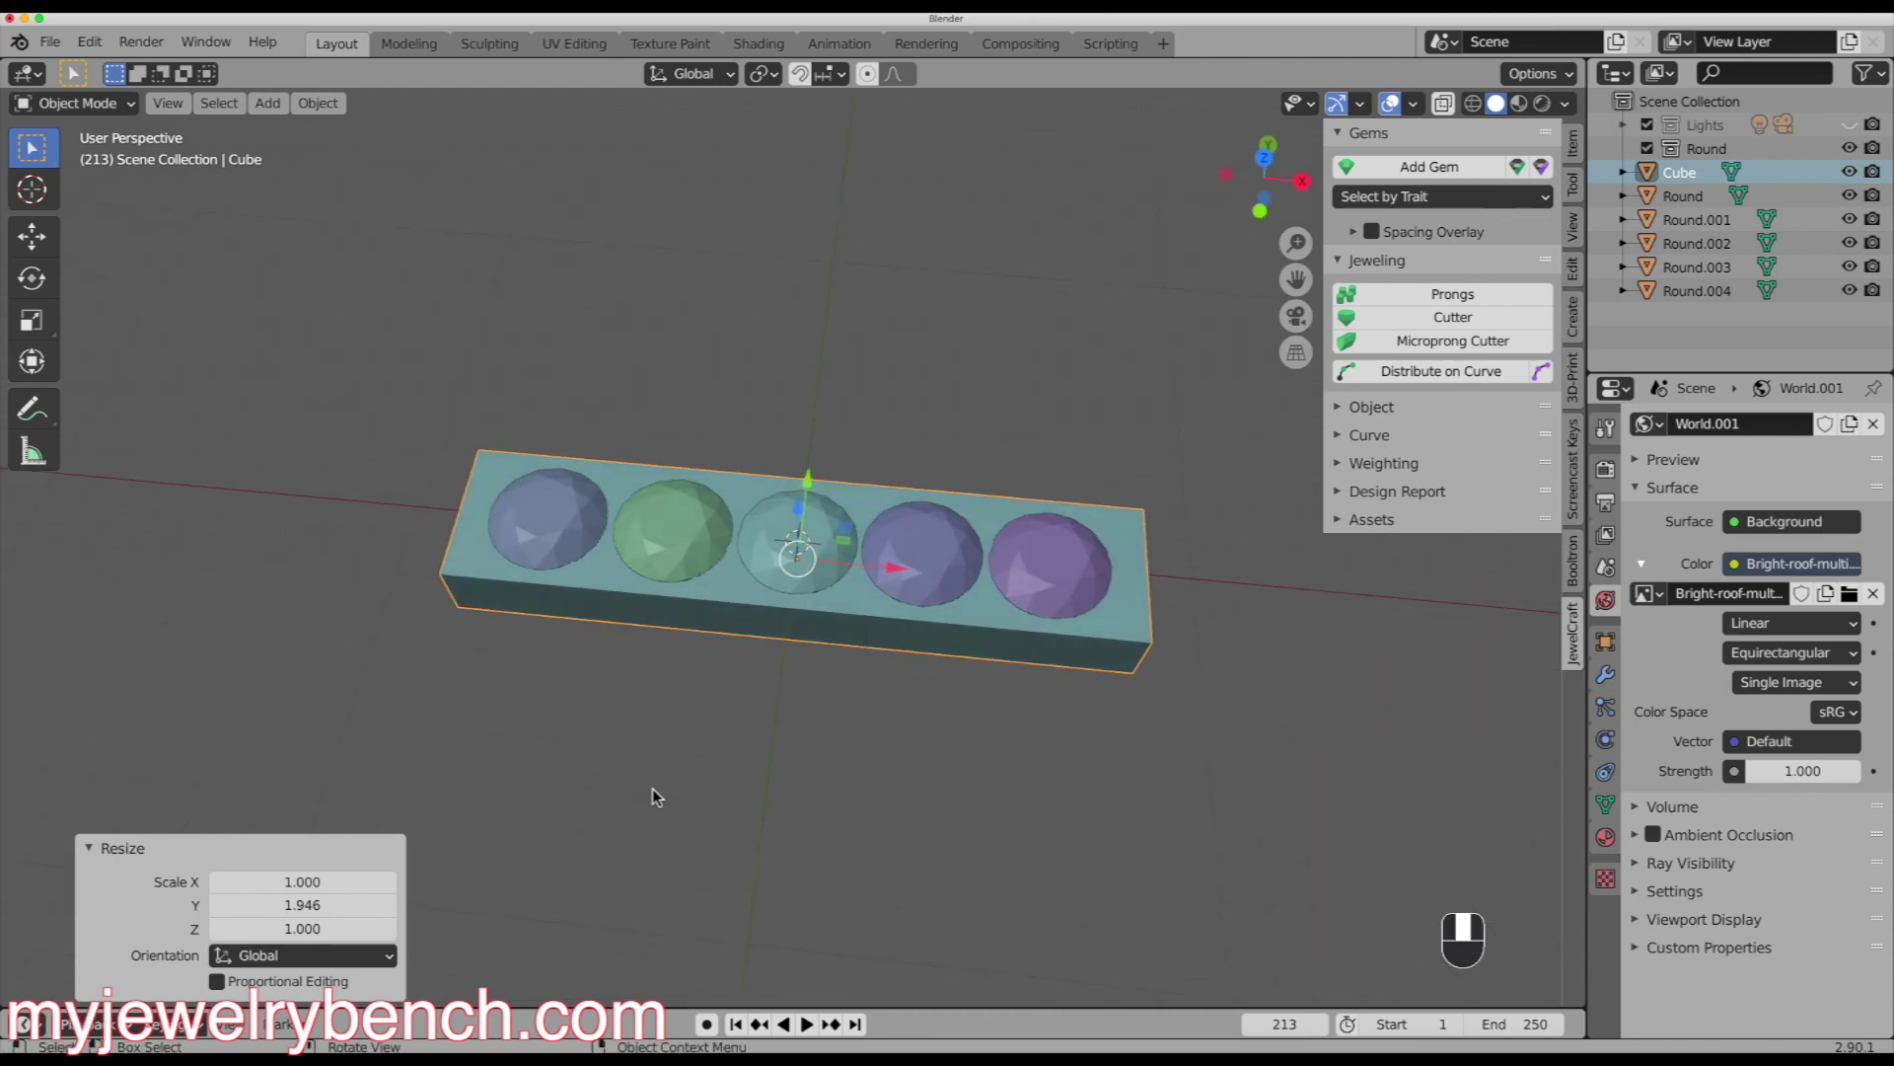
pyautogui.press('s')
pyautogui.press('y')
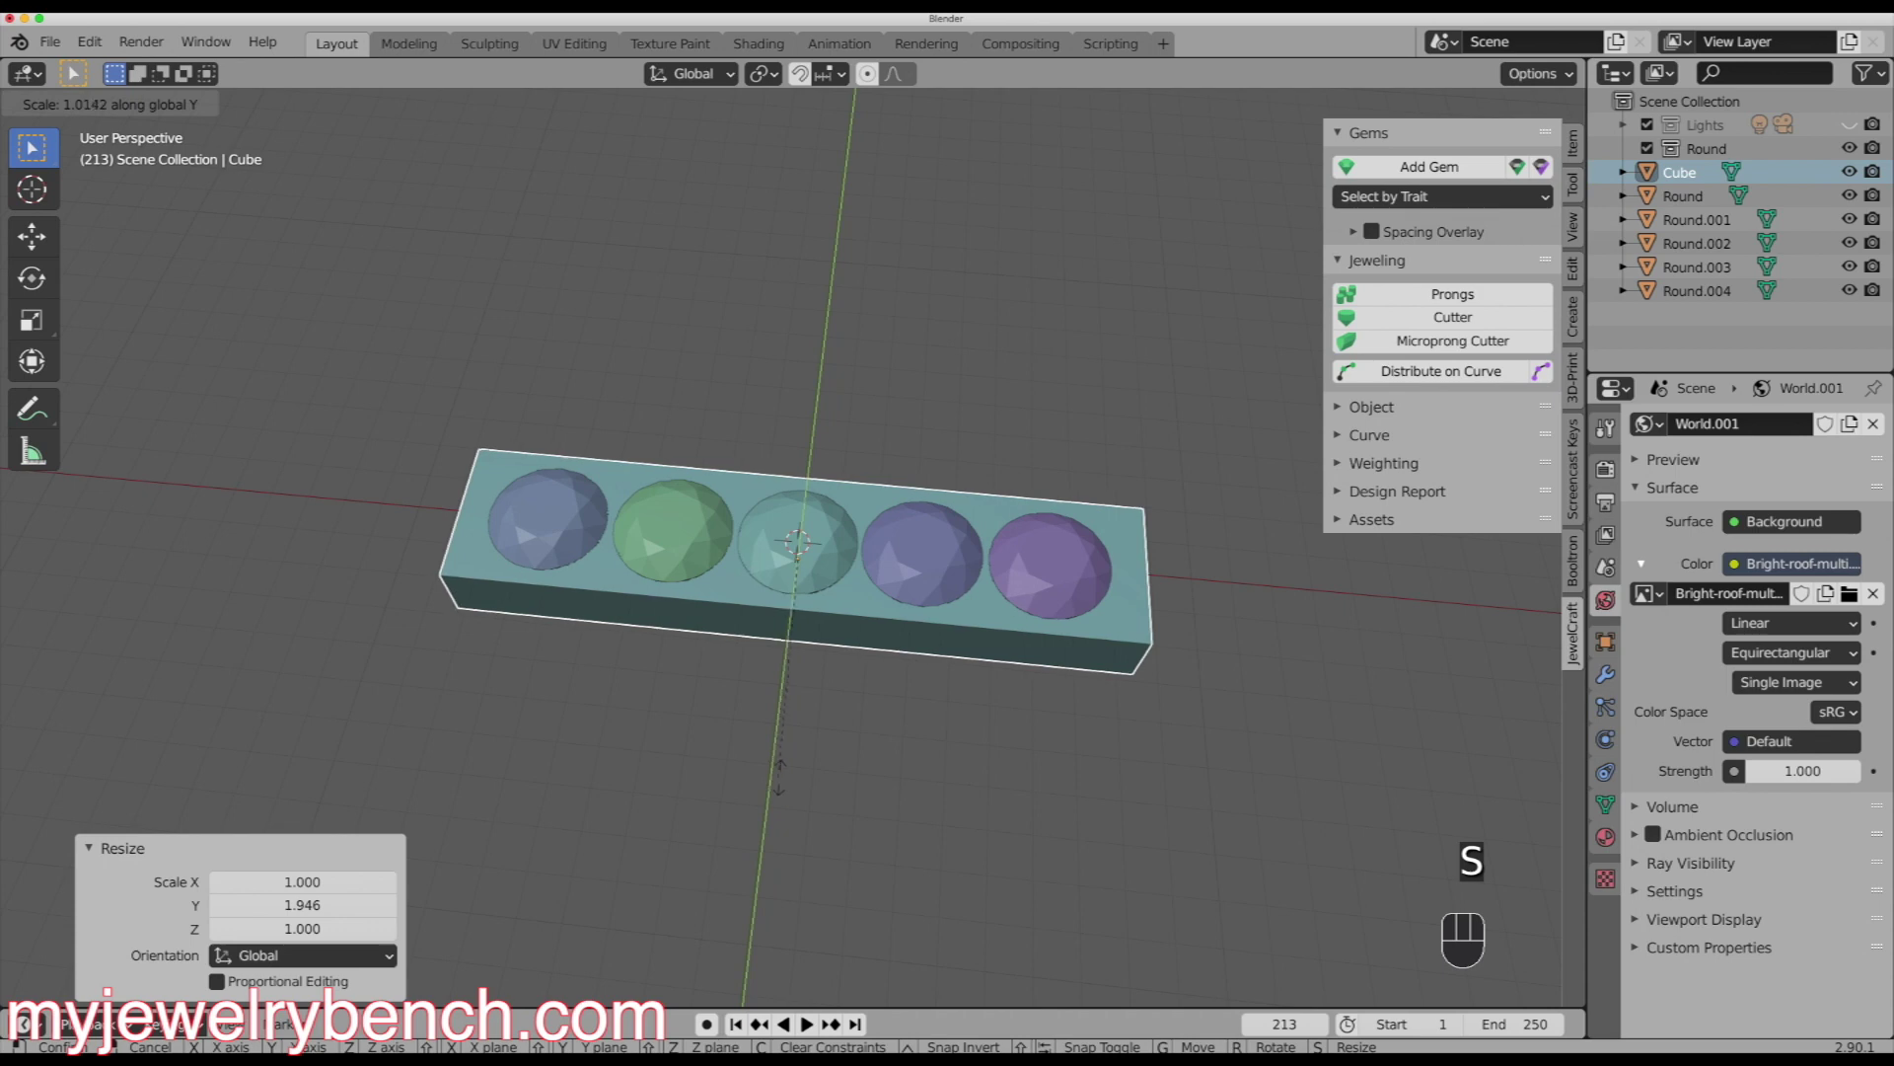
pyautogui.click(795, 786)
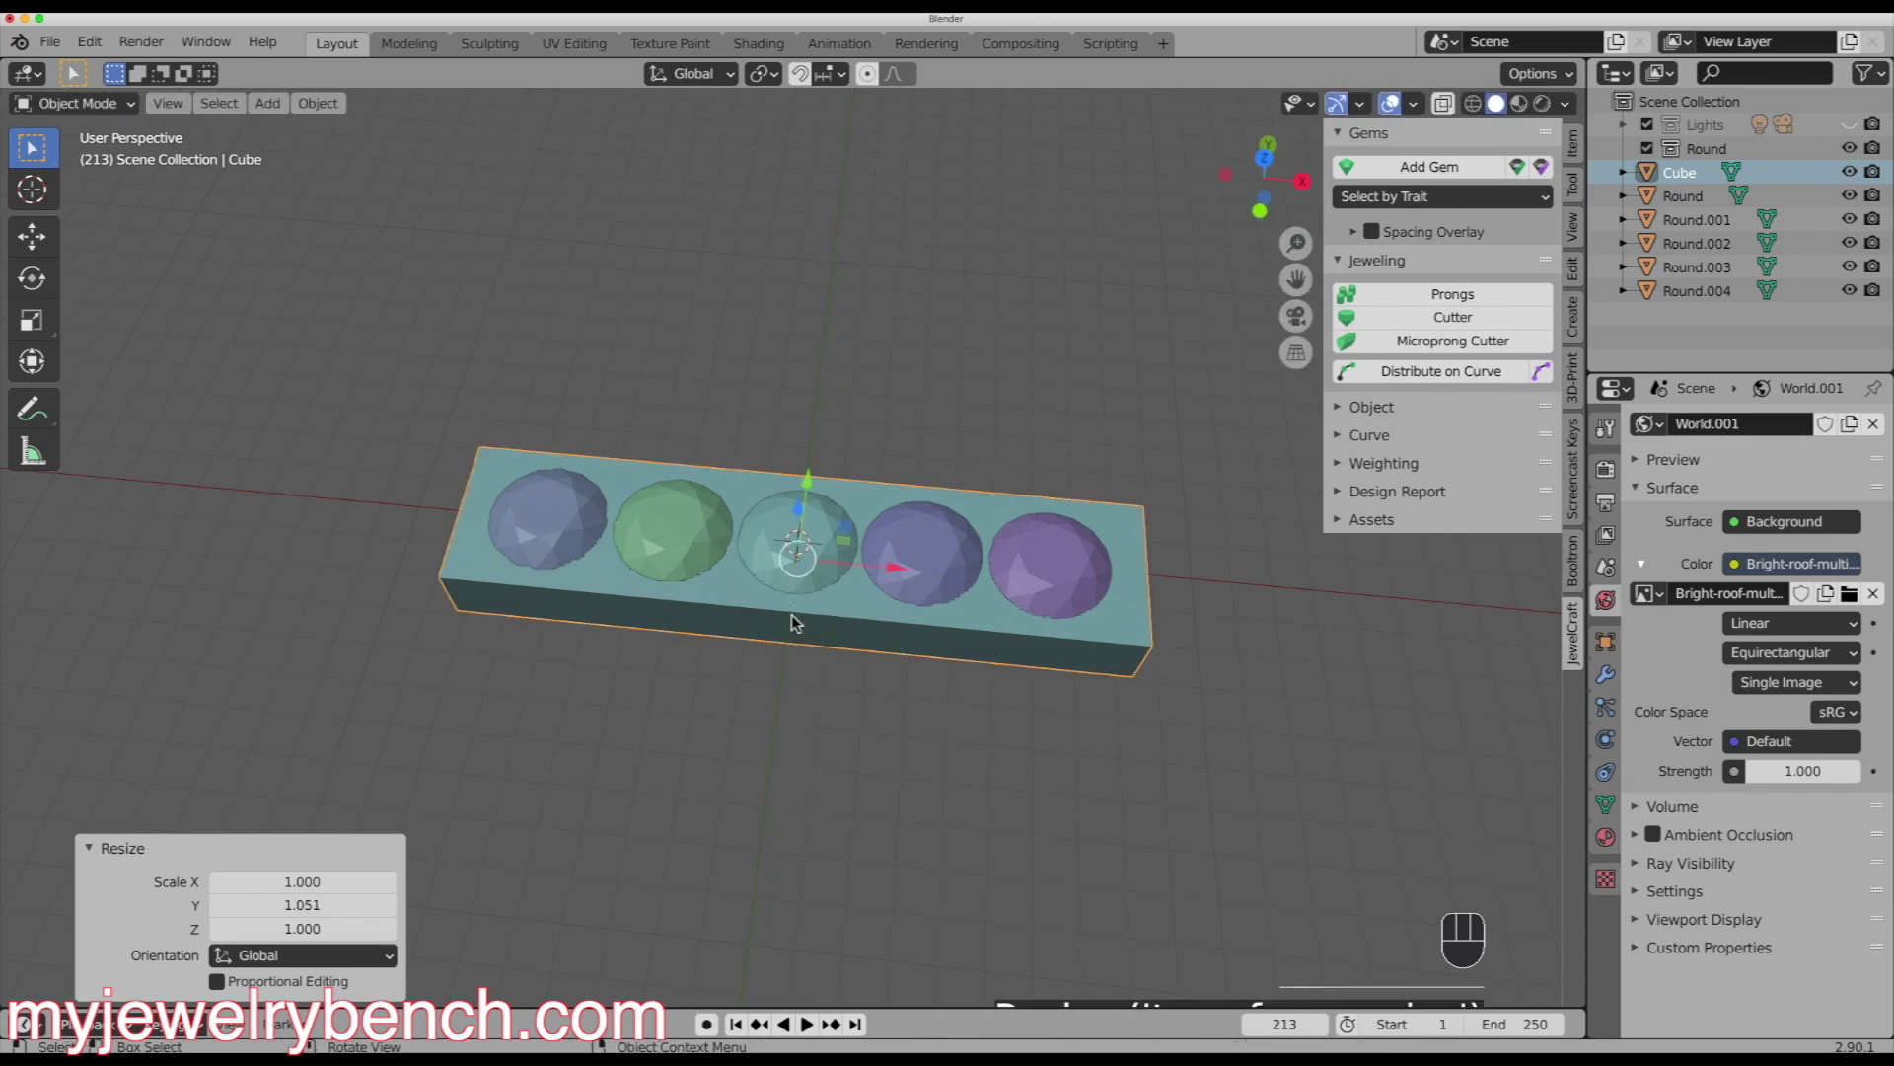
# - Duplicate the bar in place and lower the copy by about 0.86 mm along Z
pyautogui.hotkey('shift', 'd')
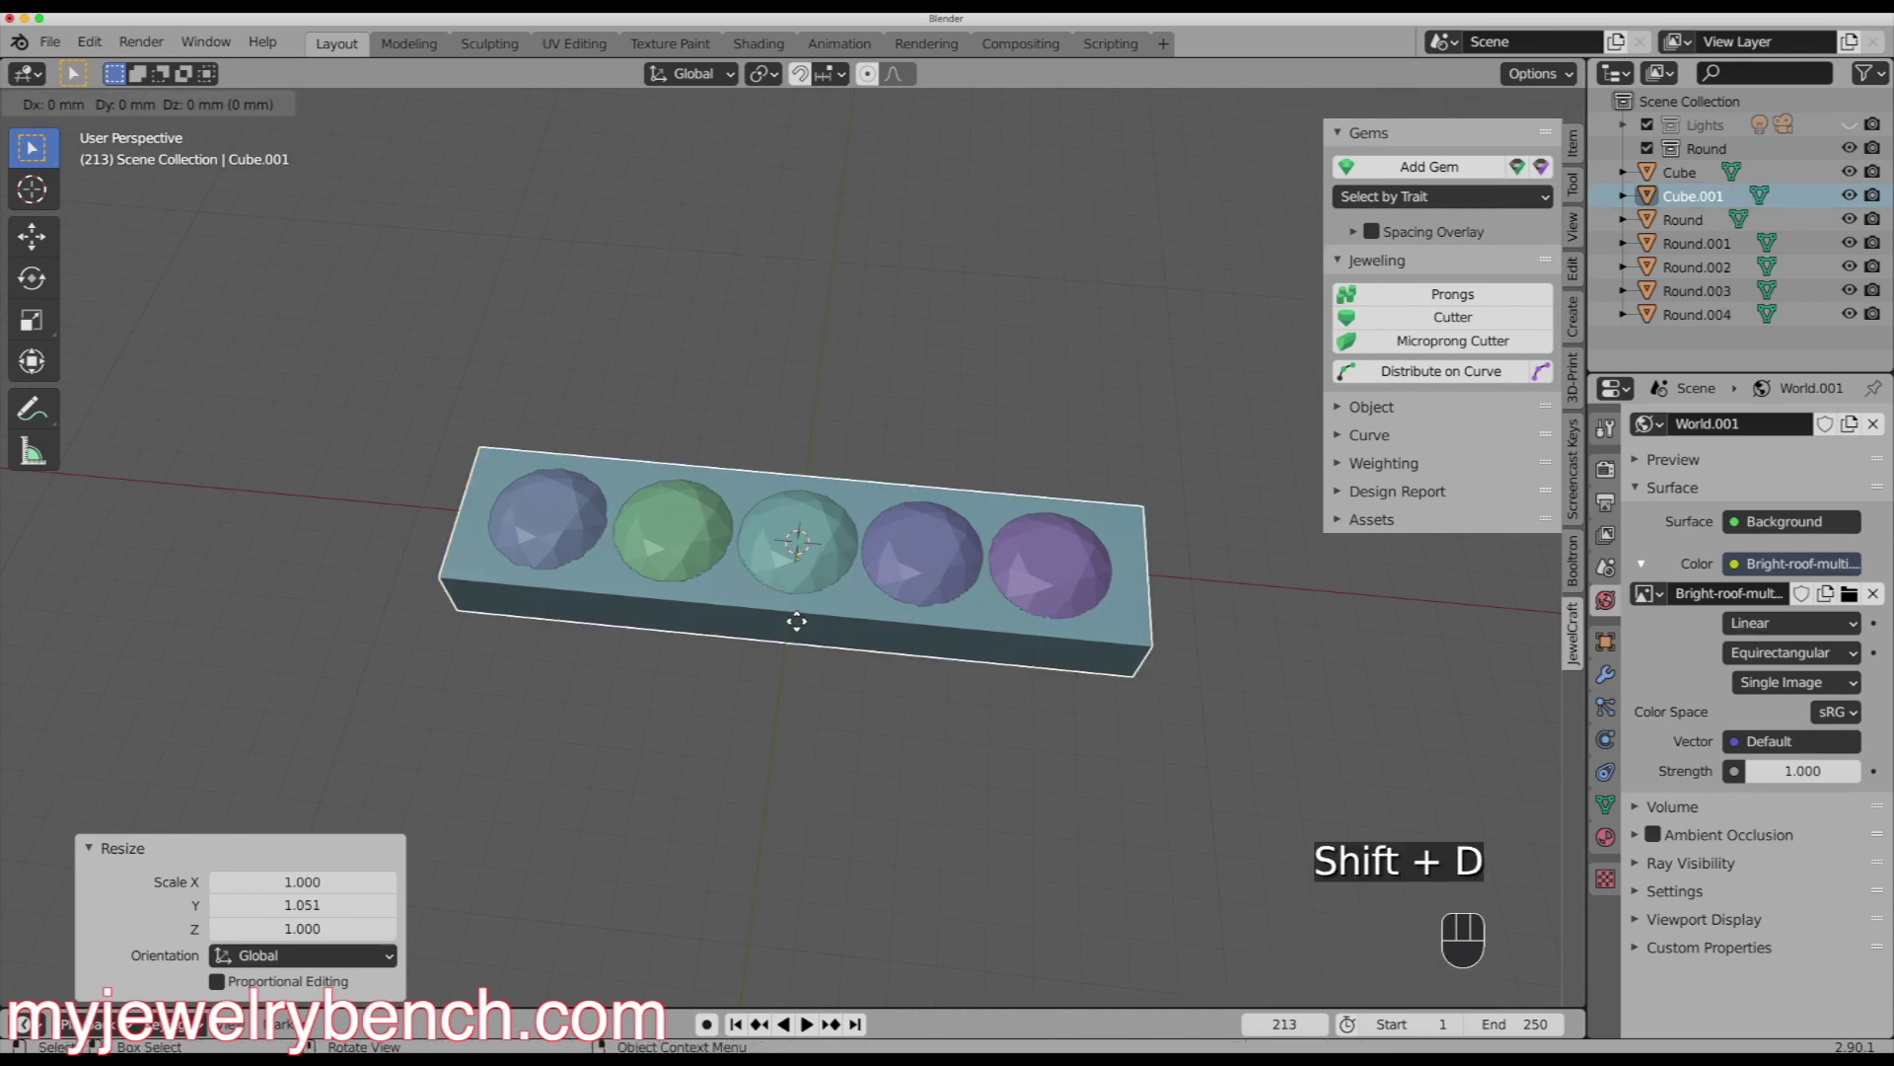
pyautogui.rightClick(796, 621)
pyautogui.moveTo(796, 621); pyautogui.dragTo(805, 482, button='middle')
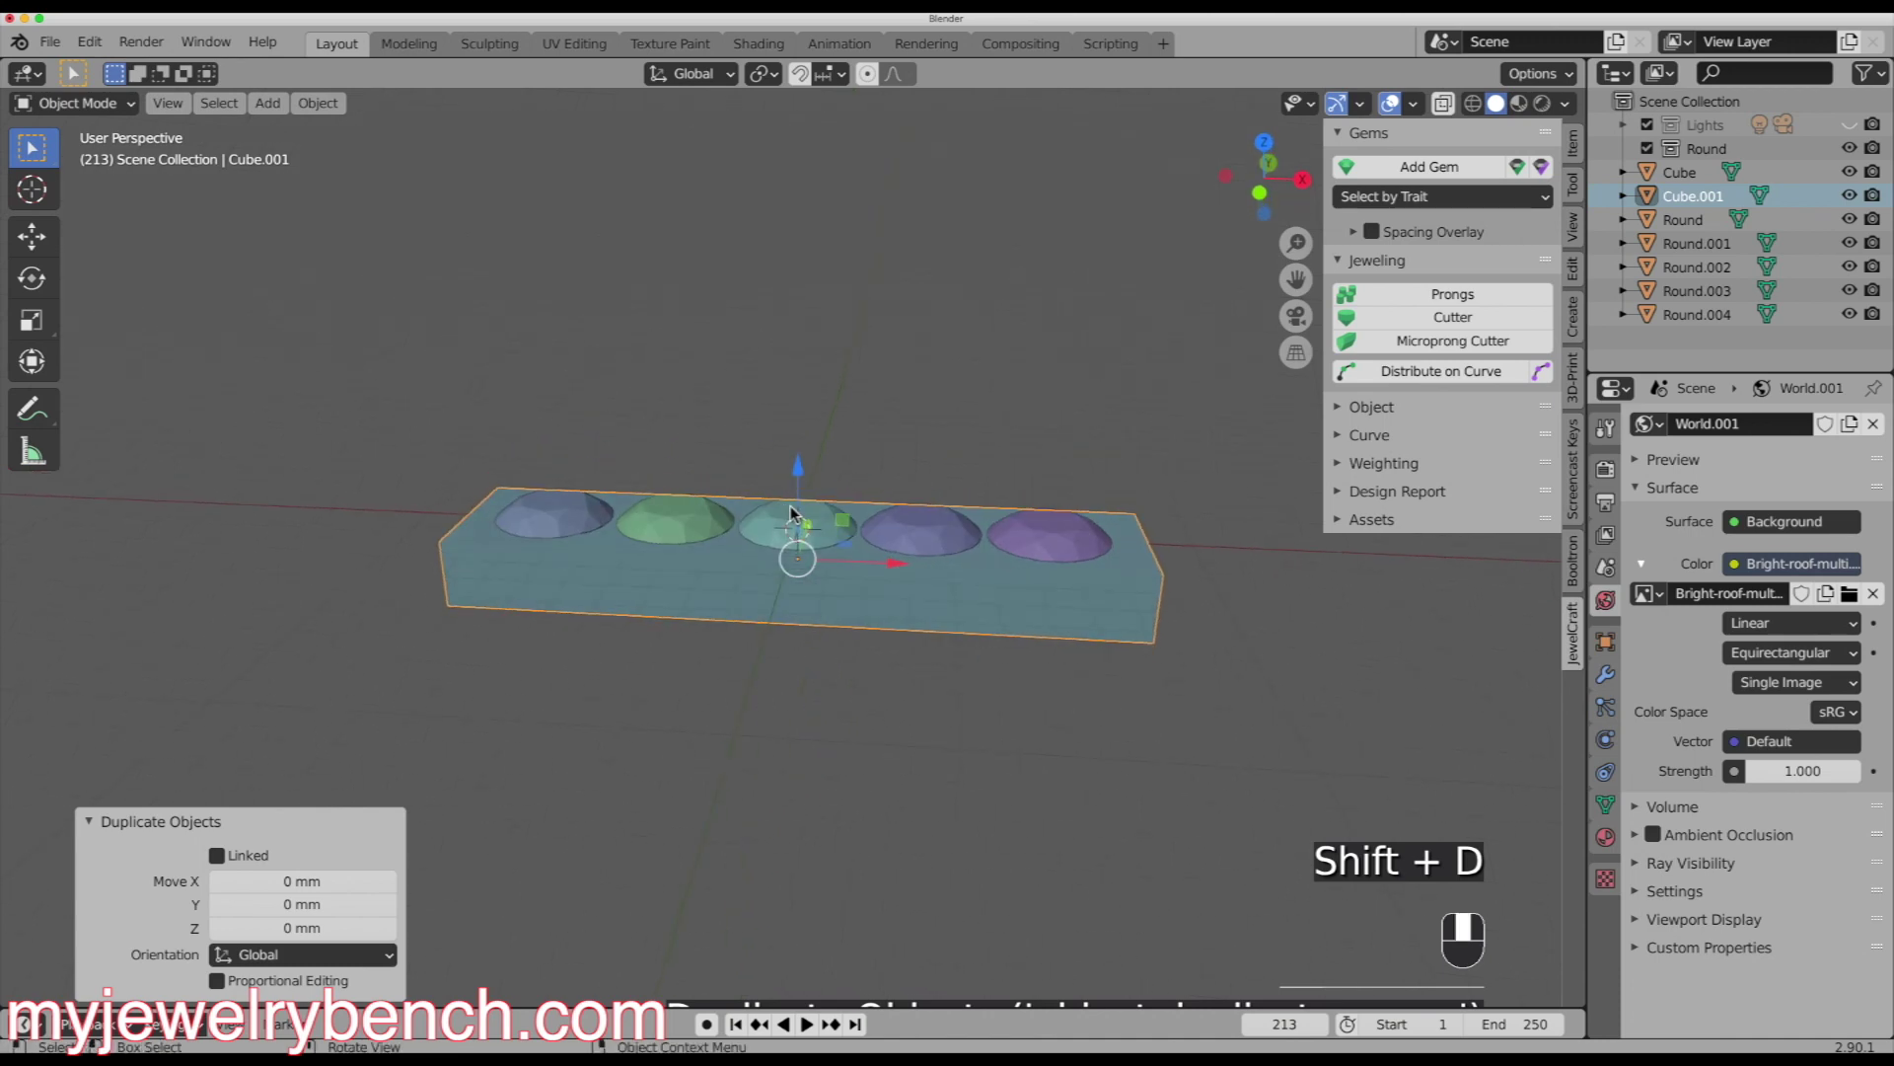
pyautogui.moveTo(804, 482); pyautogui.dragTo(804, 511)
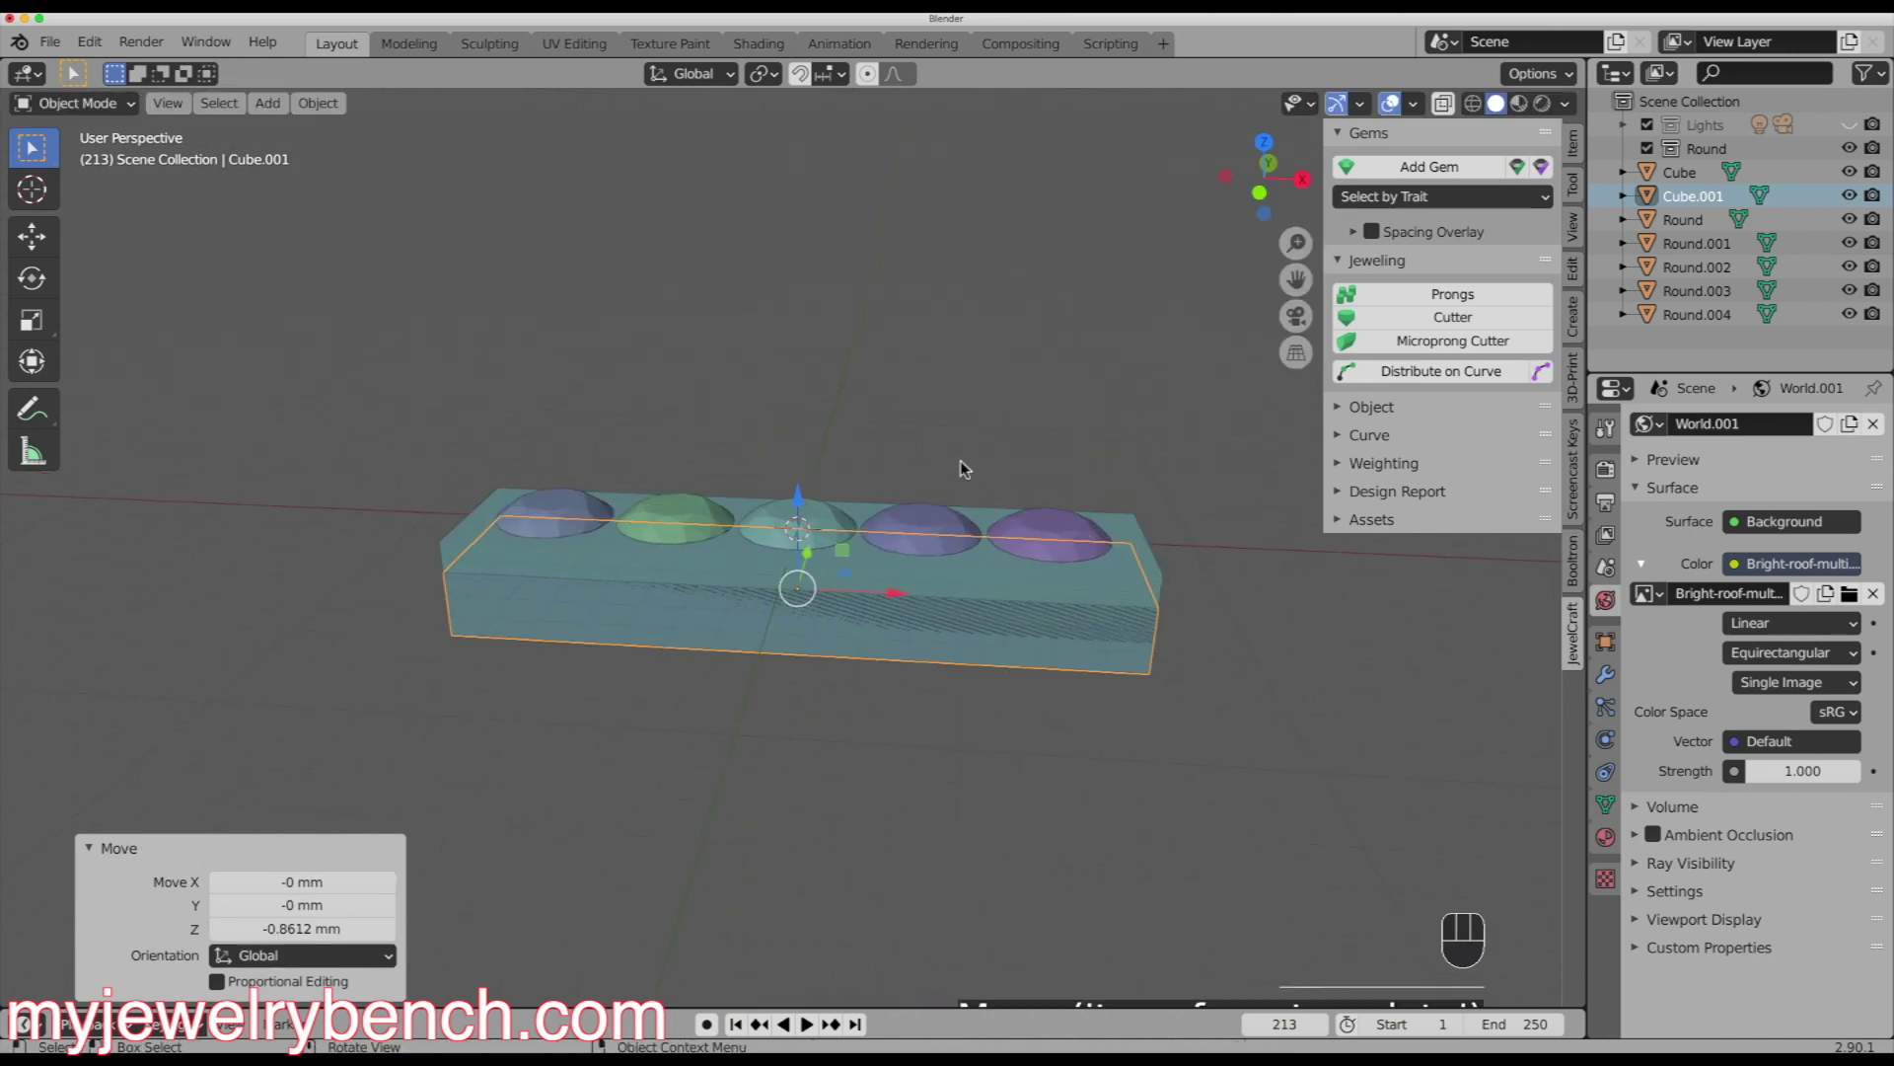
# - Turn on see-through display and shrink the copied bar by about 0.915 uniformly, plus about 0.713 along Y
pyautogui.click(1443, 102)
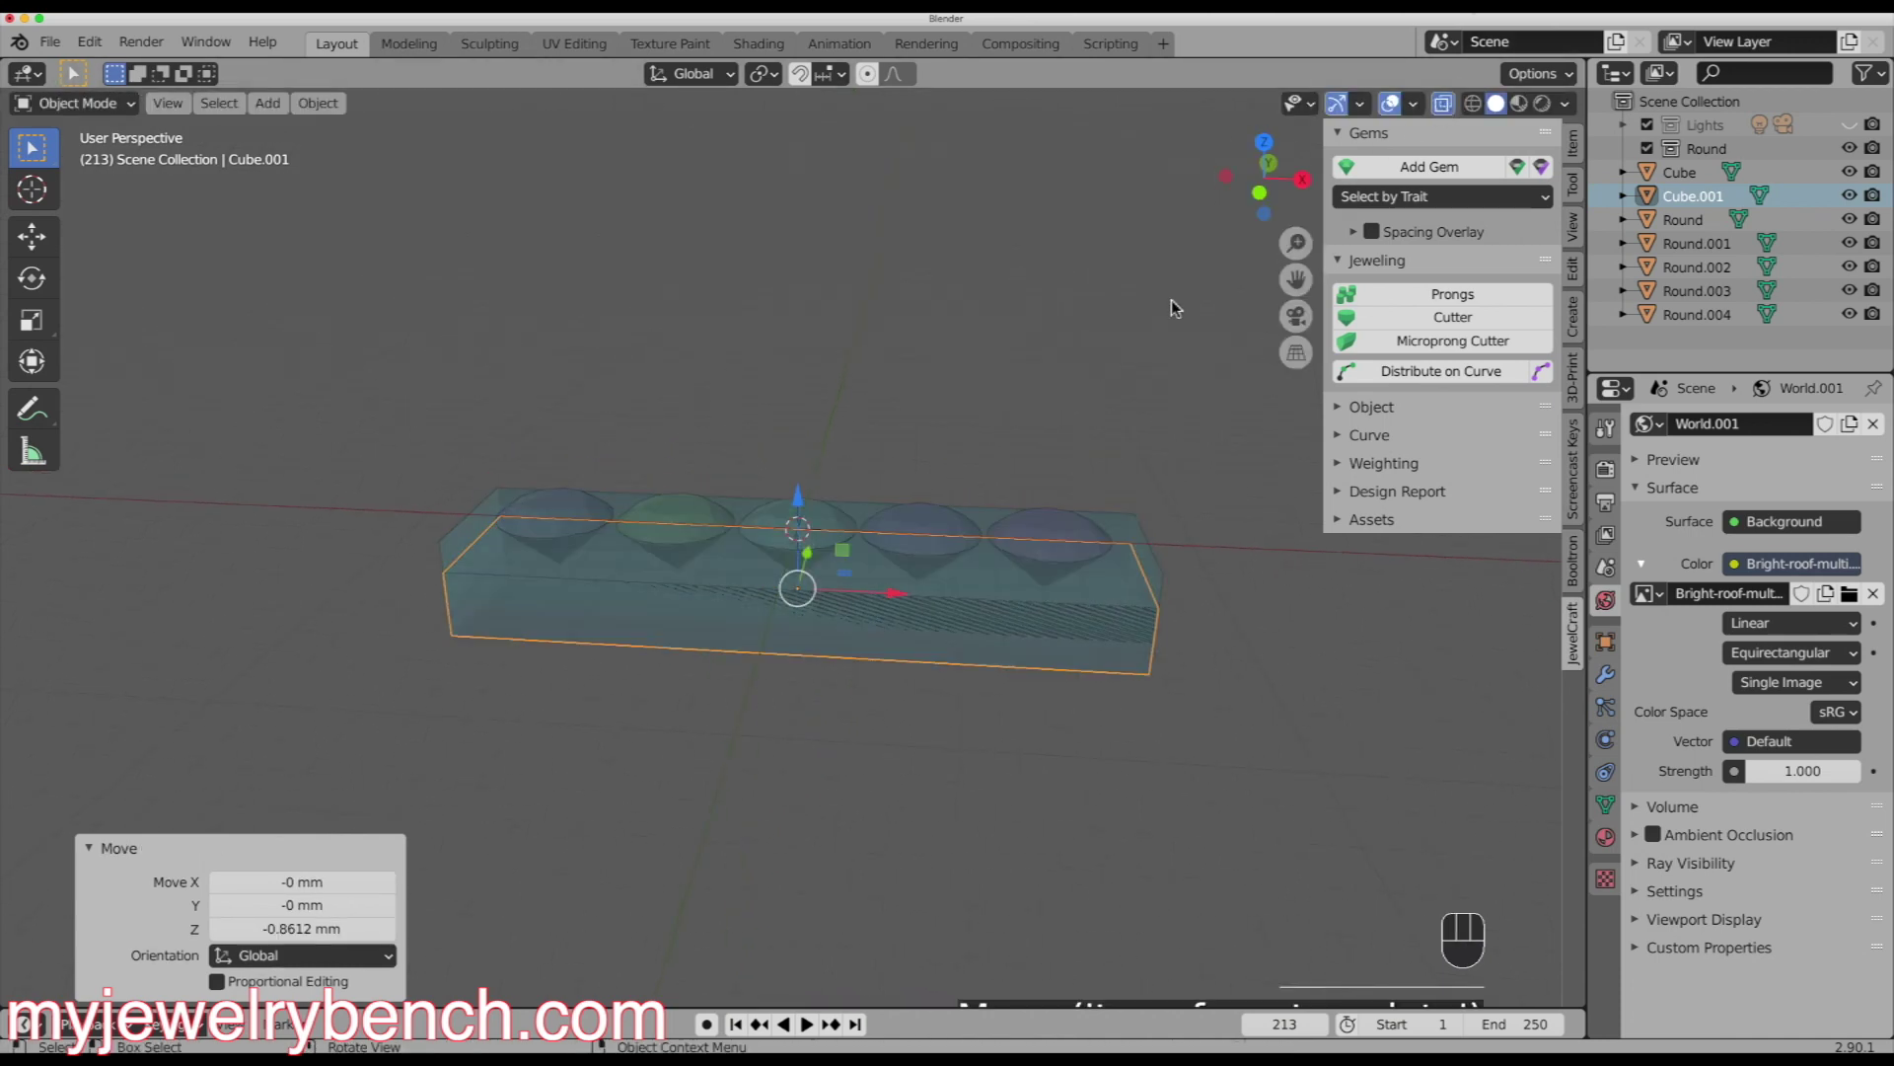
pyautogui.press('KP_7')
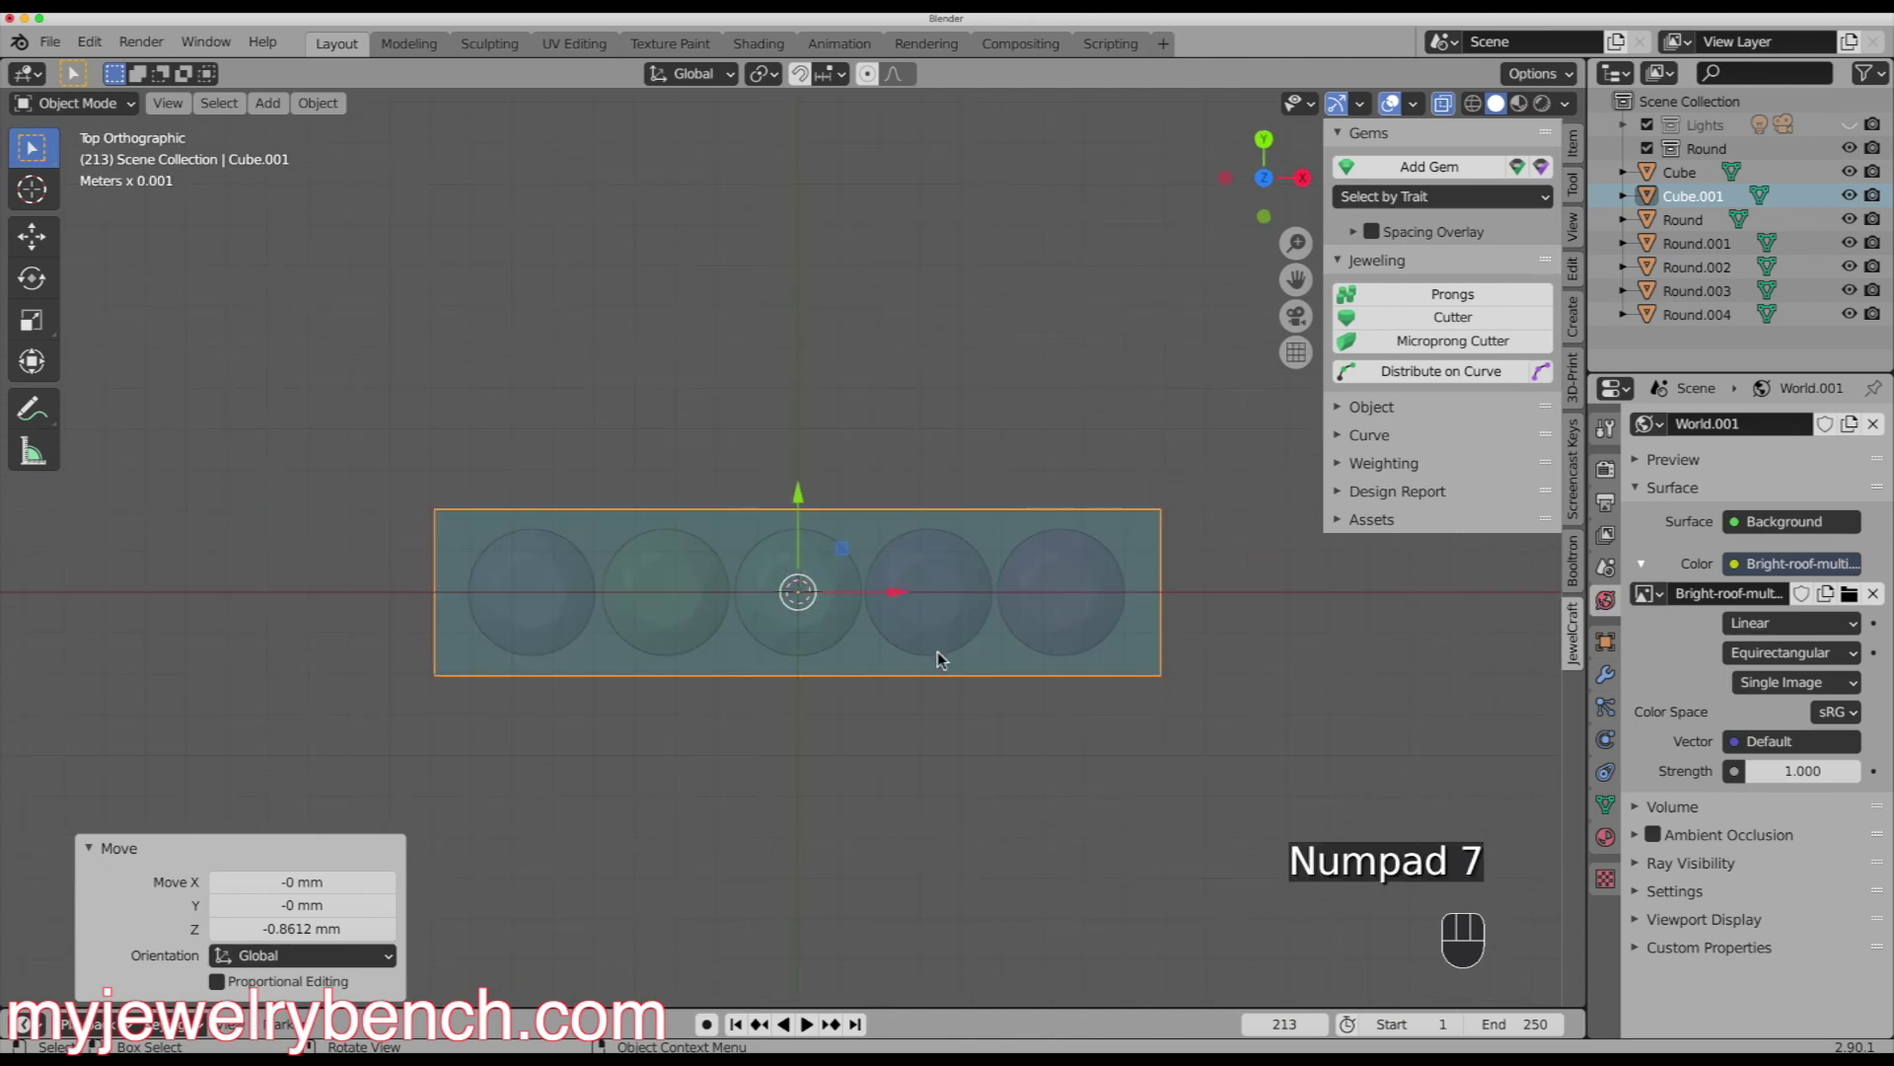
pyautogui.press('s')
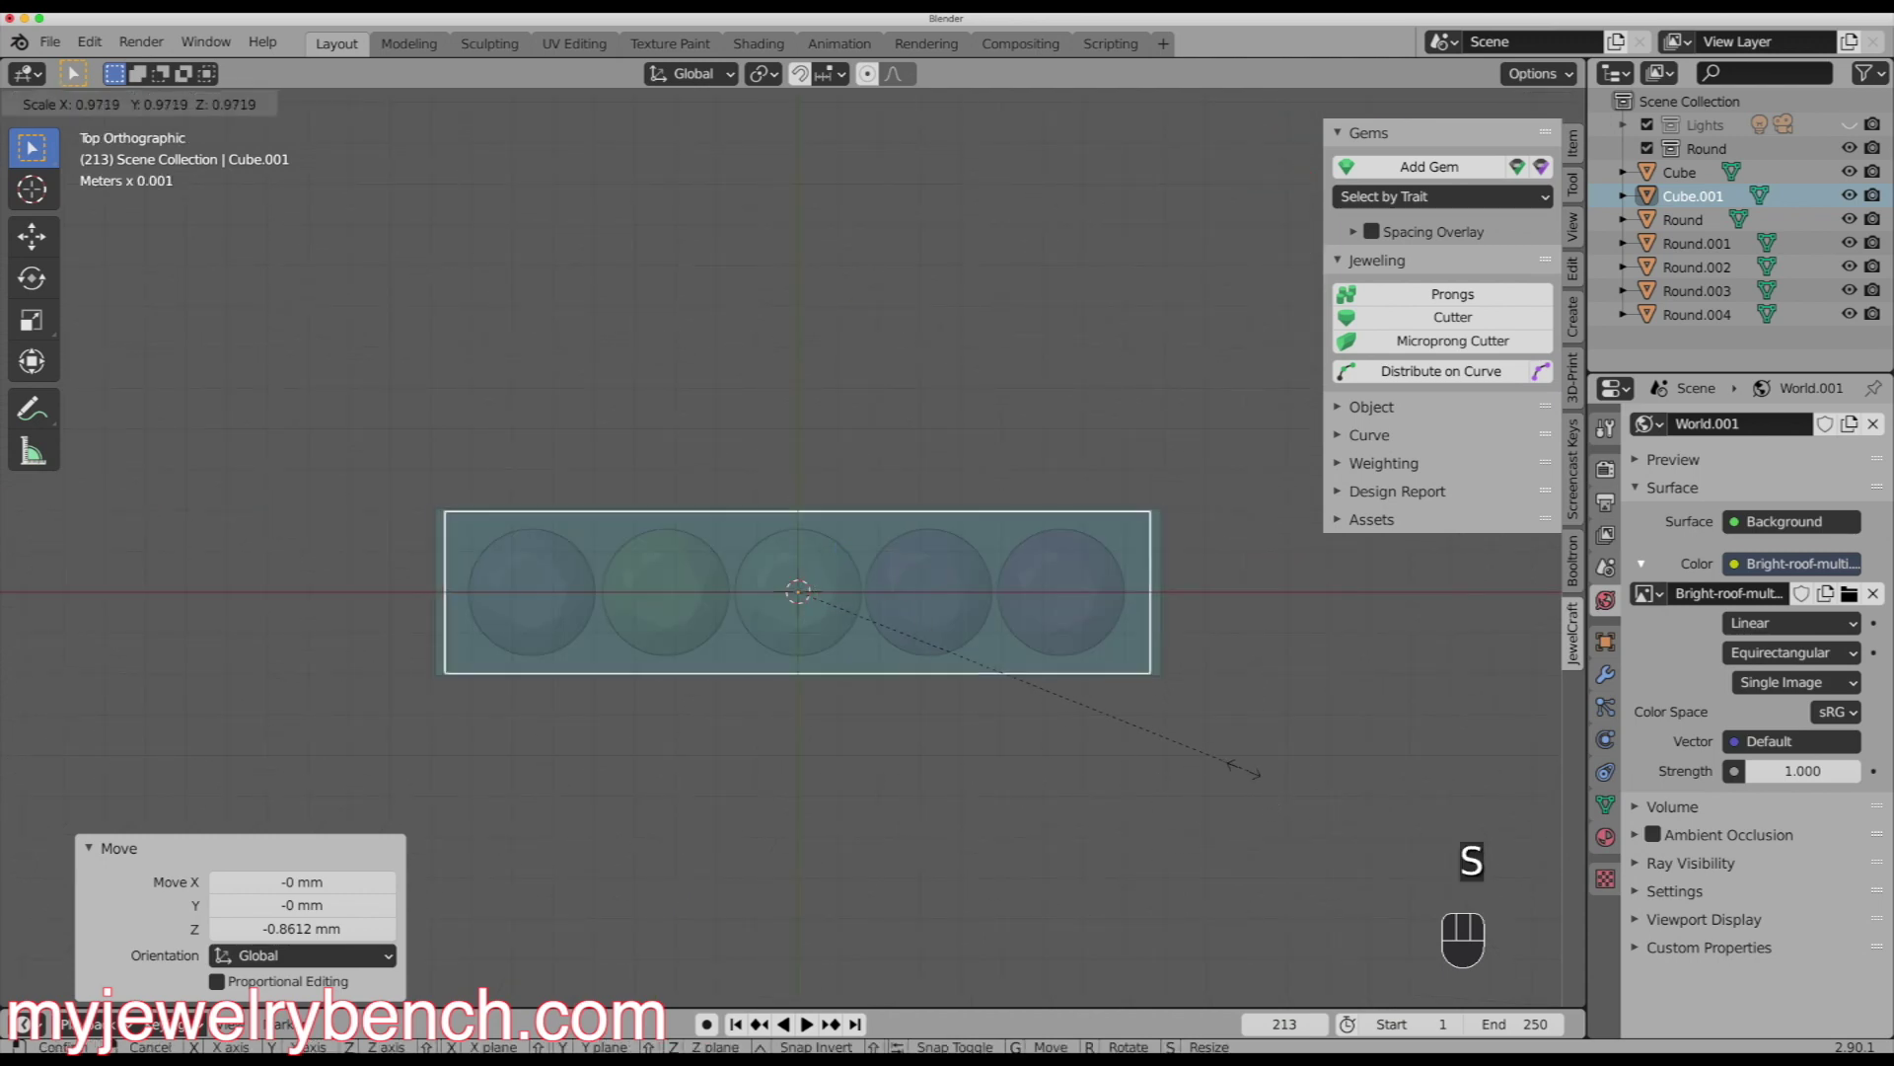
pyautogui.click(1221, 763)
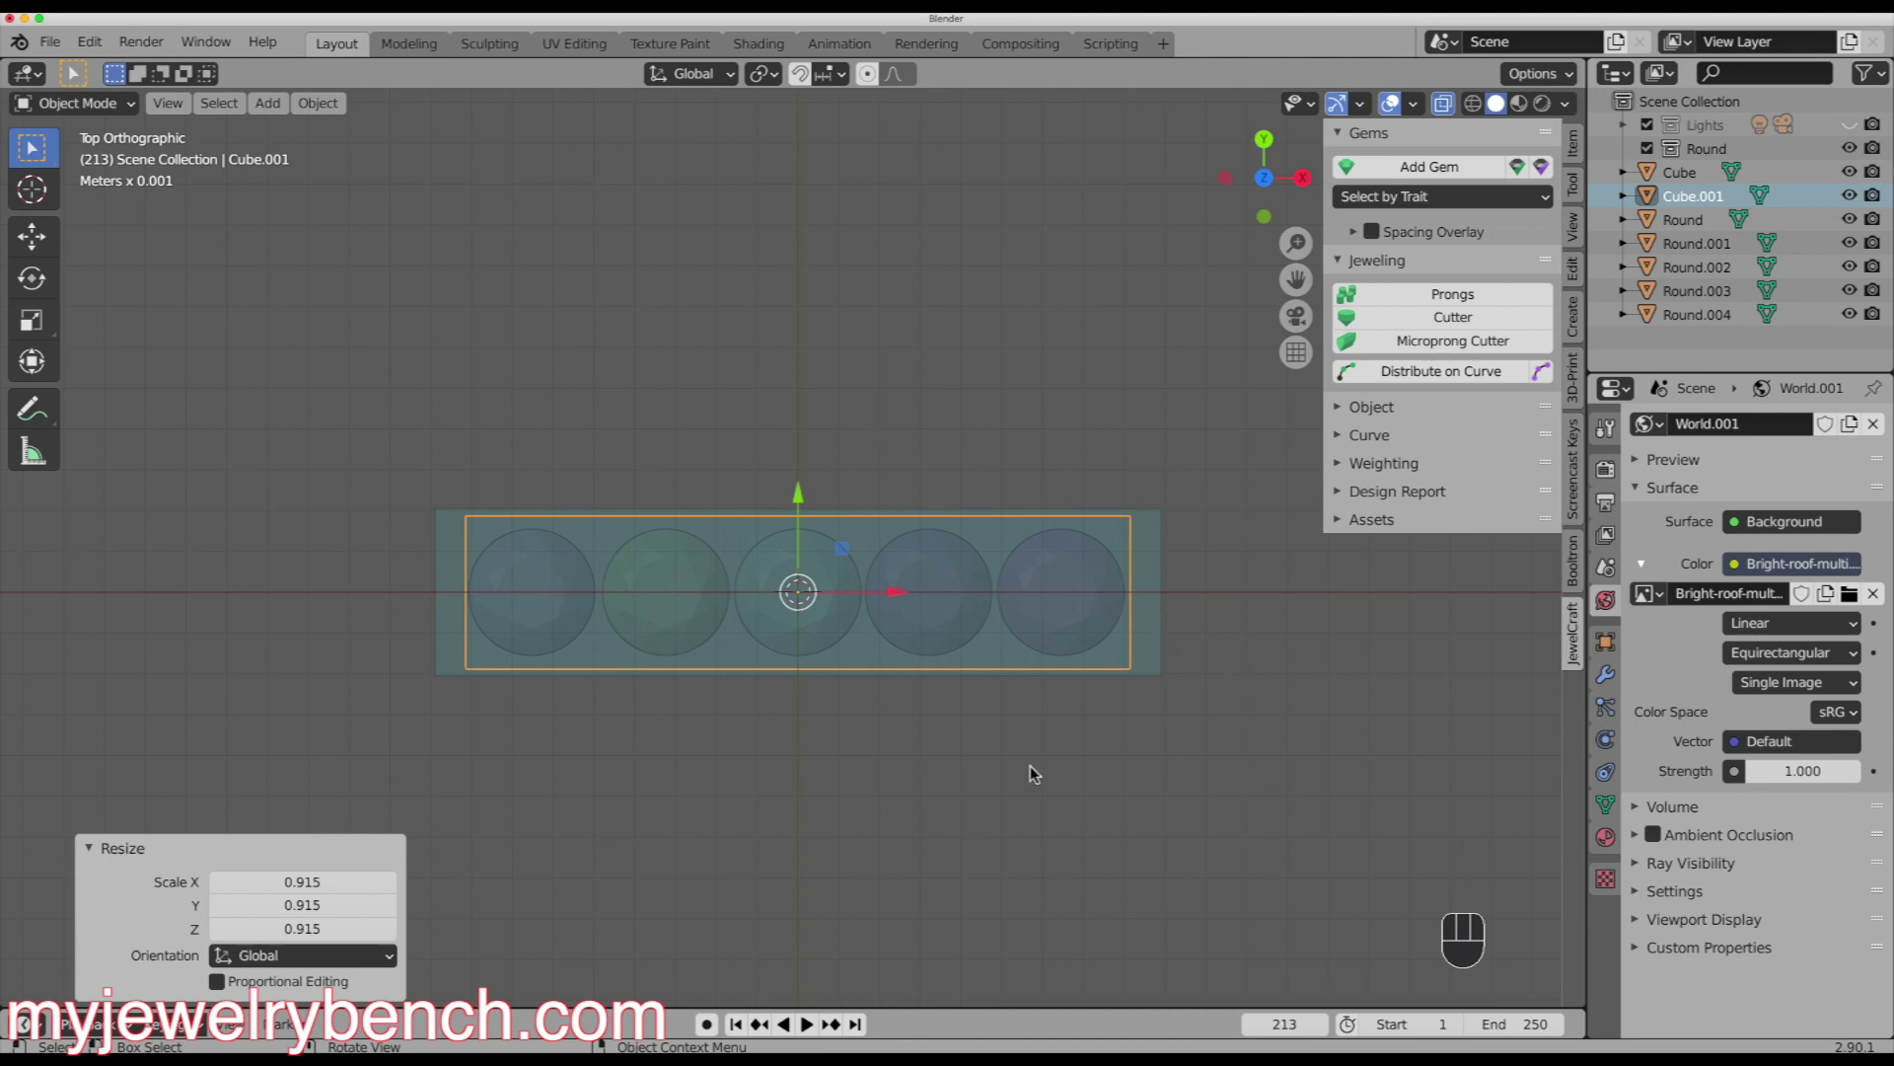
pyautogui.press('s')
pyautogui.press('y')
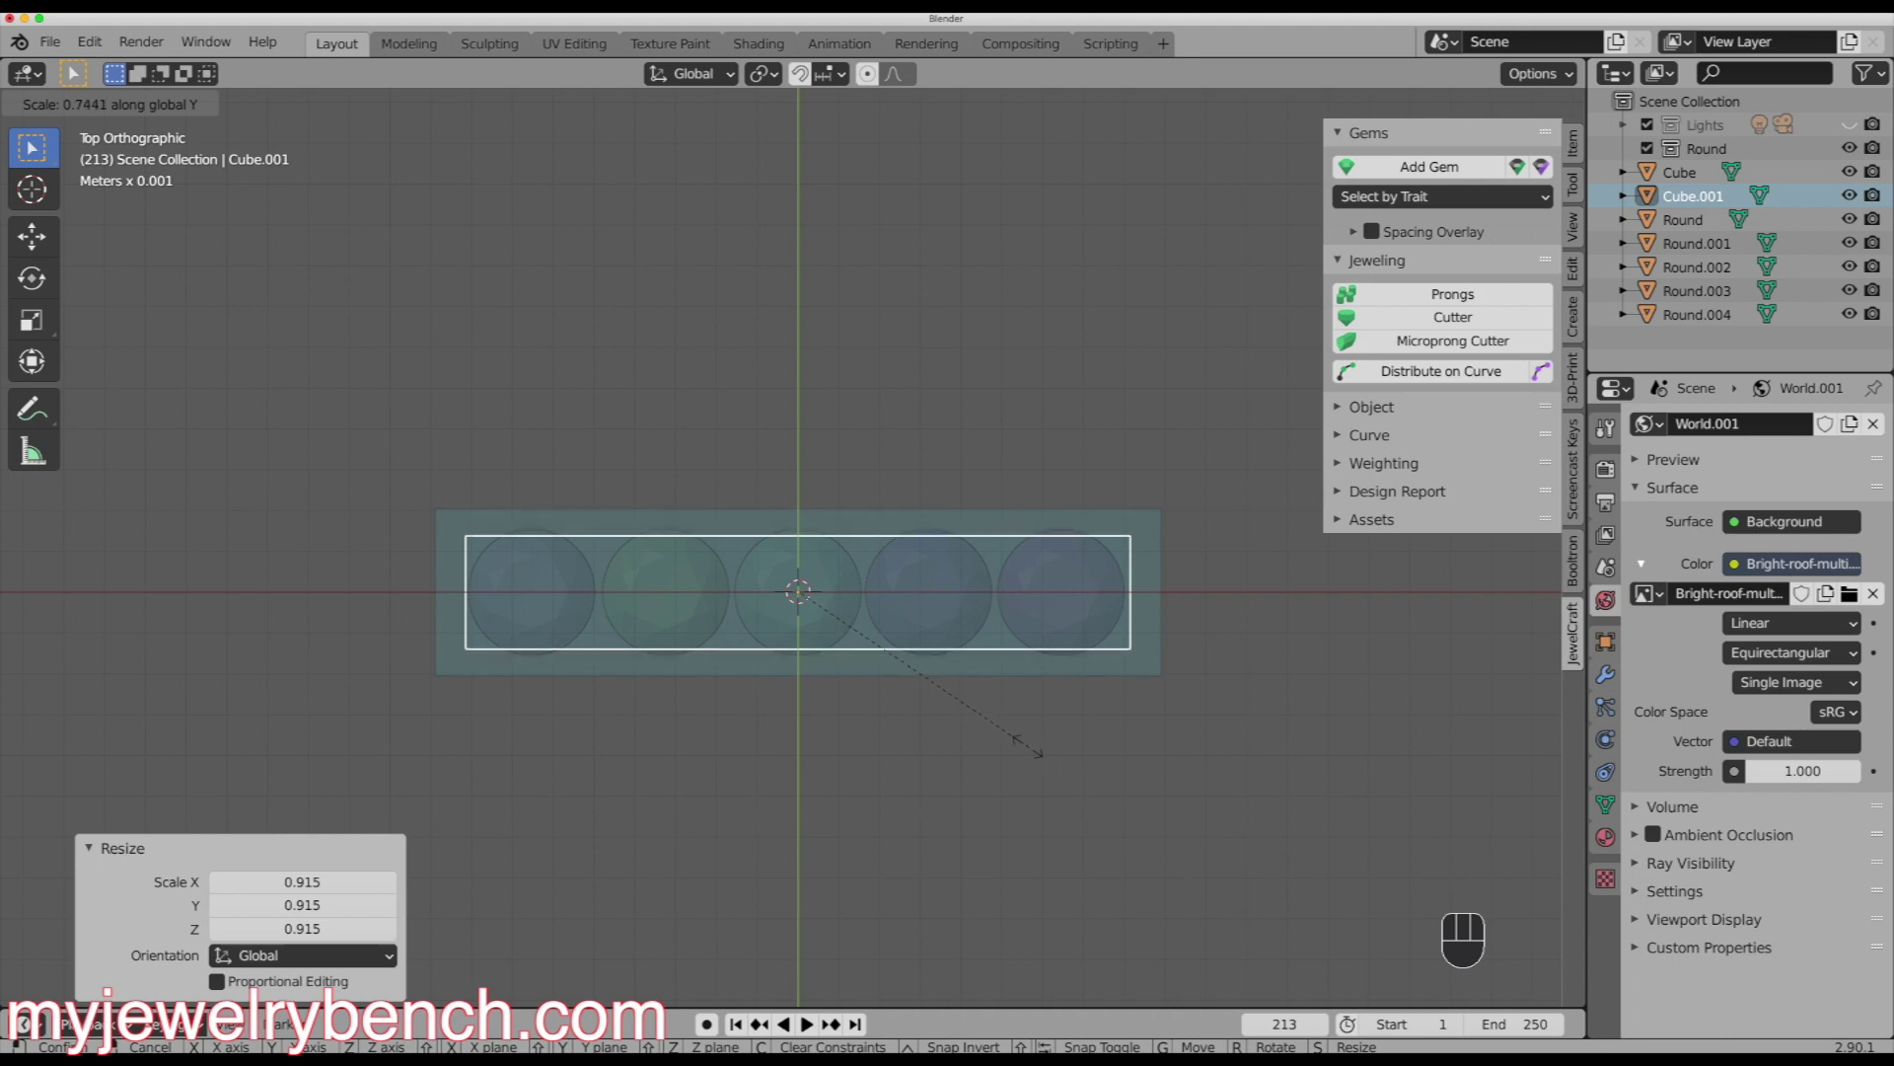
pyautogui.click(1017, 741)
# - Subtract the smaller lowered copy from the original bar with a destructive Booltron Difference
pyautogui.moveTo(1014, 807); pyautogui.dragTo(991, 489, button='middle')
pyautogui.moveTo(690, 605); pyautogui.dragTo(962, 621, button='middle')
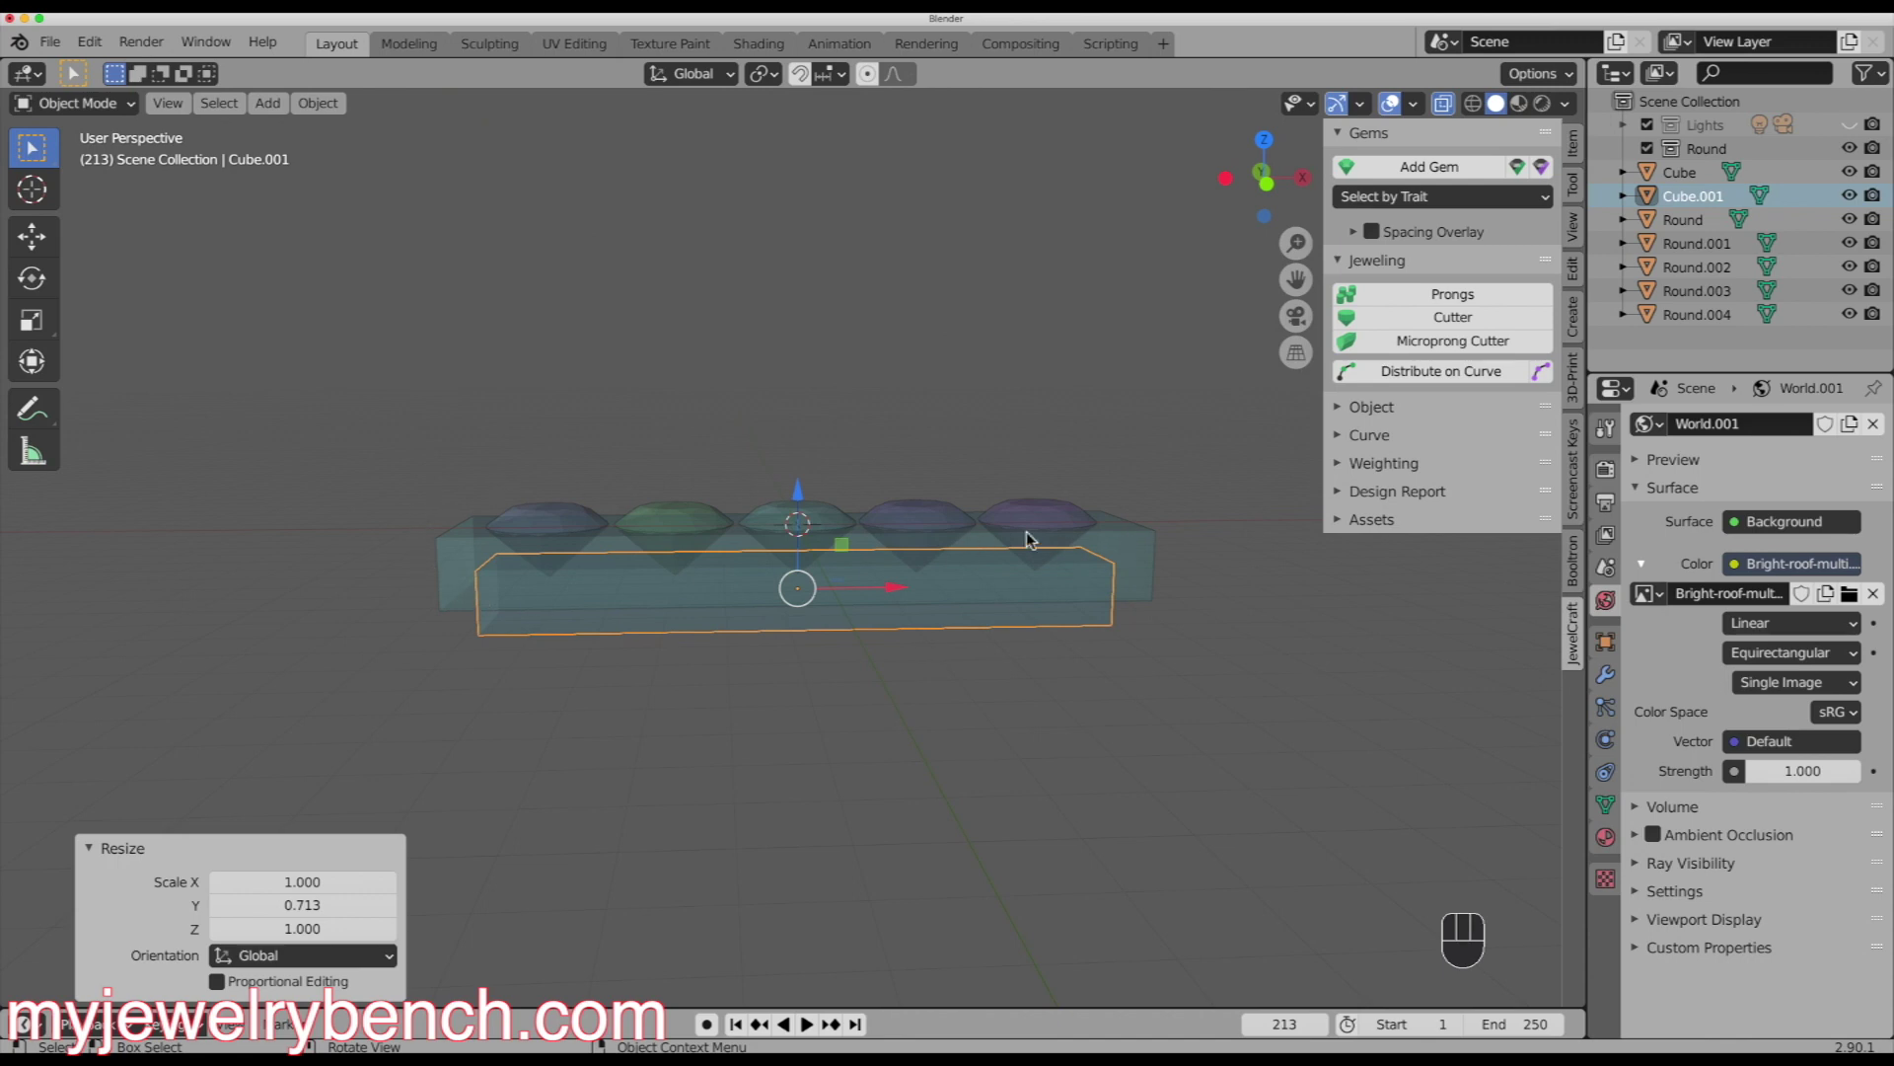
pyautogui.moveTo(805, 626); pyautogui.dragTo(1143, 639, button='middle')
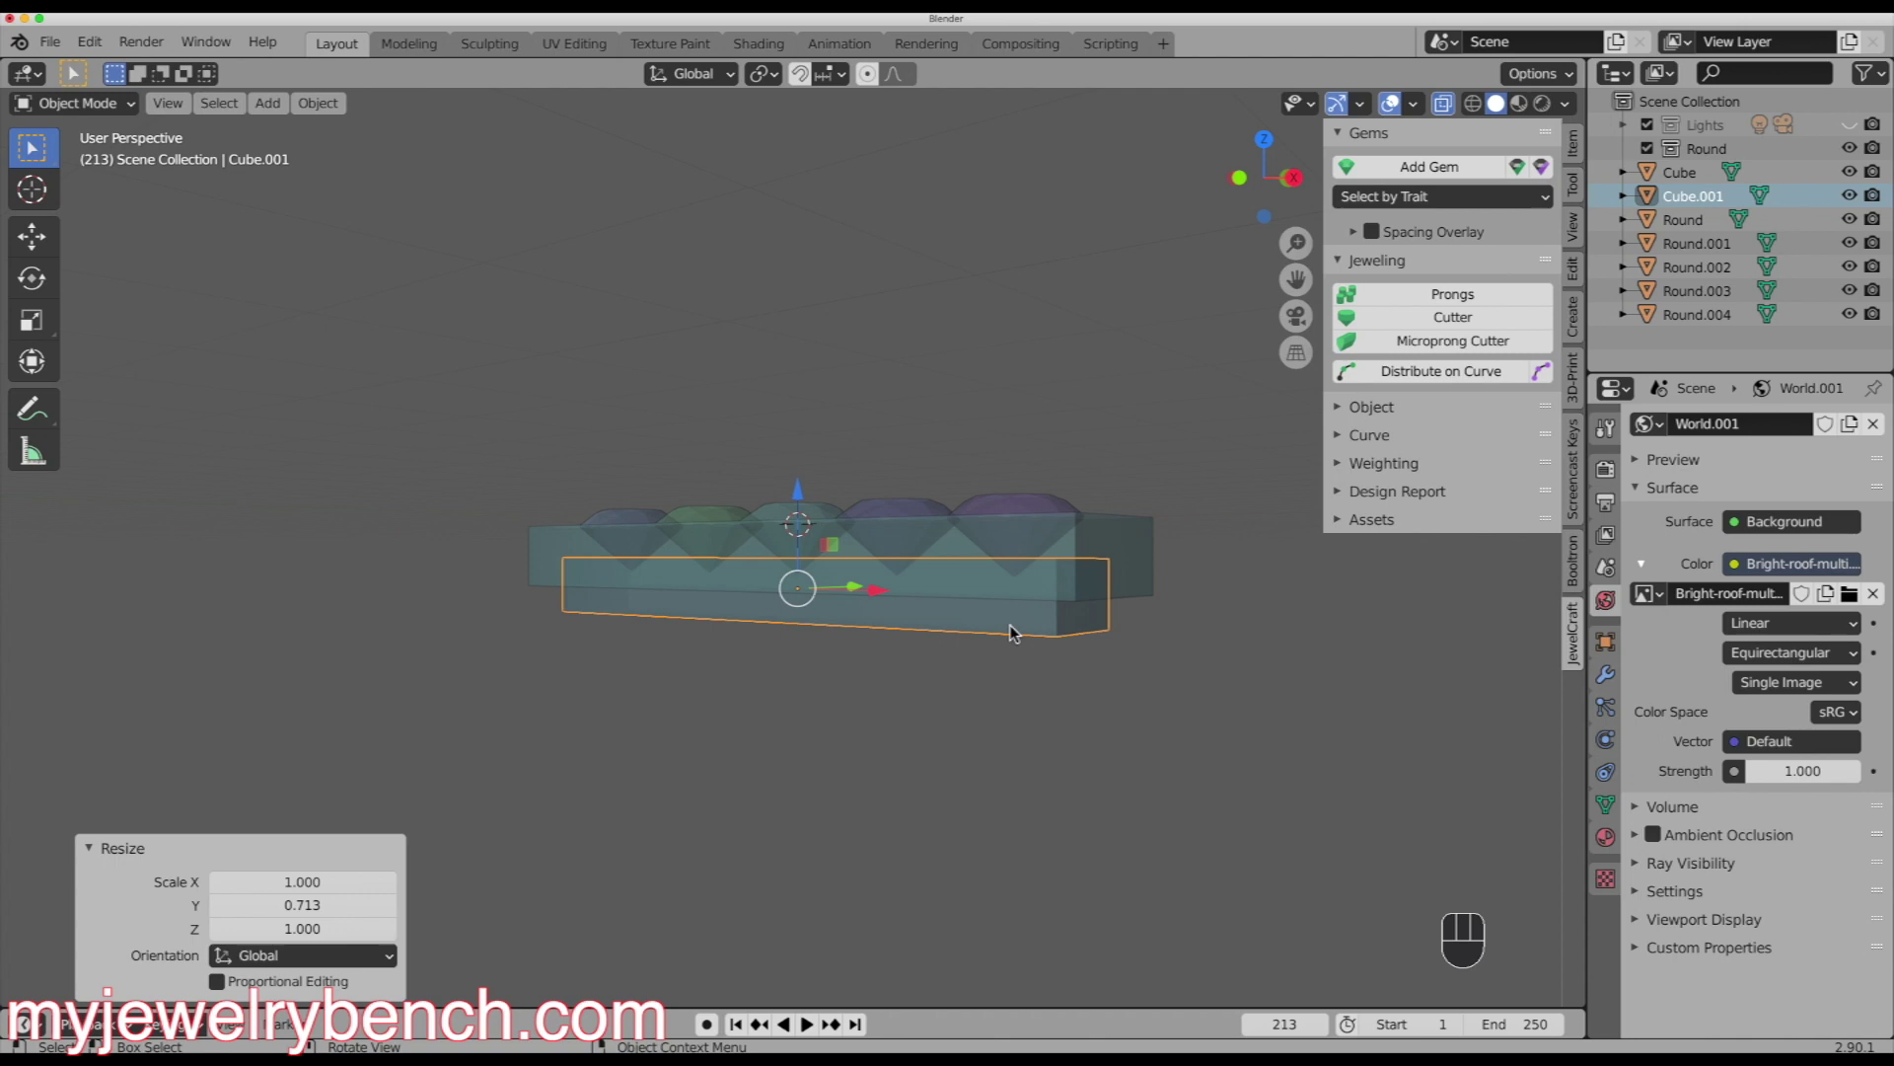
pyautogui.press('shift')
pyautogui.keyDown('shift'); pyautogui.click(1149, 543); pyautogui.keyUp('shift')
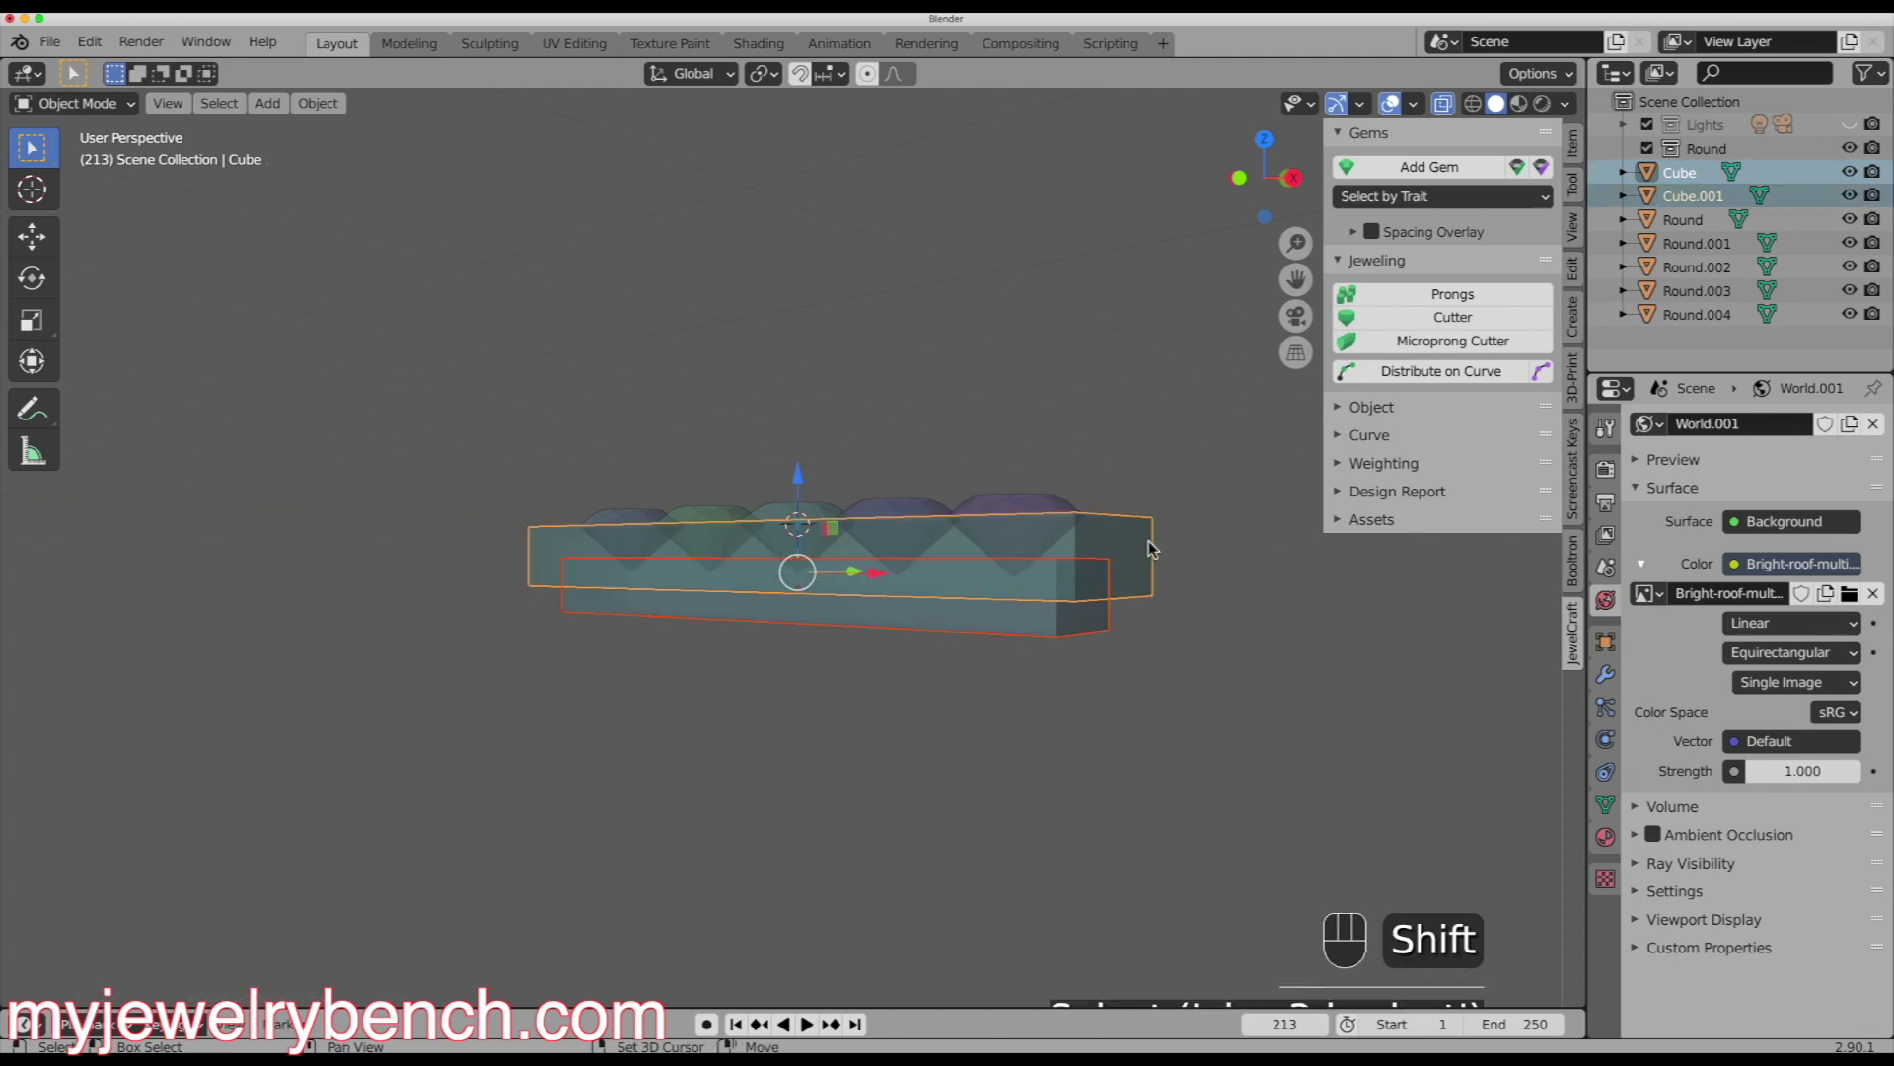
pyautogui.click(1575, 562)
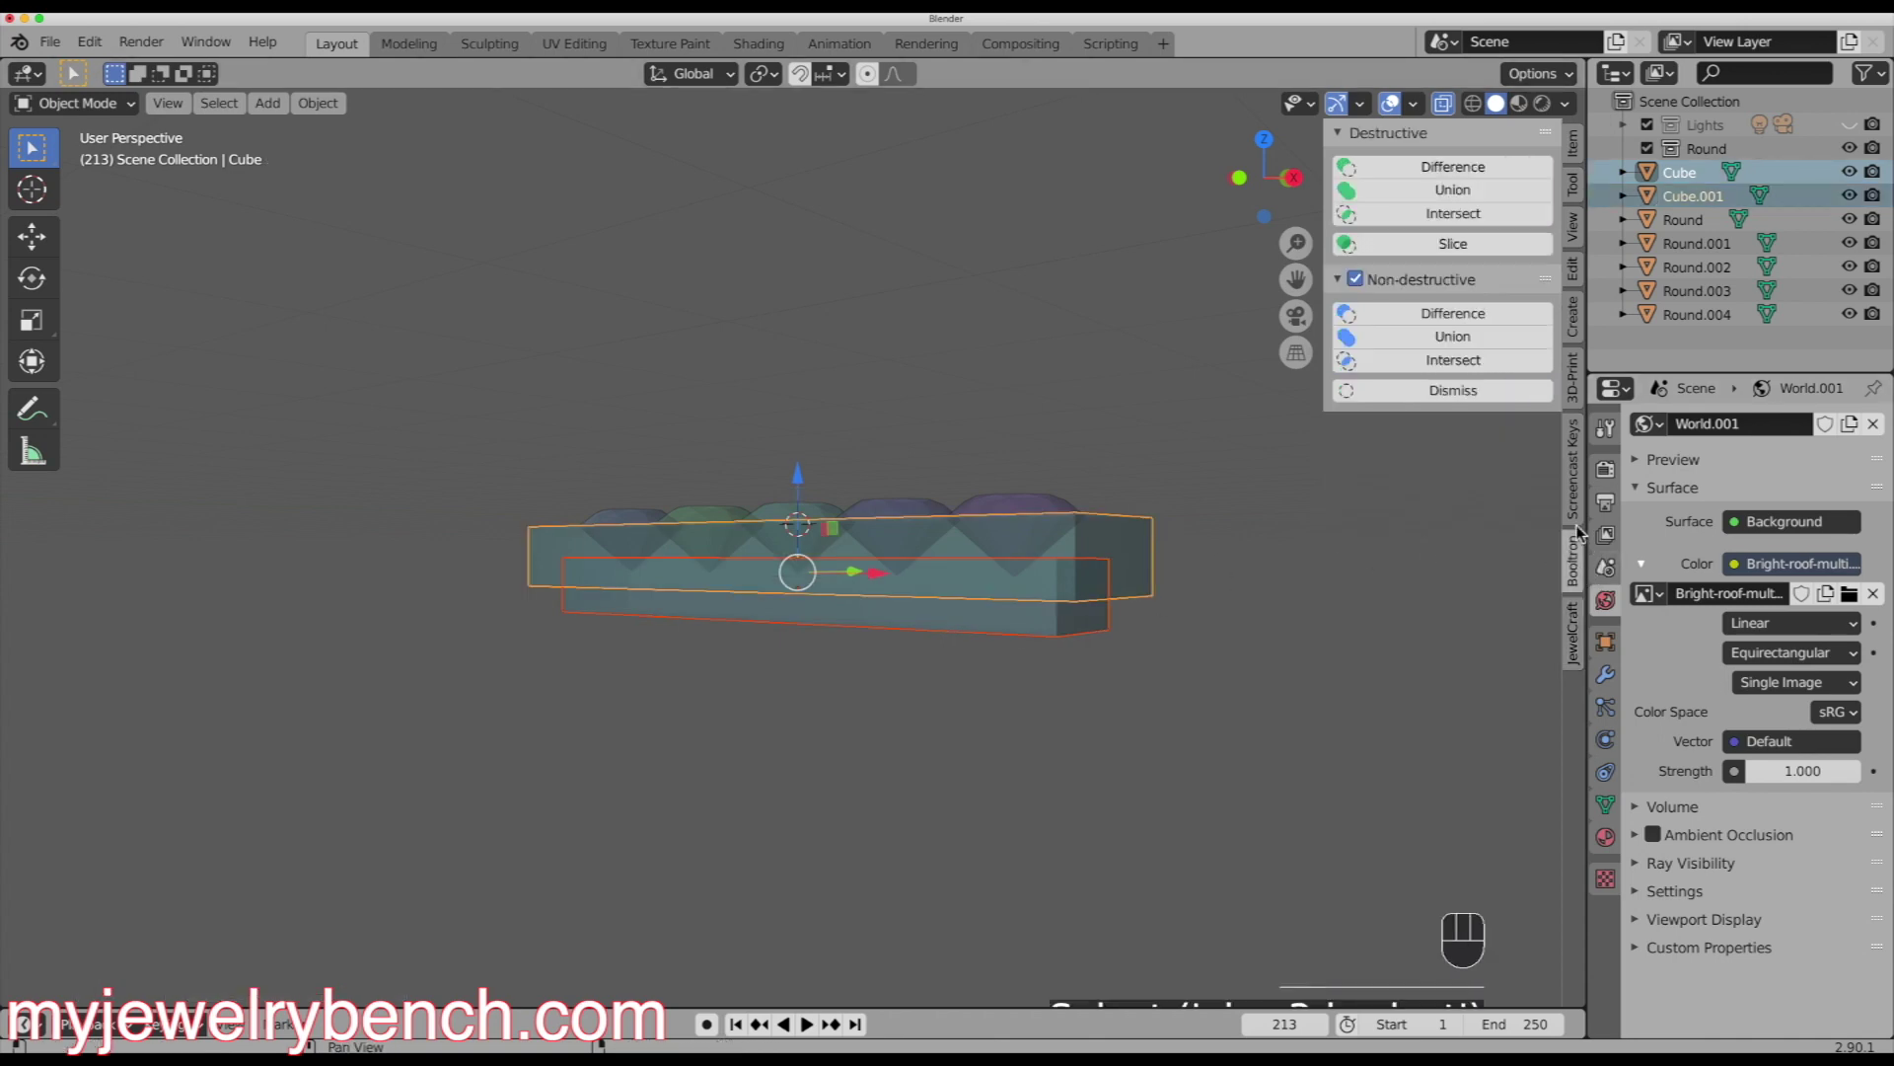
pyautogui.click(1490, 167)
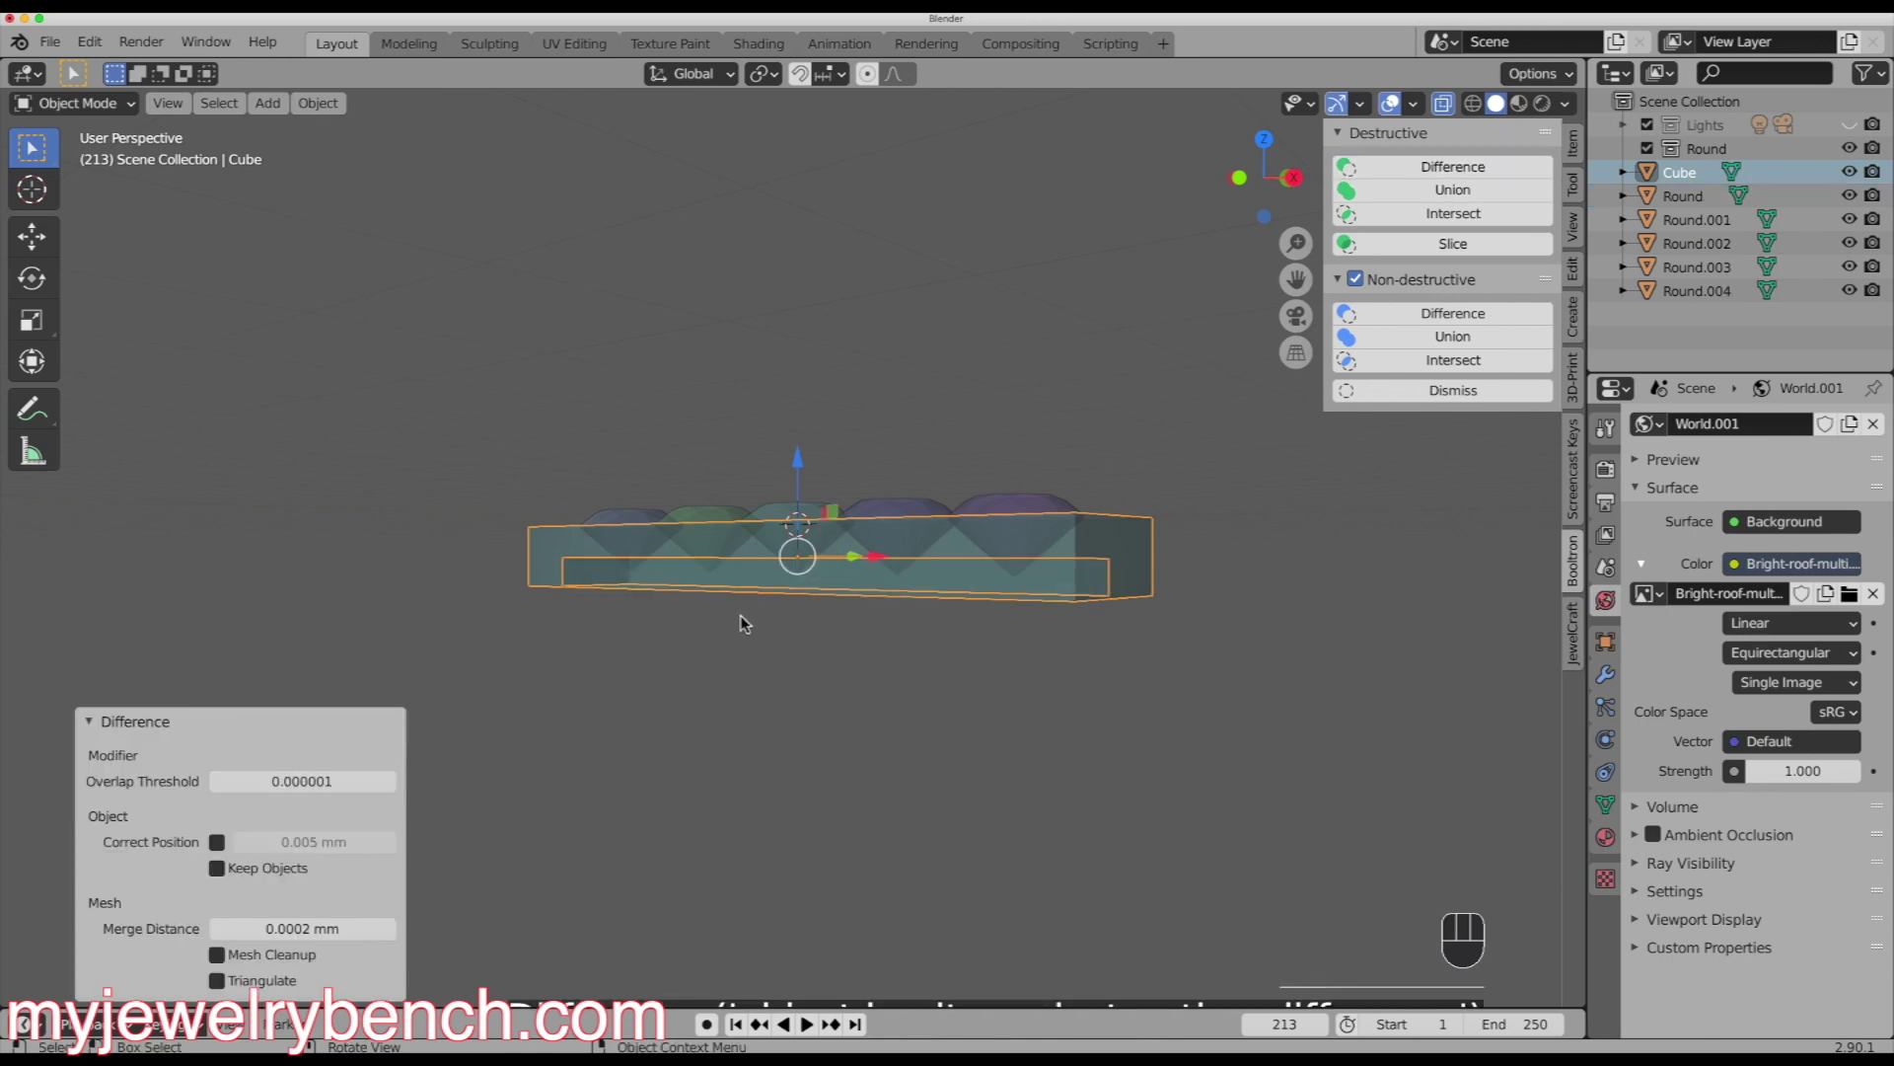
# - Examine the hollowed underside of the bar and how the gems sit in it from below and above
pyautogui.moveTo(742, 617); pyautogui.dragTo(773, 423, button='middle')
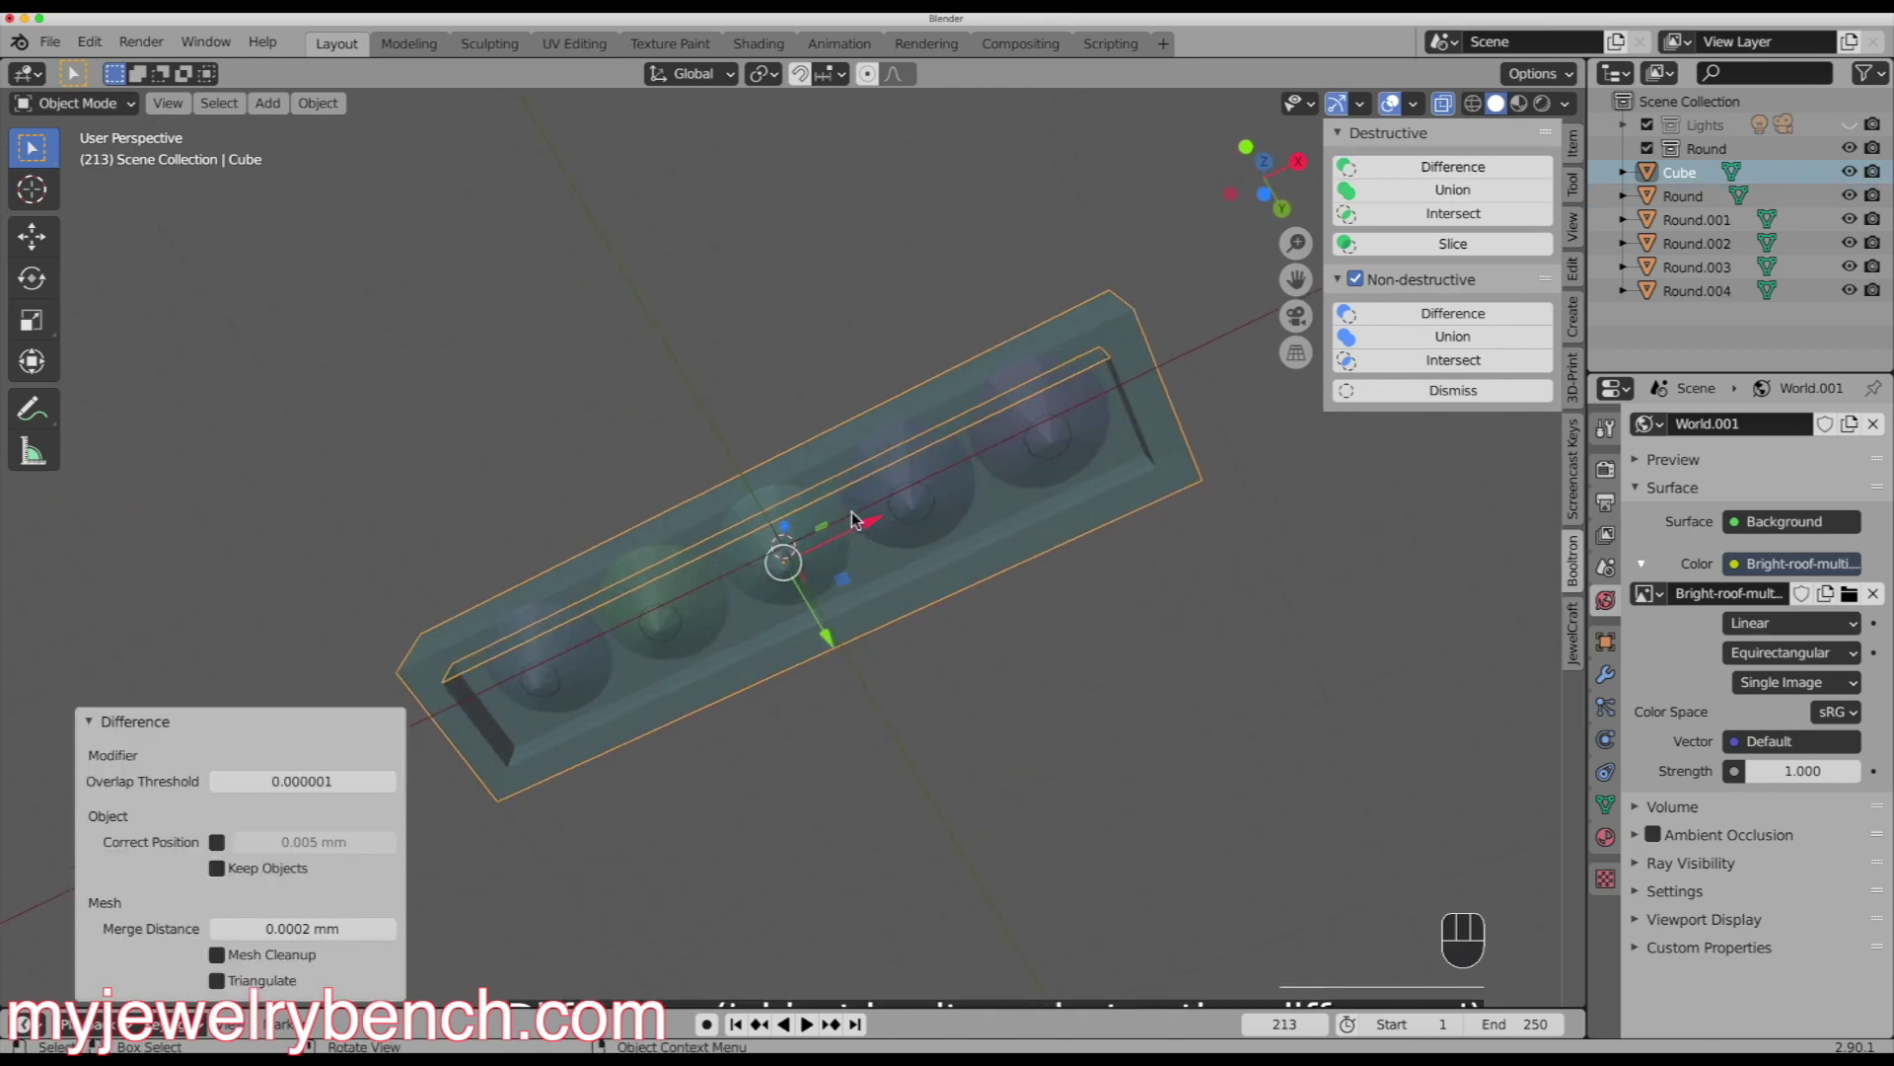
pyautogui.scroll(4, 853, 512)
pyautogui.moveTo(1093, 511); pyautogui.dragTo(1091, 602, button='middle')
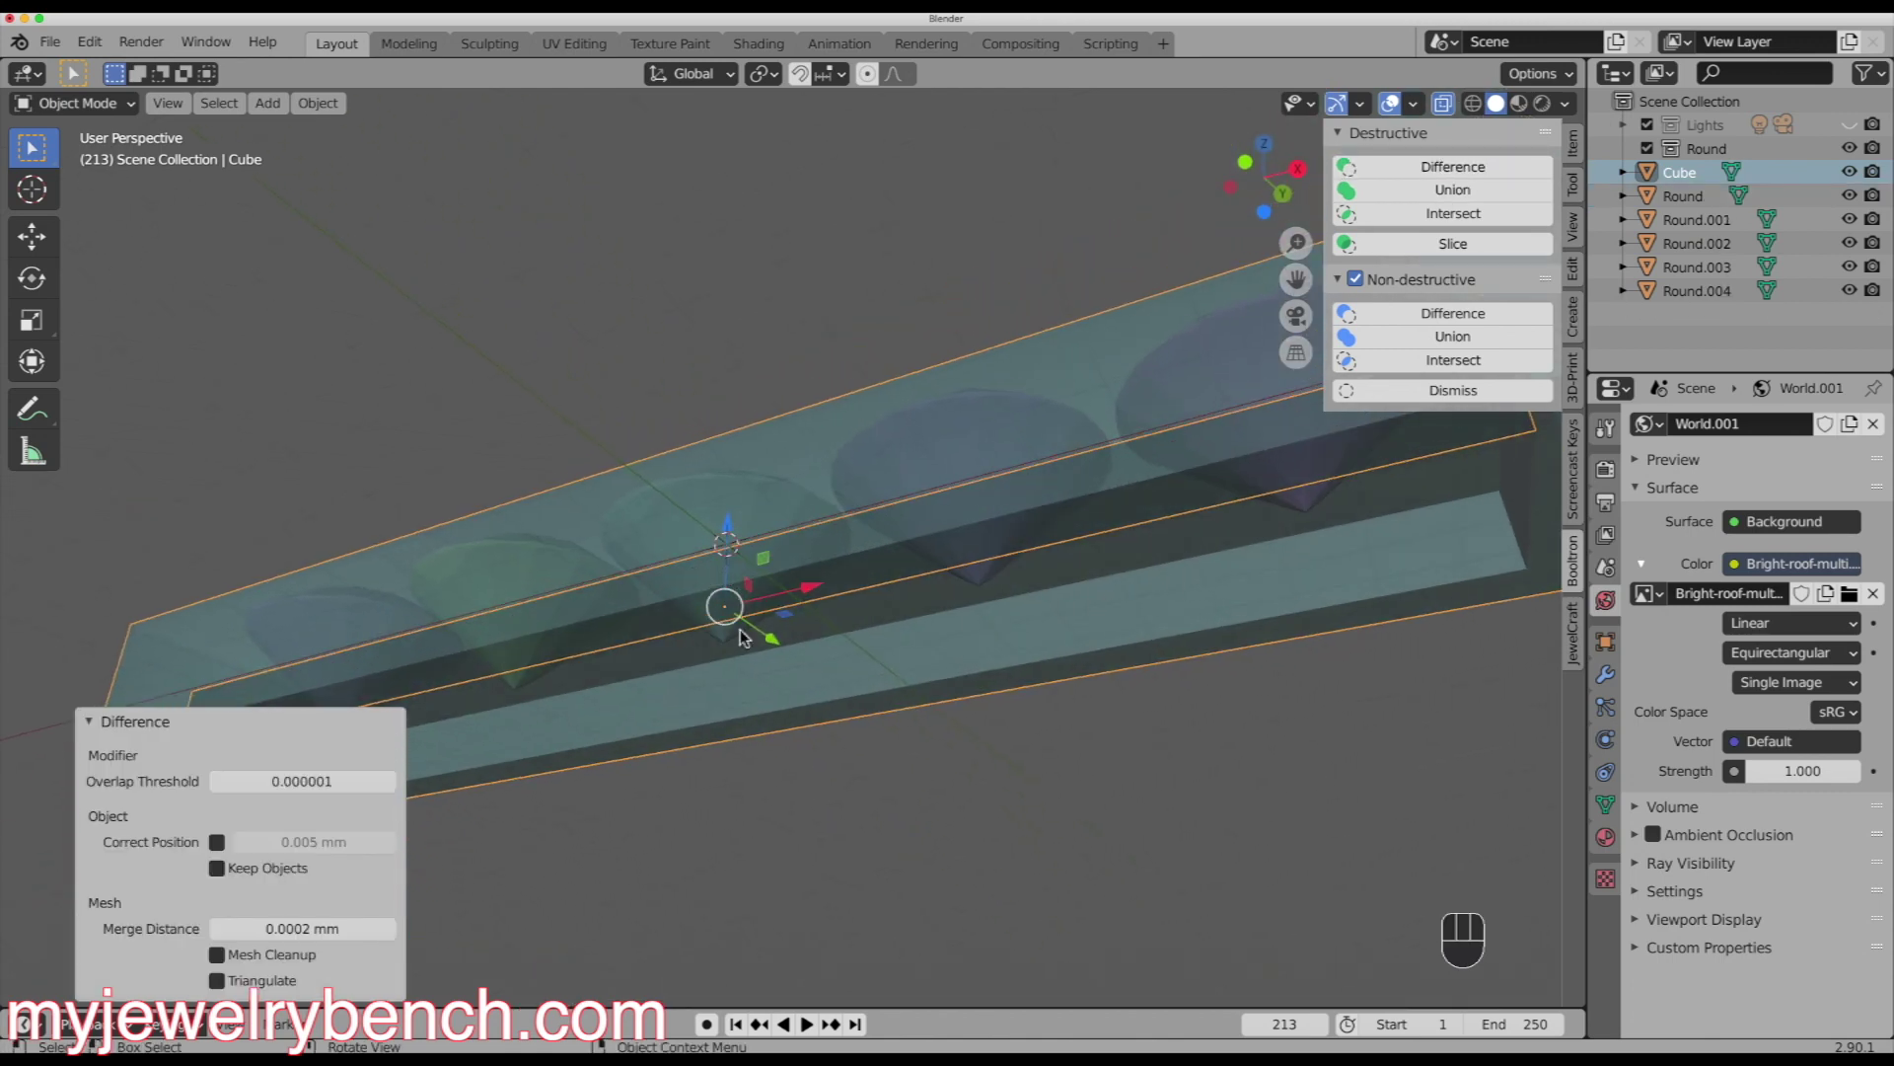
pyautogui.moveTo(663, 760); pyautogui.dragTo(813, 630, button='middle')
pyautogui.scroll(-5, 734, 837)
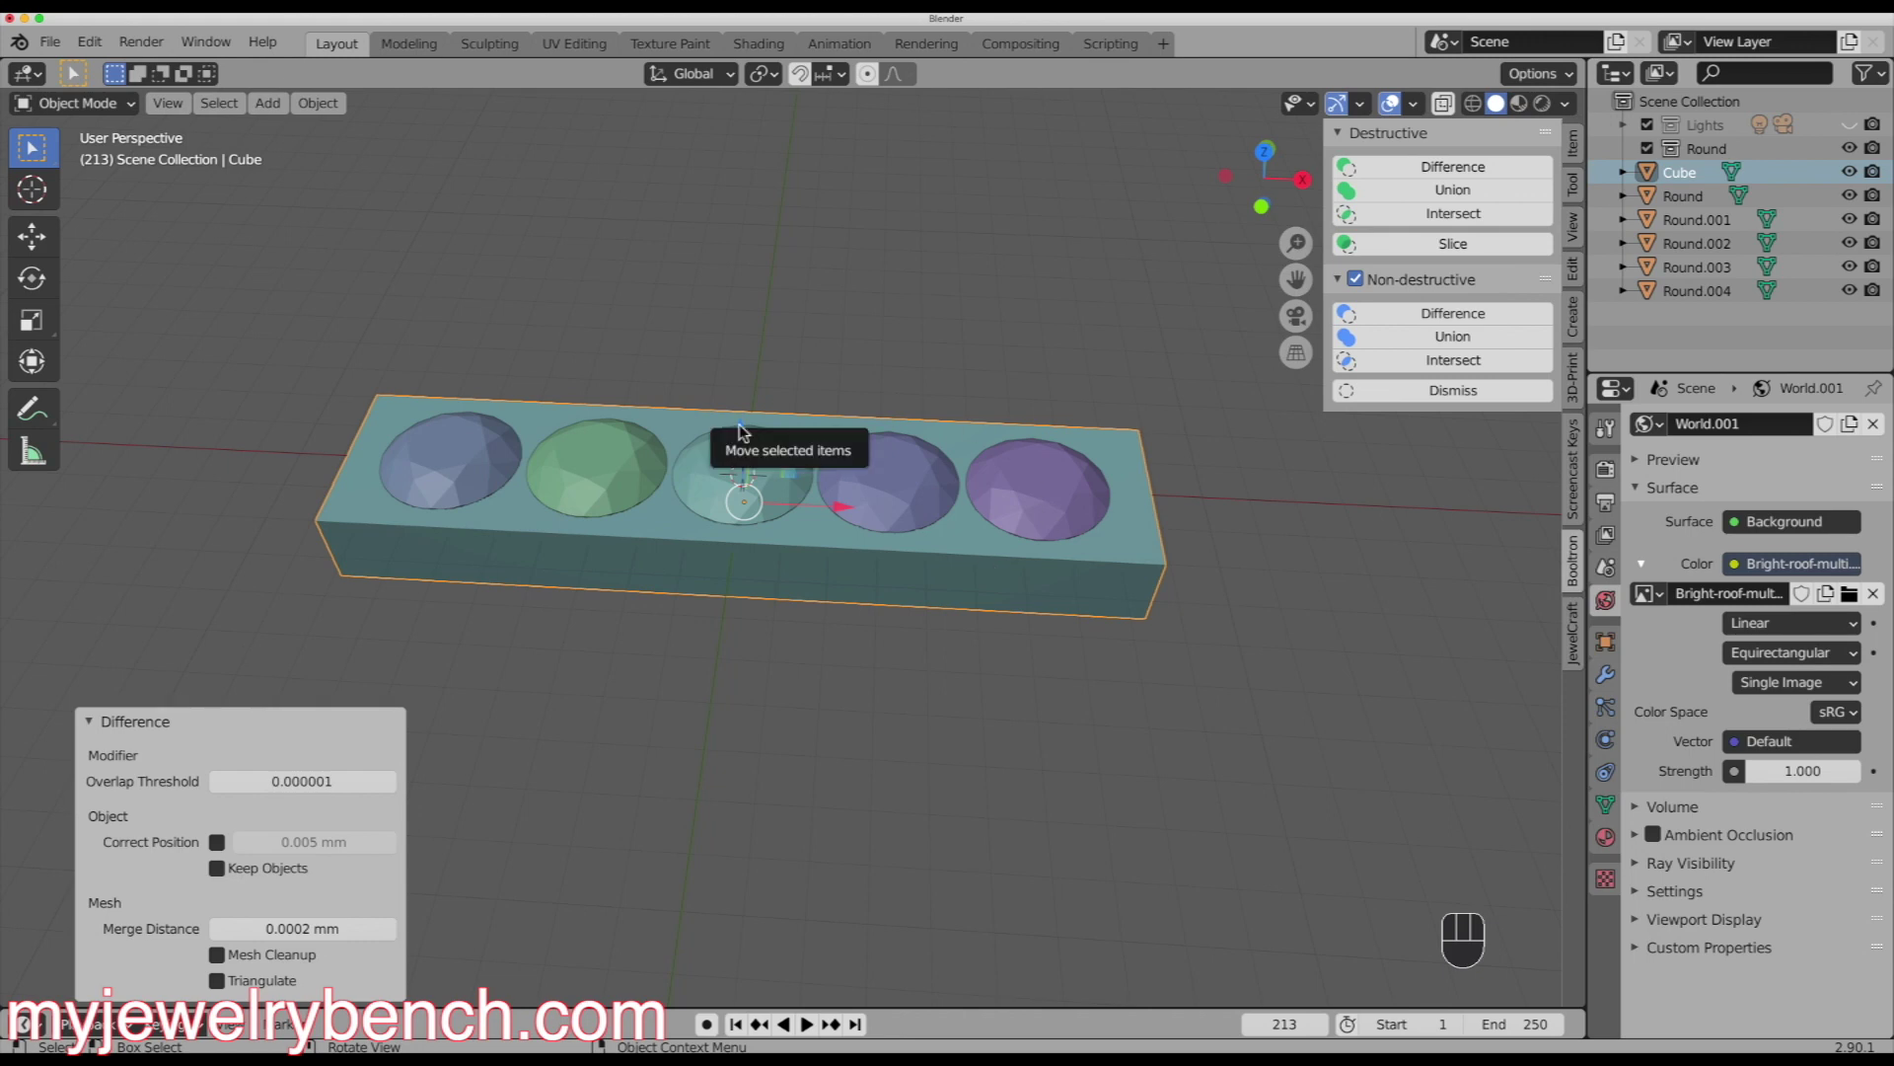
pyautogui.moveTo(743, 432); pyautogui.dragTo(755, 468, button='middle')
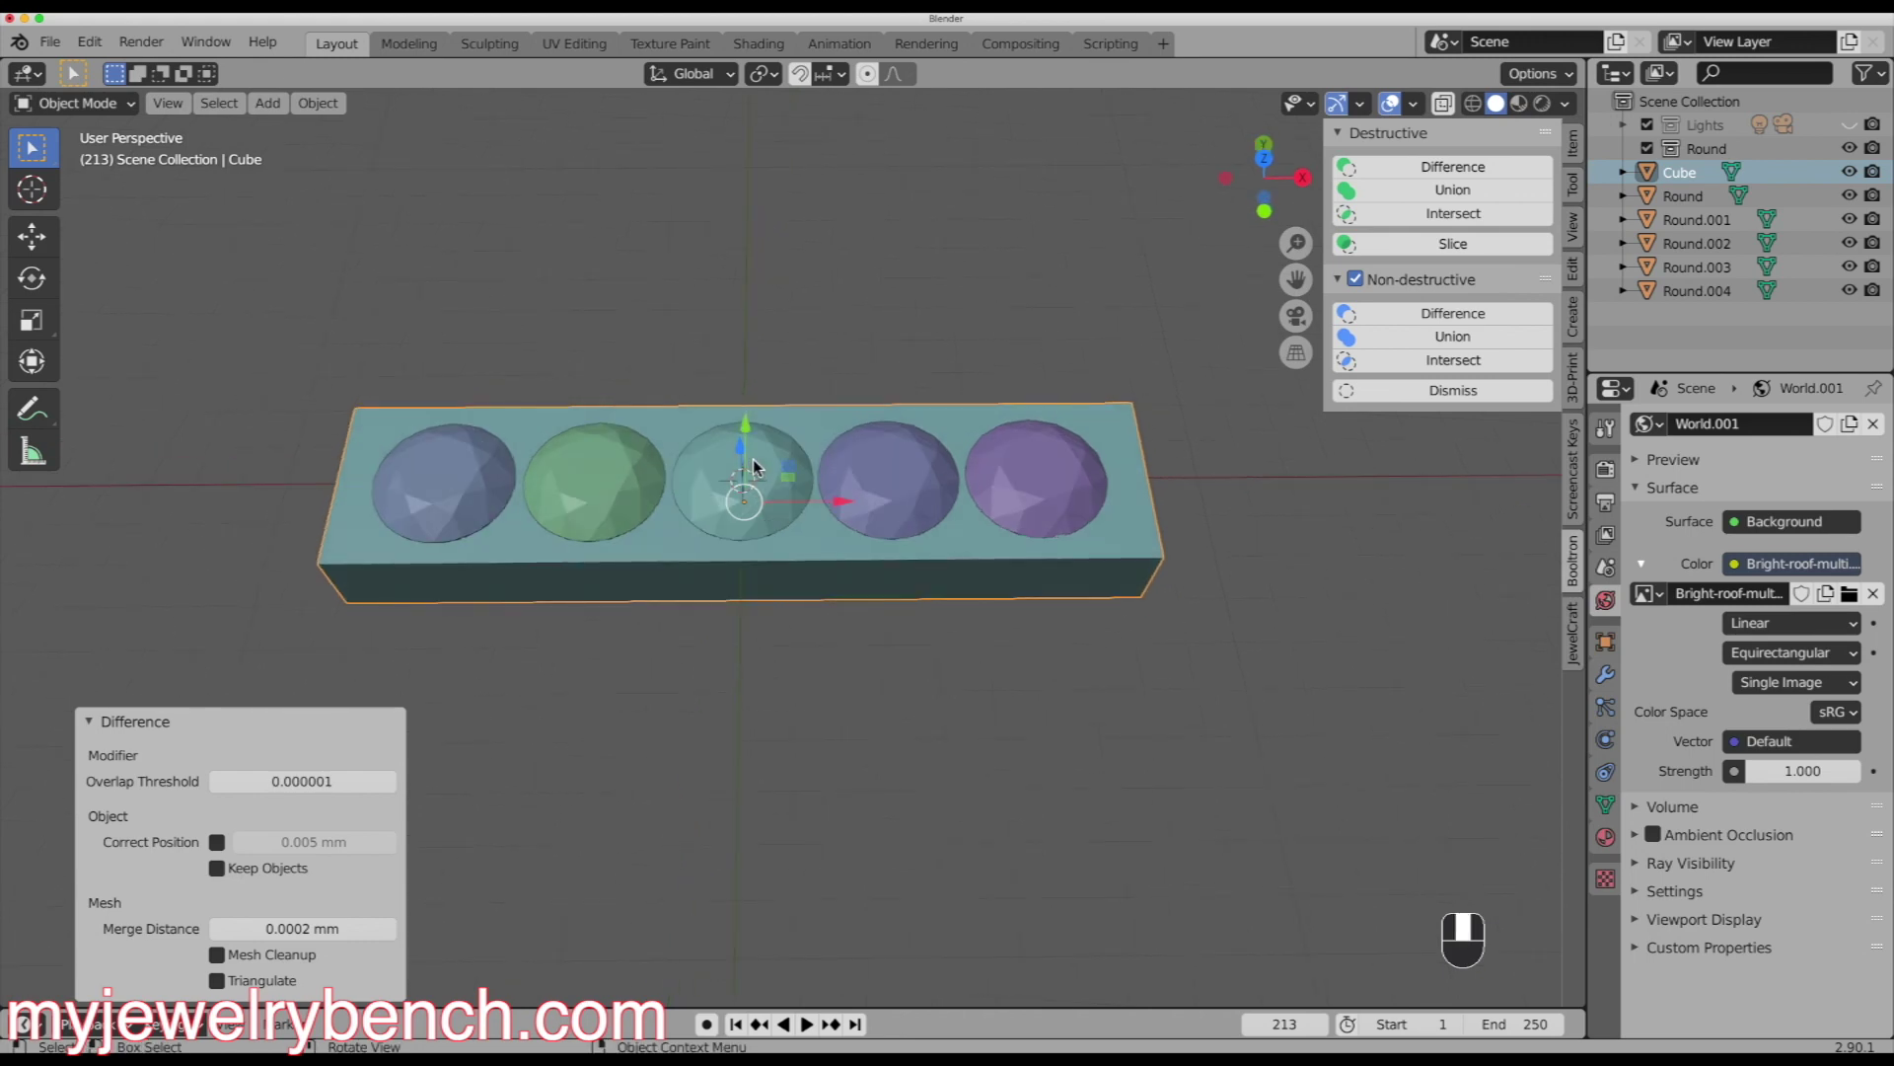
pyautogui.moveTo(685, 579); pyautogui.dragTo(664, 626, button='middle')
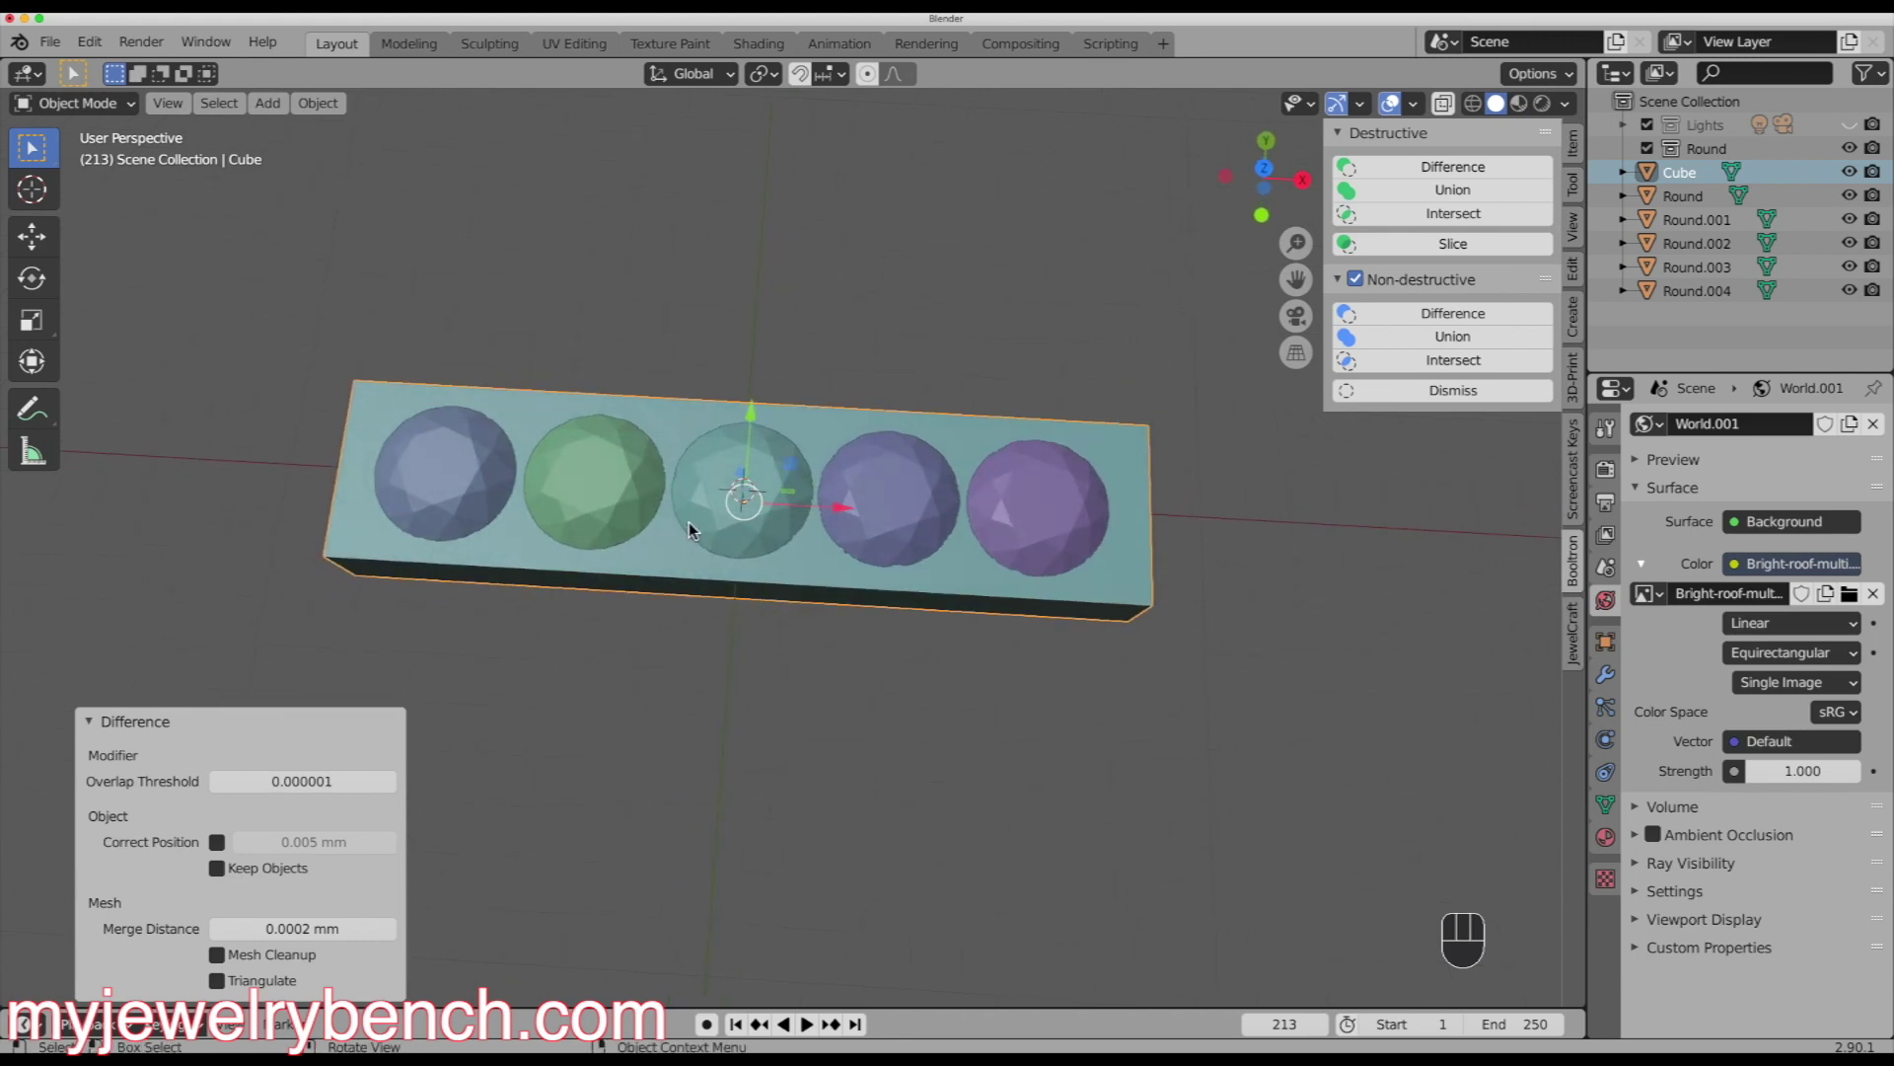
pyautogui.moveTo(709, 498); pyautogui.dragTo(710, 464, button='middle')
# - Add a 2 mm plane at the origin and raise it by about 0.19 mm, above the bar's top face
pyautogui.hotkey('shift', 'a')
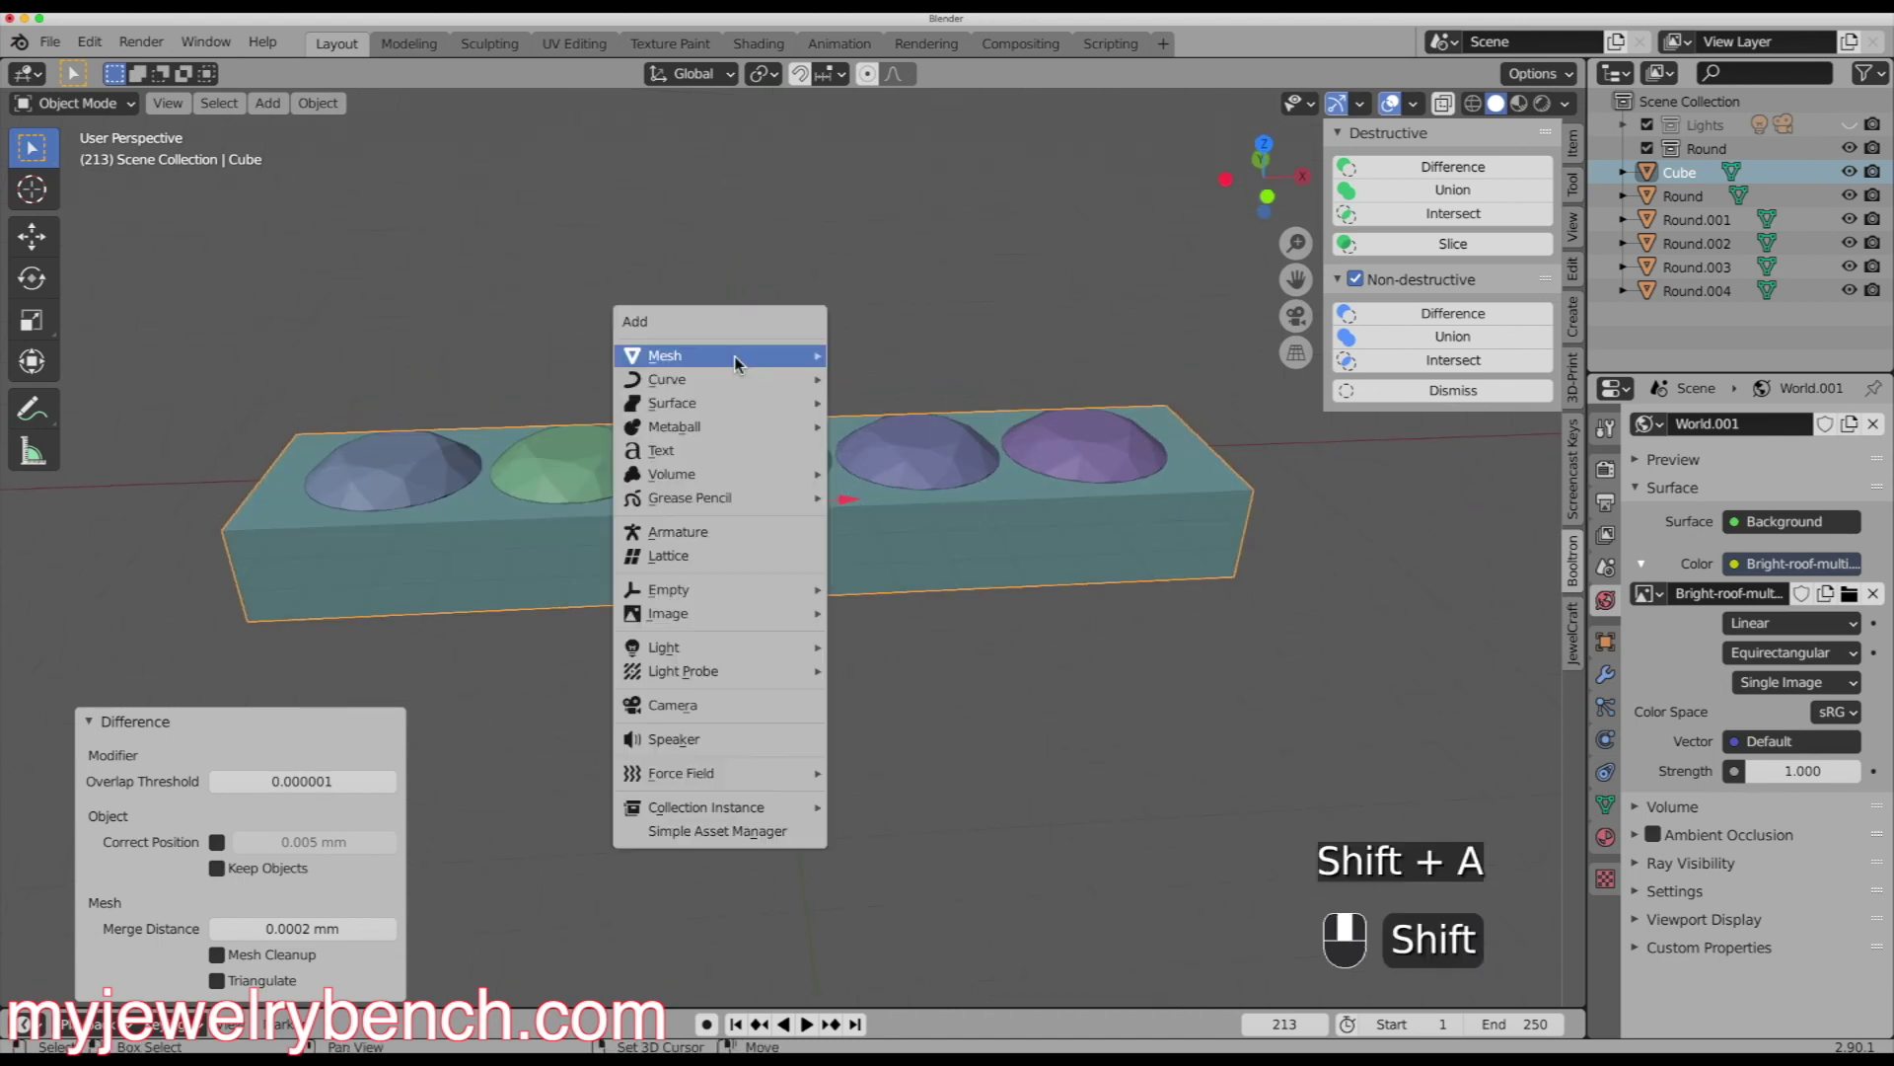
pyautogui.moveTo(735, 363)
pyautogui.click(945, 353)
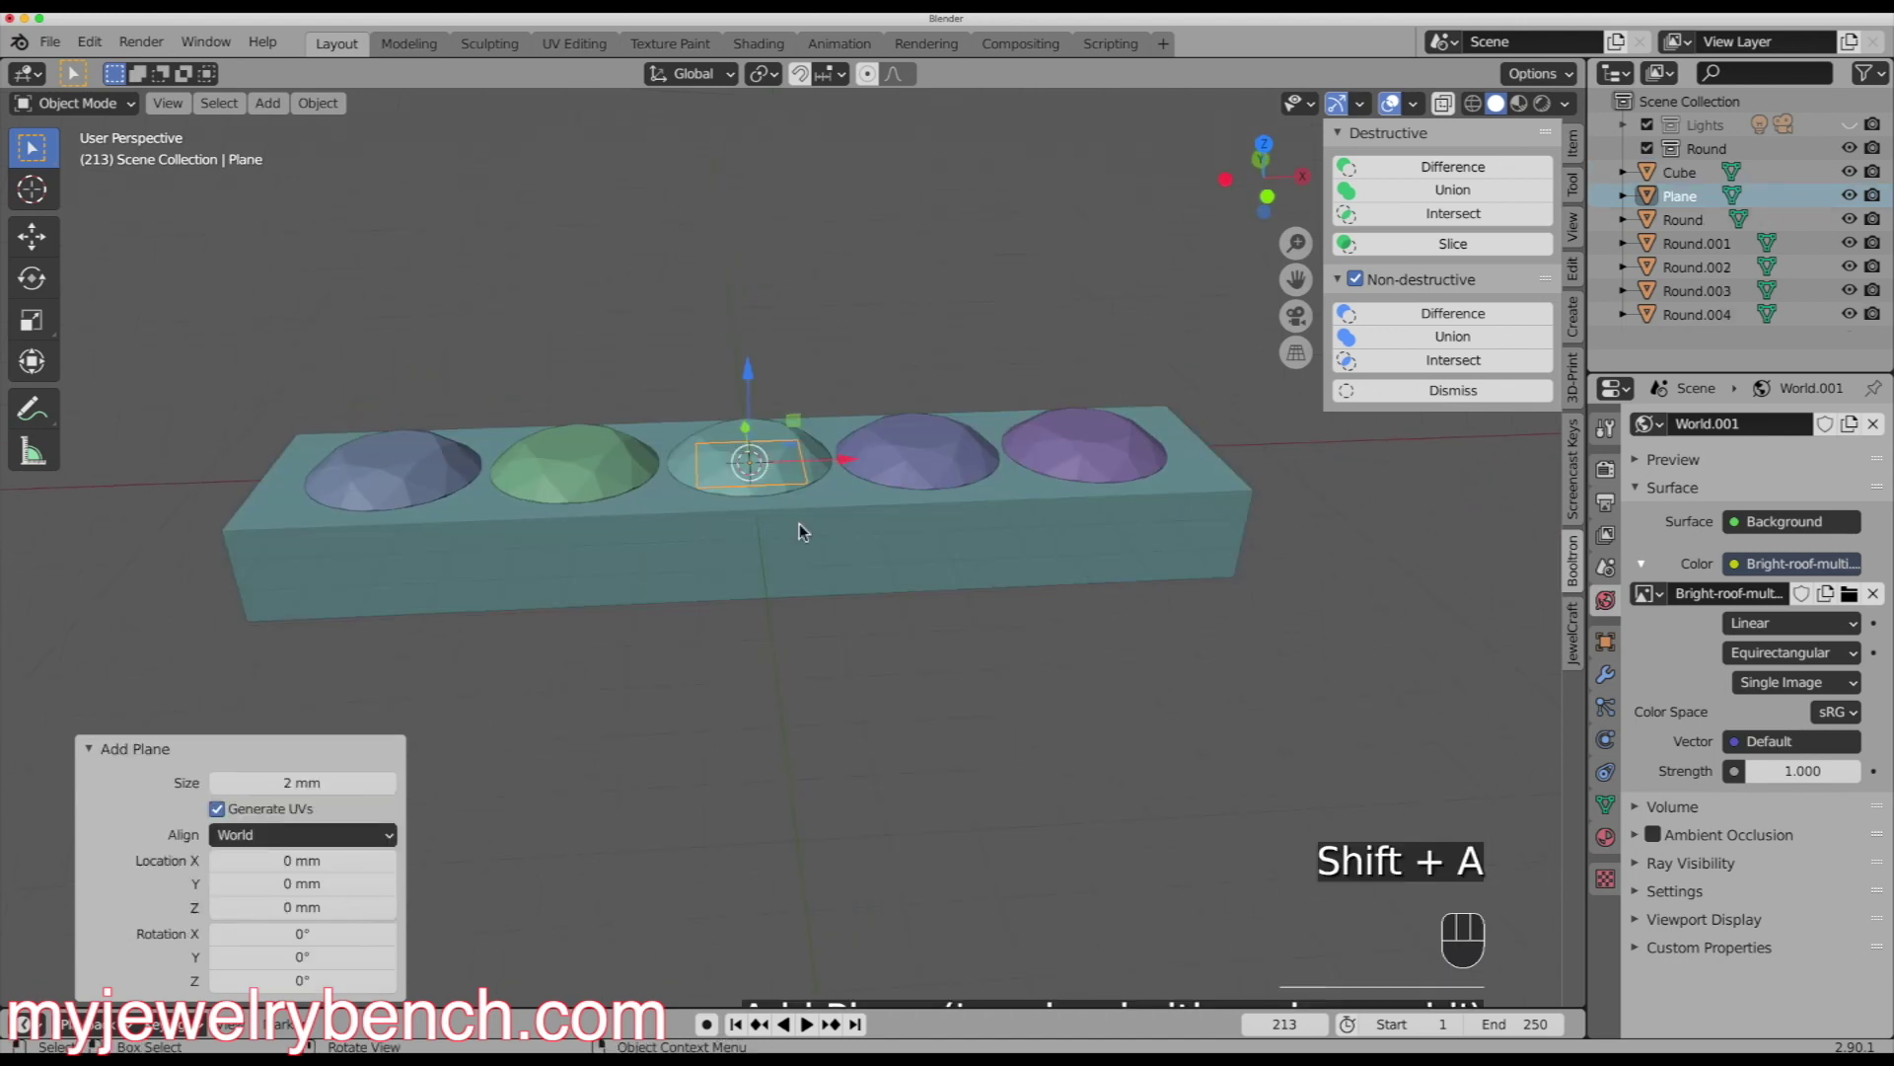
pyautogui.moveTo(799, 523); pyautogui.dragTo(803, 489, button='middle')
pyautogui.moveTo(753, 372); pyautogui.dragTo(752, 367)
# - Scale the plane by about 9.04 along X and about 2.08 along Y so it slightly overhangs the bar
pyautogui.press('KP_7')
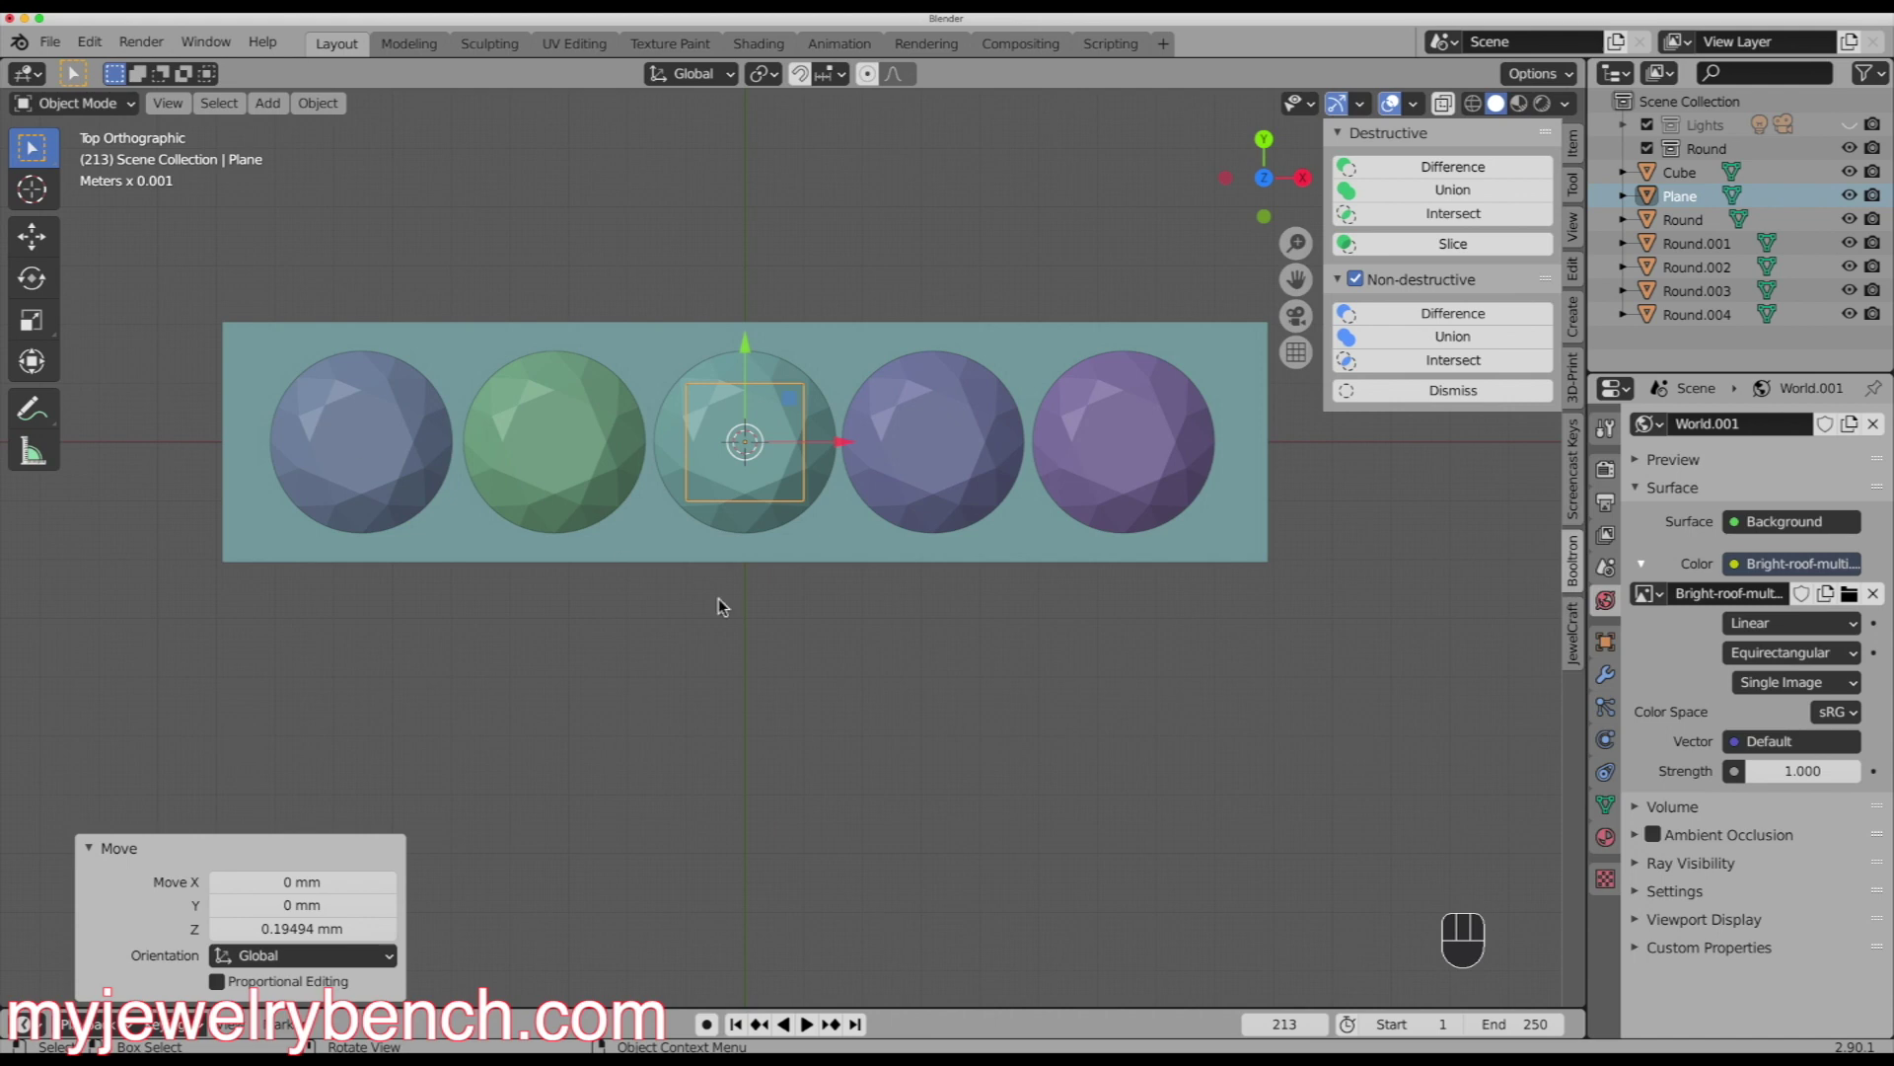
pyautogui.press('s')
pyautogui.press('x')
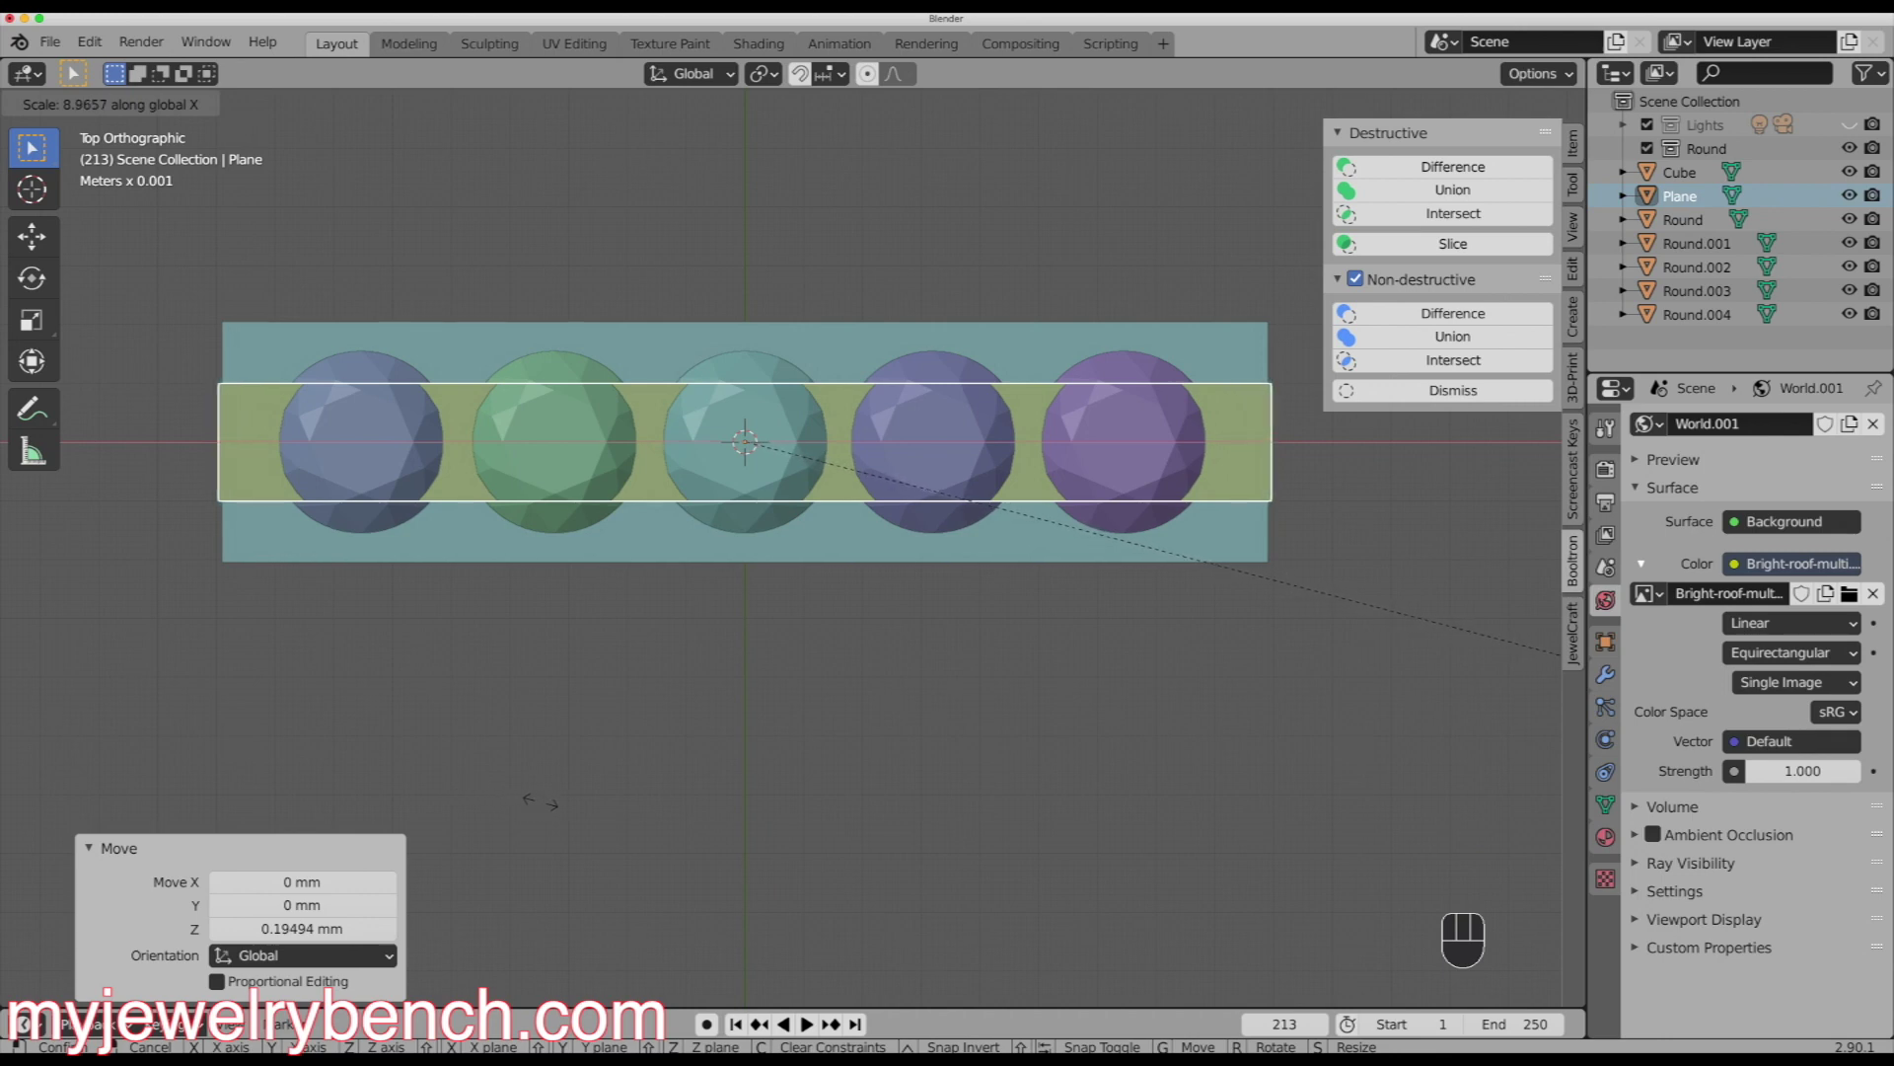
pyautogui.click(447, 793)
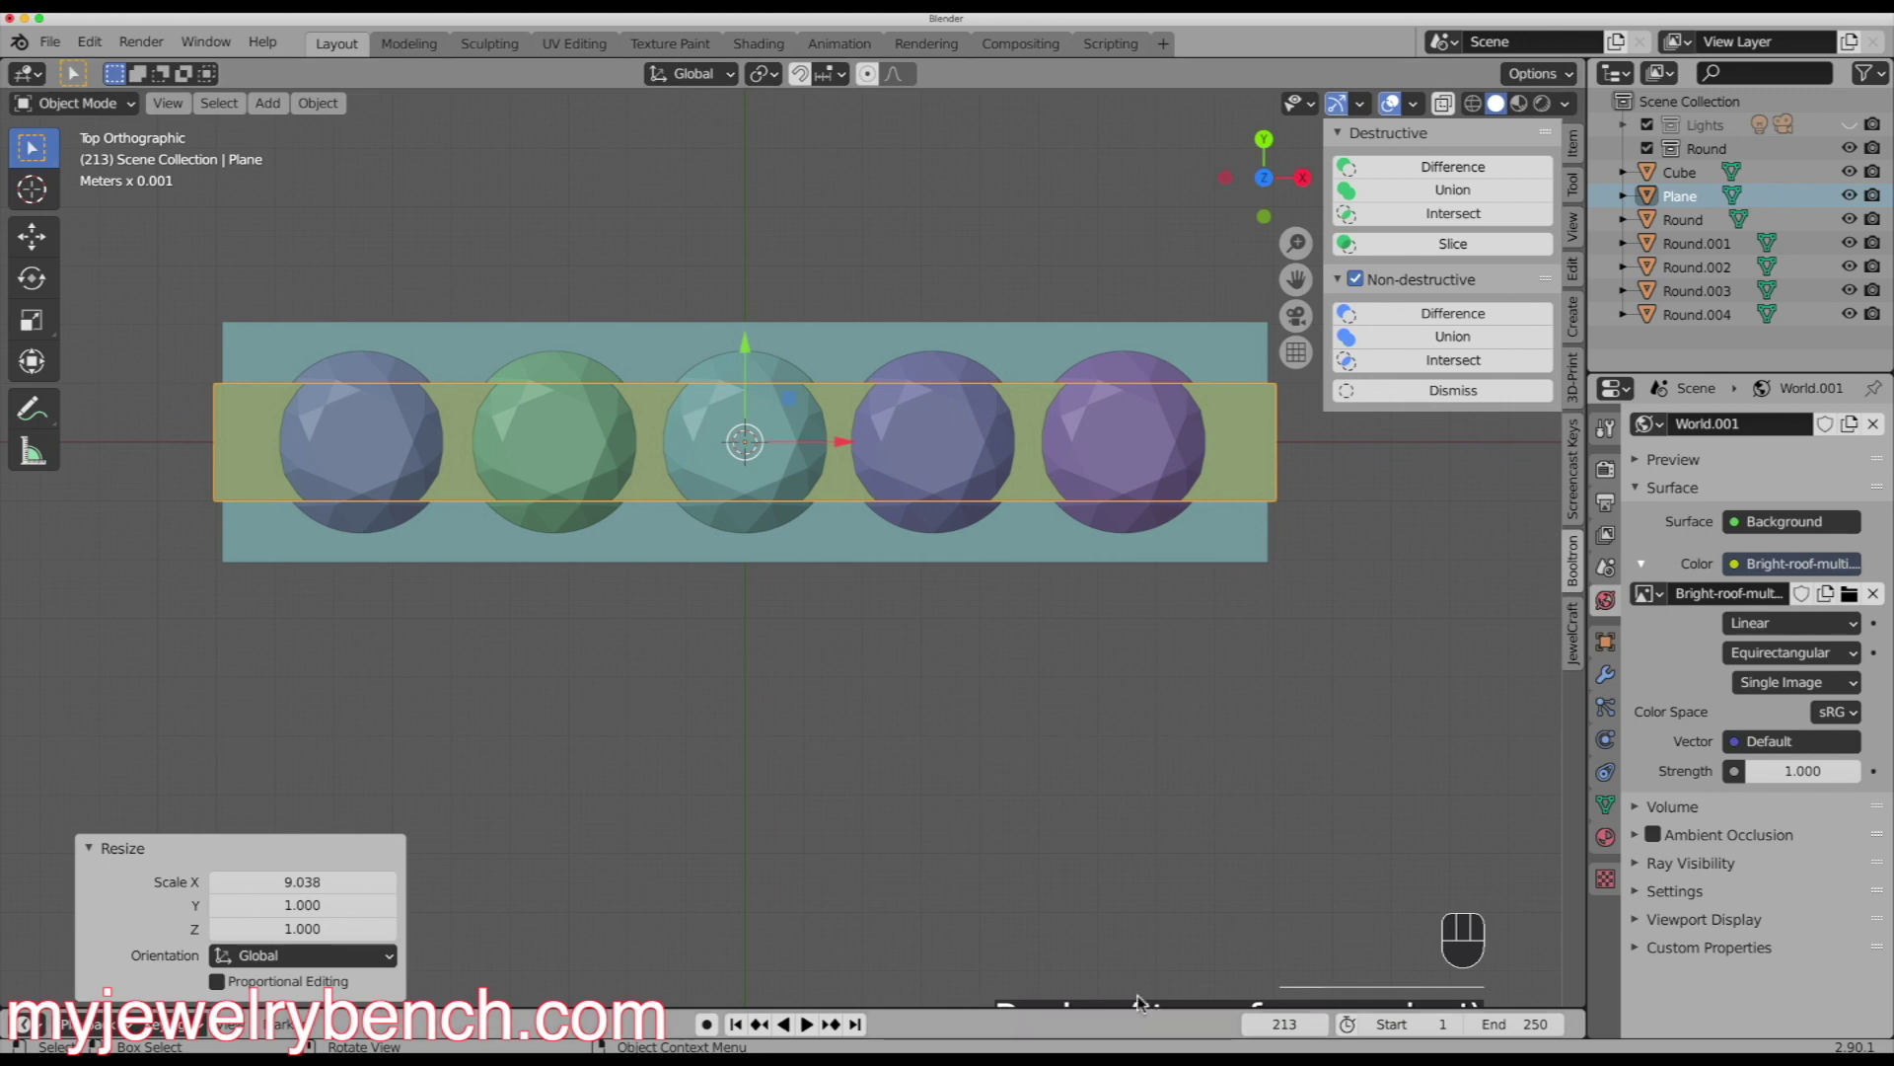
pyautogui.press('s')
pyautogui.press('y')
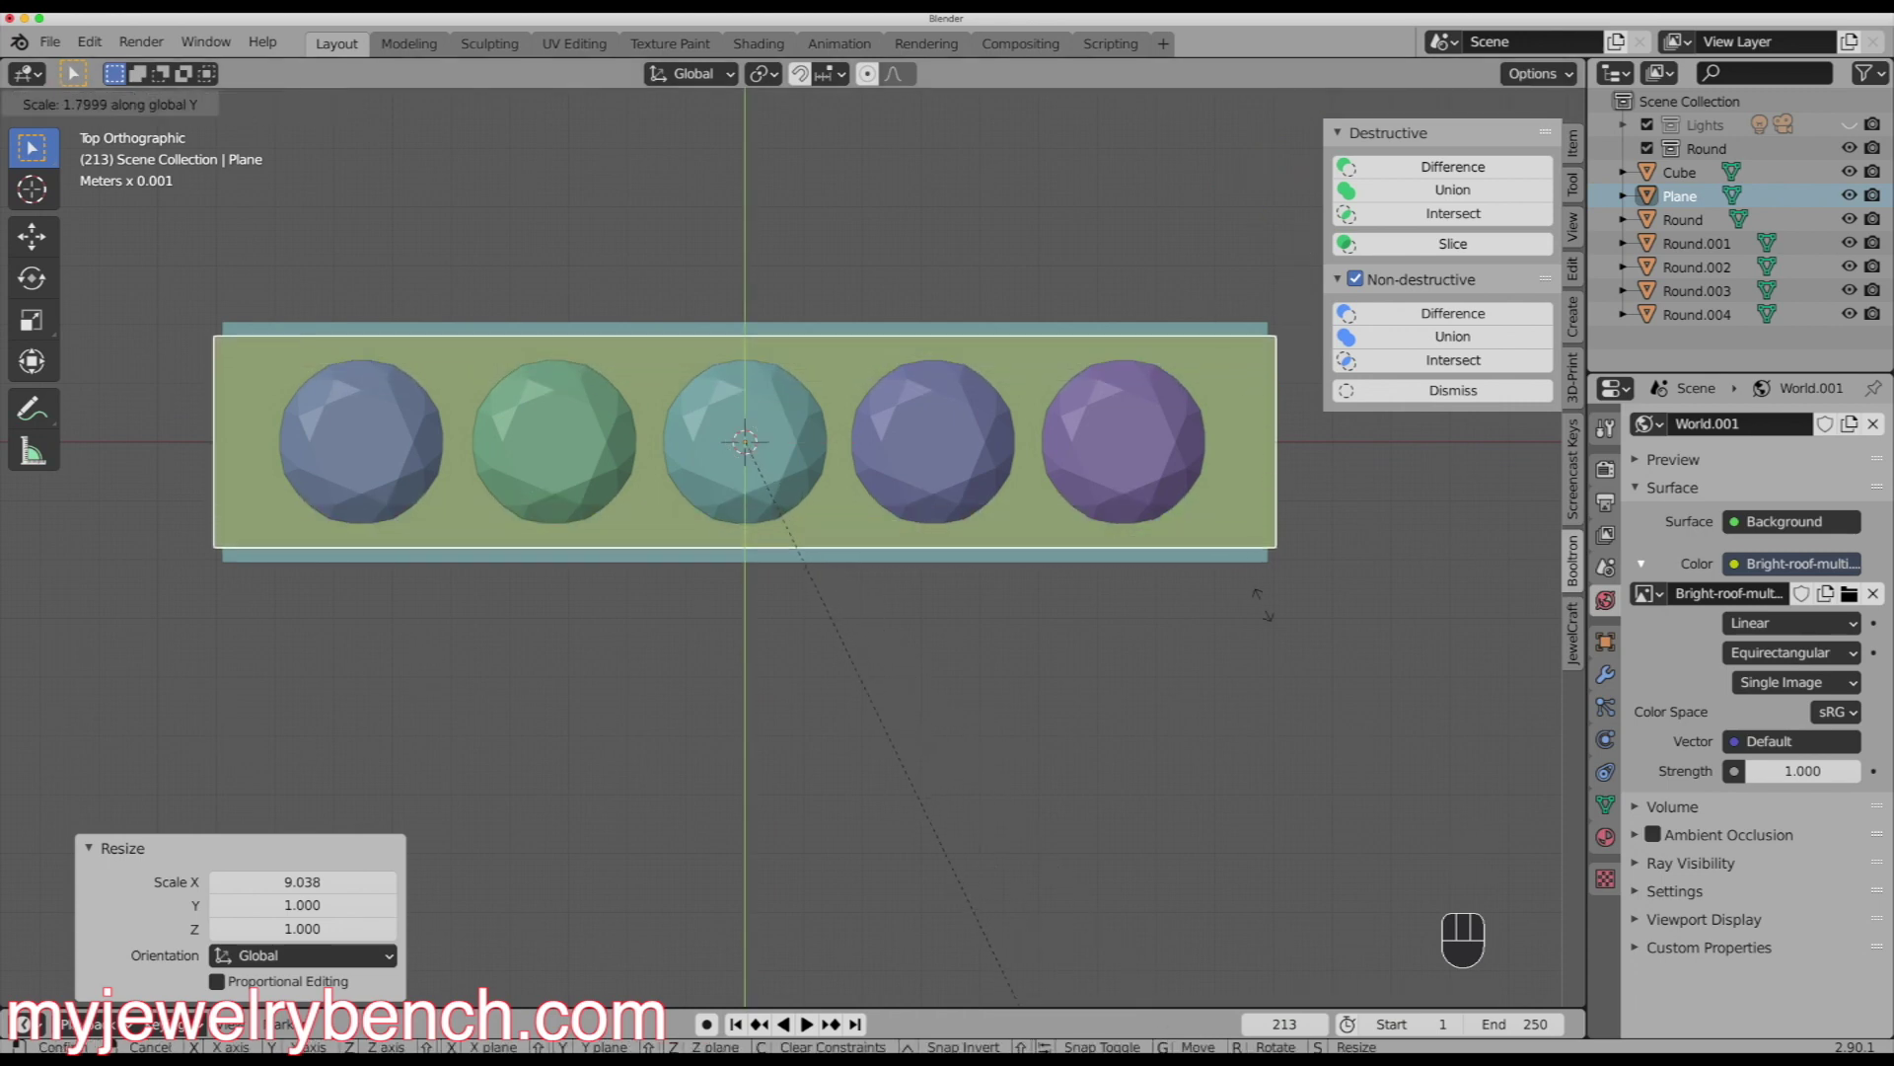
pyautogui.click(1295, 783)
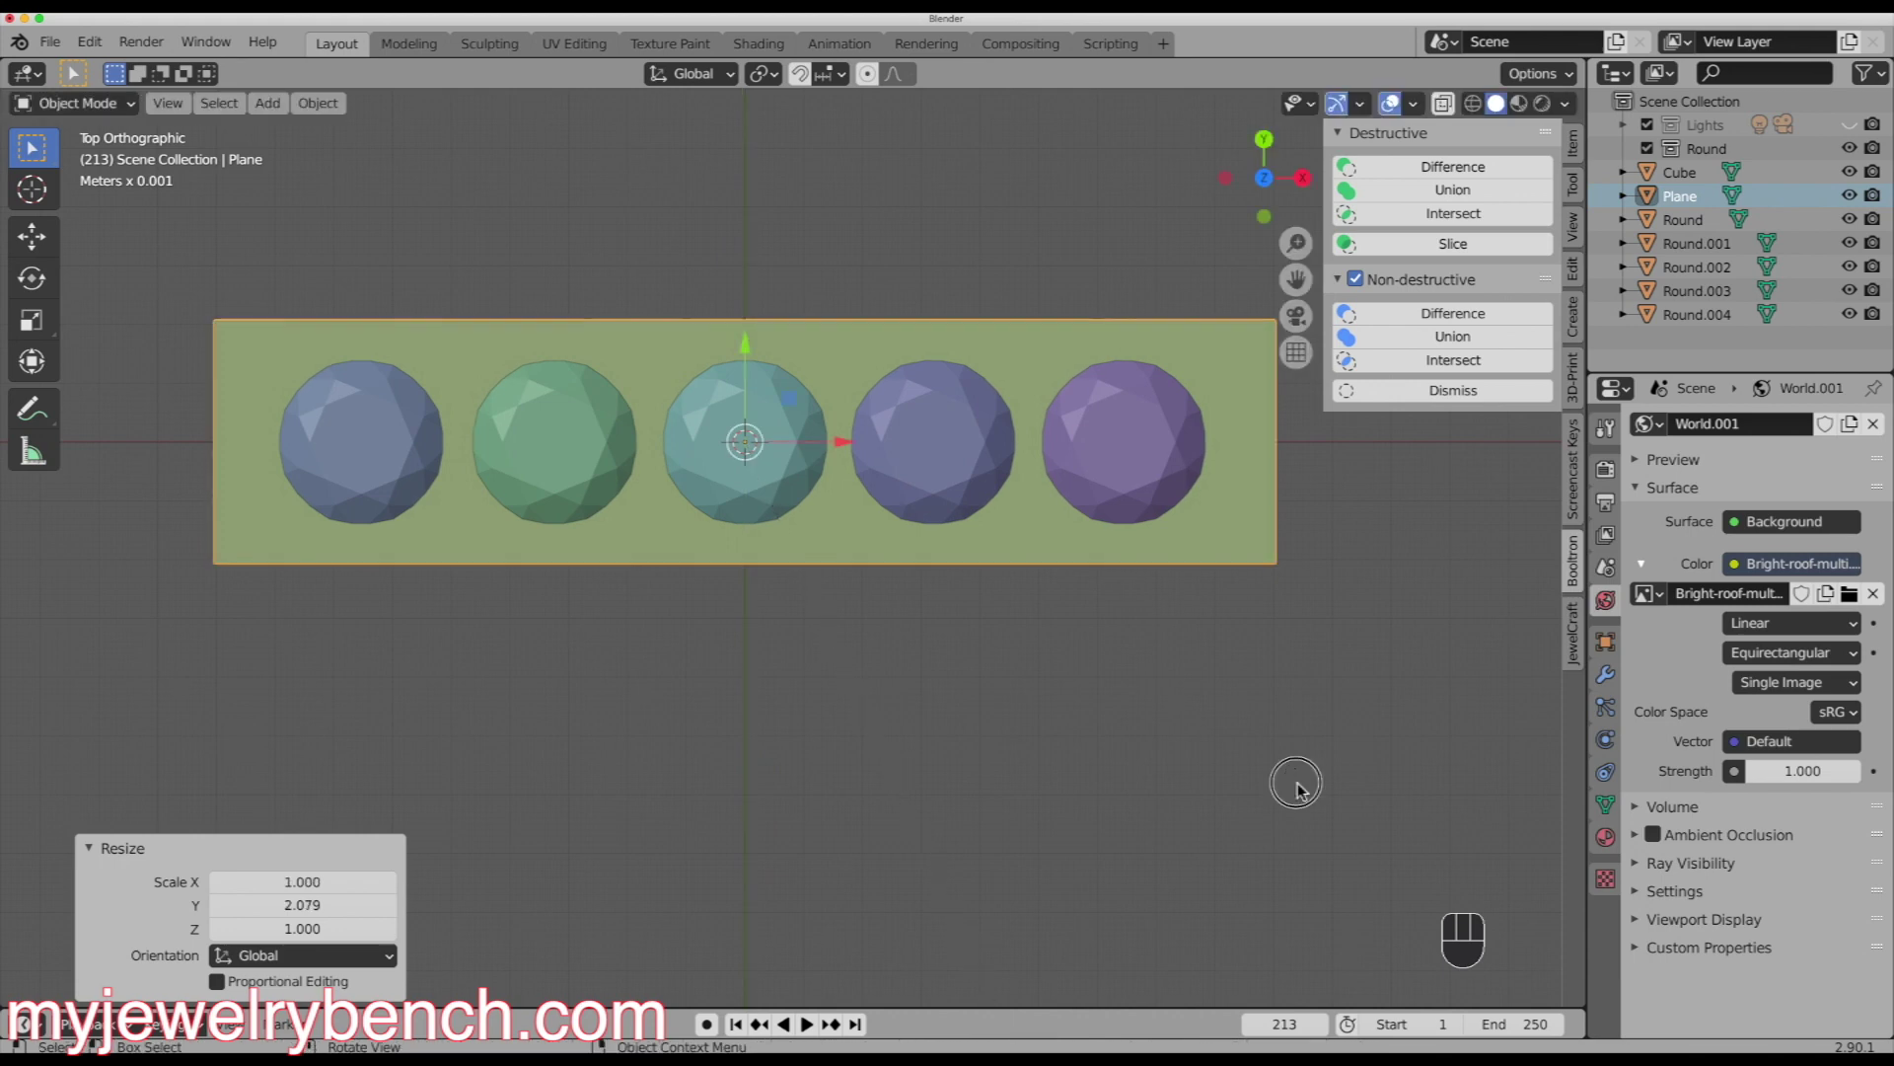
# - Convert the plane above the bar from a mesh to a curve outline
pyautogui.moveTo(1099, 661); pyautogui.dragTo(1023, 532, button='middle')
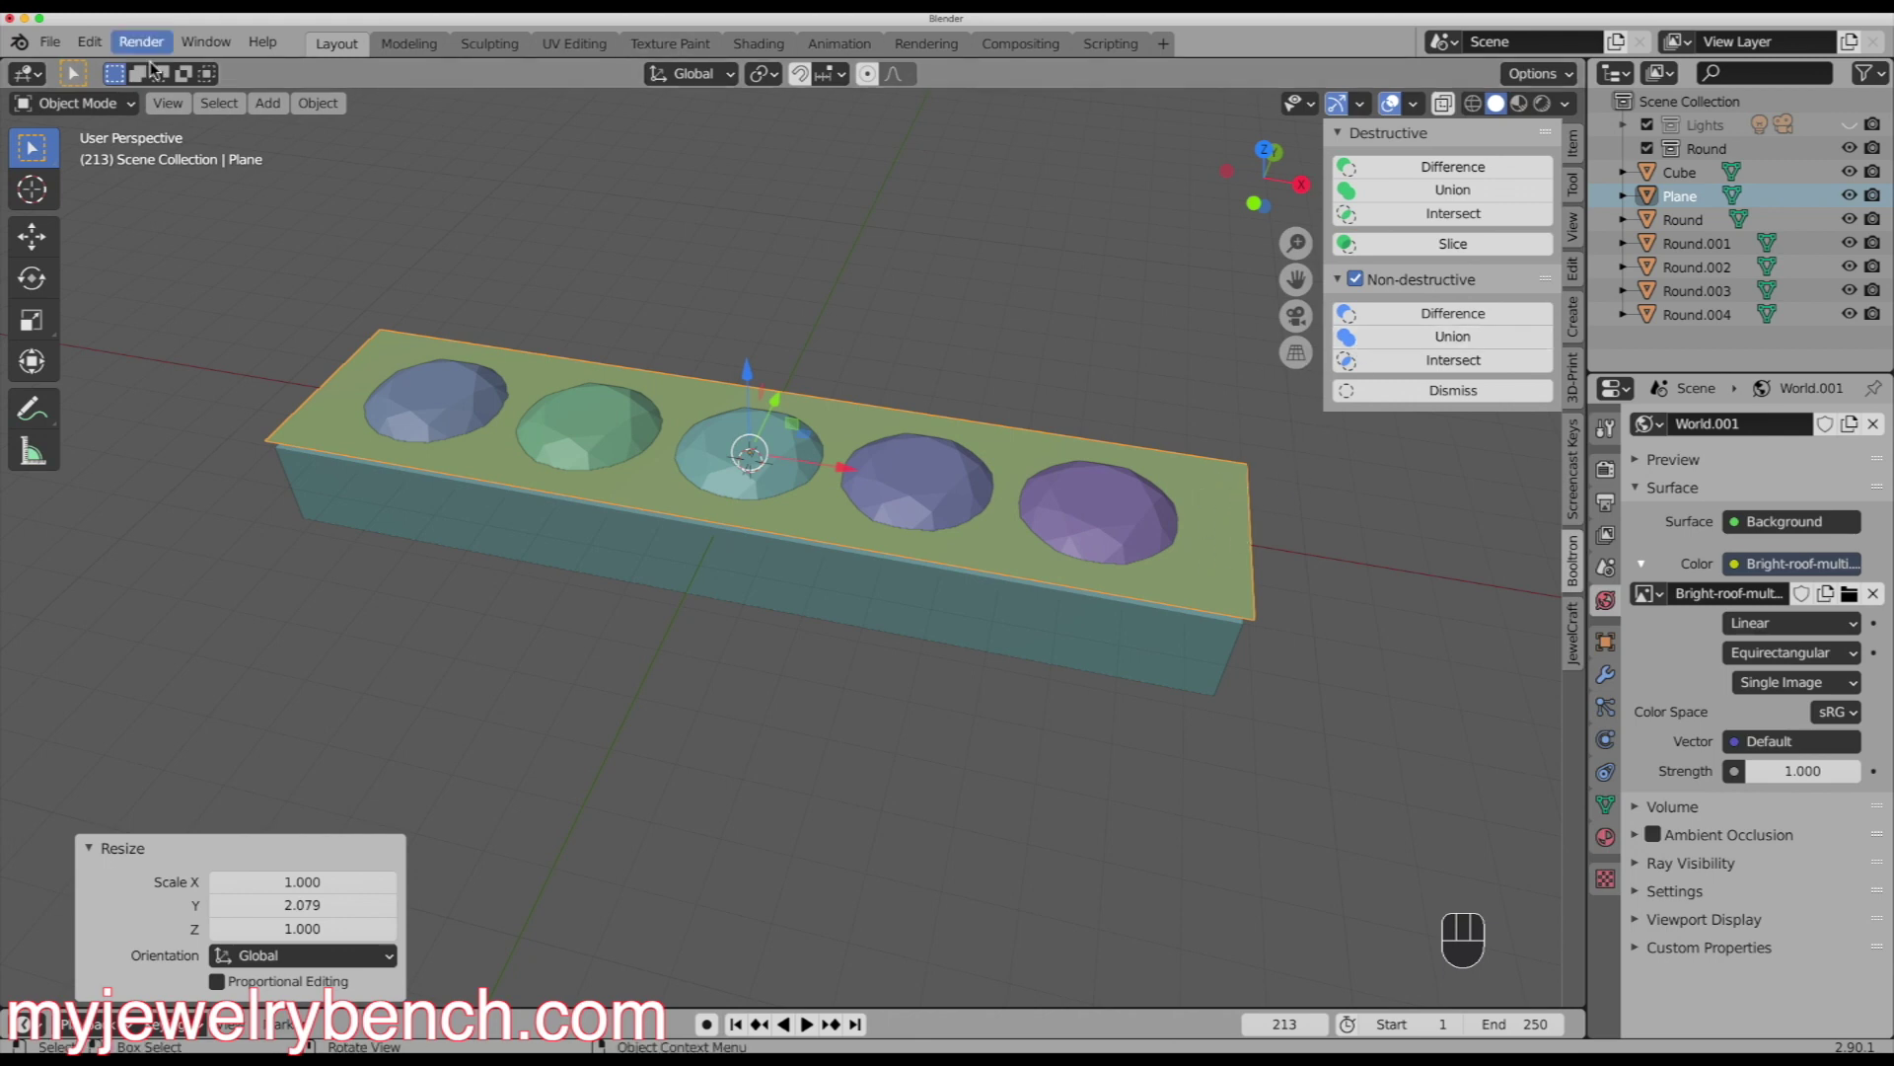
pyautogui.click(330, 108)
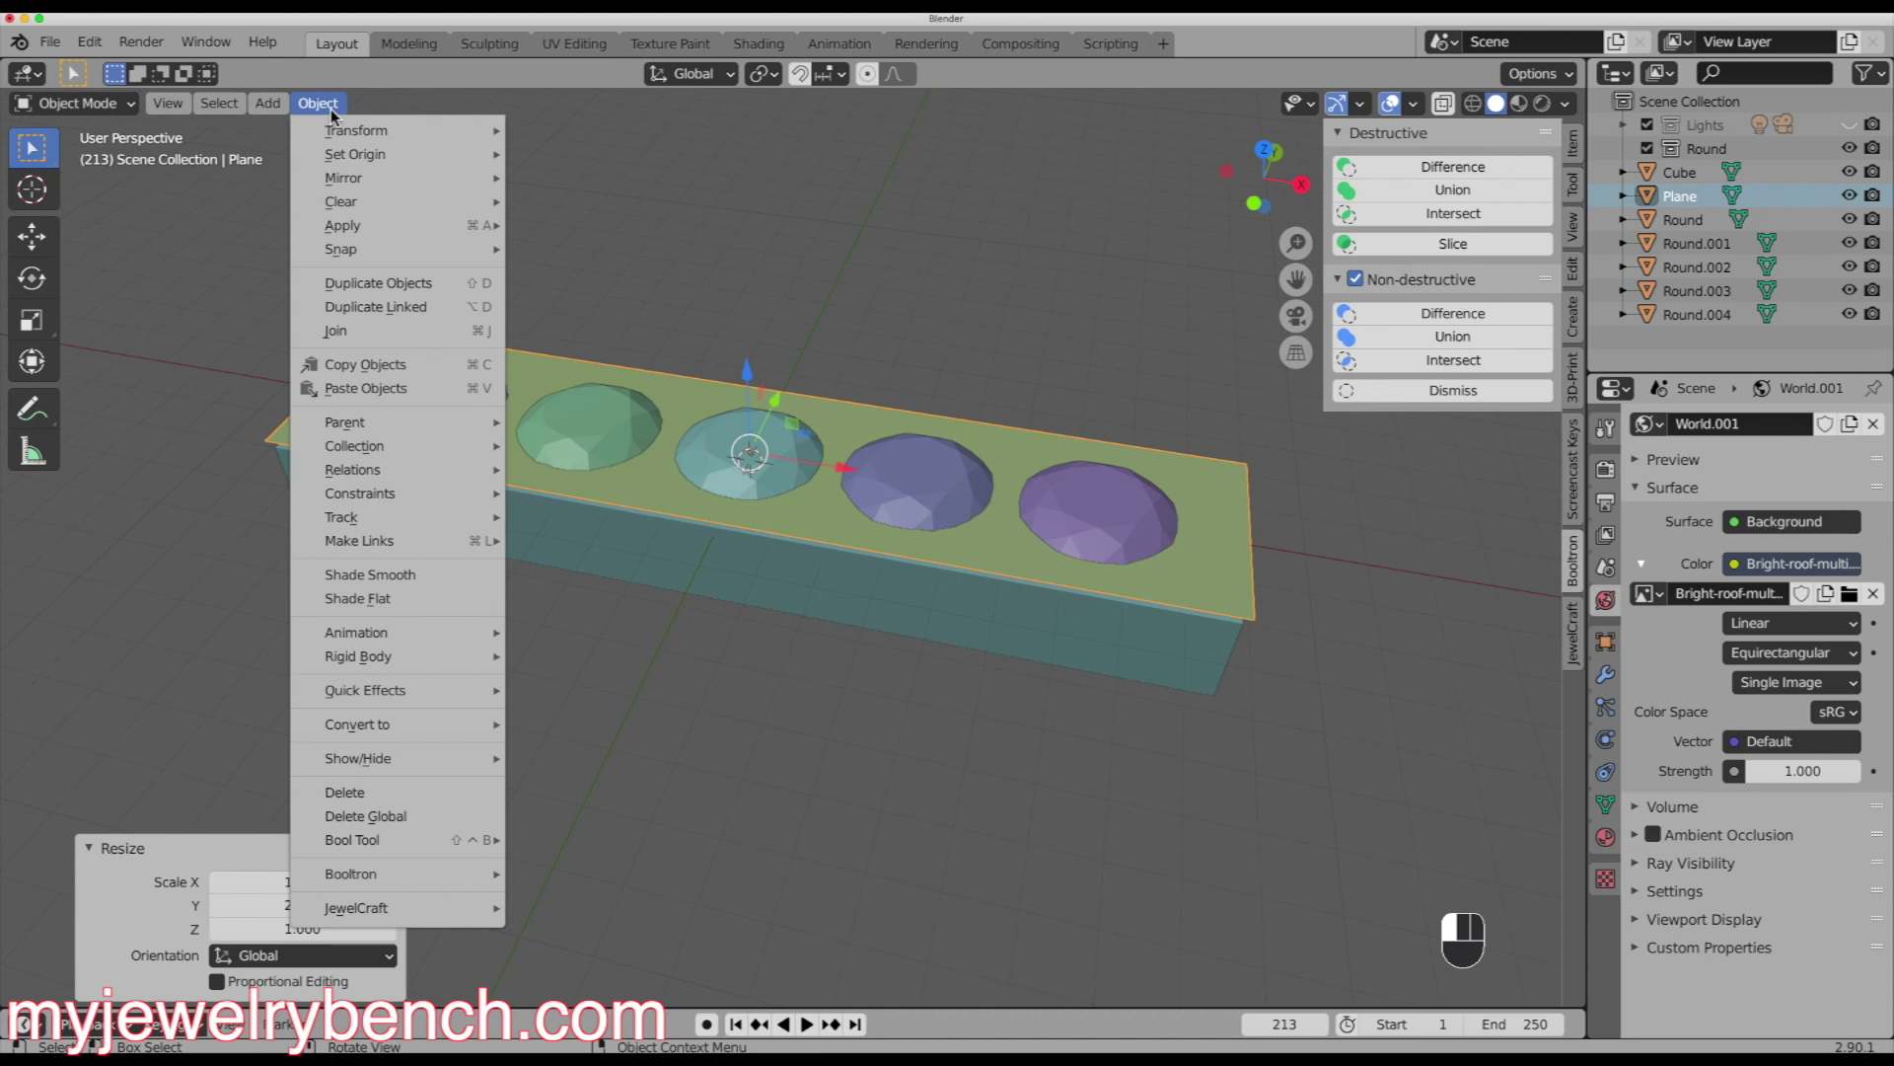
pyautogui.moveTo(436, 726)
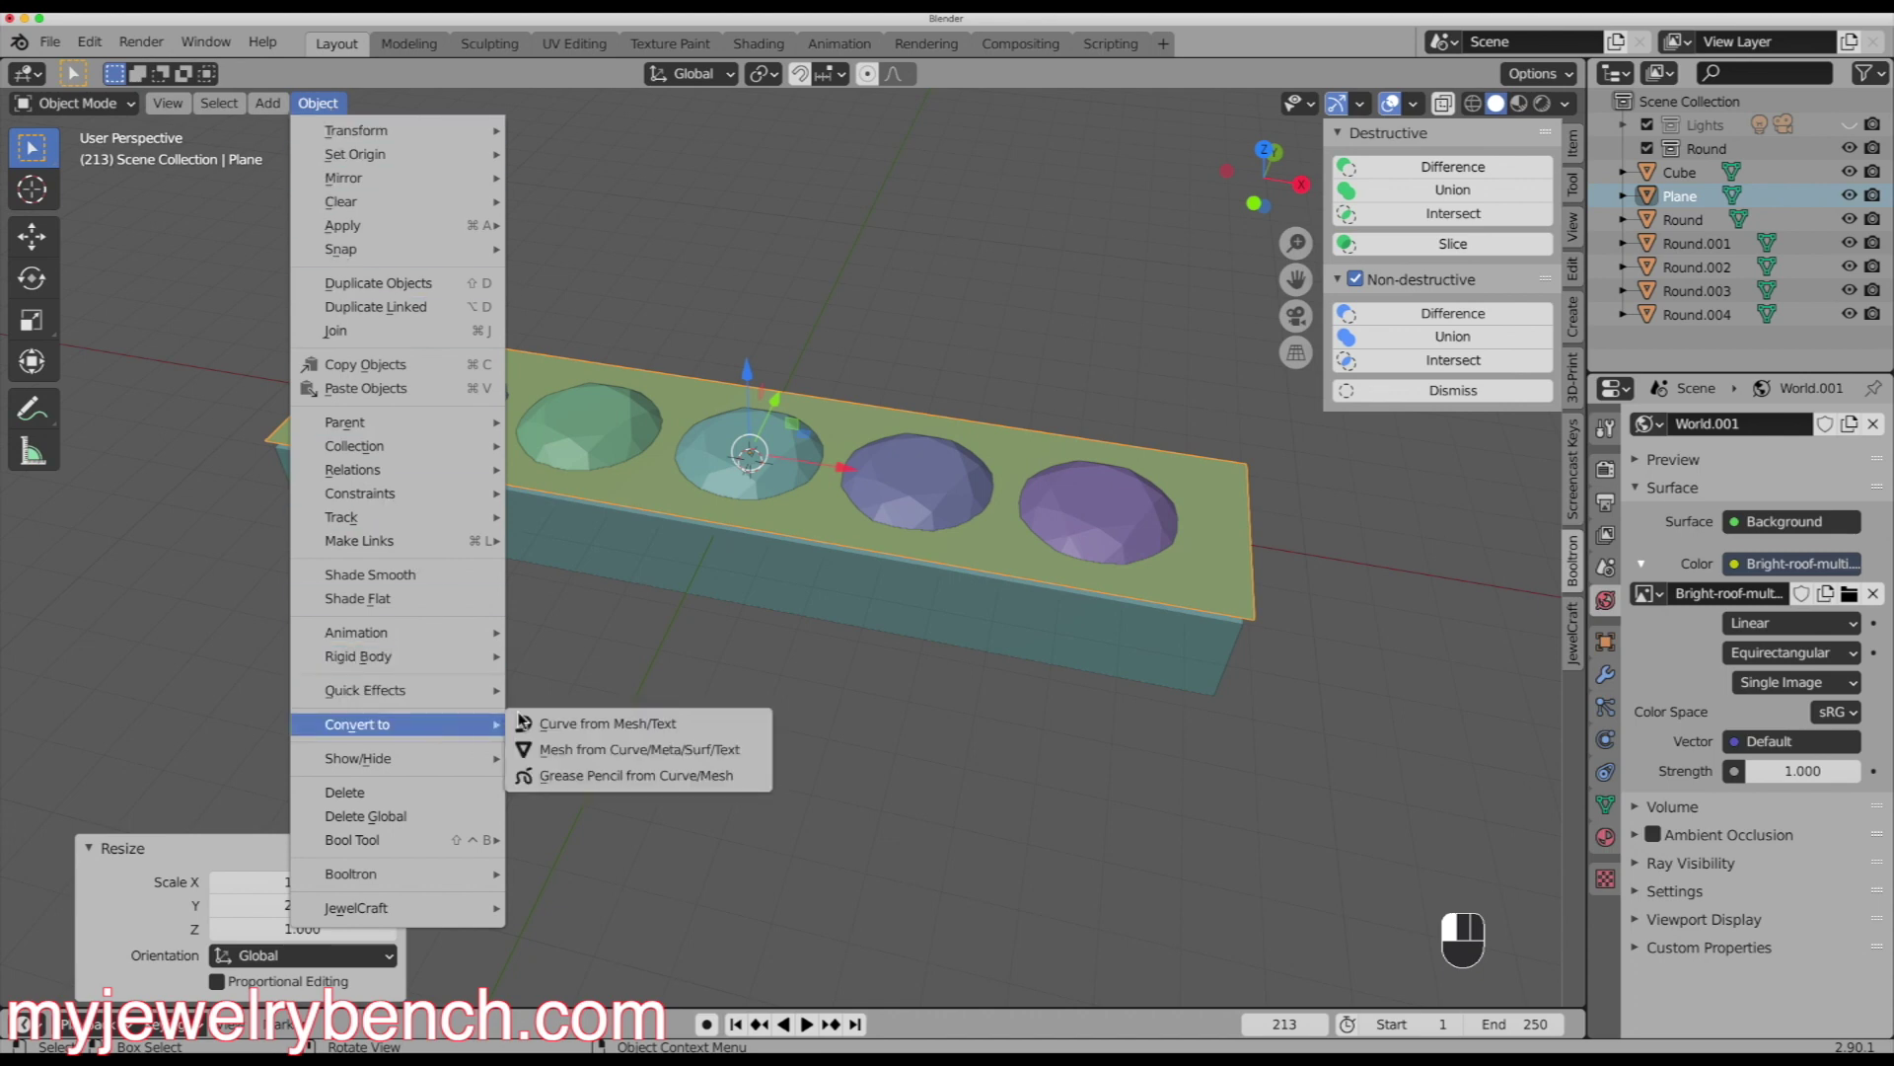
pyautogui.click(615, 731)
pyautogui.moveTo(655, 353); pyautogui.dragTo(695, 398, button='middle')
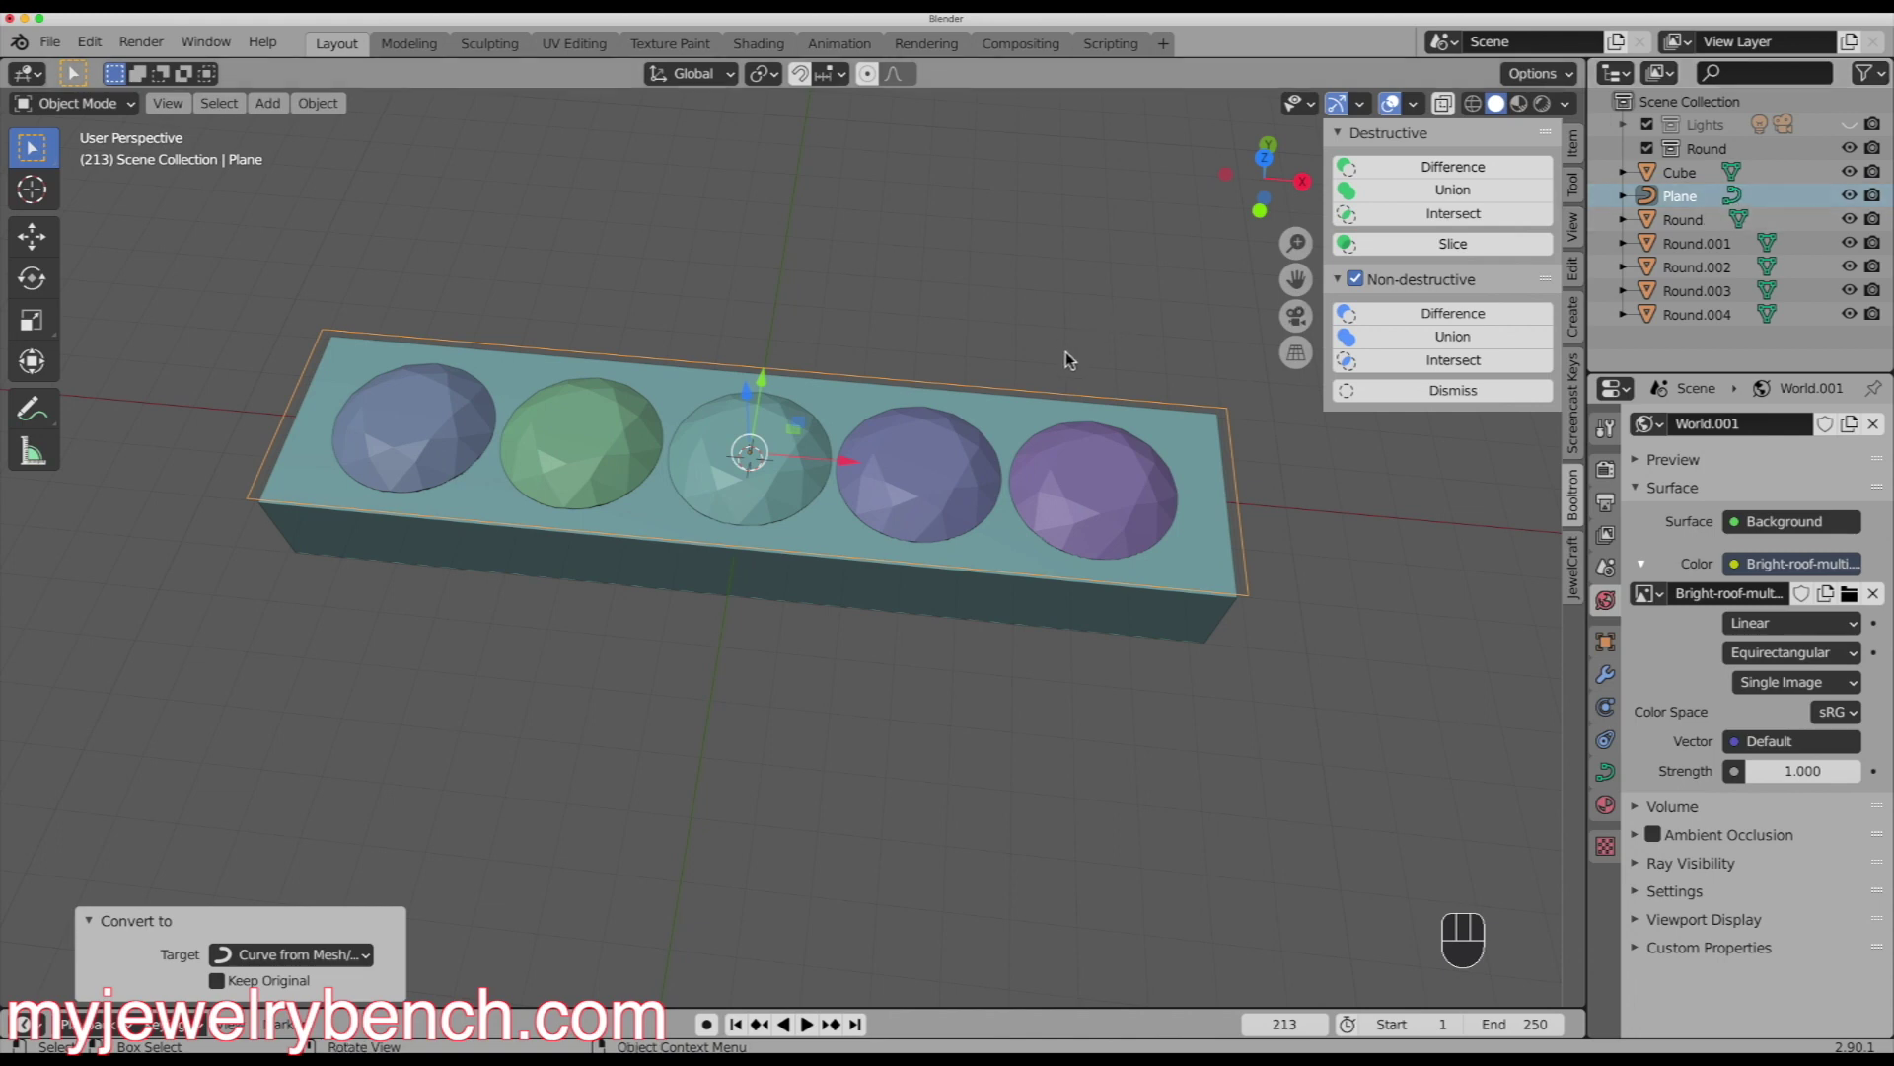
# - Rename the outline curve above the bar as Path
pyautogui.doubleClick(1683, 195)
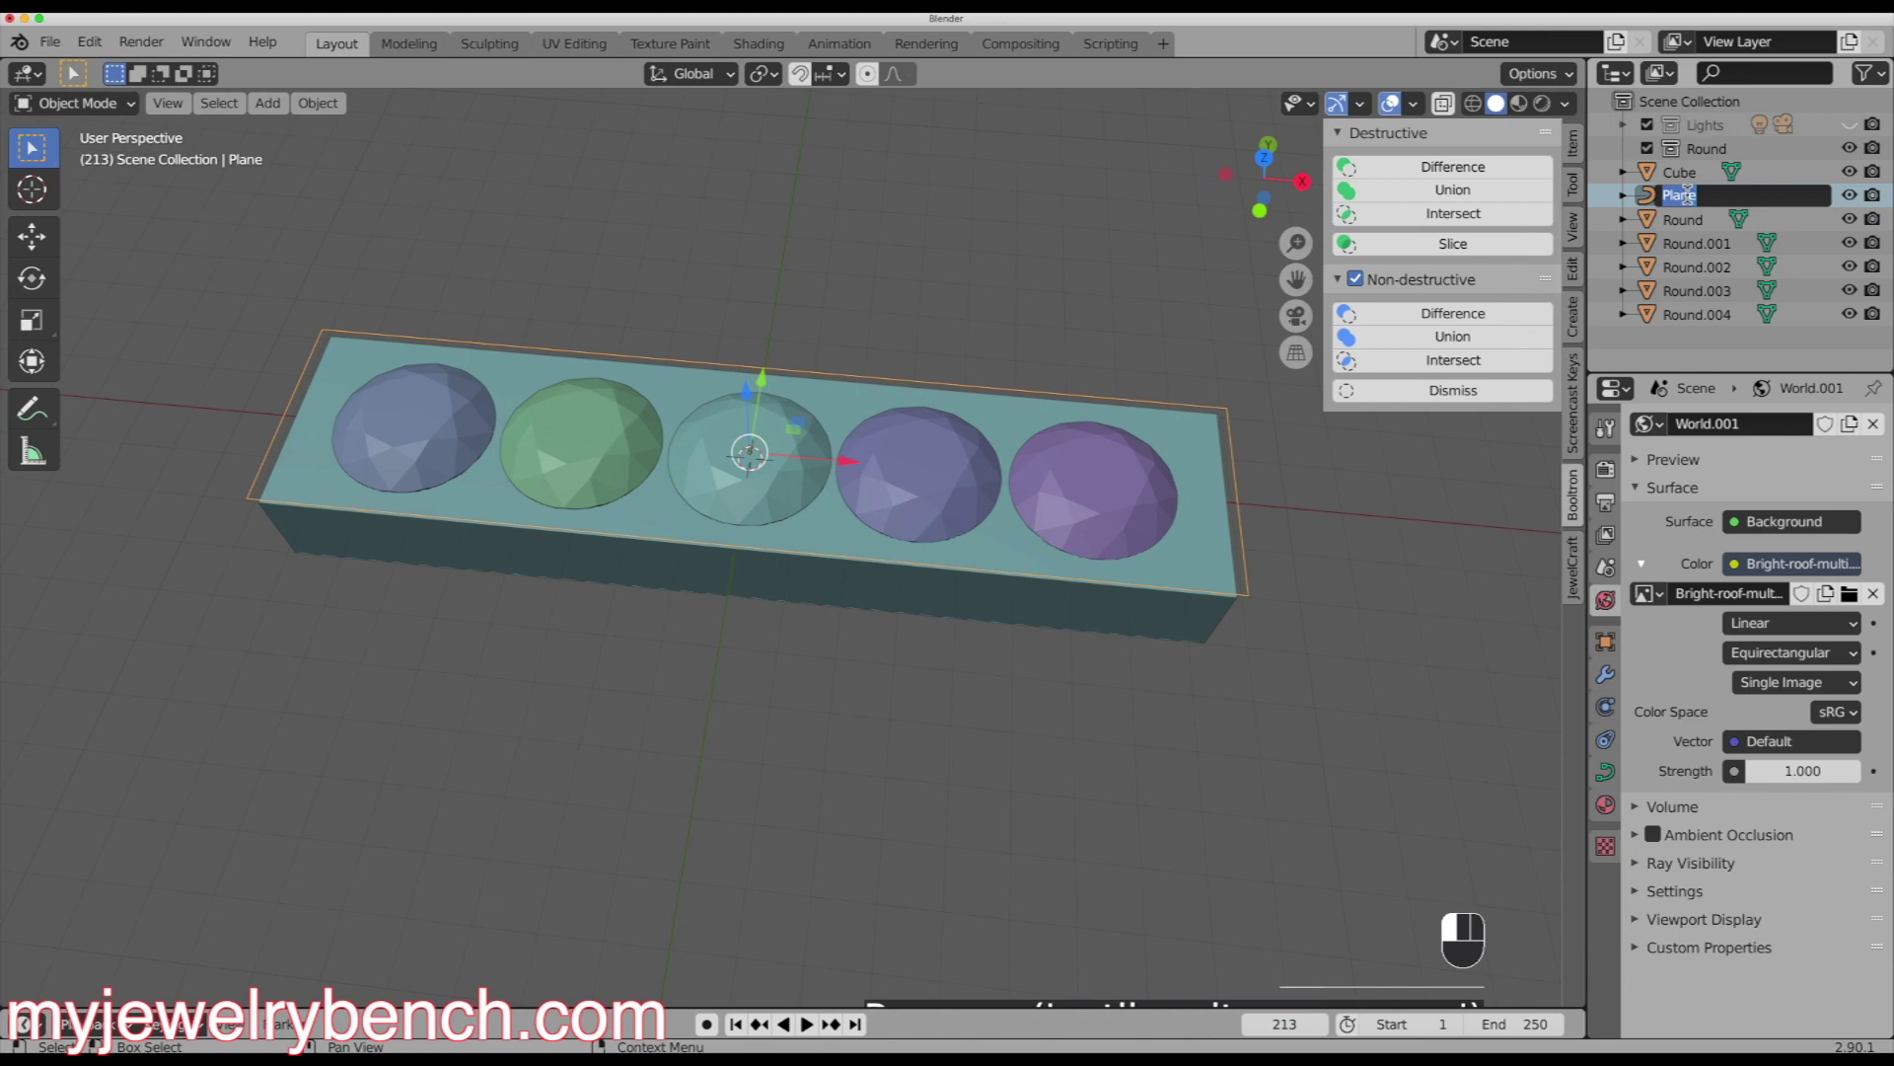
pyautogui.write('Pat')
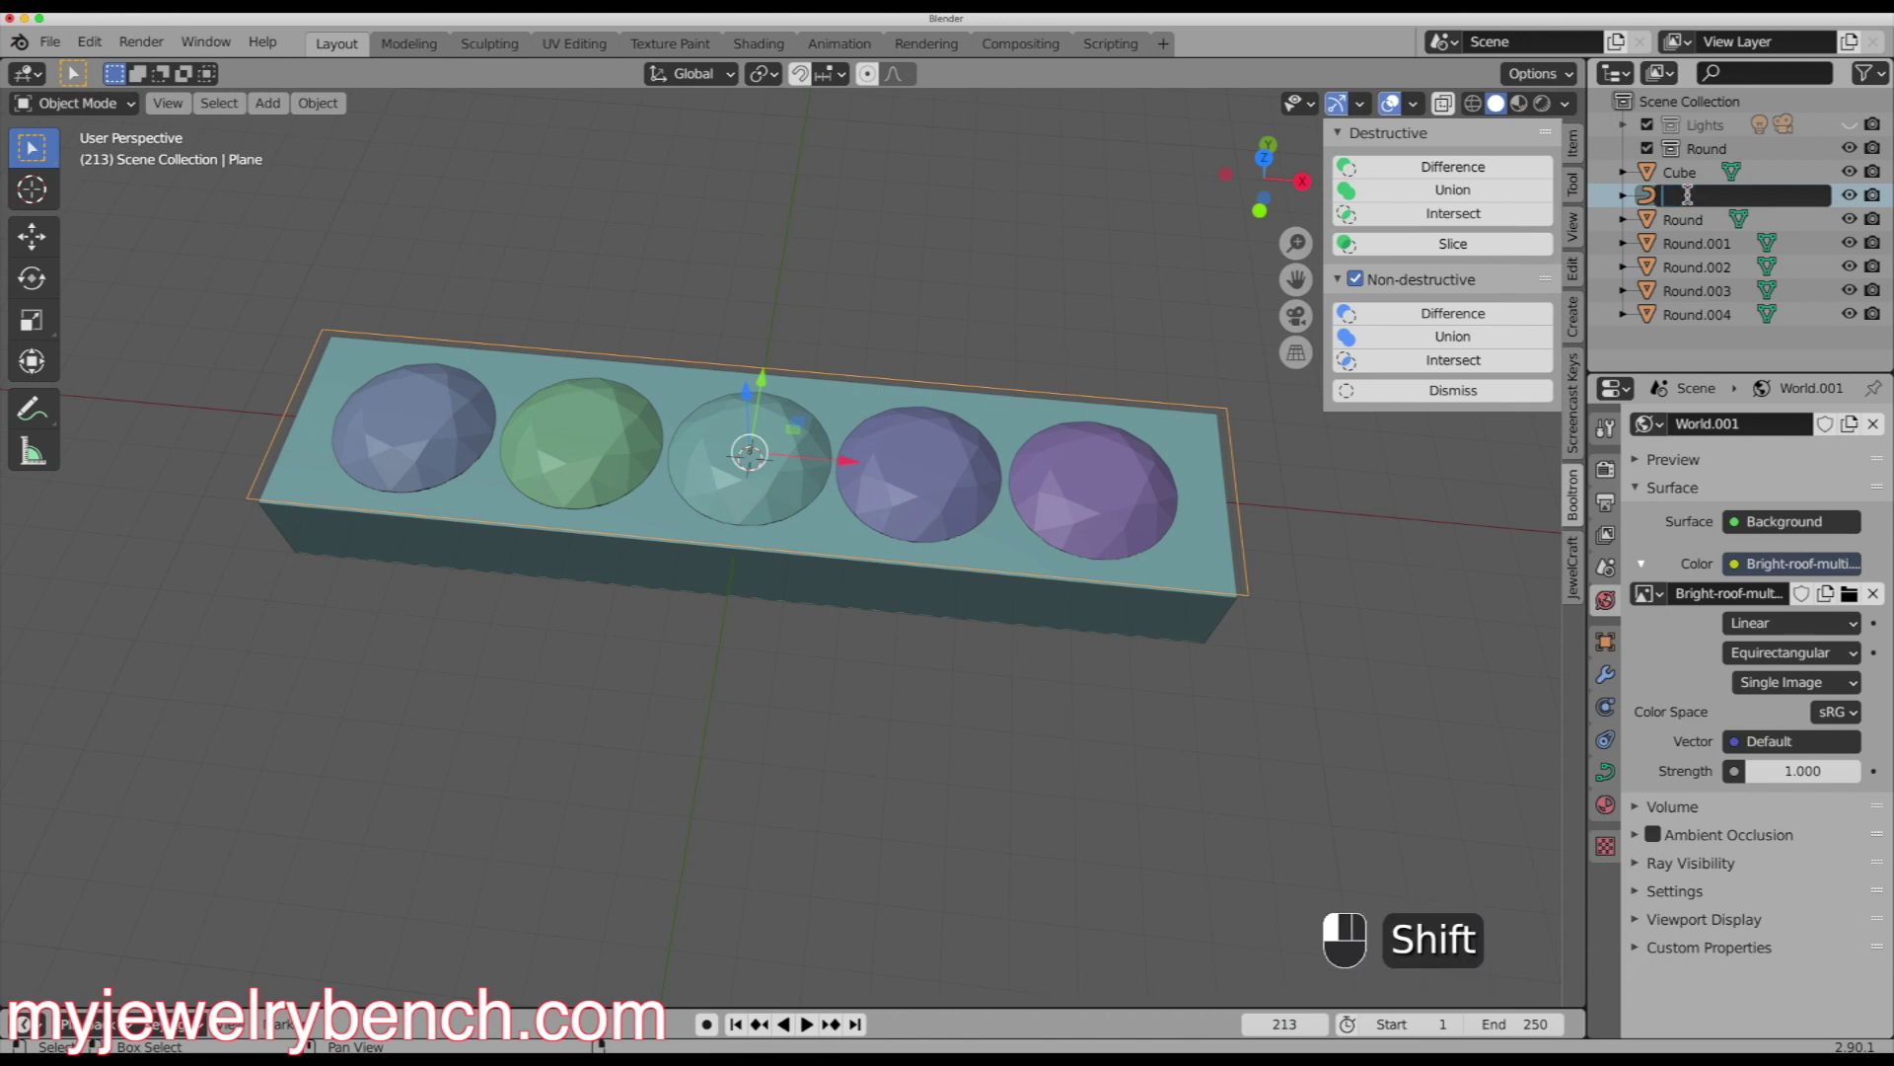
pyautogui.write('h')
pyautogui.press('Return')
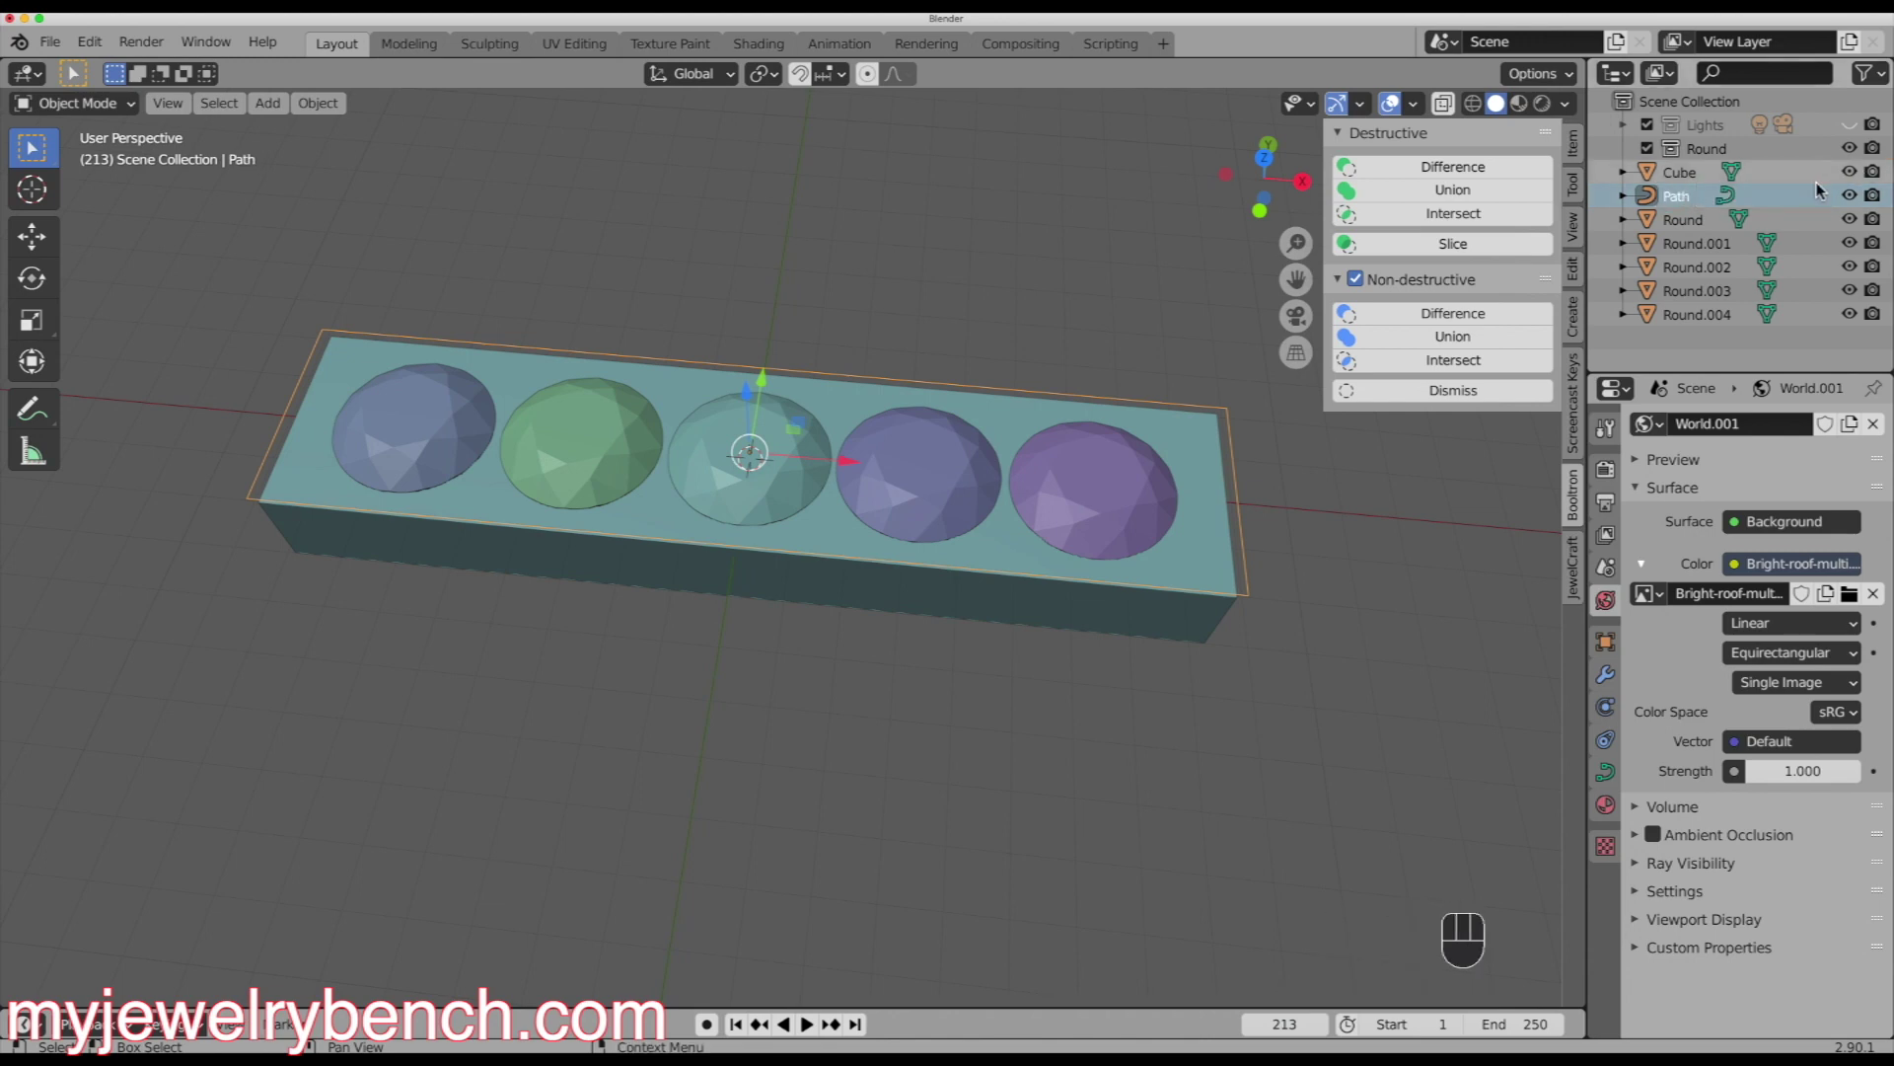
# - Rename the hollowed bar from Cube to Pendant
pyautogui.click(1673, 174)
pyautogui.doubleClick(1674, 173)
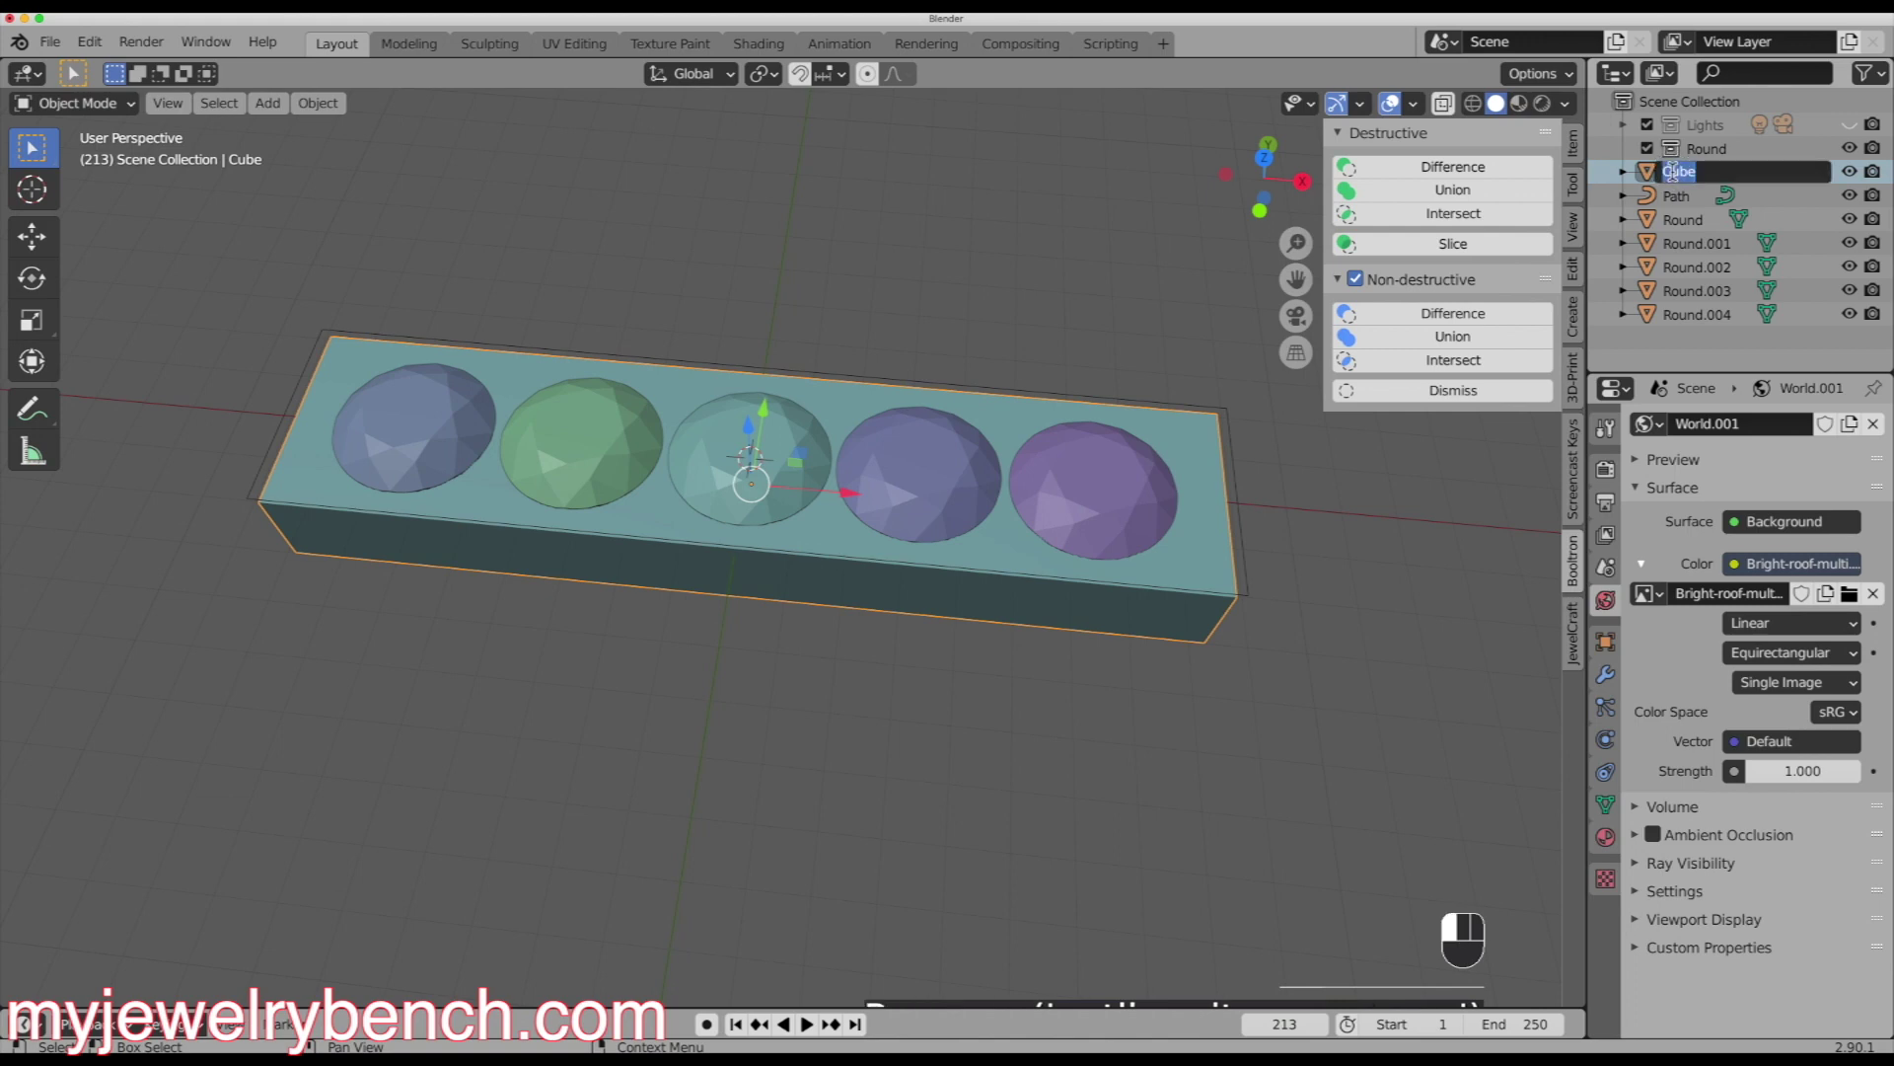
pyautogui.write('Pendant')
pyautogui.press('Return')
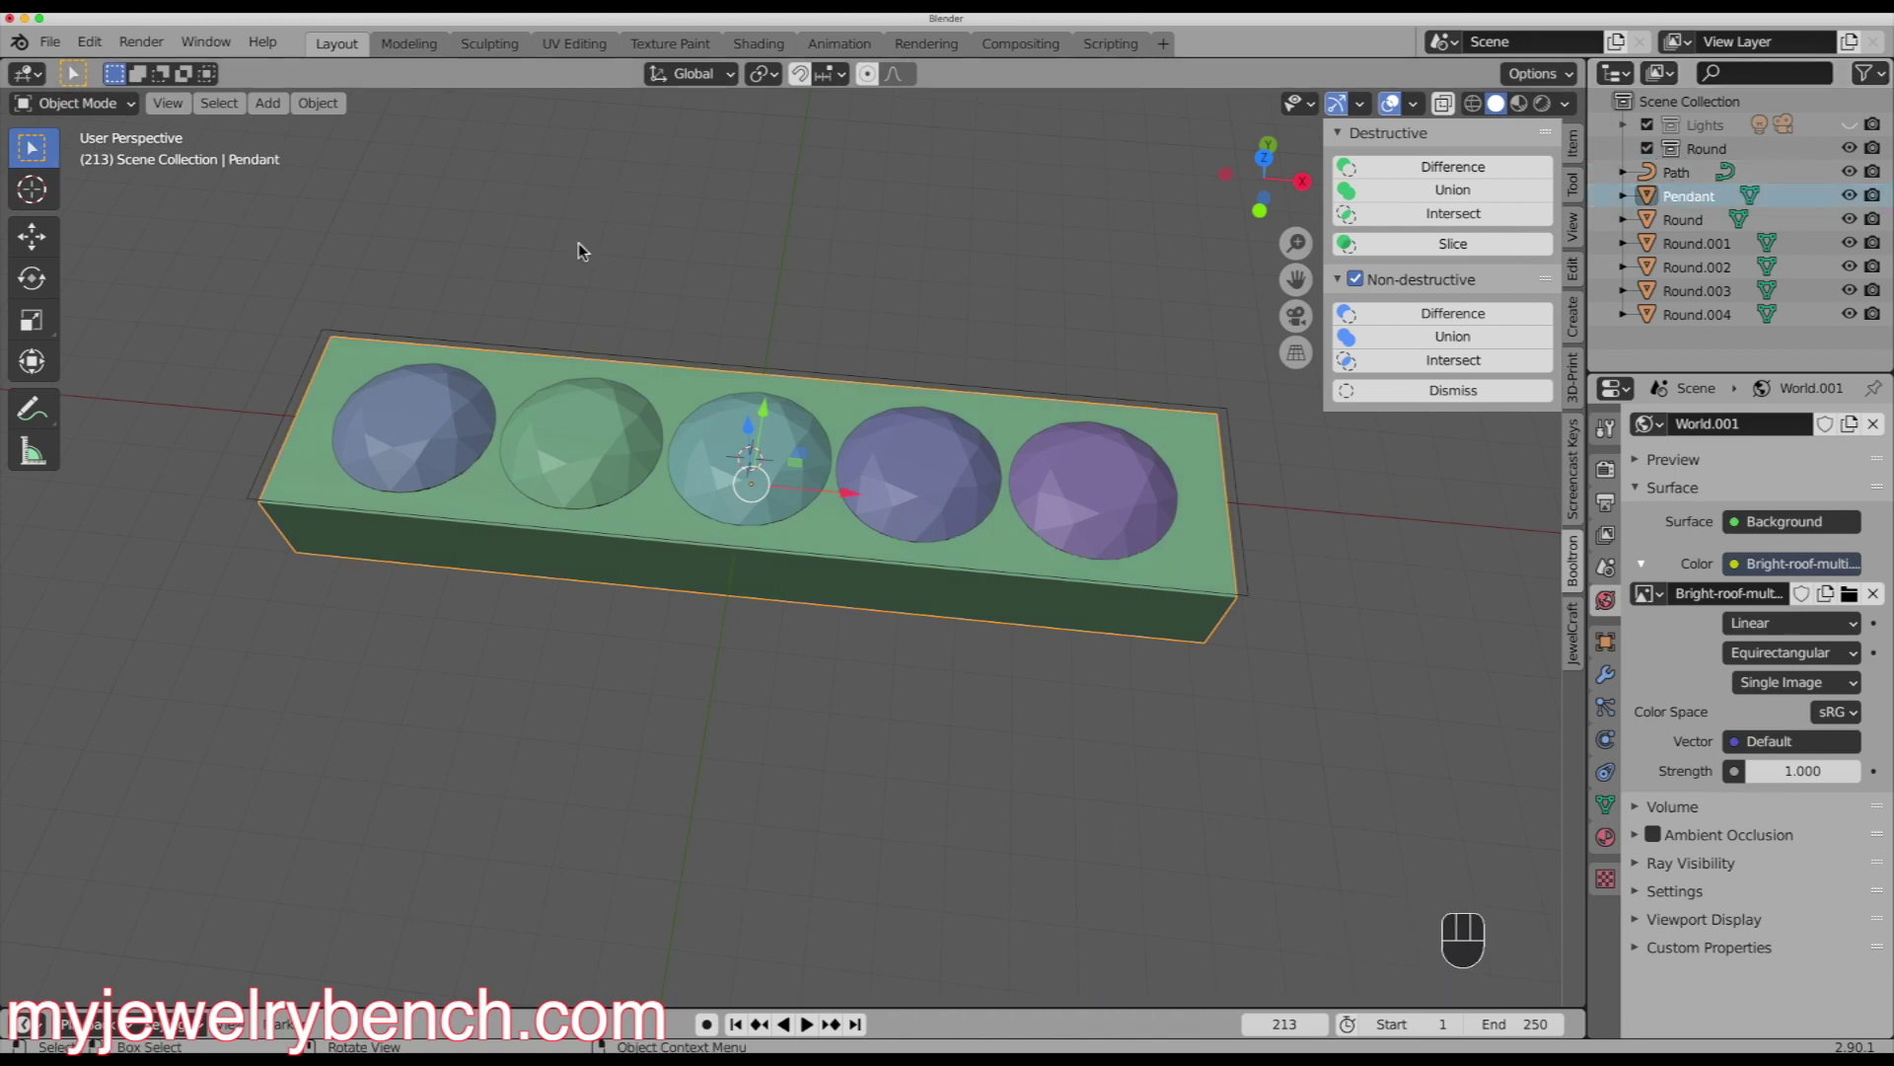
# - Add a UV sphere of 1 mm radius at the origin with 32 segments and 32 rings
pyautogui.moveTo(568, 344); pyautogui.dragTo(365, 465, button='middle')
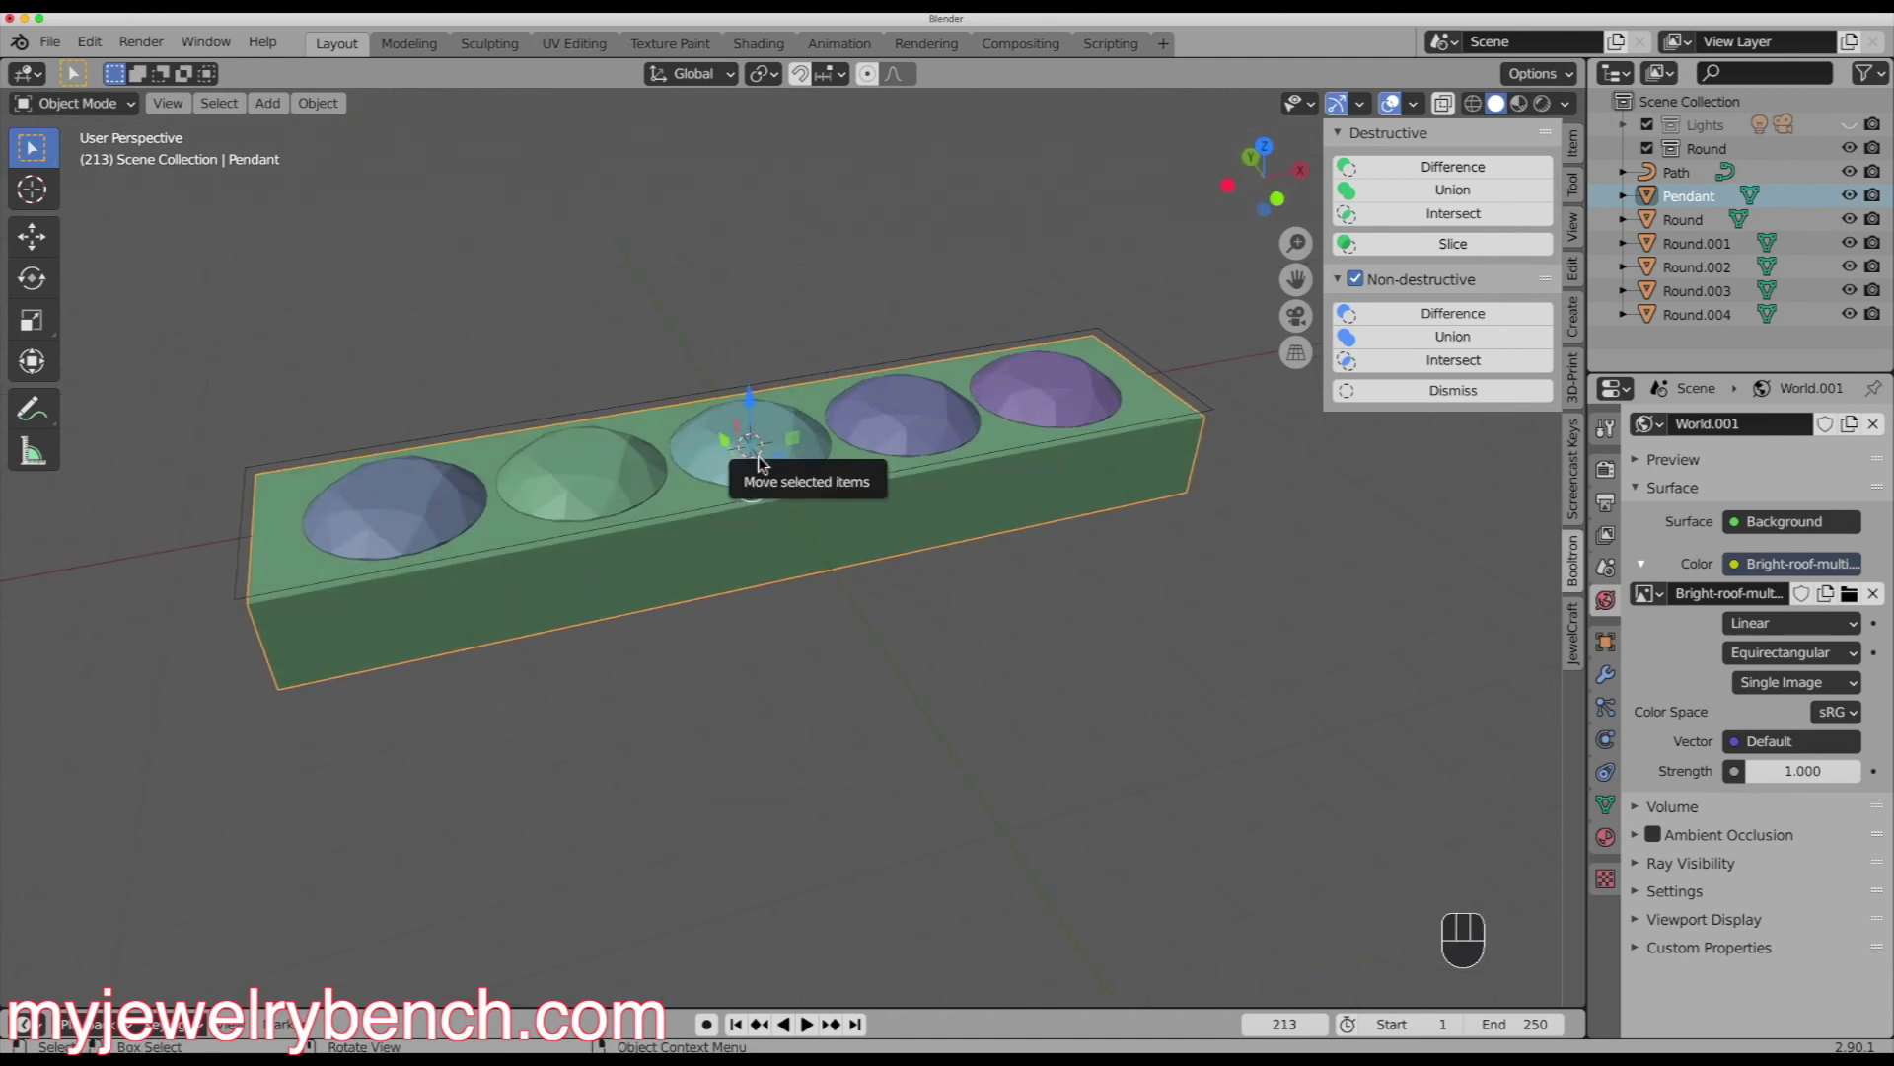
pyautogui.moveTo(875, 351); pyautogui.dragTo(693, 491, button='middle')
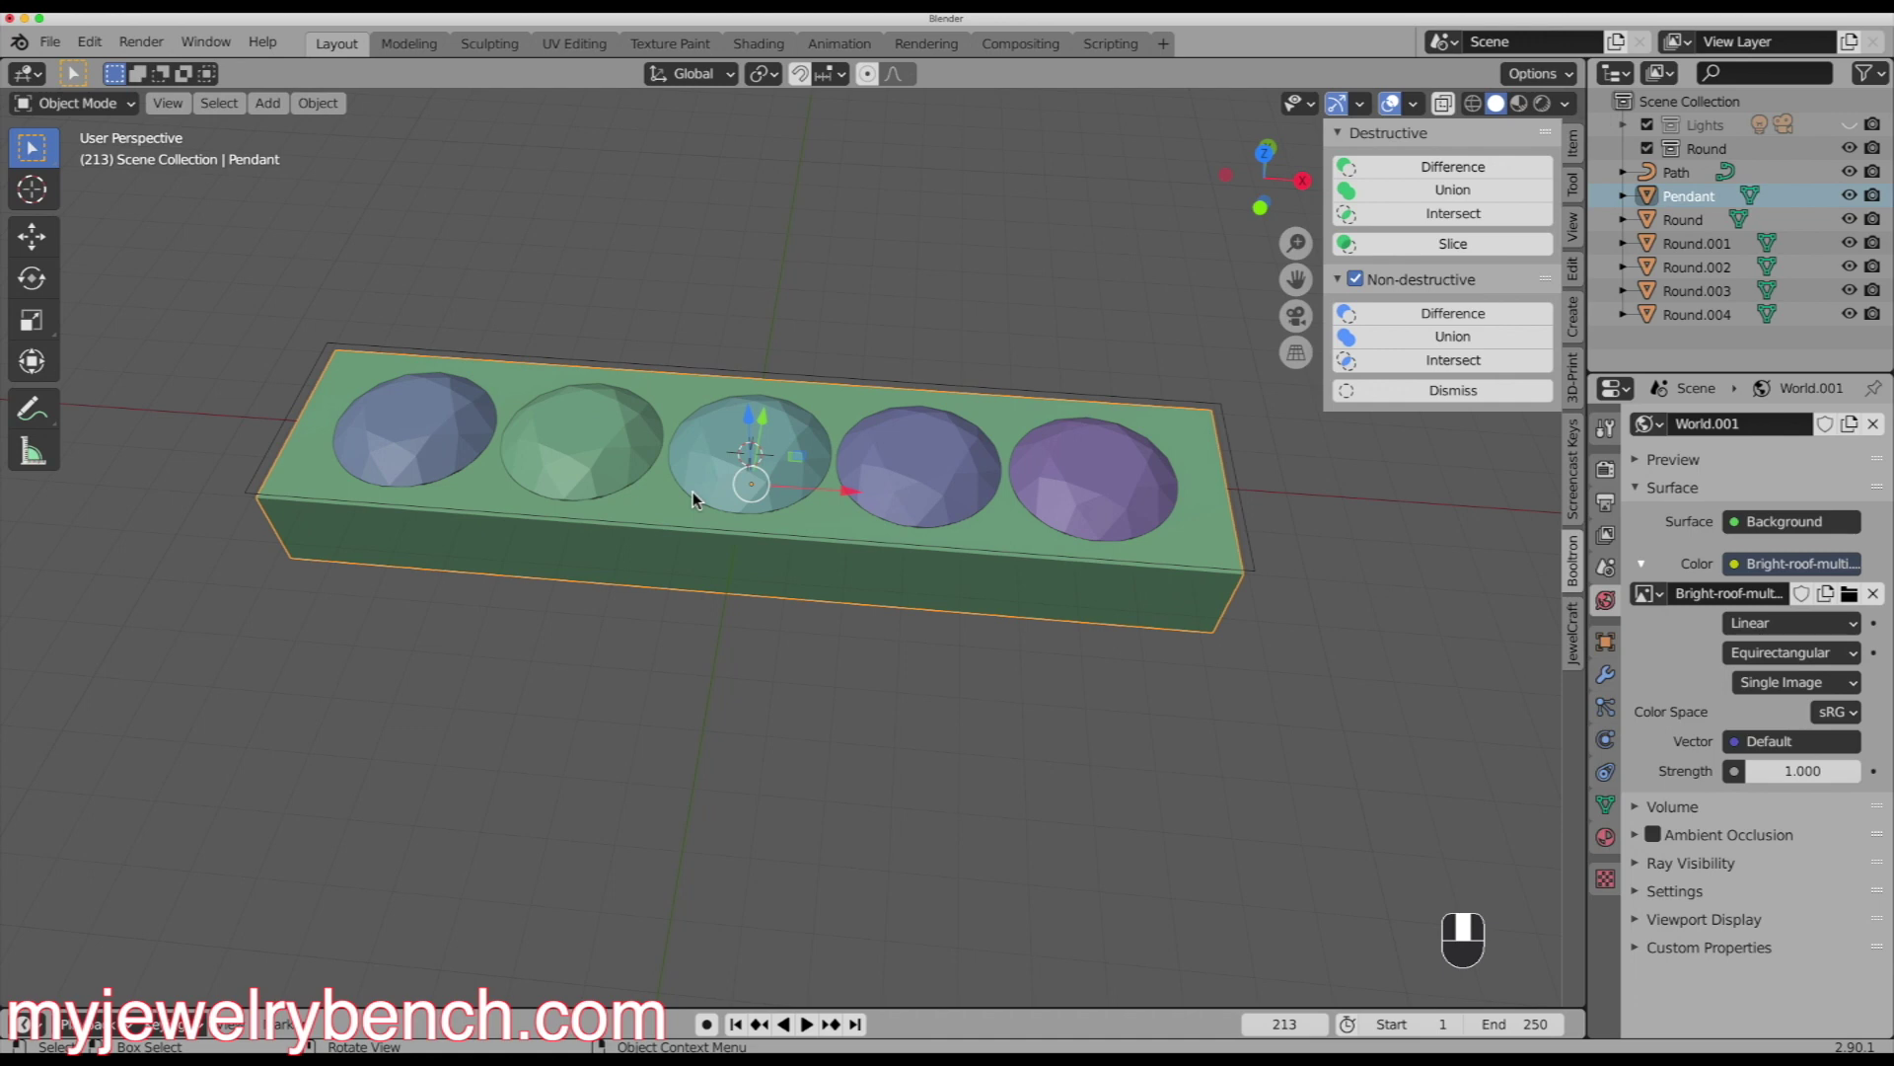
pyautogui.hotkey('shift', 'a')
pyautogui.moveTo(693, 498)
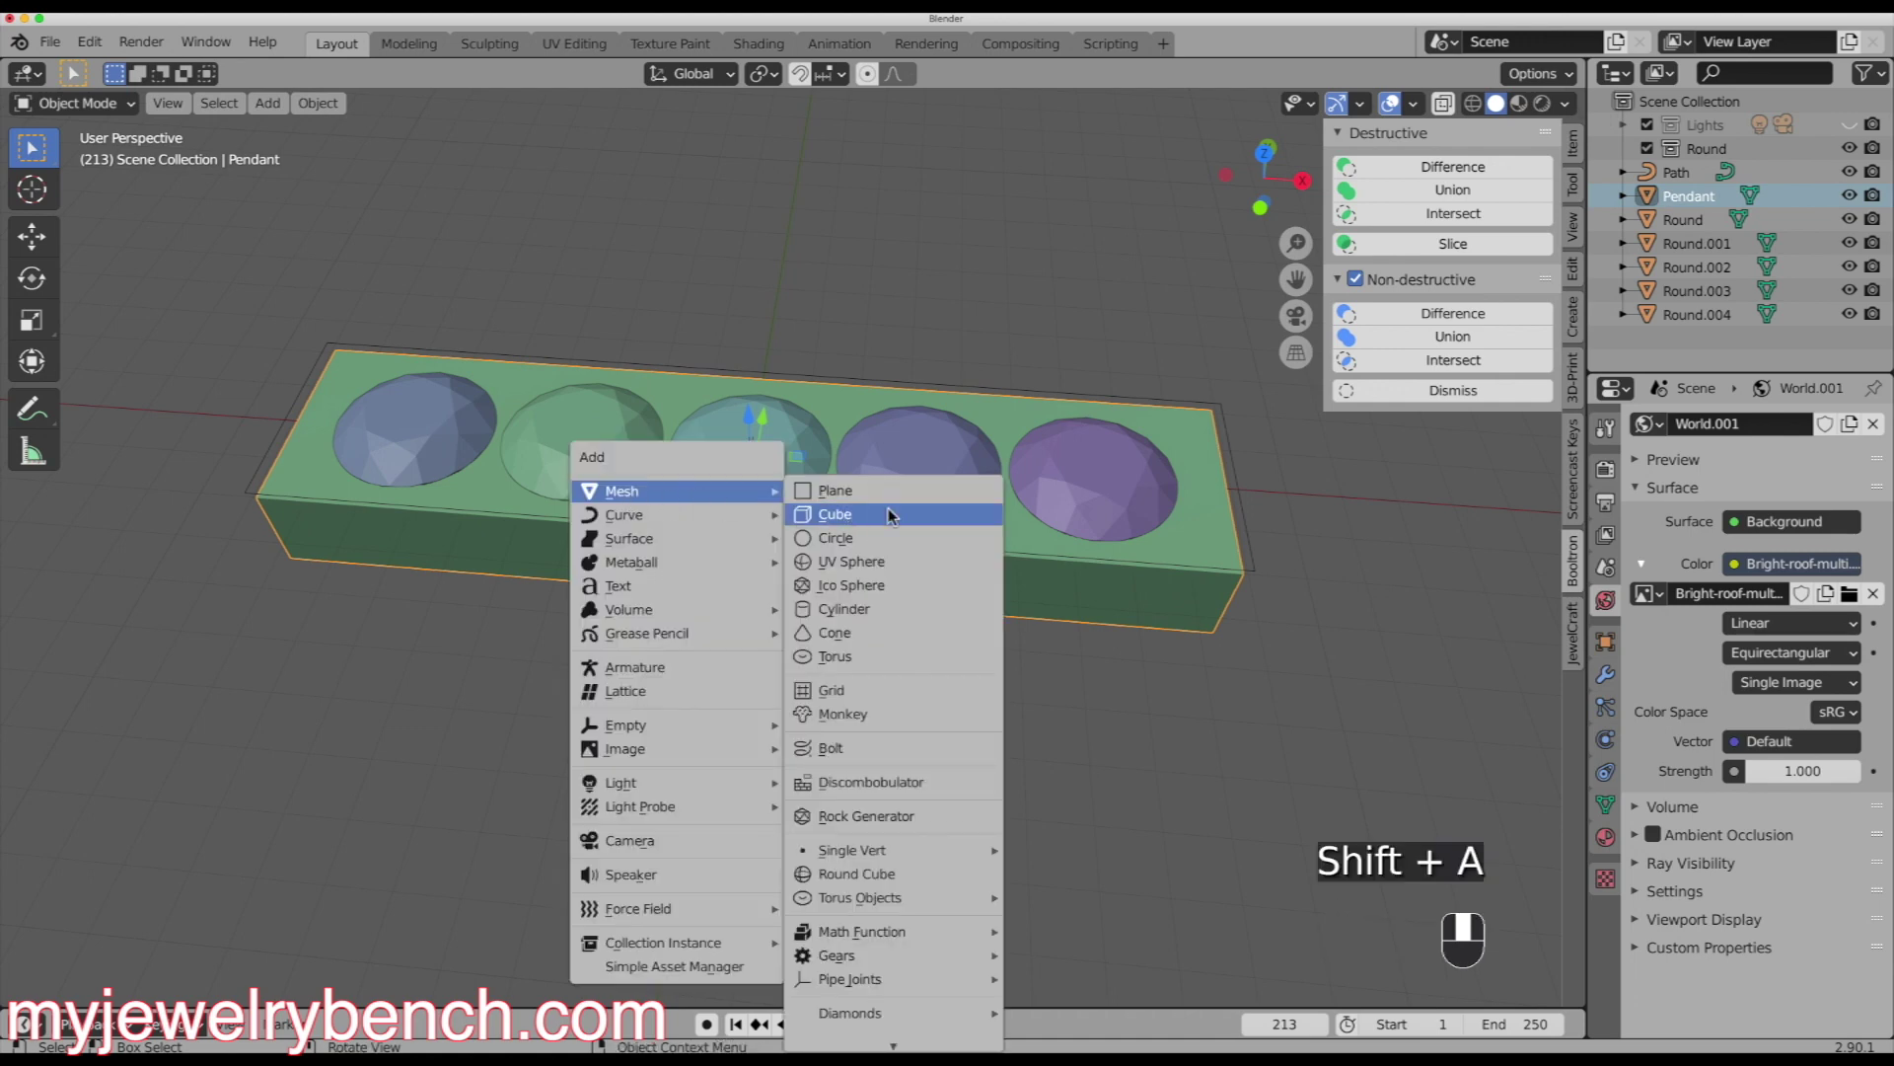
pyautogui.click(869, 567)
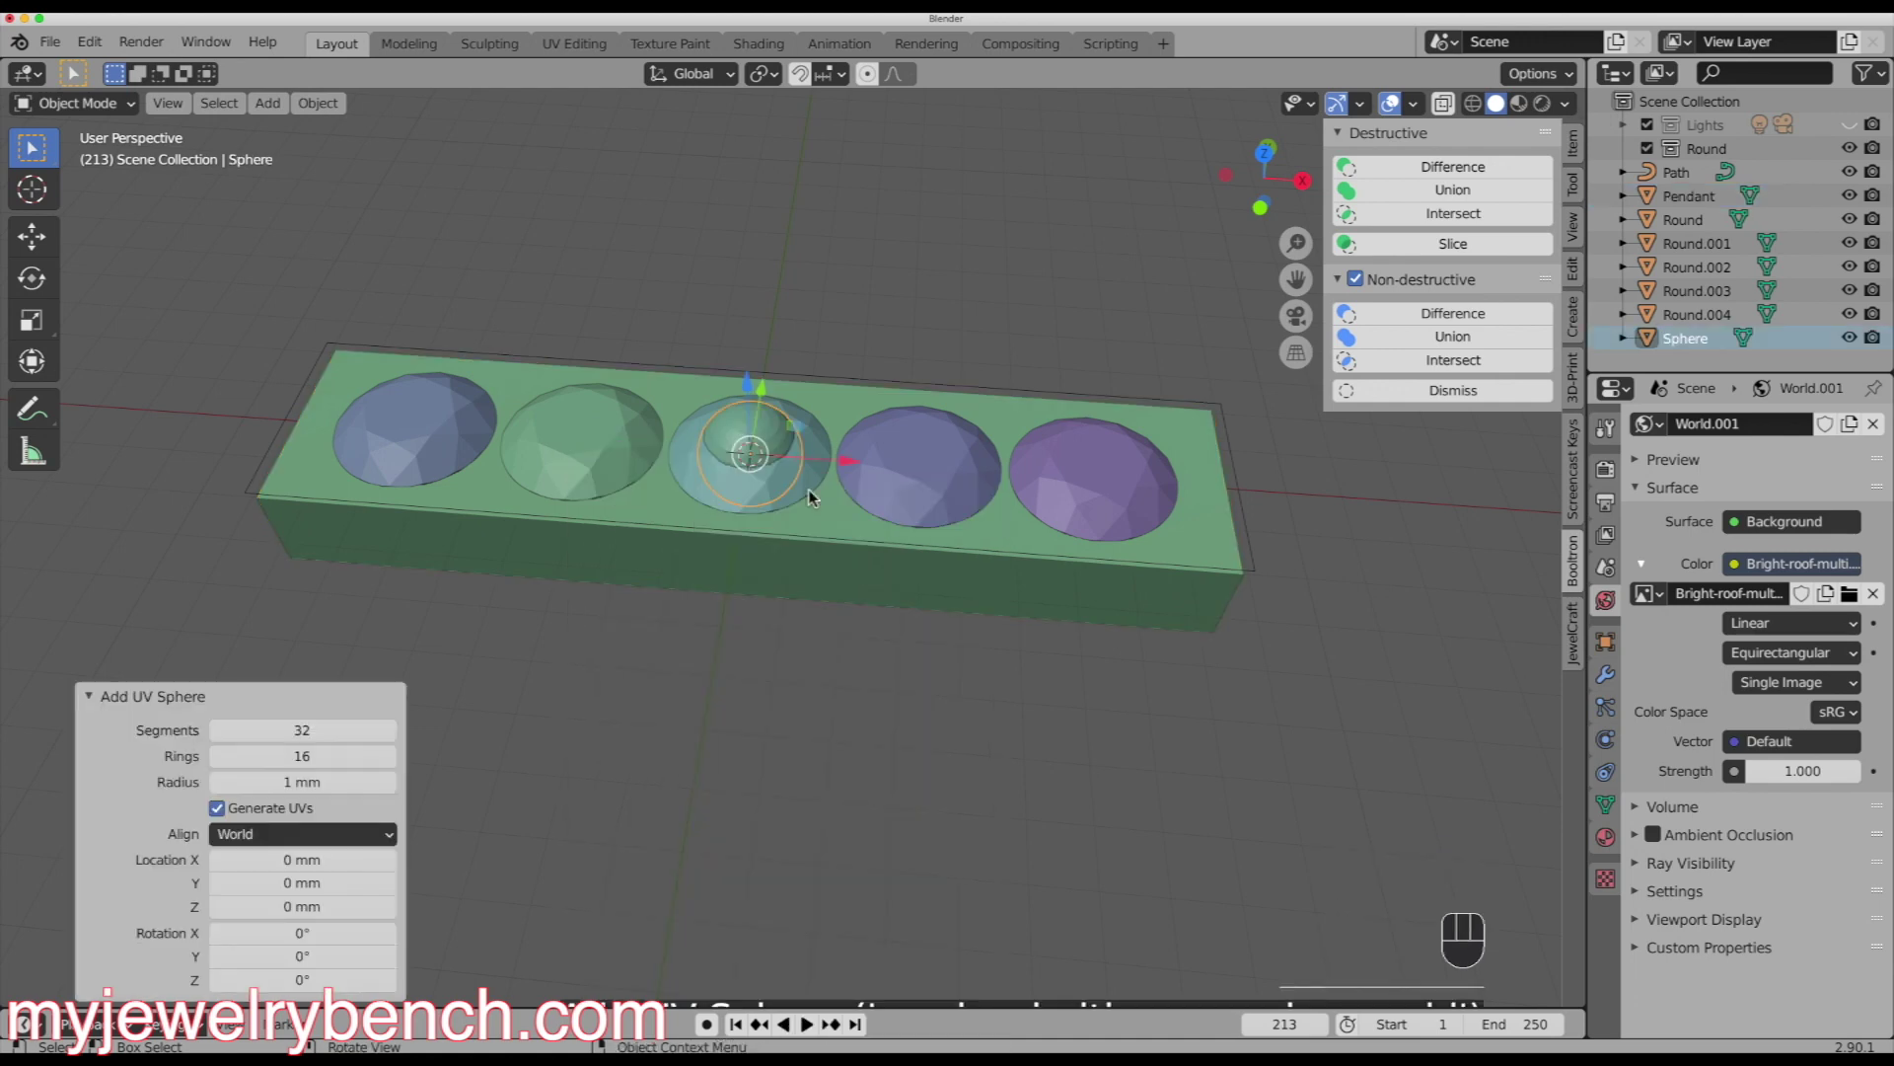
pyautogui.click(301, 756)
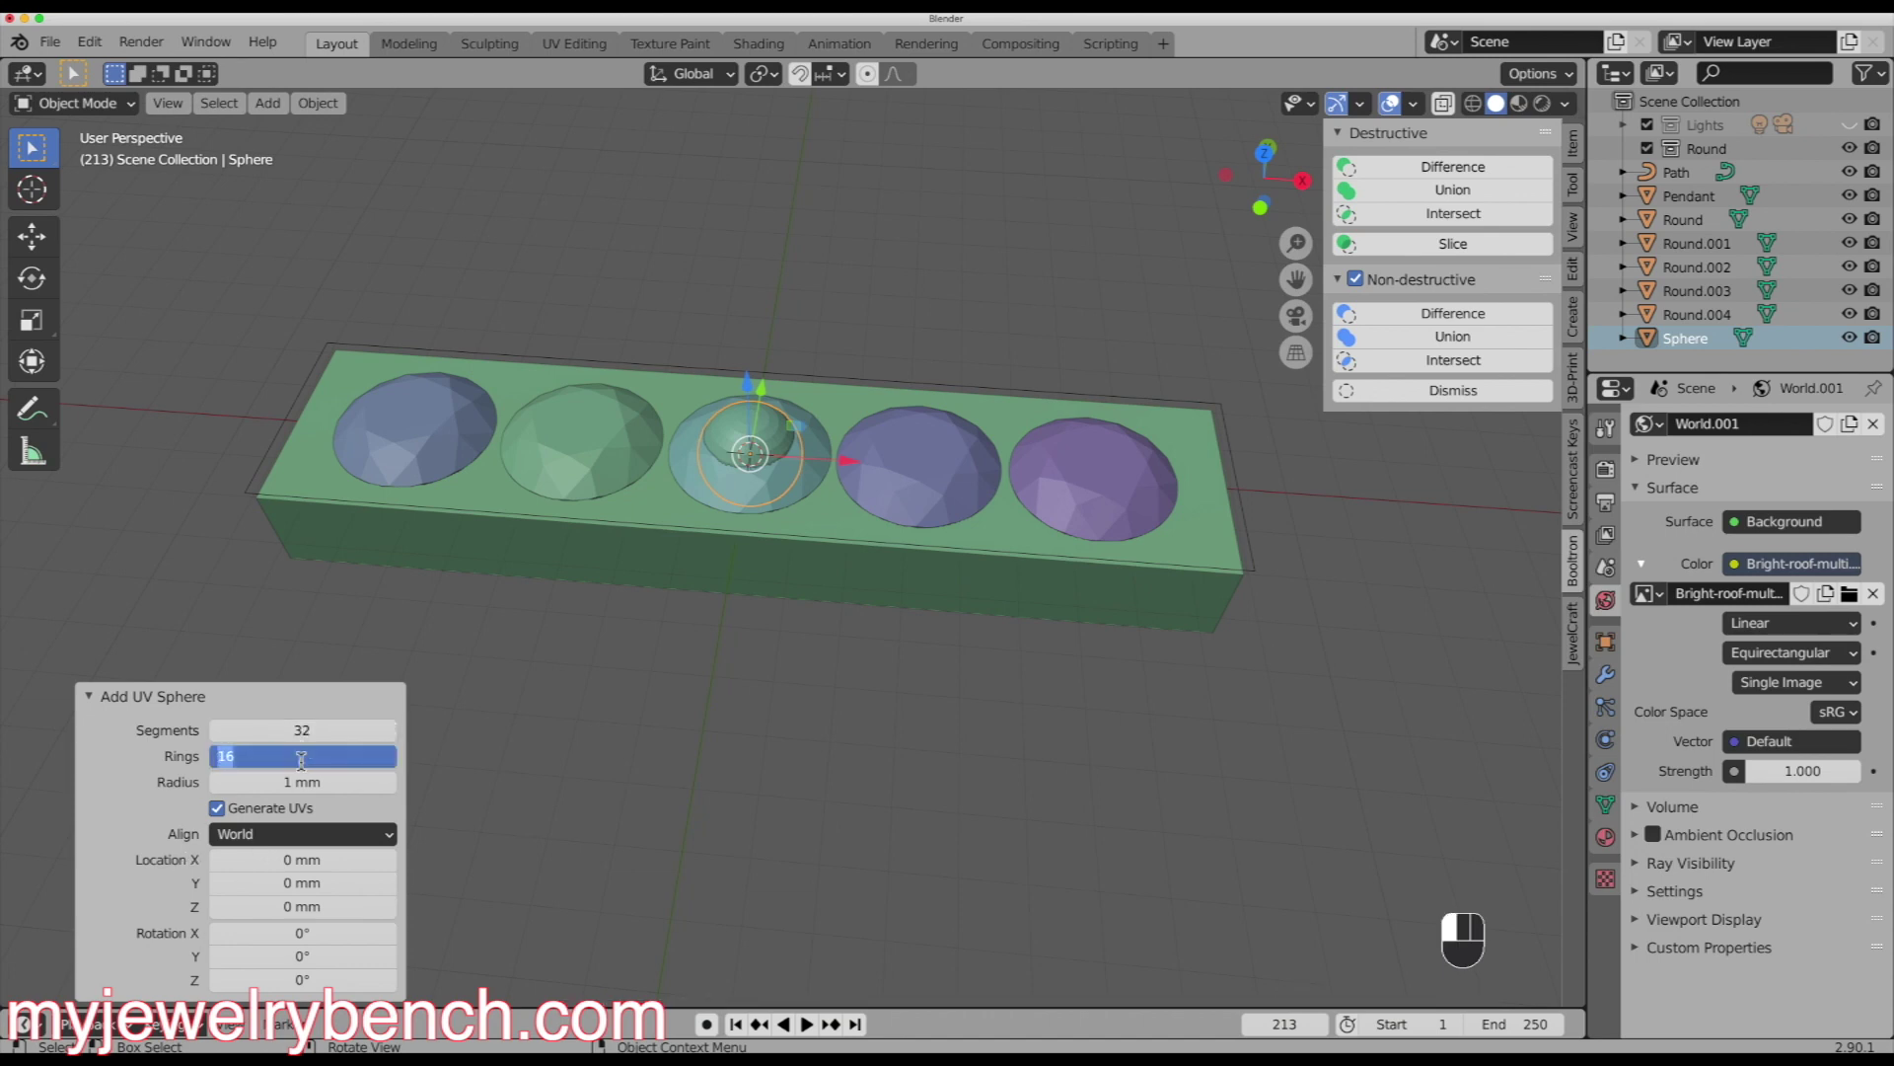
pyautogui.press('Return')
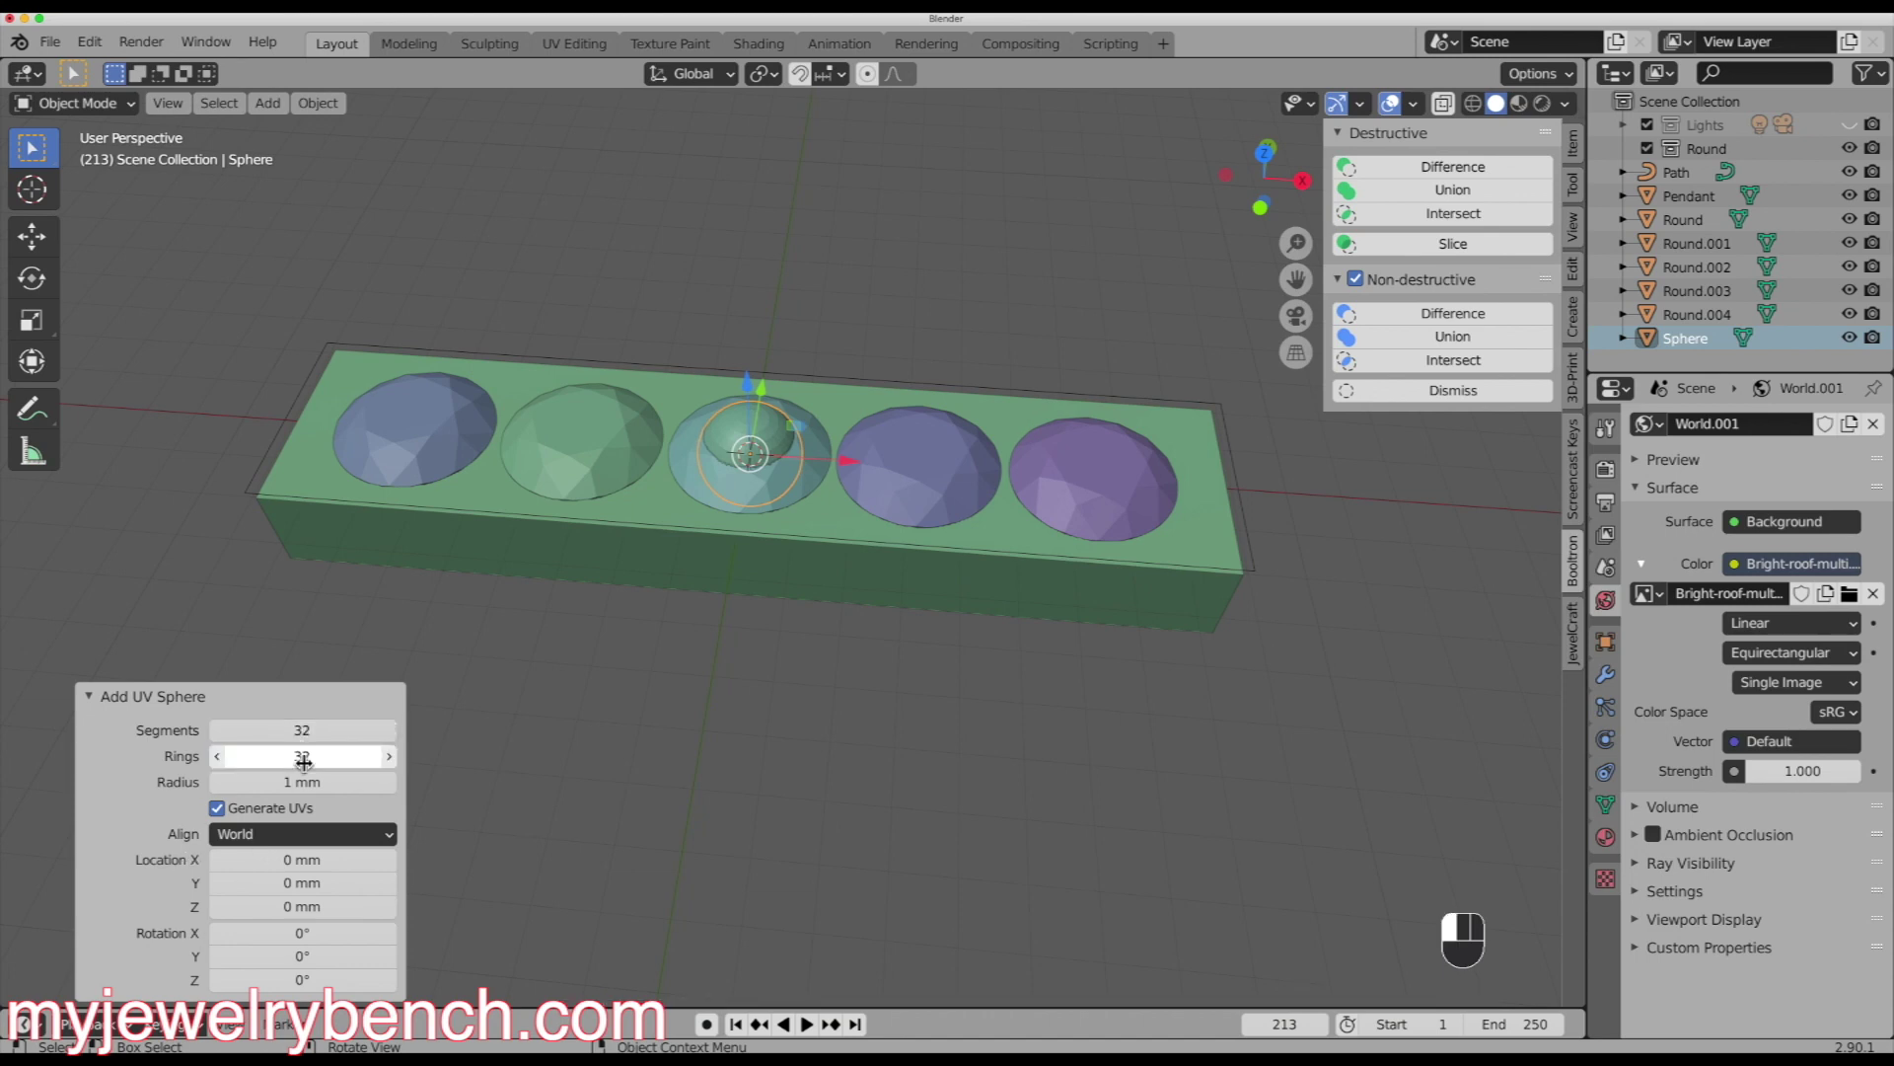
# - Raise the sphere by about 1.19 mm along Z and scale it uniformly to about 0.355
pyautogui.moveTo(747, 385); pyautogui.dragTo(753, 339)
pyautogui.moveTo(753, 339); pyautogui.dragTo(801, 327, button='middle')
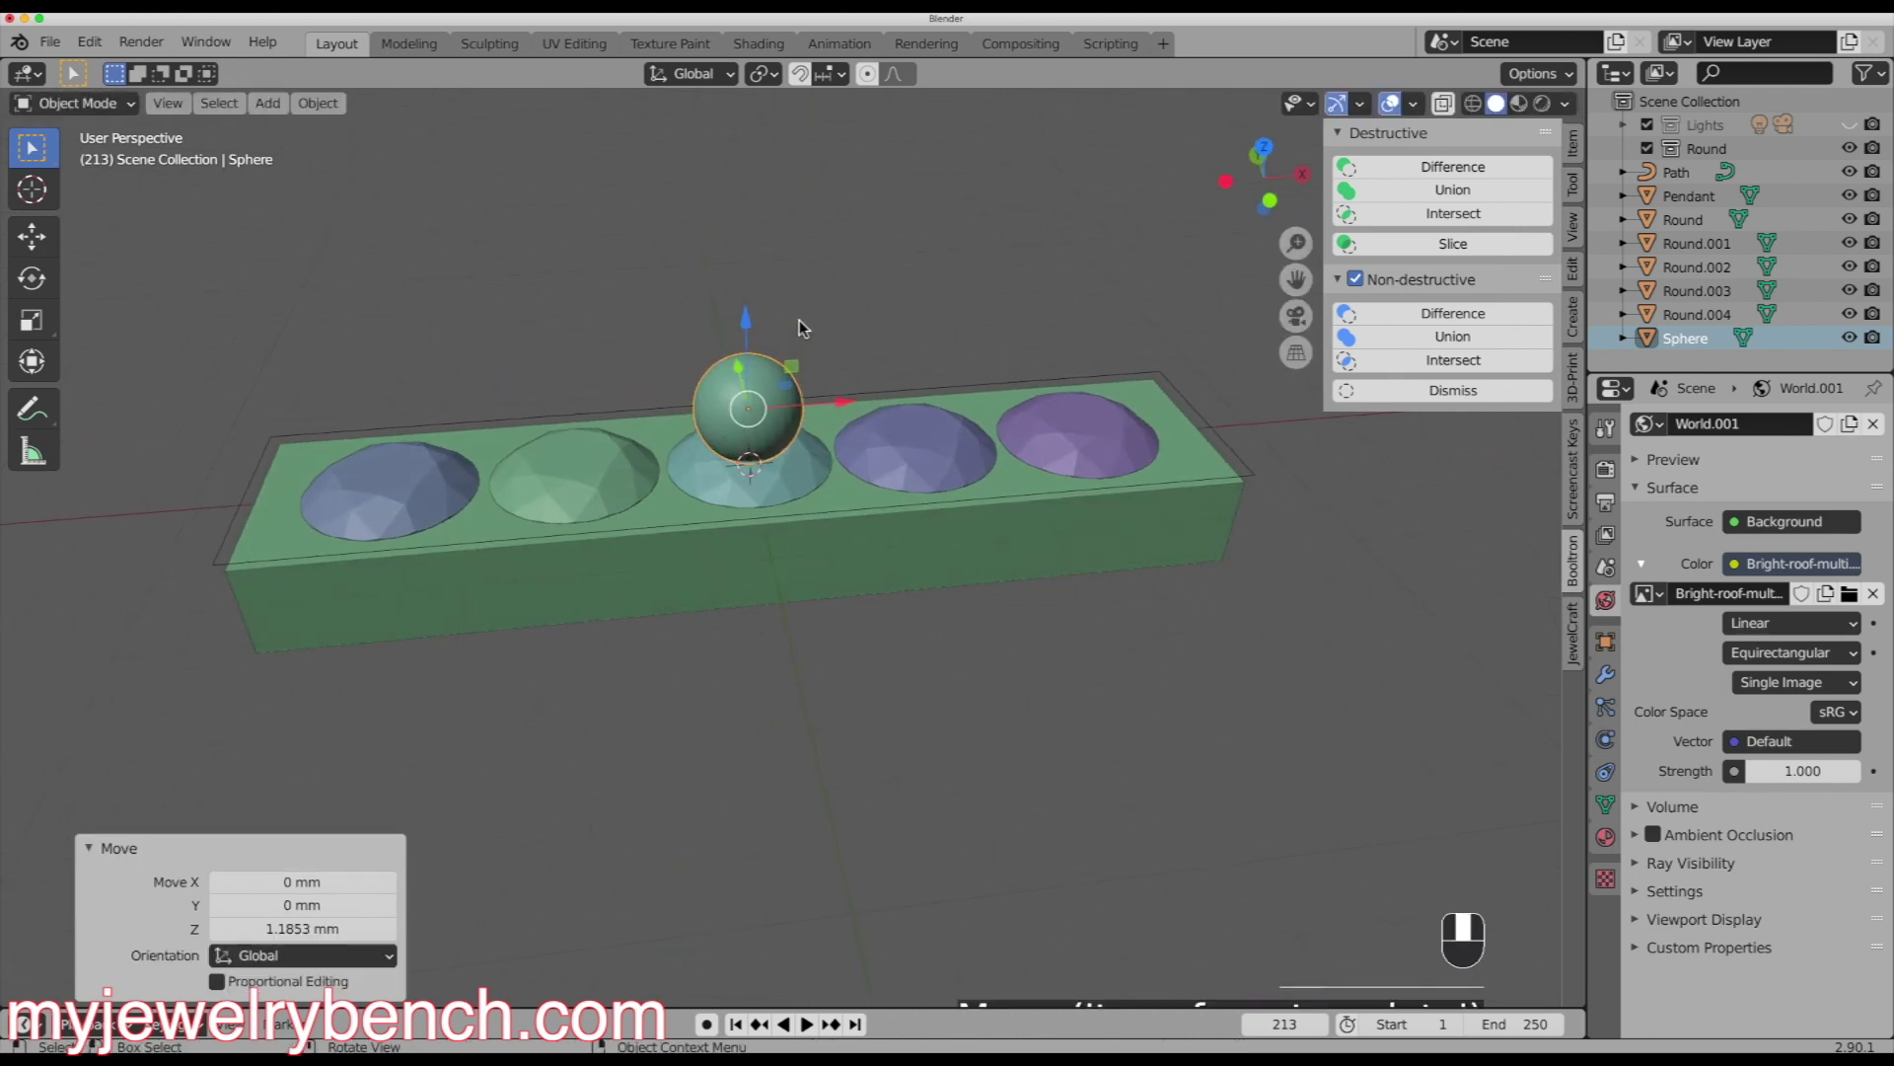
pyautogui.press('s')
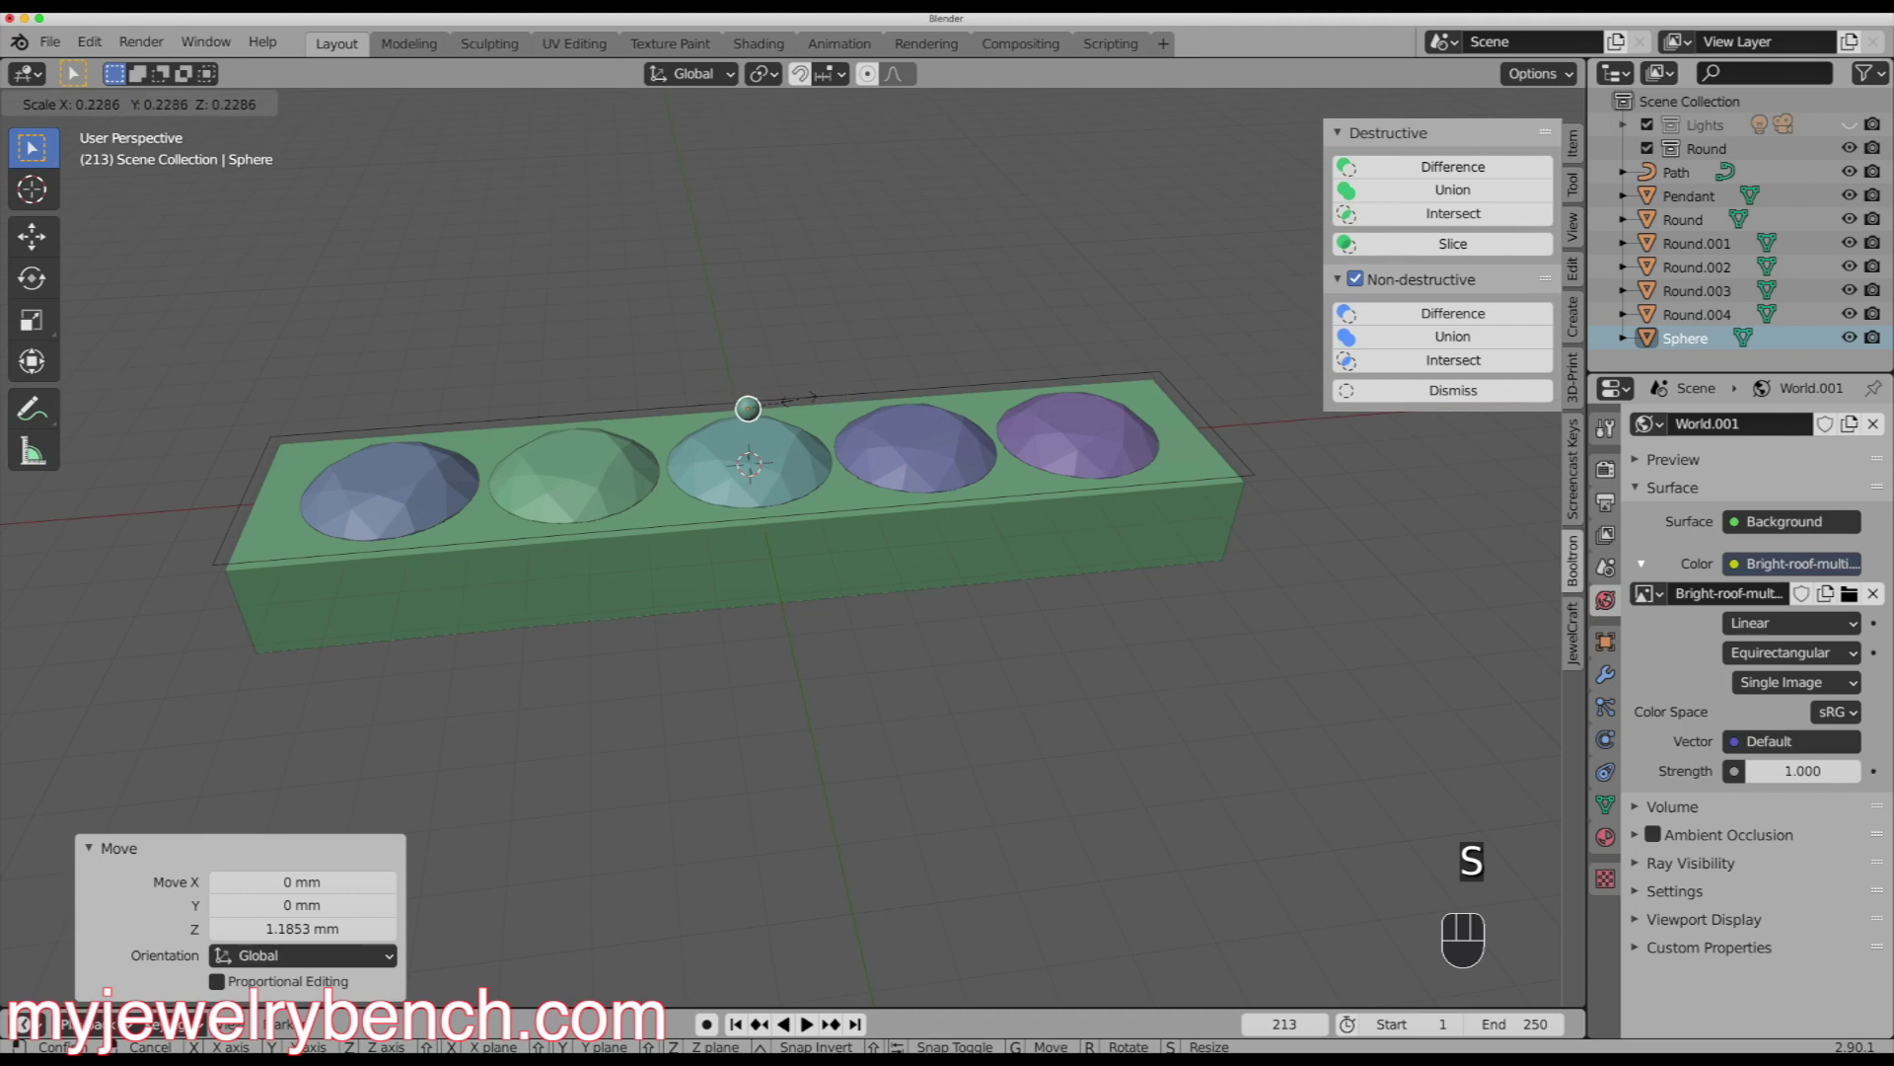
pyautogui.click(829, 411)
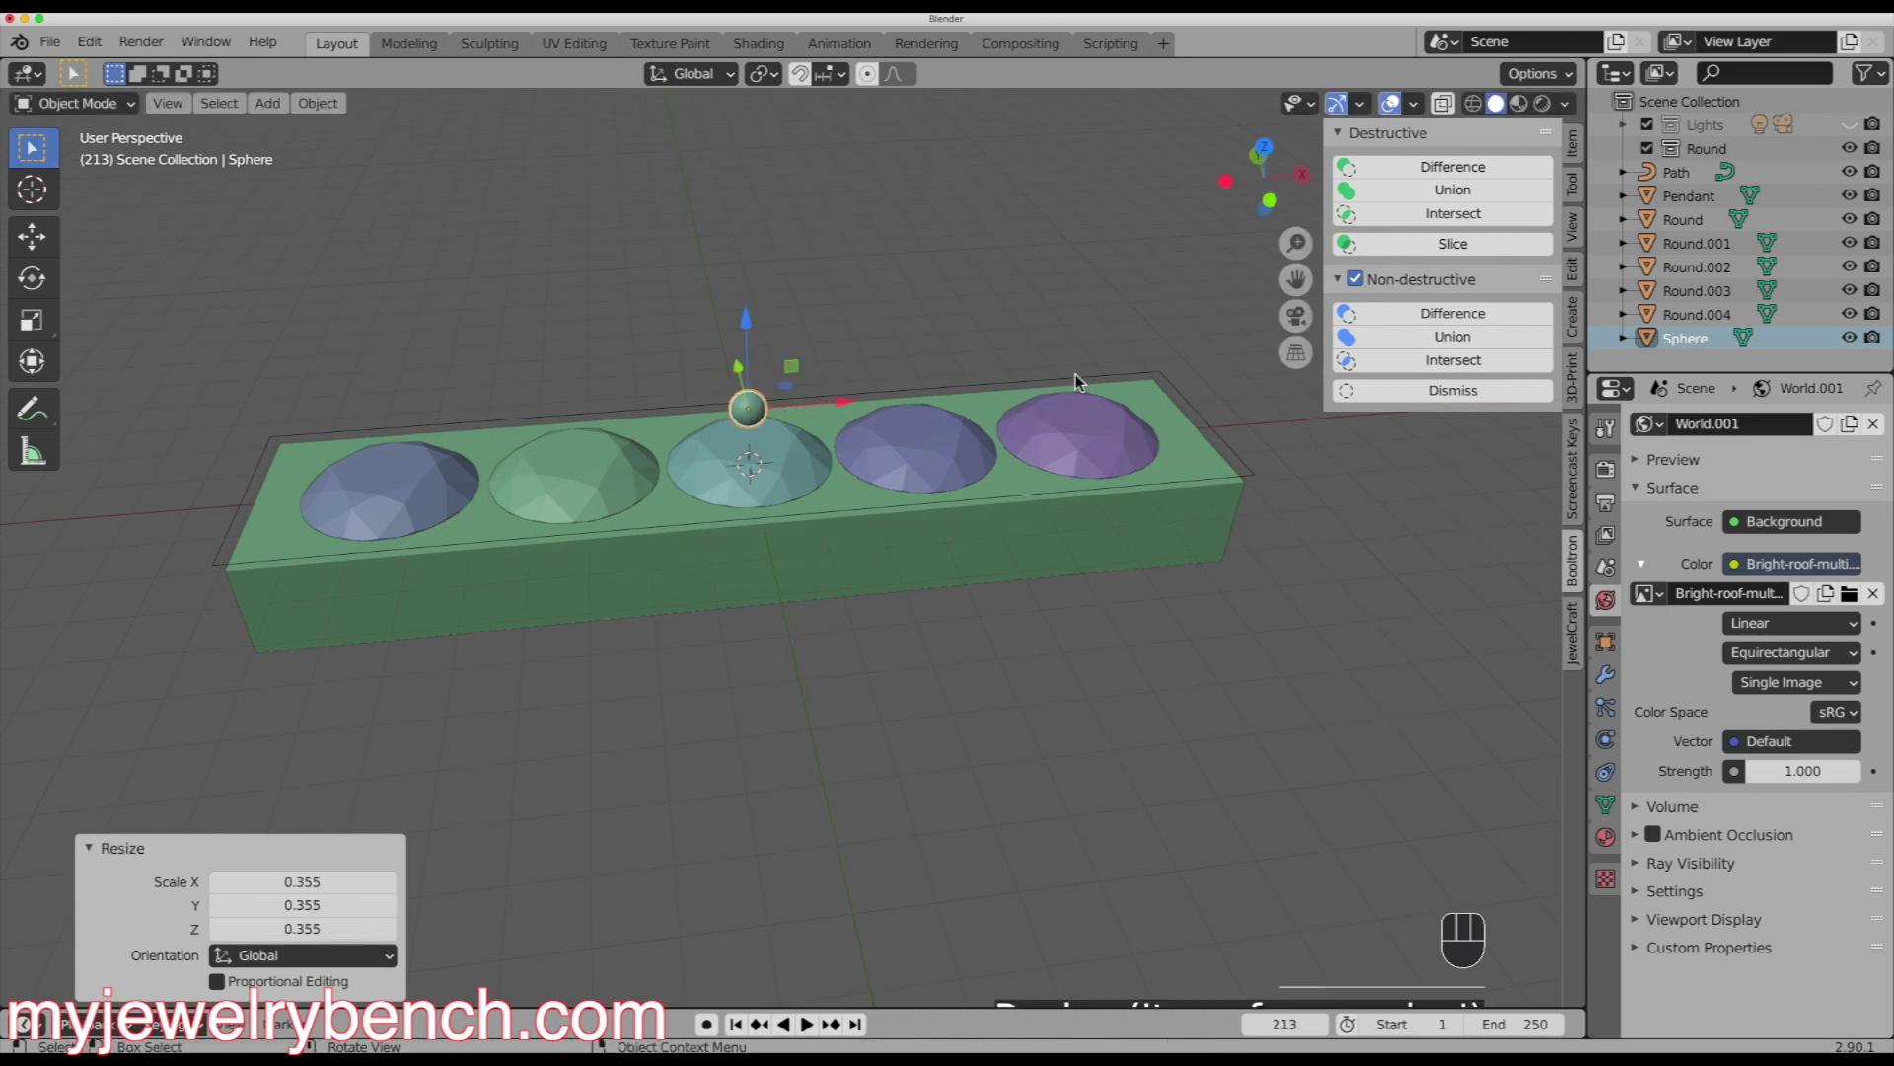
# - Distribute 17 copies of the small sphere along the Path curve using Distribute on Curve
pyautogui.moveTo(748, 410); pyautogui.dragTo(738, 502, button='middle')
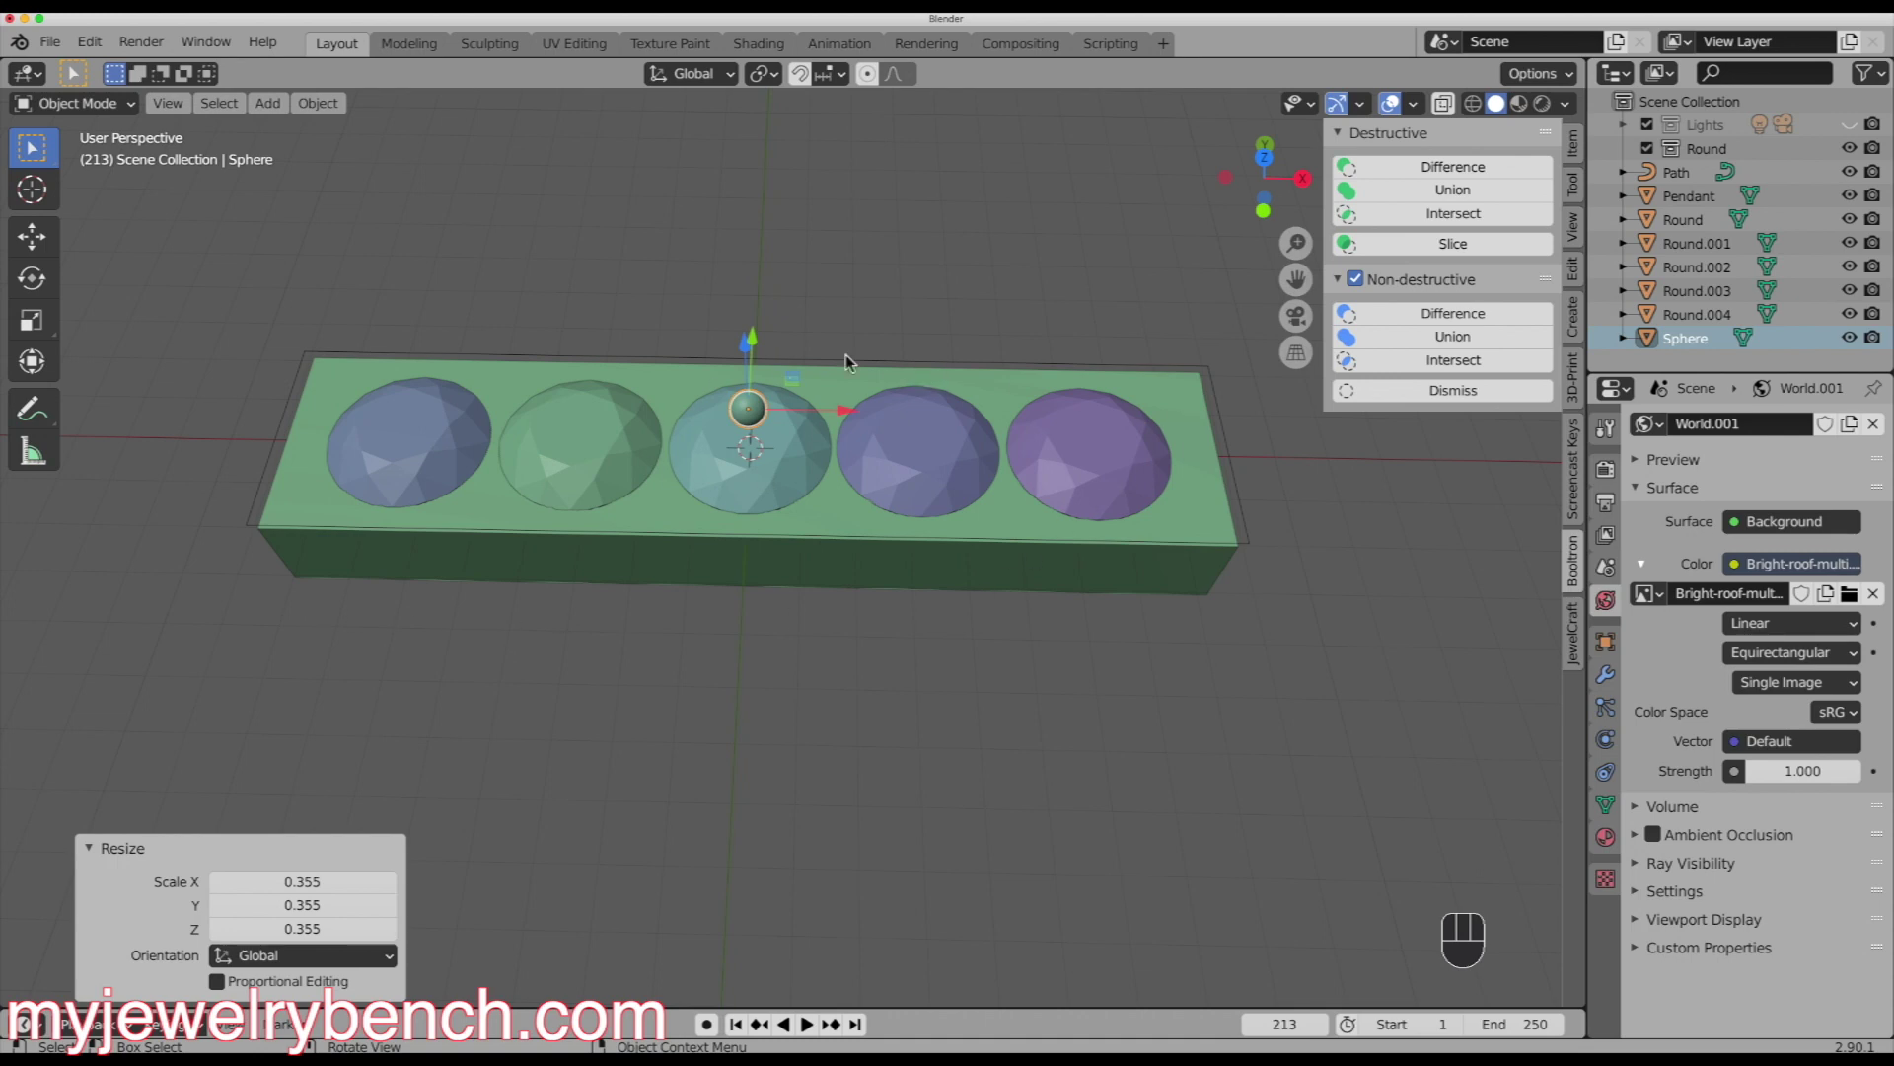
pyautogui.scroll(3, 756, 426)
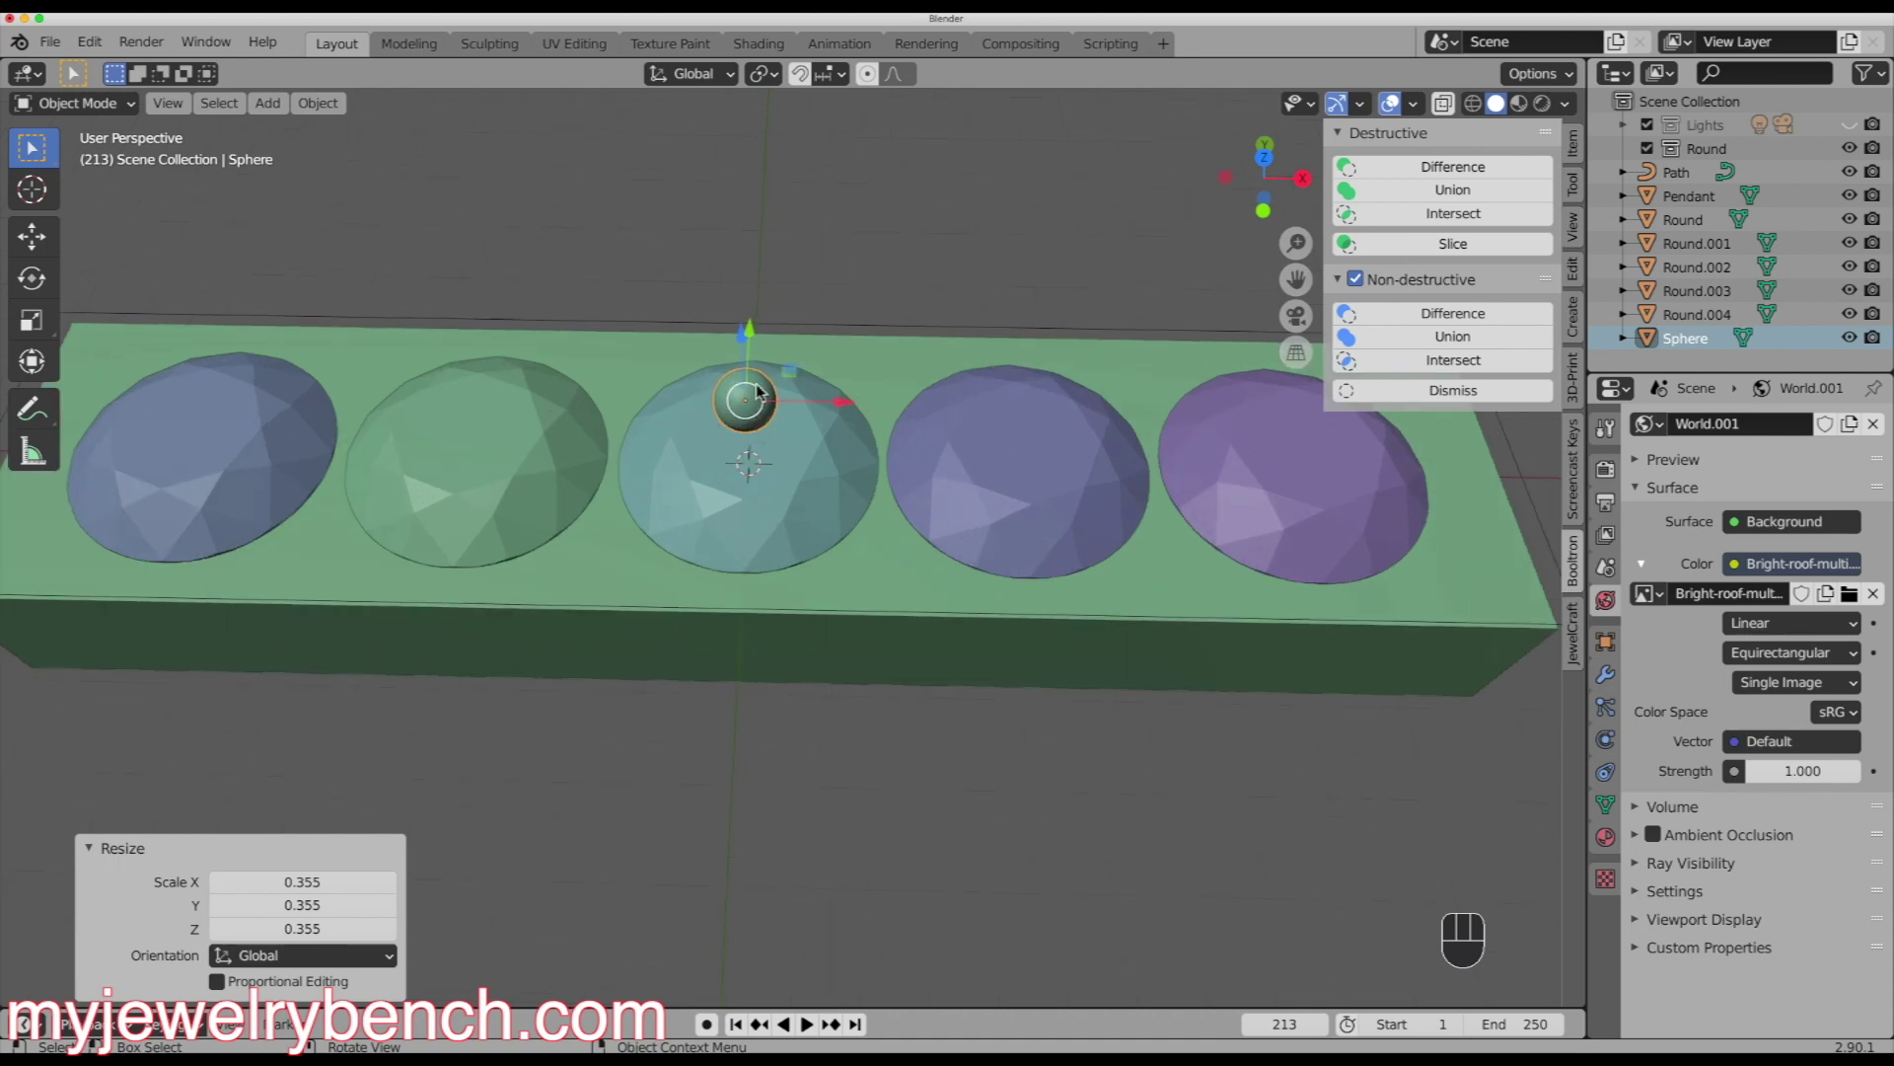
pyautogui.scroll(-3, 725, 407)
pyautogui.moveTo(725, 407)
pyautogui.mouseDown(button='middle')
pyautogui.moveTo(684, 392)
pyautogui.moveTo(707, 424)
pyautogui.mouseUp(button='middle')
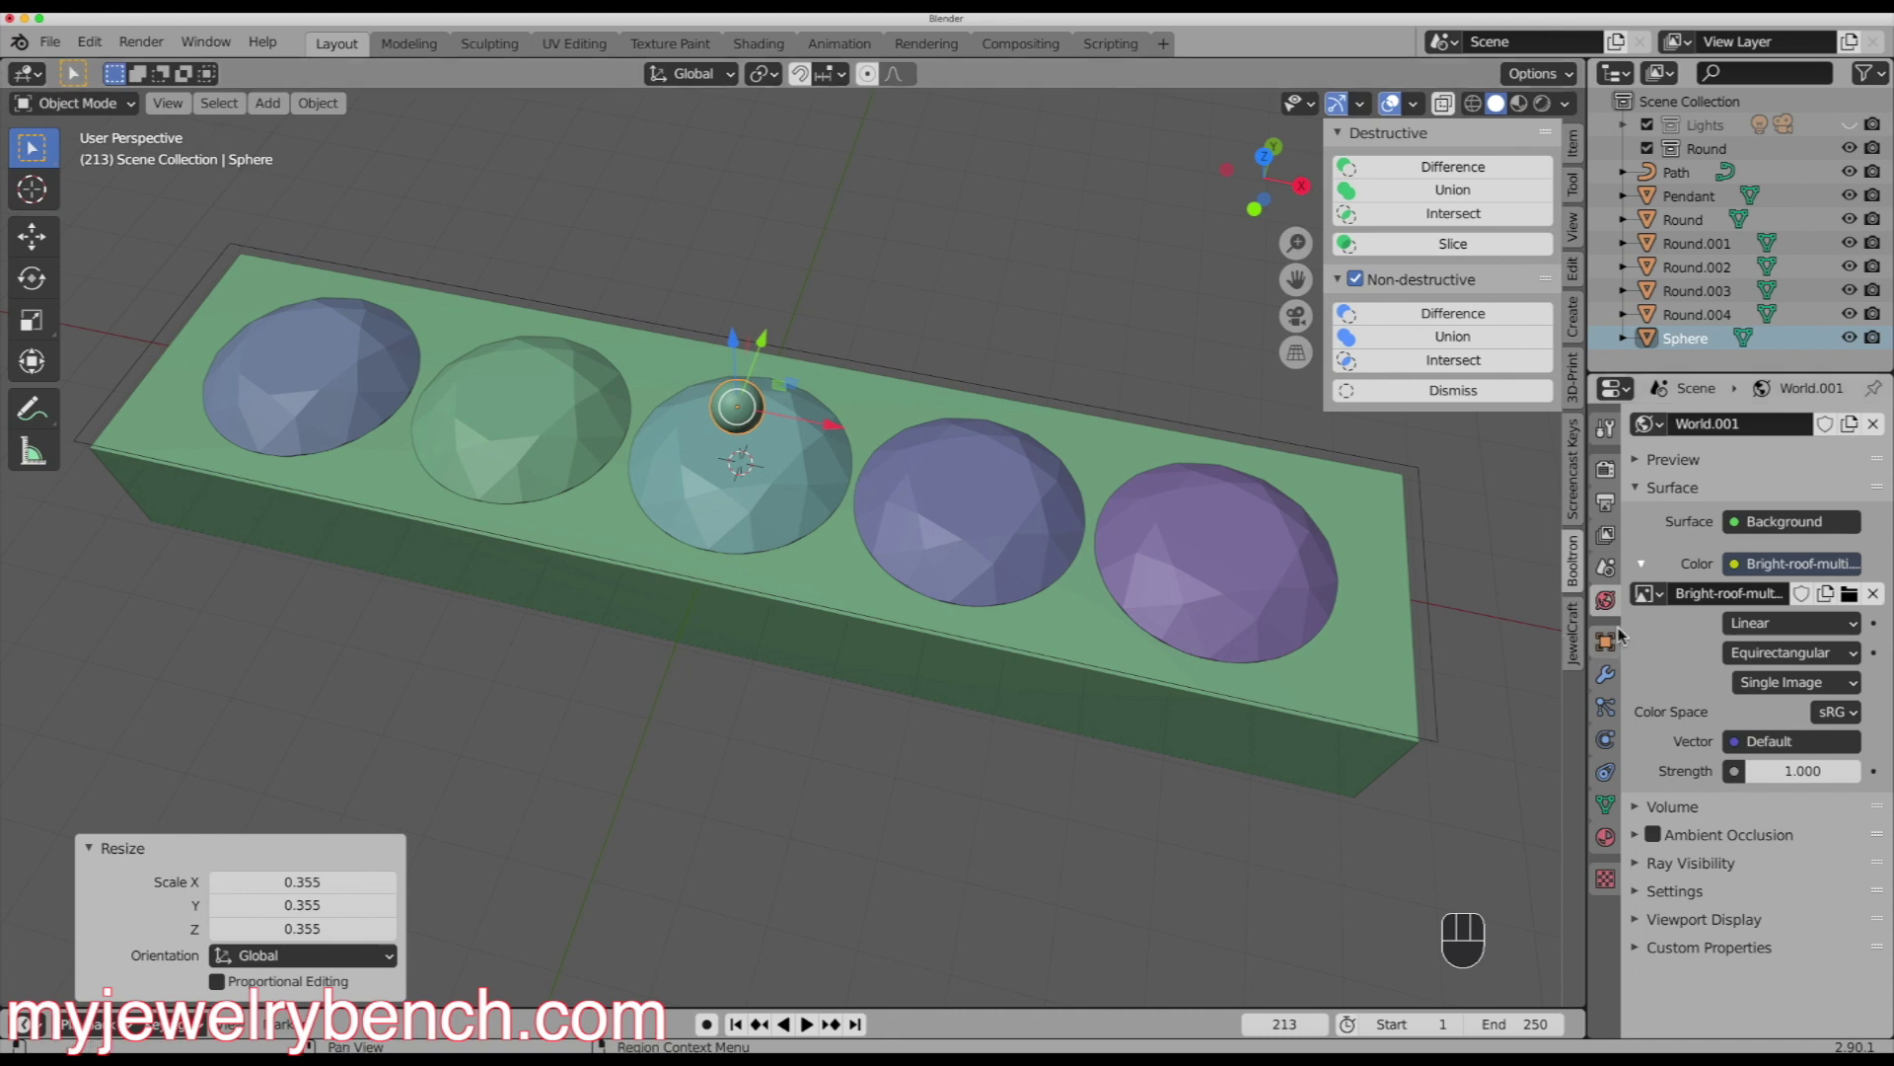
pyautogui.keyDown('shift'); pyautogui.click(1422, 535); pyautogui.keyUp('shift')
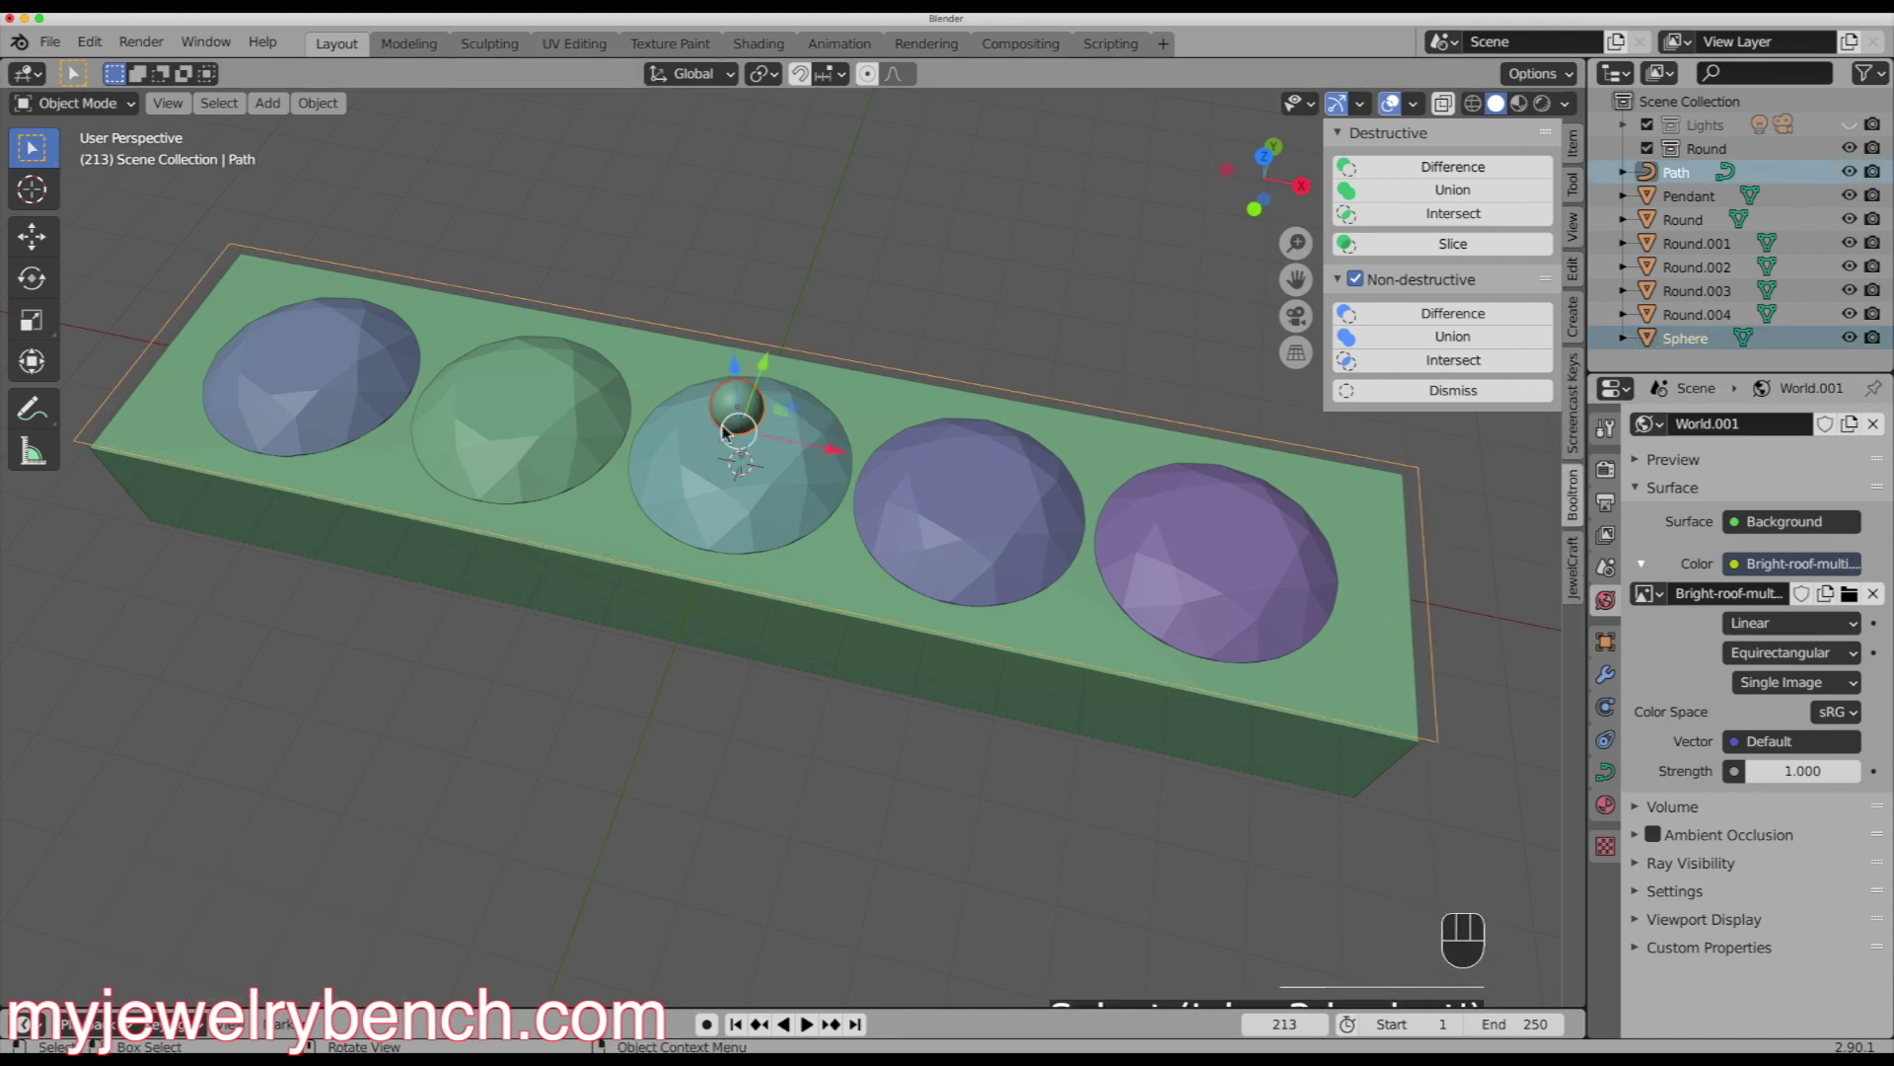
pyautogui.click(1570, 571)
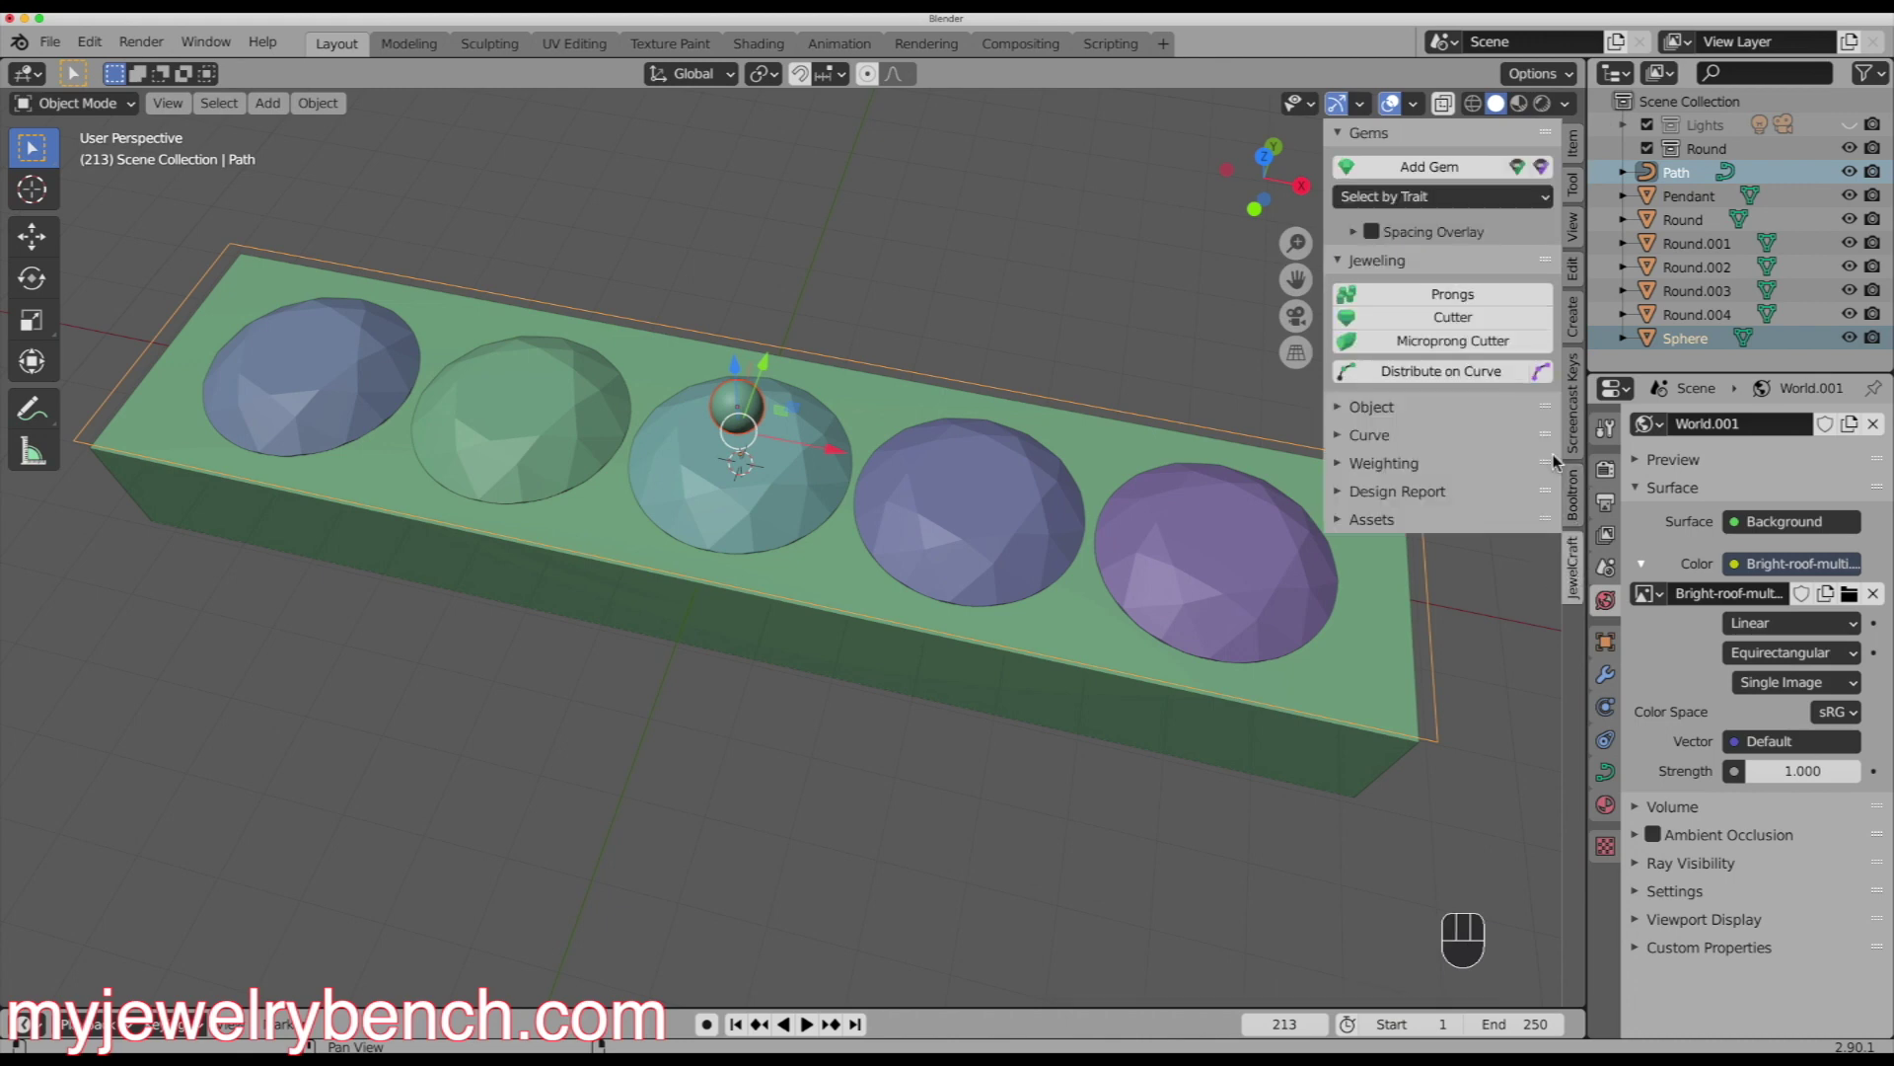
pyautogui.click(1465, 373)
pyautogui.moveTo(483, 642); pyautogui.dragTo(535, 600, button='middle')
pyautogui.moveTo(209, 658); pyautogui.dragTo(212, 659)
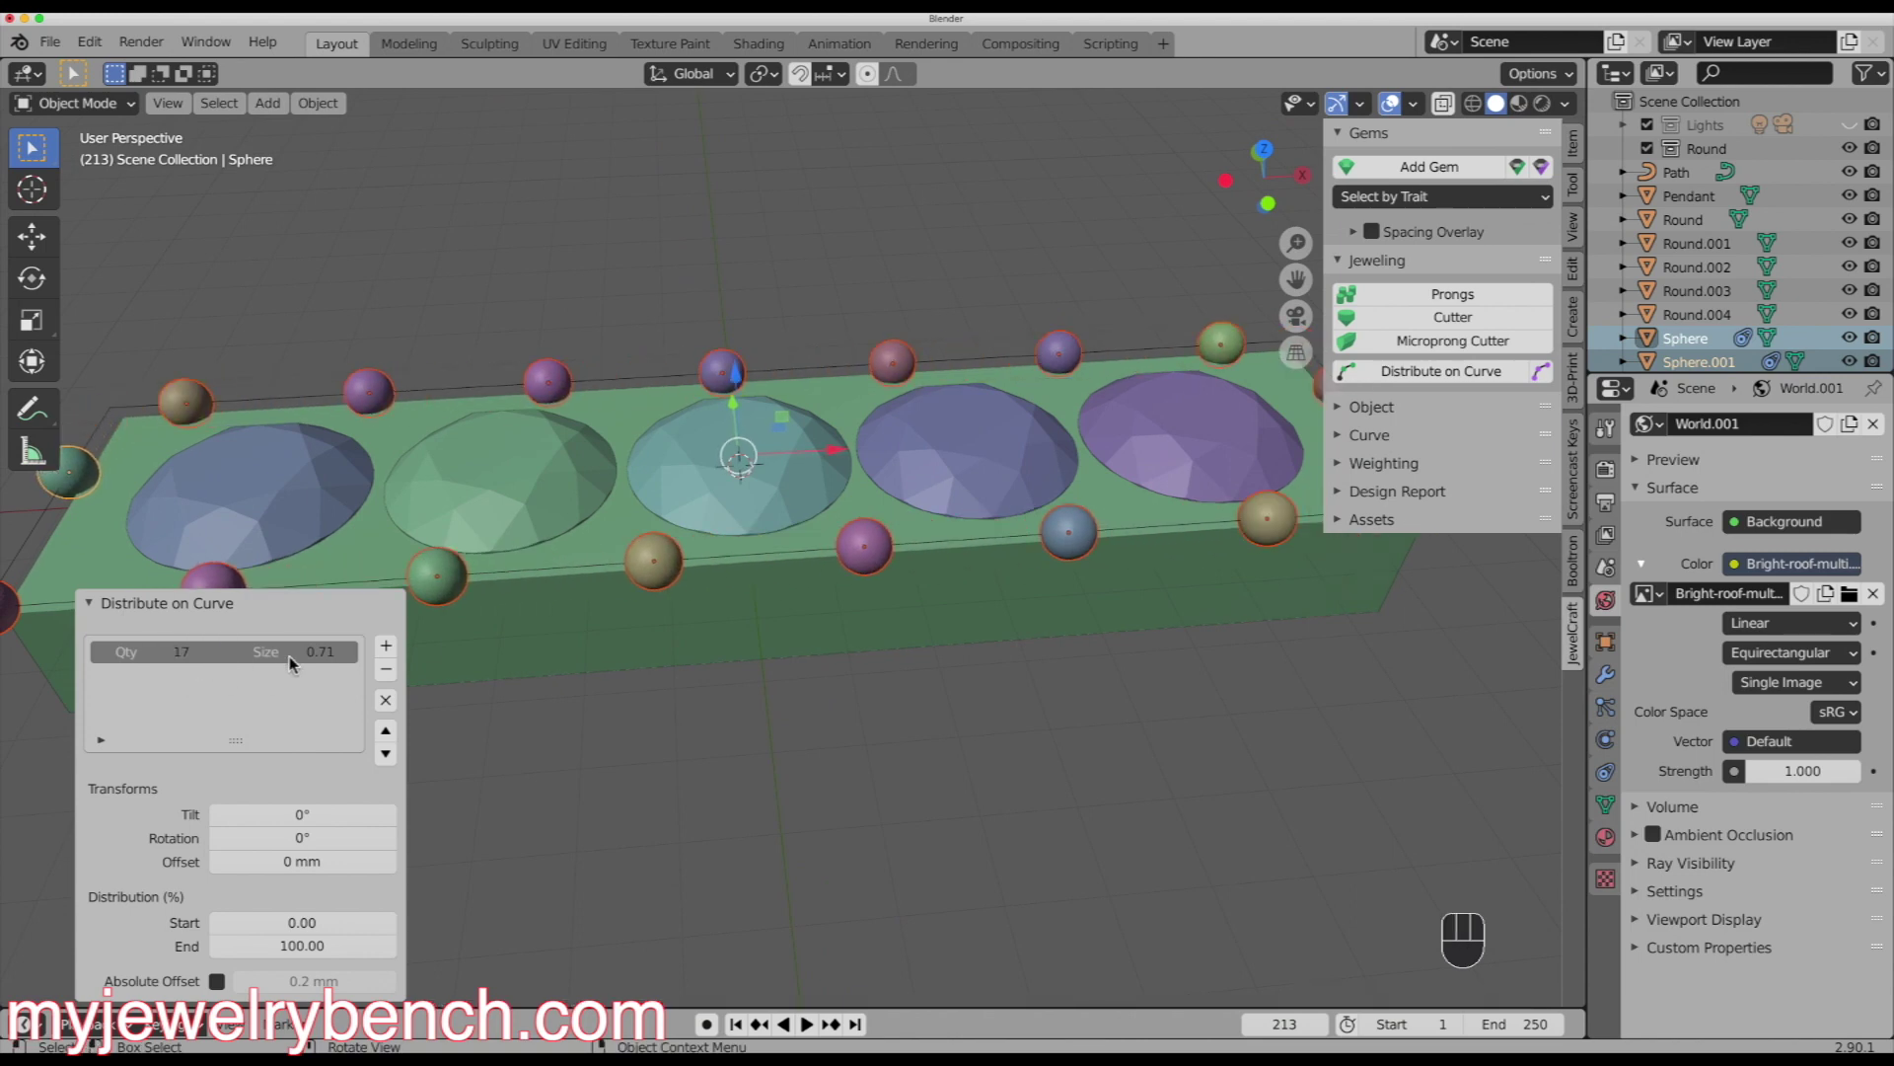
# - Look at the pendant from the top and raise the quantity of distributed spheres to 40
pyautogui.scroll(-5, 610, 607)
pyautogui.press('KP_7')
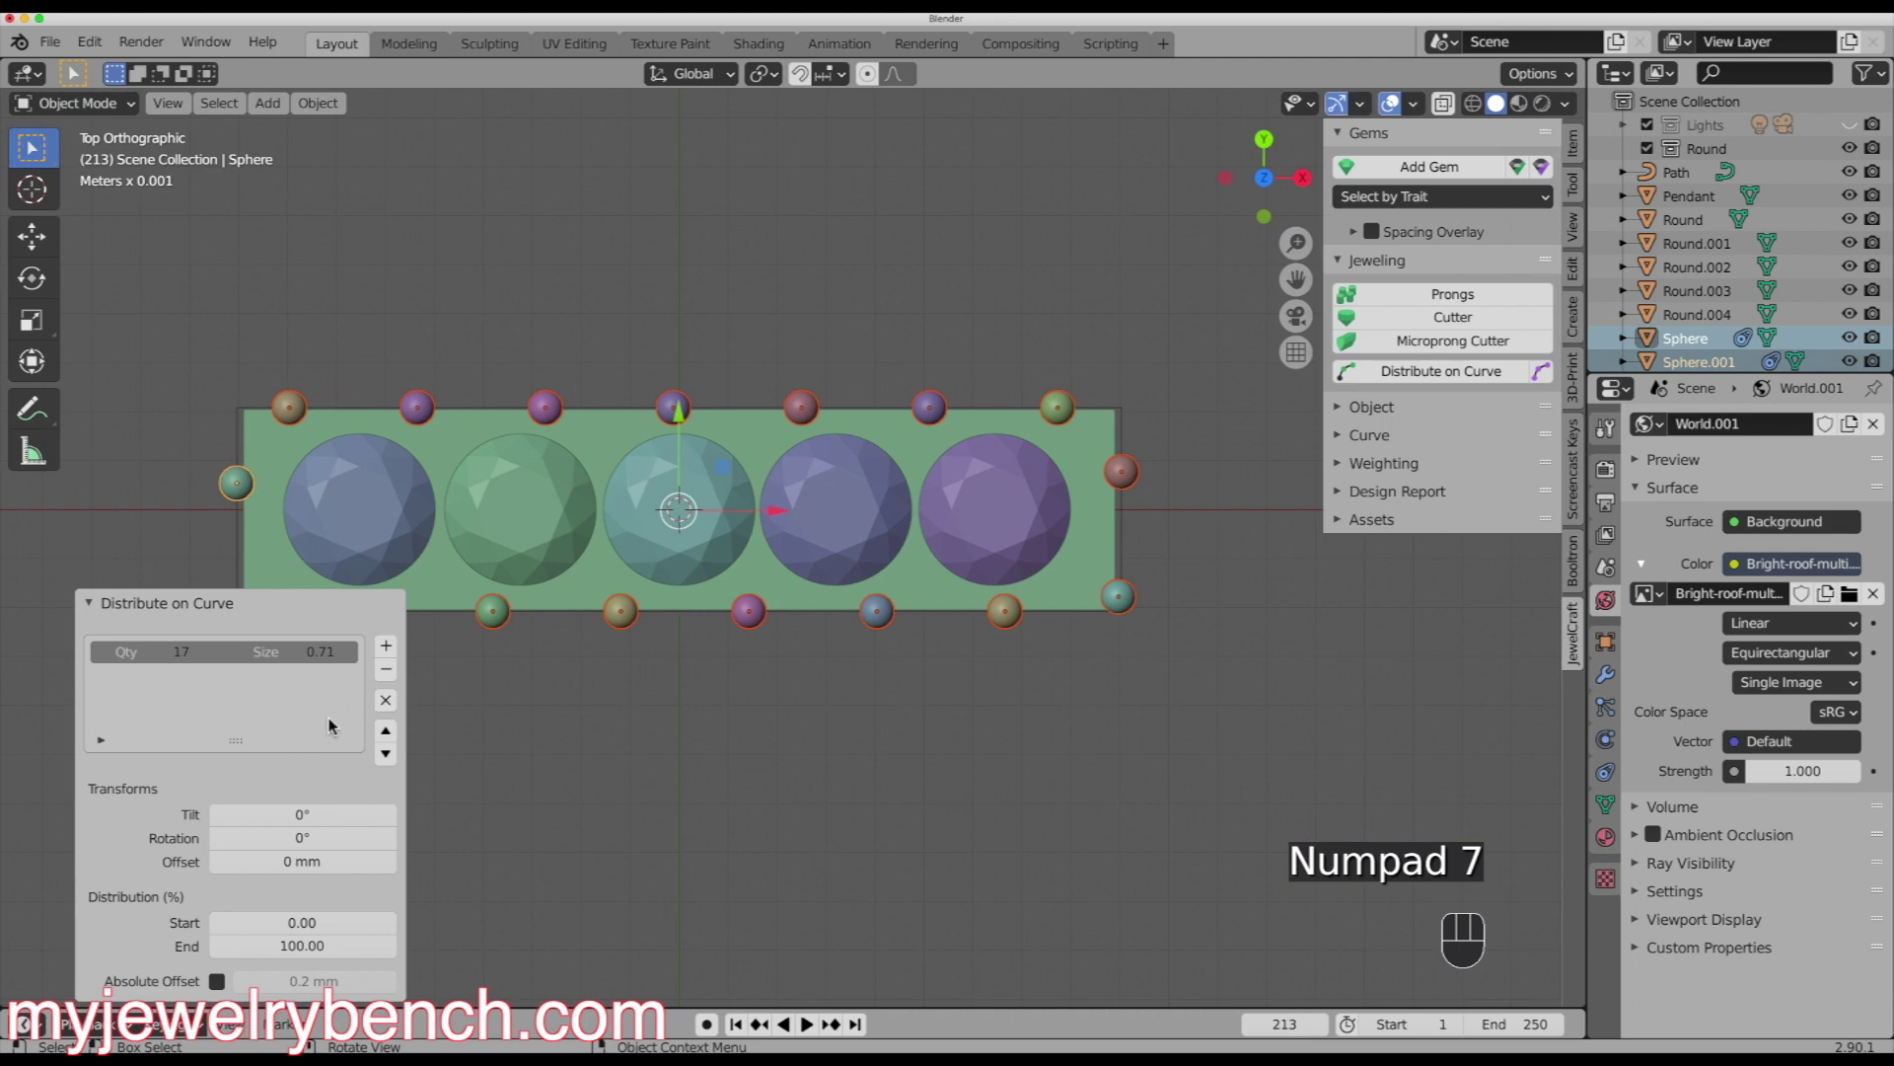
pyautogui.scroll(-1, 850, 436)
pyautogui.scroll(2, 588, 681)
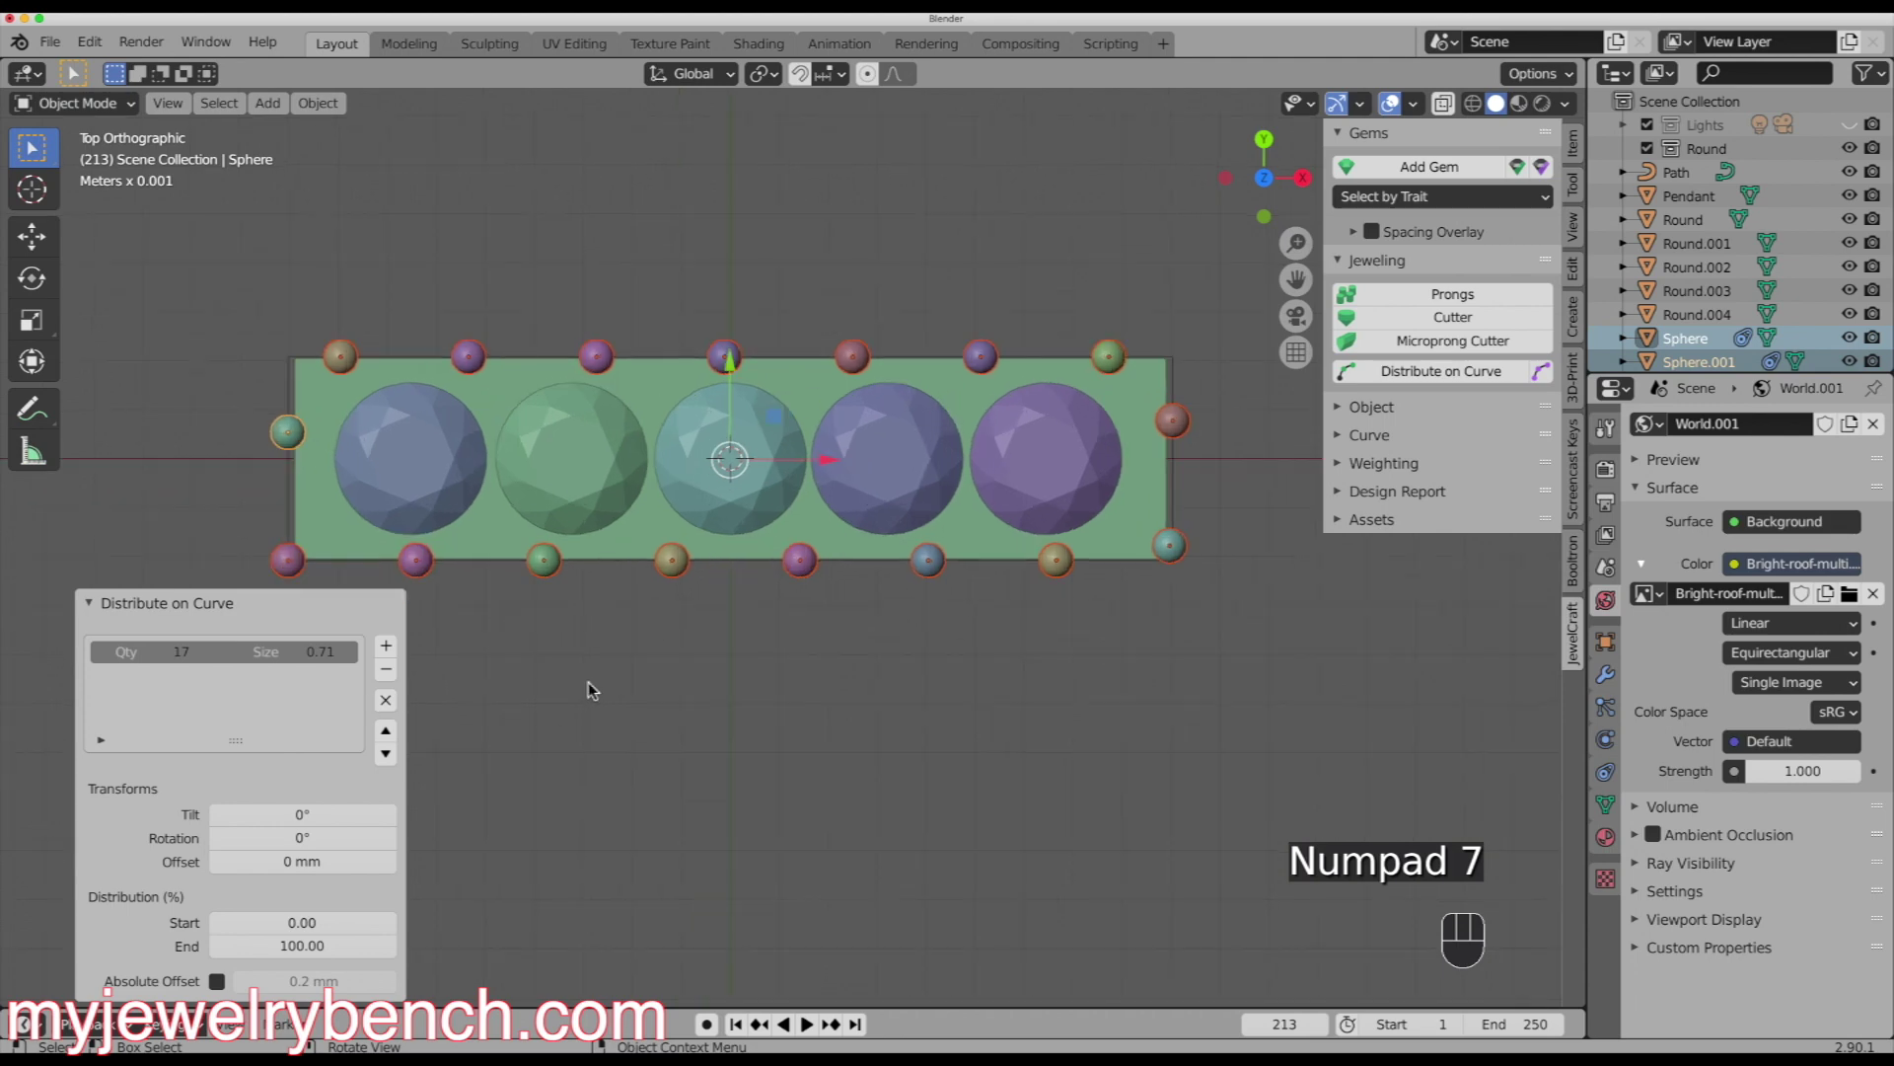
pyautogui.moveTo(213, 654); pyautogui.dragTo(401, 653)
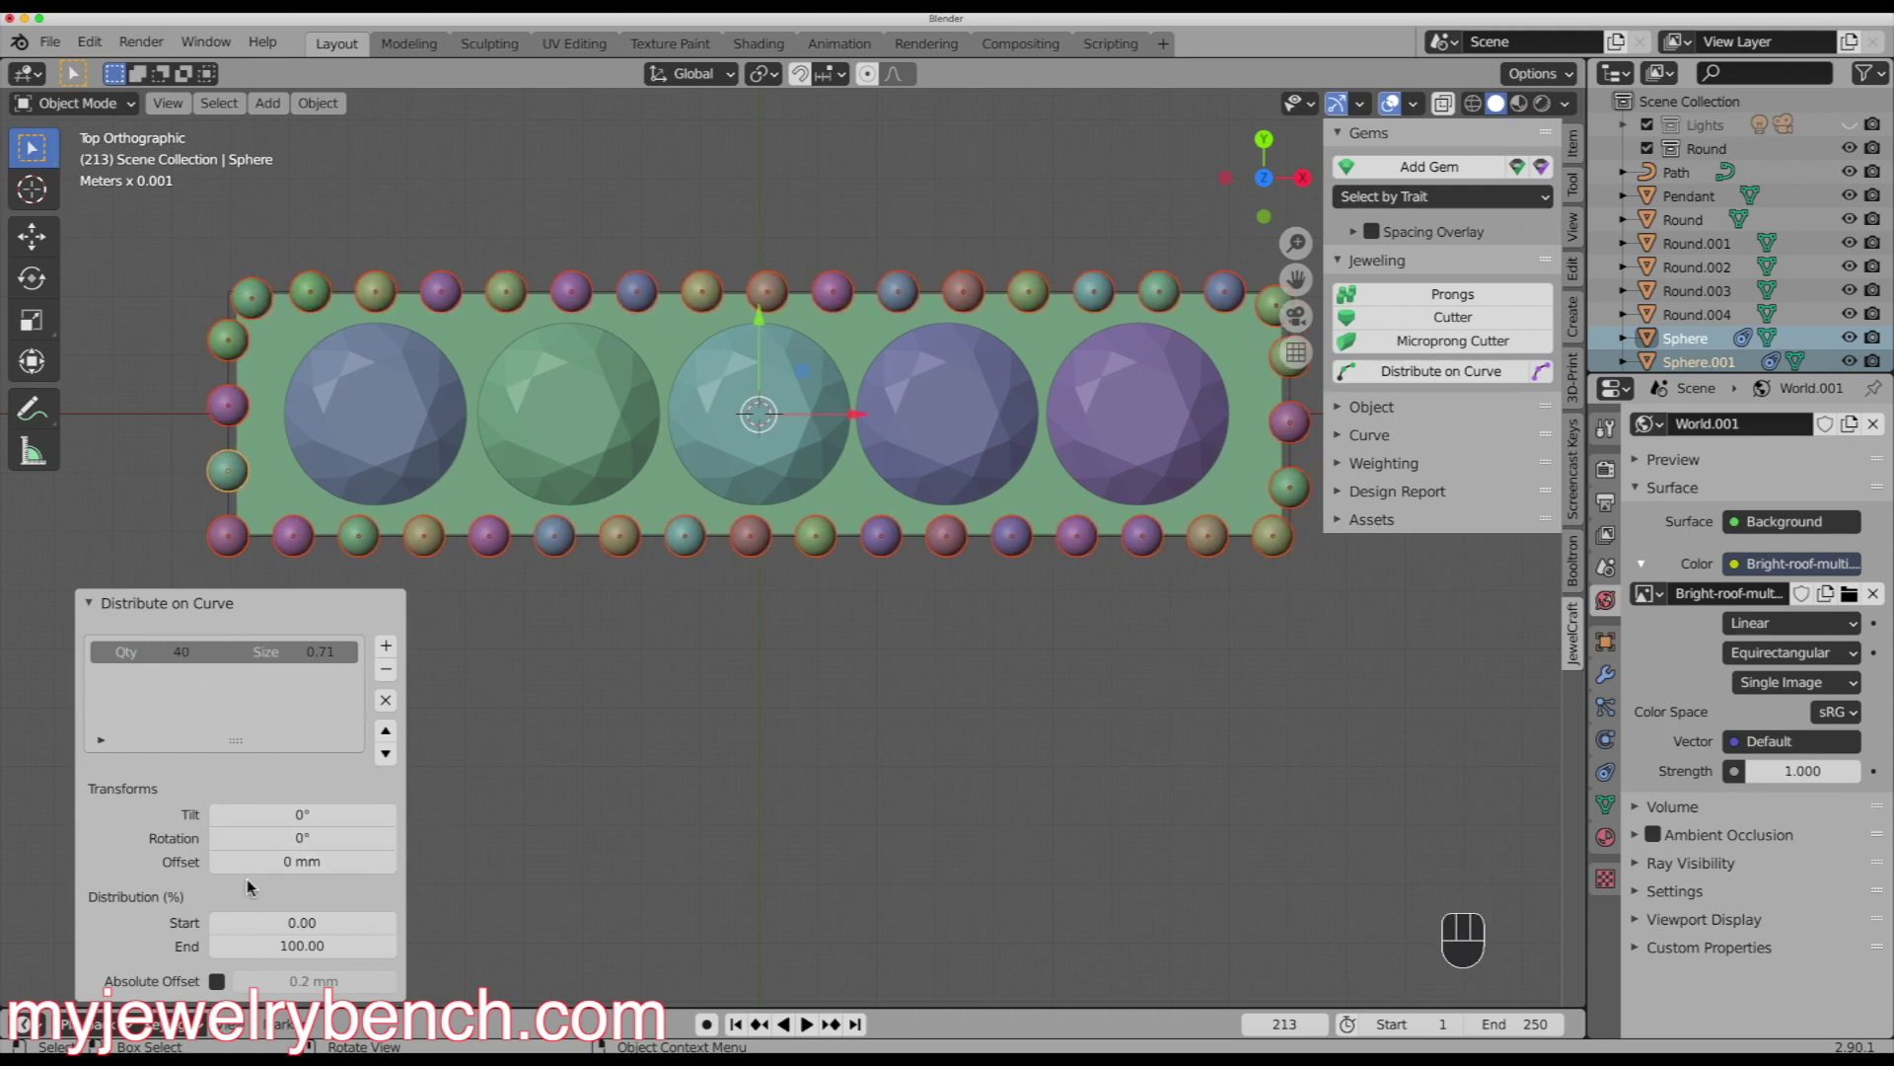
# - Set the distribution start to -28.95% and end to 69.60%, then raise the sphere quantity to 67 and deselect everything
pyautogui.moveTo(313, 948); pyautogui.dragTo(140, 948)
pyautogui.moveTo(302, 928)
pyautogui.mouseDown()
pyautogui.moveTo(206, 927)
pyautogui.moveTo(310, 946)
pyautogui.mouseUp()
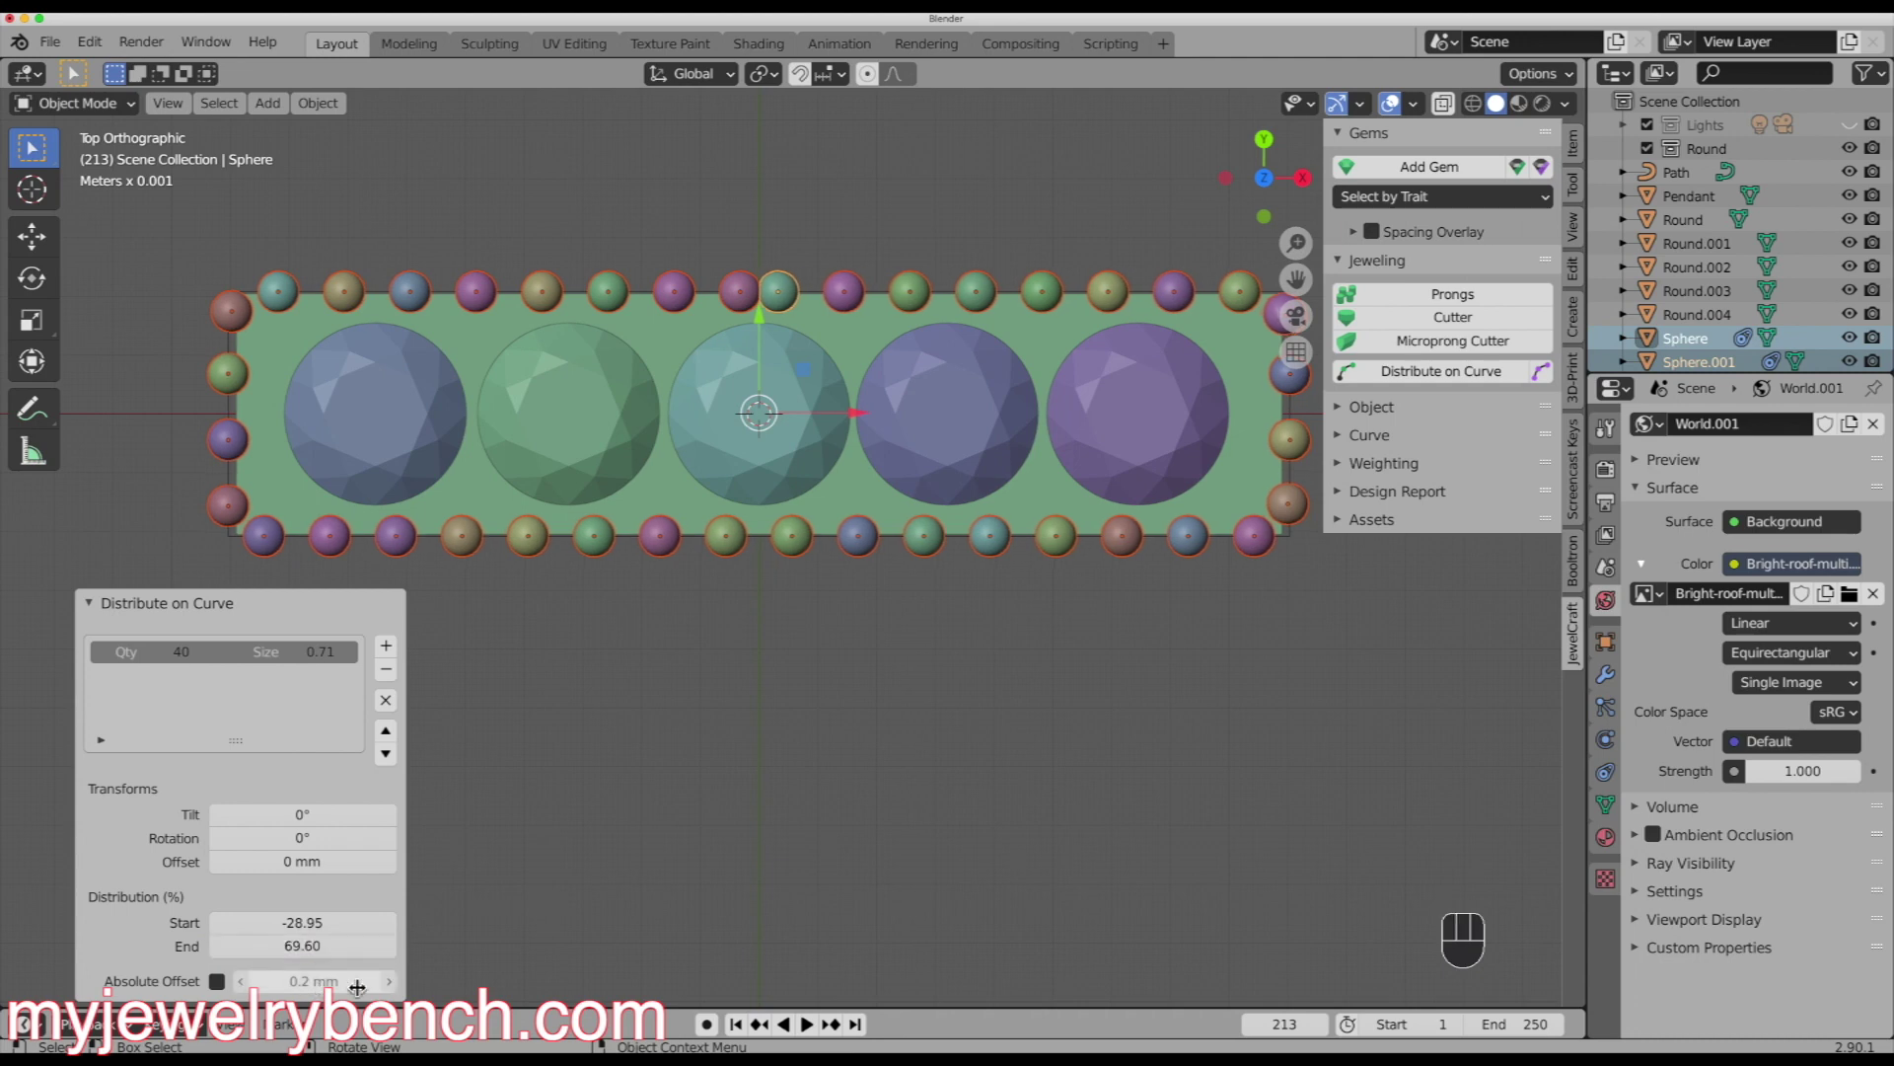
pyautogui.moveTo(213, 654); pyautogui.dragTo(213, 661)
pyautogui.click(212, 653)
pyautogui.click(211, 653)
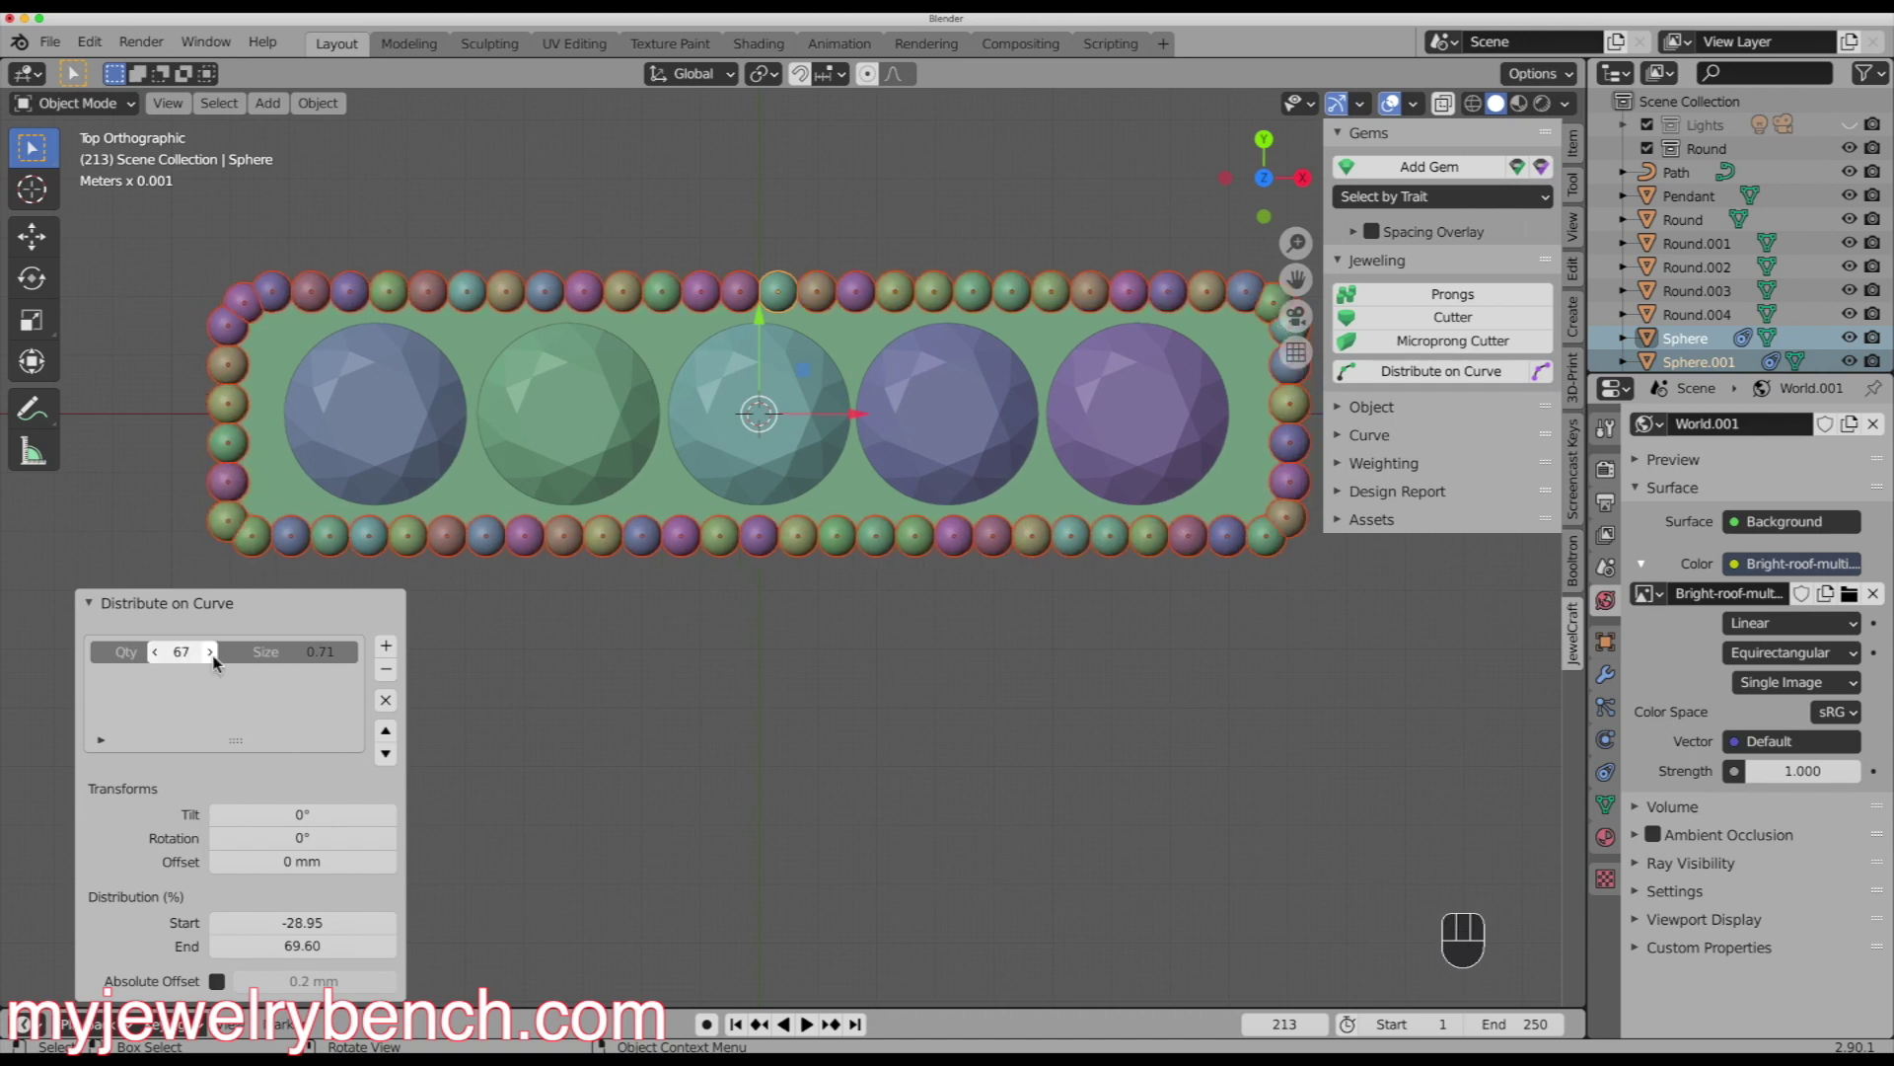
pyautogui.click(1004, 658)
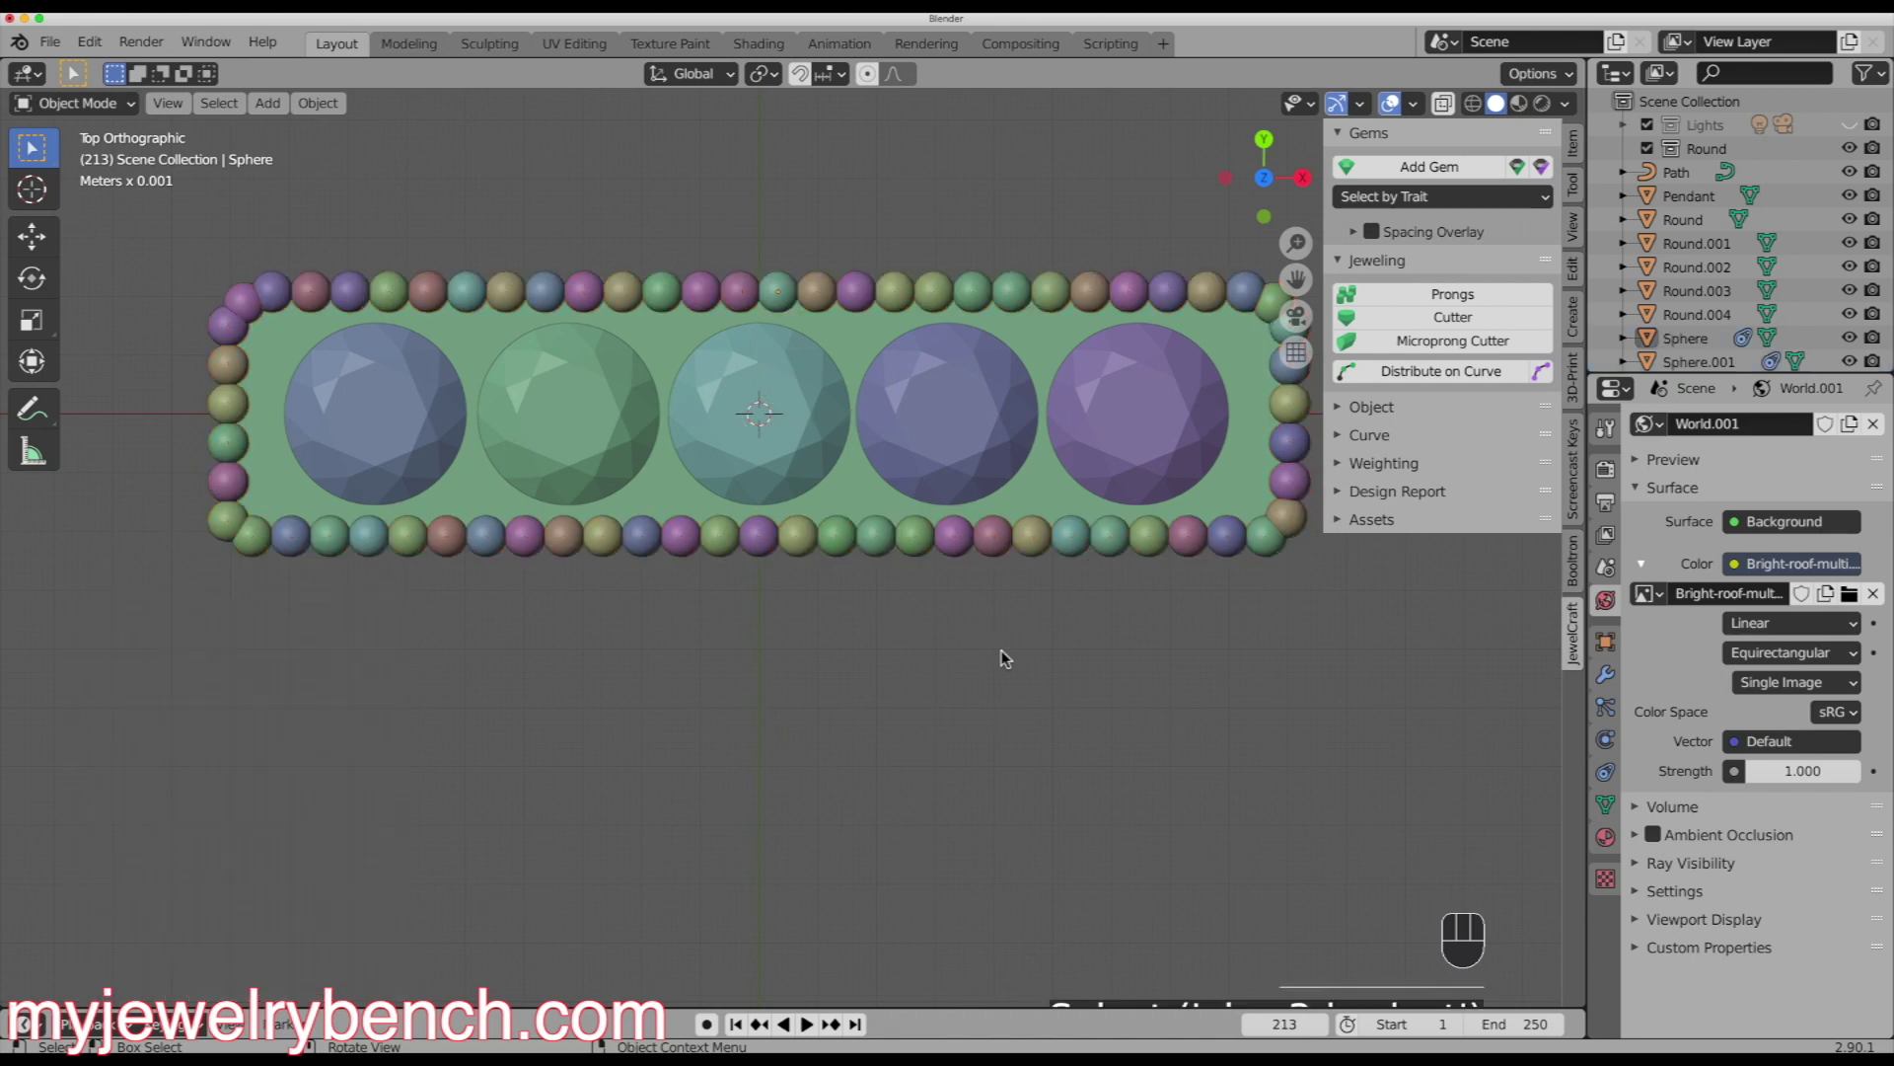
# - Examine the beaded border and the pendant's mesh from several angles, with all of the pendant's faces selected in Edit Mode
pyautogui.moveTo(731, 655); pyautogui.dragTo(851, 543, button='middle')
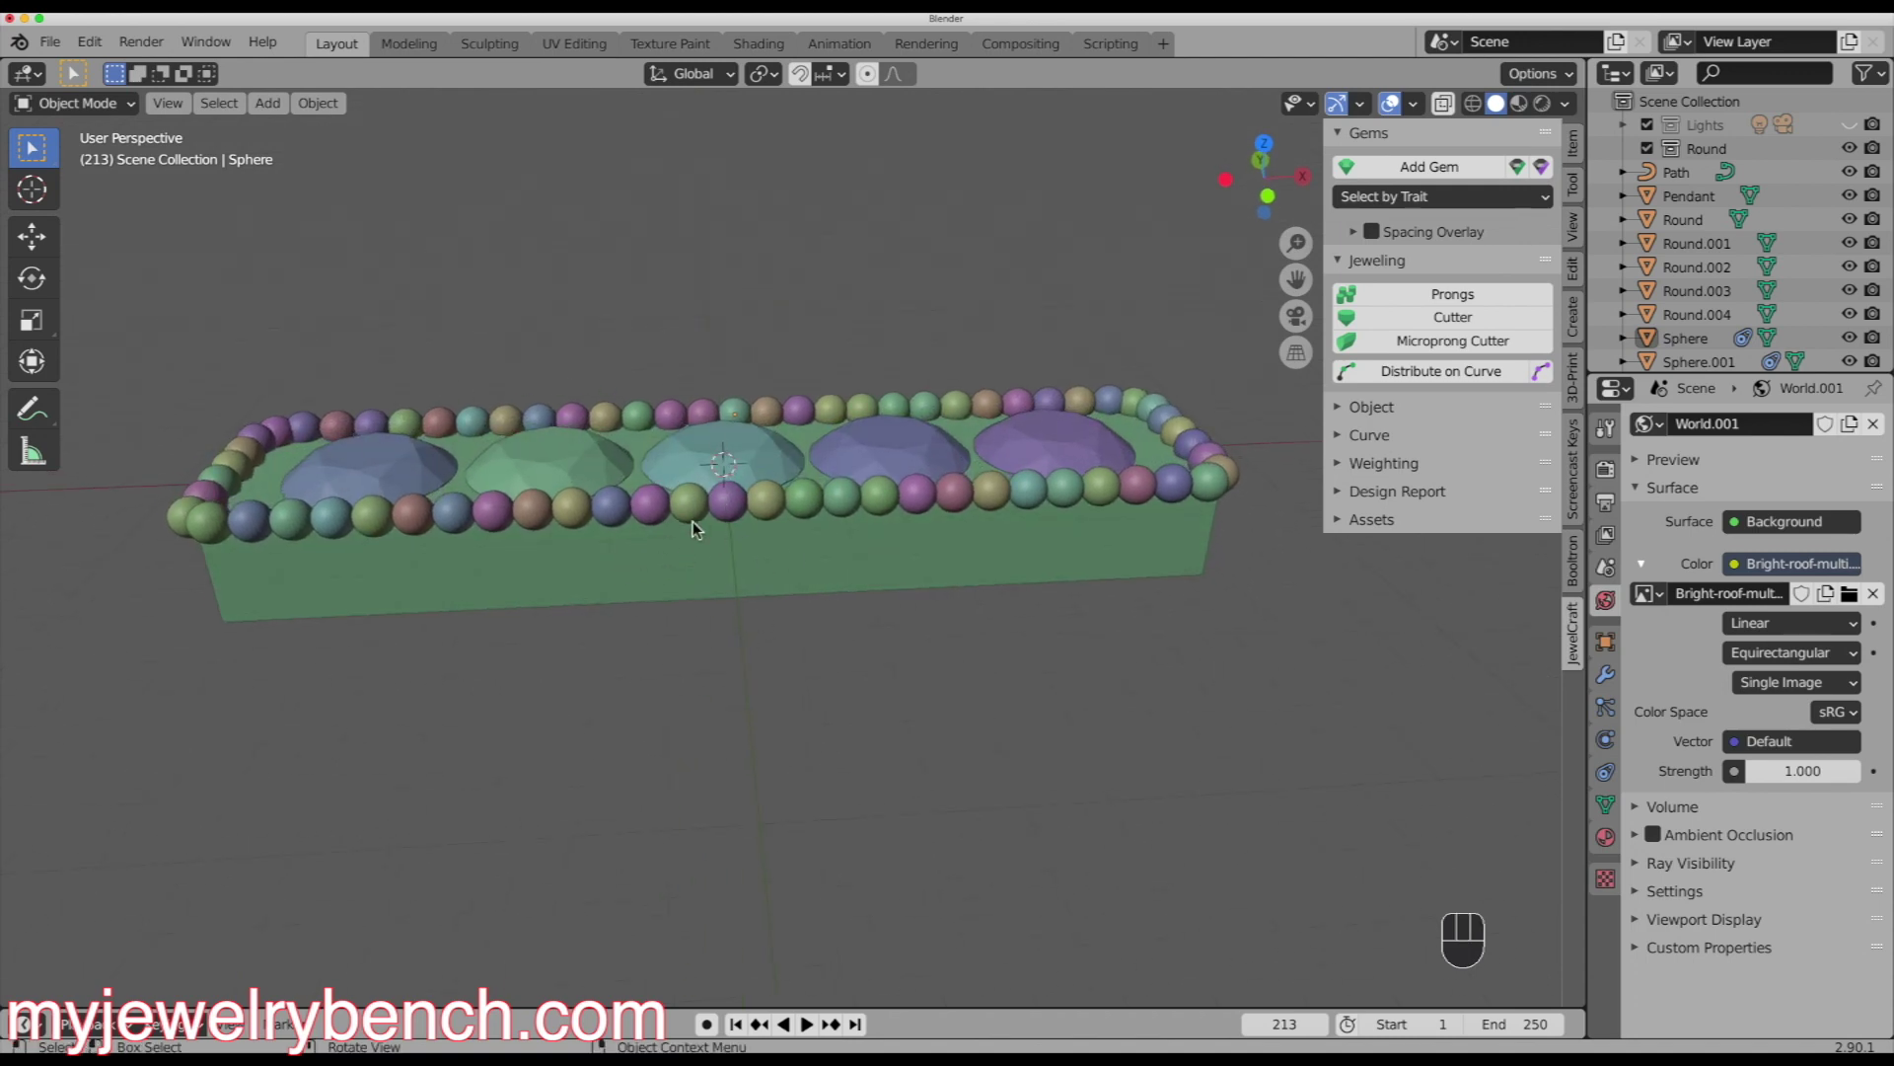
pyautogui.moveTo(742, 507)
pyautogui.mouseDown(button='middle')
pyautogui.moveTo(698, 580)
pyautogui.moveTo(736, 543)
pyautogui.mouseUp(button='middle')
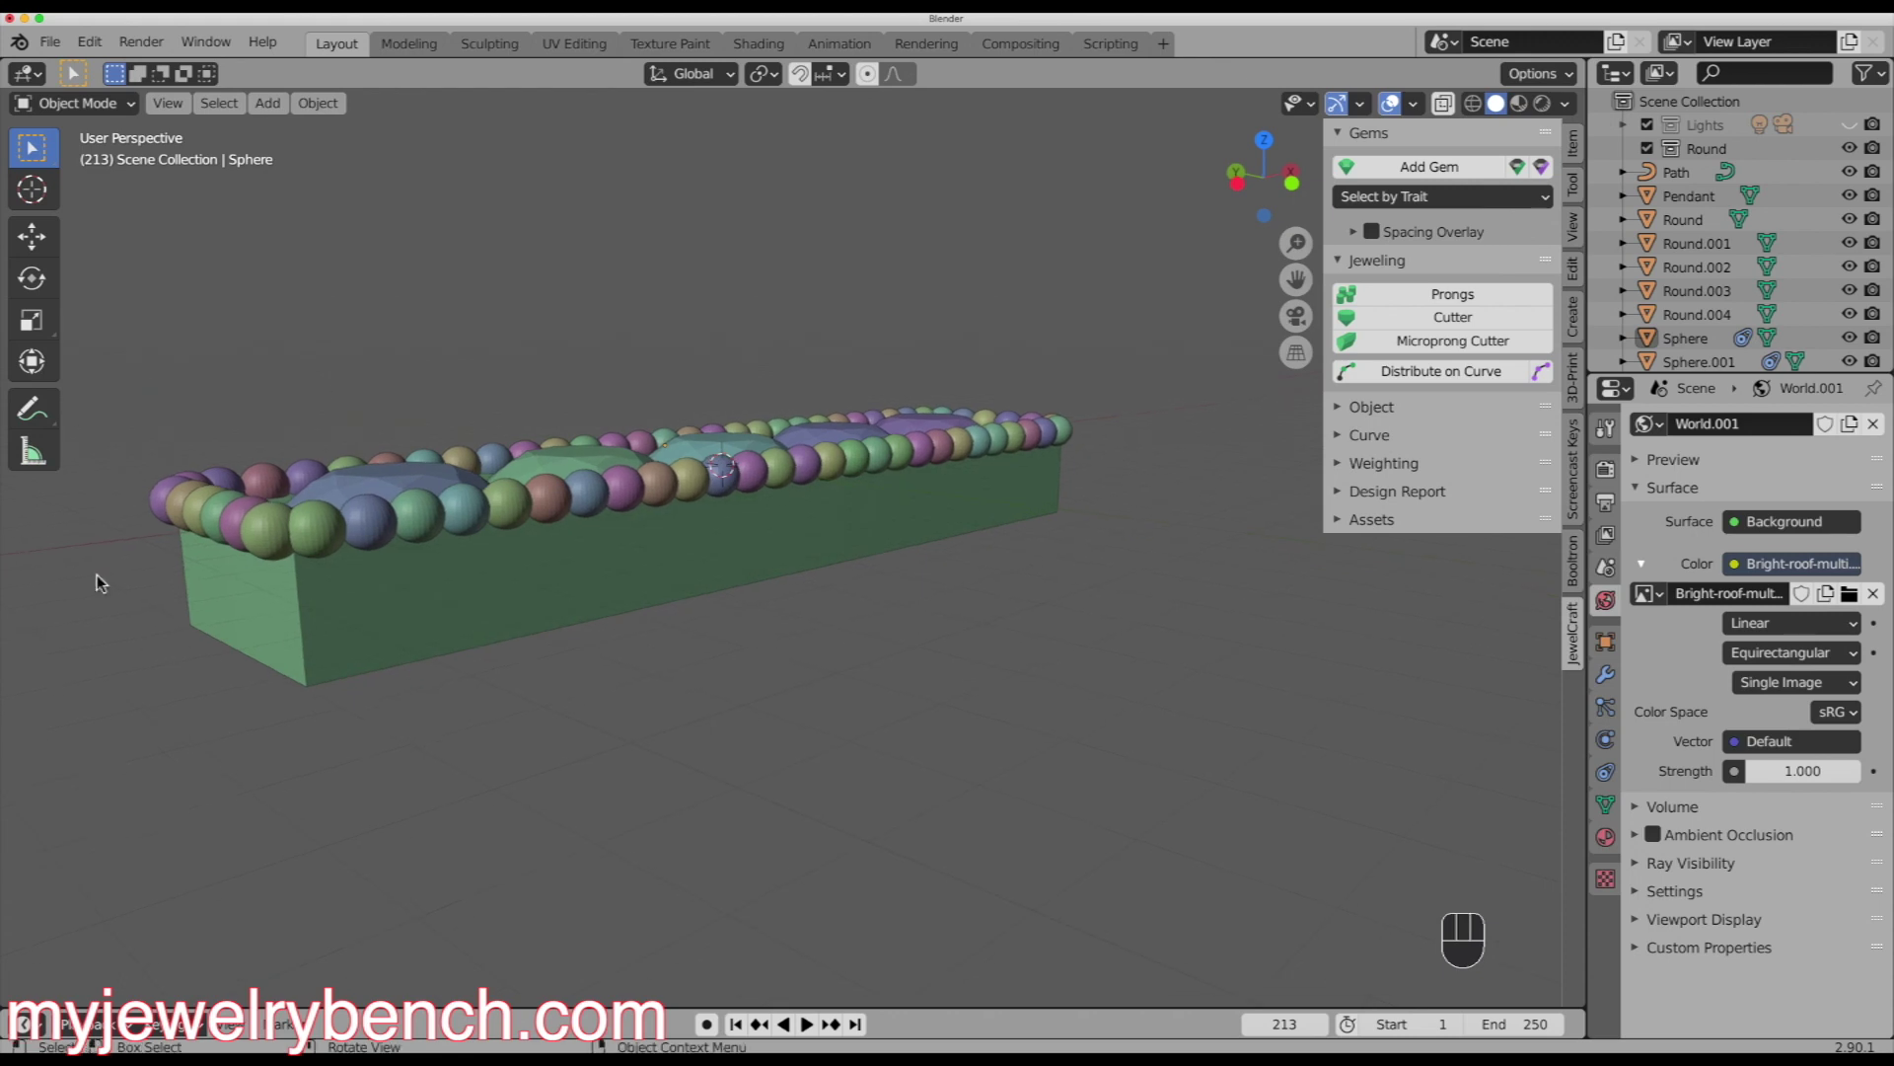
pyautogui.click(505, 547)
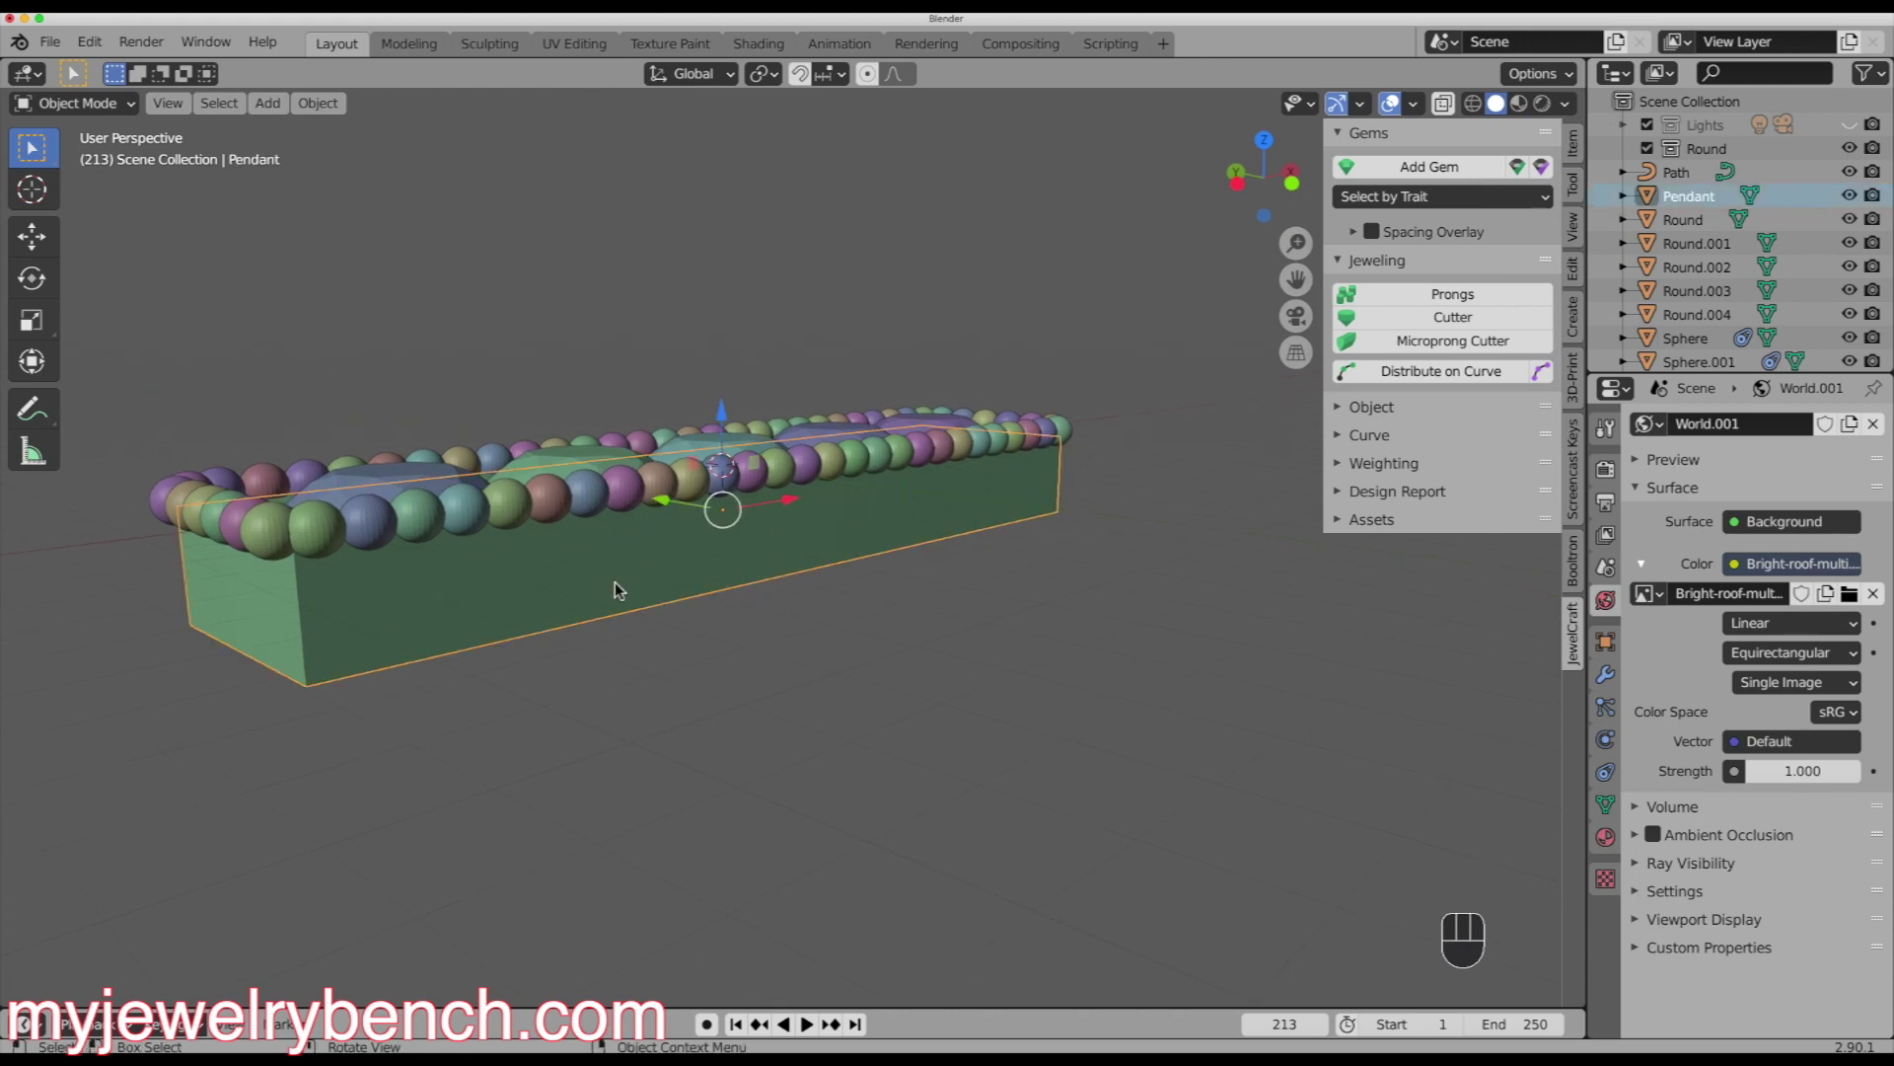
pyautogui.moveTo(883, 540); pyautogui.dragTo(782, 566, button='middle')
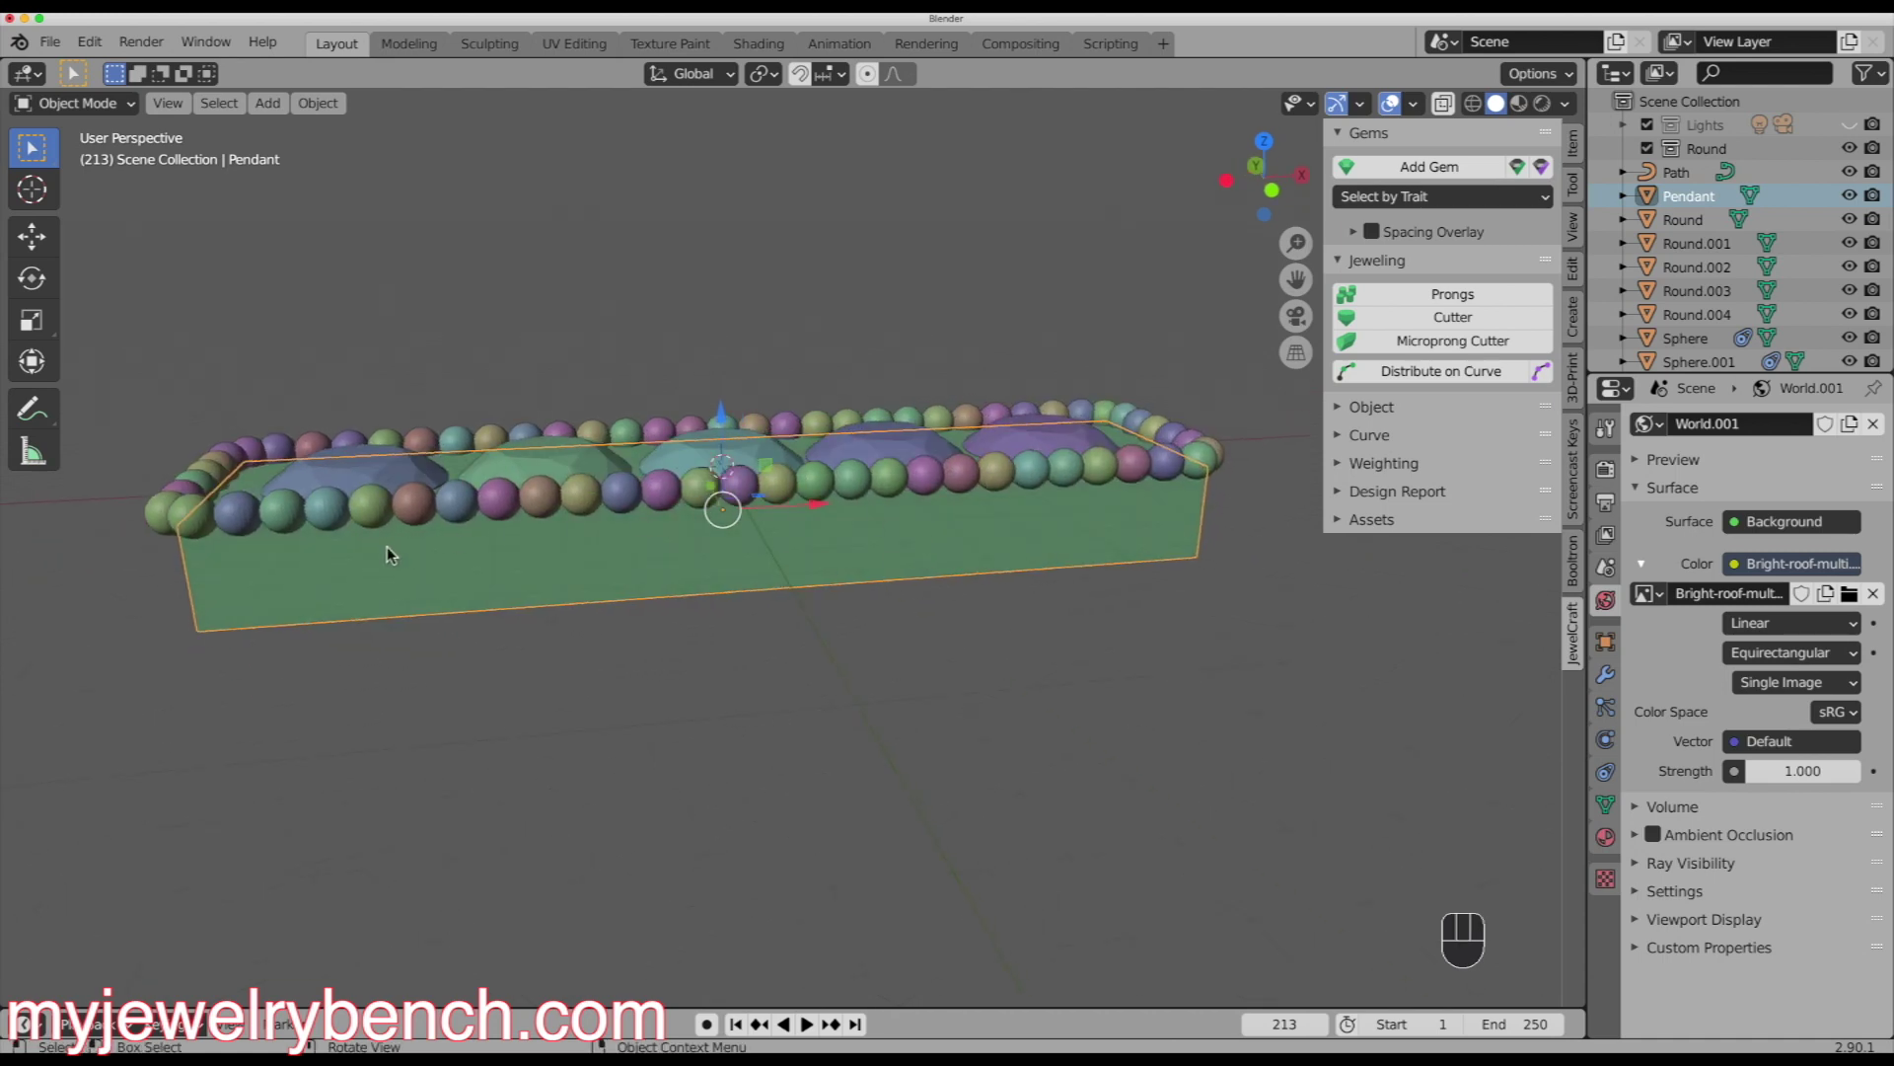
pyautogui.press('Tab')
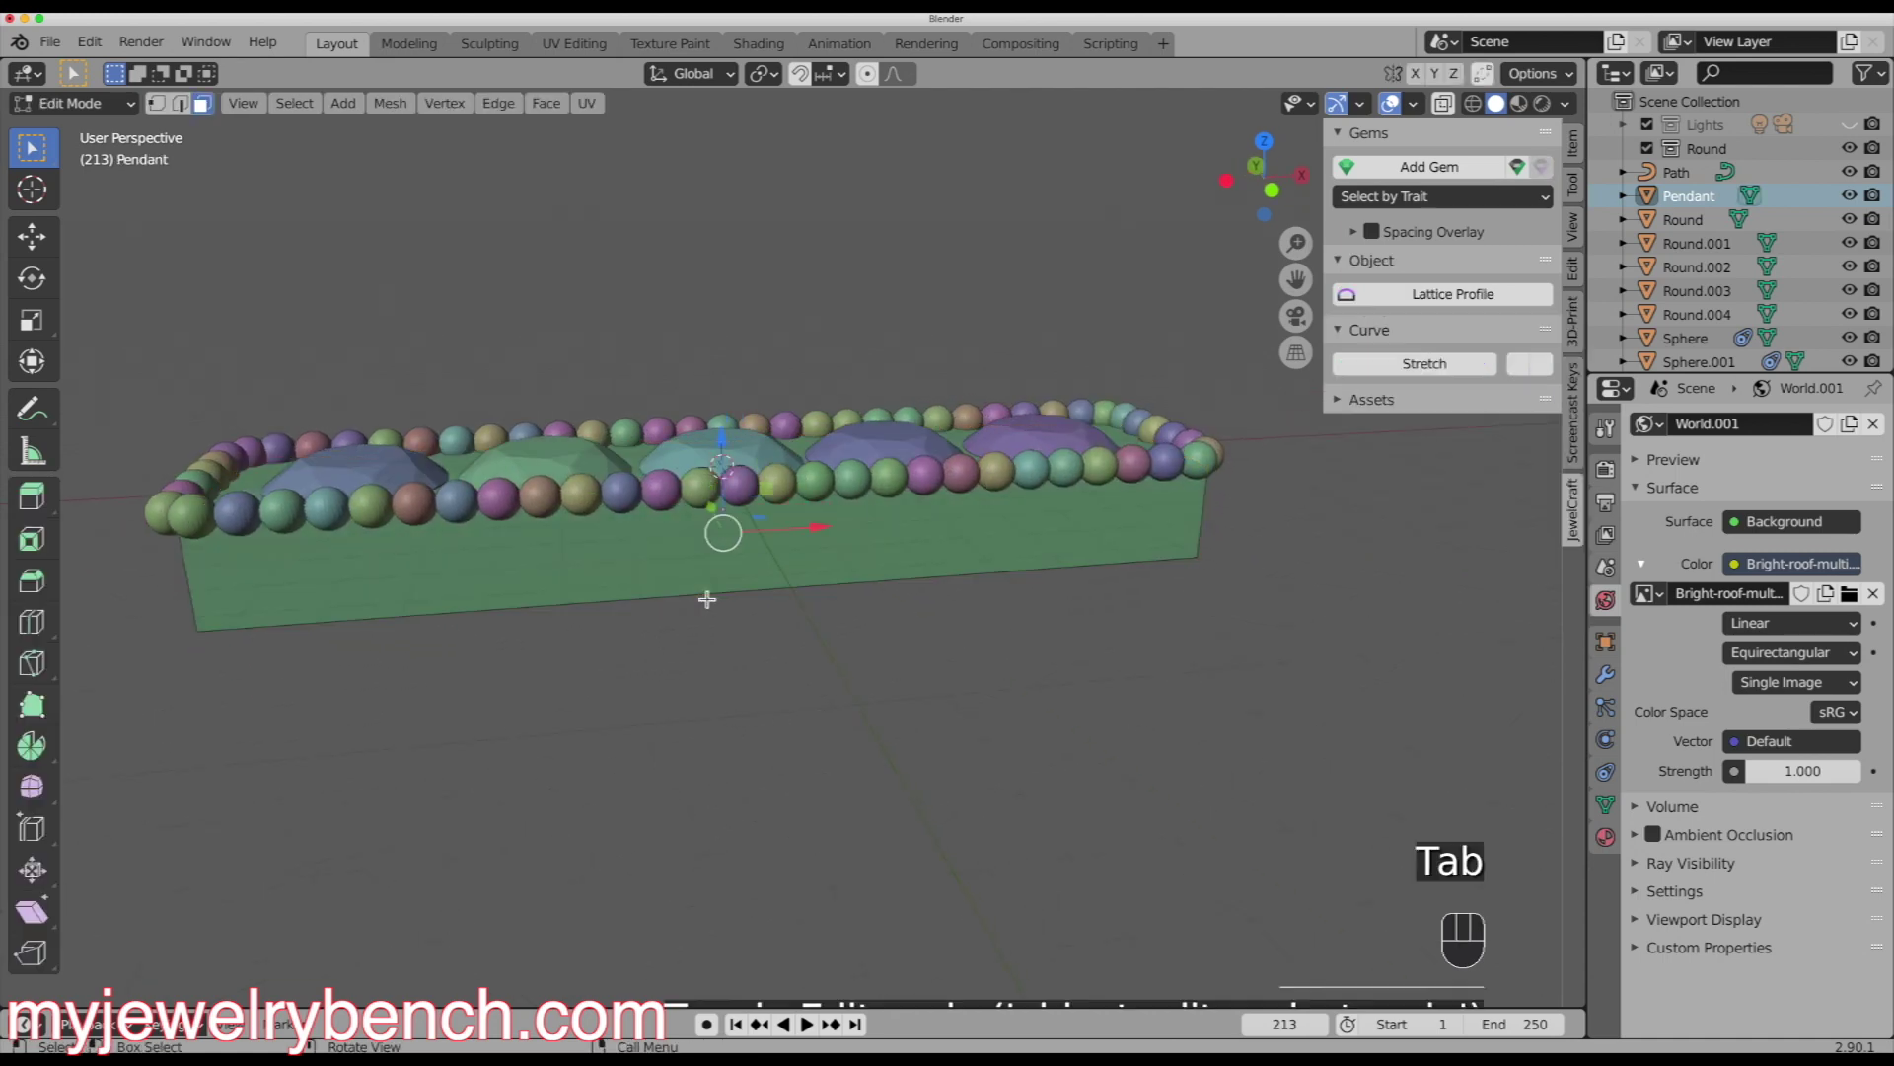
pyautogui.moveTo(693, 710); pyautogui.dragTo(754, 584, button='middle')
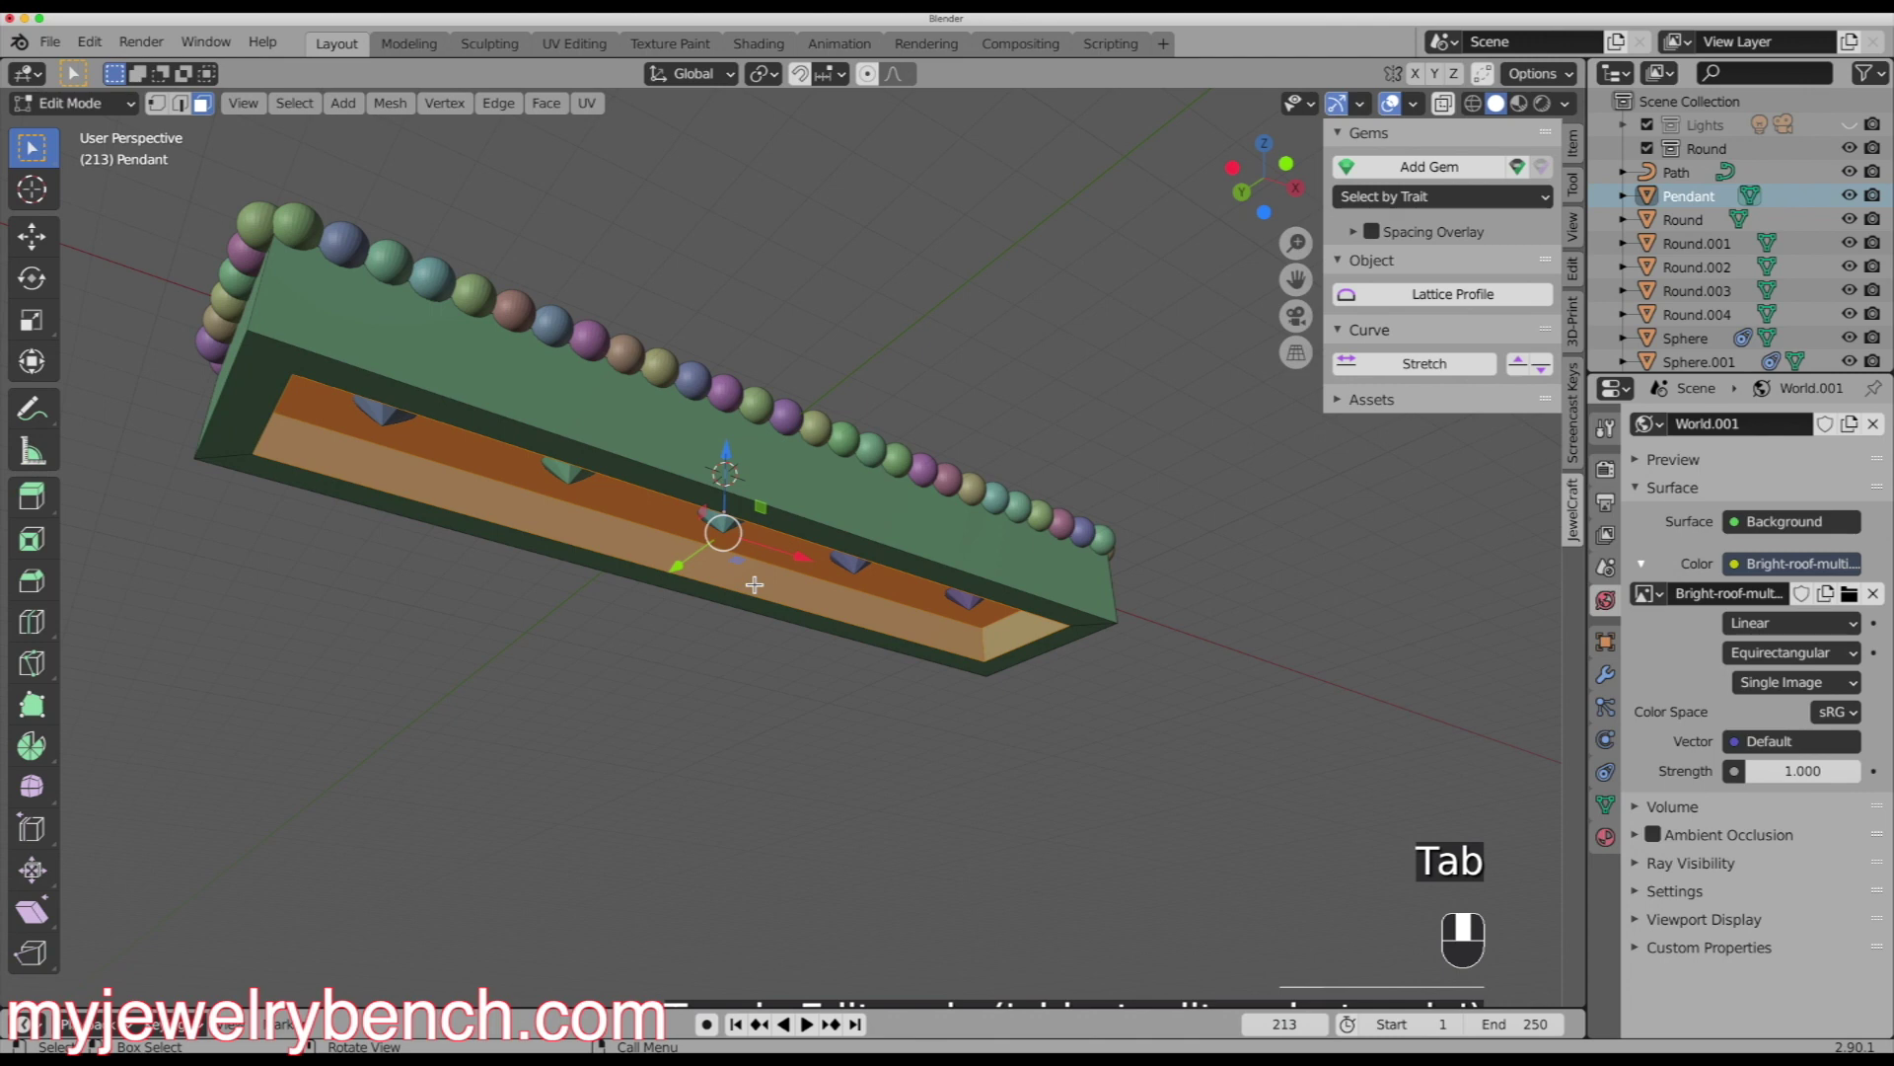
pyautogui.press('a')
pyautogui.moveTo(727, 664); pyautogui.dragTo(1043, 787, button='middle')
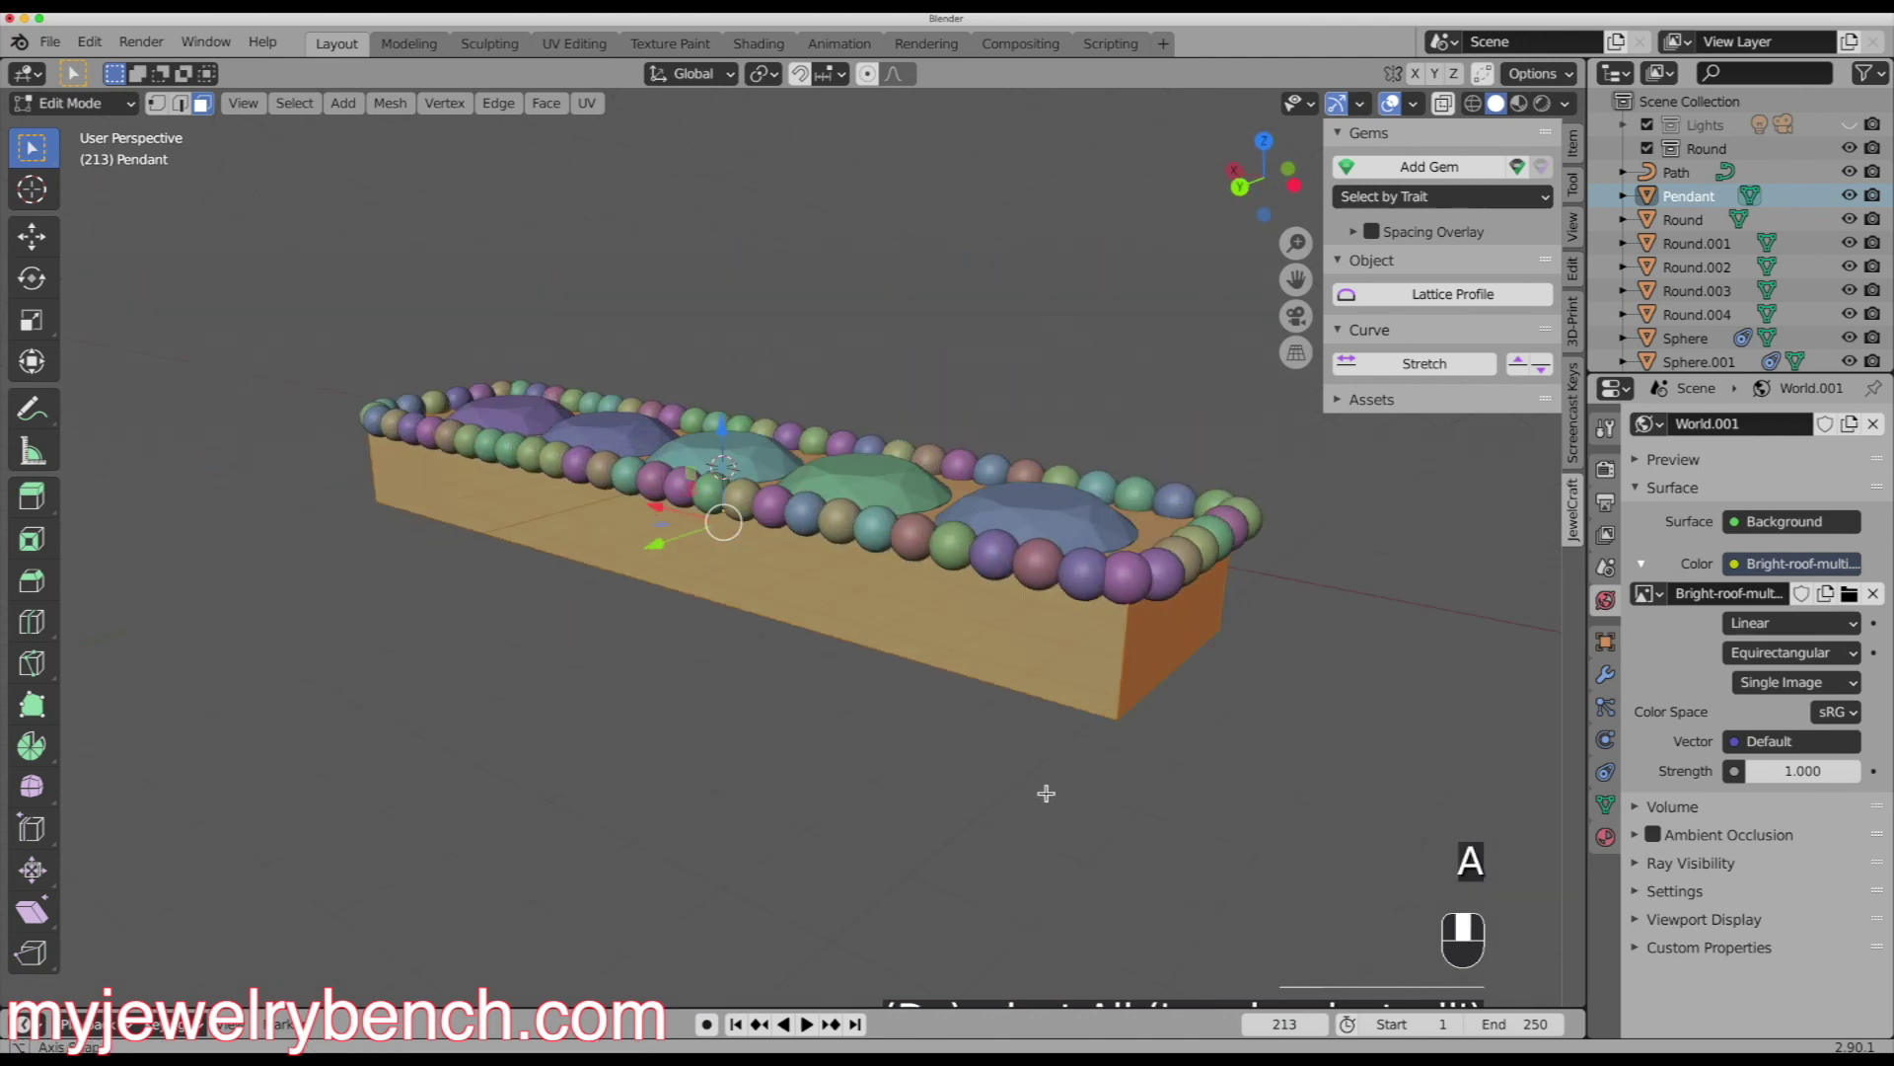
pyautogui.moveTo(1127, 685); pyautogui.dragTo(710, 704, button='middle')
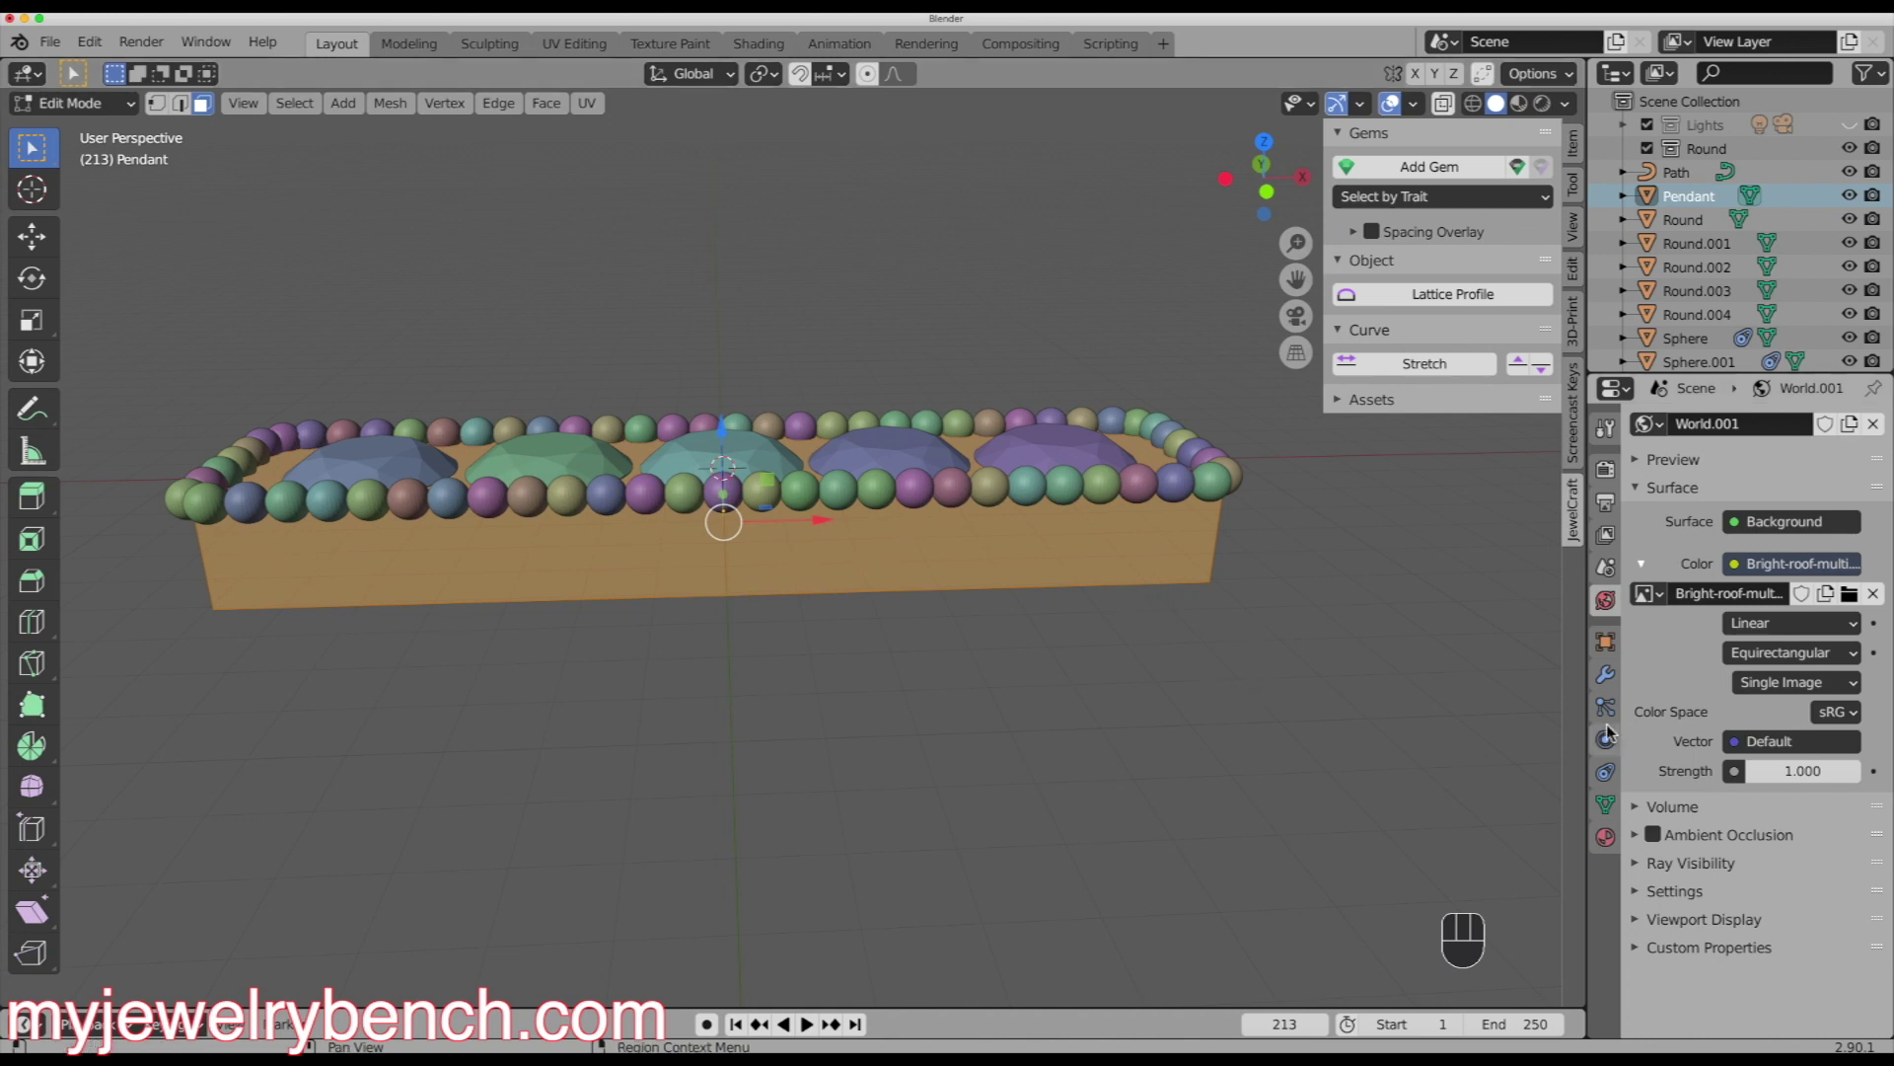
# - Add a Remesh modifier in Sharp mode to the pendant, increase its octree depth and apply it
pyautogui.click(1605, 675)
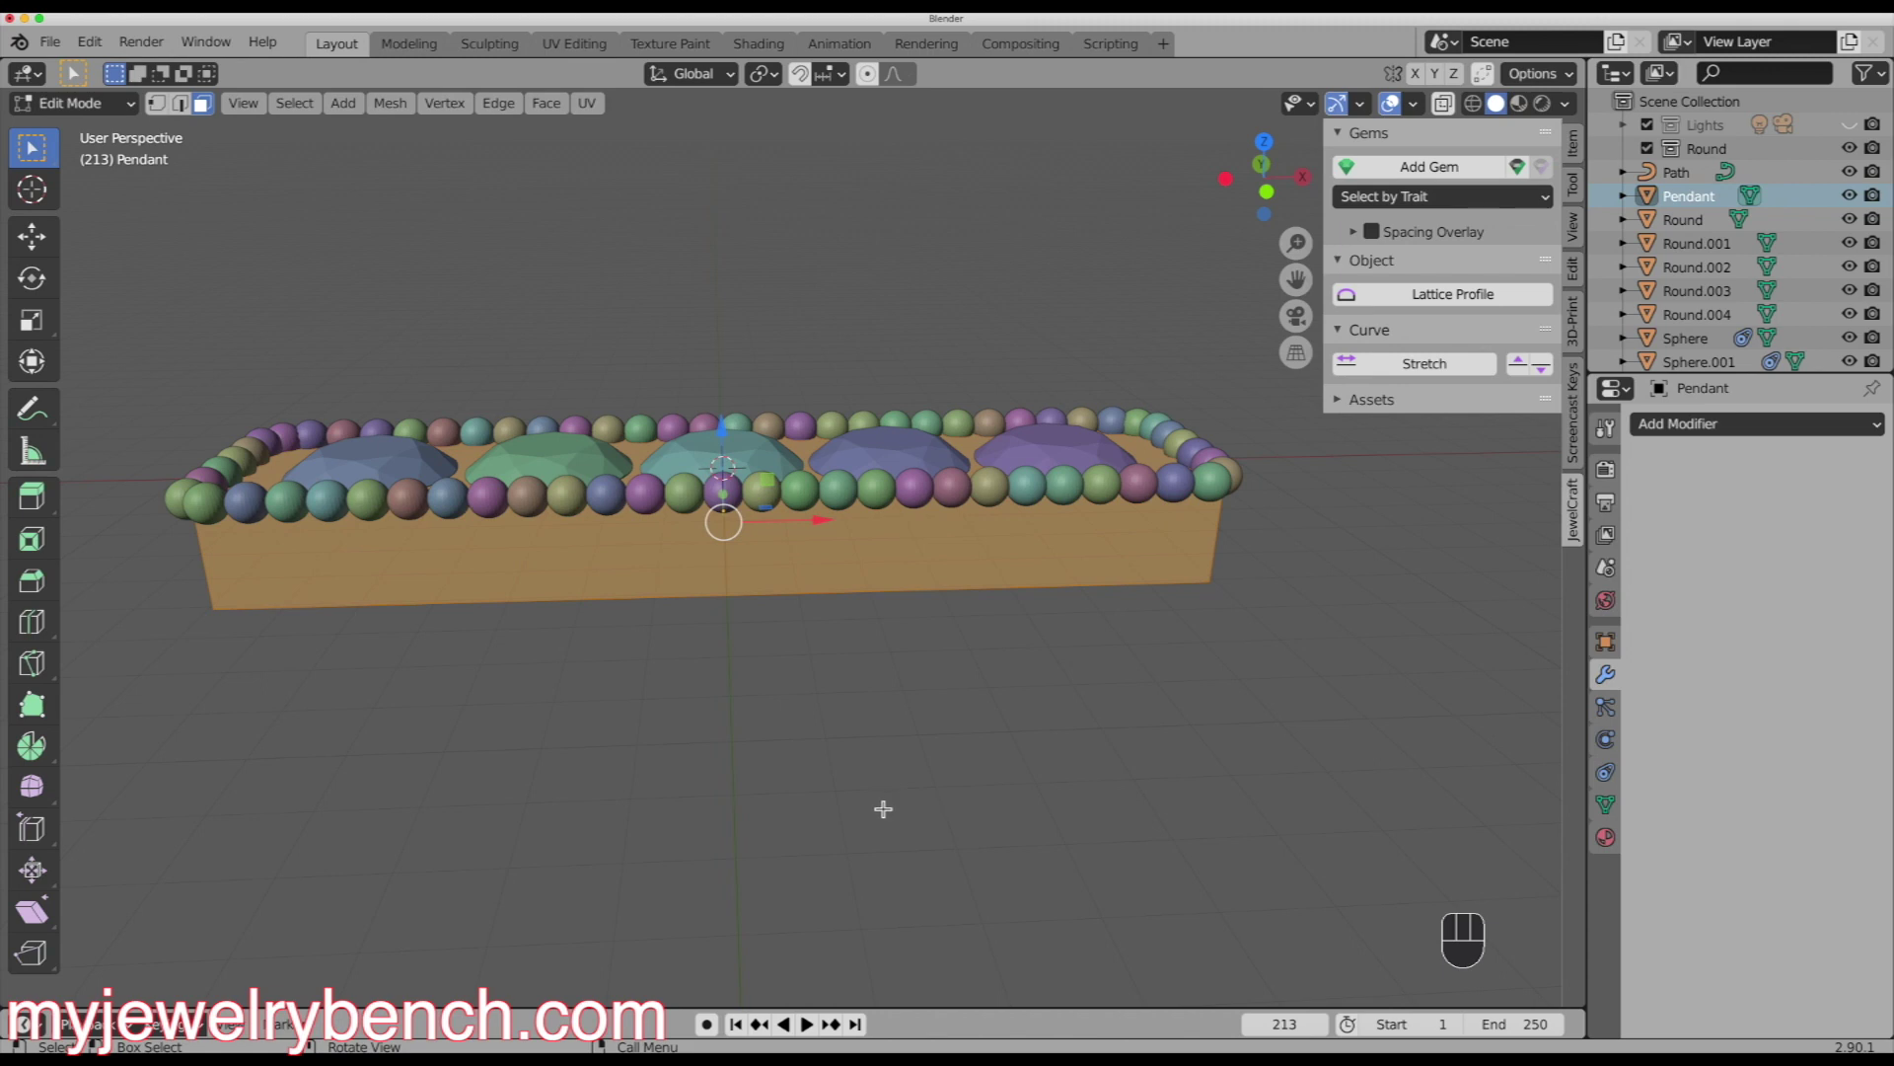
pyautogui.press('Tab')
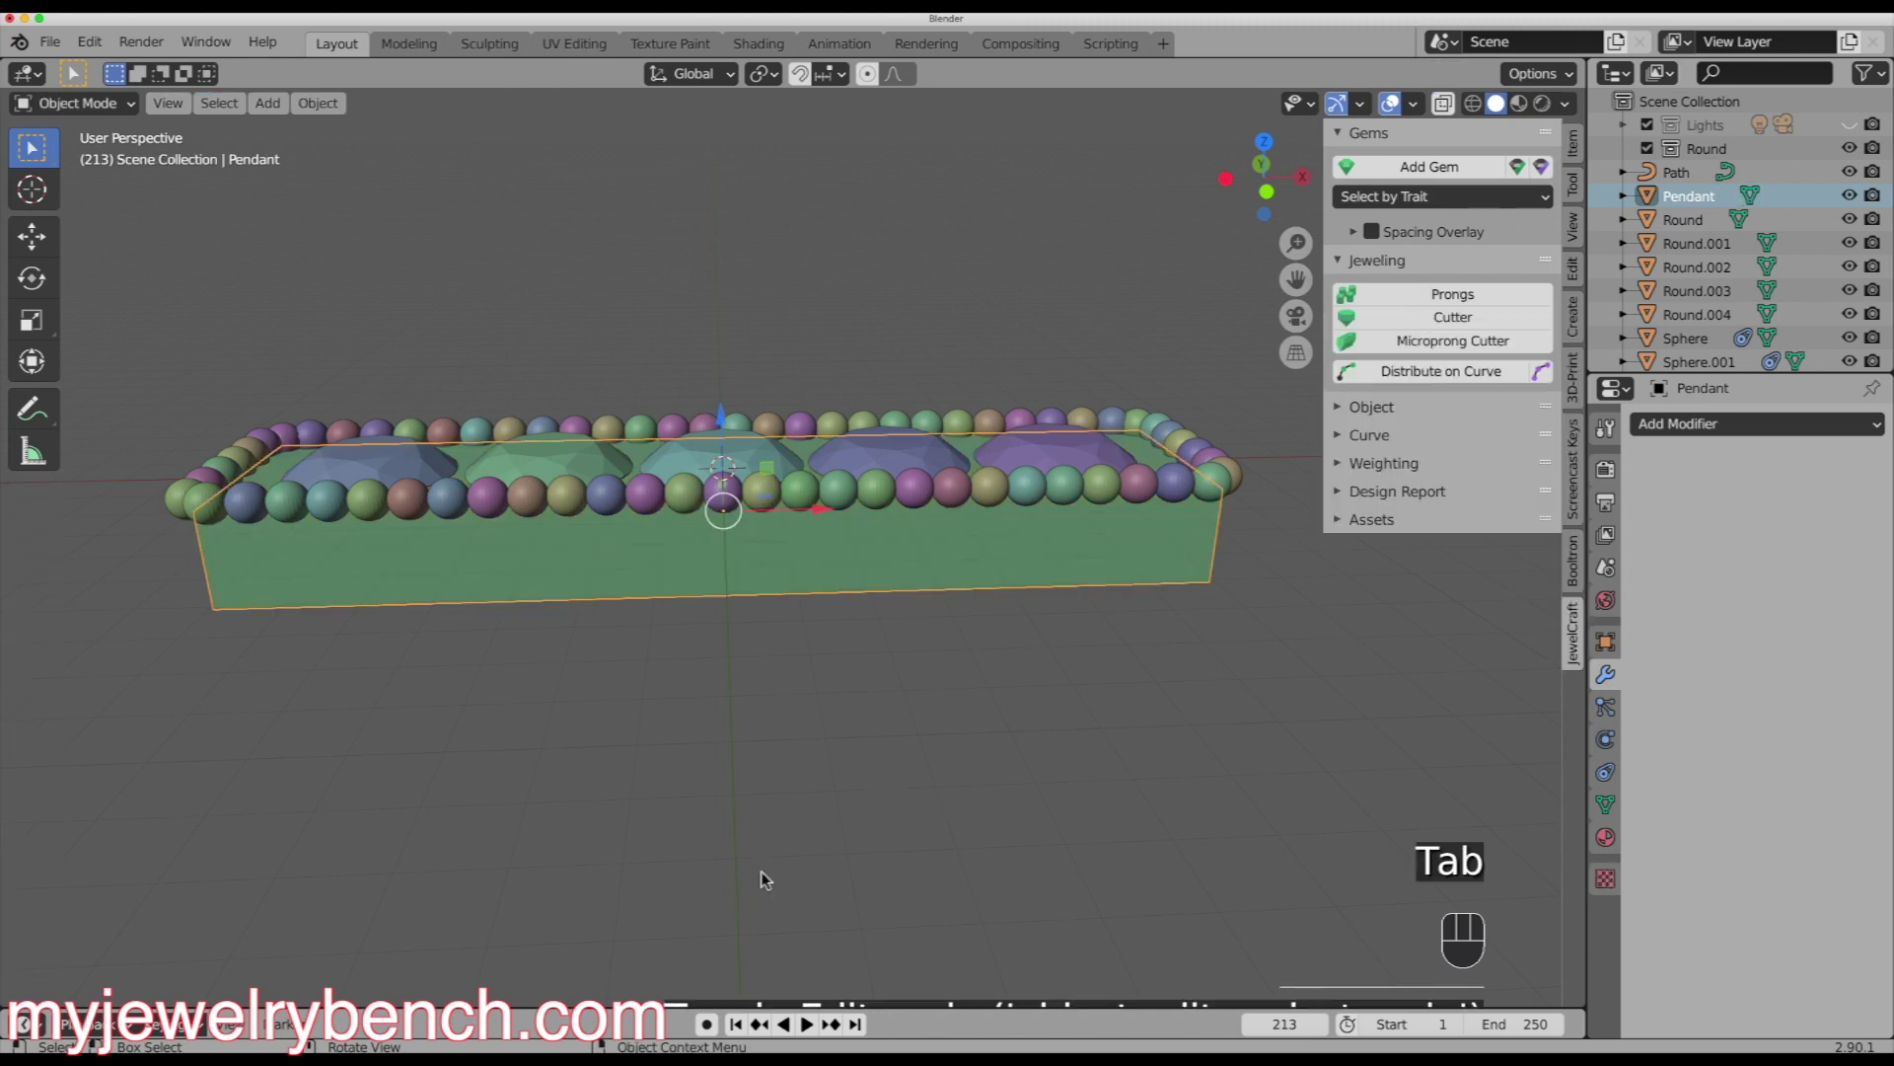
pyautogui.click(1715, 426)
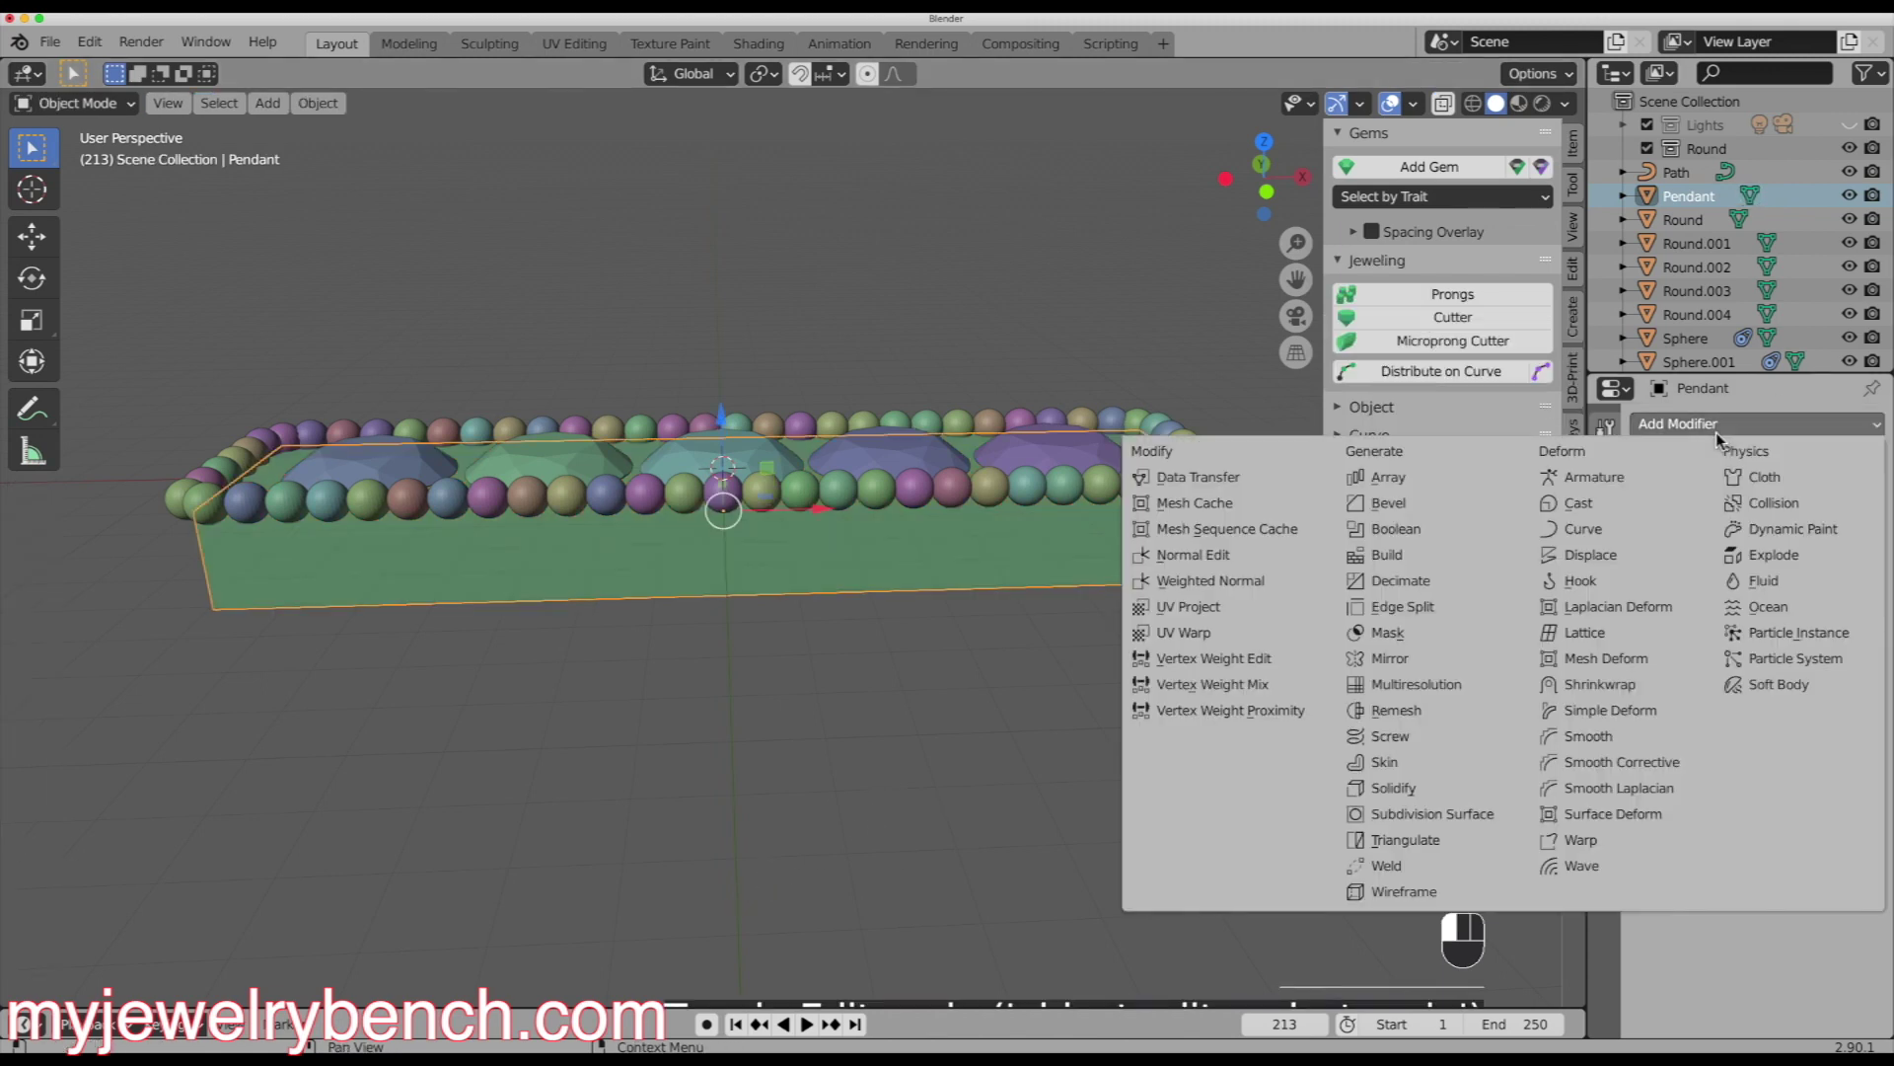
pyautogui.click(1388, 710)
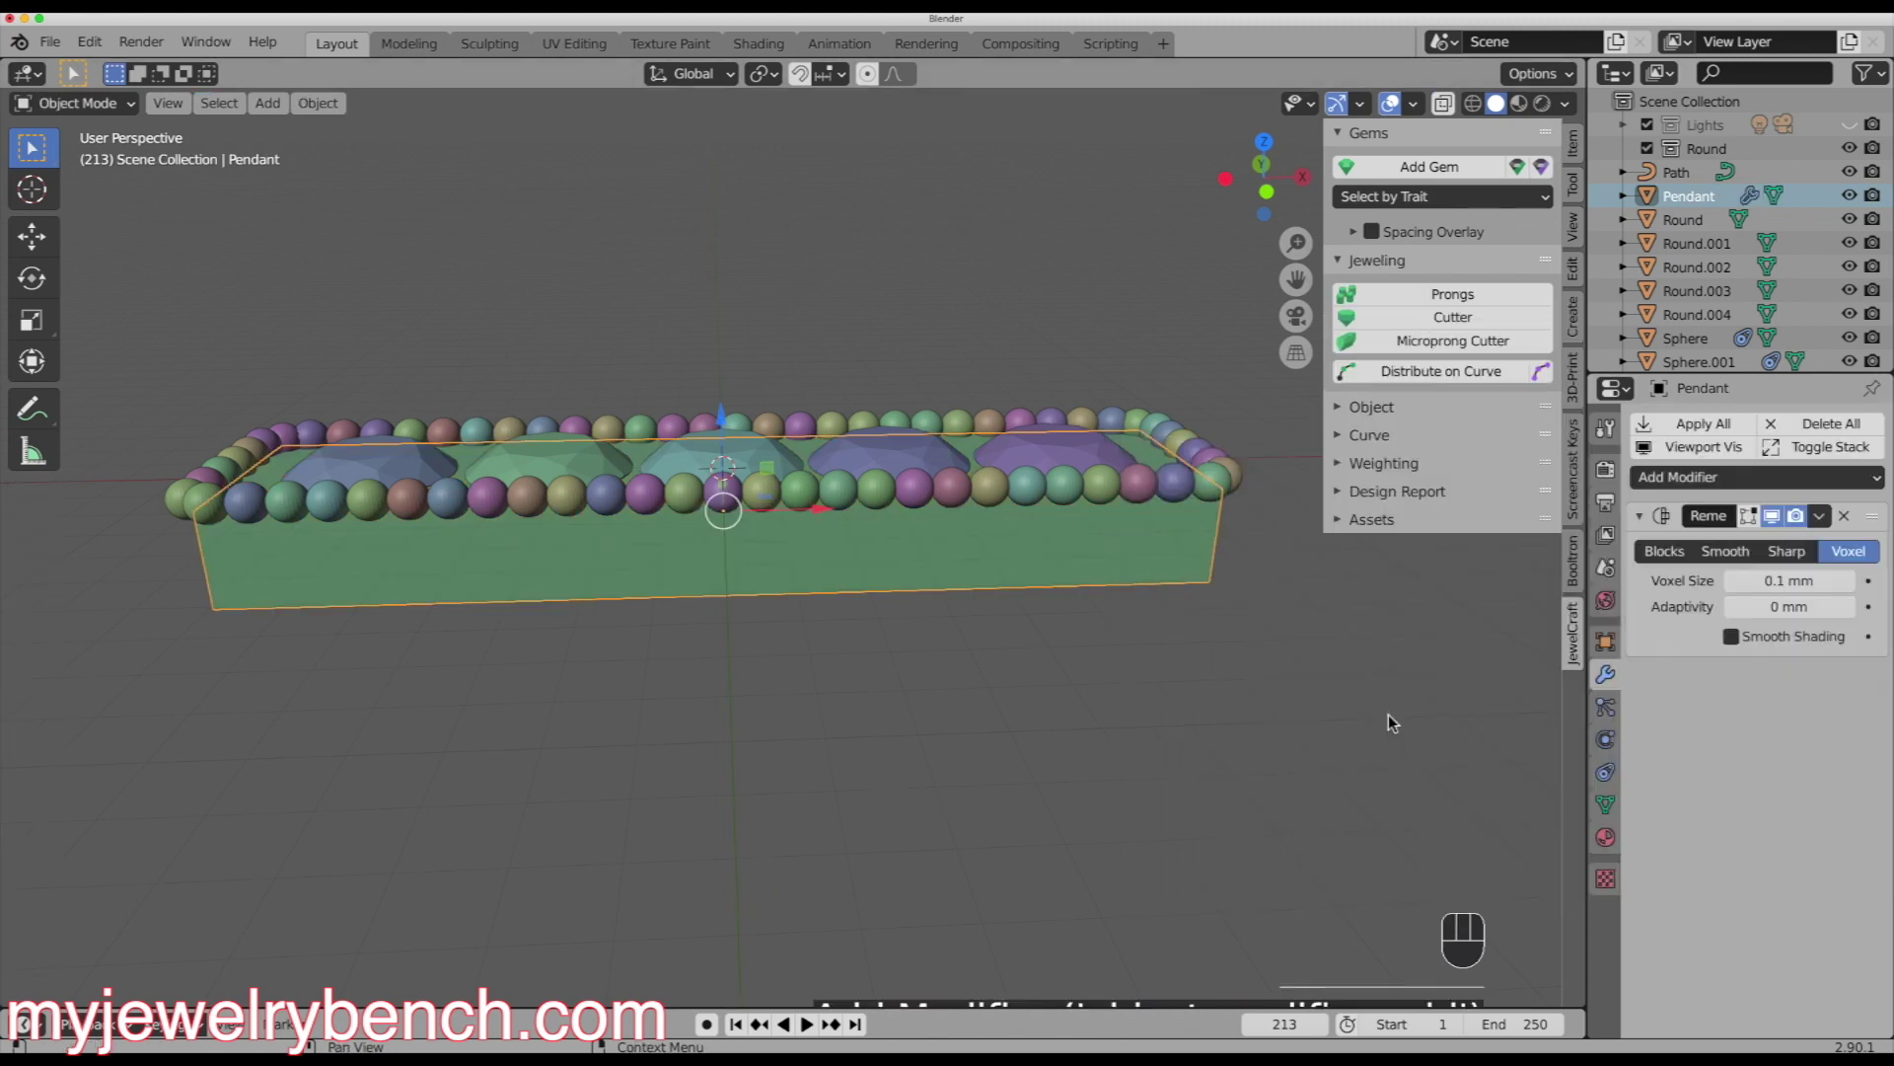
pyautogui.click(1788, 551)
pyautogui.moveTo(1788, 580); pyautogui.dragTo(1820, 580)
pyautogui.moveTo(986, 493); pyautogui.dragTo(1134, 631, button='middle')
pyautogui.click(1820, 515)
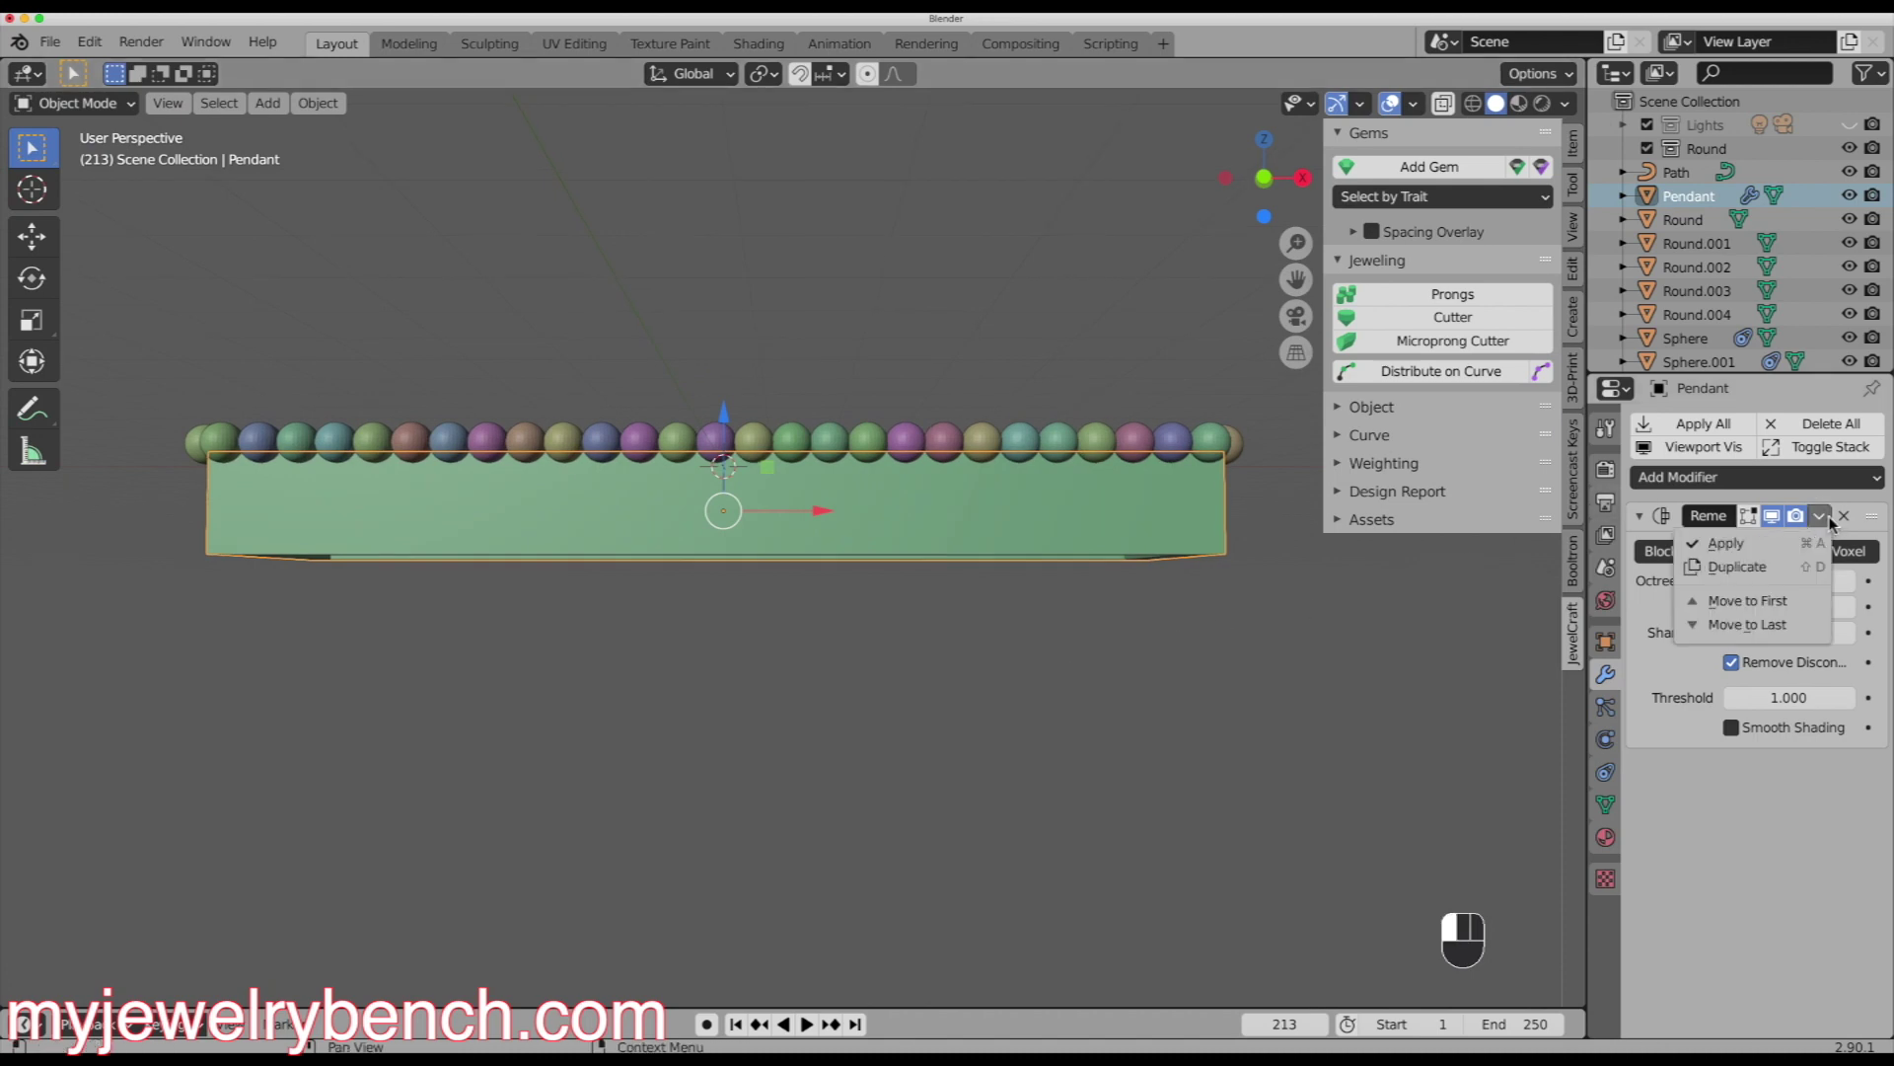
pyautogui.click(1738, 542)
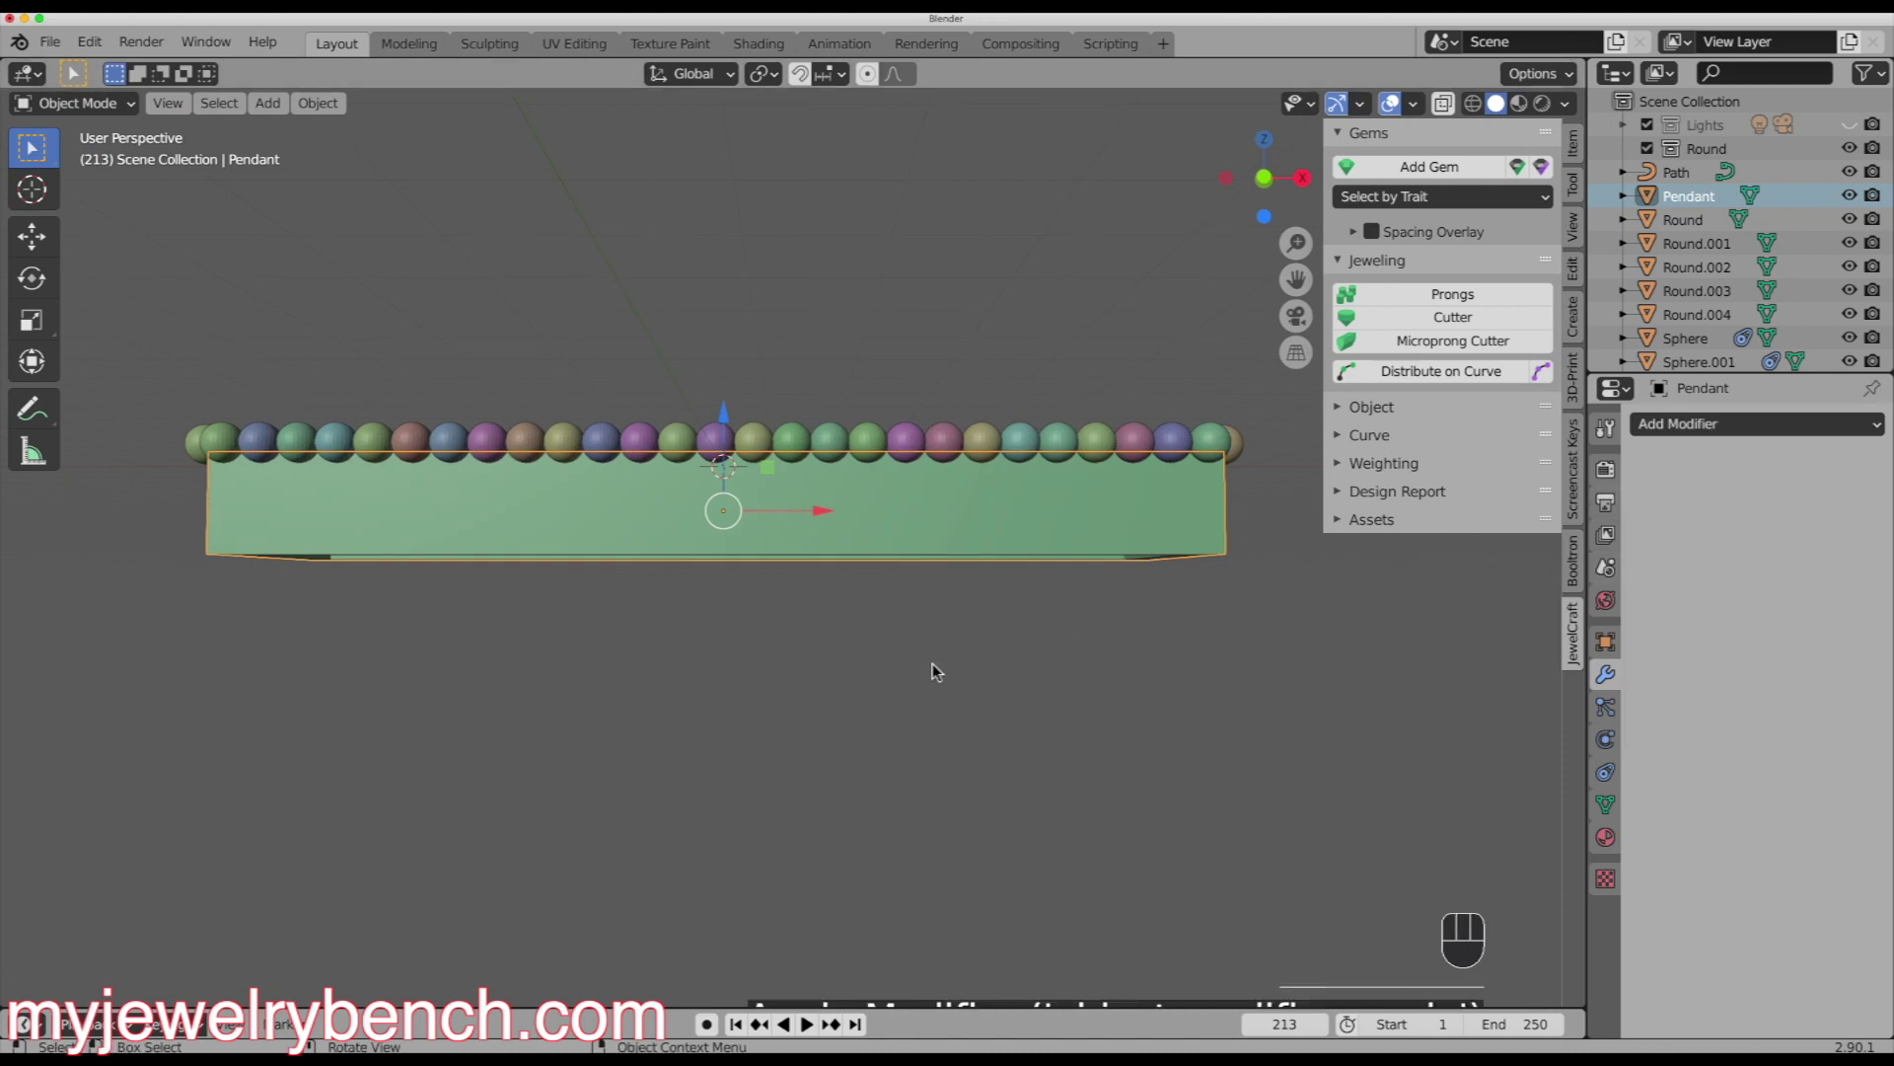
# - Check the remeshed pendant's face grid in Edit Mode and view the model from different angles in Object Mode
pyautogui.press('Tab')
pyautogui.moveTo(710, 577); pyautogui.dragTo(553, 615, button='middle')
pyautogui.press('Tab')
pyautogui.moveTo(735, 499); pyautogui.dragTo(1142, 558, button='middle')
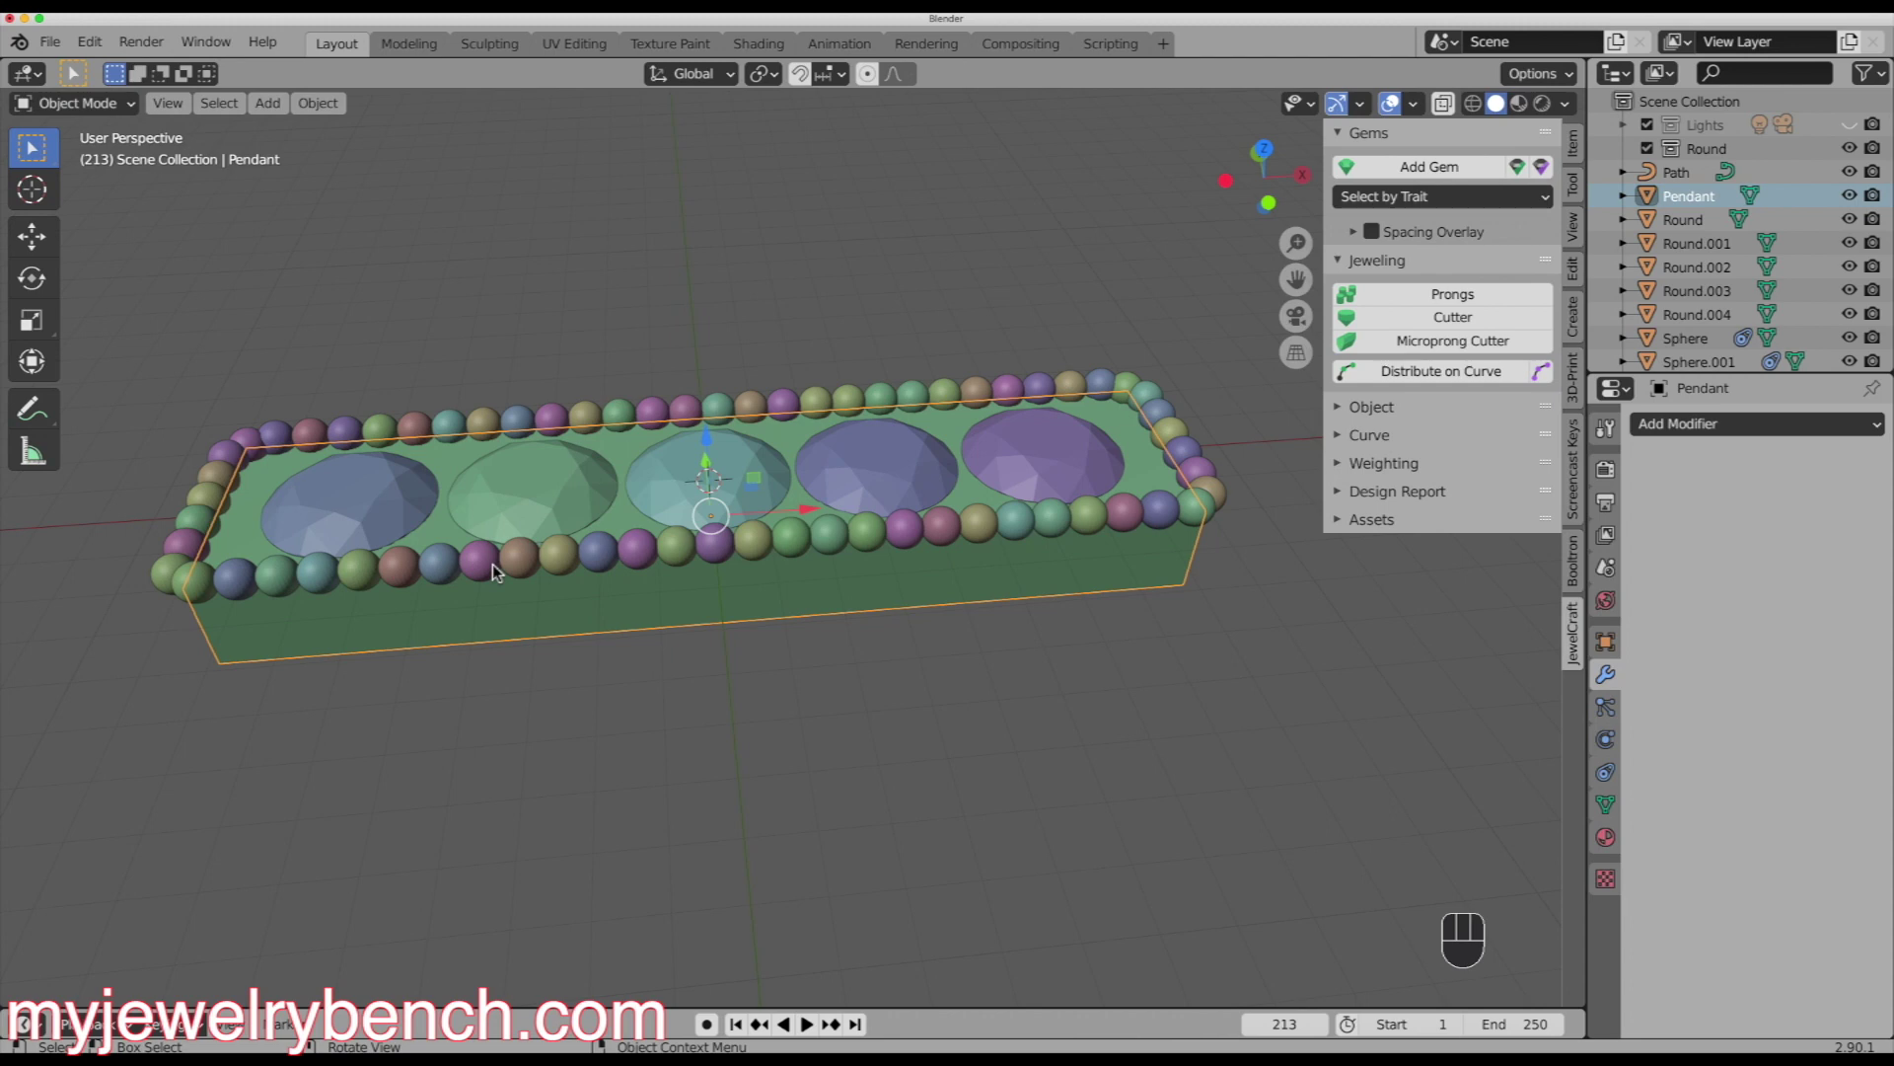
pyautogui.moveTo(514, 644); pyautogui.dragTo(605, 635, button='middle')
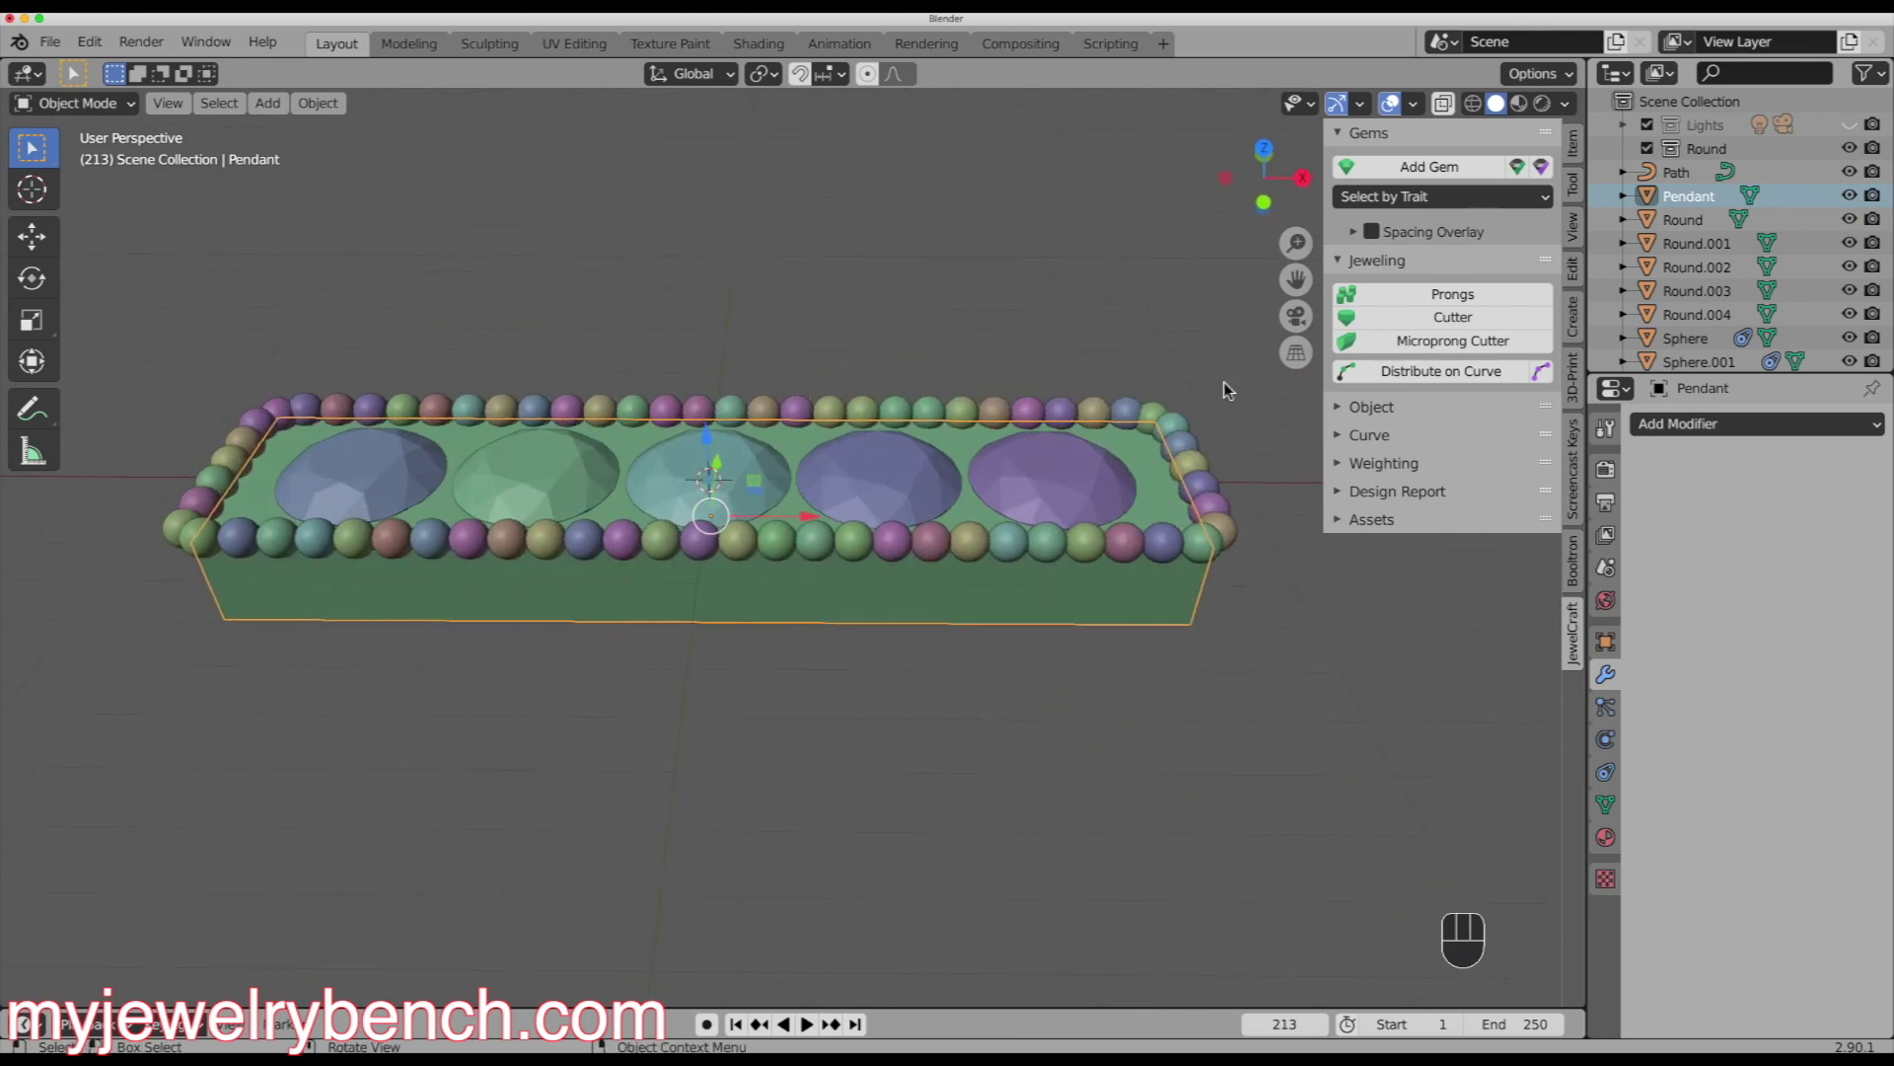
# - Merge all the border spheres, from Sphere through Sphere.066, into the pendant with a destructive Booltron Union, keeping Pendant as the active object
pyautogui.scroll(-4, 1721, 298)
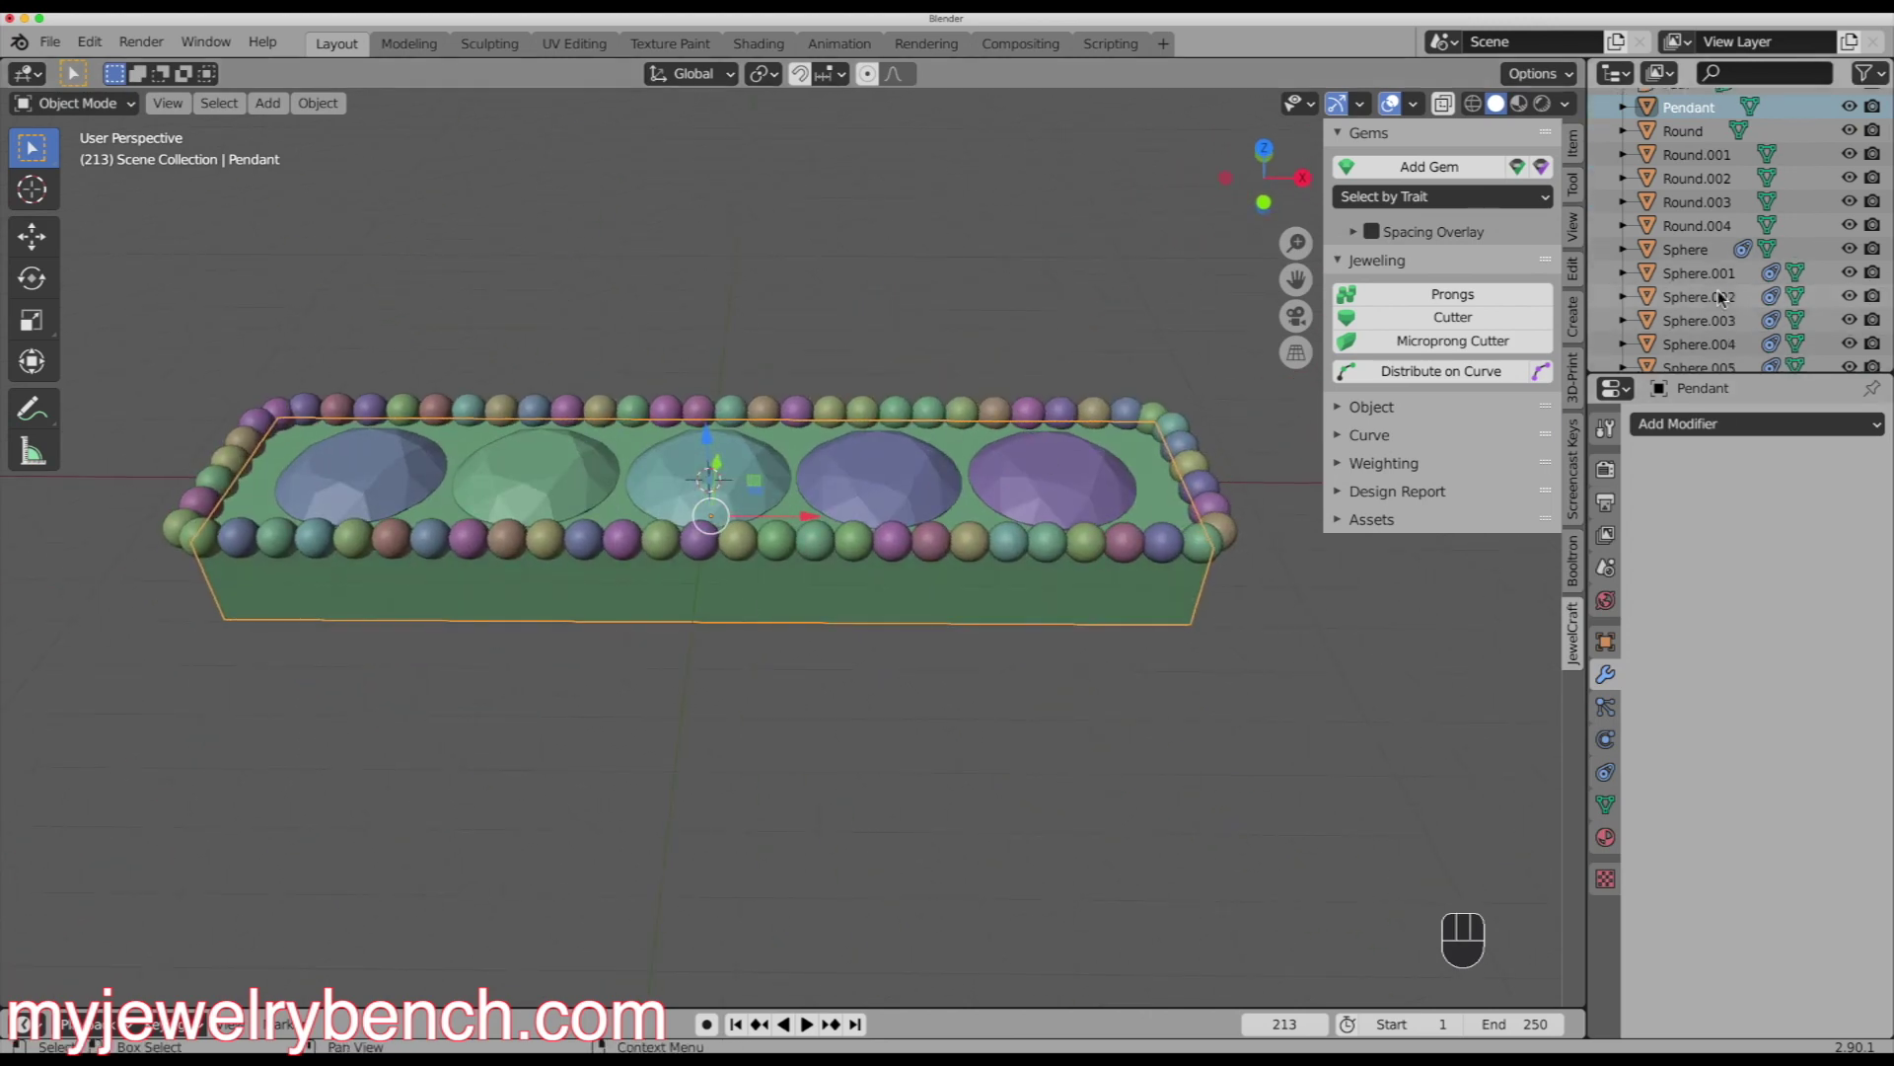
pyautogui.click(1678, 249)
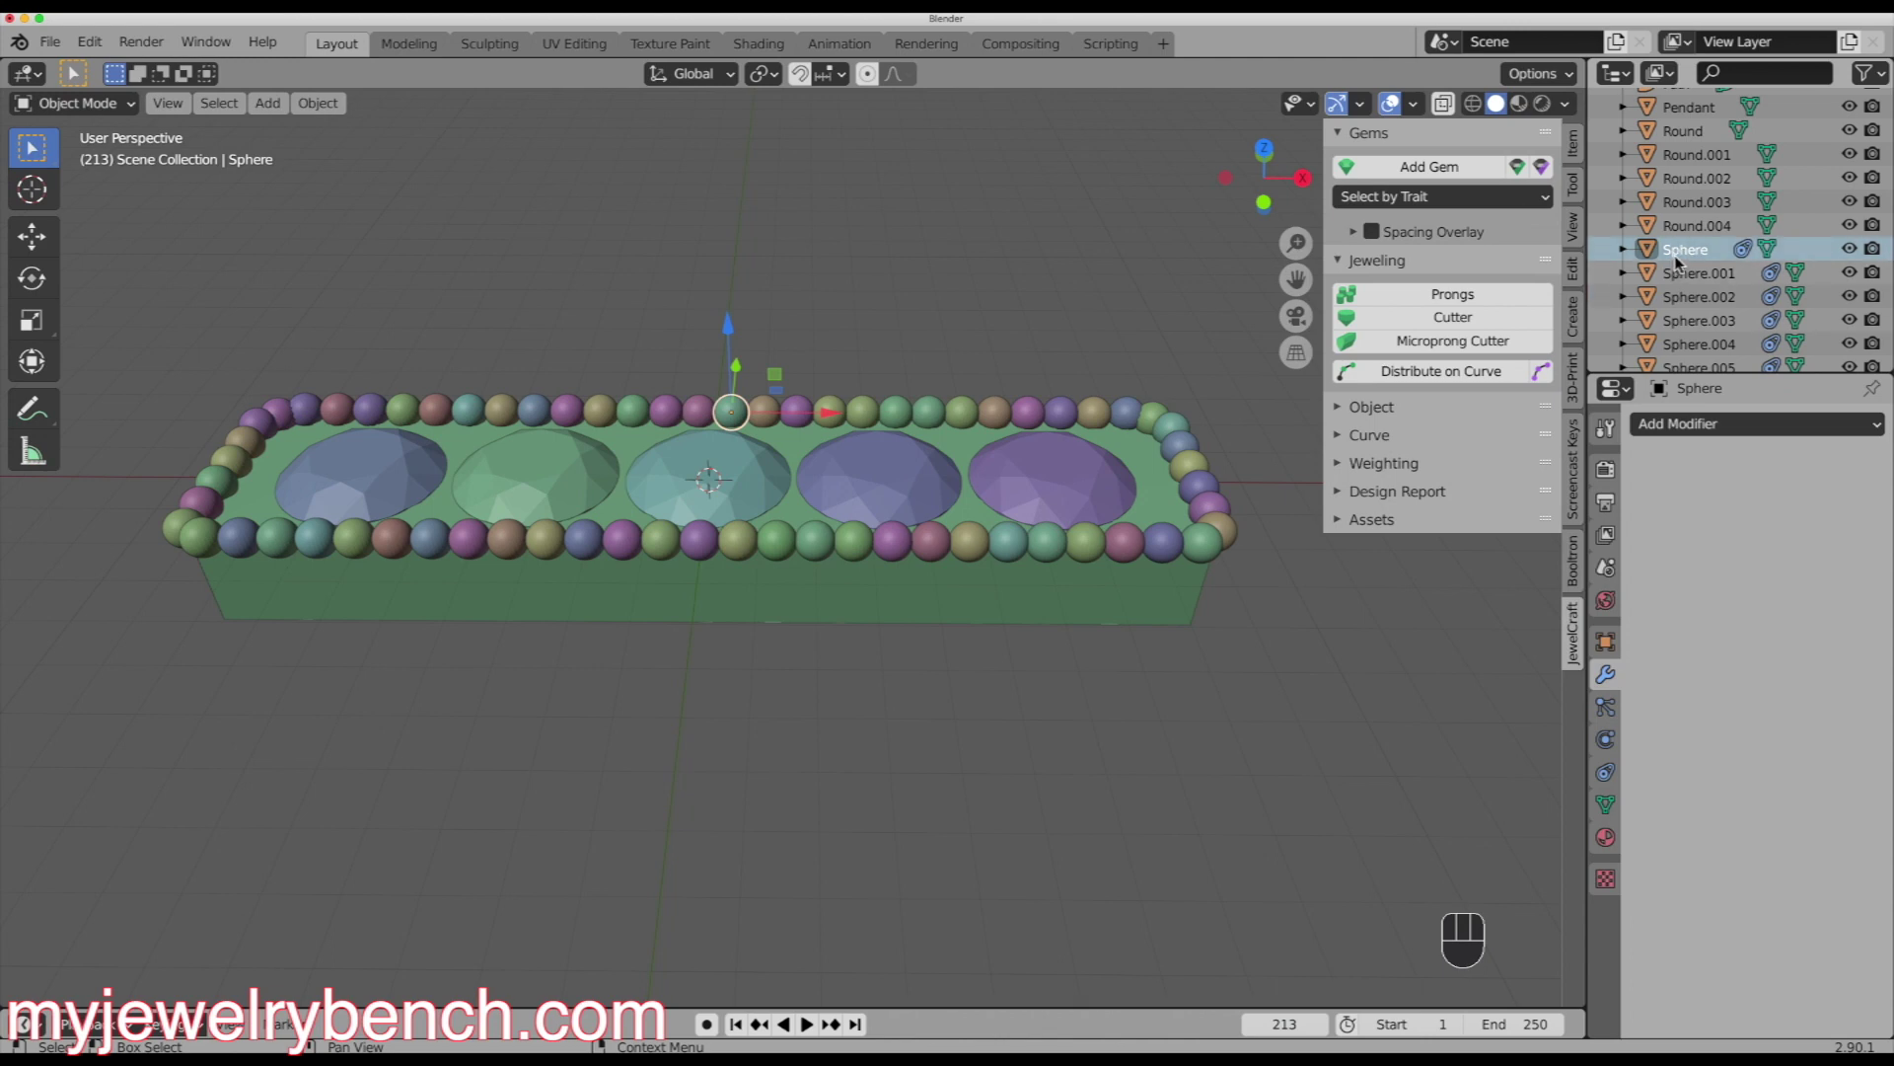
pyautogui.scroll(-15, 1681, 253)
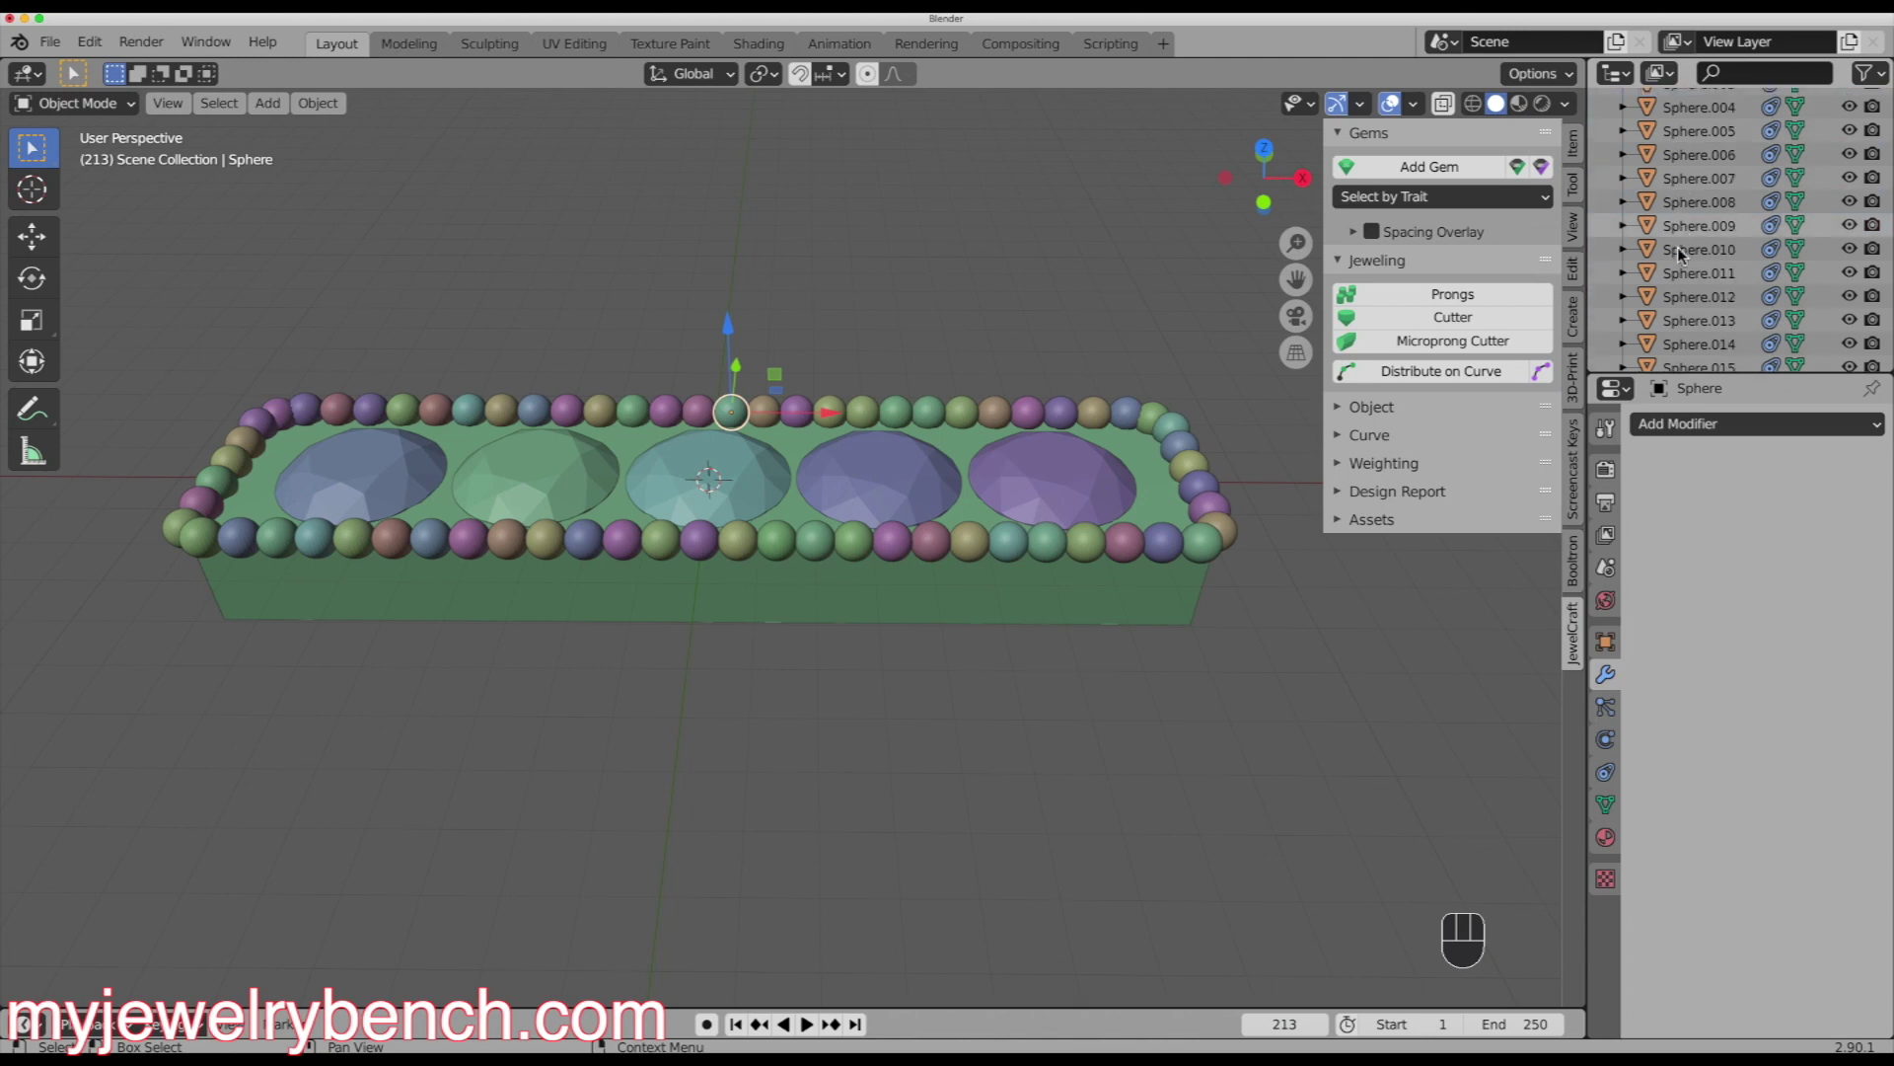
pyautogui.scroll(-11, 1678, 249)
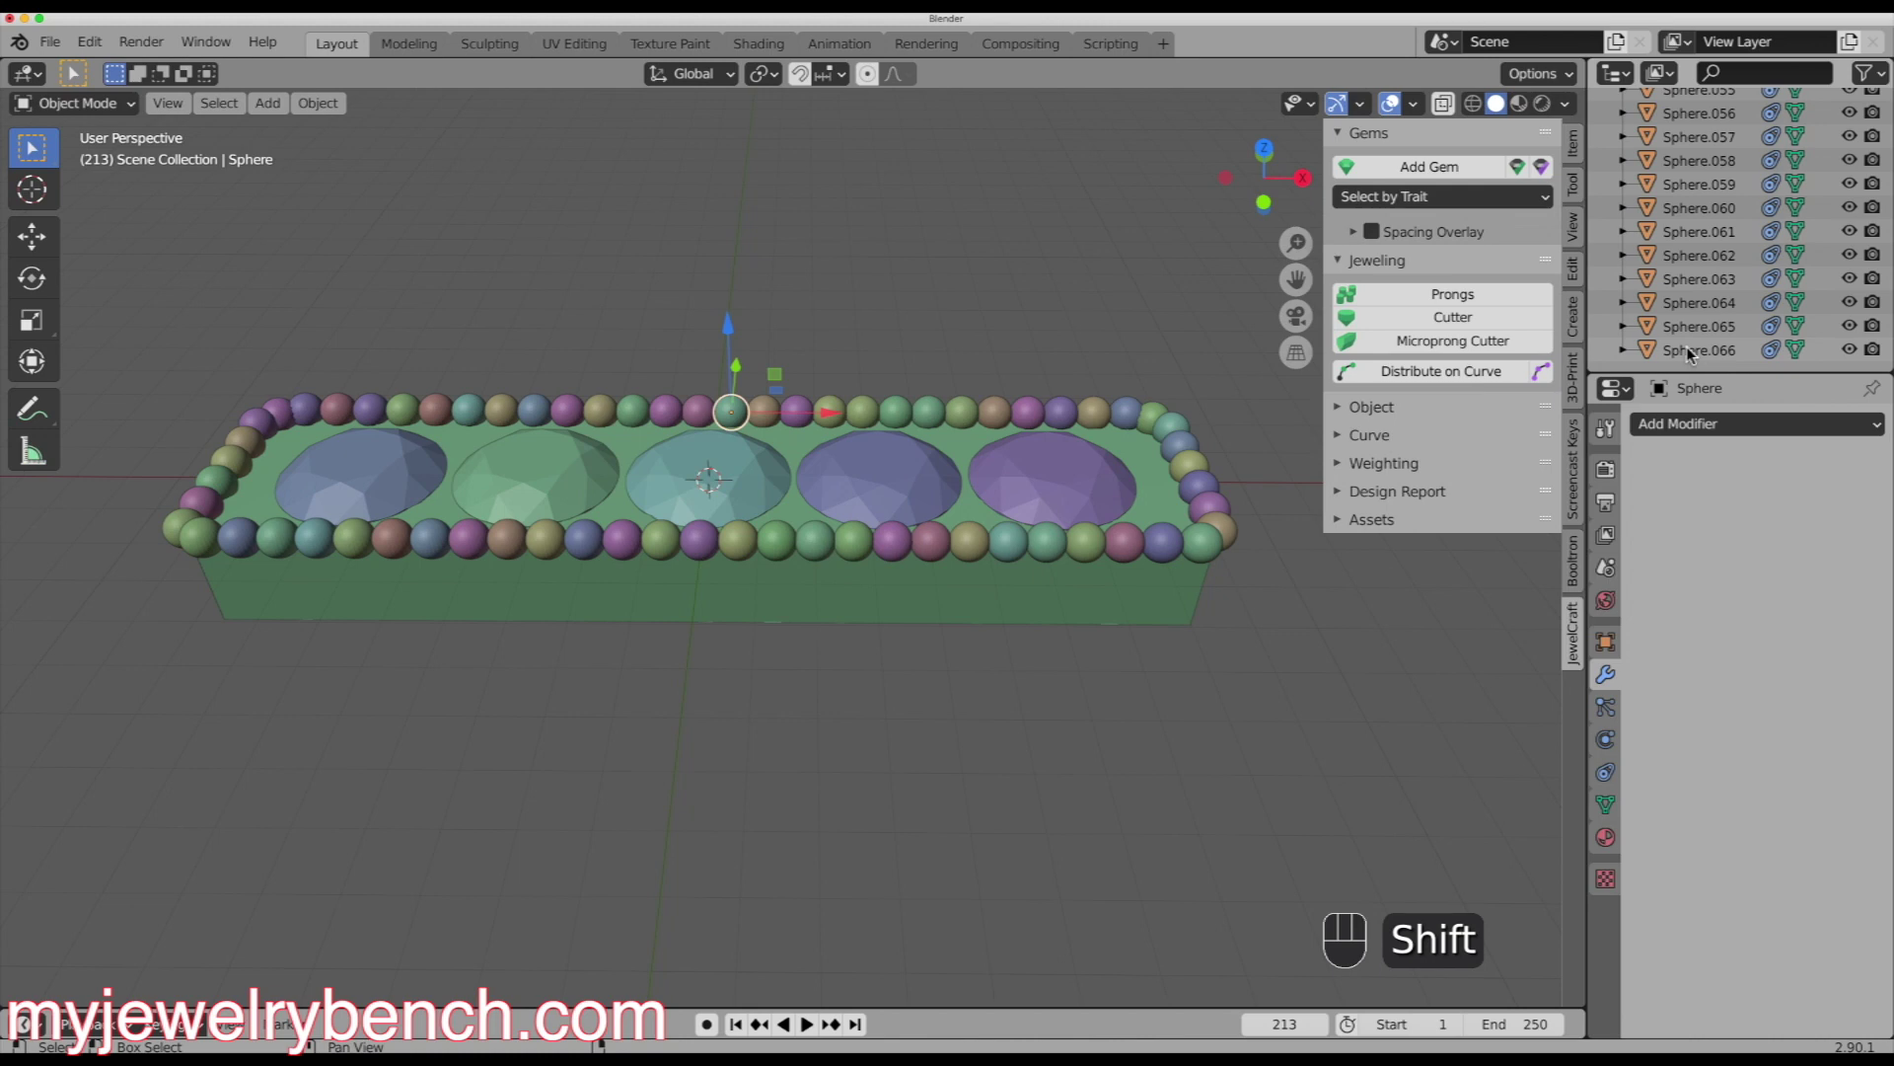
pyautogui.keyDown('shift'); pyautogui.click(1682, 350); pyautogui.keyUp('shift')
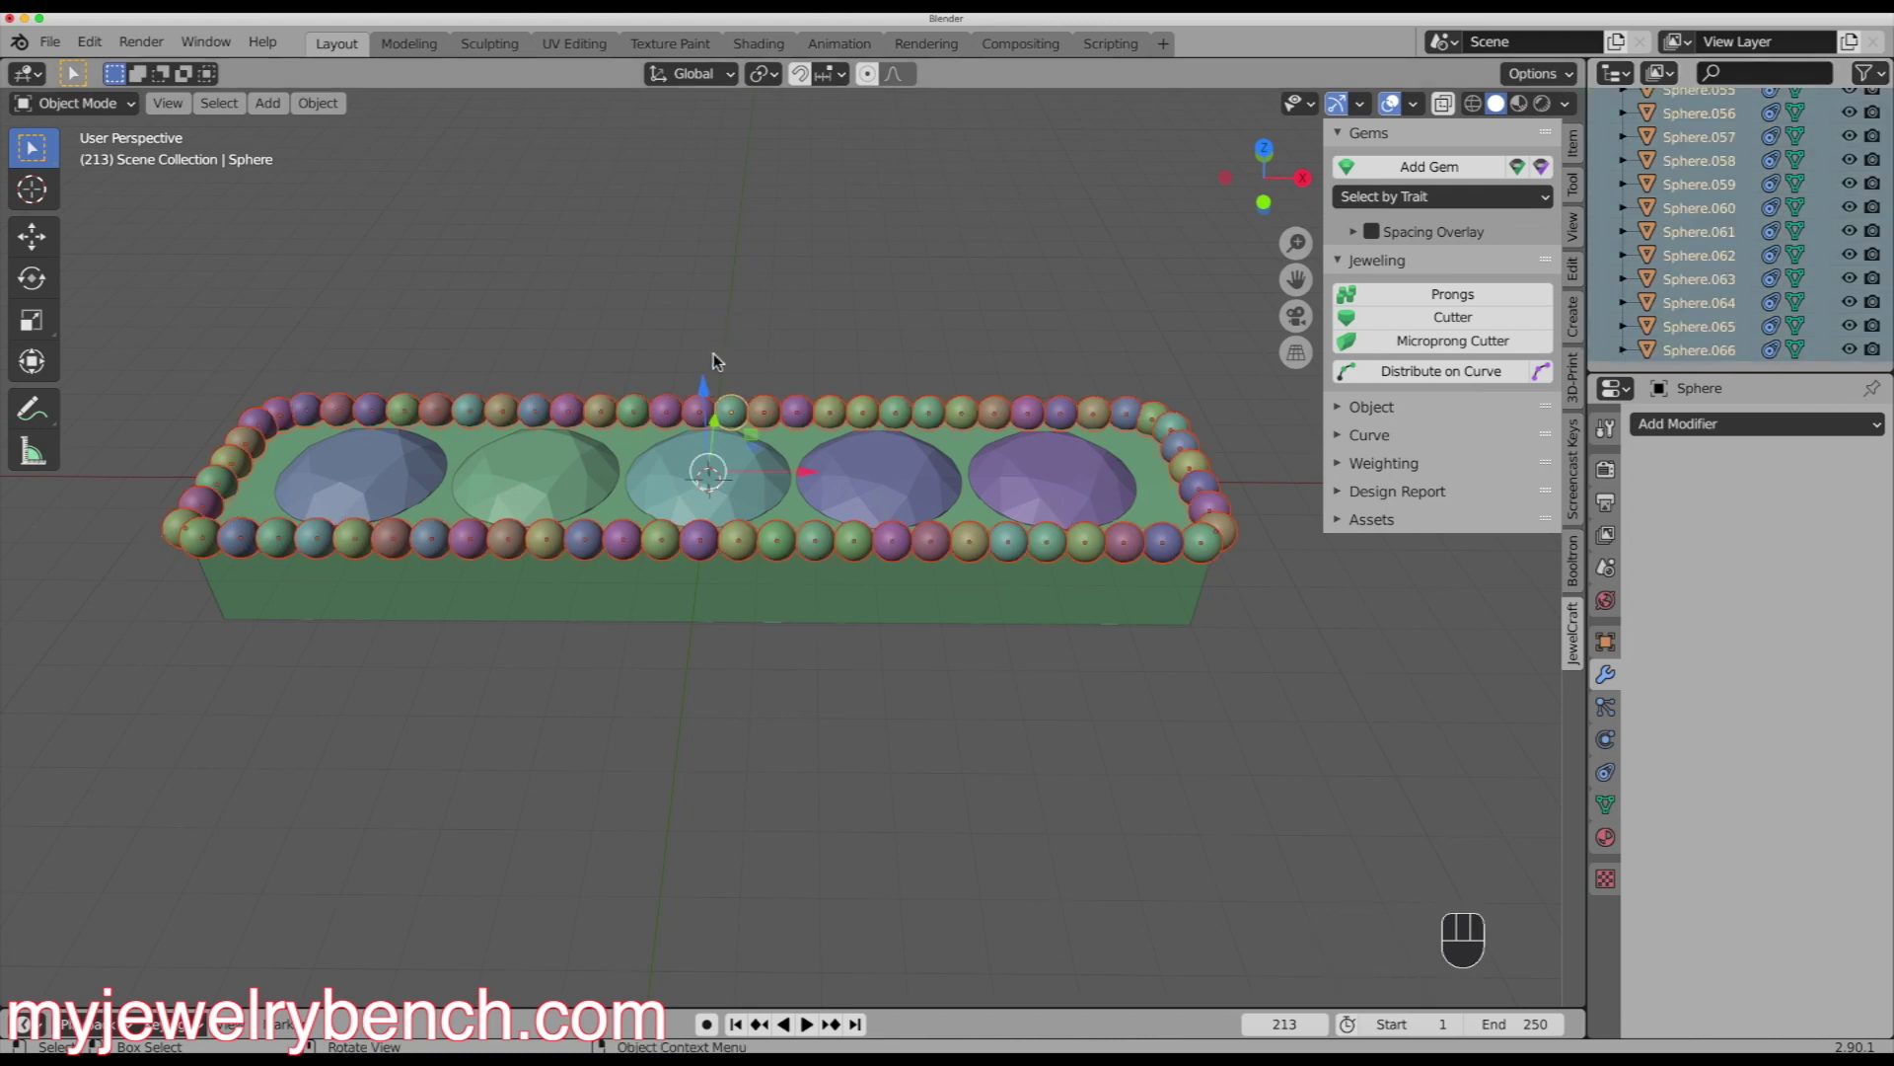
pyautogui.keyDown('shift'); pyautogui.click(980, 589); pyautogui.keyUp('shift')
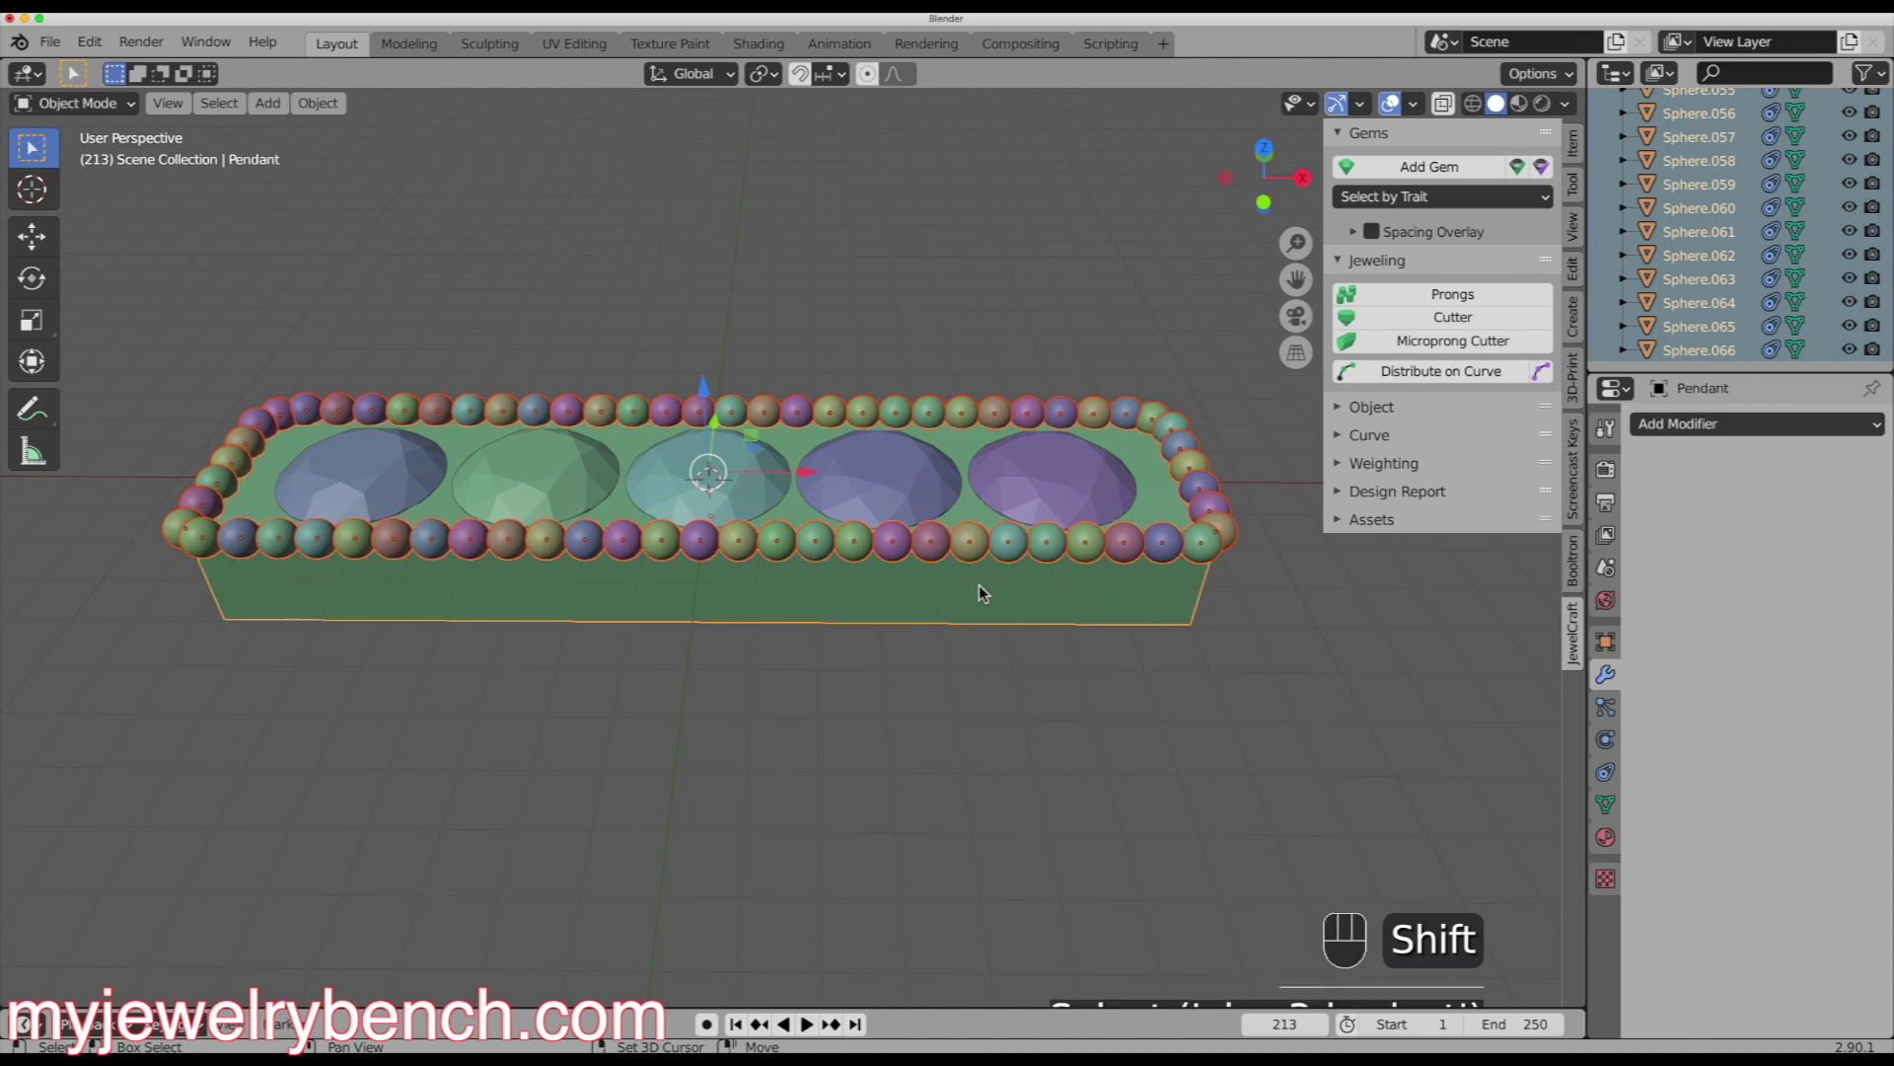
pyautogui.click(1573, 560)
pyautogui.click(1456, 196)
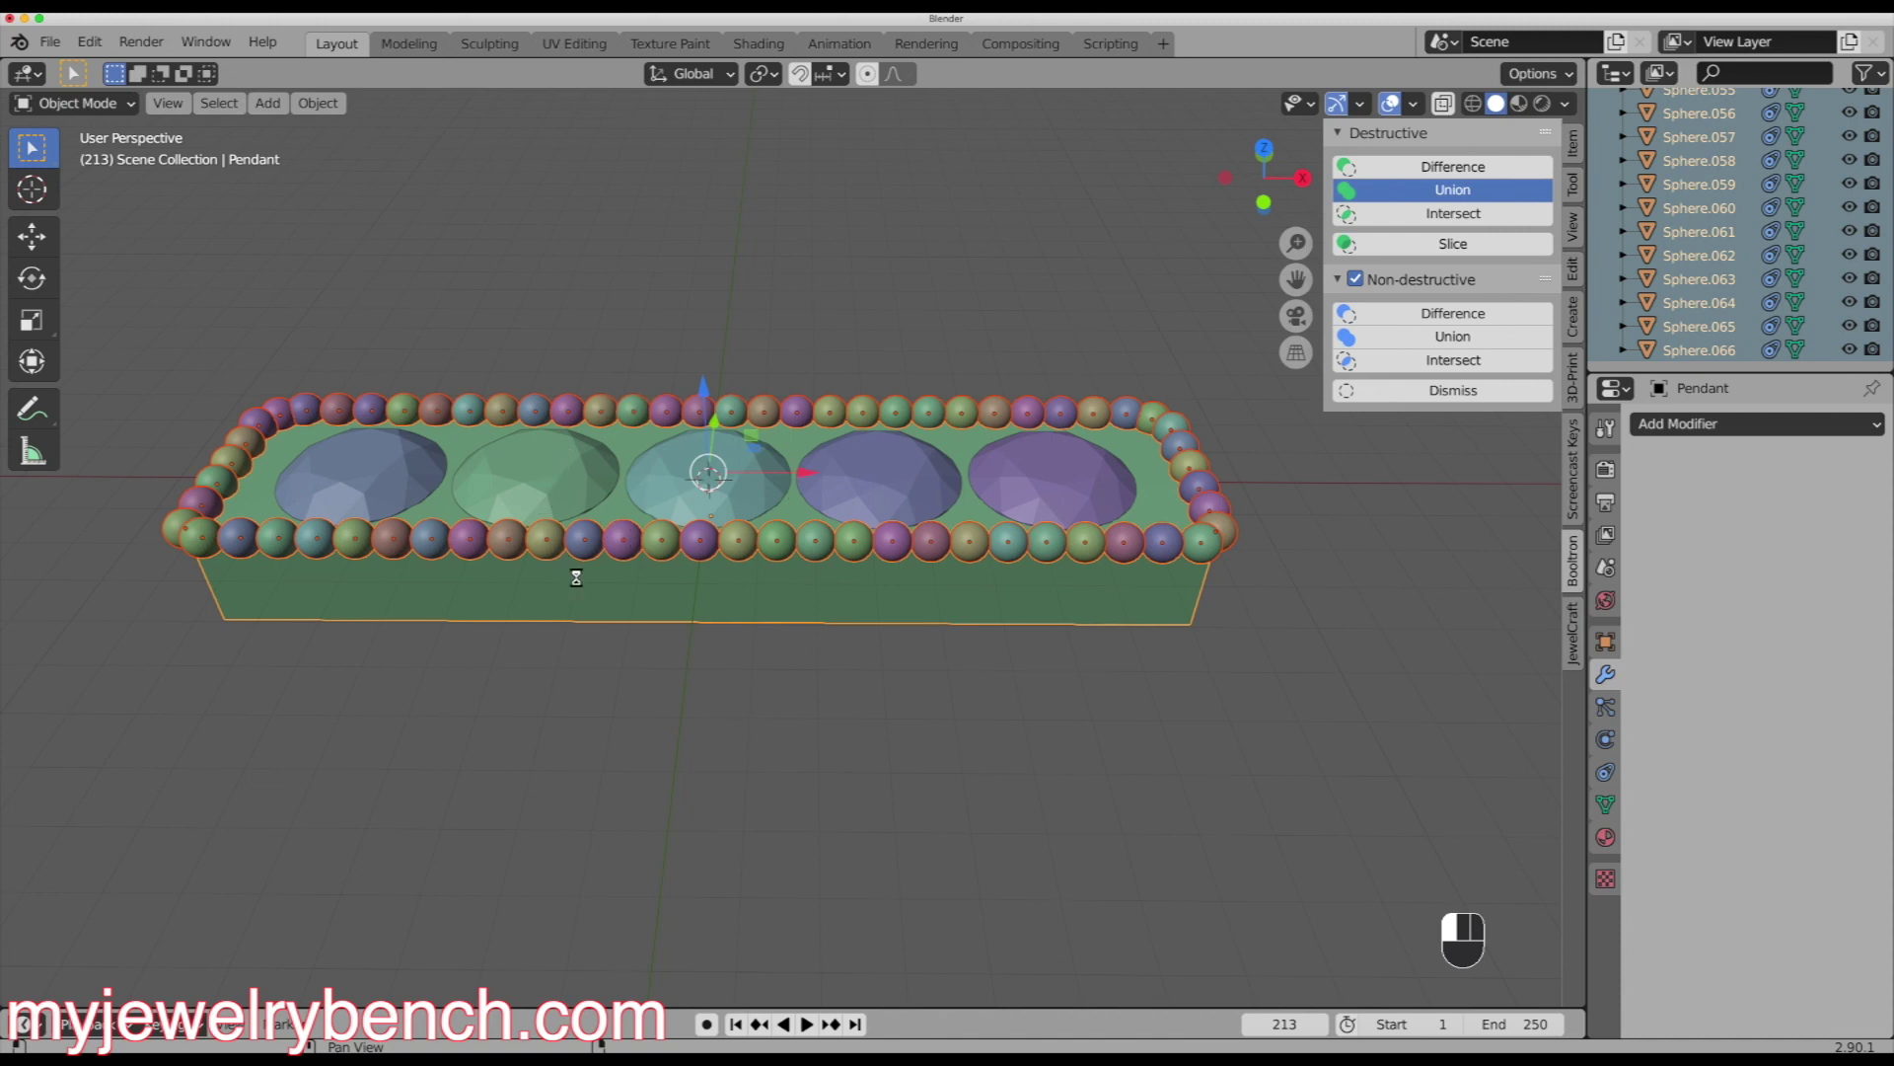
pyautogui.click(654, 633)
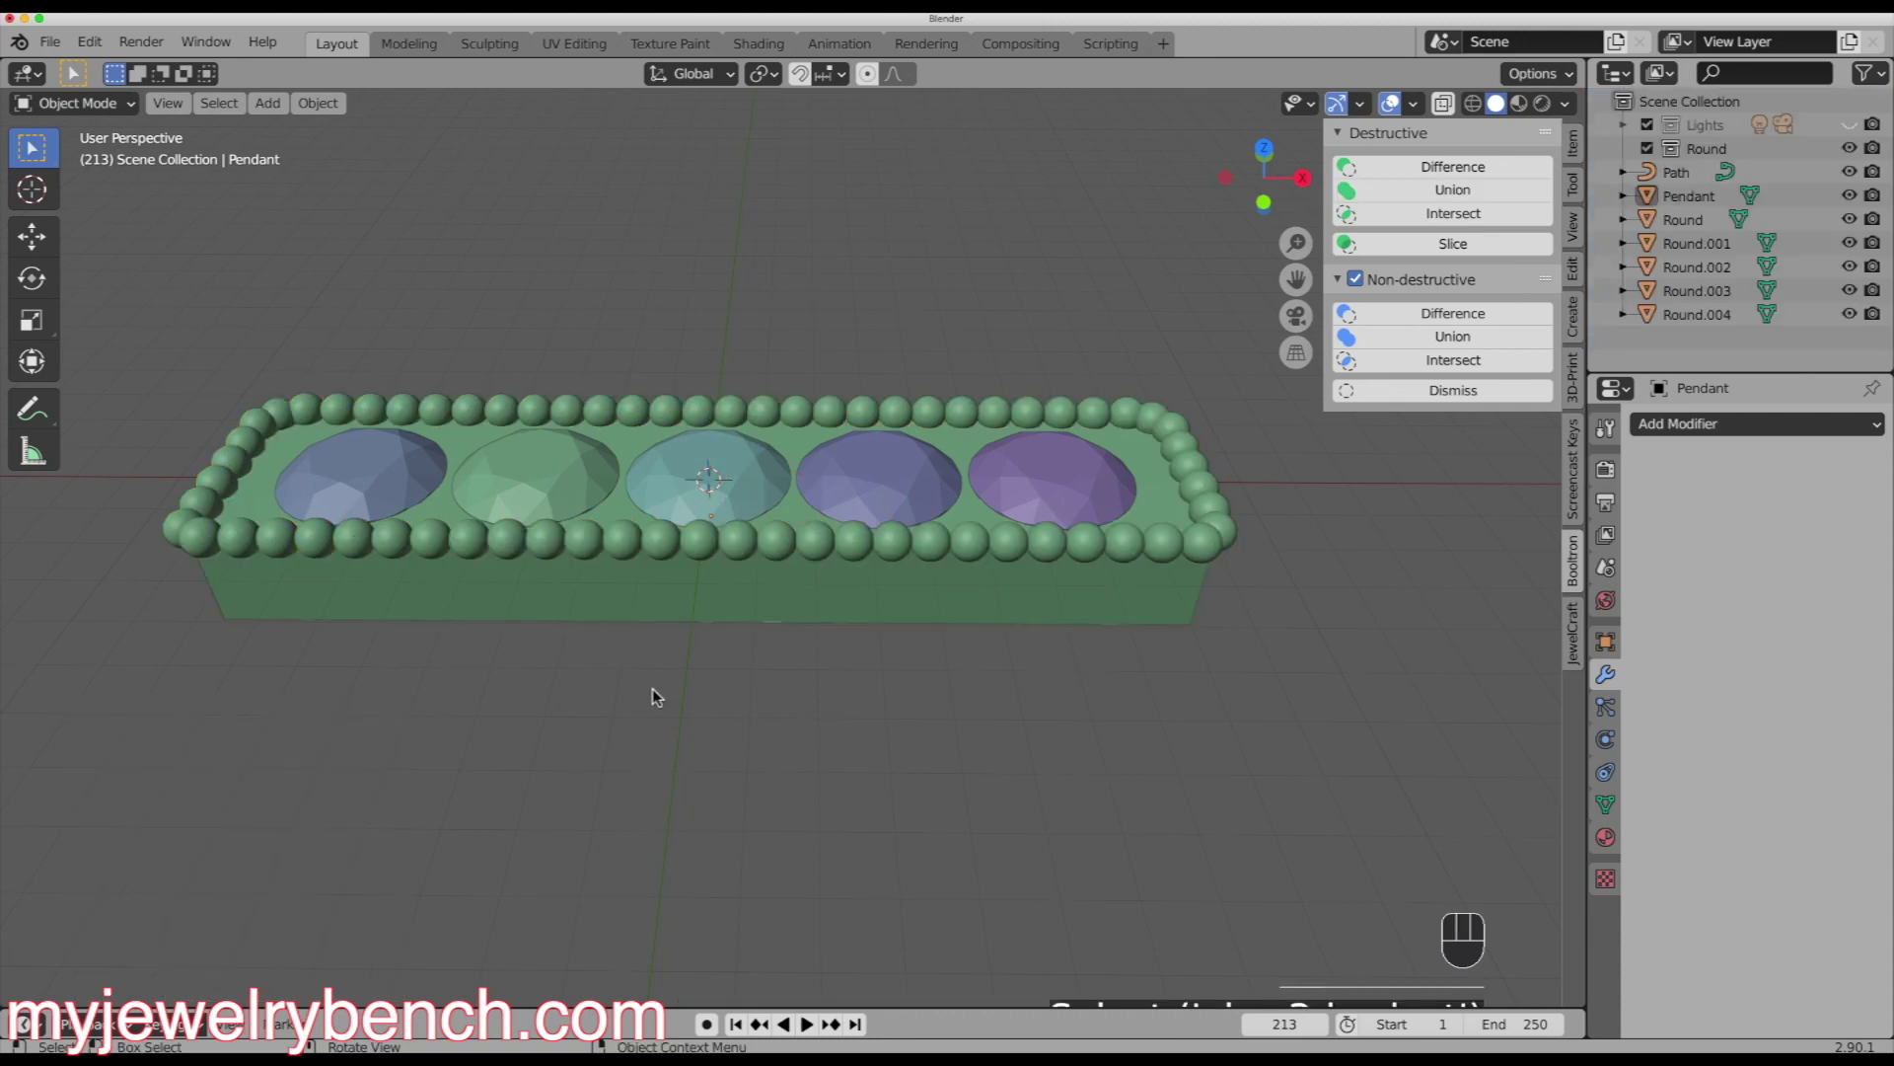
# - Examine the united pendant and bead mesh from several angles, with all its faces selected in Edit Mode
pyautogui.click(749, 553)
pyautogui.press('Tab')
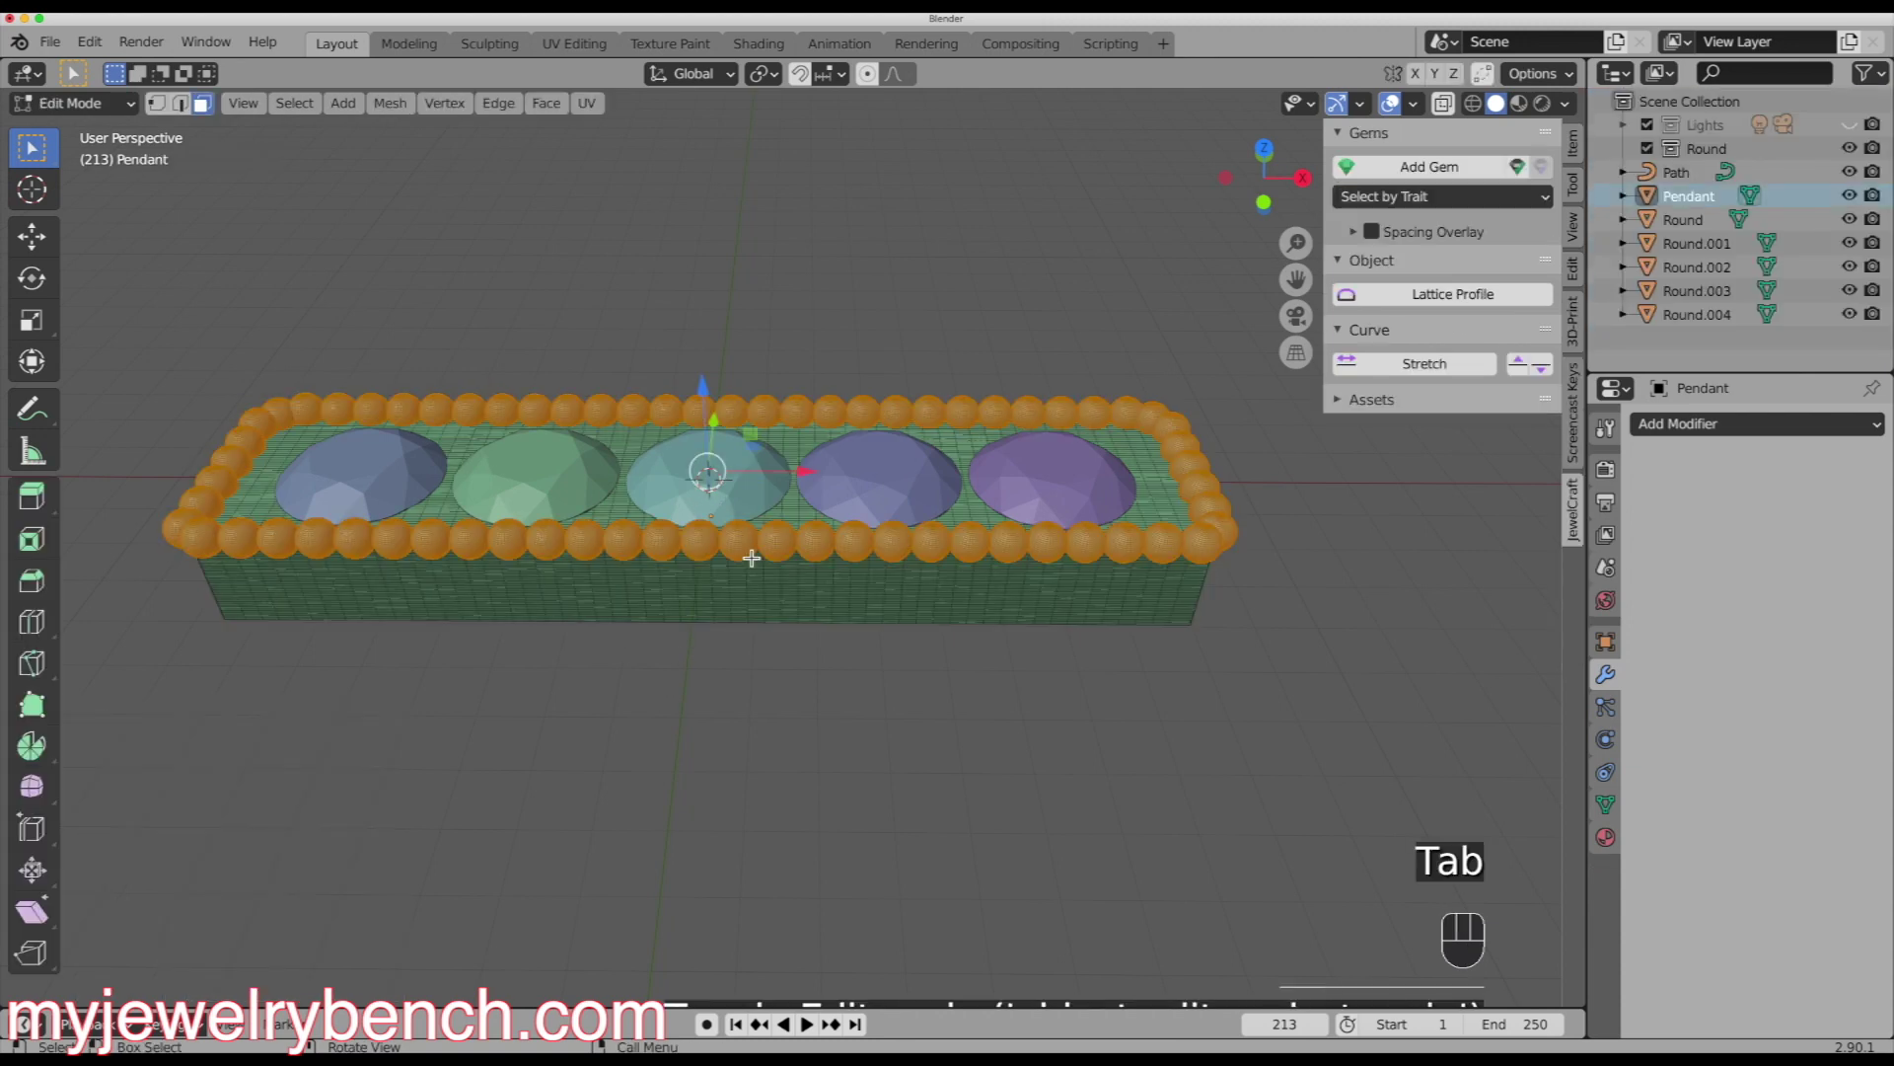
pyautogui.press('a')
pyautogui.moveTo(530, 643); pyautogui.dragTo(260, 613, button='middle')
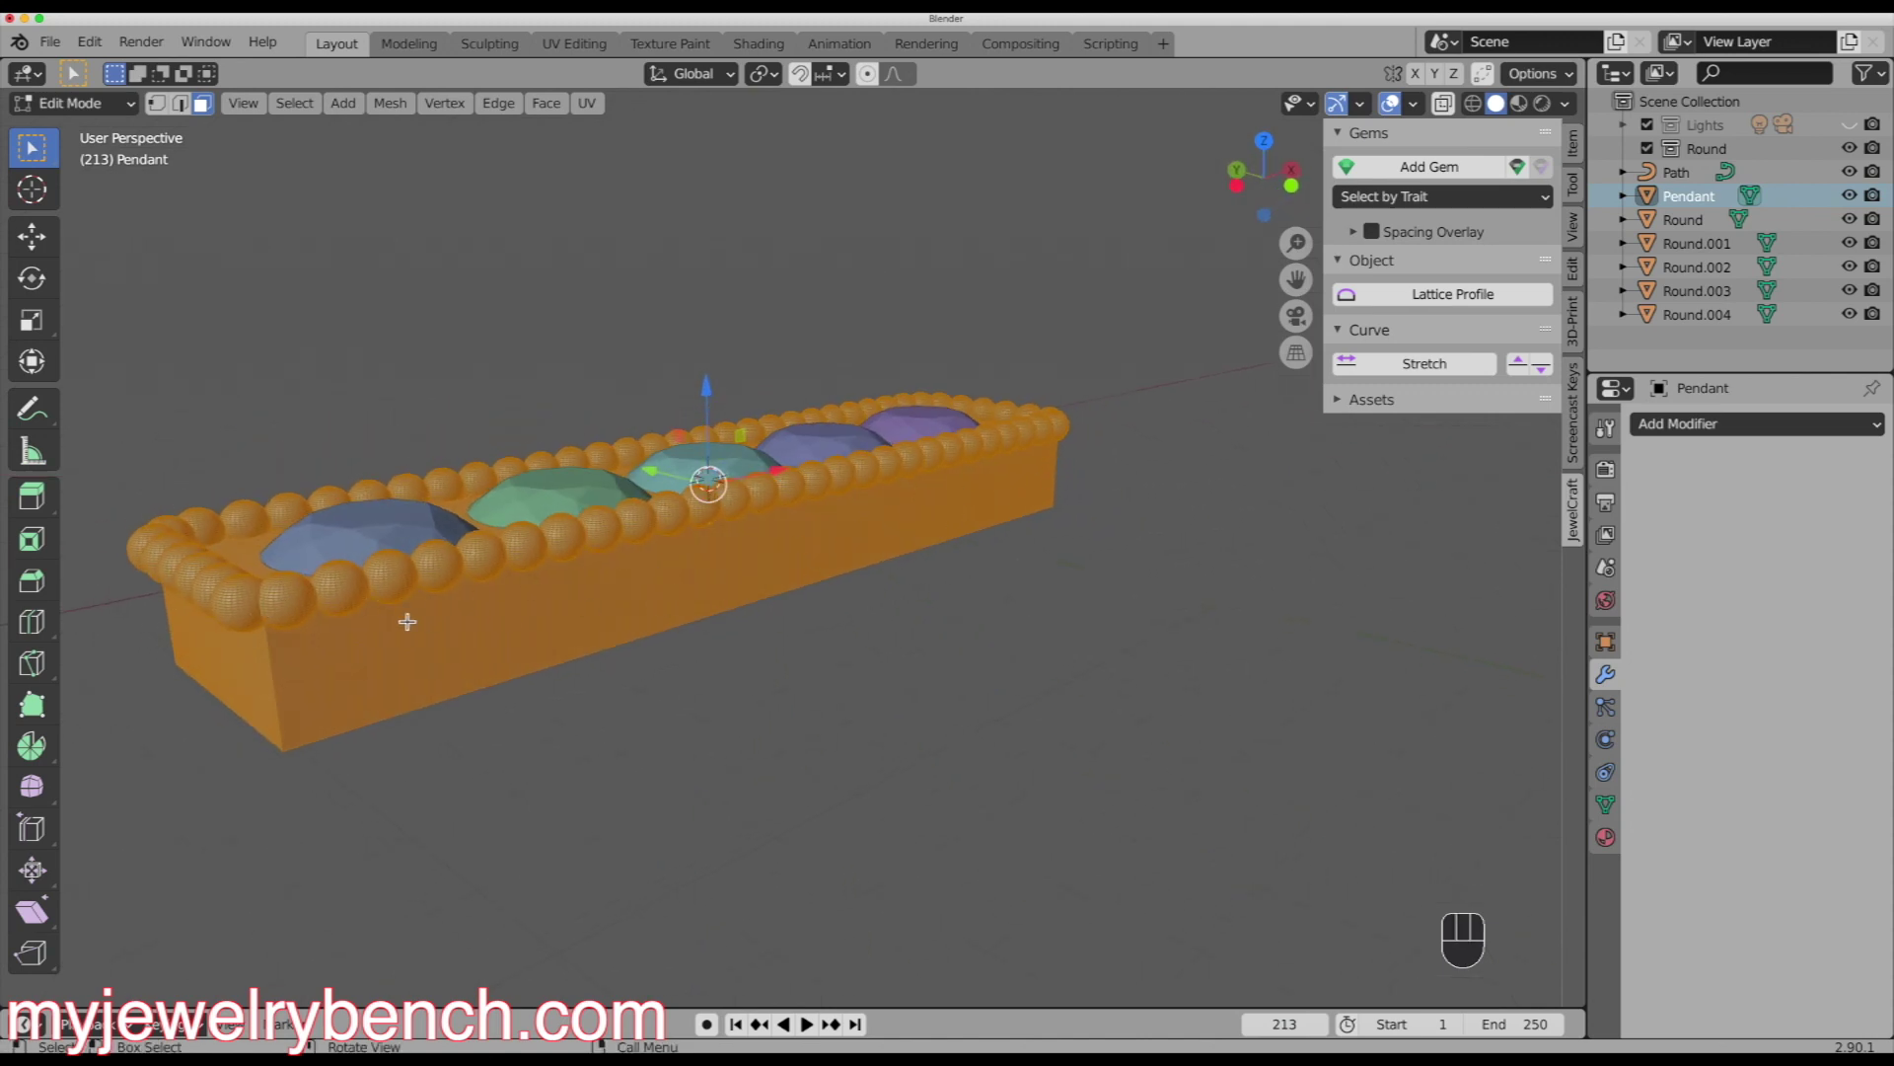
pyautogui.moveTo(485, 536); pyautogui.dragTo(410, 634, button='middle')
pyautogui.moveTo(657, 533); pyautogui.dragTo(688, 610, button='middle')
pyautogui.press('Tab')
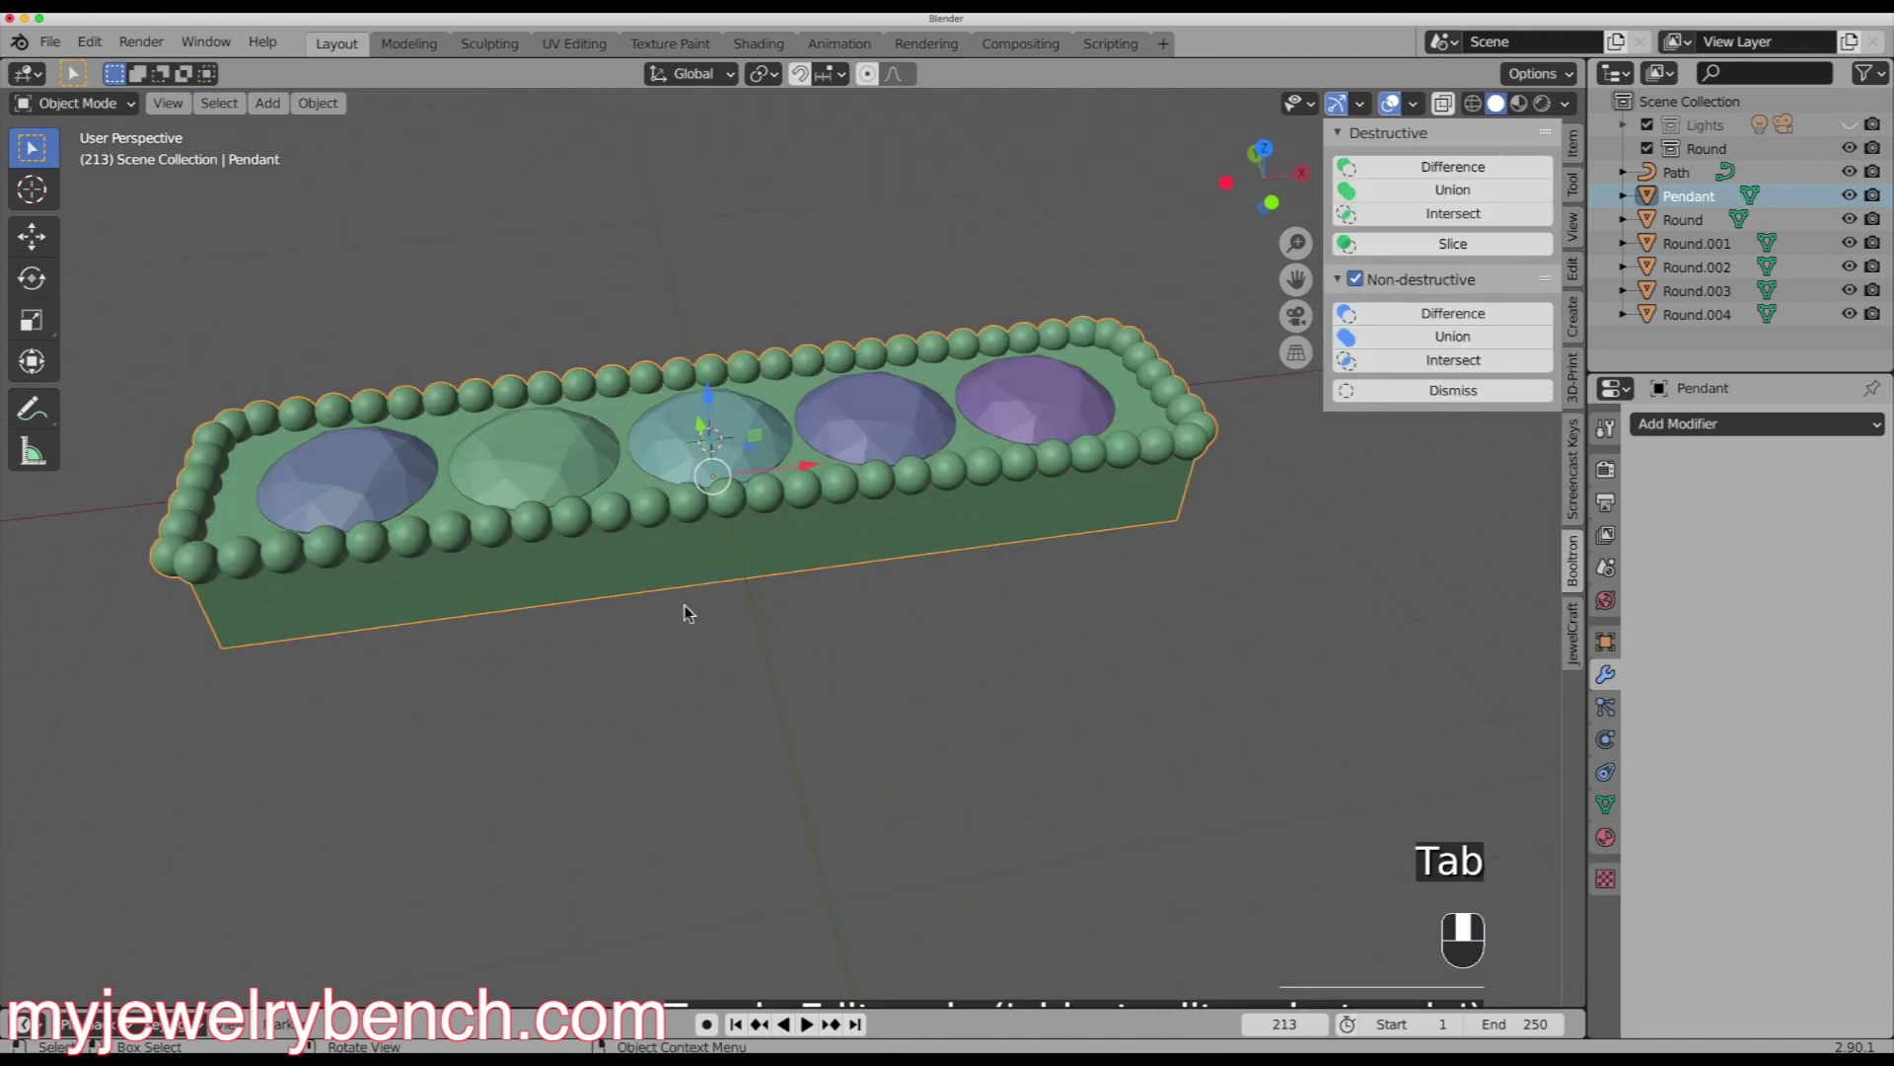
pyautogui.moveTo(1026, 609); pyautogui.dragTo(926, 589, button='middle')
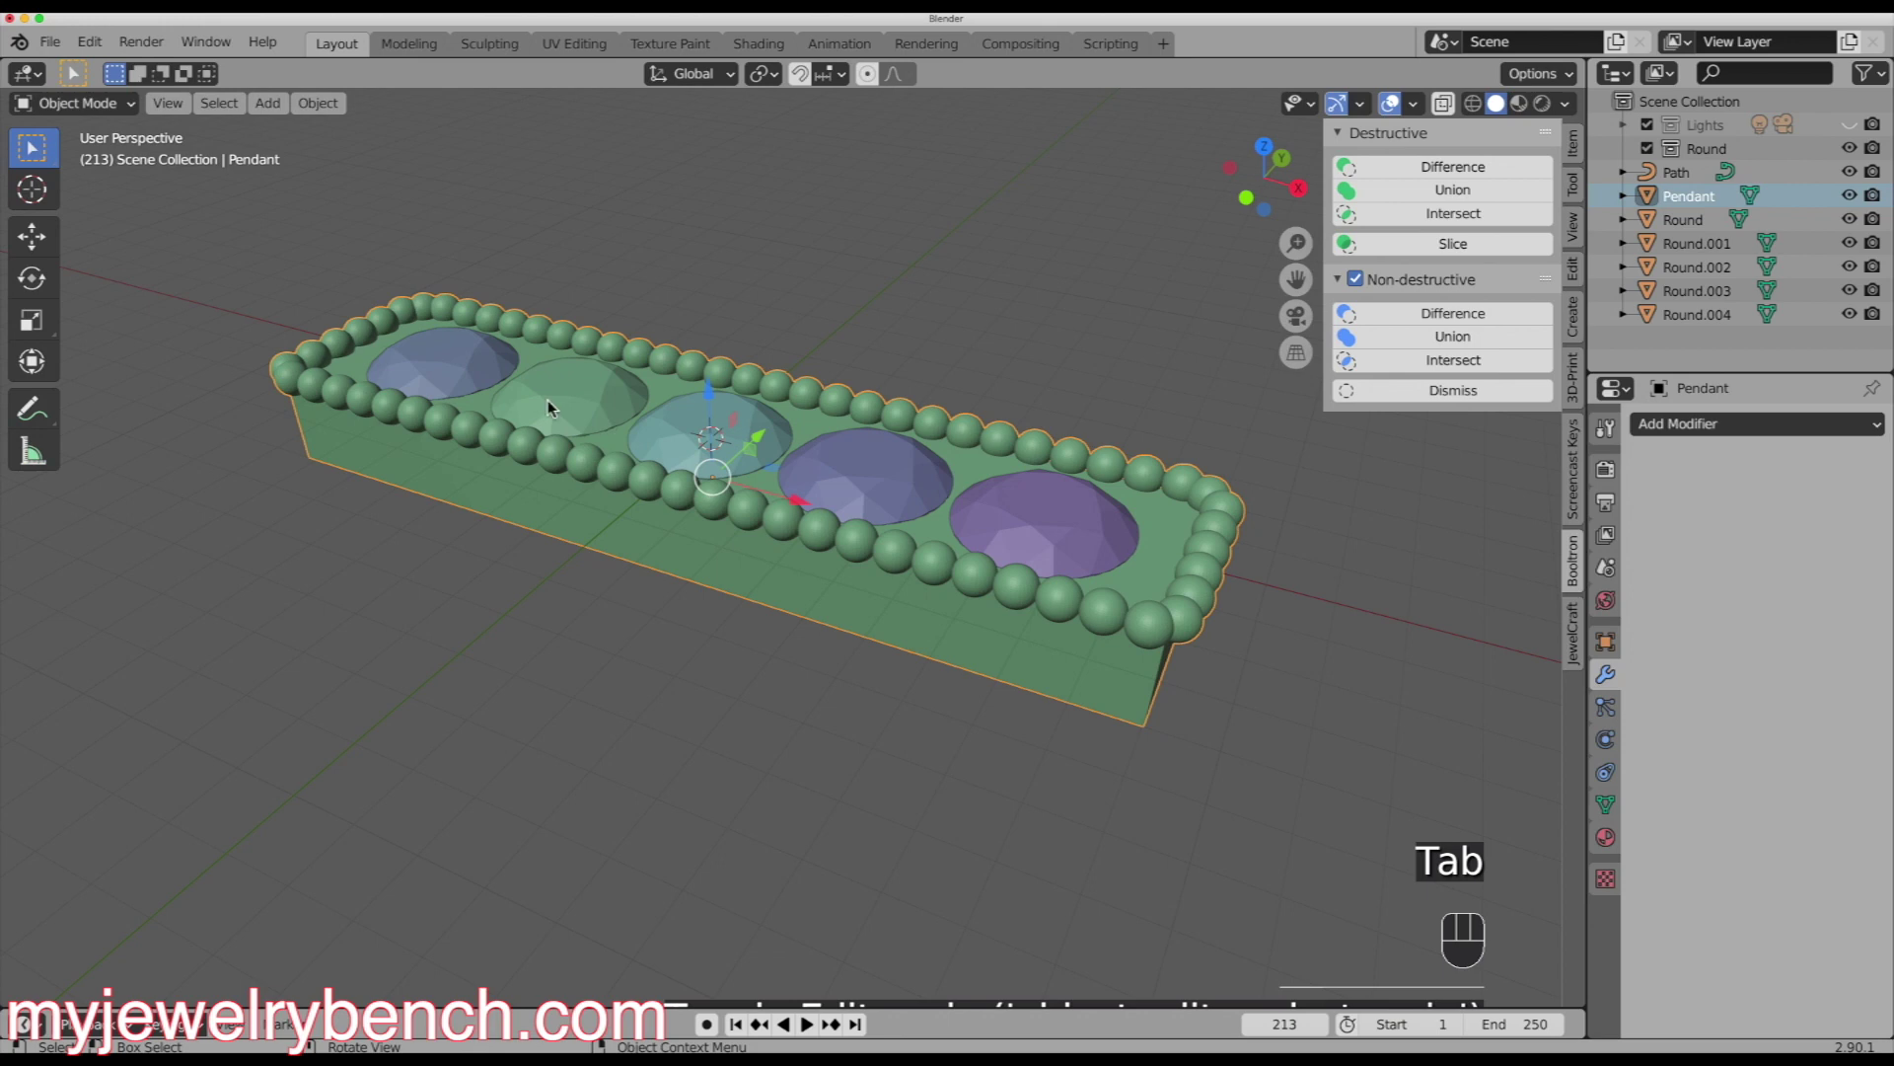
pyautogui.moveTo(511, 391); pyautogui.dragTo(617, 471, button='middle')
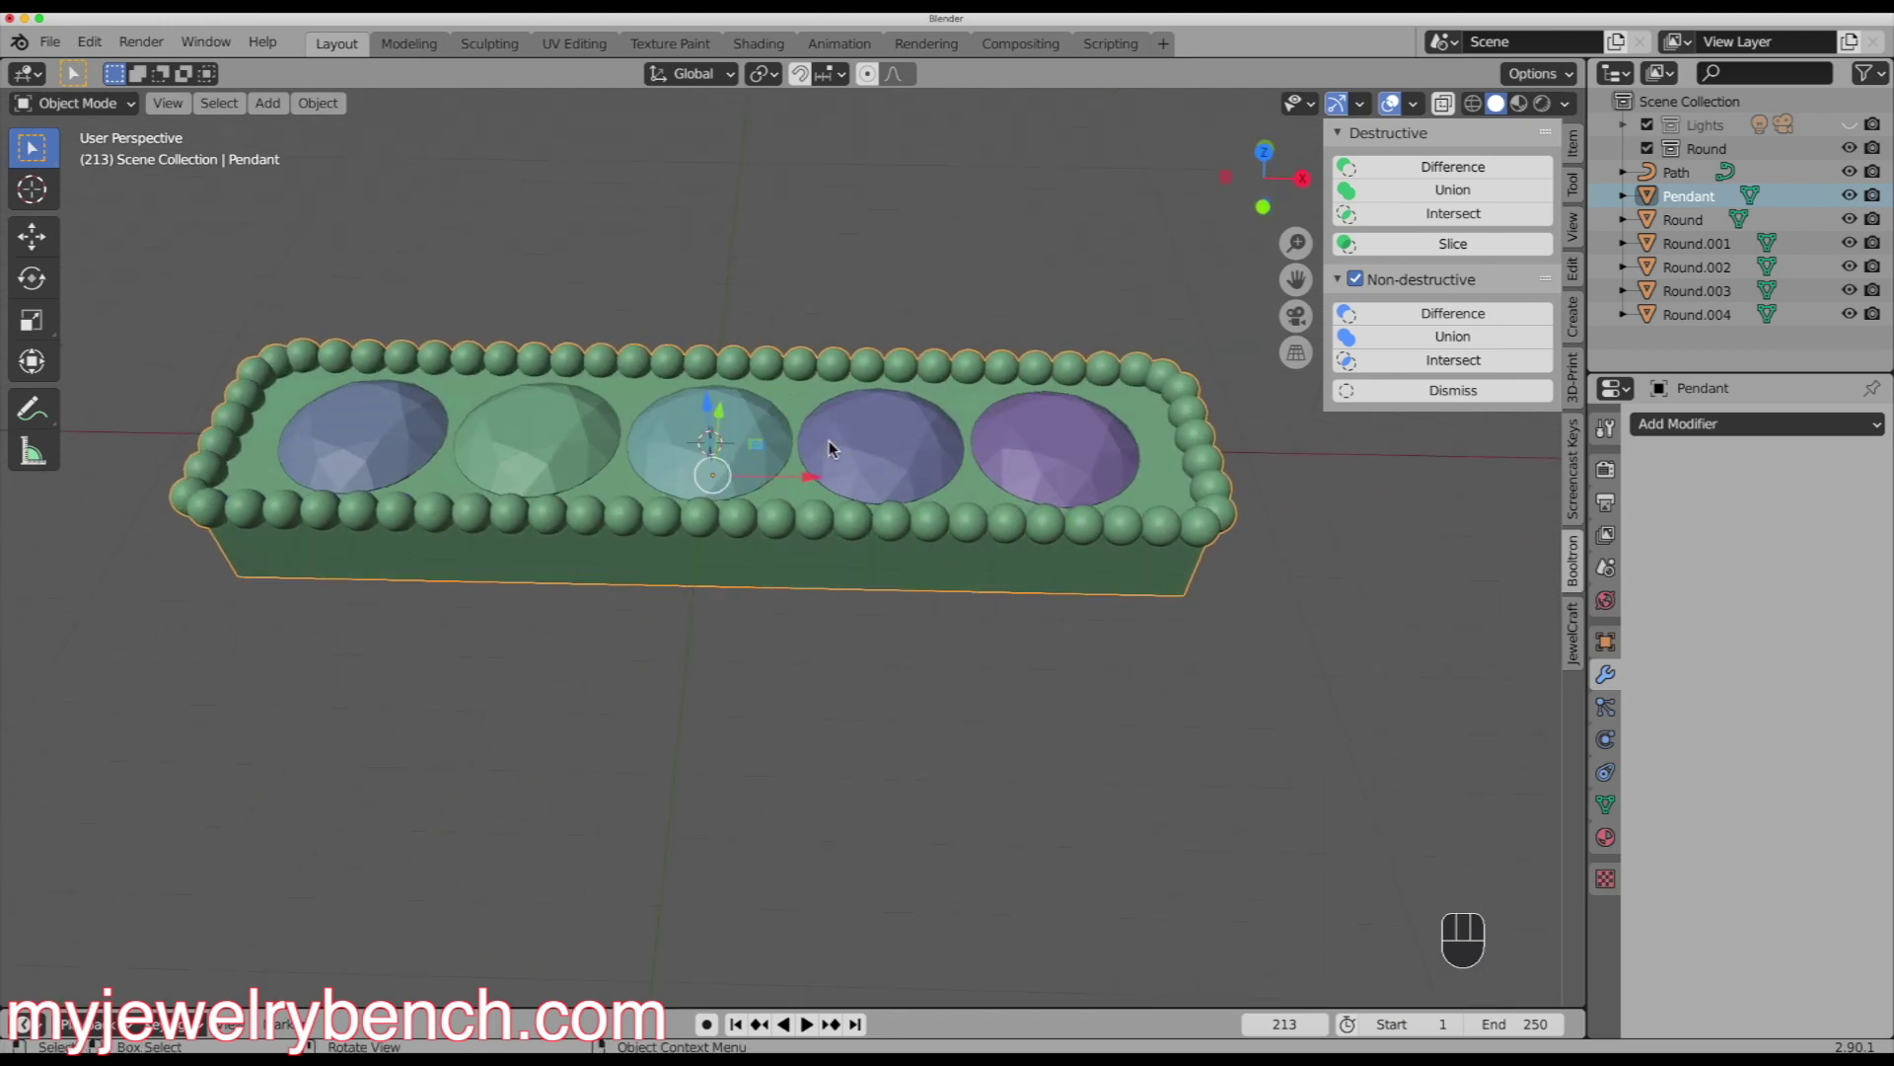
# - Select all five round gems and add JewelCraft cutters to them
pyautogui.click(406, 428)
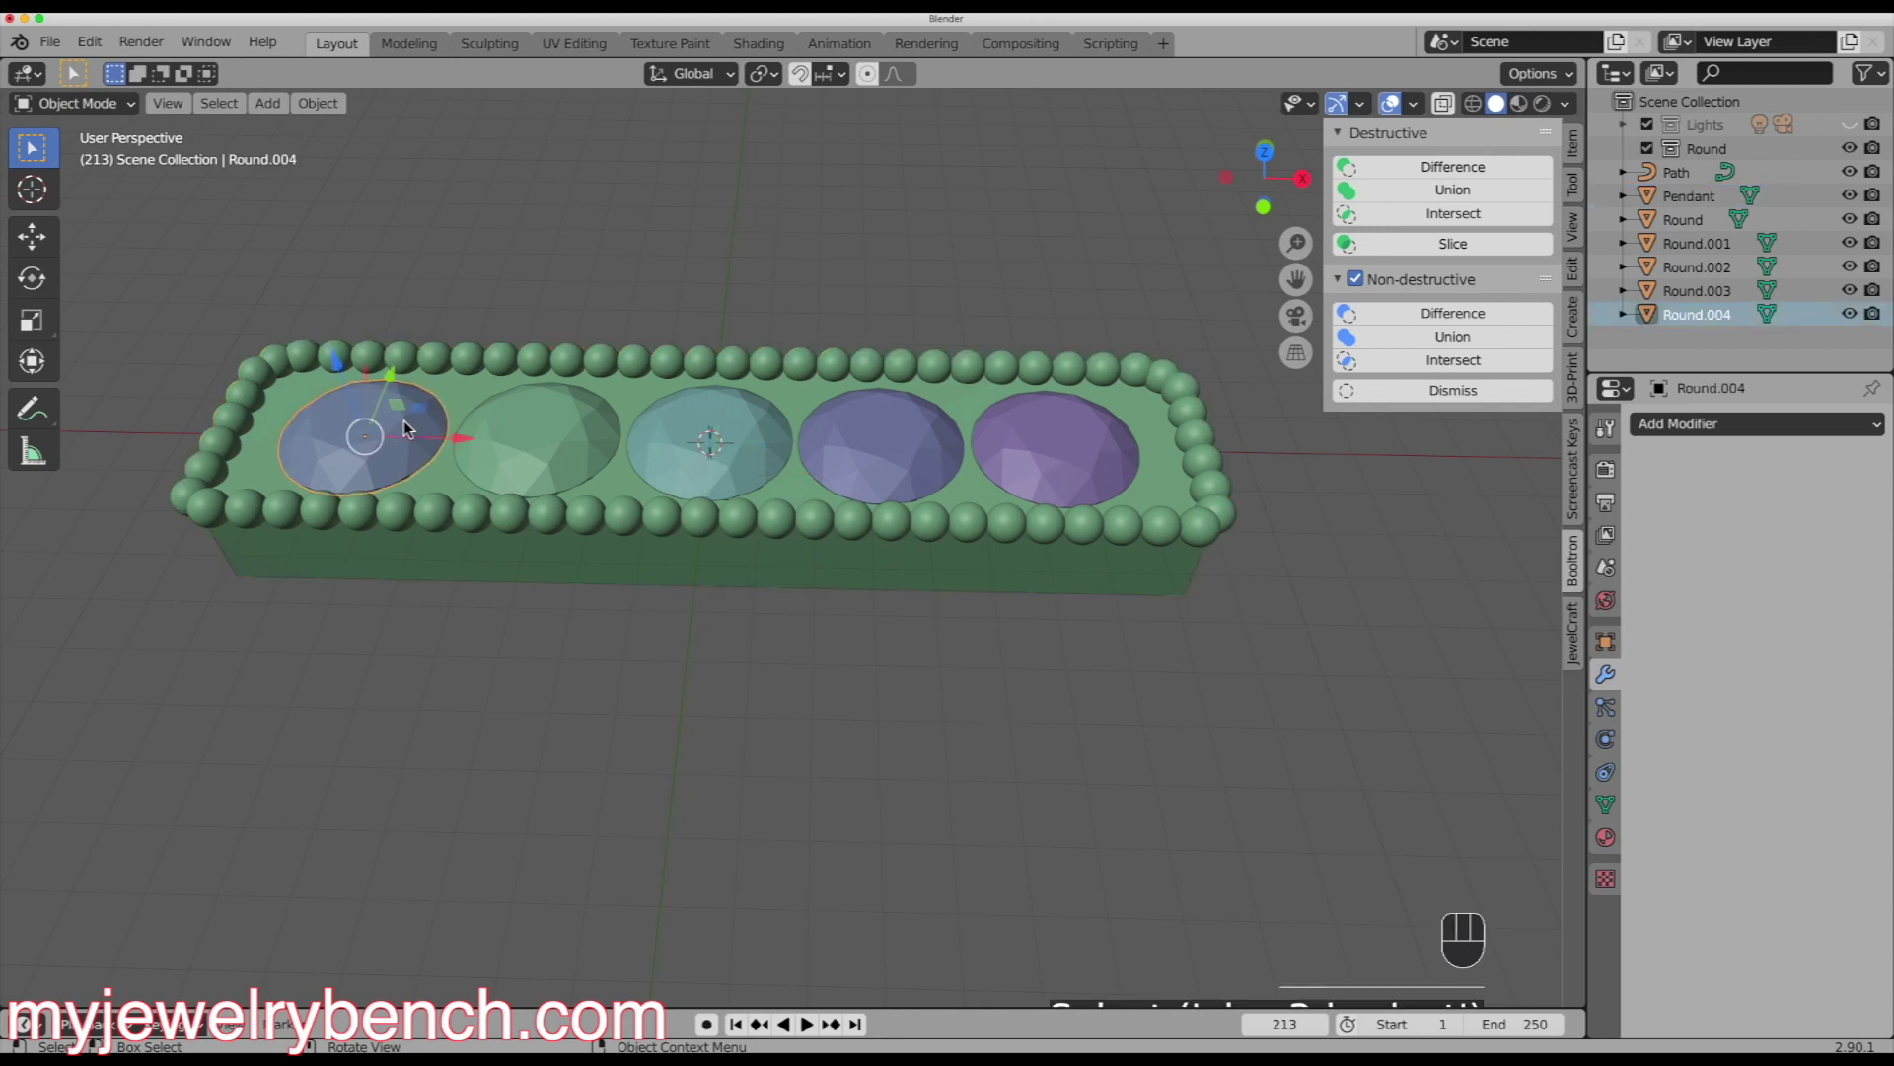
pyautogui.keyDown('shift'); pyautogui.click(542, 441); pyautogui.keyUp('shift')
pyautogui.keyDown('shift'); pyautogui.click(694, 434); pyautogui.keyUp('shift')
pyautogui.keyDown('shift'); pyautogui.click(898, 433); pyautogui.keyUp('shift')
pyautogui.keyDown('shift'); pyautogui.click(1034, 431); pyautogui.keyUp('shift')
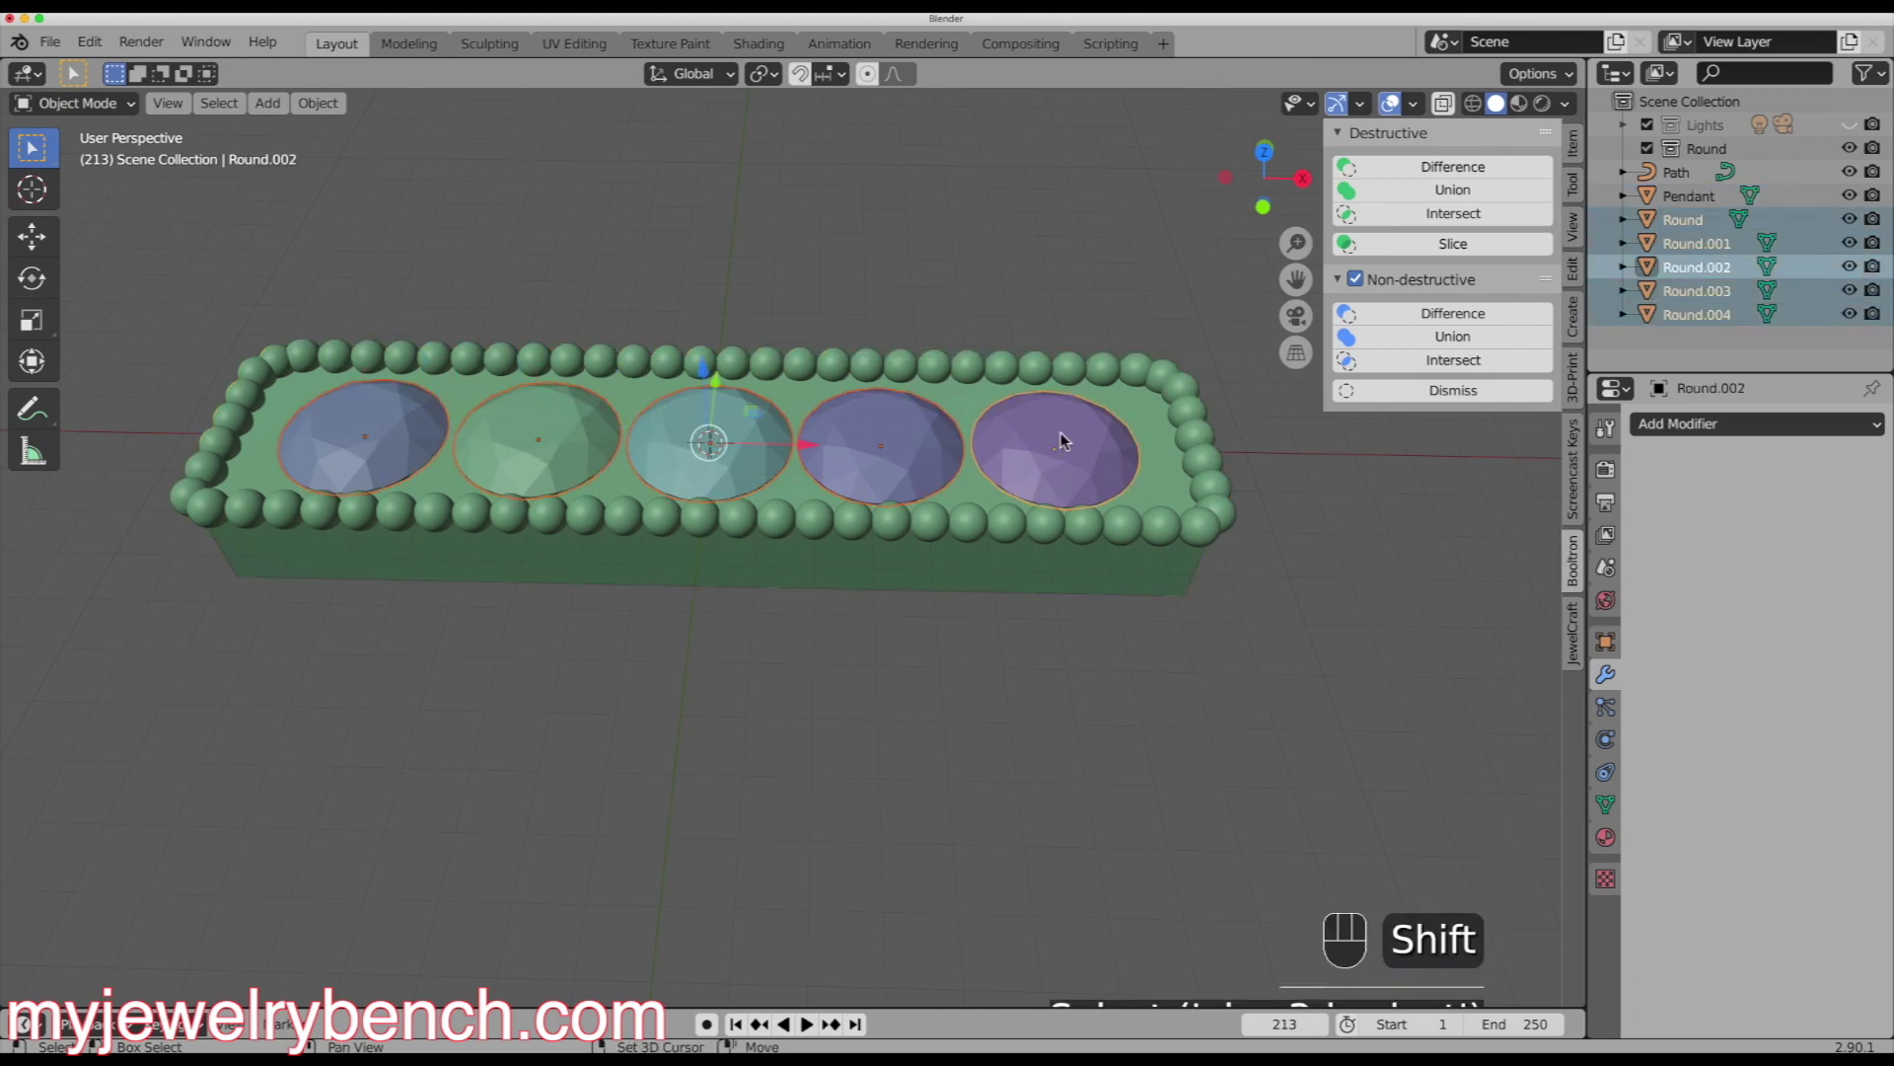
pyautogui.click(1567, 631)
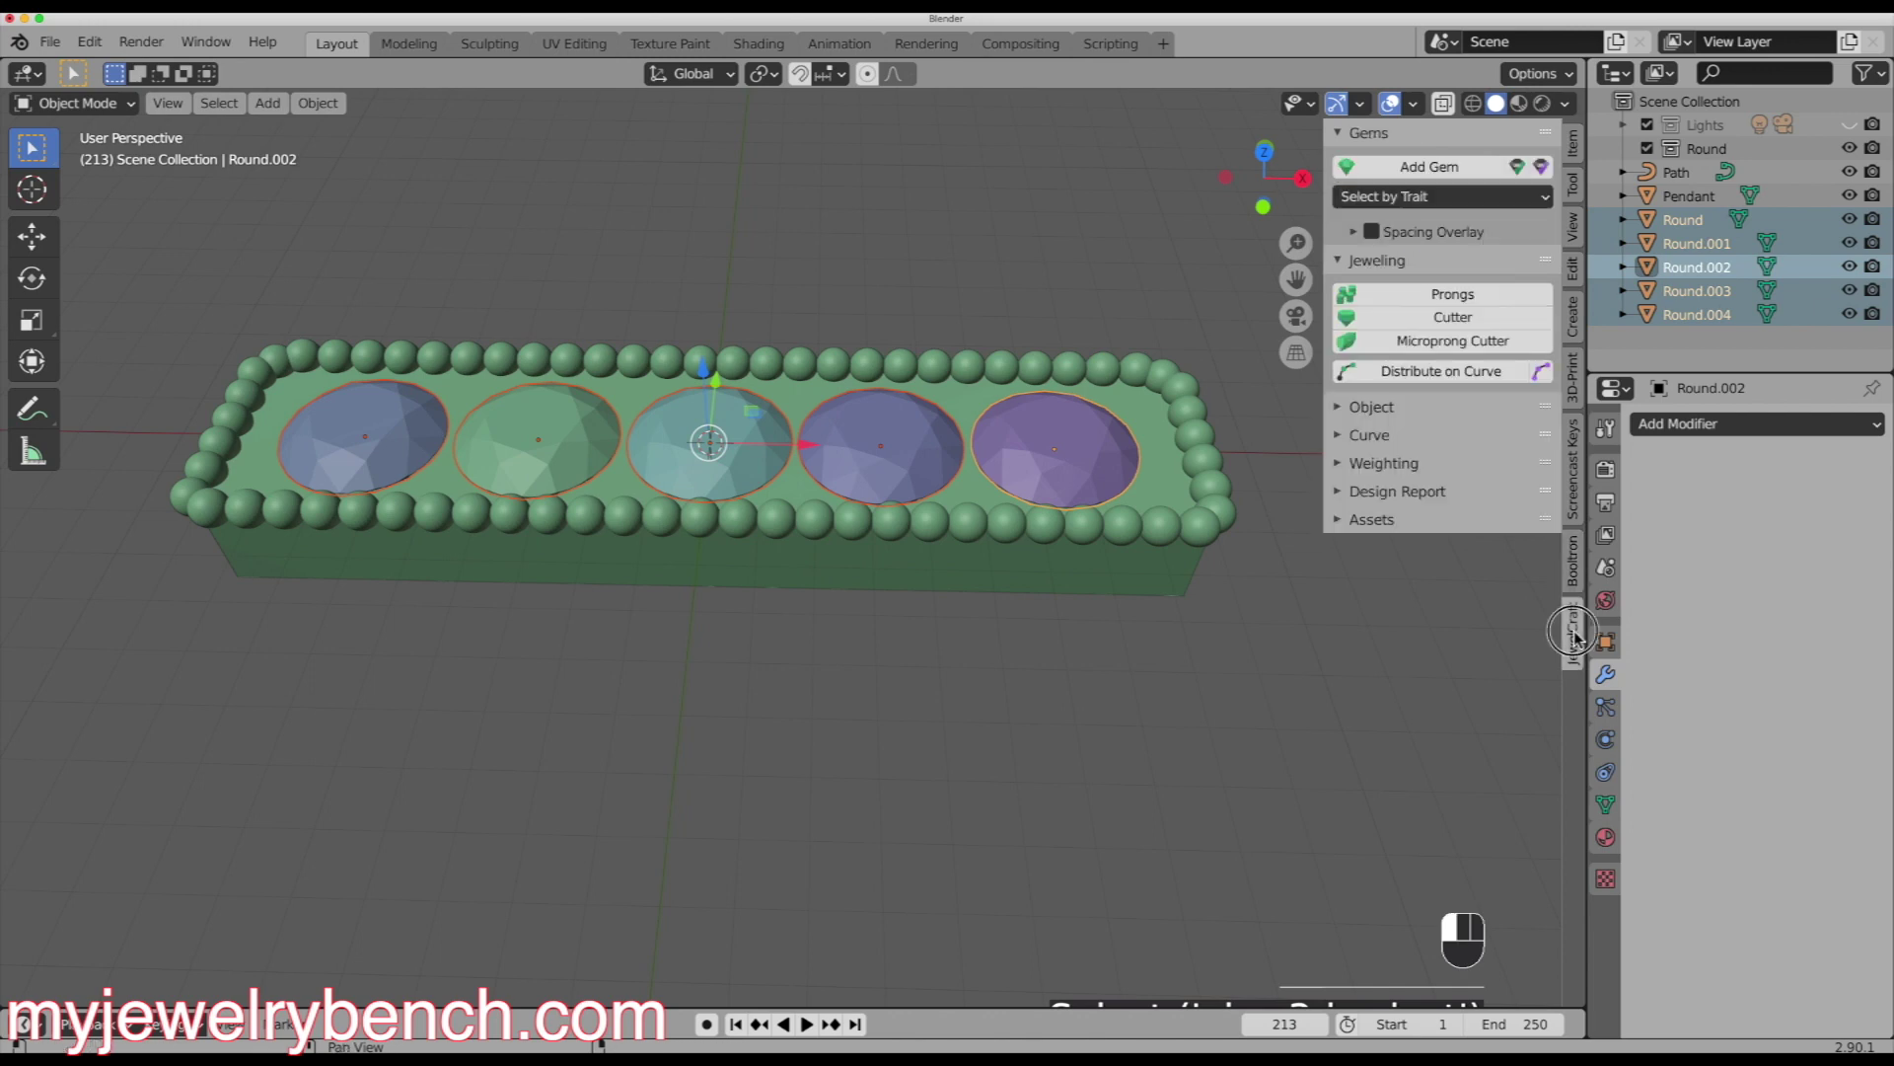
pyautogui.click(1457, 317)
# - Cut the five gem cutters out of the pendant with a destructive Booltron Difference, keeping Pendant as the active object
pyautogui.moveTo(592, 454); pyautogui.dragTo(972, 576, button='middle')
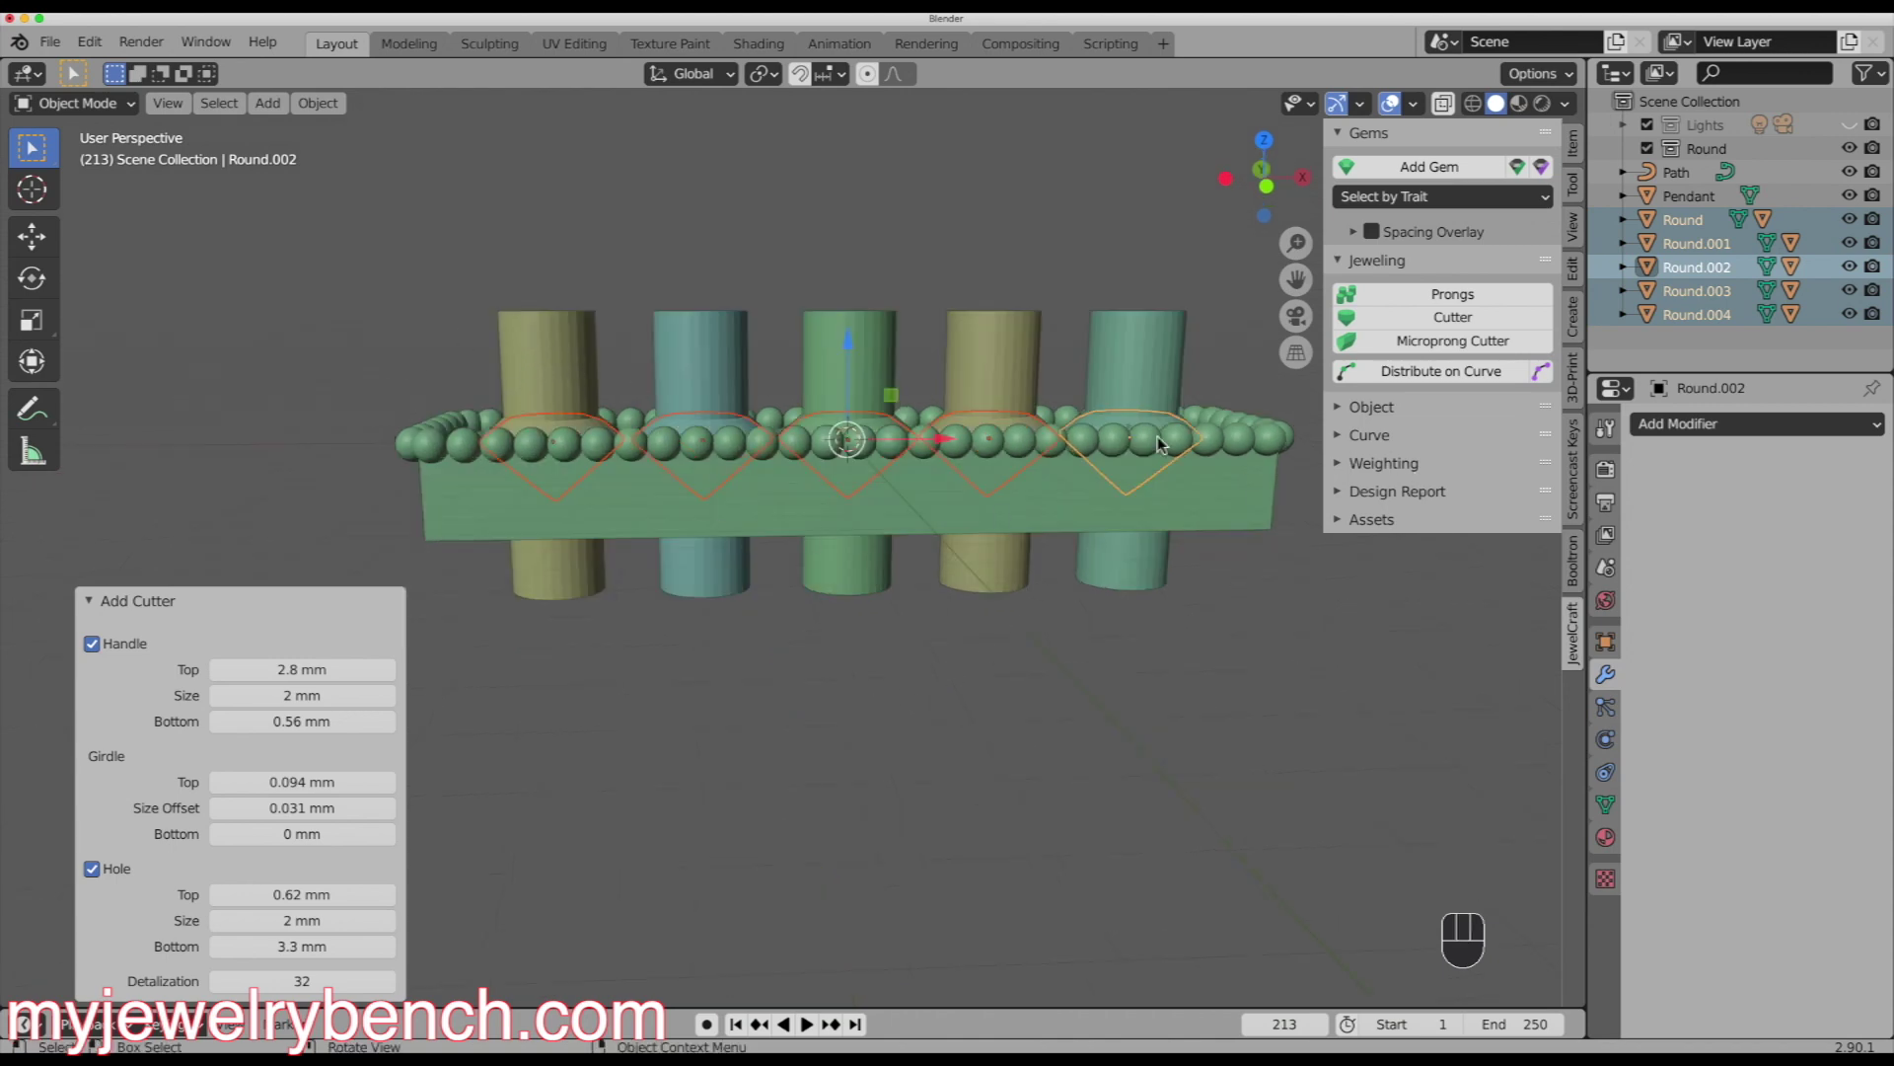
pyautogui.moveTo(419, 263); pyautogui.dragTo(1216, 363)
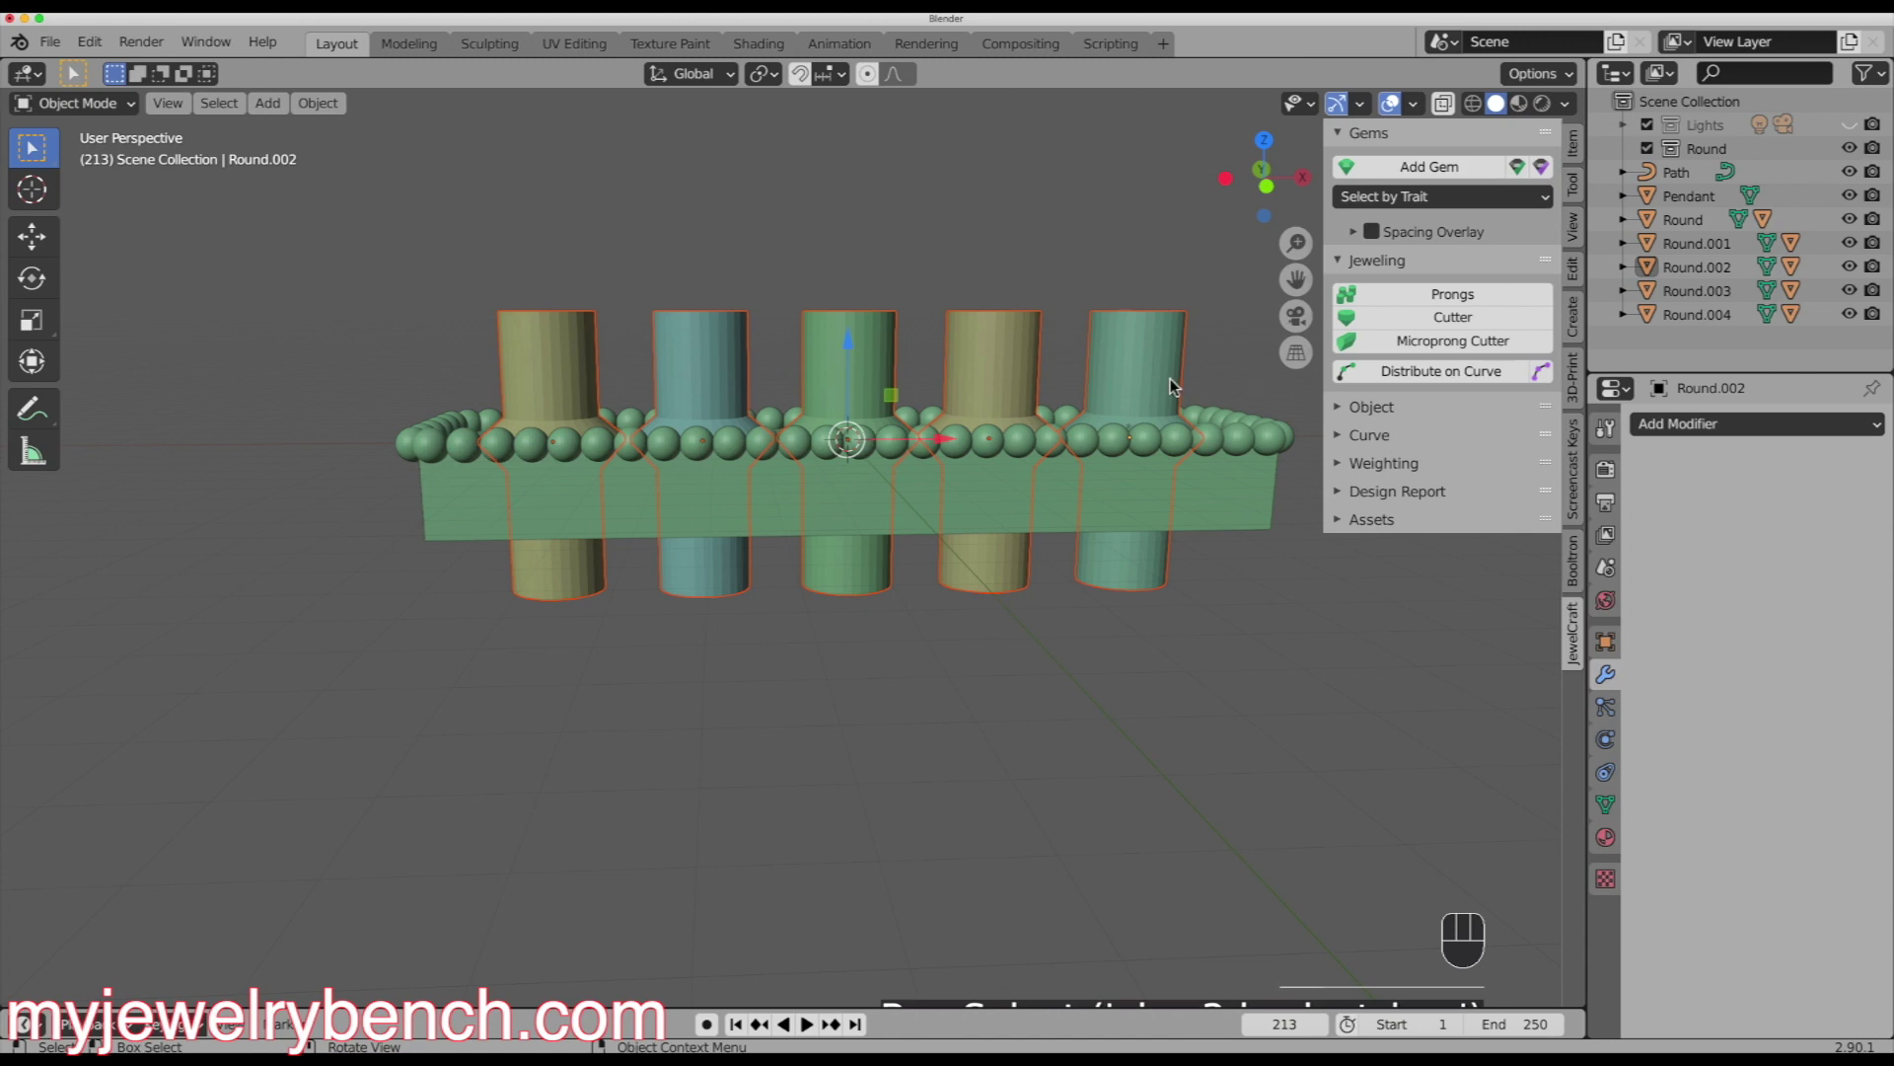
pyautogui.moveTo(781, 517); pyautogui.dragTo(619, 398, button='middle')
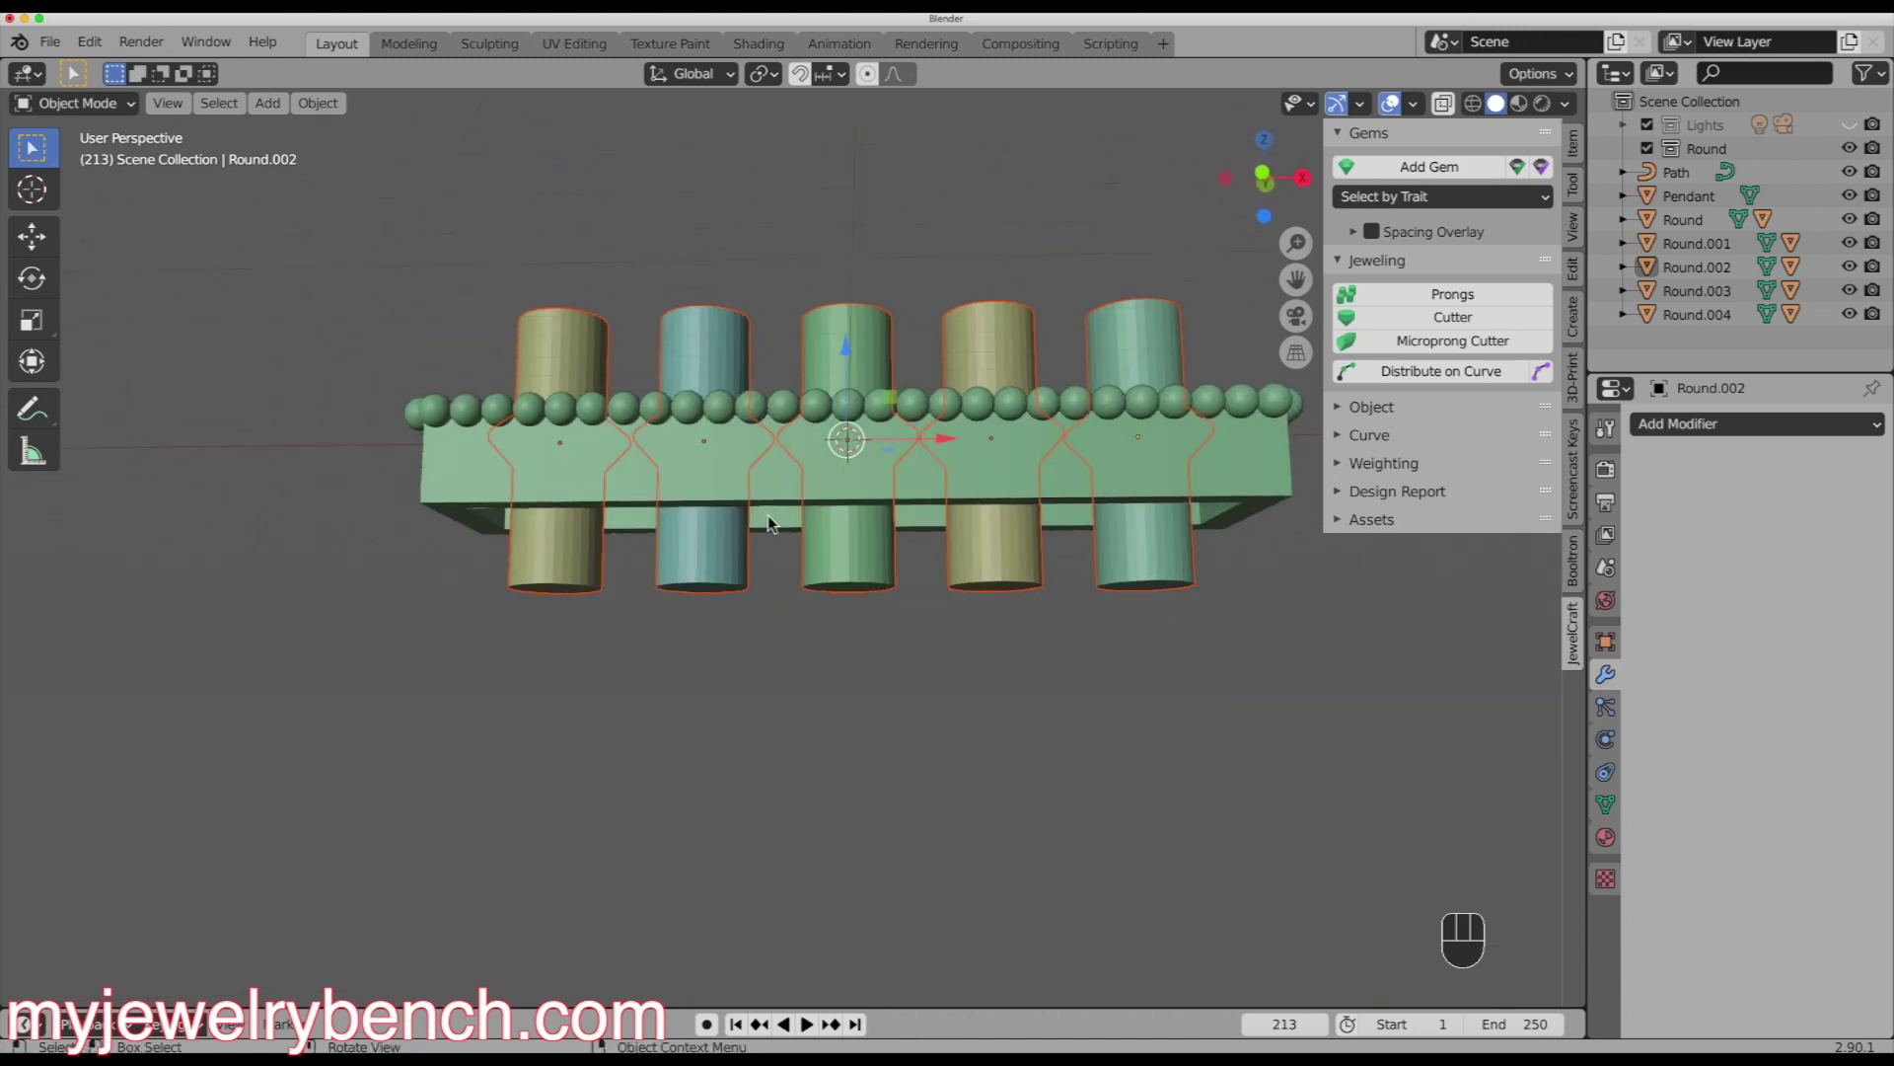
pyautogui.press('shift')
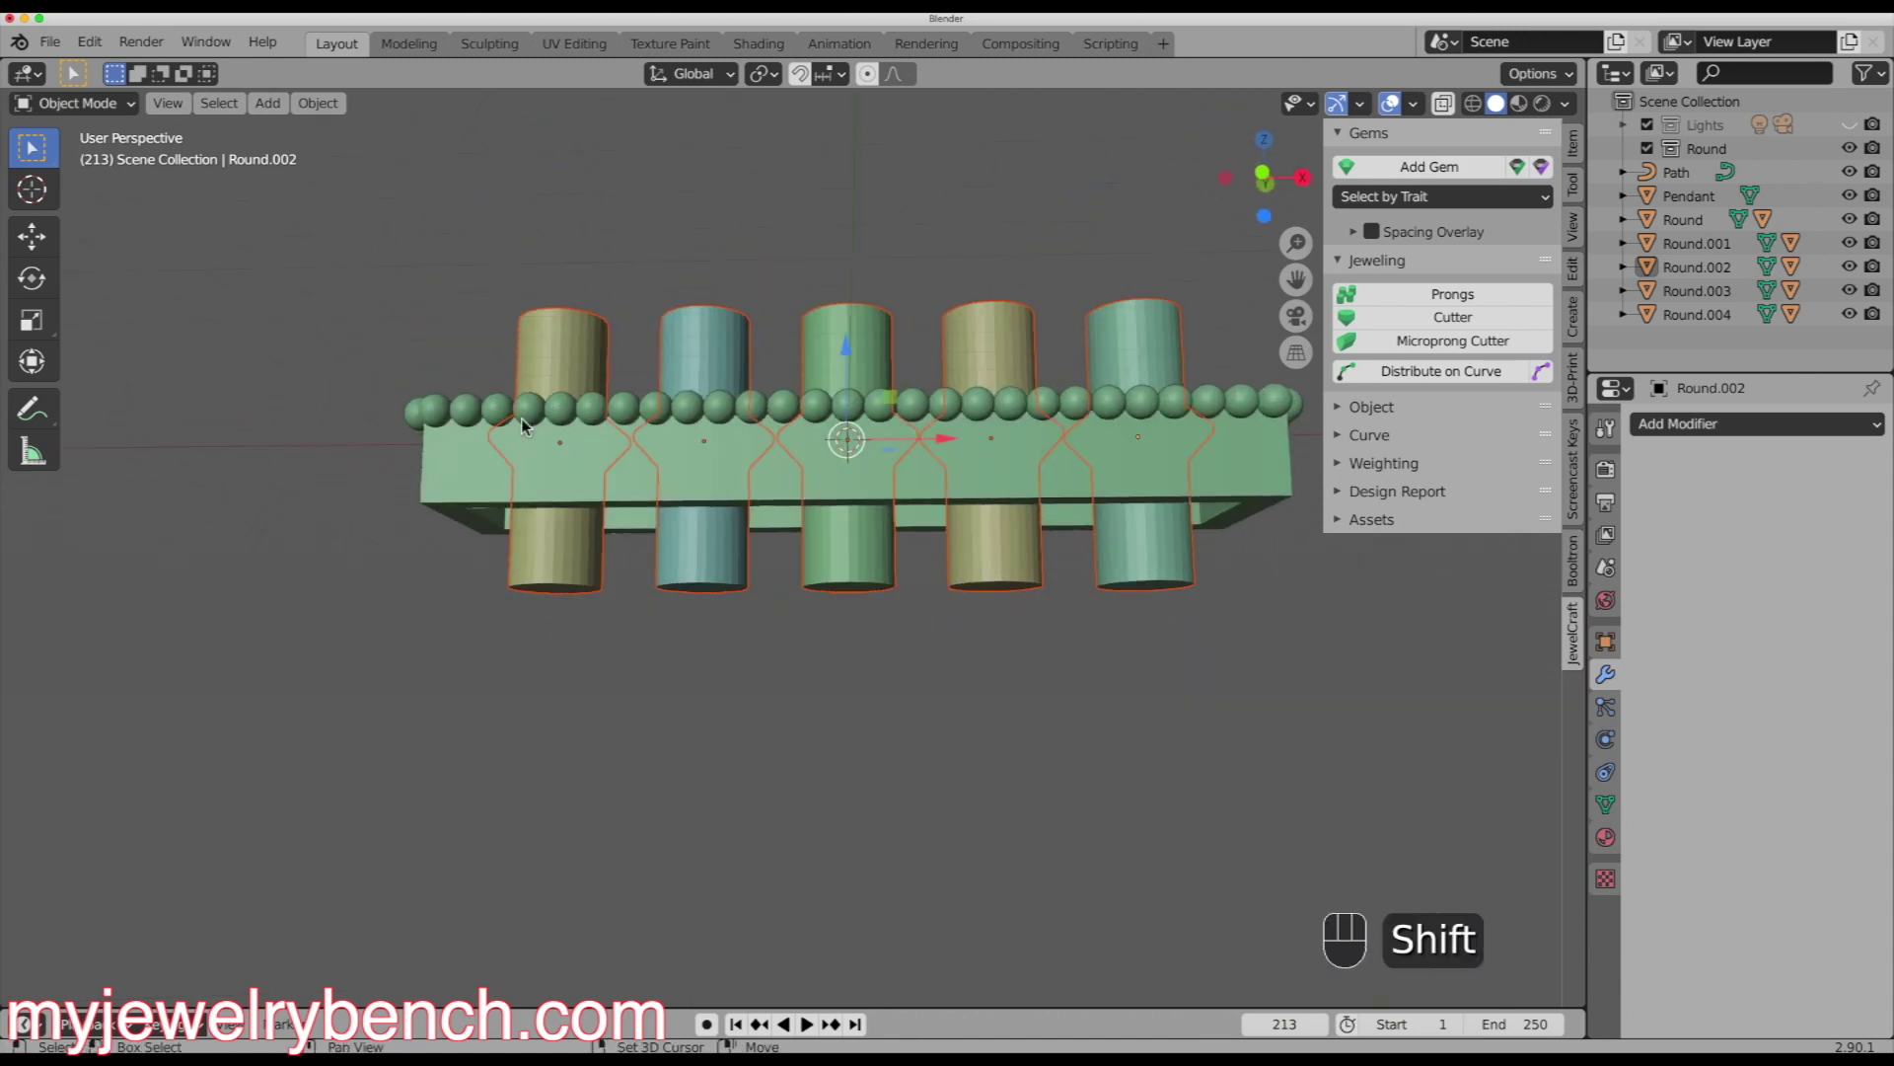
pyautogui.keyDown('shift'); pyautogui.click(454, 496); pyautogui.keyUp('shift')
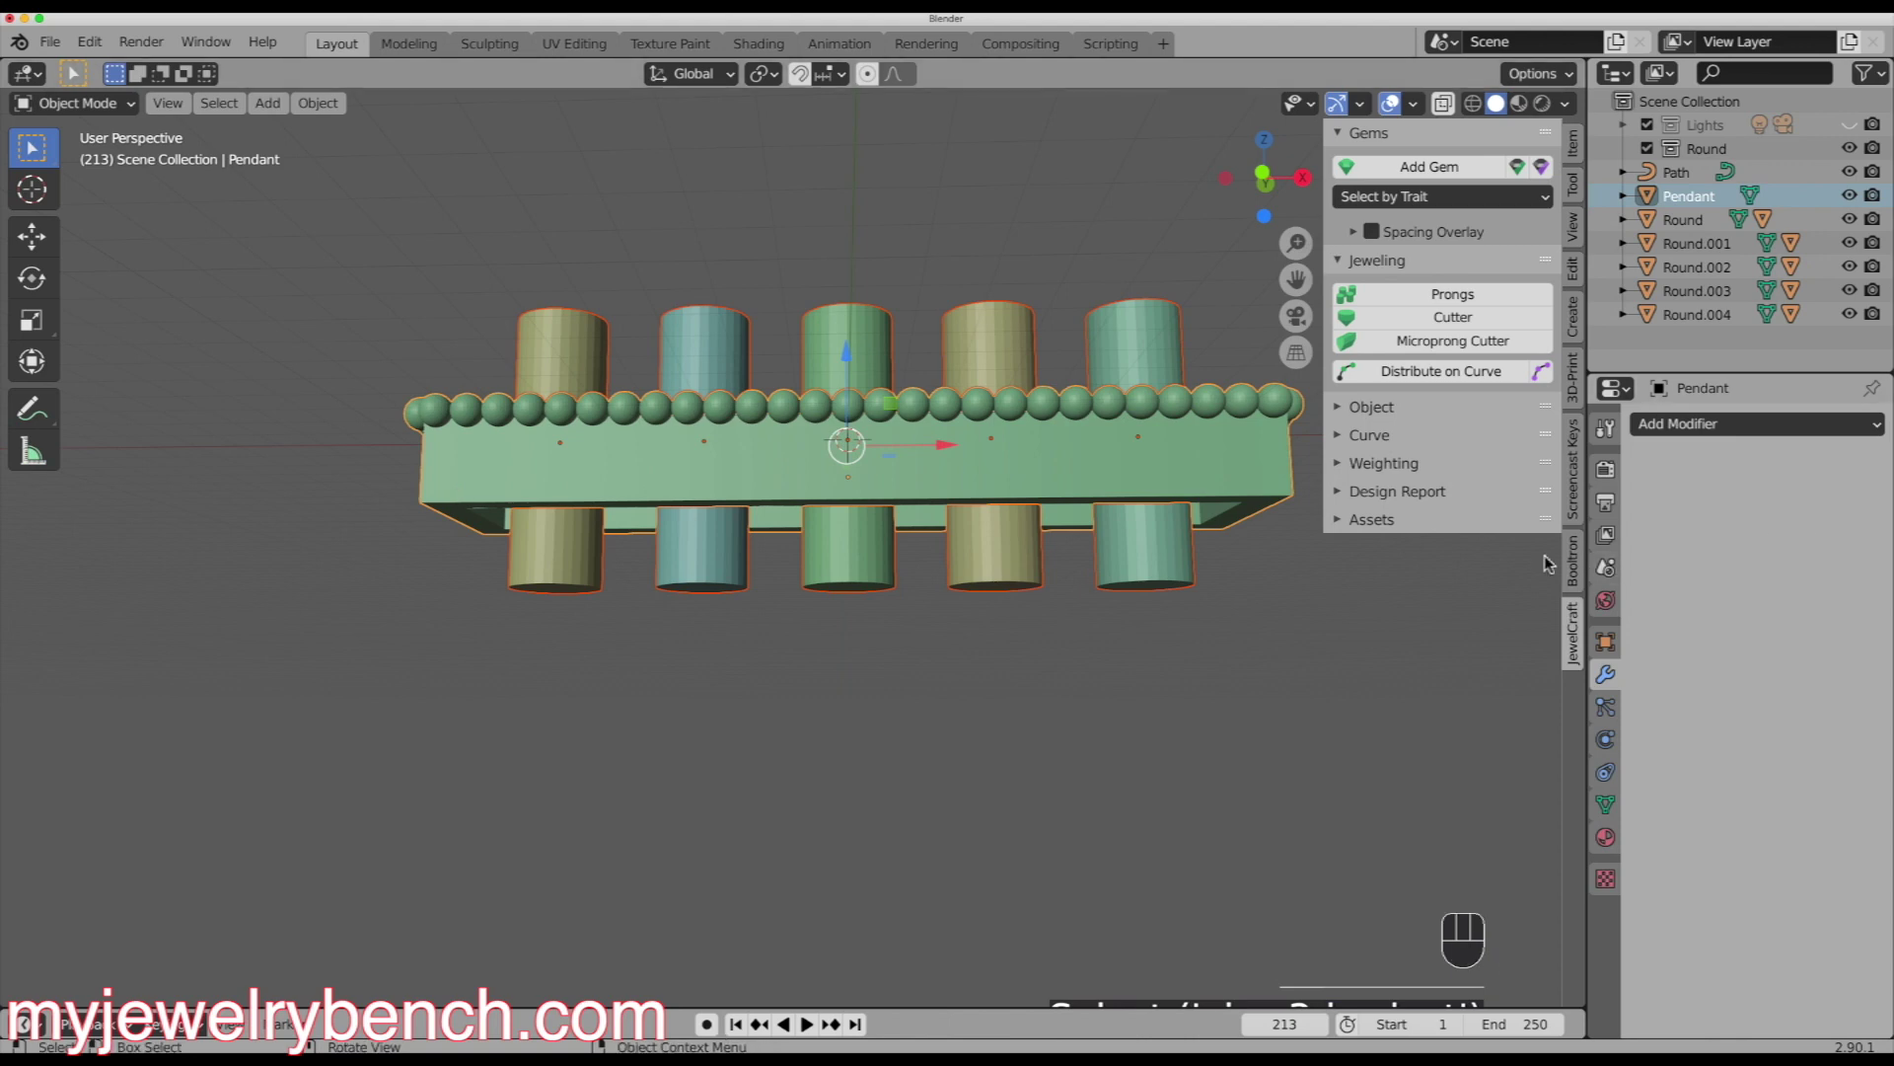
pyautogui.click(1573, 571)
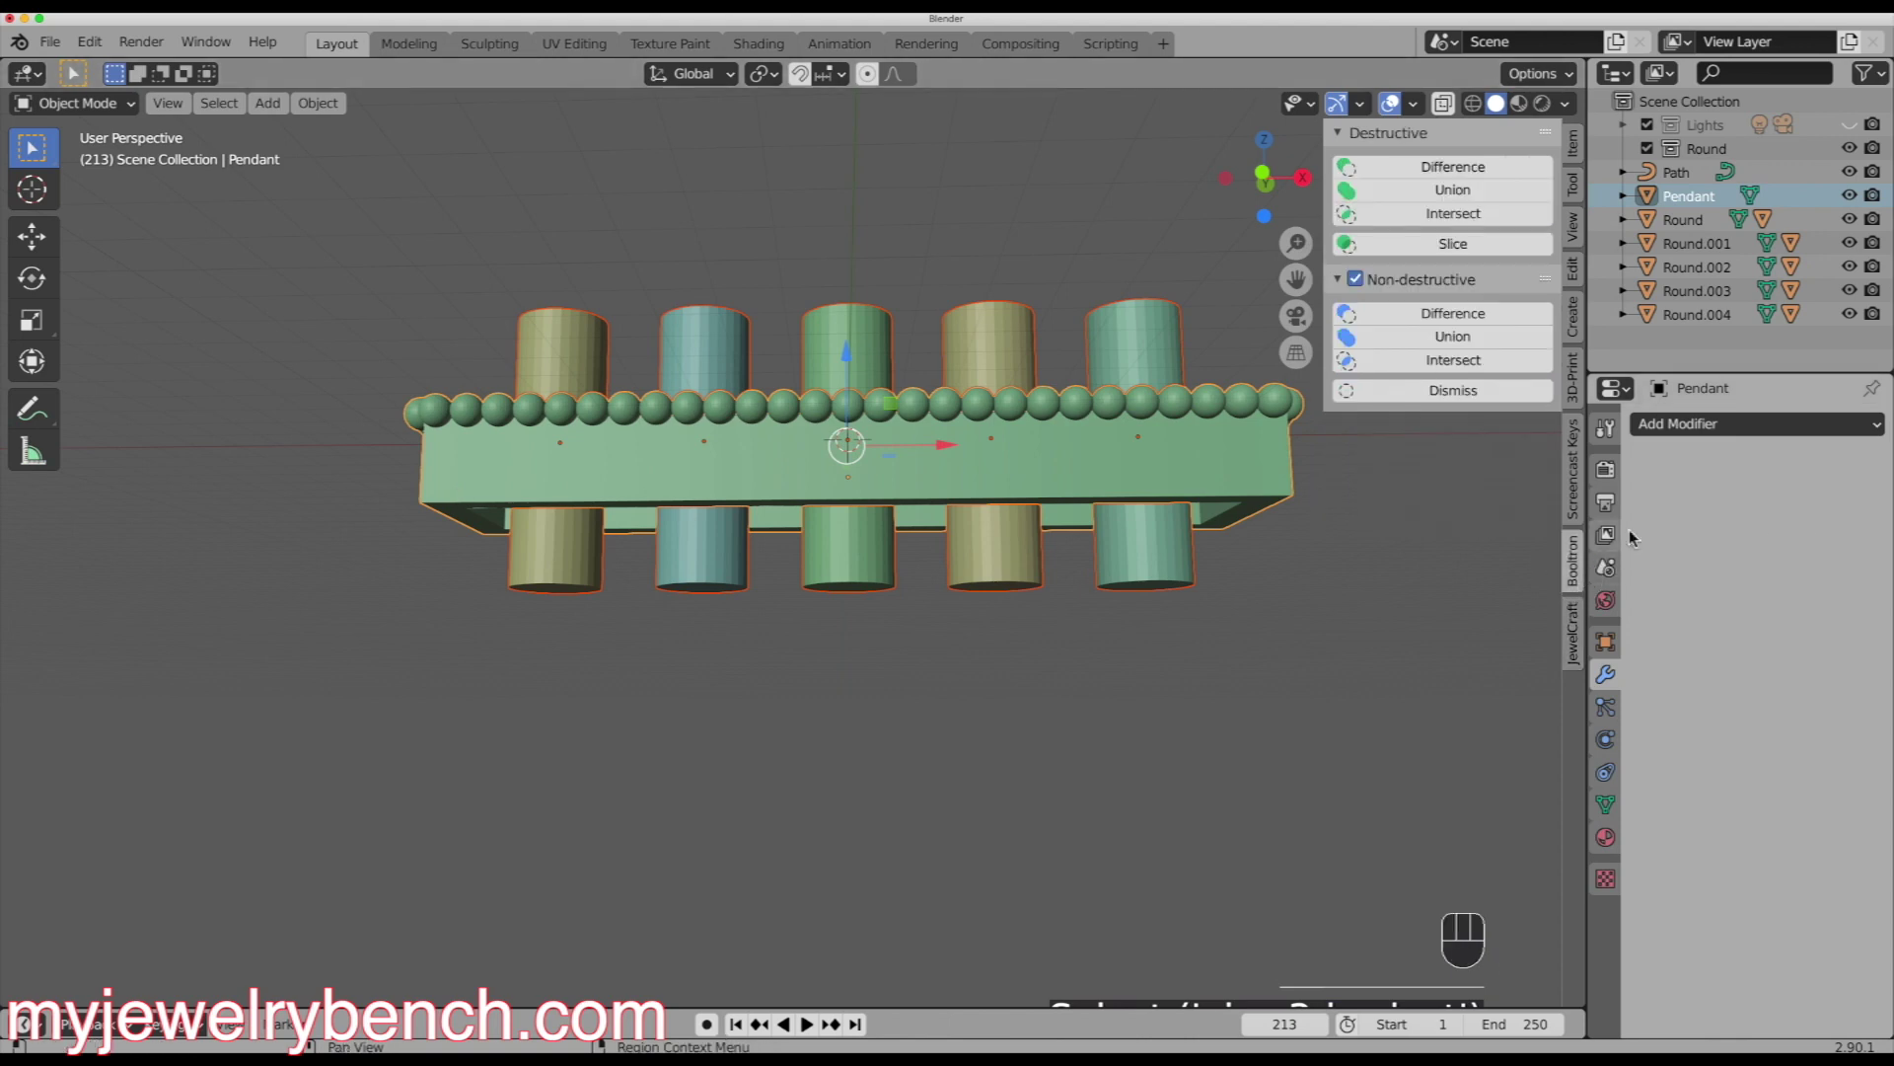
pyautogui.click(1453, 168)
pyautogui.moveTo(841, 413); pyautogui.dragTo(868, 542, button='middle')
pyautogui.scroll(3, 888, 510)
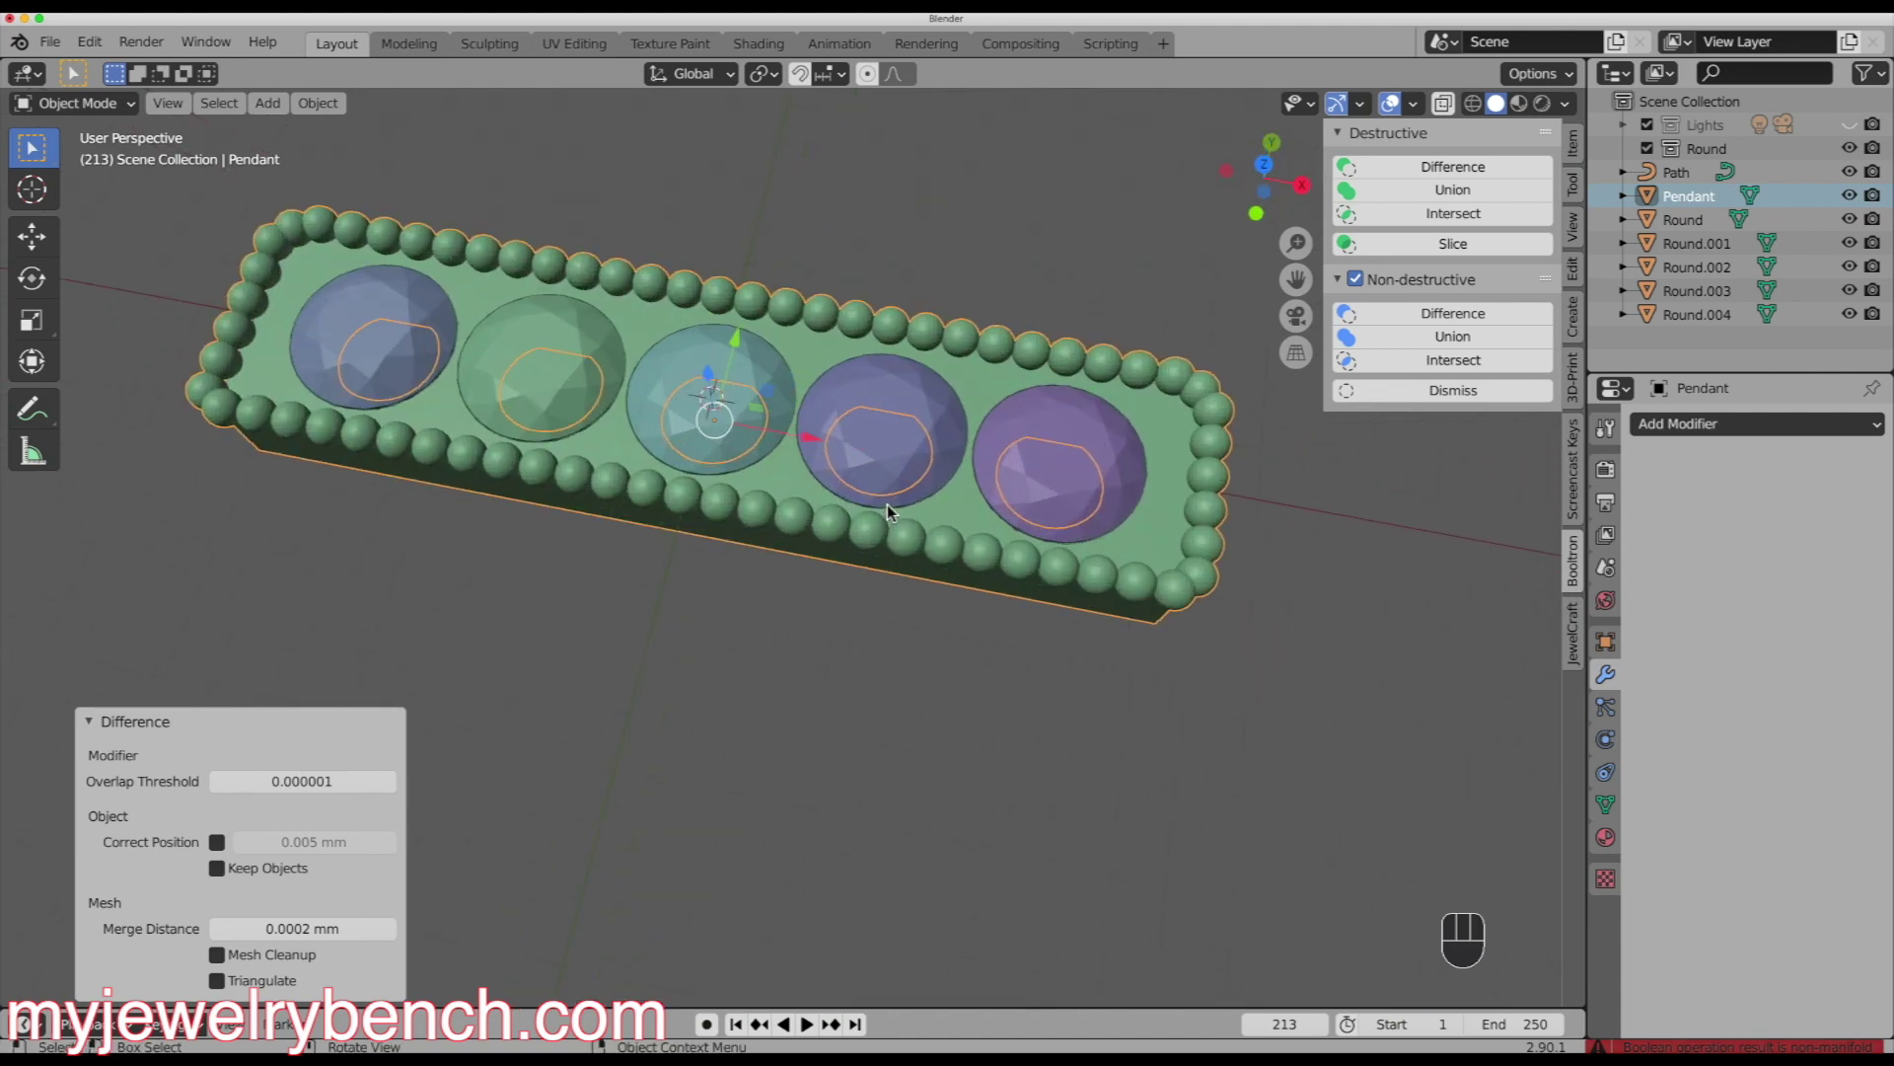
# - Temporarily hide the gems Round and Round.001 to inspect the seats beneath them from different angles, and show both gems again
pyautogui.hotkey('ctrl', 'shift', 'Tab')
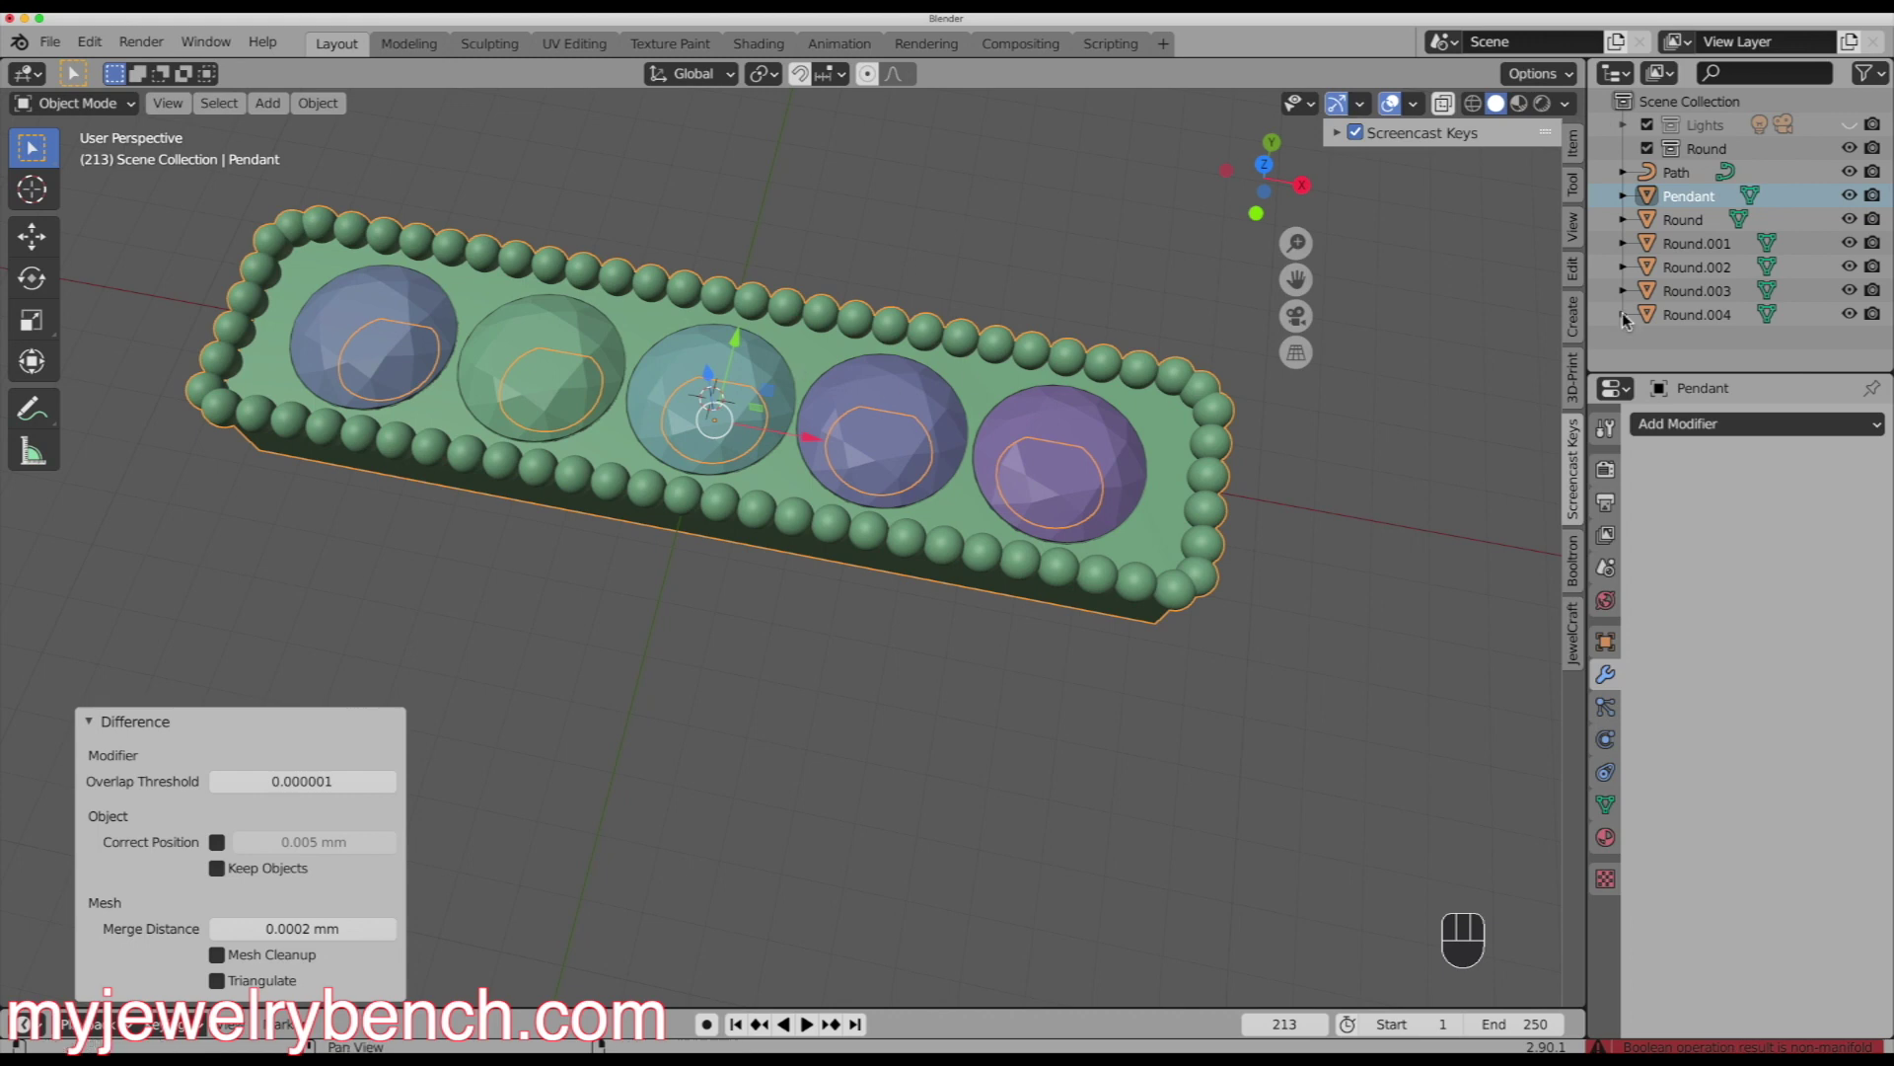
pyautogui.click(1849, 219)
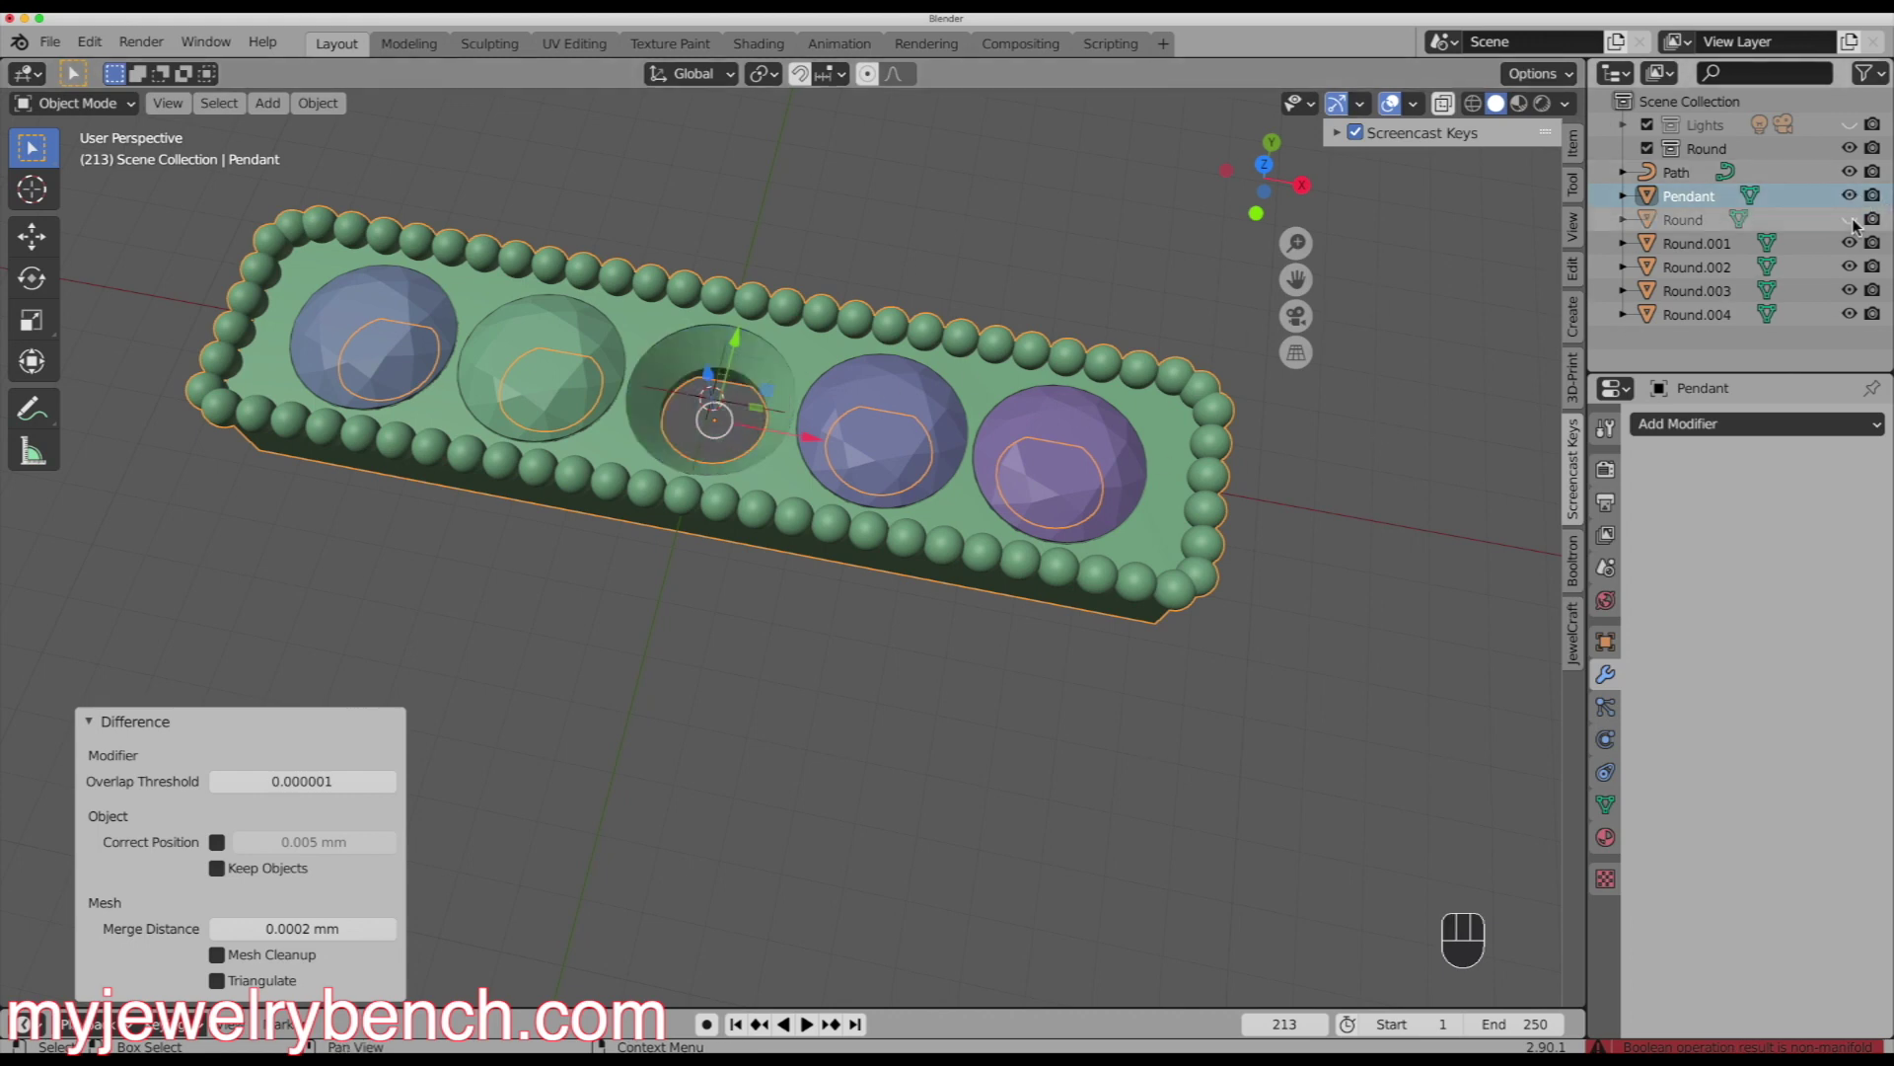
pyautogui.click(1851, 242)
pyautogui.moveTo(868, 532); pyautogui.dragTo(893, 410, button='middle')
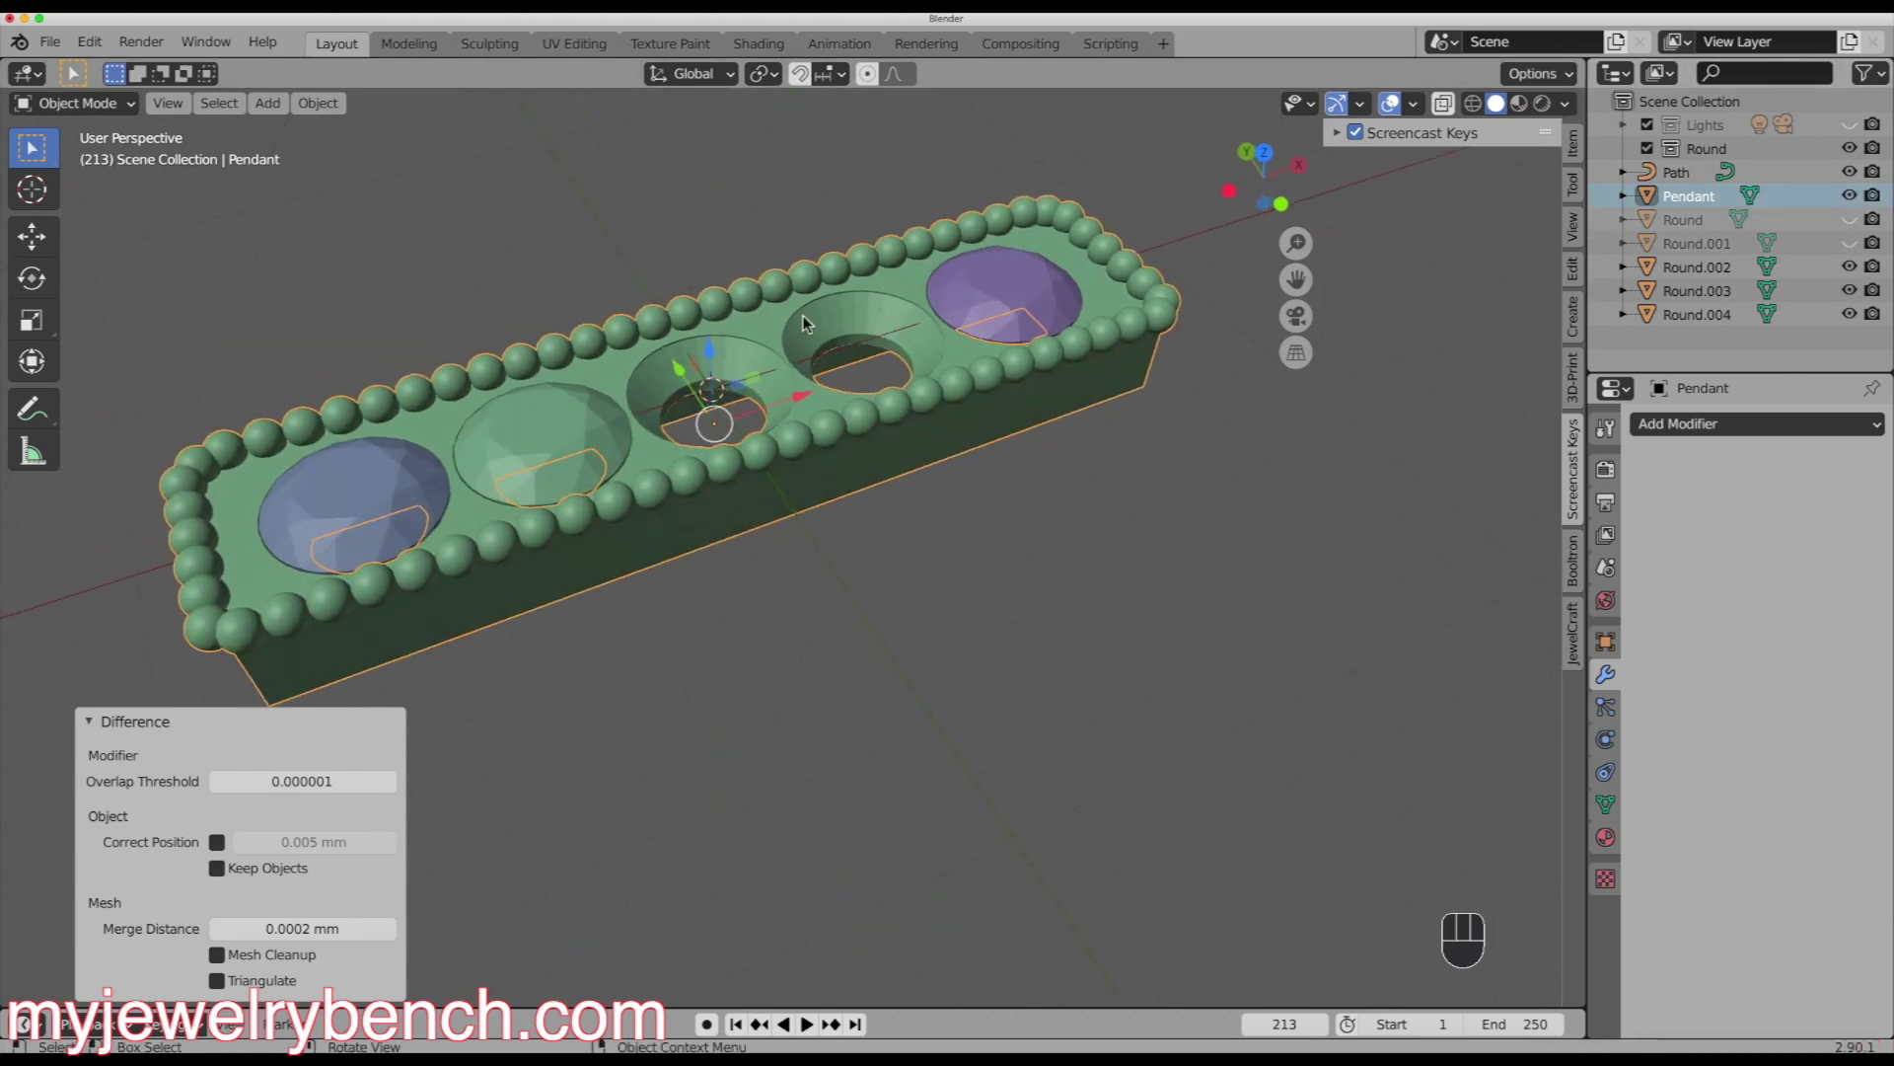
pyautogui.moveTo(840, 337); pyautogui.dragTo(641, 385, button='middle')
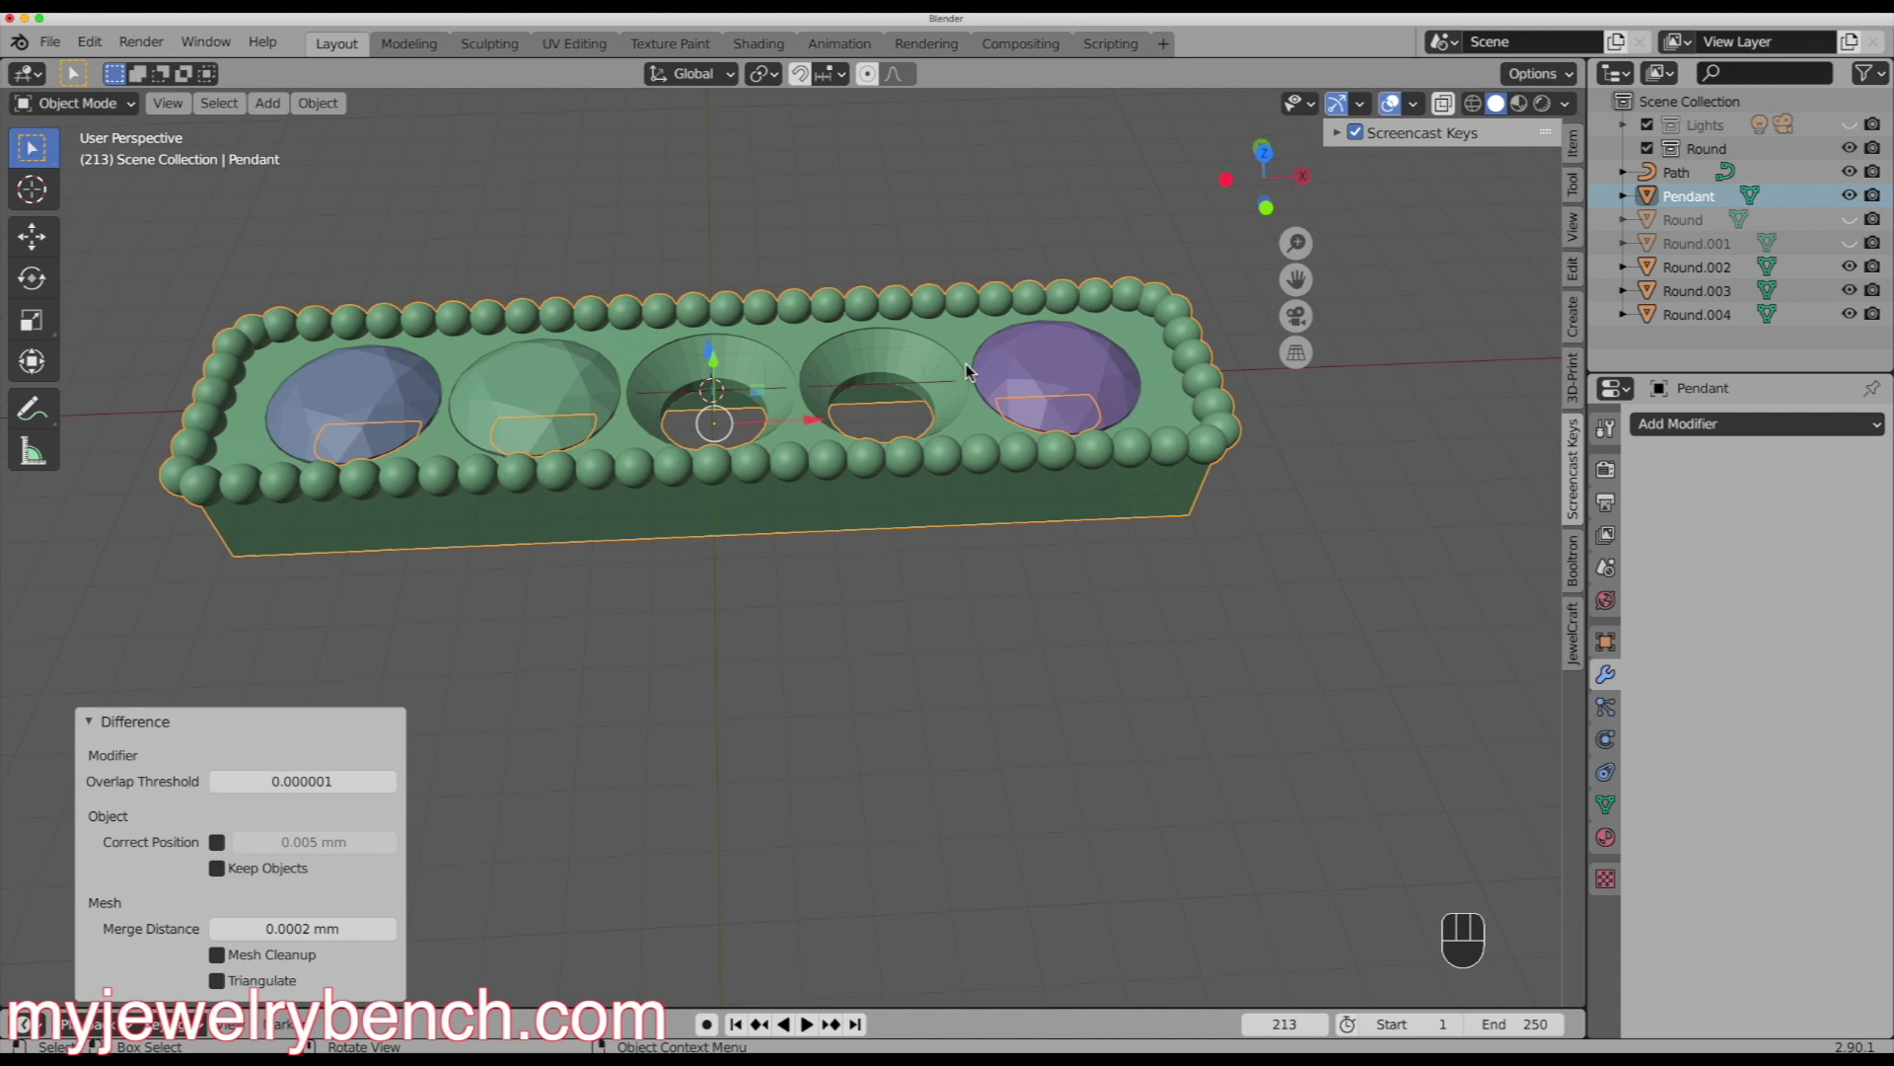
pyautogui.click(1849, 219)
pyautogui.click(1849, 243)
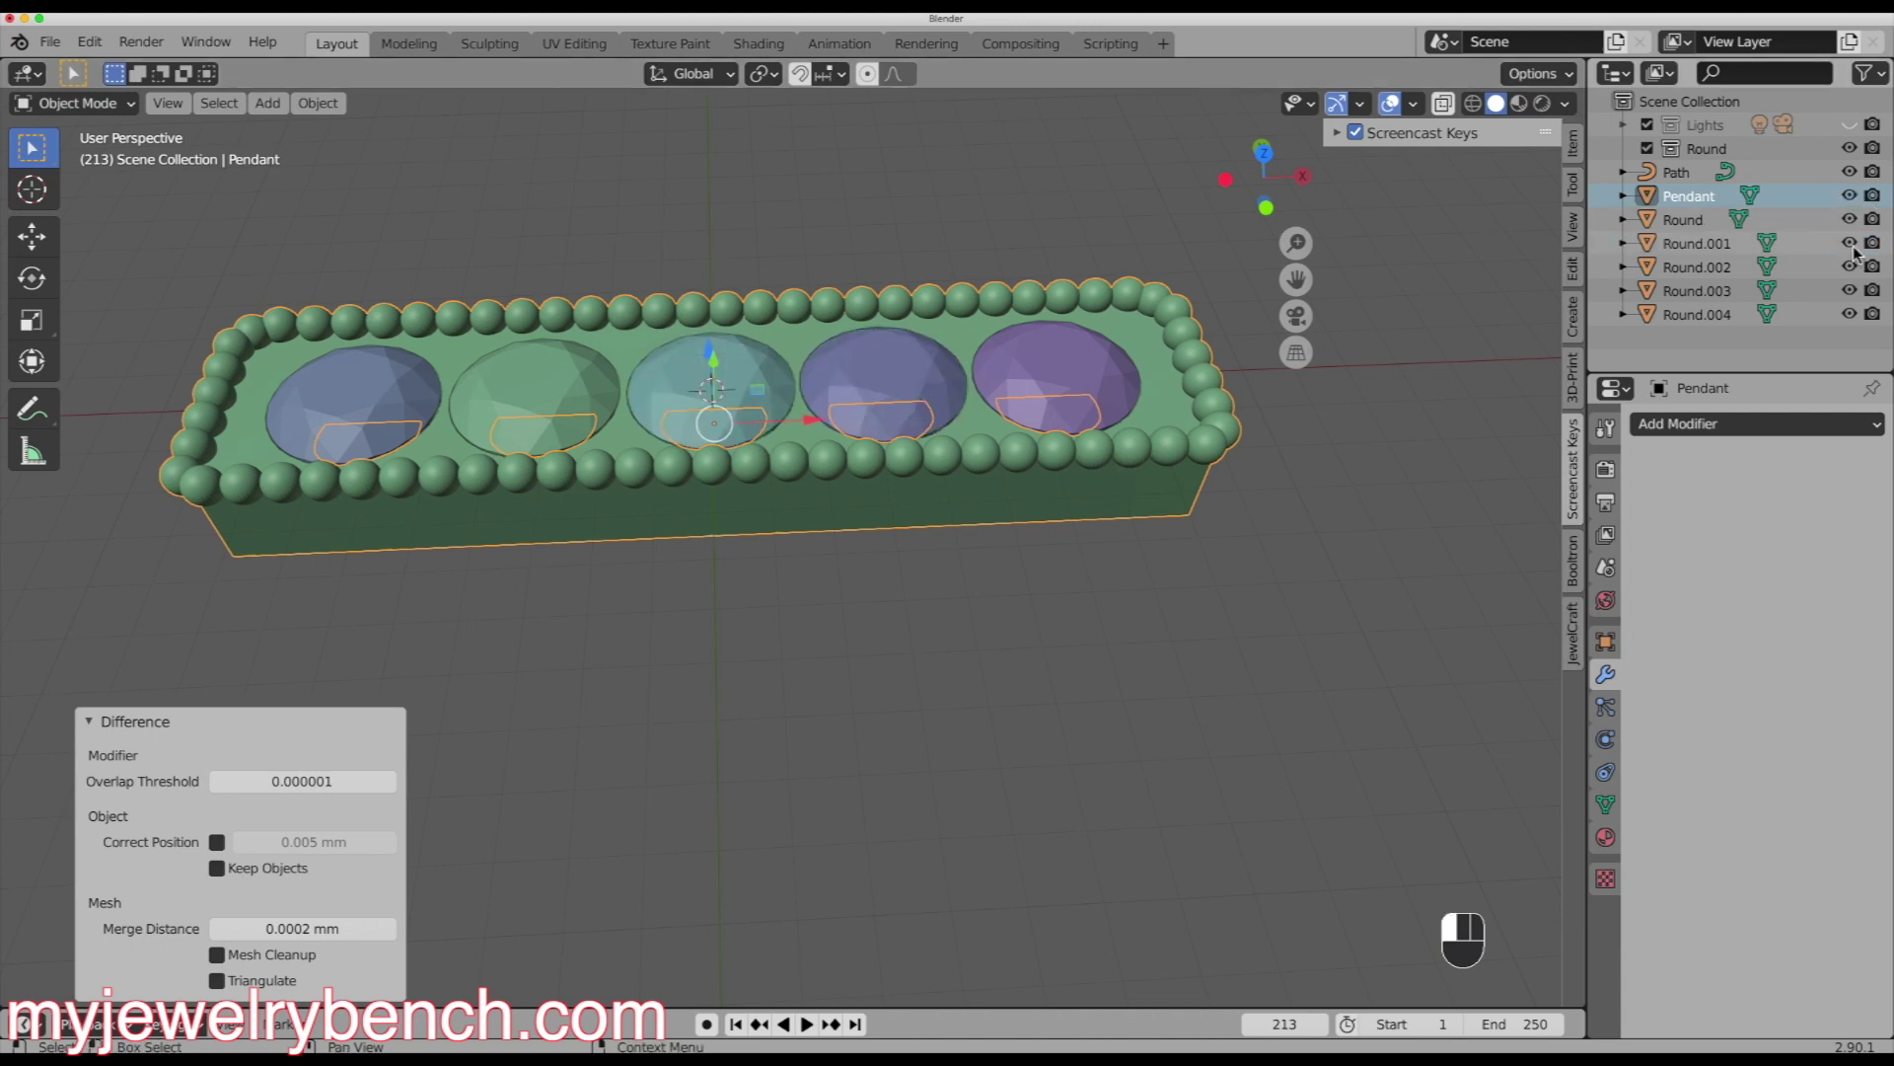
pyautogui.moveTo(918, 385); pyautogui.dragTo(898, 452, button='middle')
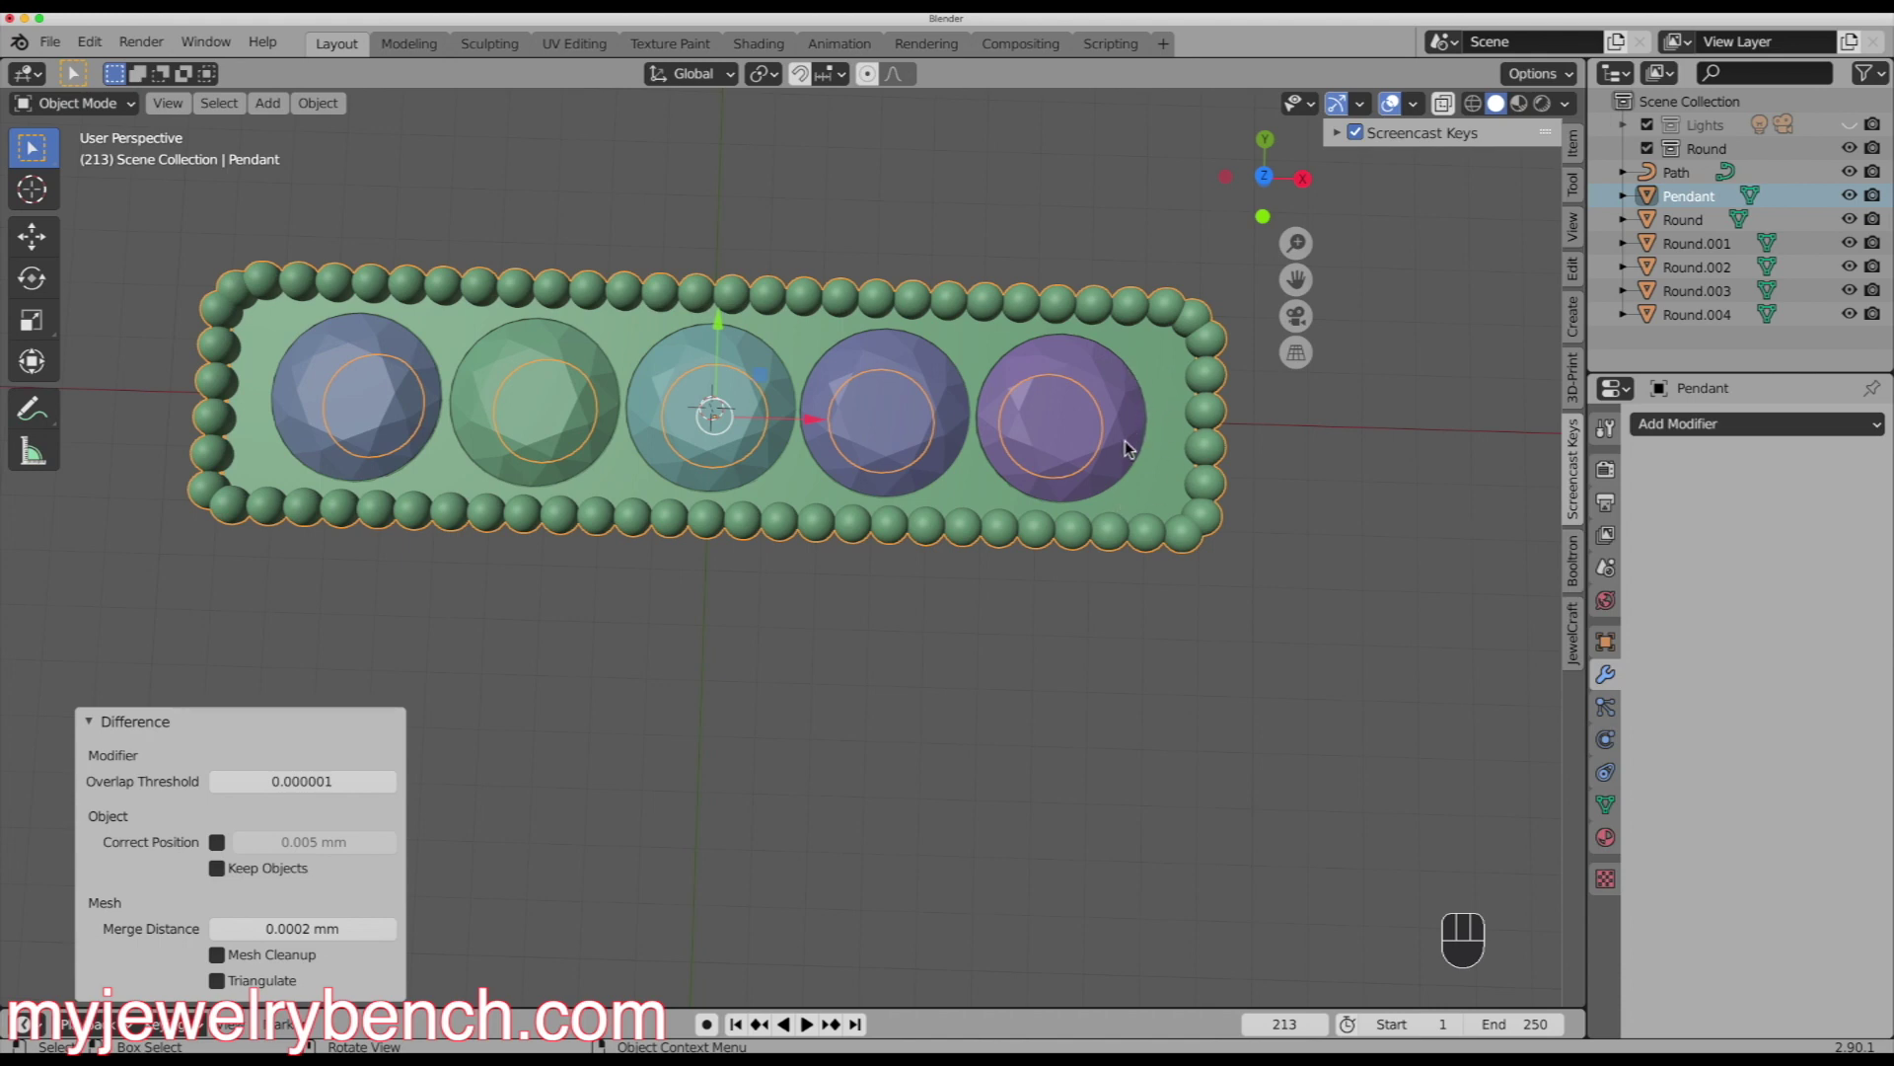
# - Select all five round gems and add JewelCraft prongs to them
pyautogui.moveTo(639, 551)
pyautogui.mouseDown(button='middle')
pyautogui.moveTo(655, 499)
pyautogui.moveTo(690, 533)
pyautogui.moveTo(631, 541)
pyautogui.mouseUp(button='middle')
pyautogui.click(352, 399)
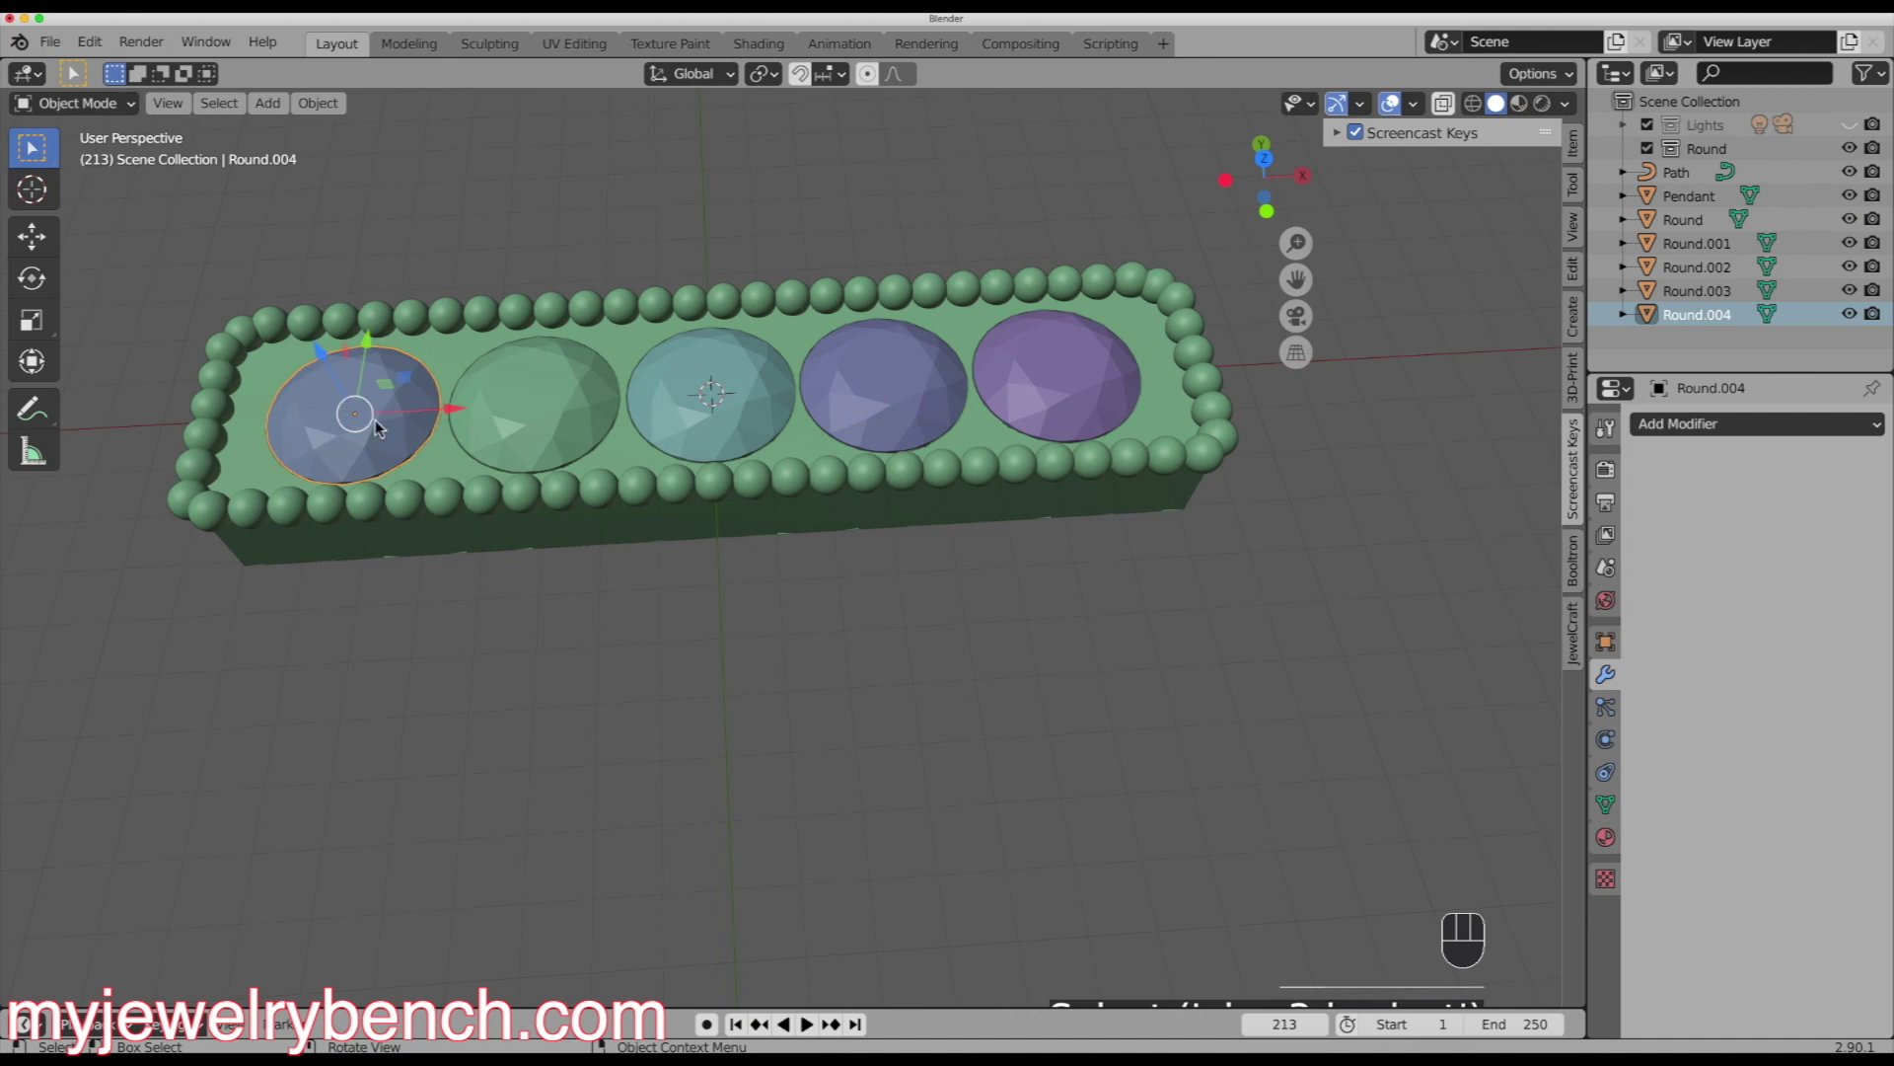
pyautogui.keyDown('shift'); pyautogui.click(538, 414); pyautogui.keyUp('shift')
pyautogui.keyDown('shift'); pyautogui.click(687, 405); pyautogui.keyUp('shift')
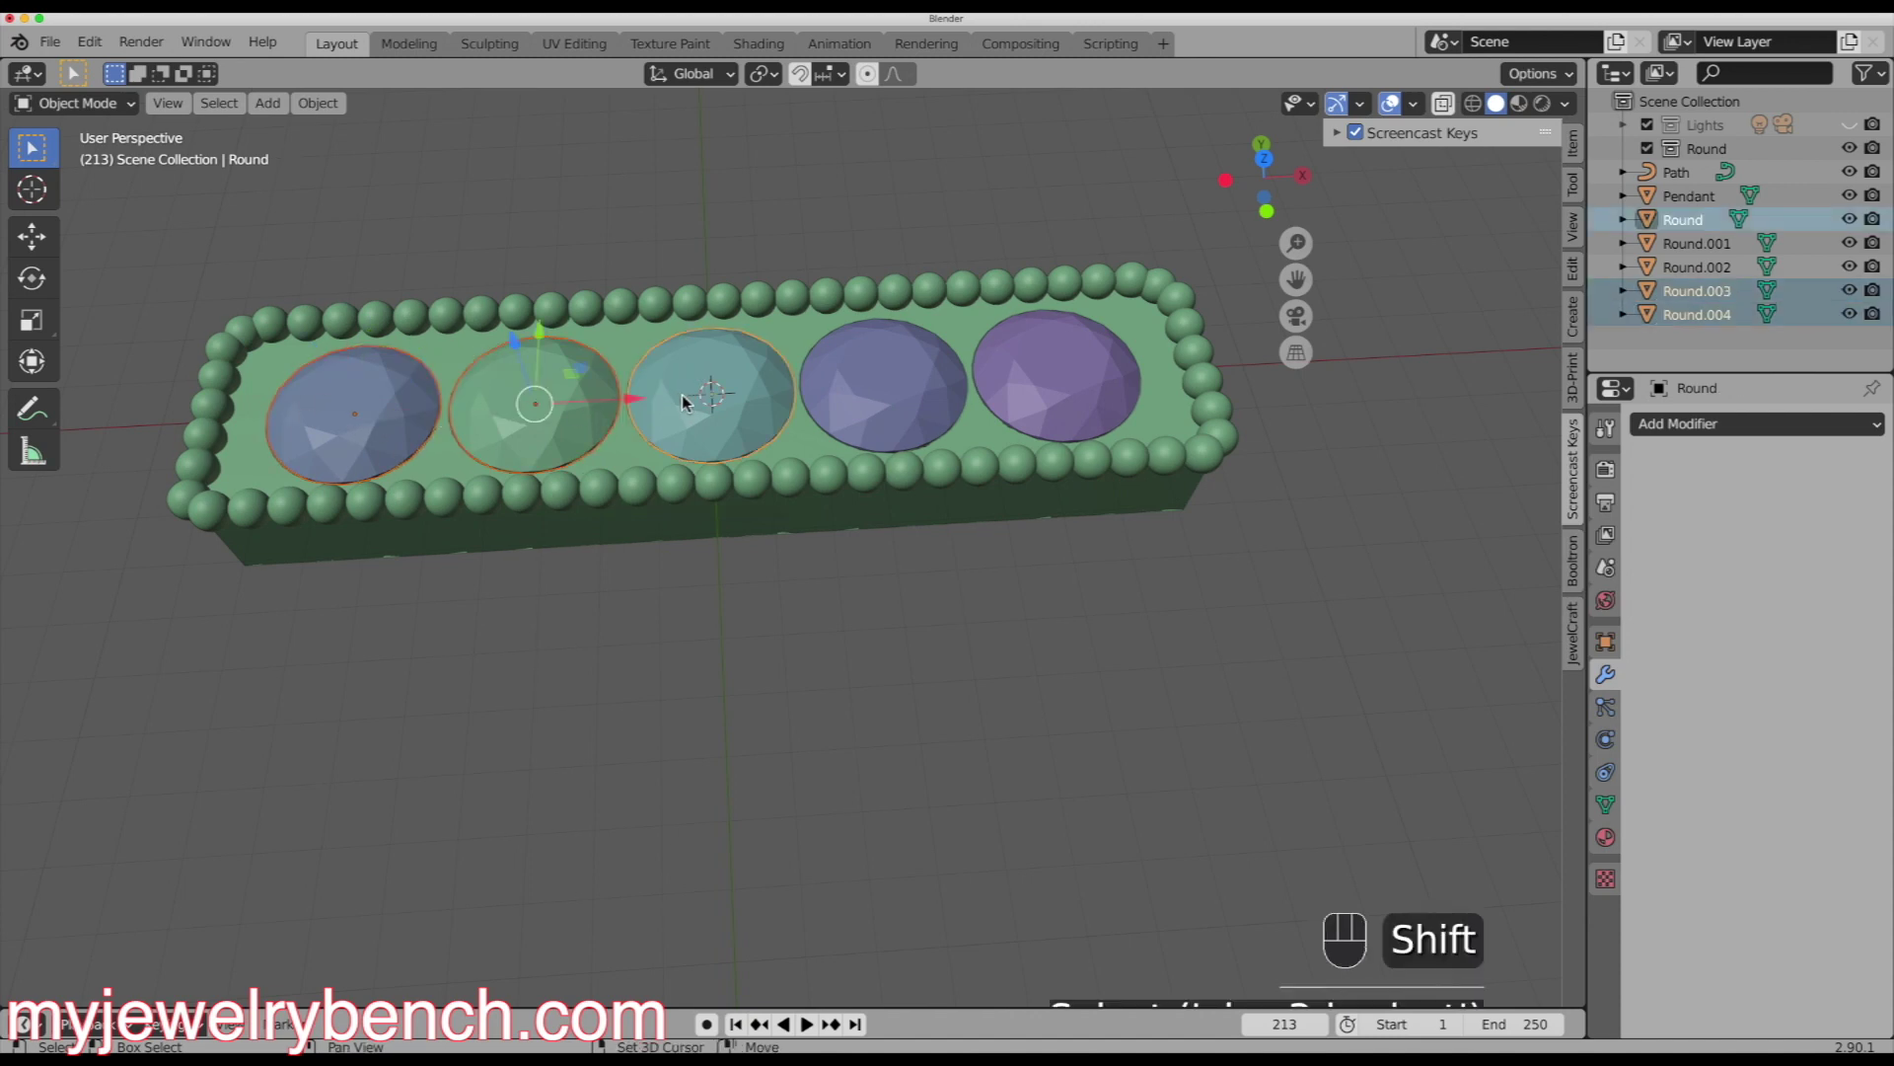
pyautogui.keyDown('shift'); pyautogui.click(876, 408); pyautogui.keyUp('shift')
pyautogui.keyDown('shift'); pyautogui.click(1054, 380); pyautogui.keyUp('shift')
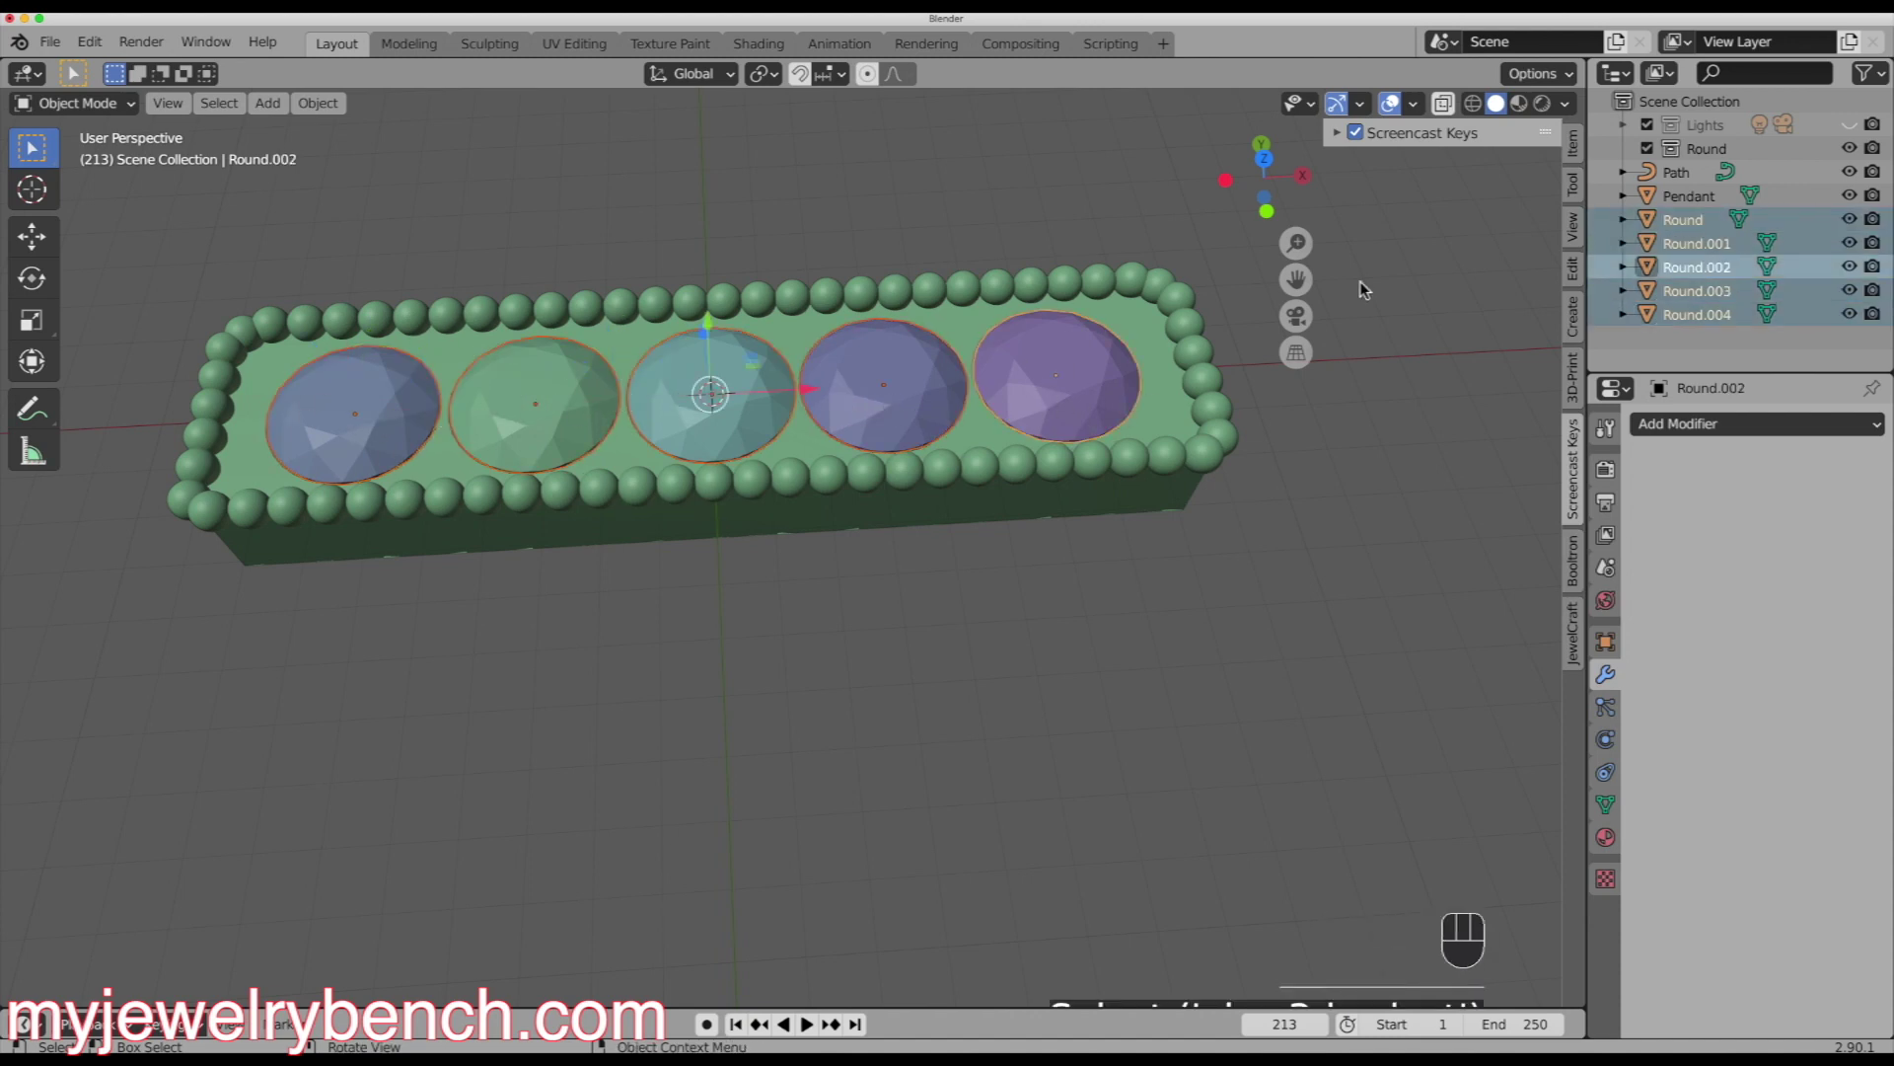
pyautogui.click(1573, 634)
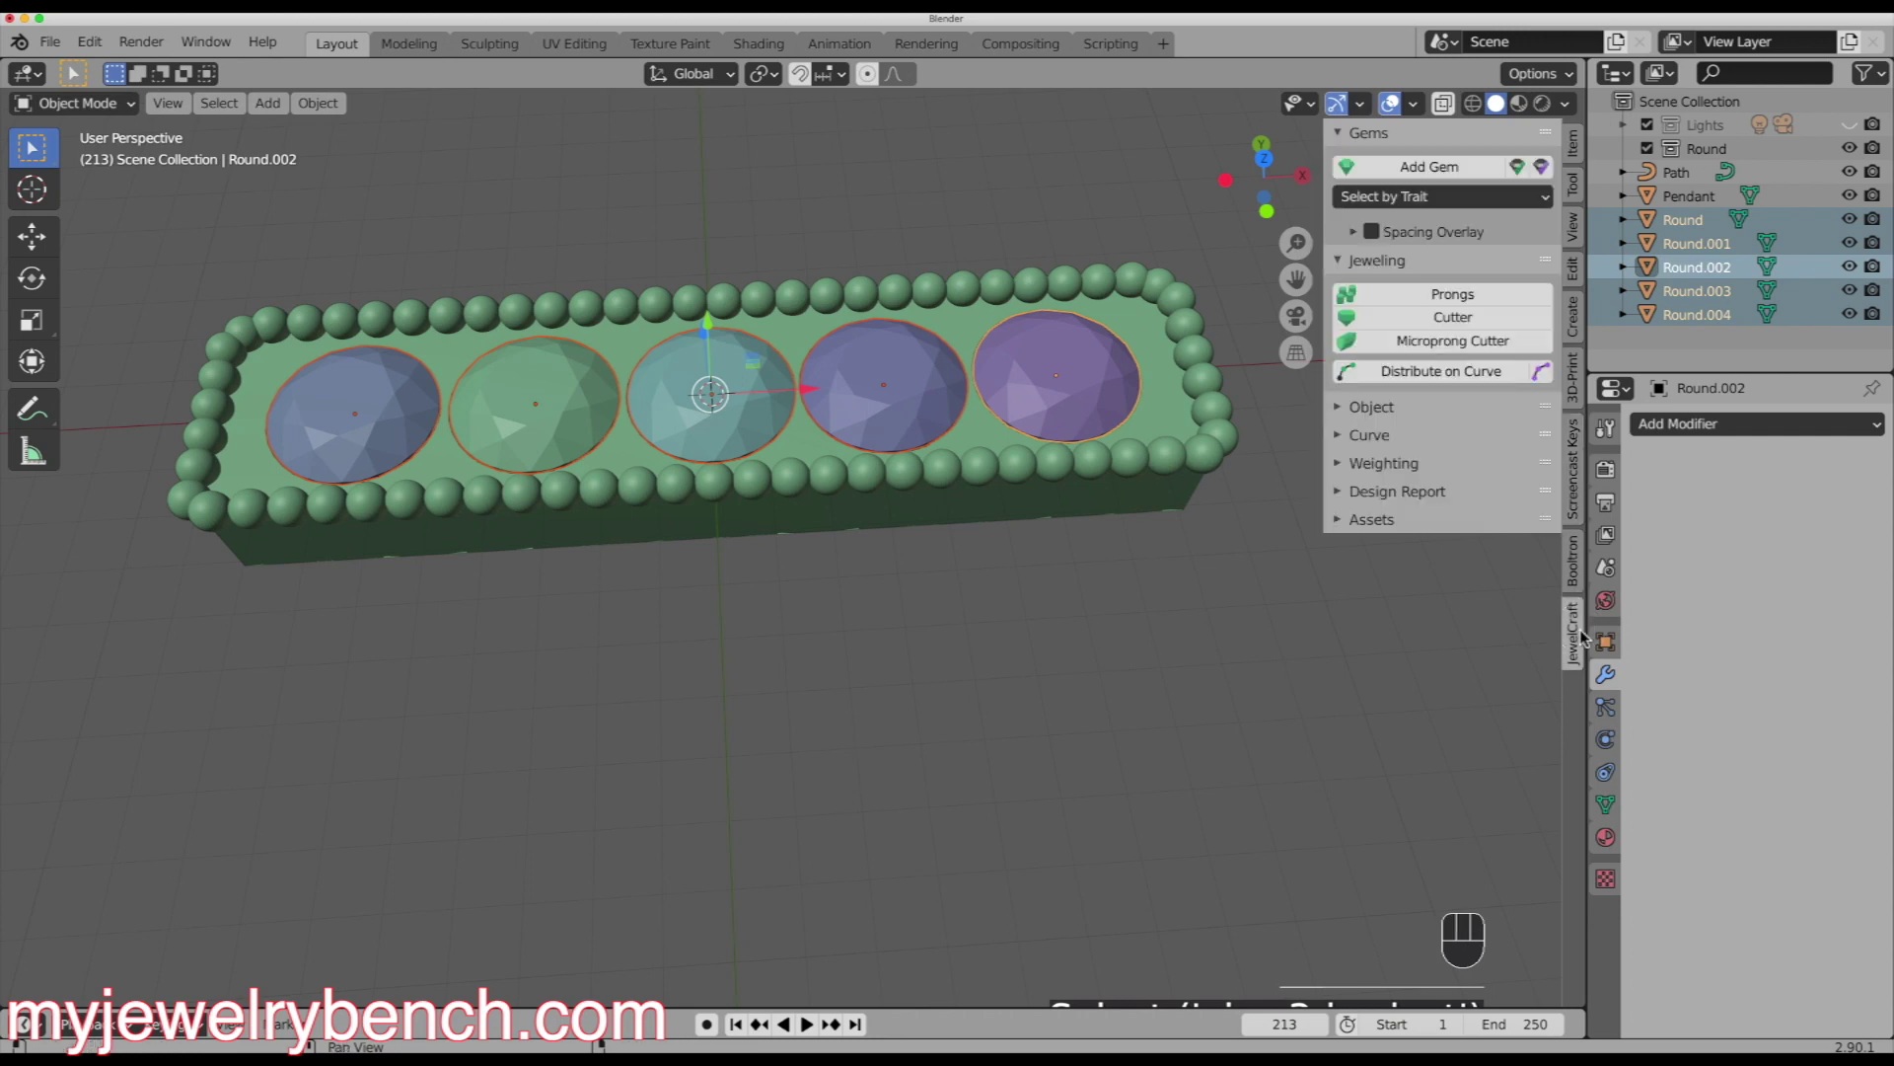
pyautogui.click(1474, 295)
pyautogui.moveTo(703, 491); pyautogui.dragTo(700, 554, button='middle')
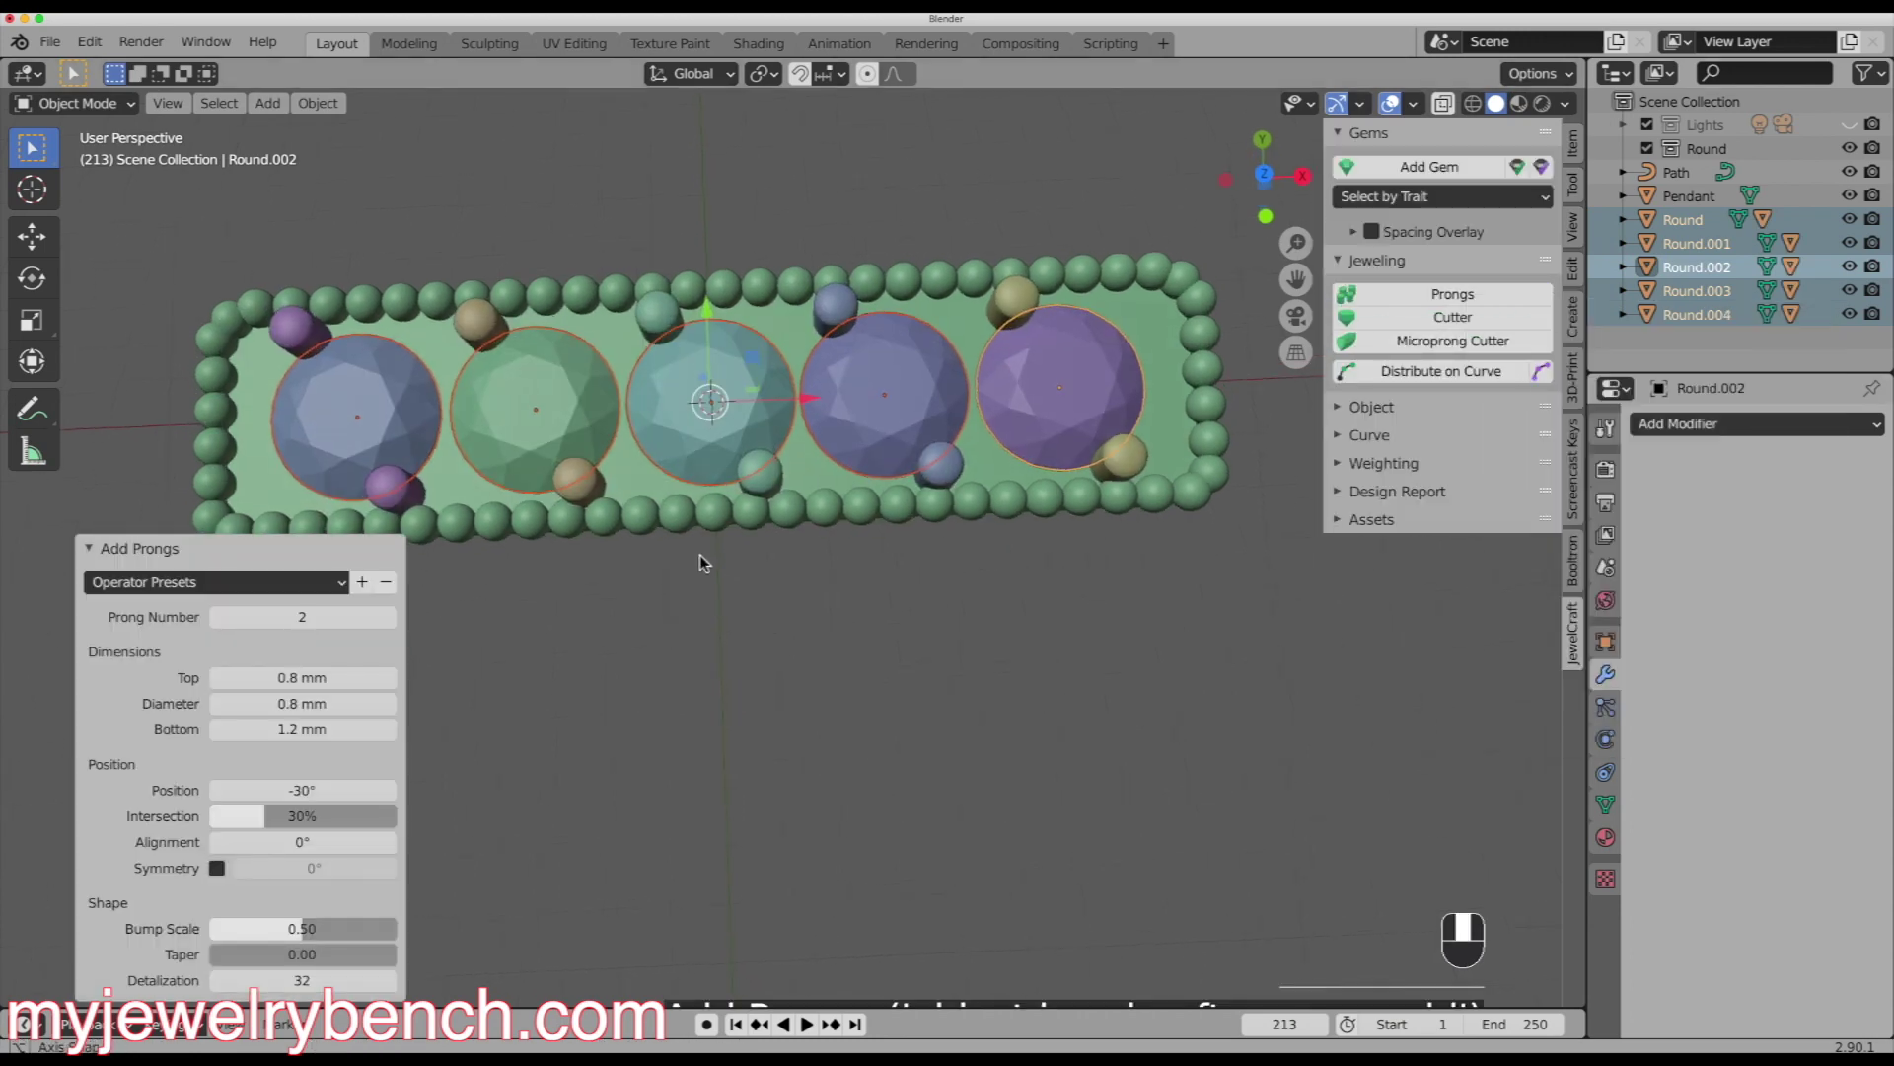
pyautogui.moveTo(533, 582); pyautogui.dragTo(537, 562, button='middle')
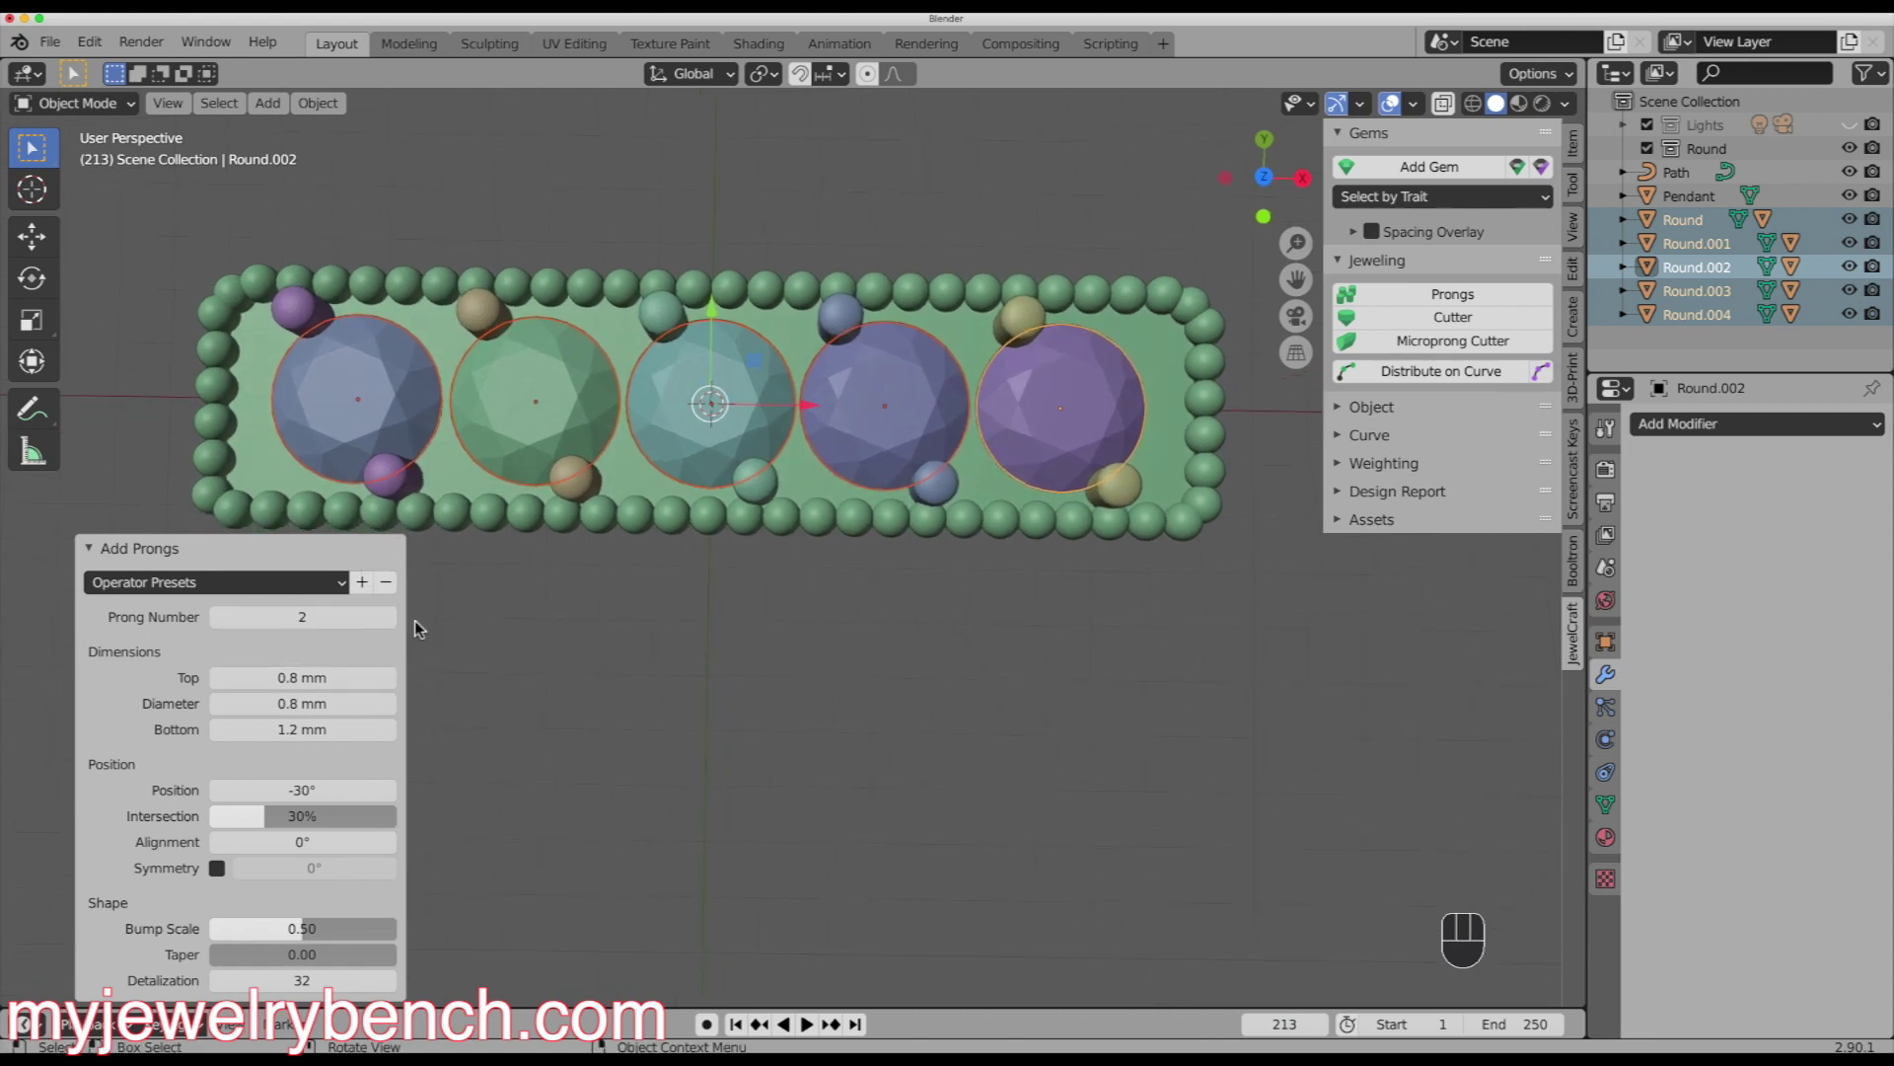
# - Adjust the prongs in top view to a 1 mm diameter, 25% intersection and -64° position so neighbouring gems share them
pyautogui.moveTo(269, 790)
pyautogui.mouseDown()
pyautogui.moveTo(316, 790)
pyautogui.moveTo(235, 791)
pyautogui.mouseUp()
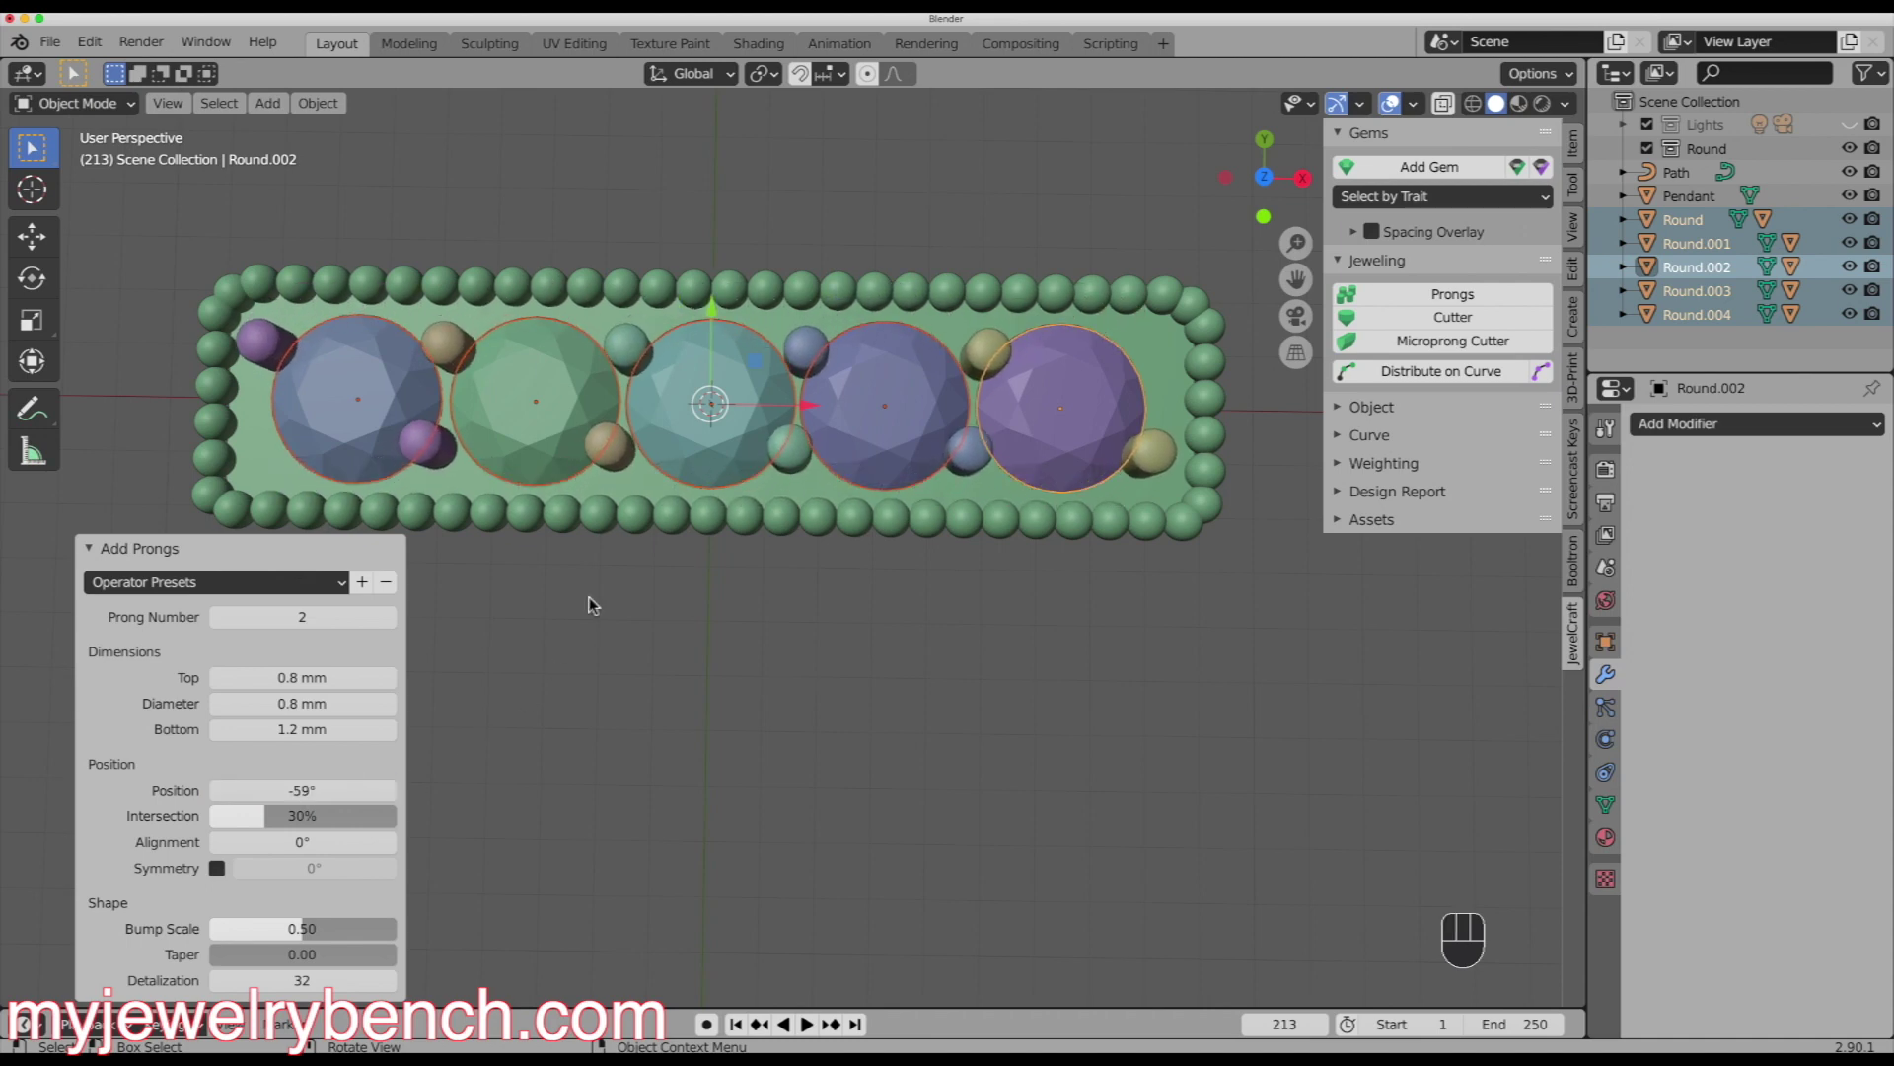
pyautogui.press('KP_7')
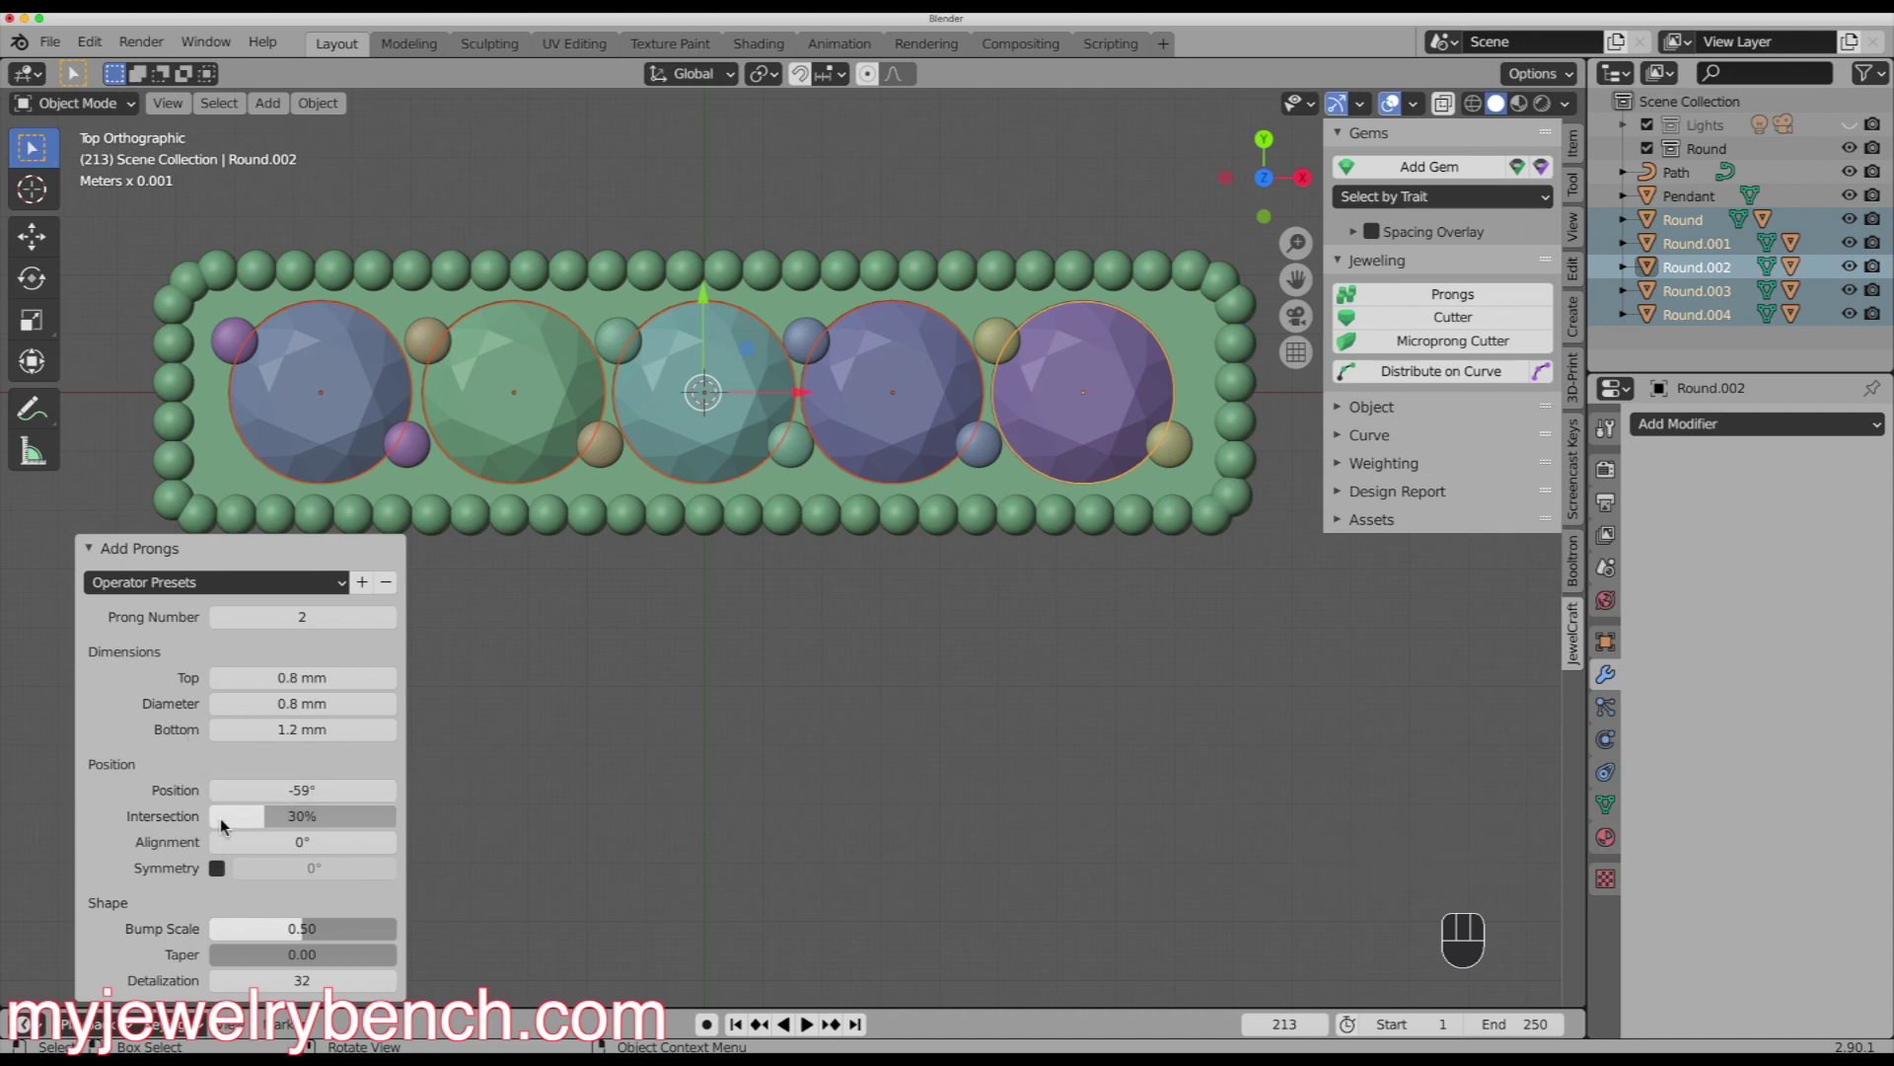
pyautogui.moveTo(281, 826)
pyautogui.mouseDown()
pyautogui.moveTo(306, 826)
pyautogui.moveTo(276, 826)
pyautogui.mouseUp()
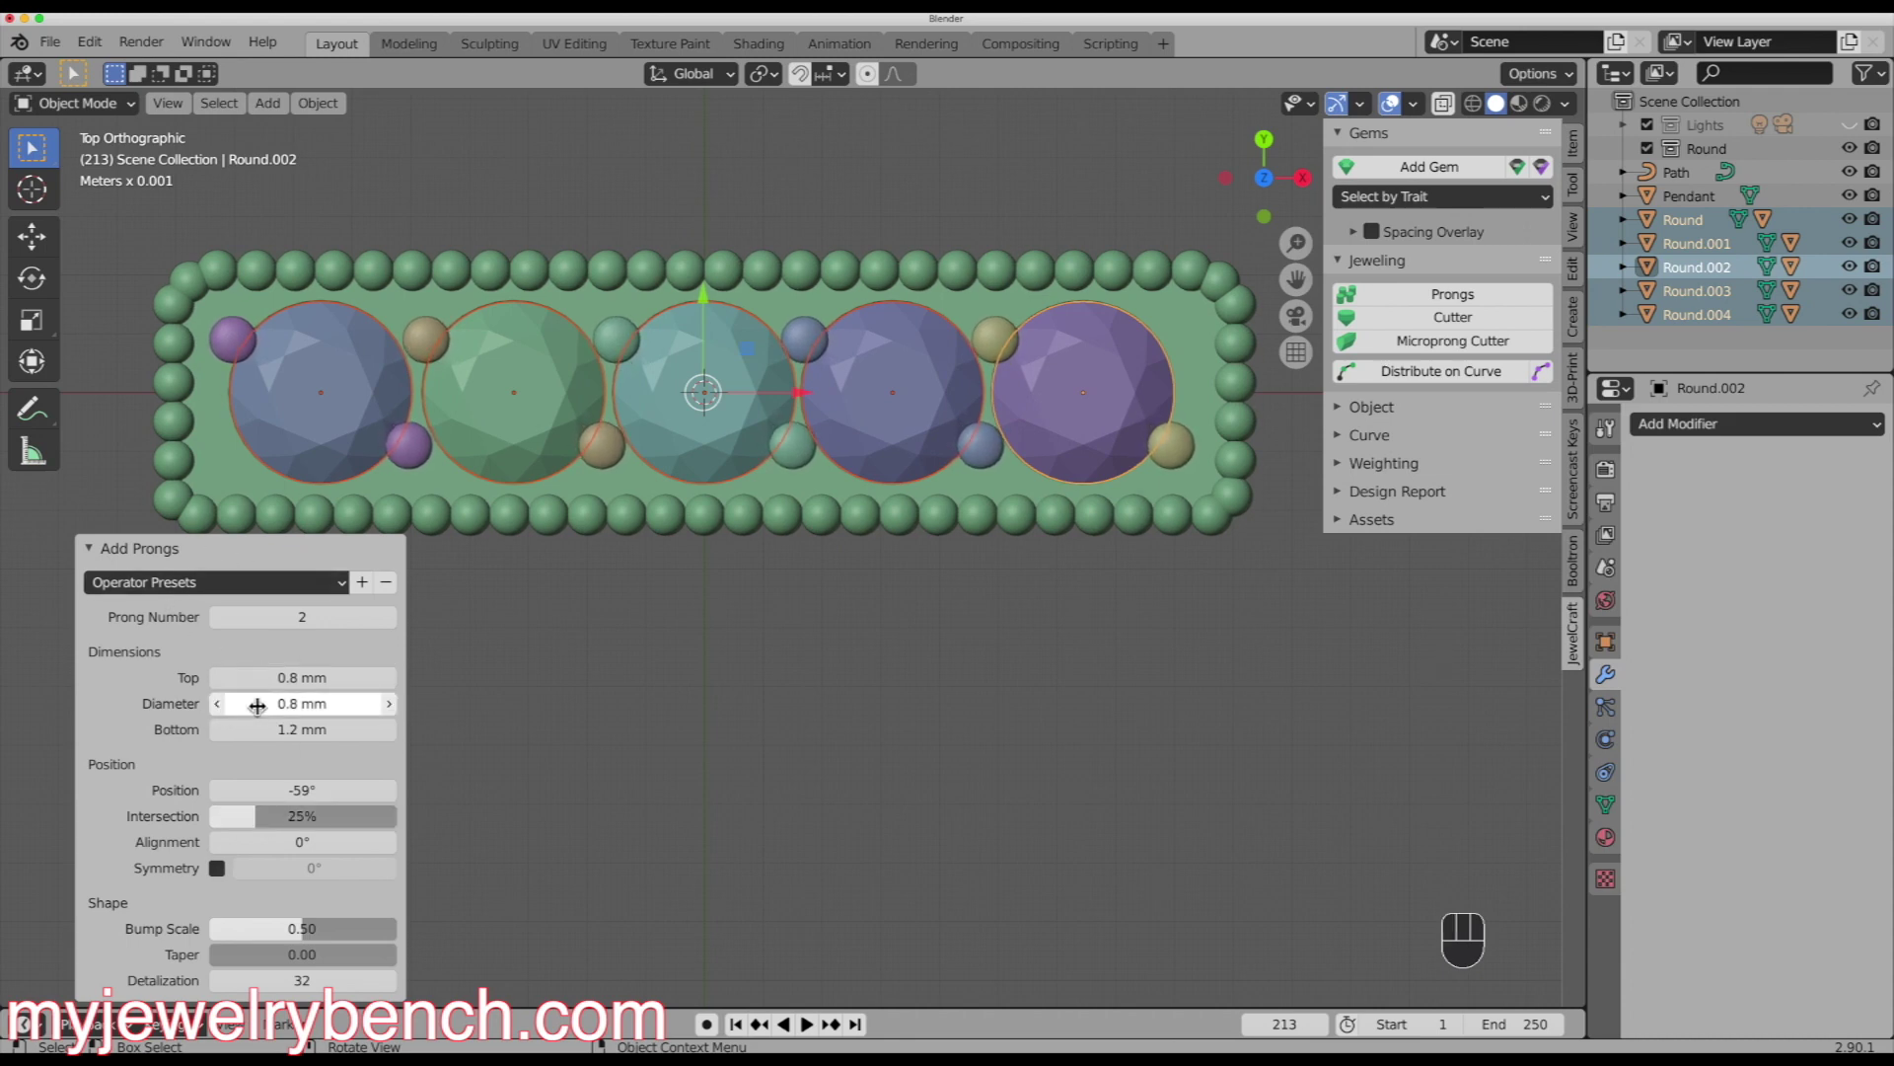
pyautogui.moveTo(257, 706); pyautogui.dragTo(286, 705)
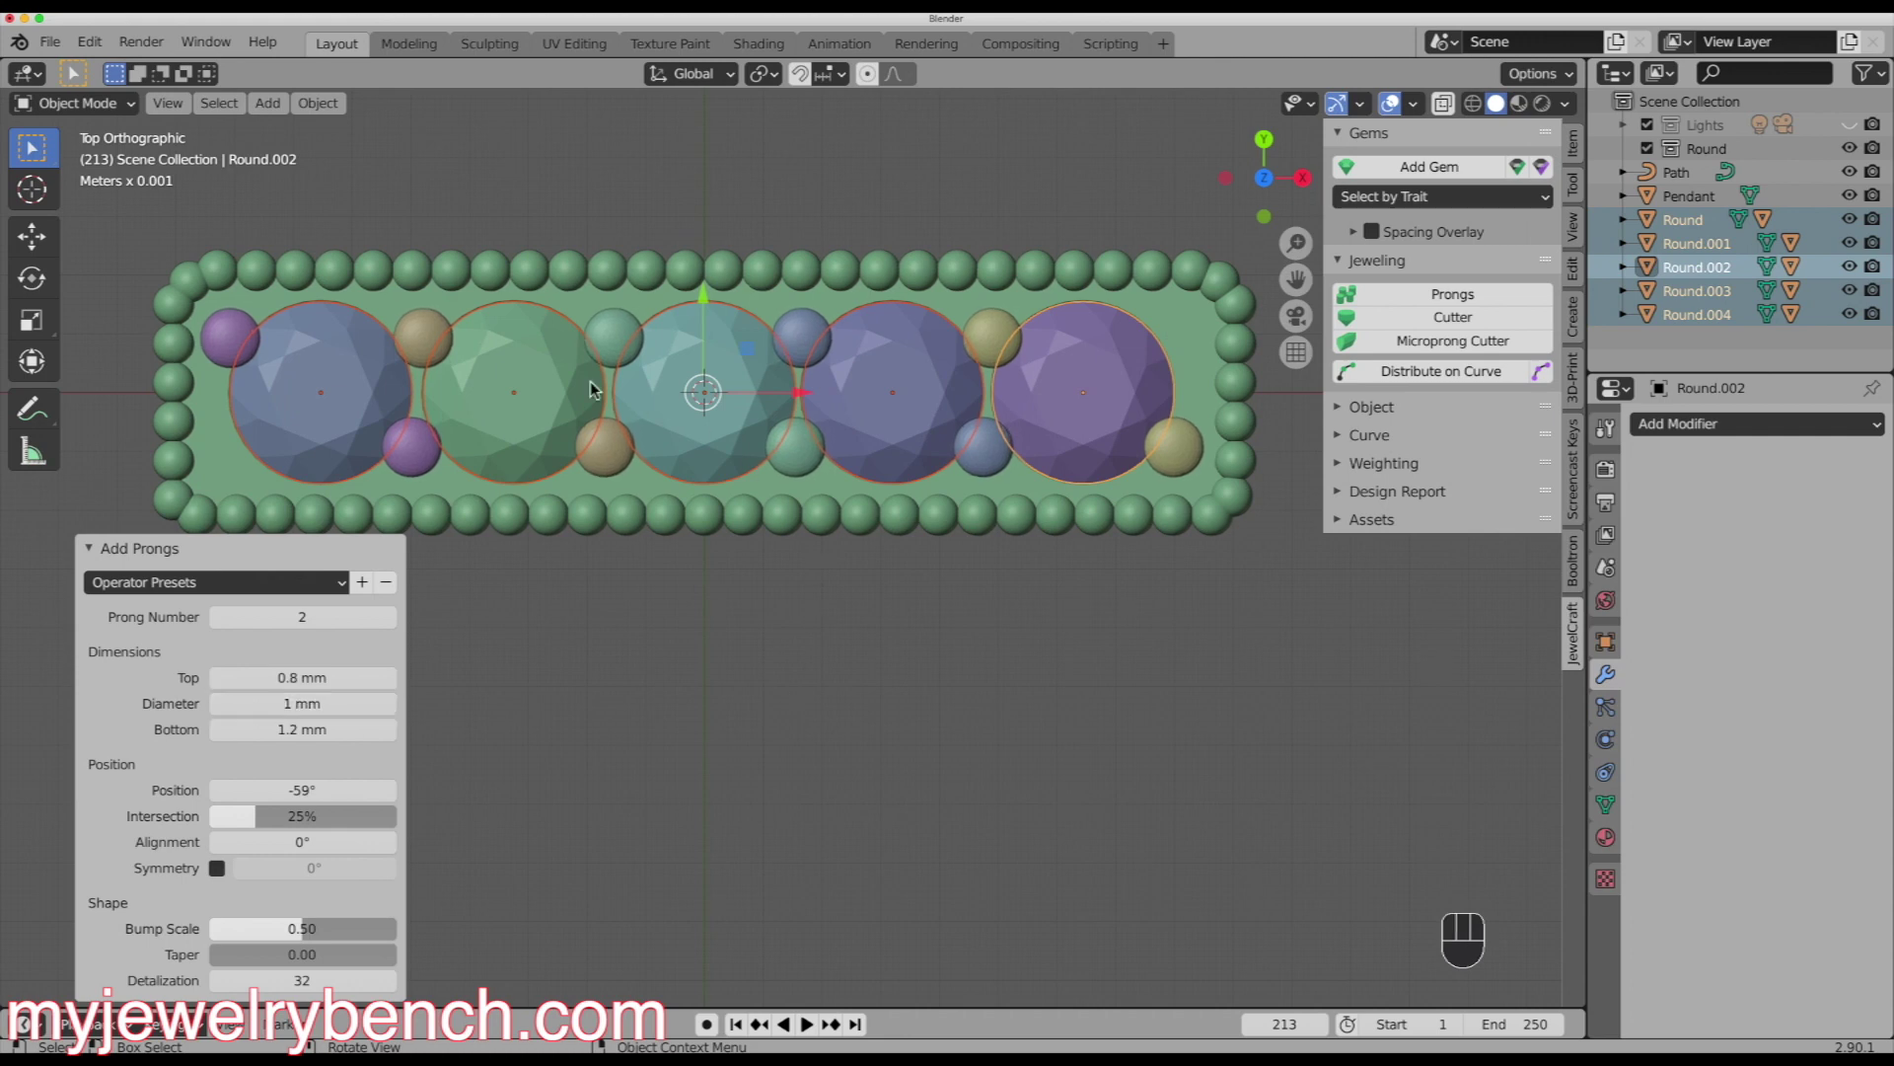
pyautogui.moveTo(301, 790); pyautogui.dragTo(296, 790)
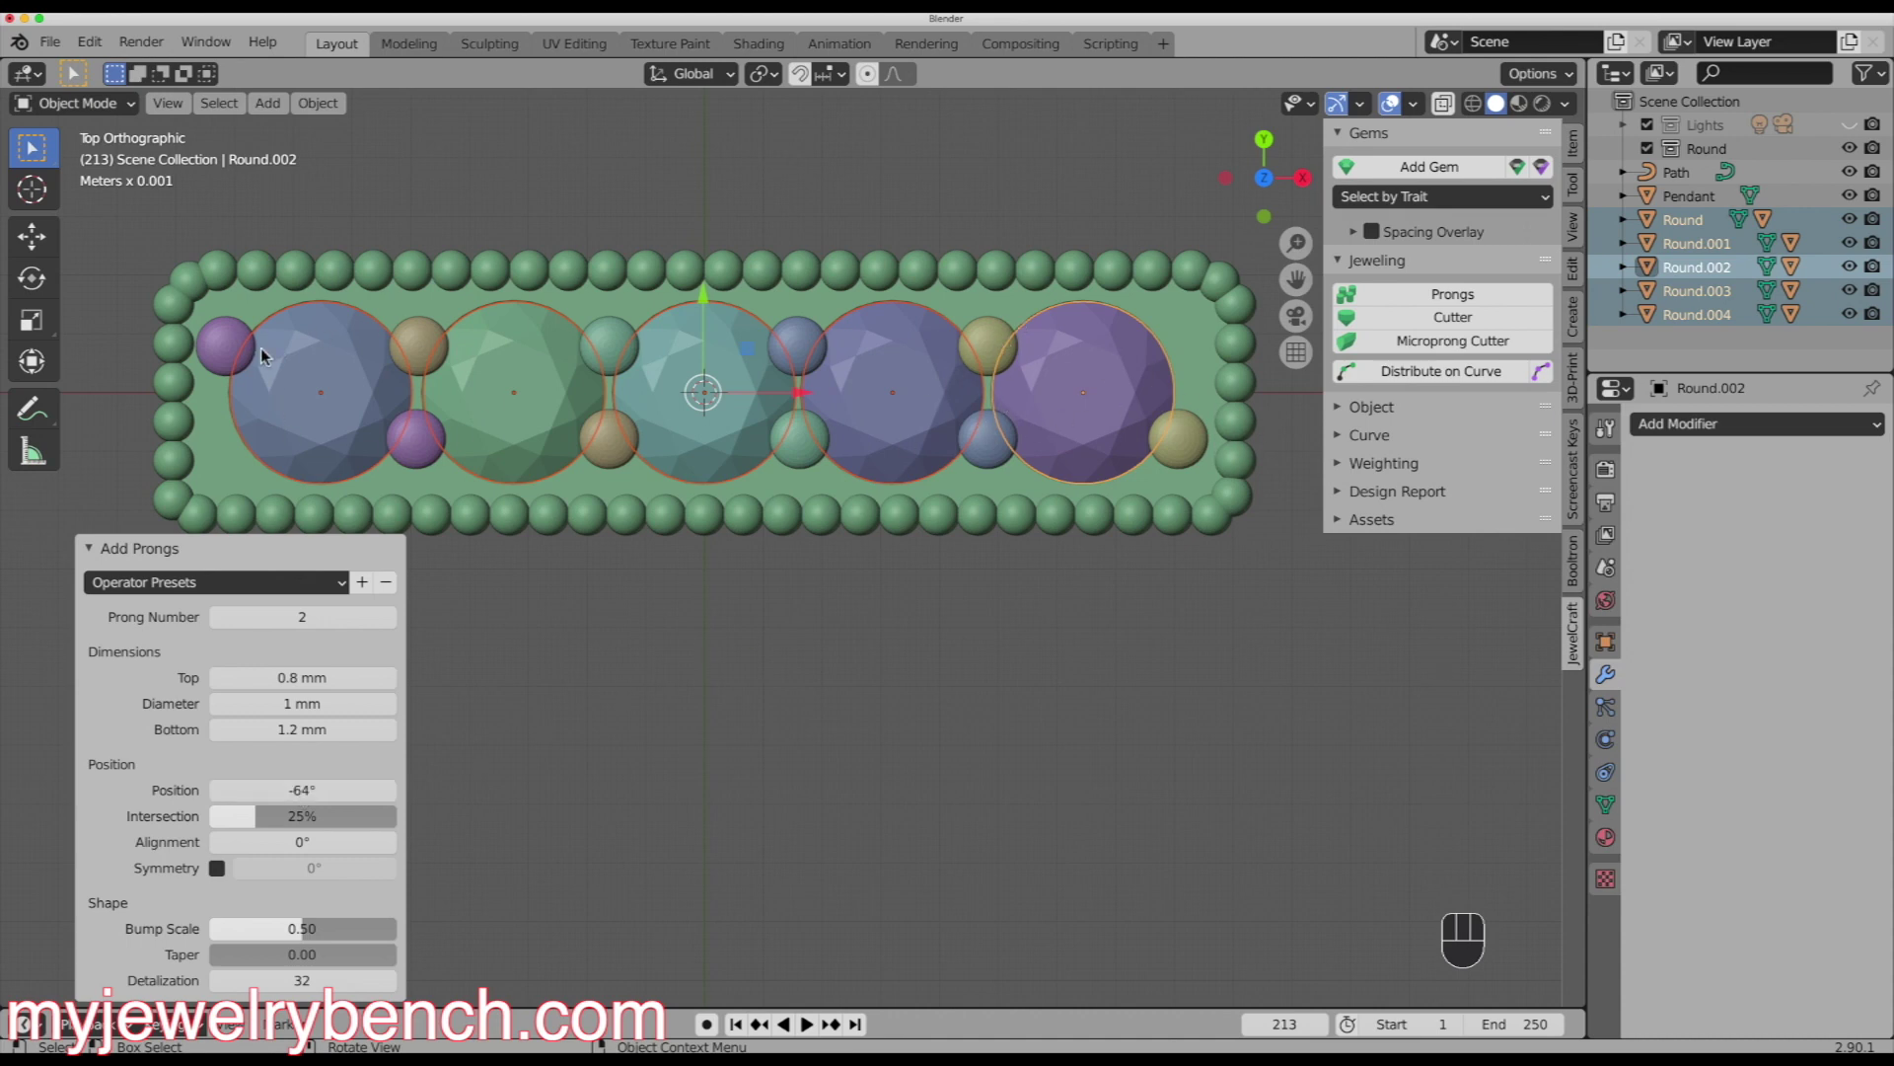
# - Add a single JewelCraft prong with a 1 mm diameter to the leftmost gem, Round.004
pyautogui.click(308, 380)
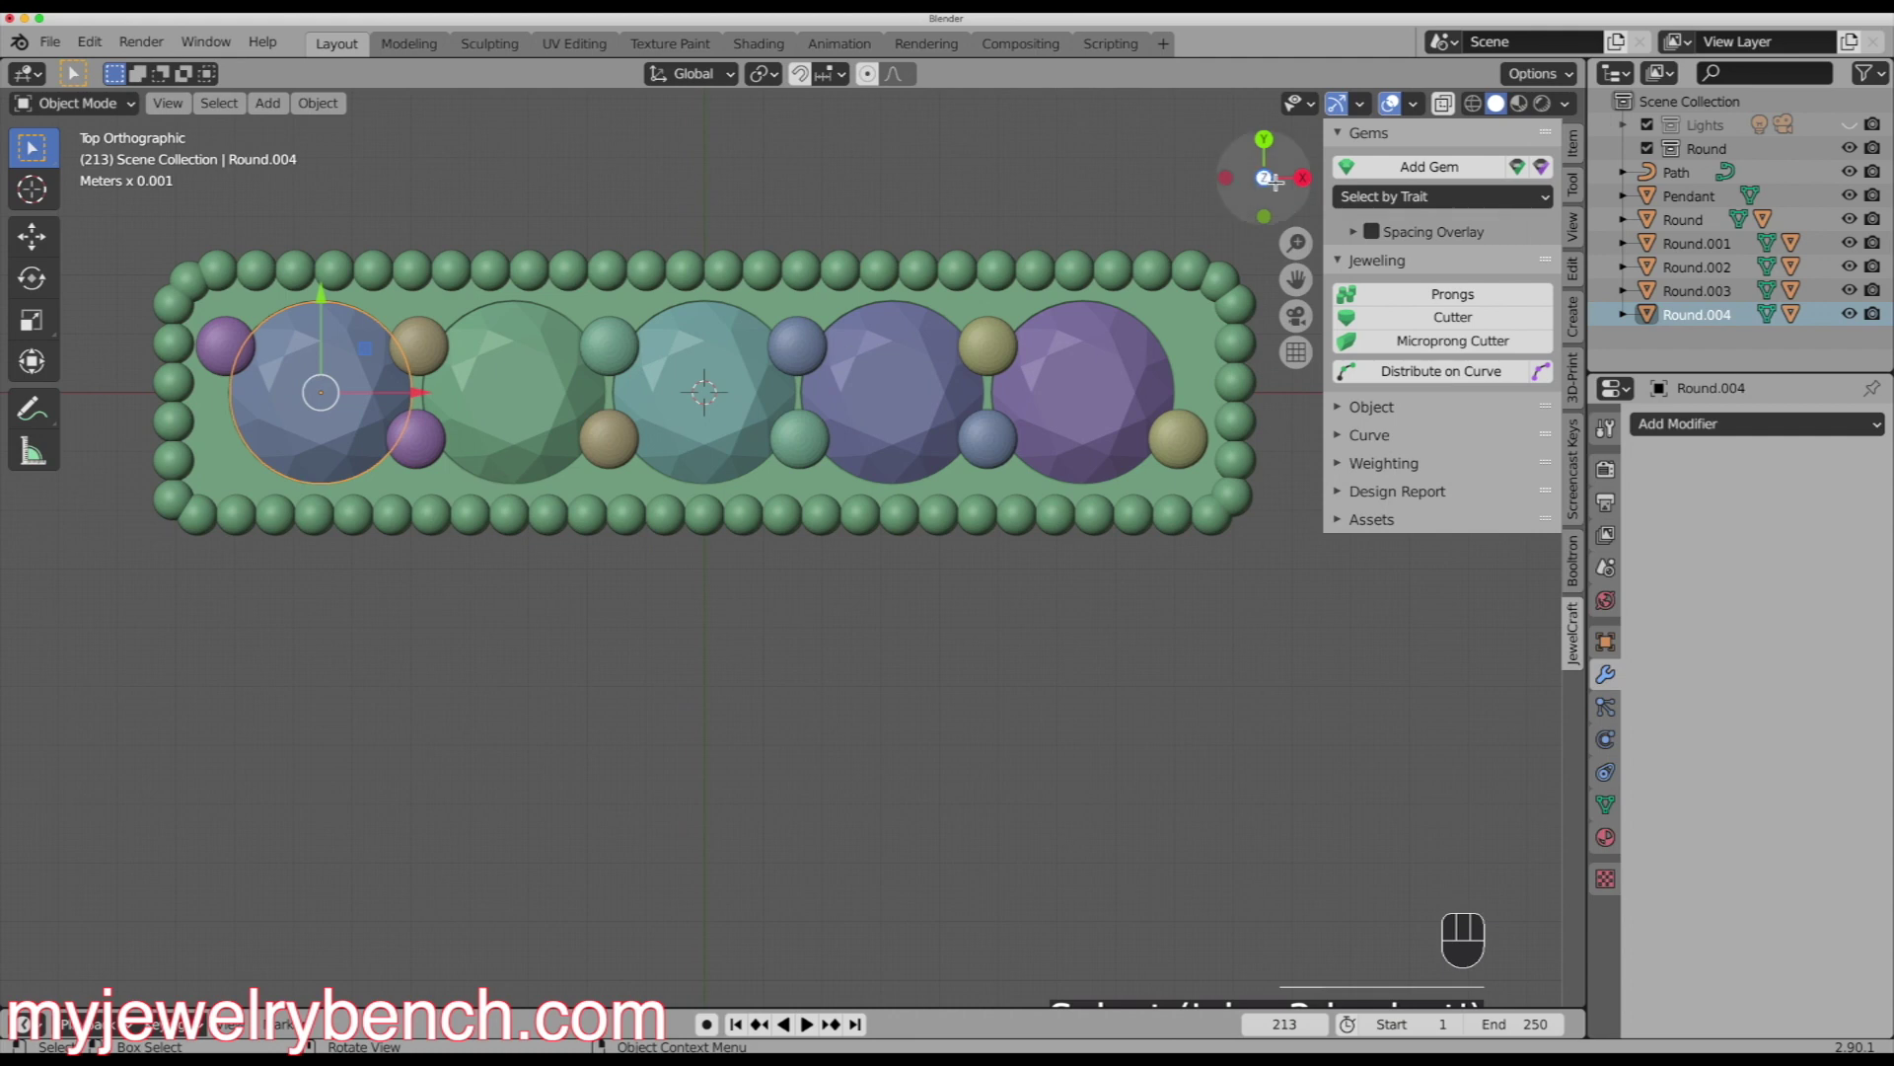
pyautogui.click(1473, 302)
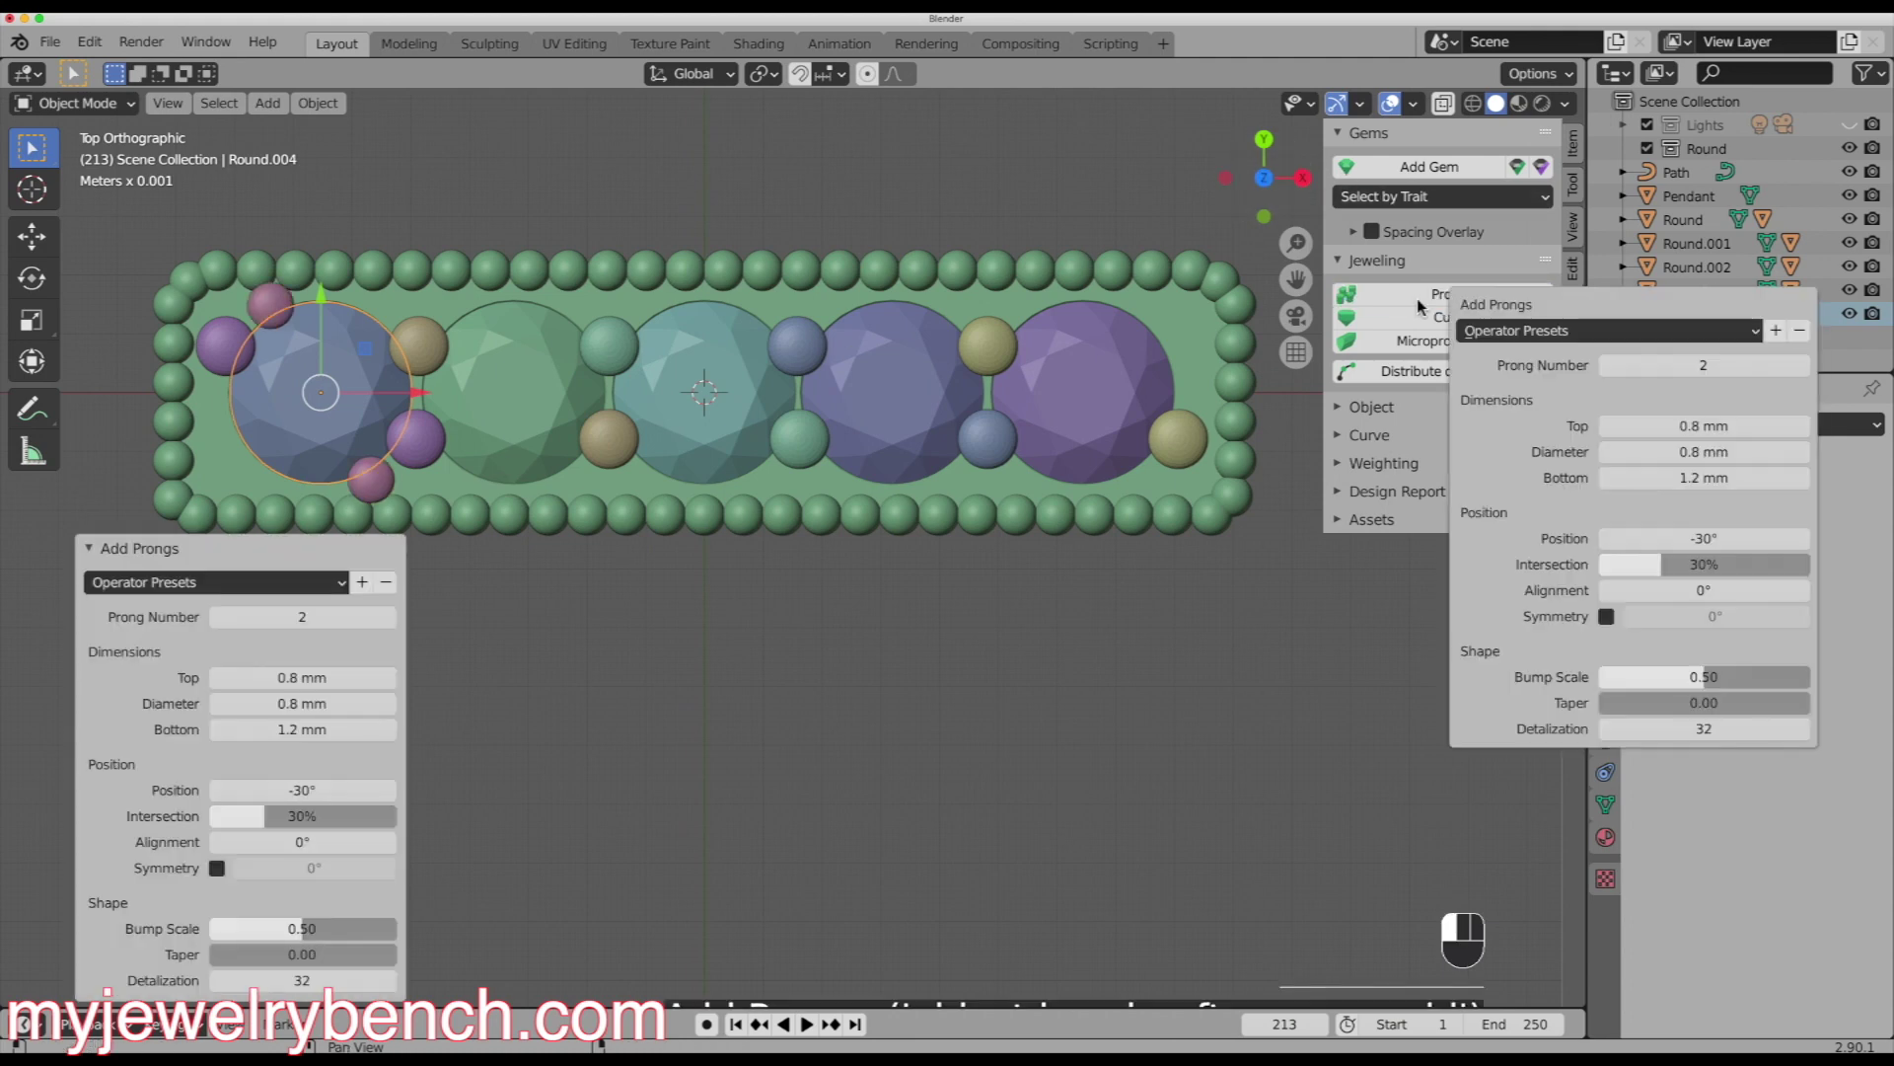
pyautogui.click(216, 616)
pyautogui.click(287, 705)
pyautogui.write('1.')
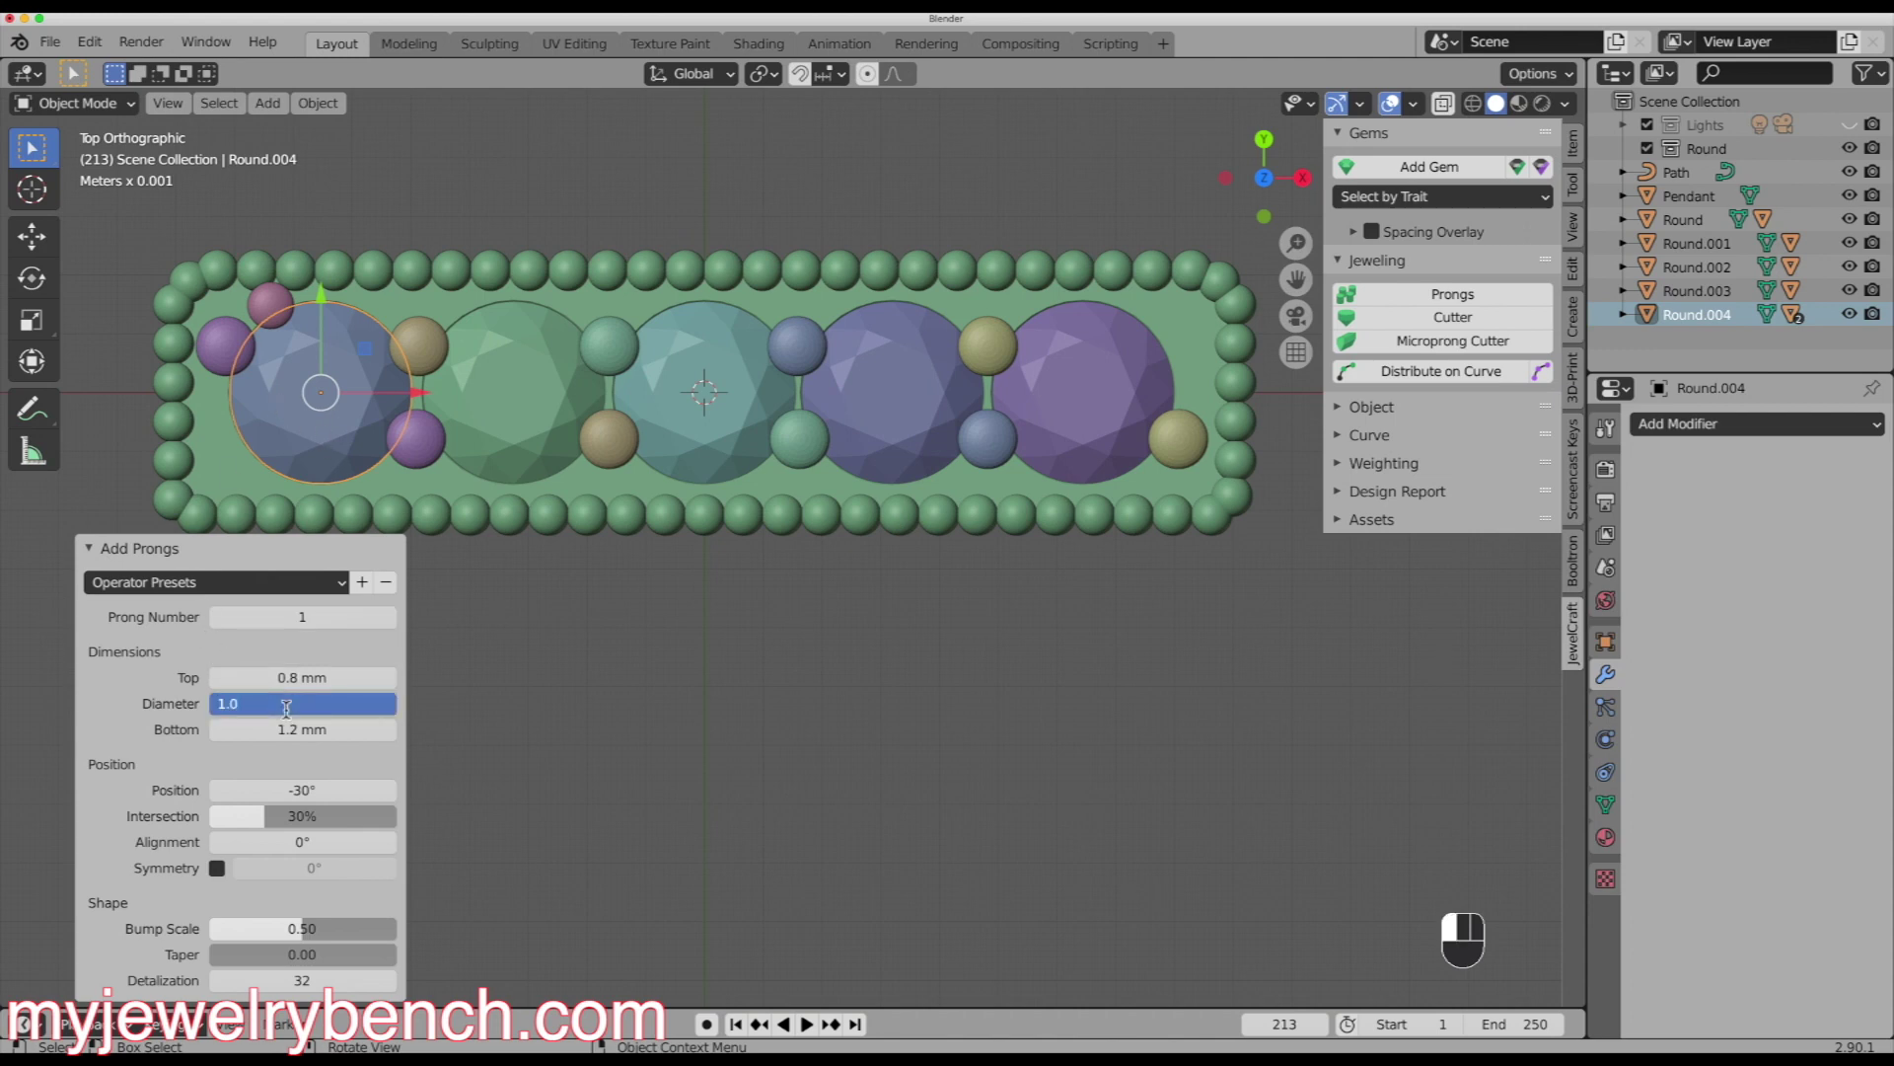
pyautogui.press('Return')
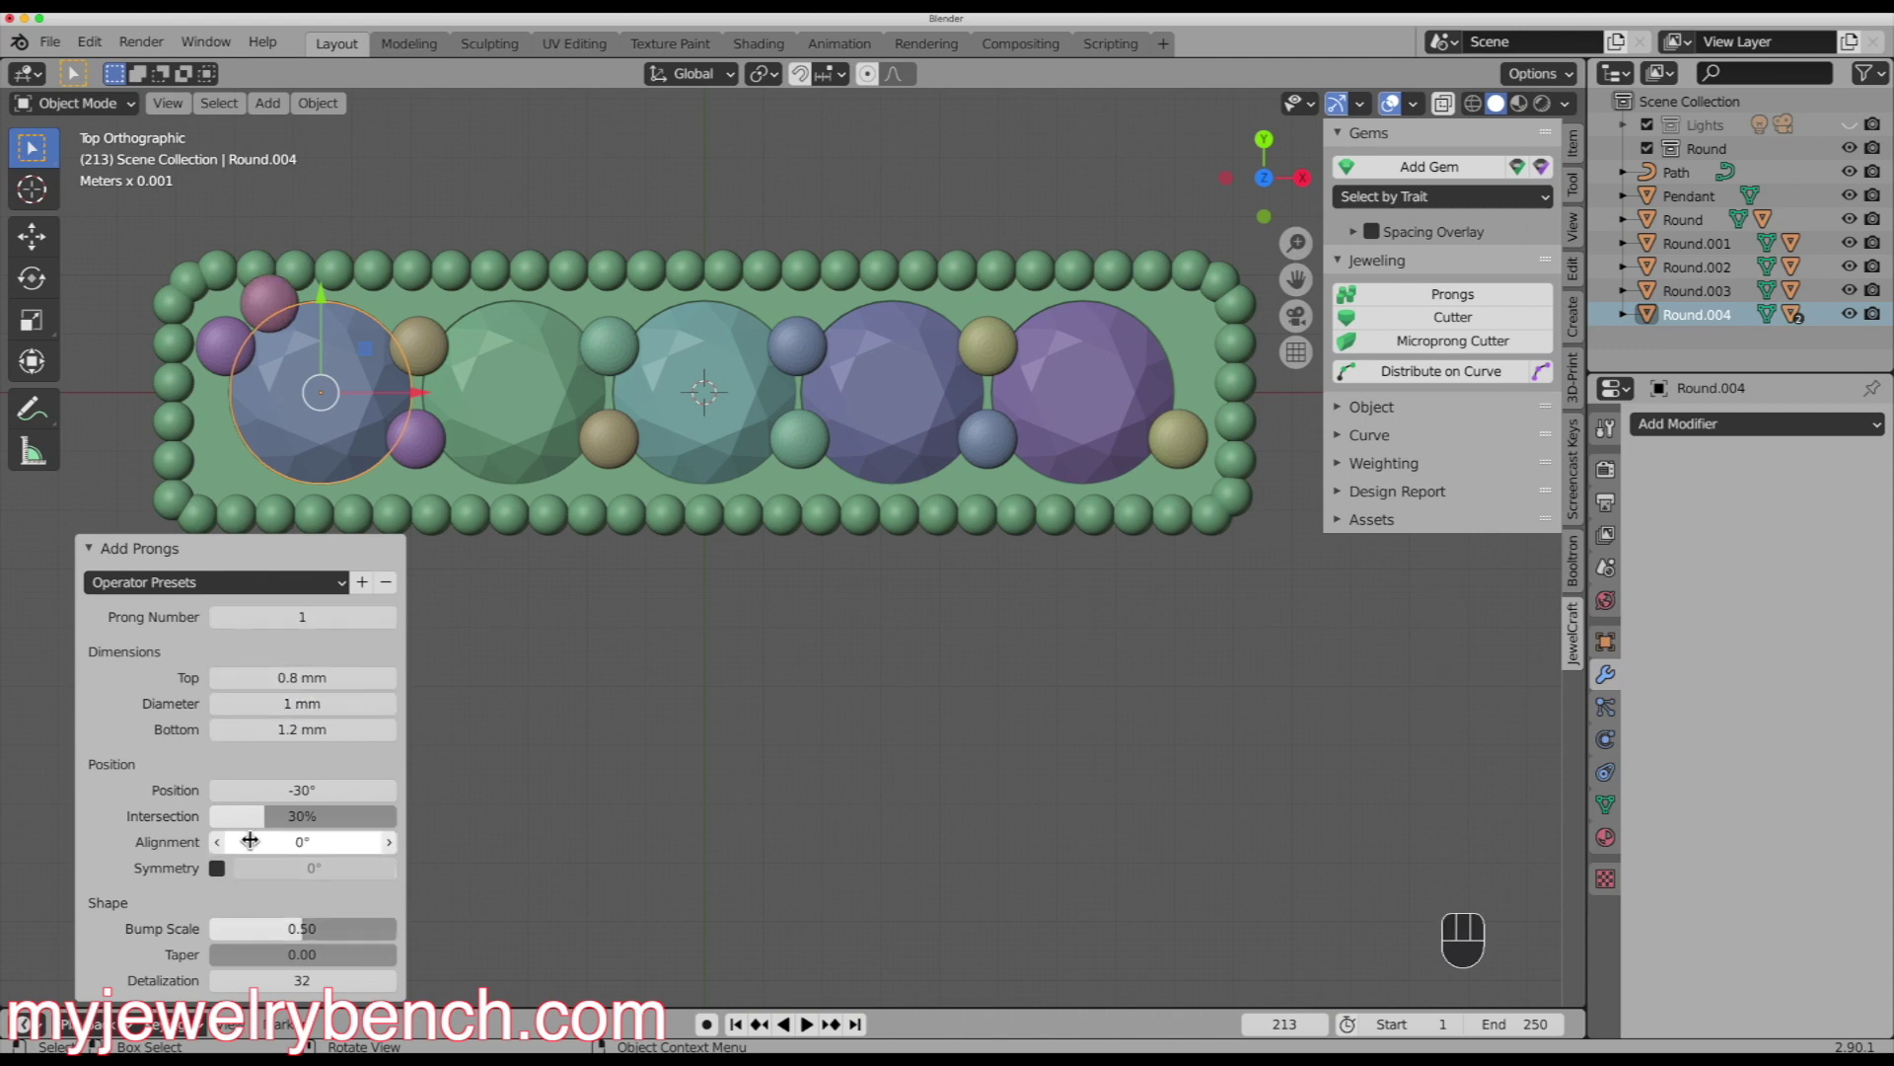
# - Set the leftmost gem's extra prong to 25% intersection and -117° position, placing it at the gem's lower outer side
pyautogui.moveTo(281, 824); pyautogui.dragTo(274, 824)
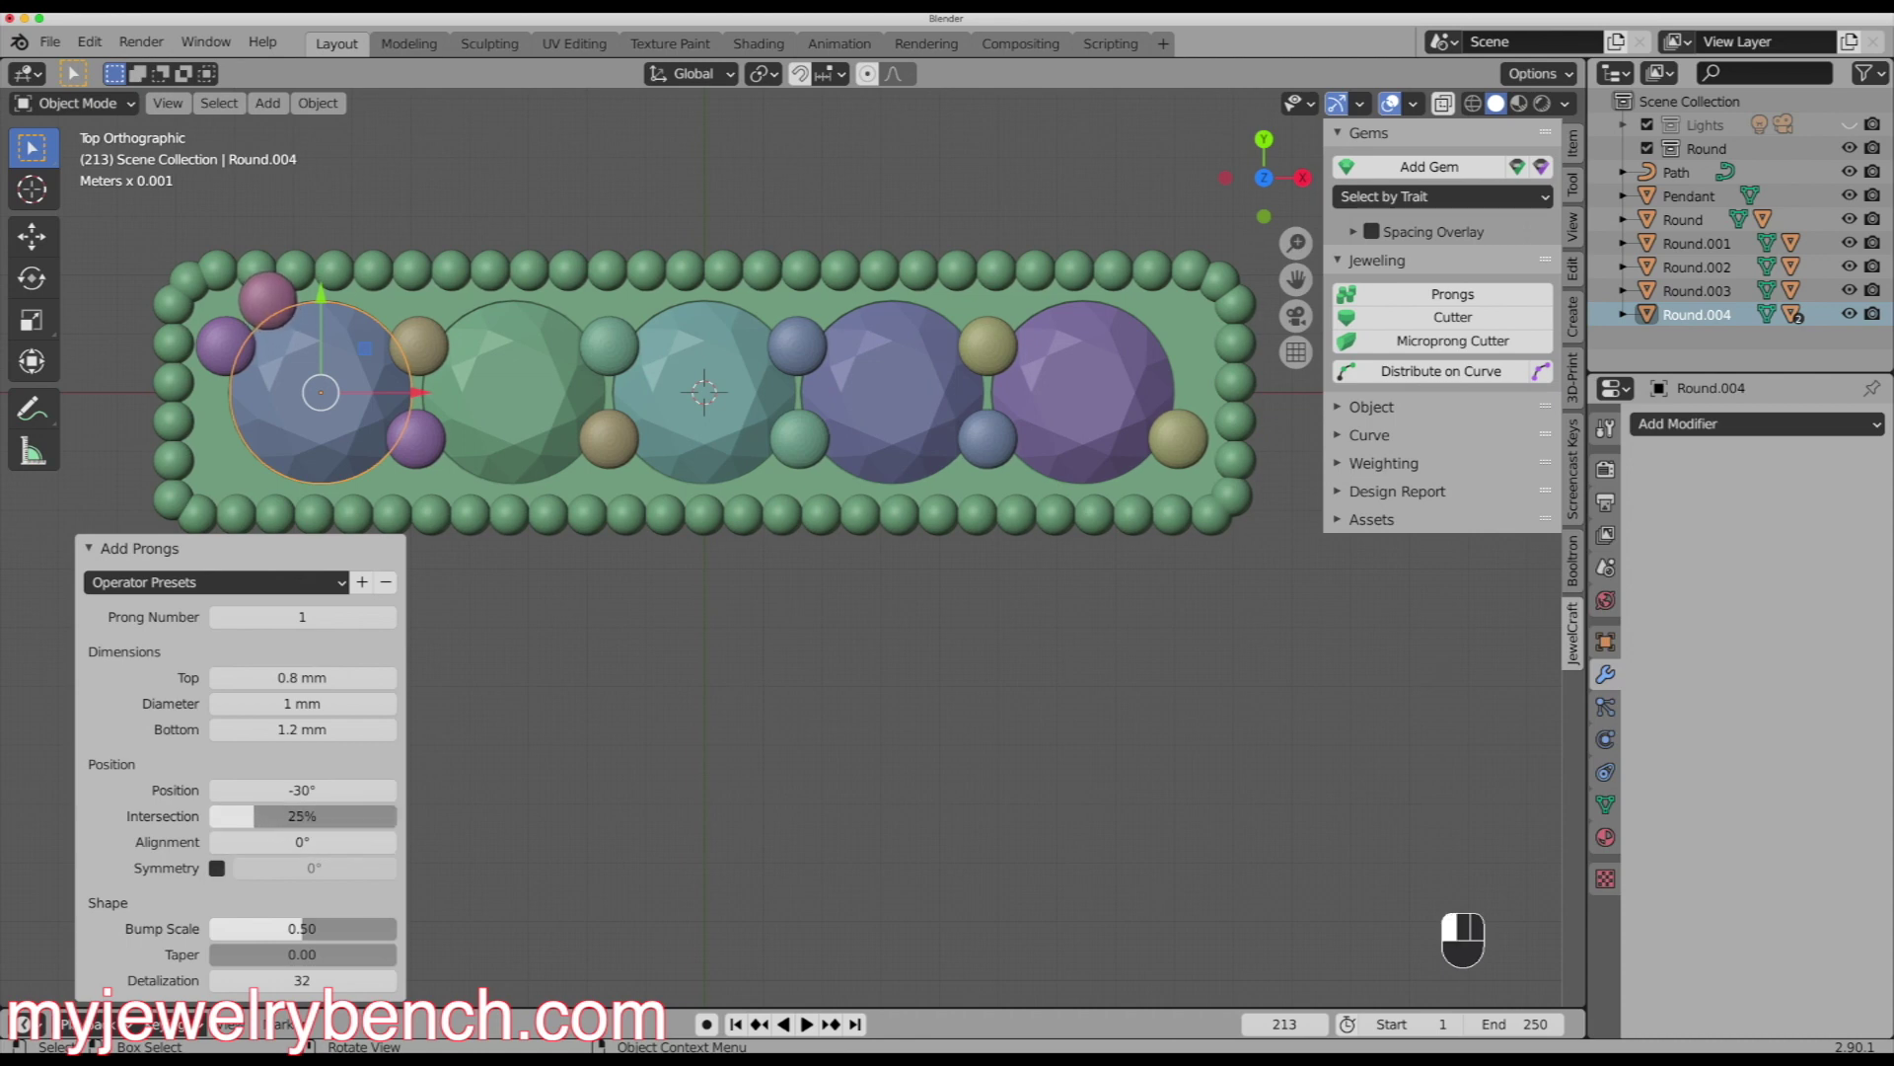
pyautogui.moveTo(309, 789); pyautogui.dragTo(252, 789)
pyautogui.moveTo(301, 789); pyautogui.dragTo(285, 789)
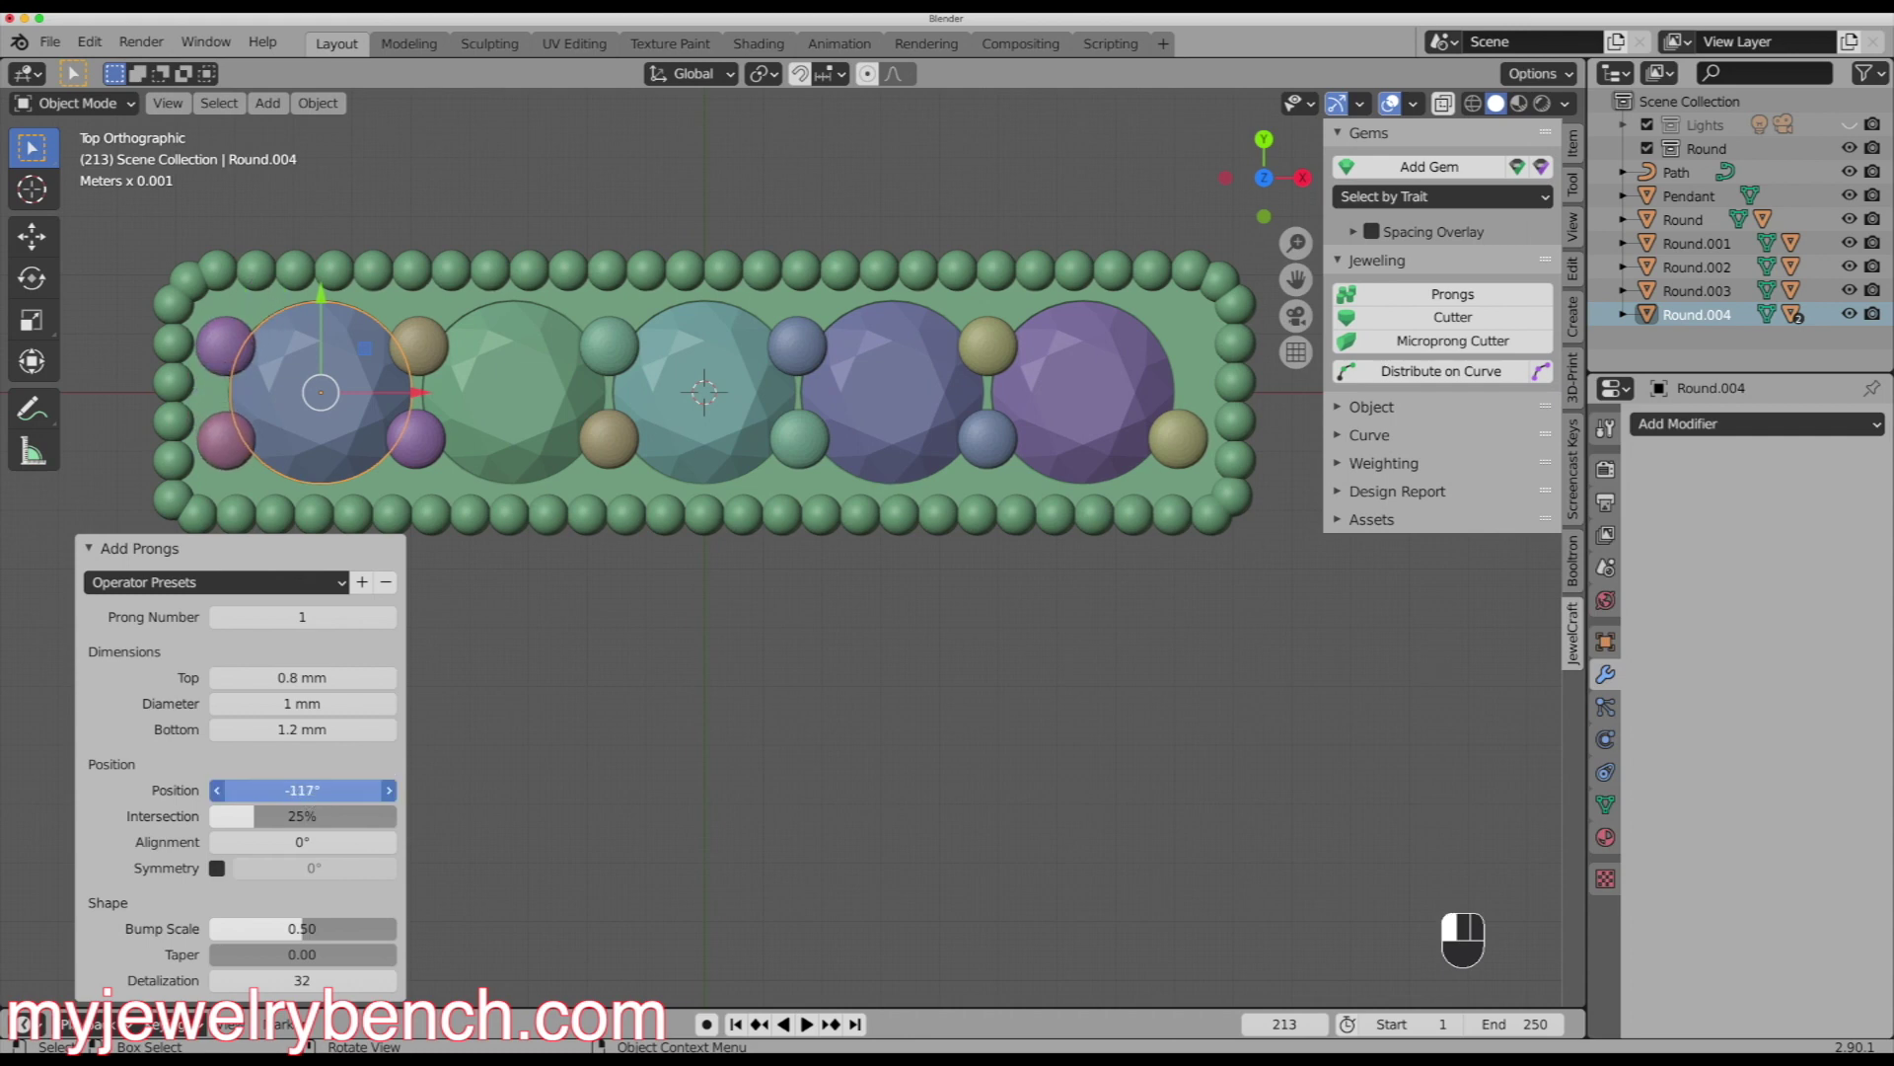
pyautogui.moveTo(284, 789); pyautogui.dragTo(284, 790)
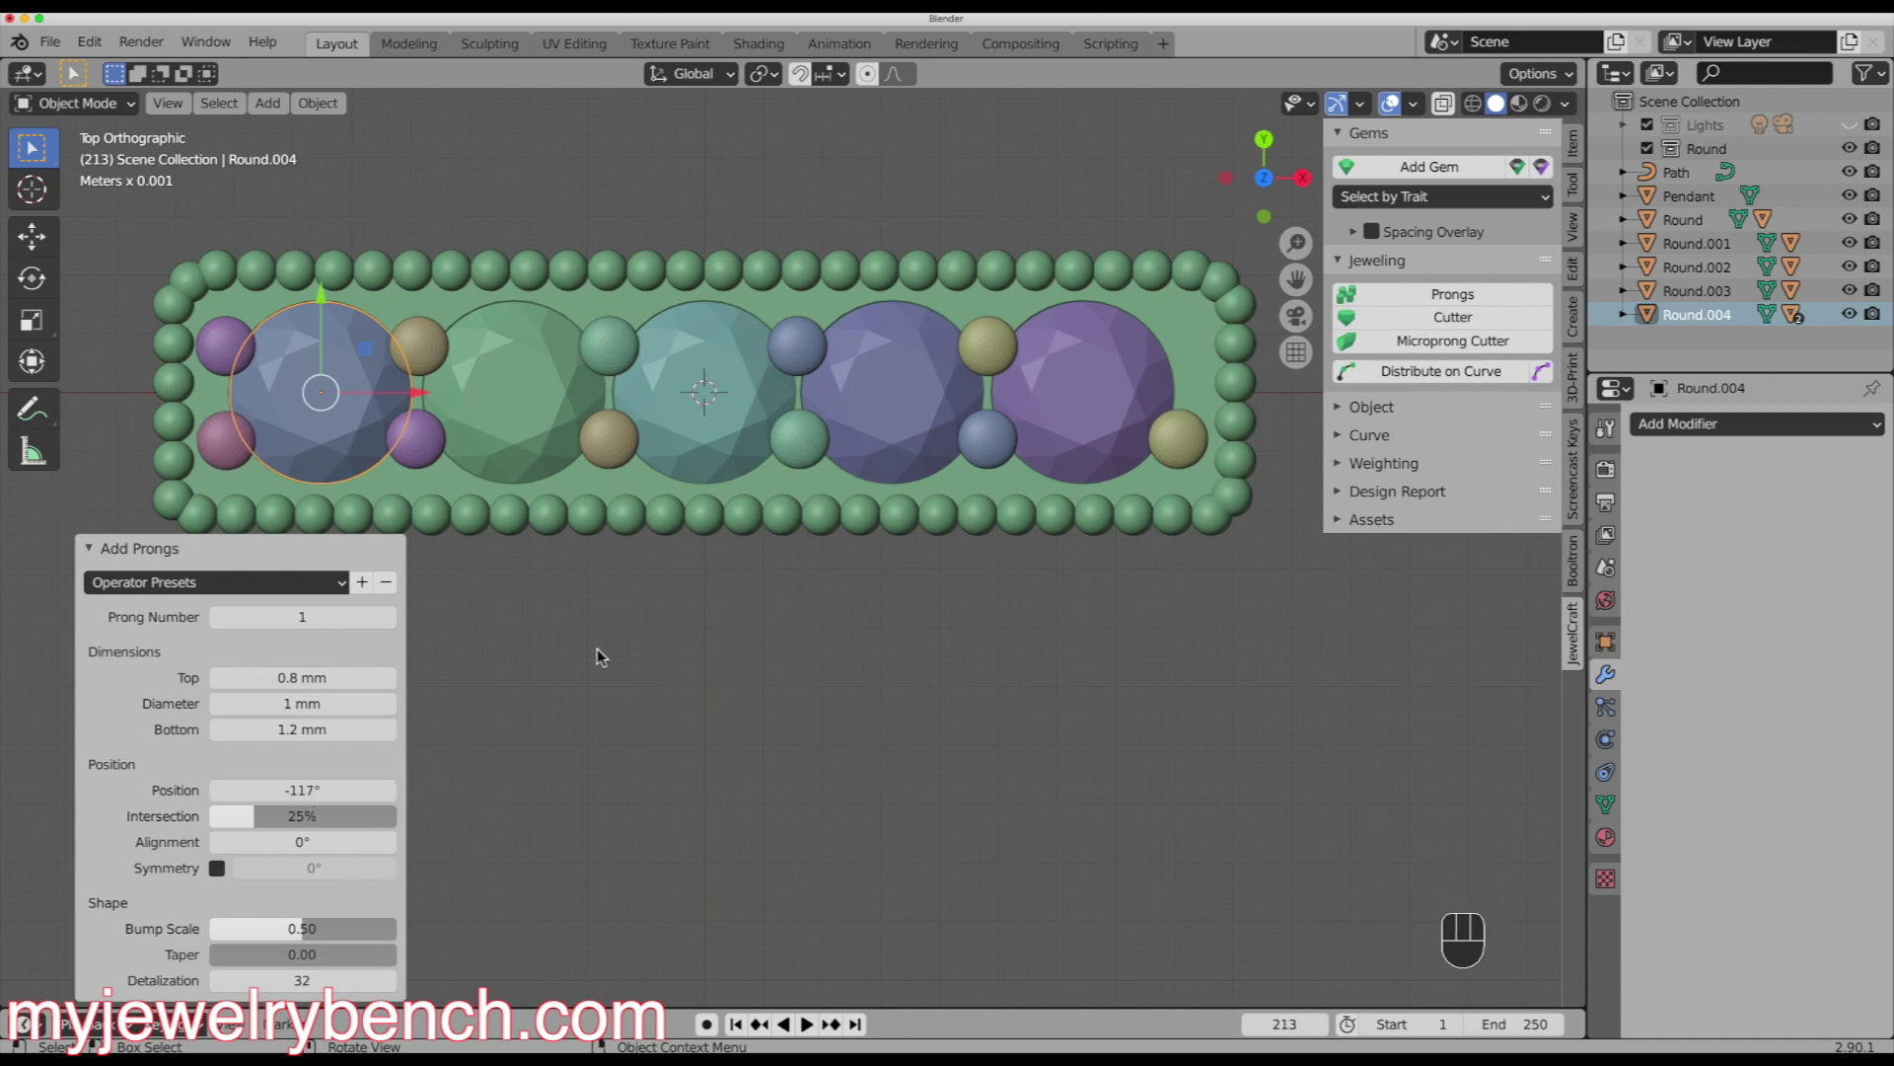
# - Add JewelCraft prongs with a 1 mm diameter to the rightmost gem, Round.002
pyautogui.click(1061, 373)
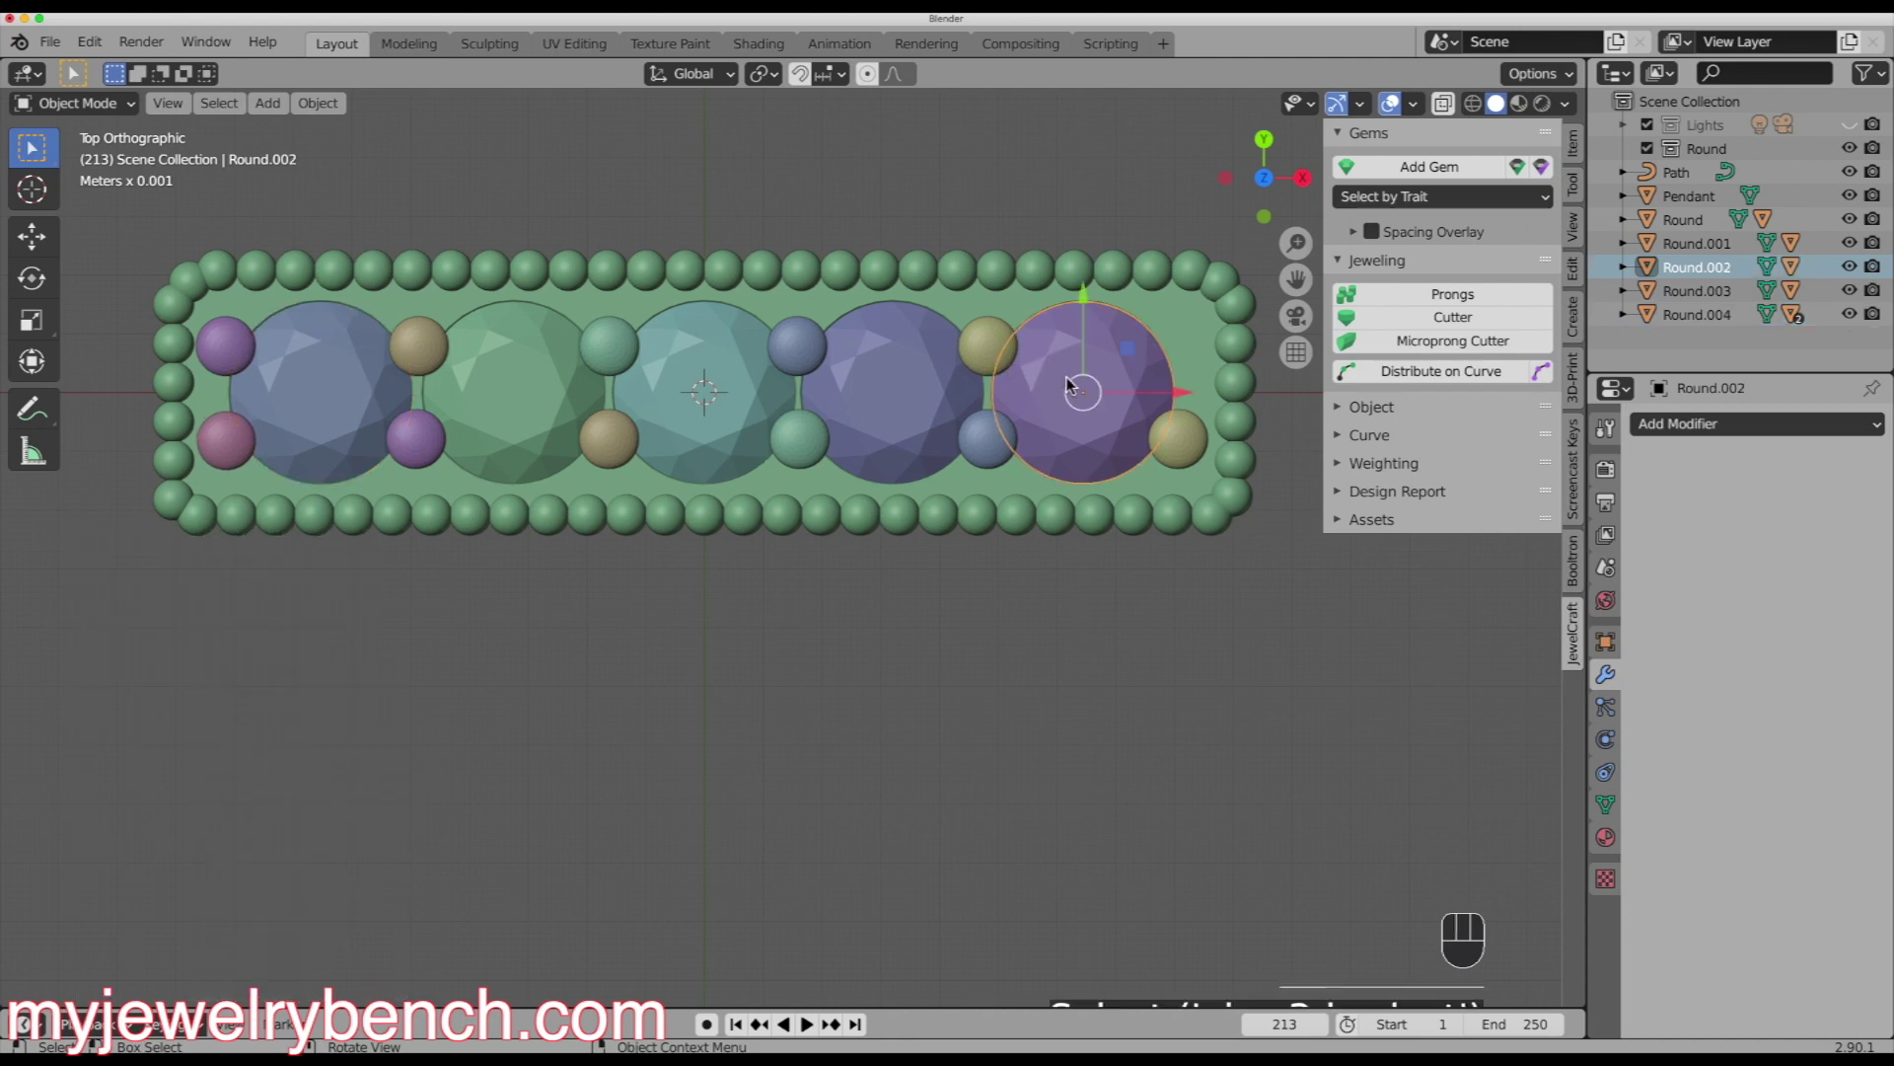
pyautogui.click(1464, 294)
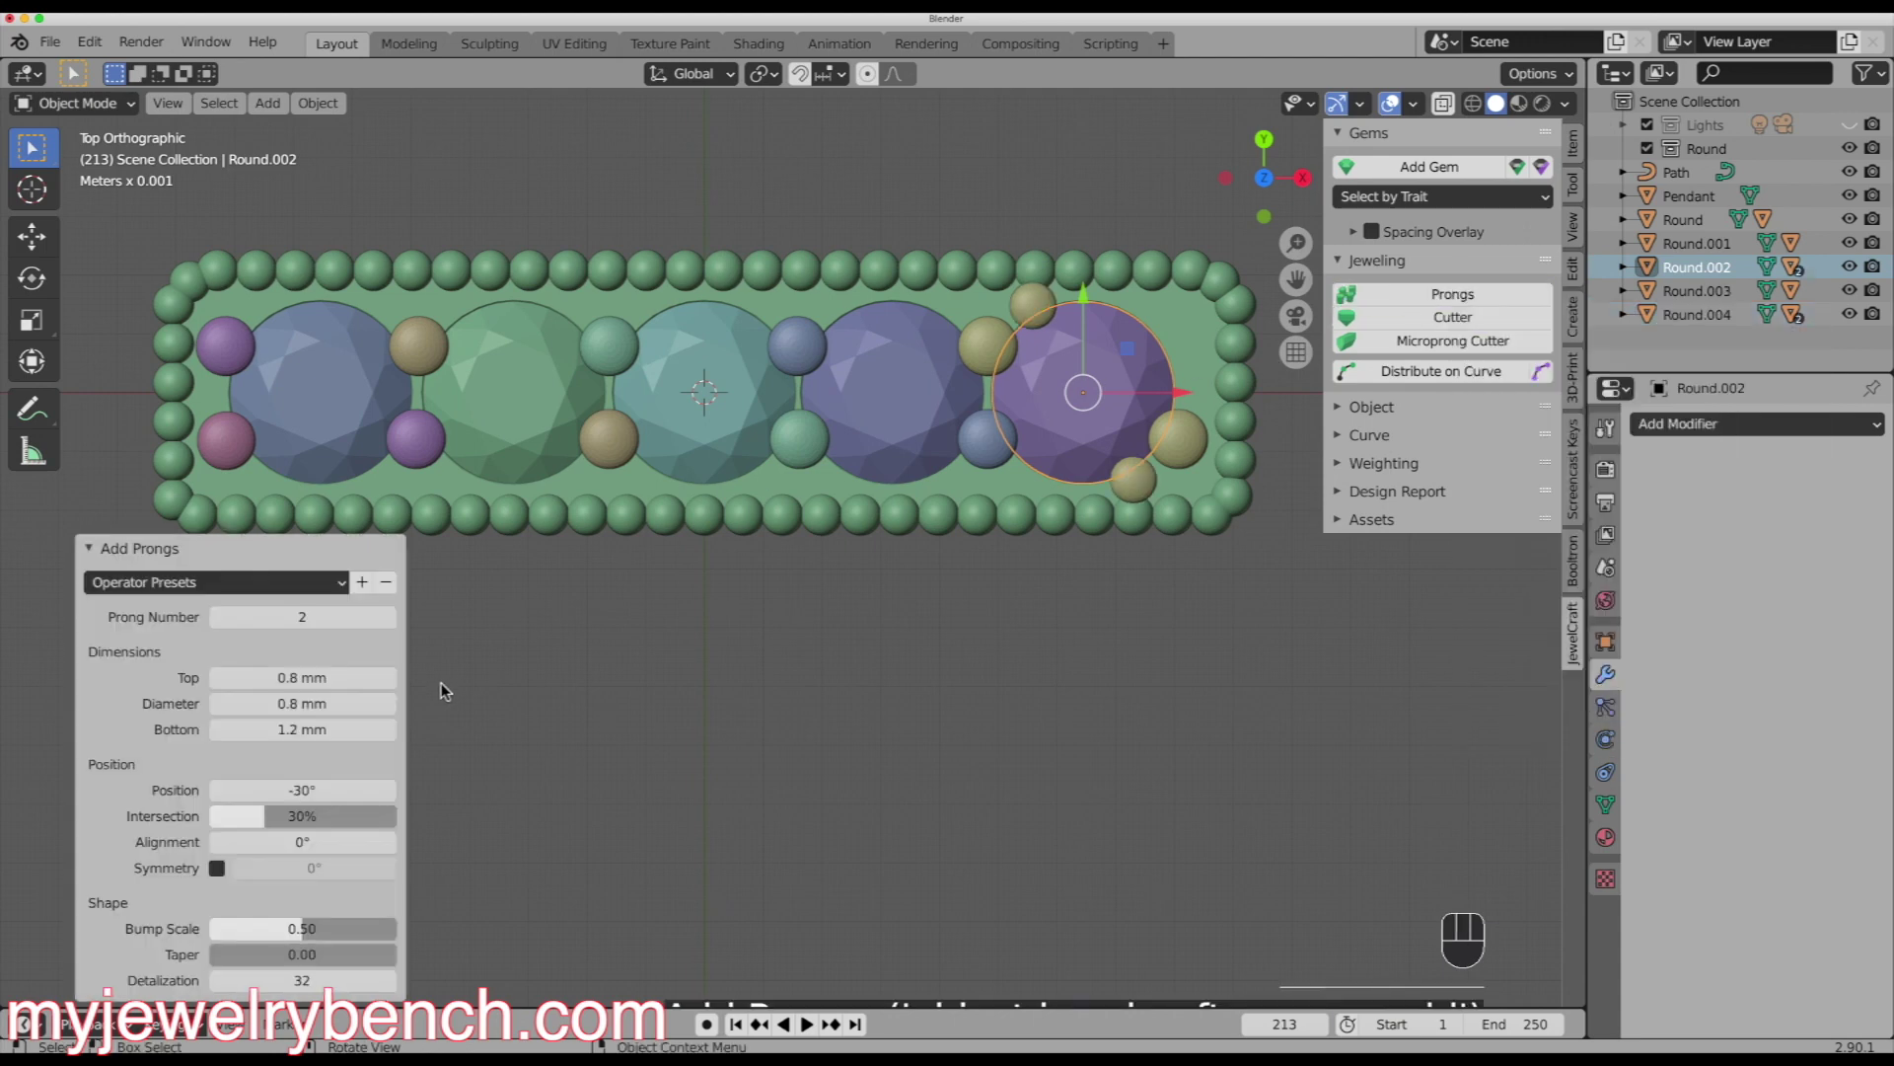
pyautogui.click(288, 704)
pyautogui.write('1.0')
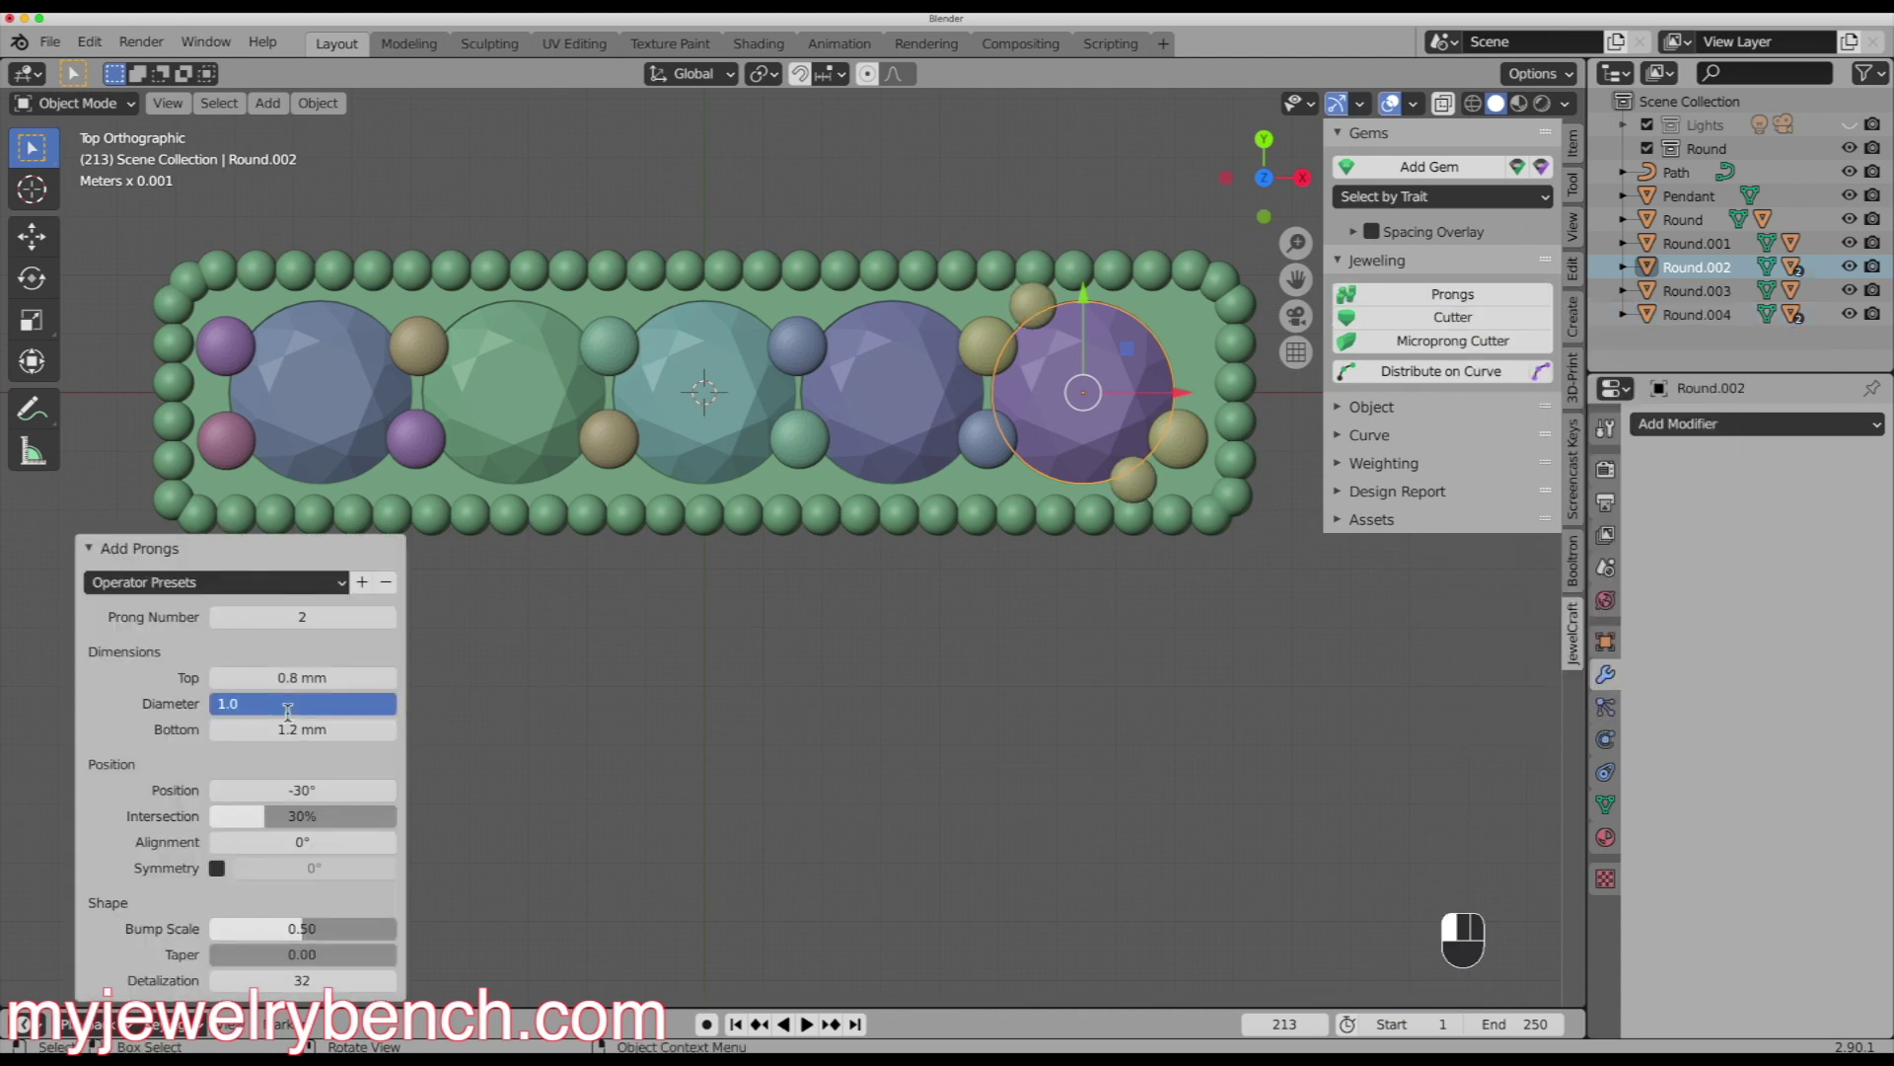
pyautogui.press('Return')
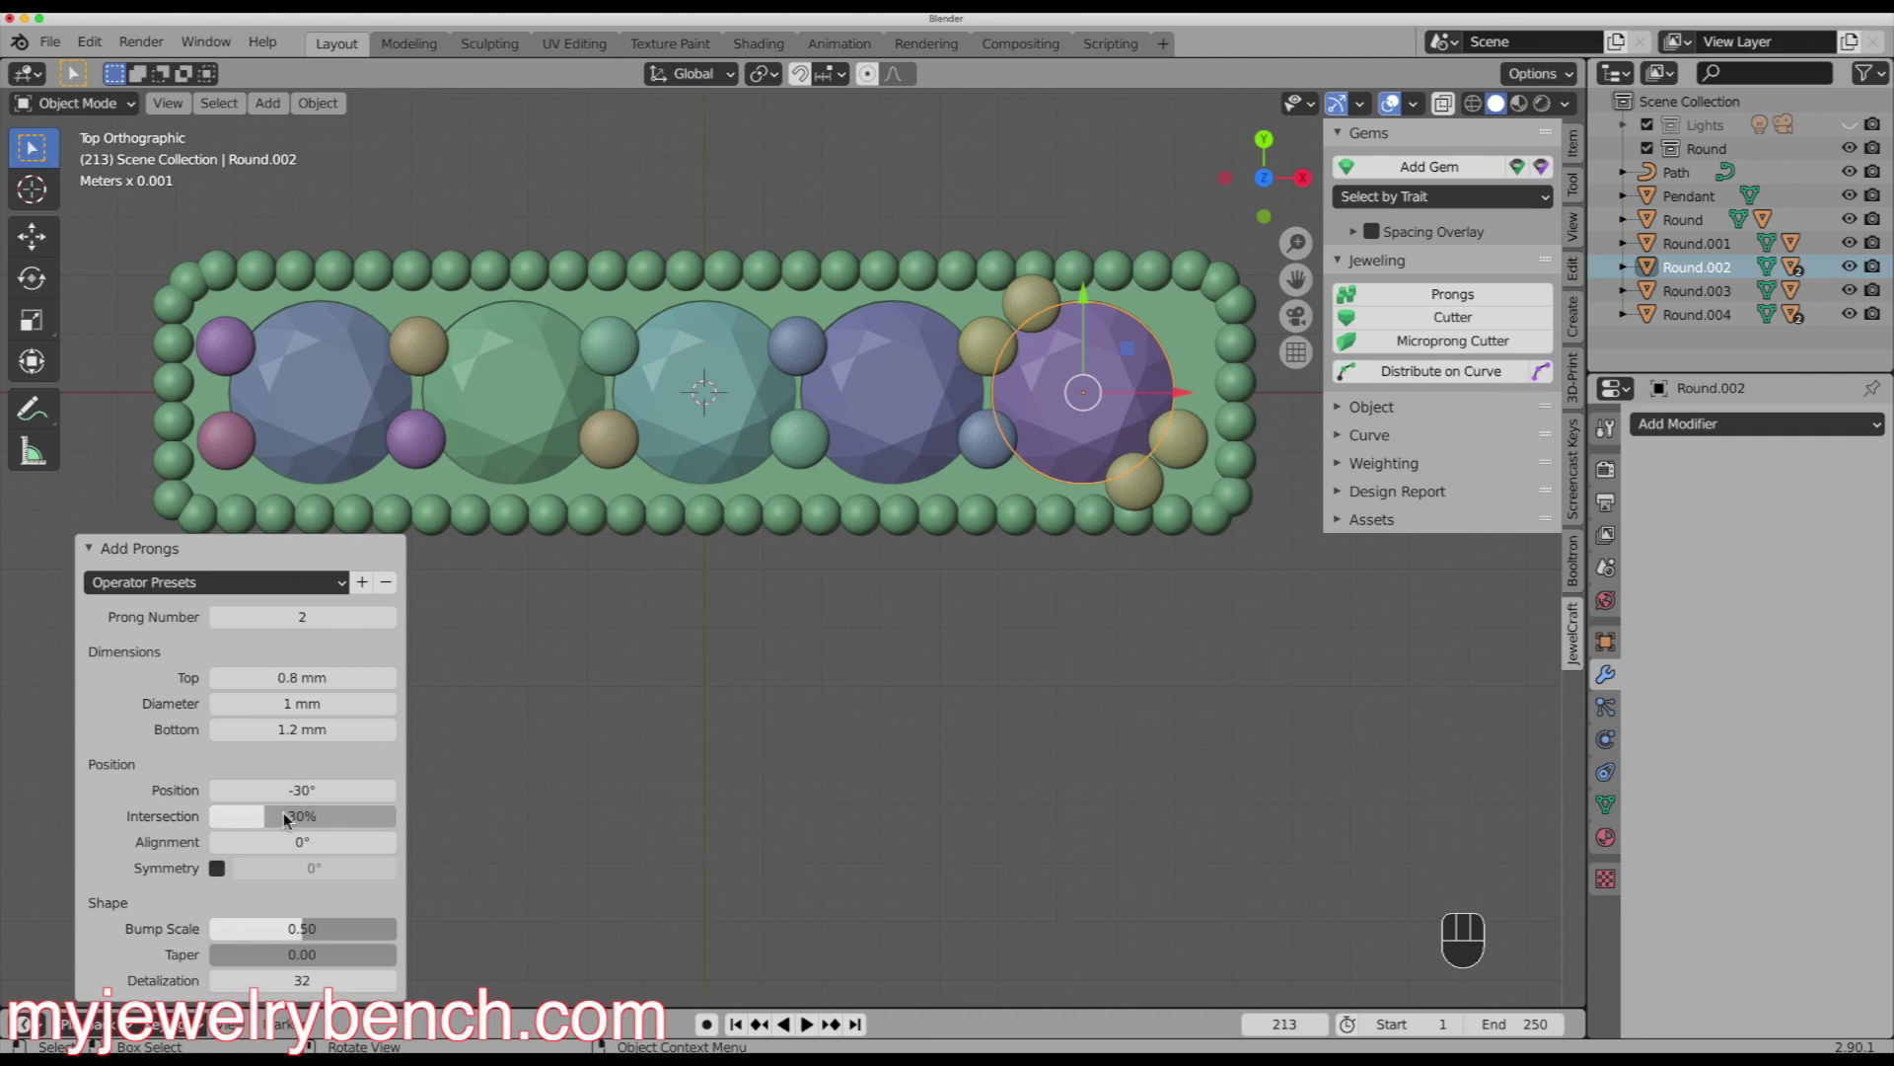
# - Reduce the rightmost gem's extra prongs to one and set its position to 67°, at the gem's upper outer side
pyautogui.click(293, 789)
pyautogui.write('35')
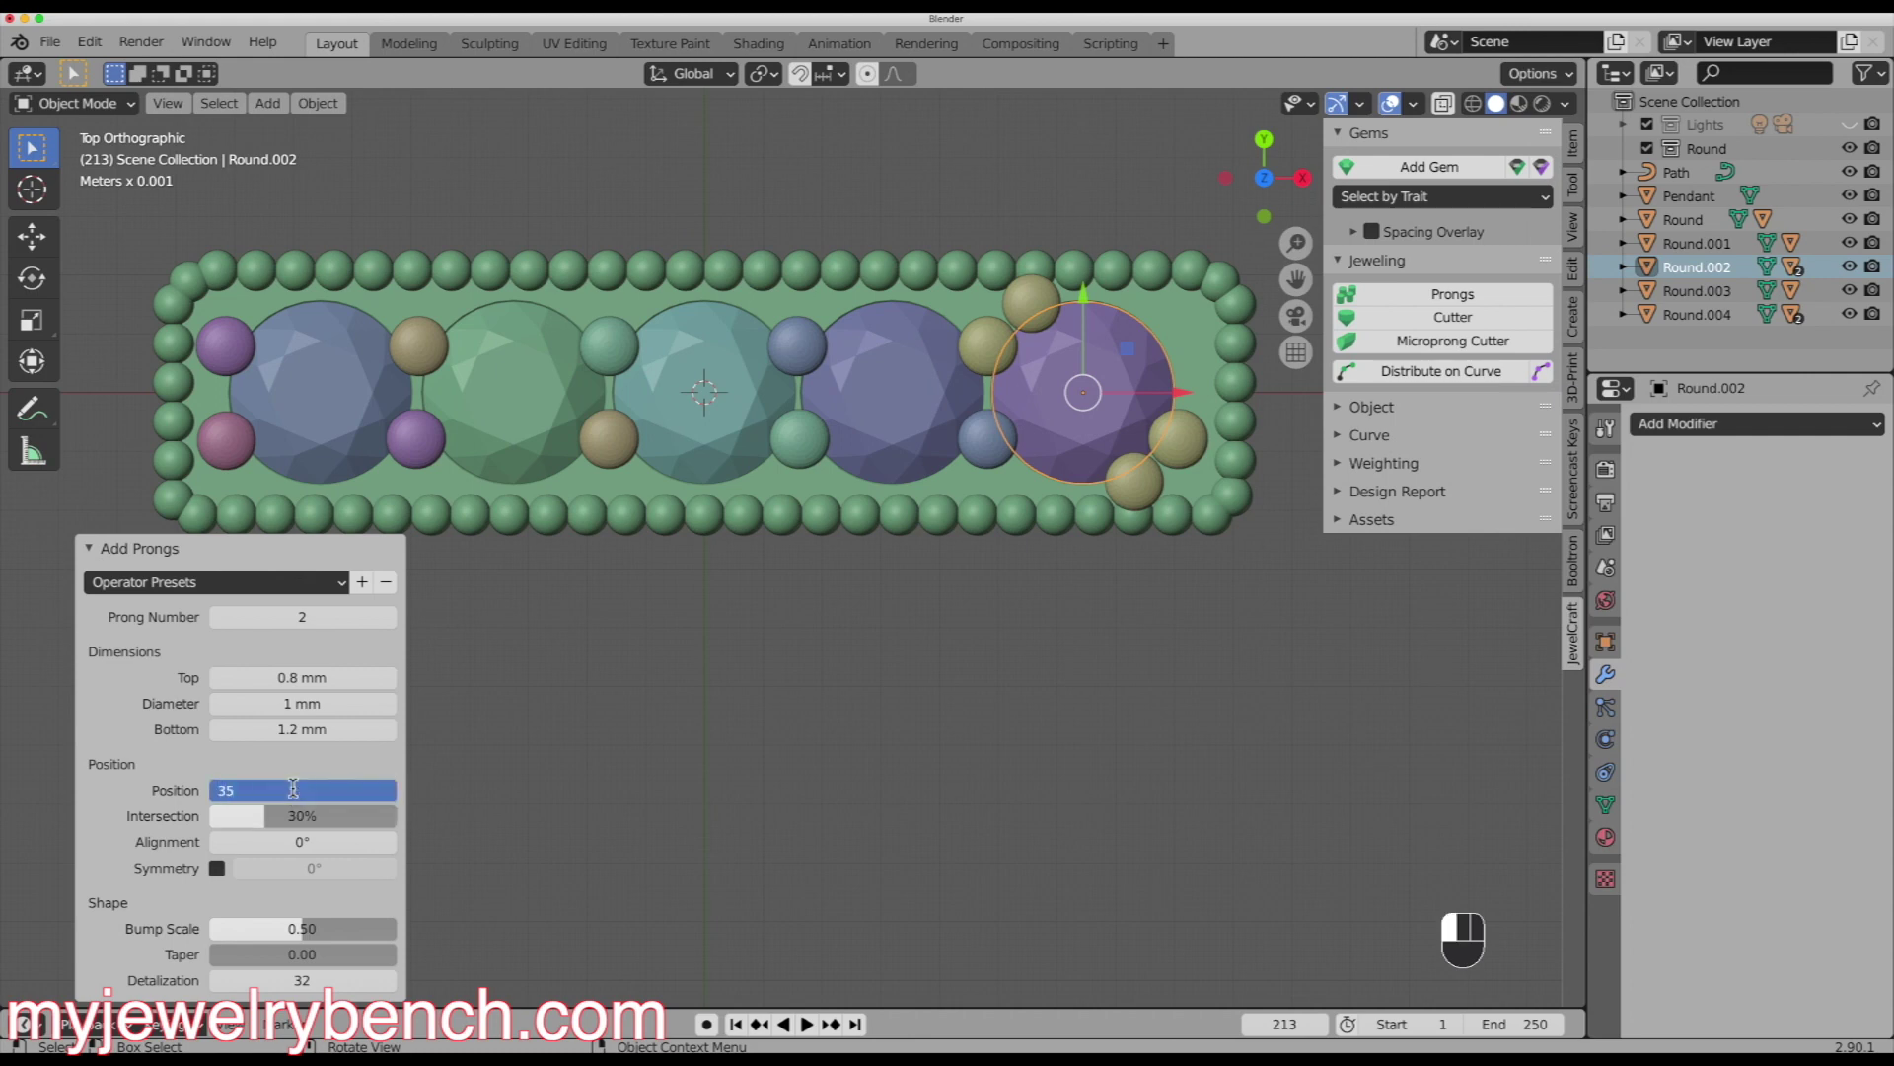
pyautogui.press('Return')
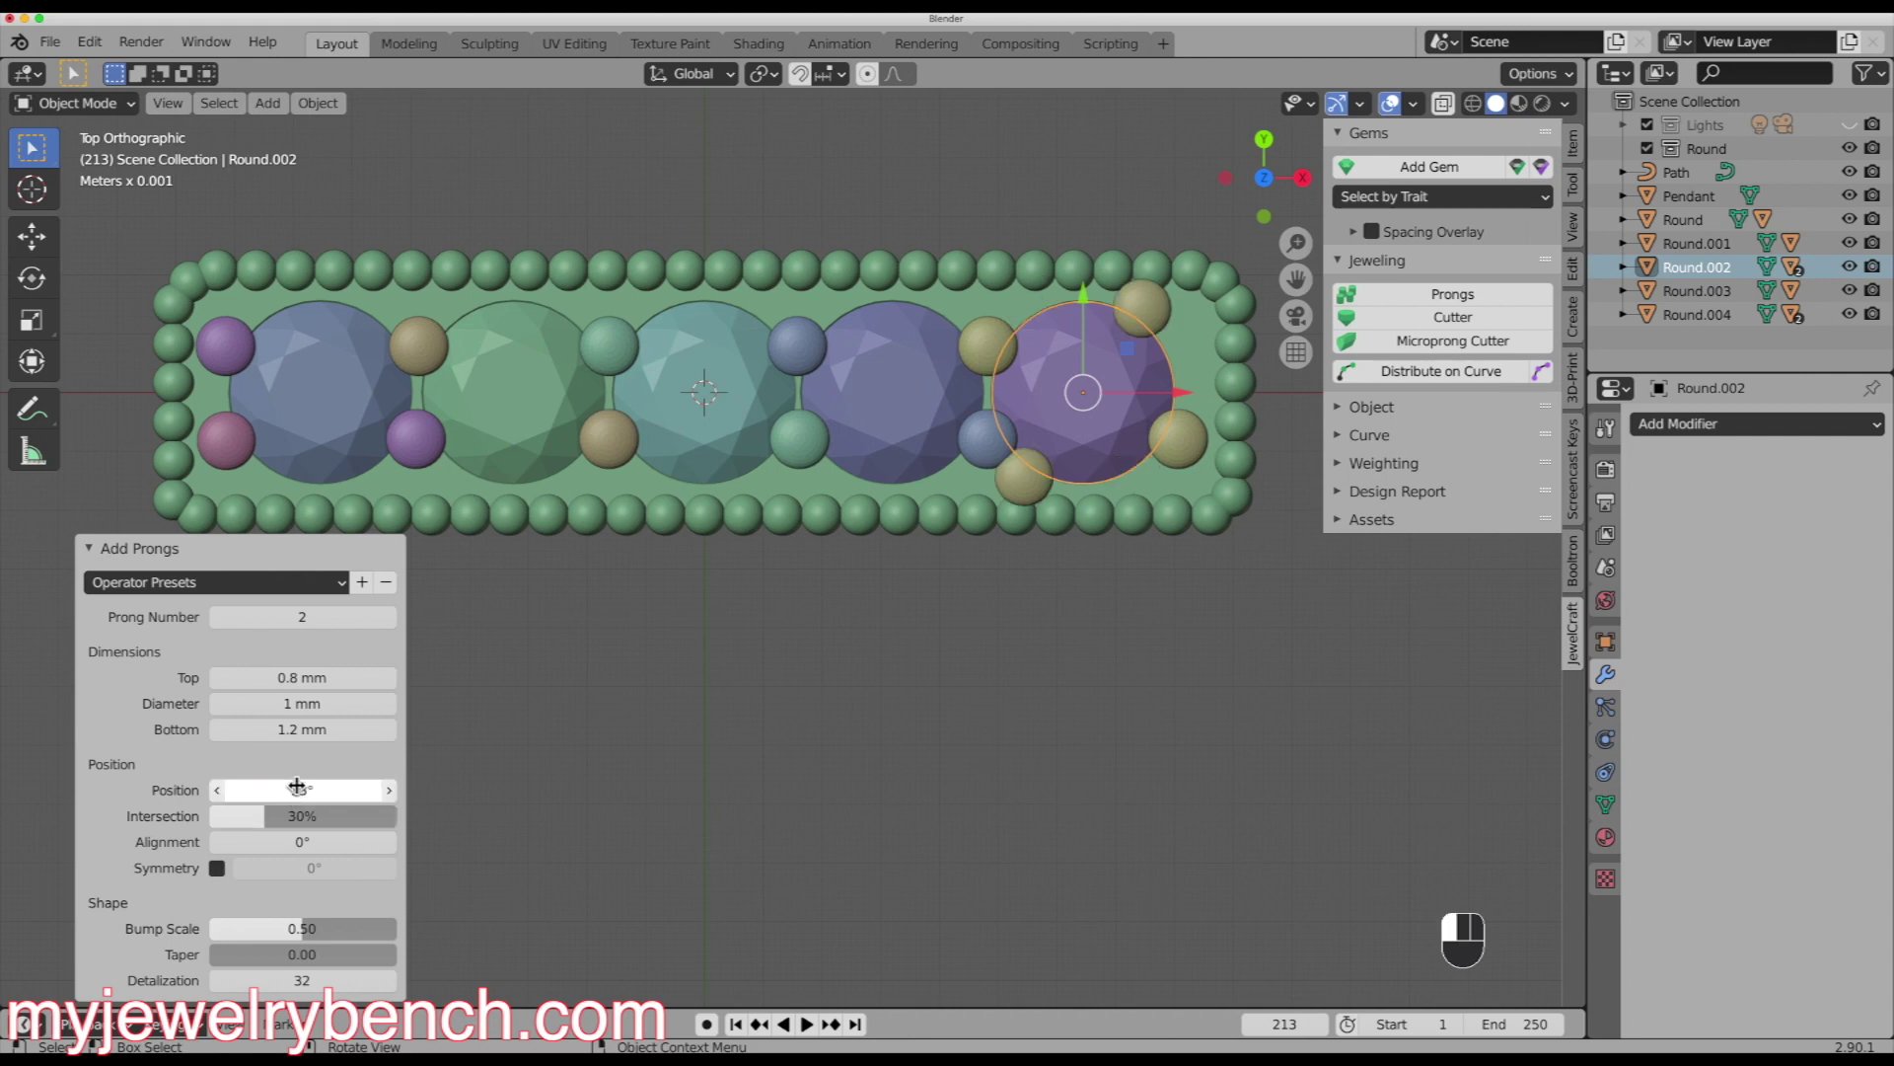
pyautogui.click(218, 617)
pyautogui.moveTo(317, 789); pyautogui.dragTo(366, 789)
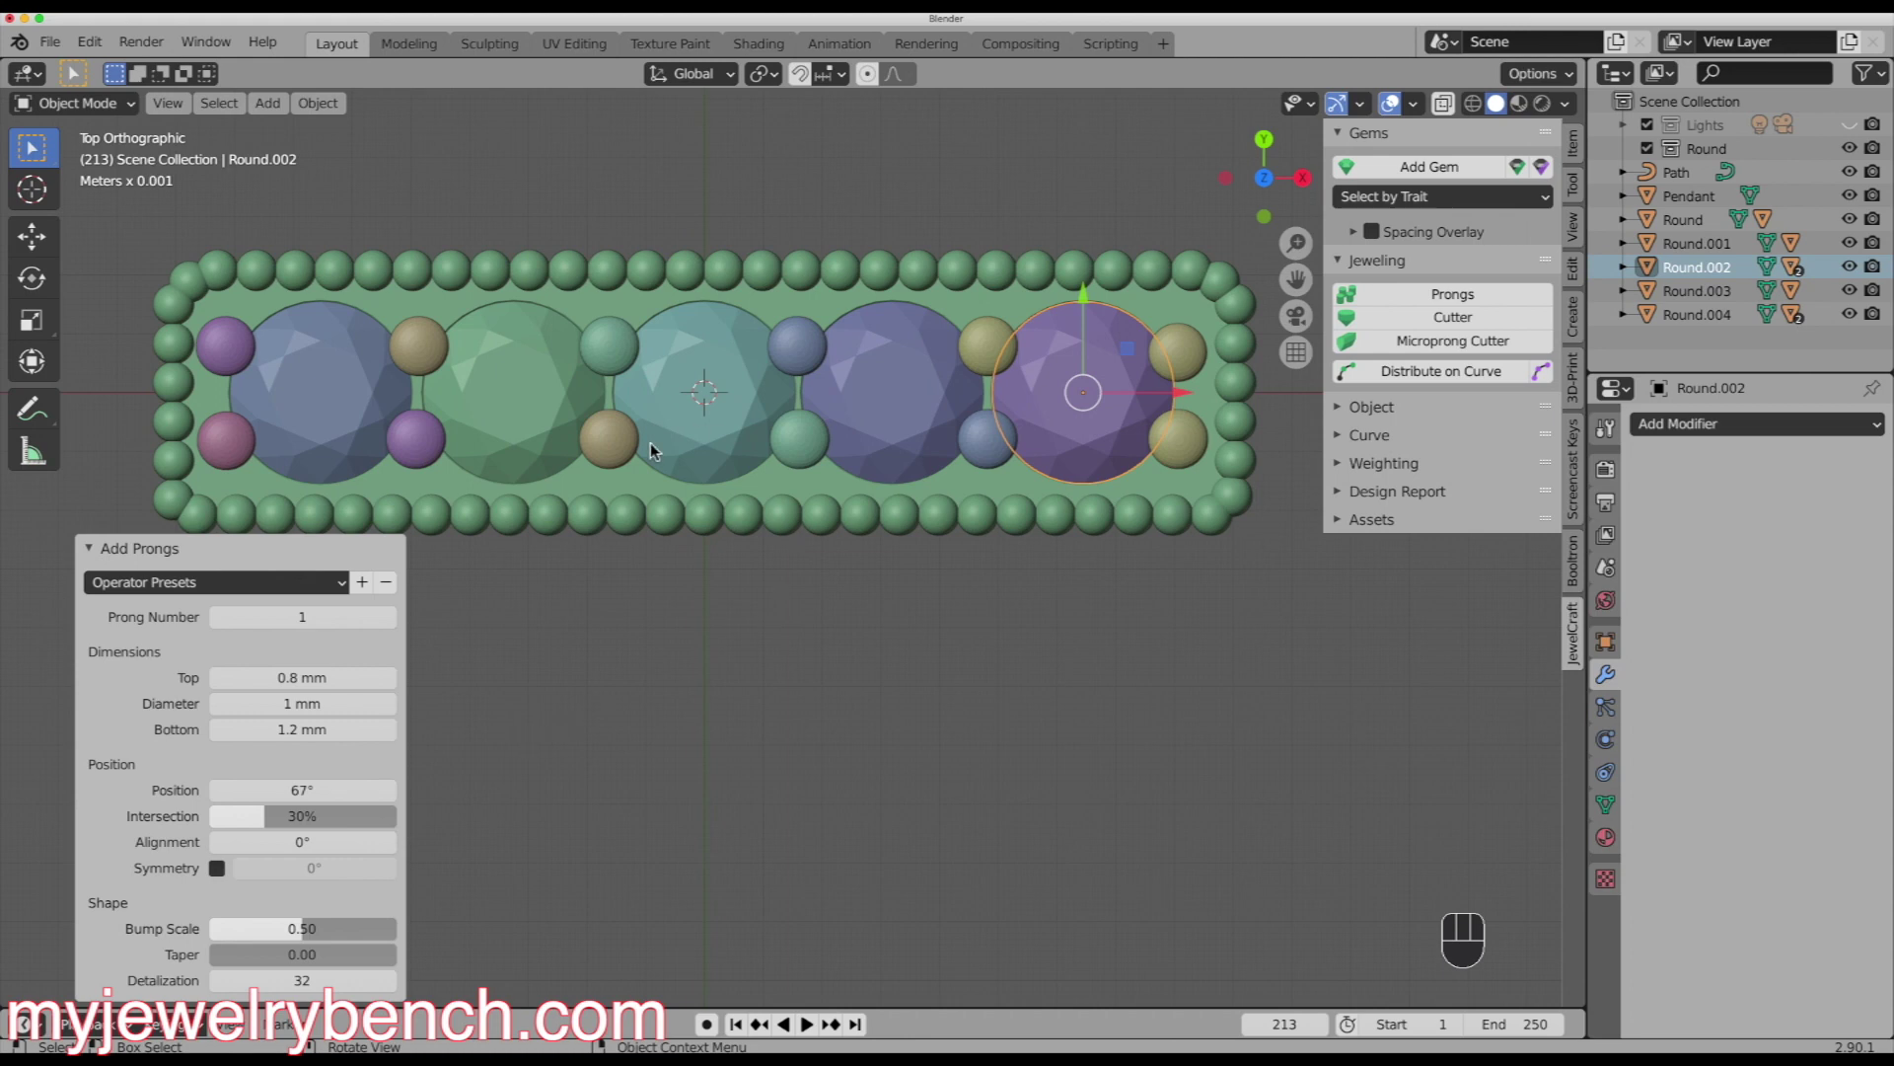
# - Select all the prongs from the side and, in see-through front view, raise them about 0.34 mm along Z
pyautogui.moveTo(793, 677); pyautogui.dragTo(809, 436, button='middle')
pyautogui.click(707, 748)
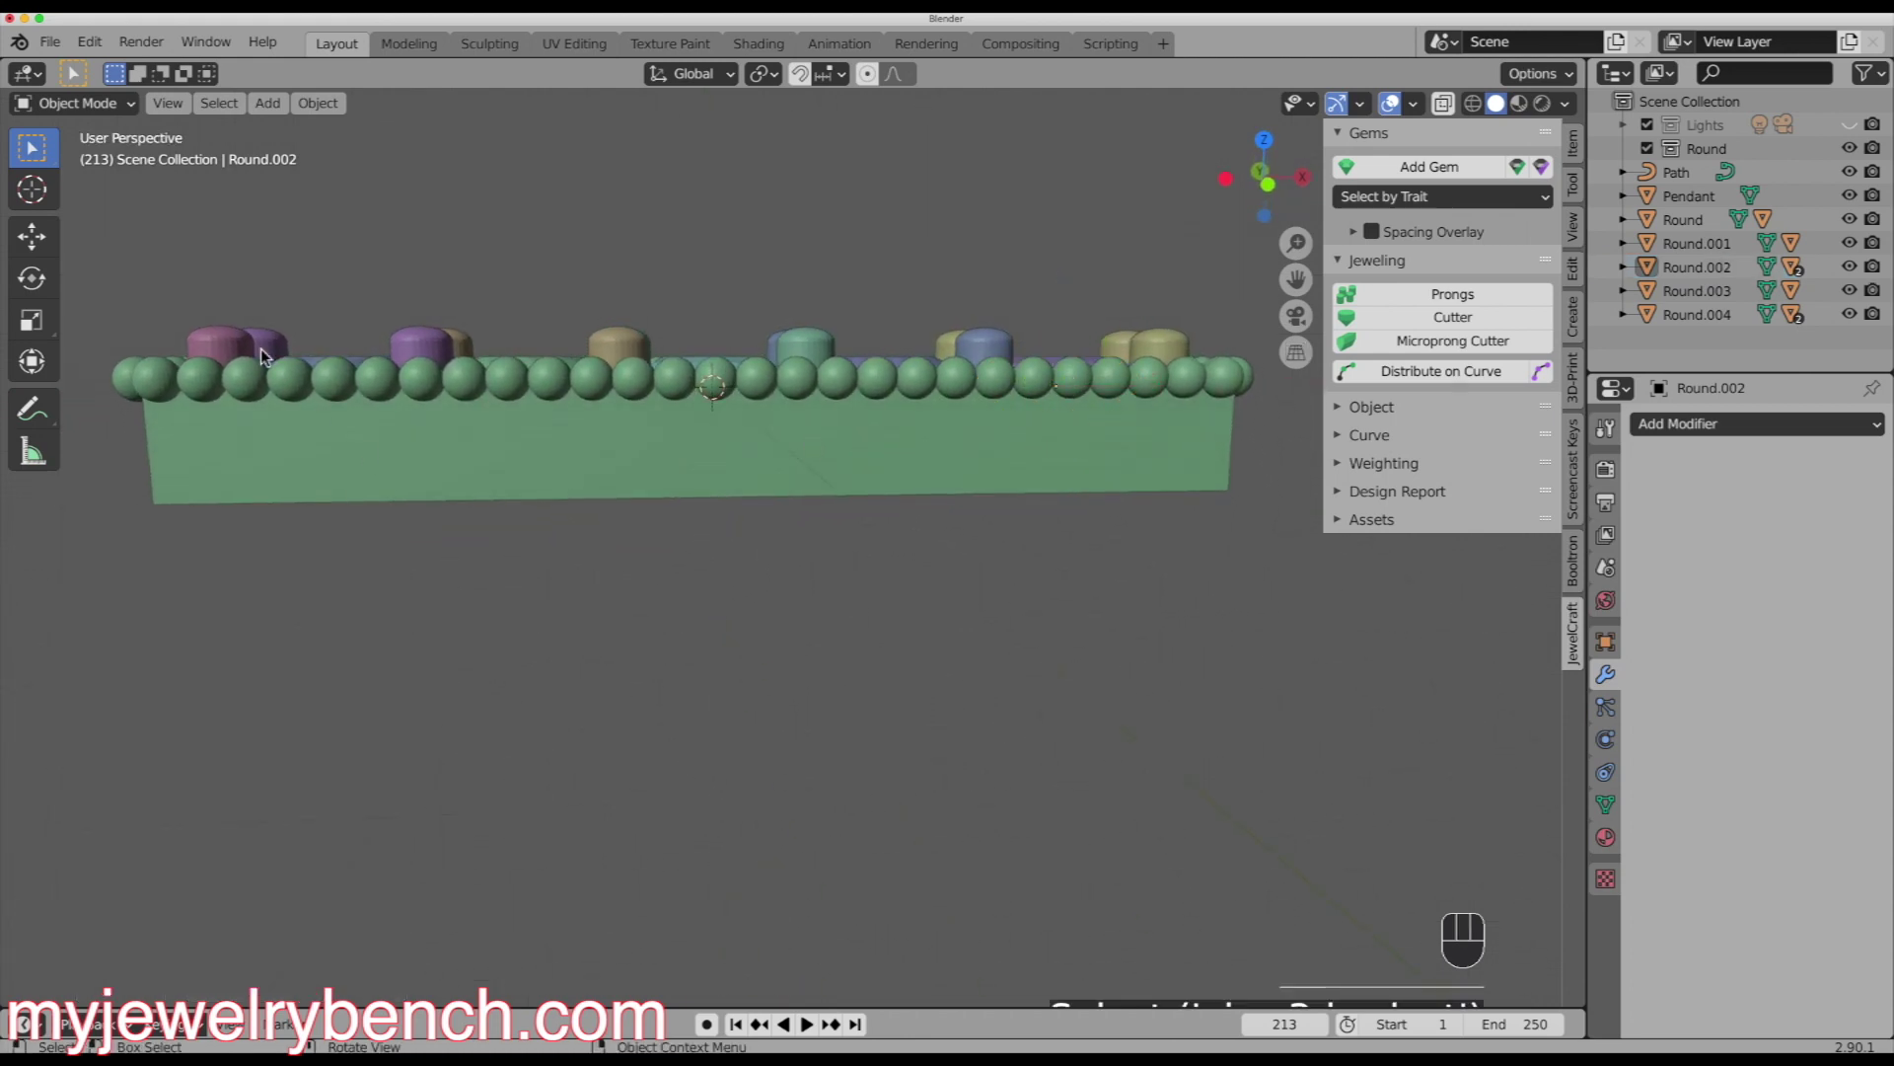
pyautogui.moveTo(190, 299); pyautogui.dragTo(1217, 341)
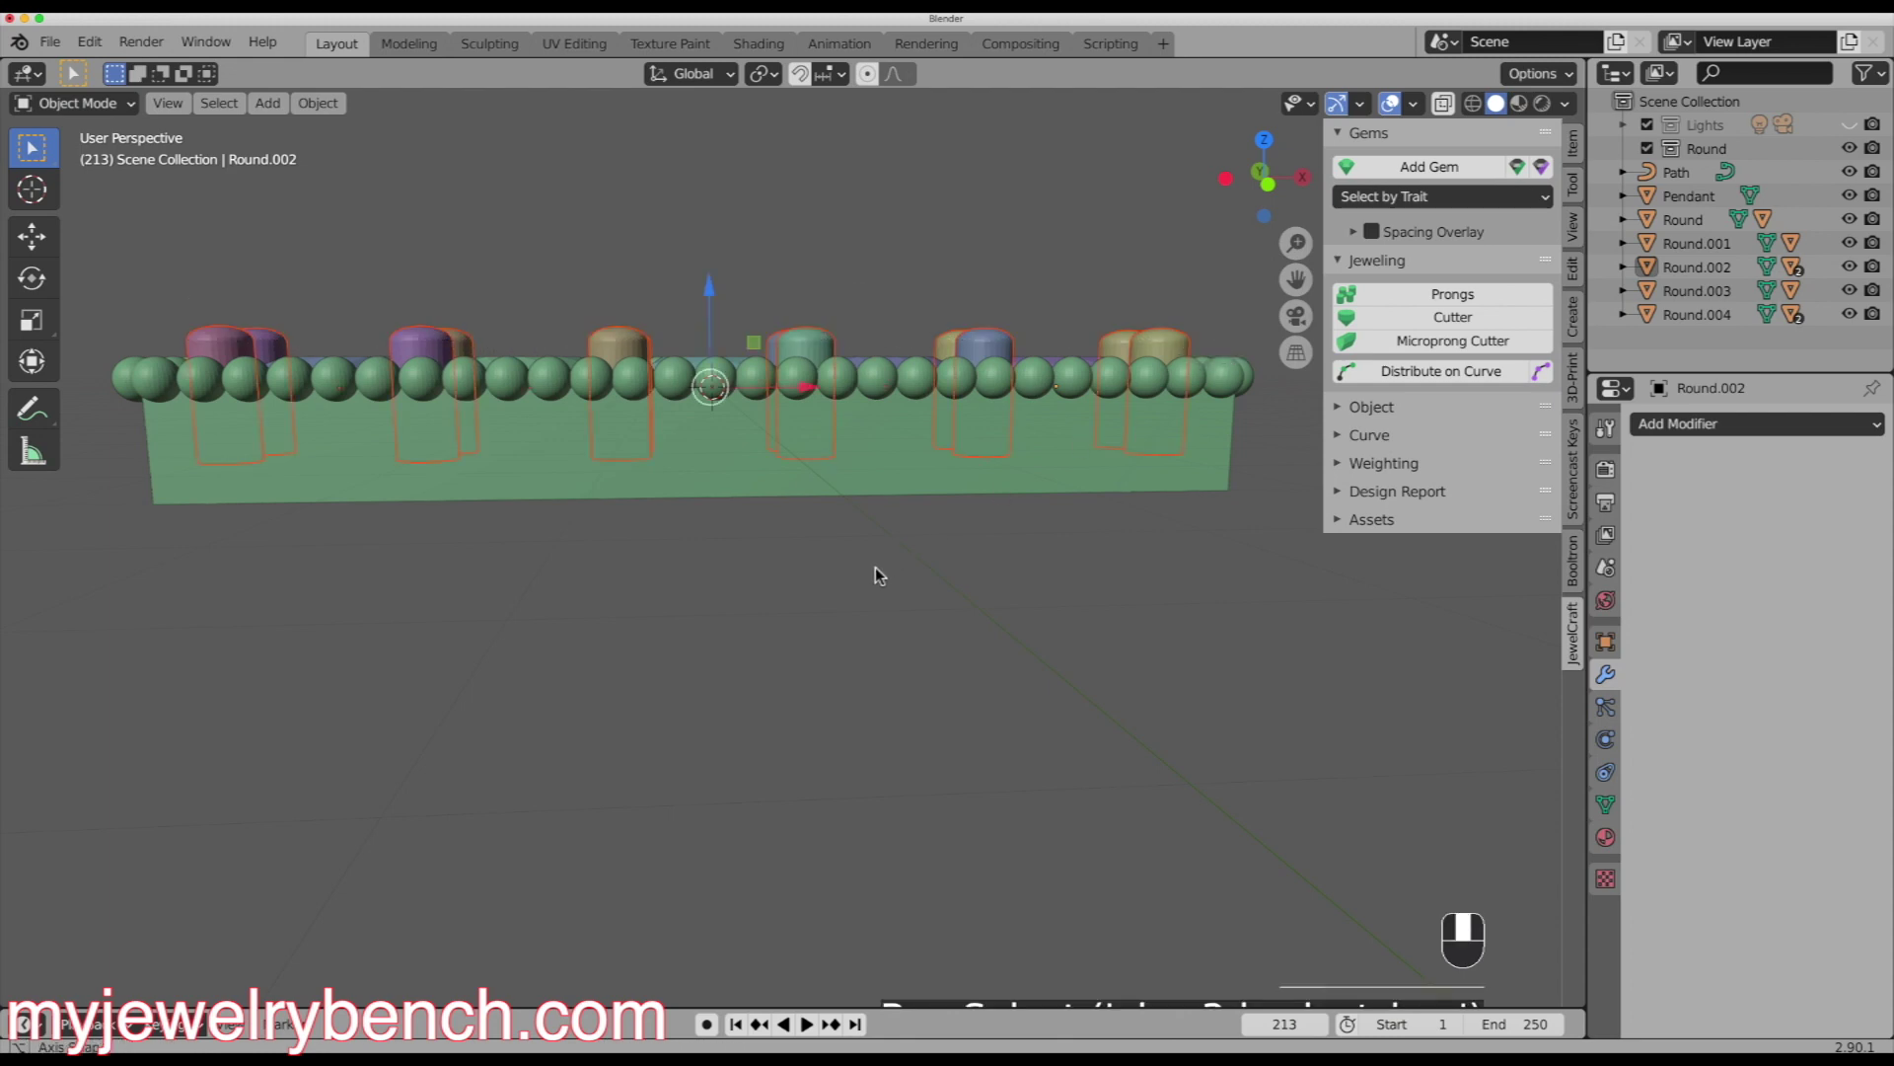
pyautogui.moveTo(875, 572); pyautogui.dragTo(826, 612, button='middle')
pyautogui.moveTo(646, 477)
pyautogui.mouseDown(button='middle')
pyautogui.moveTo(638, 537)
pyautogui.moveTo(651, 503)
pyautogui.mouseUp(button='middle')
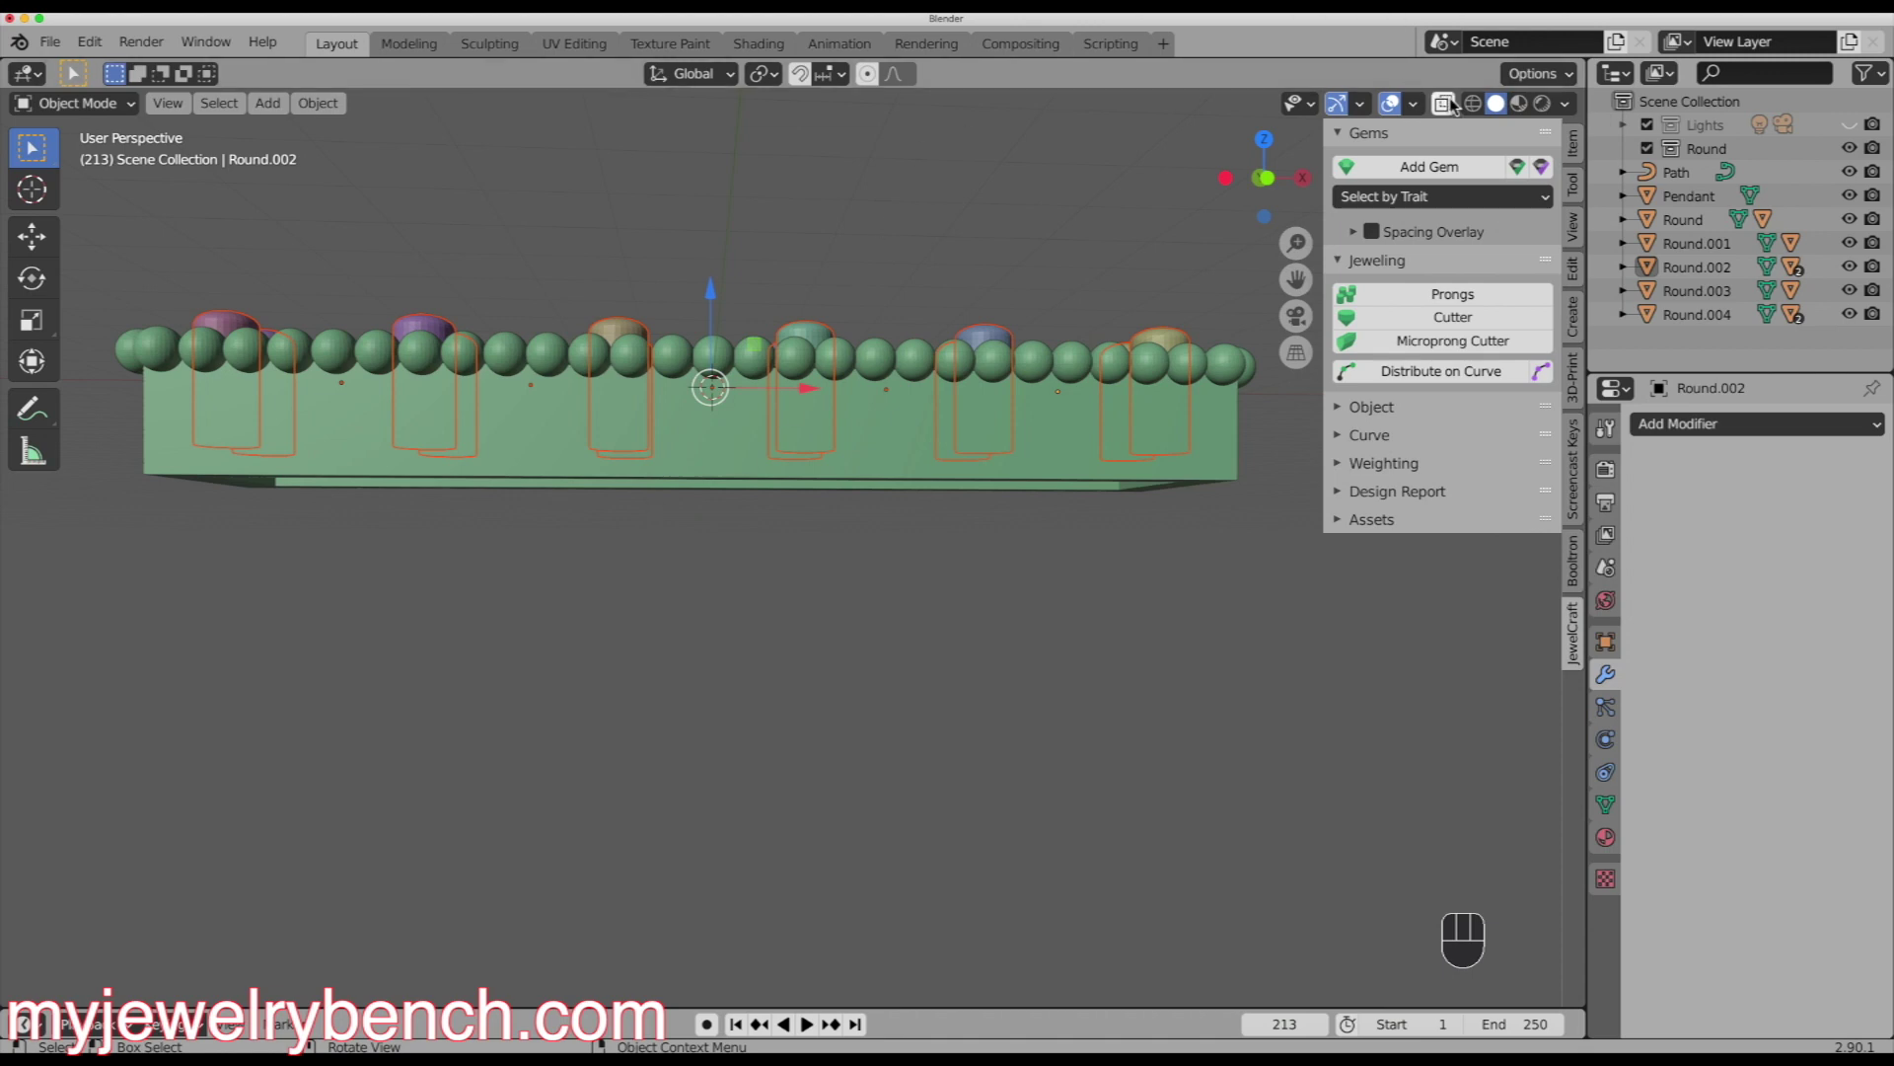
pyautogui.hotkey('alt', 'z')
pyautogui.press('KP_1')
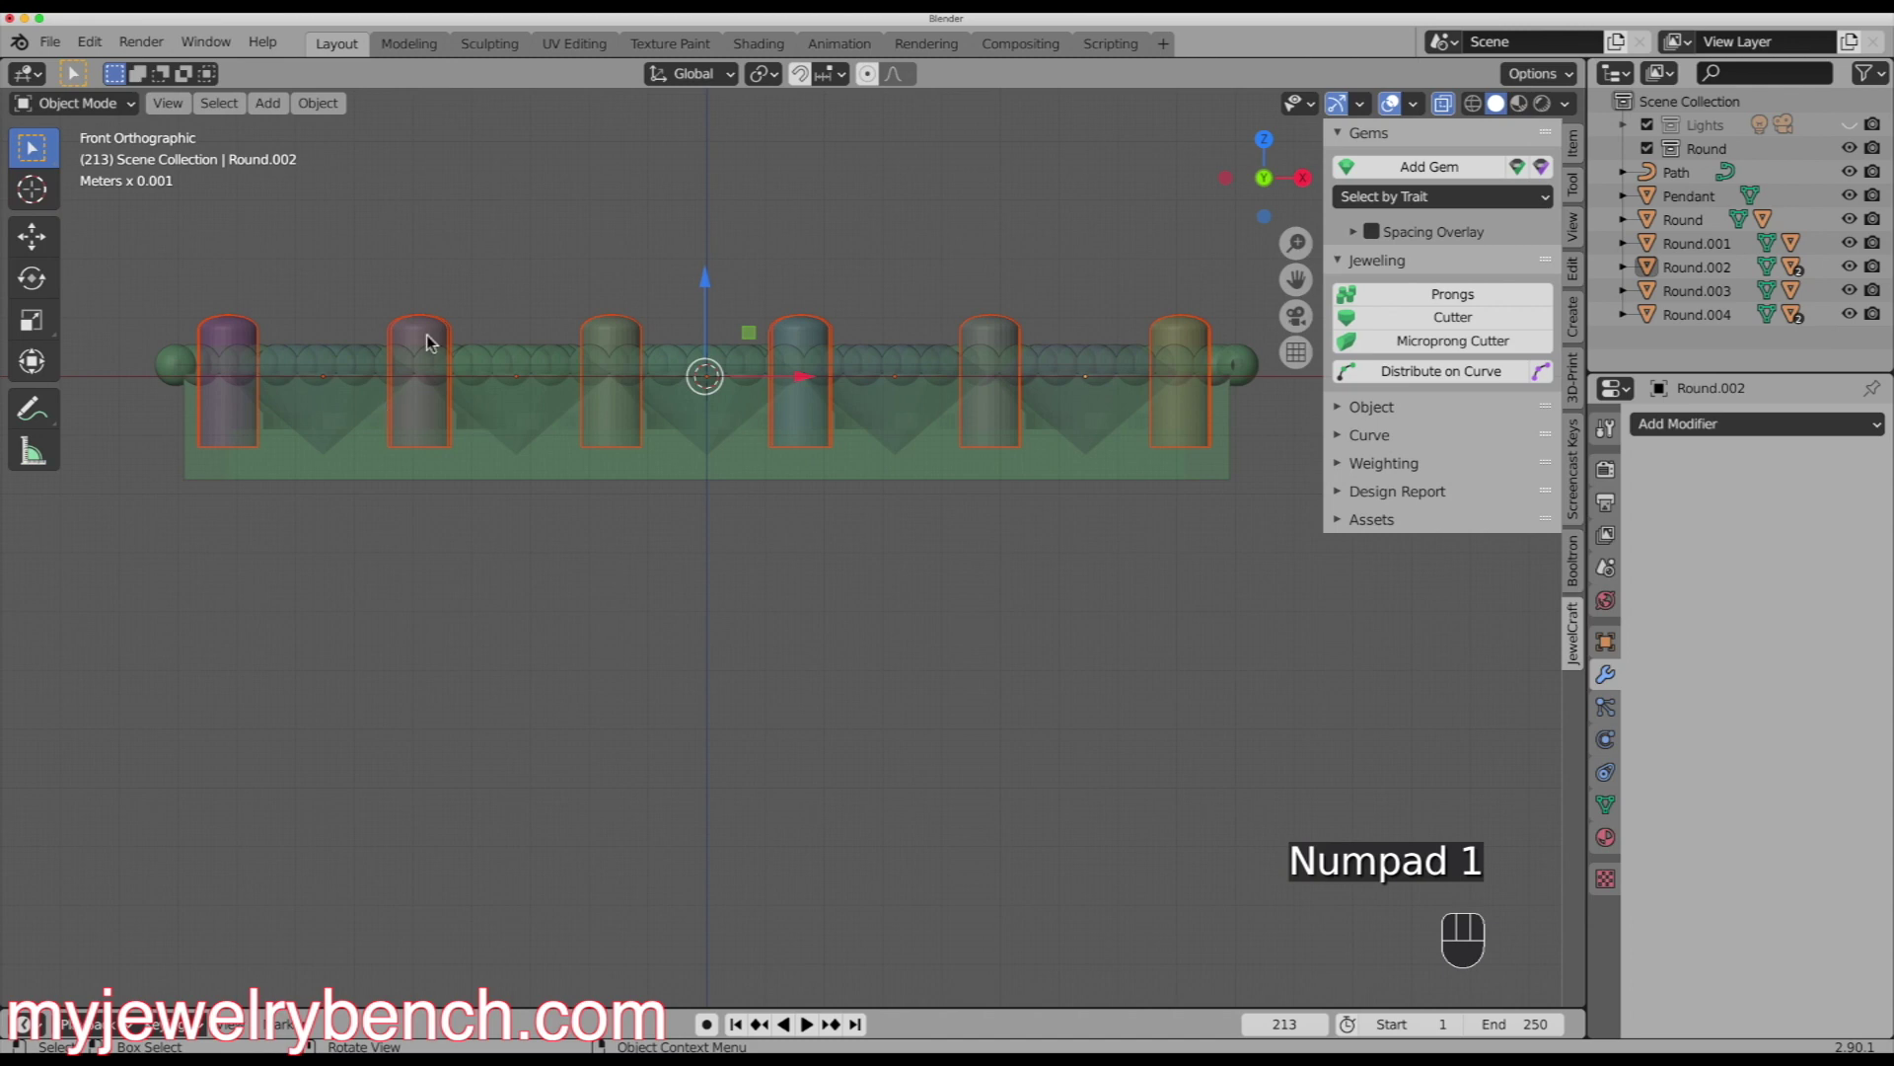
pyautogui.moveTo(705, 280); pyautogui.dragTo(708, 264)
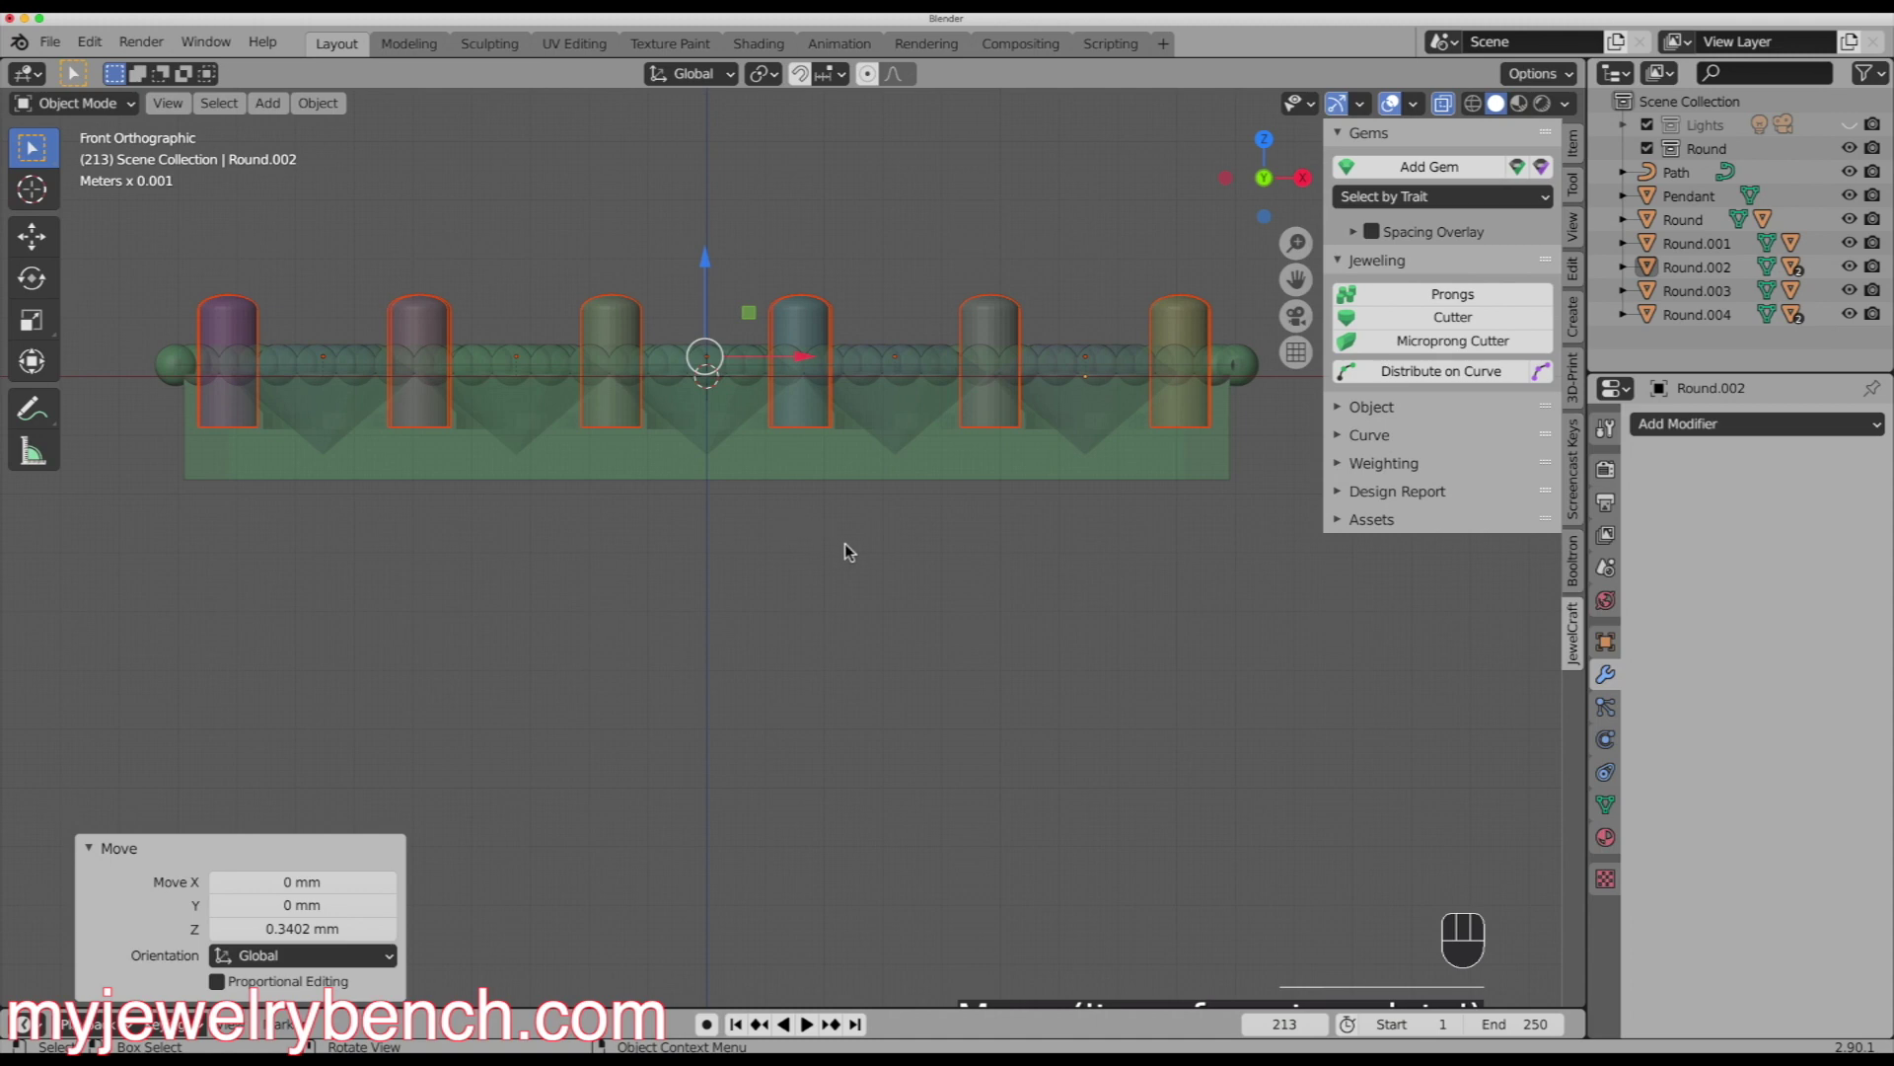
# - Scale the selected prongs along Z and lower them about 0.16 mm
pyautogui.press('s')
pyautogui.press('z')
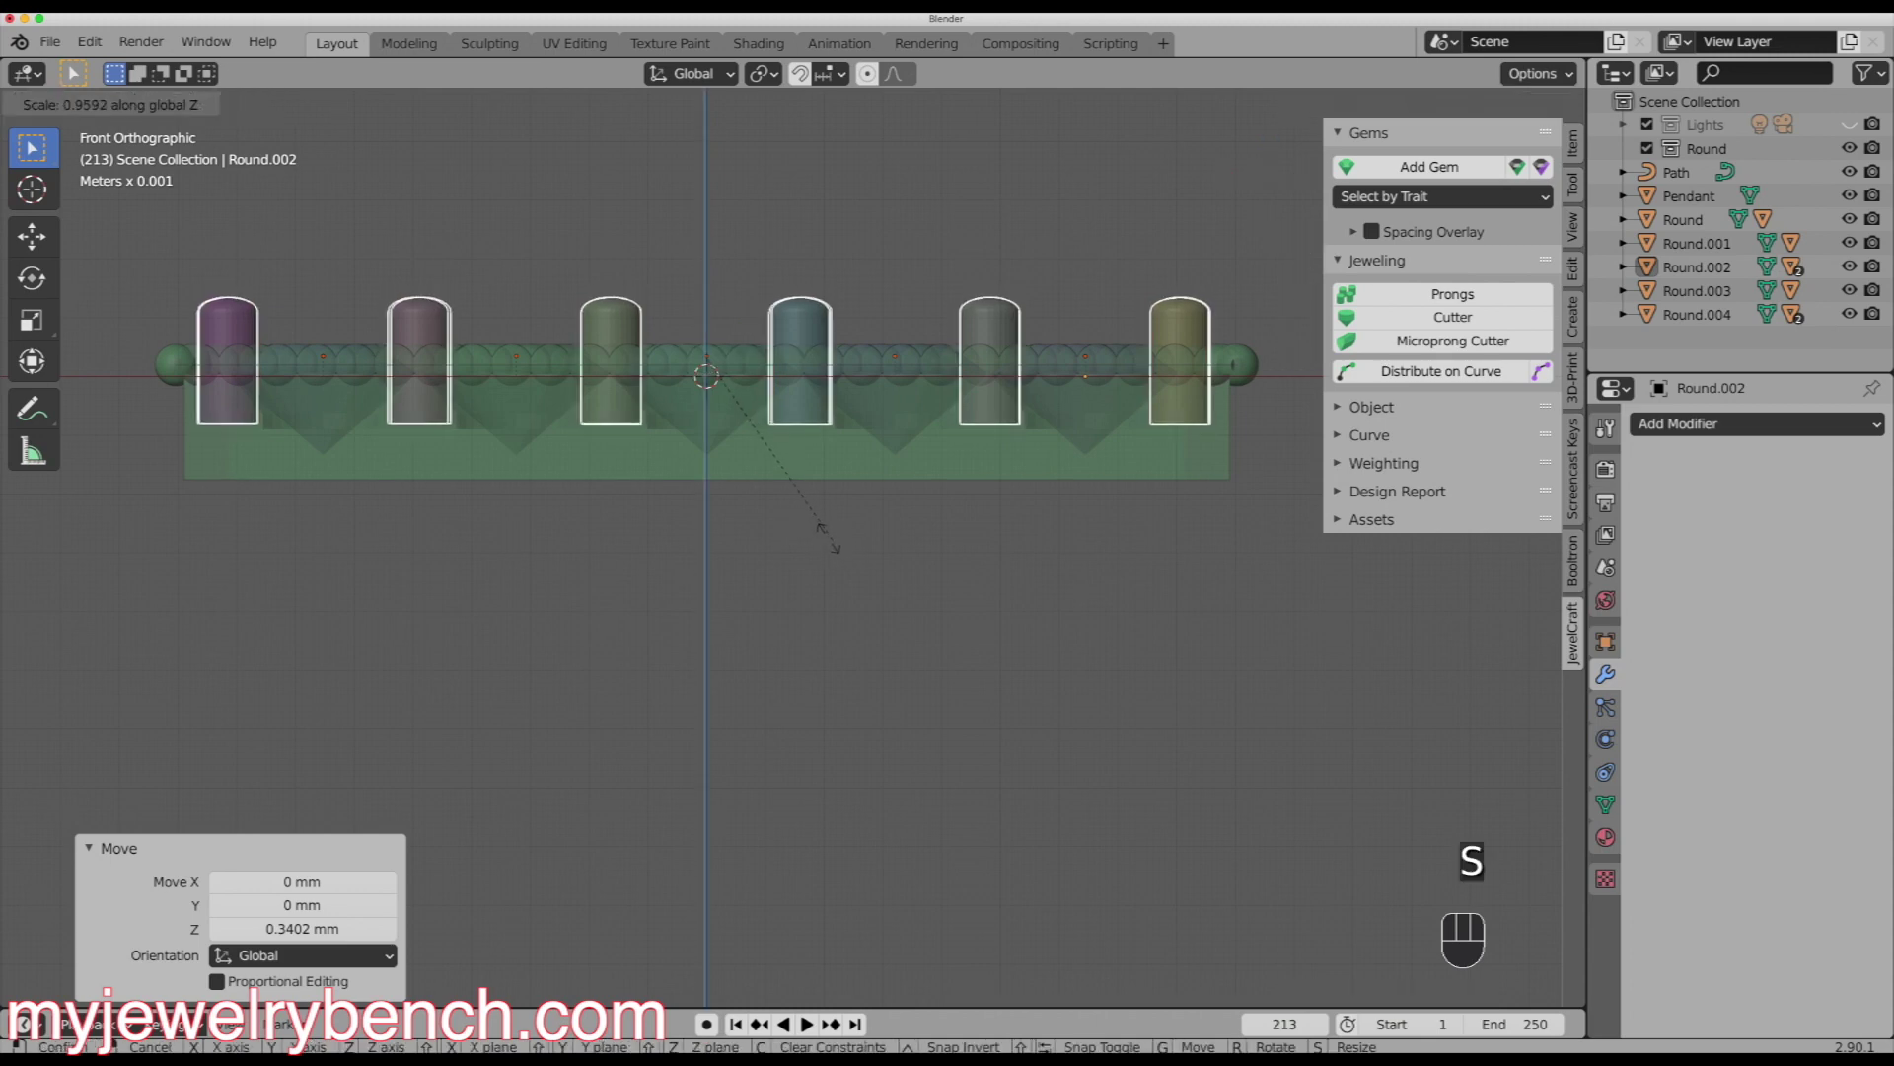
pyautogui.click(774, 523)
pyautogui.moveTo(706, 265); pyautogui.dragTo(704, 284)
# - Turn off see-through display and merge the selected prongs into the pendant body with a destructive Booltron Union
pyautogui.moveTo(631, 435); pyautogui.dragTo(927, 712, button='middle')
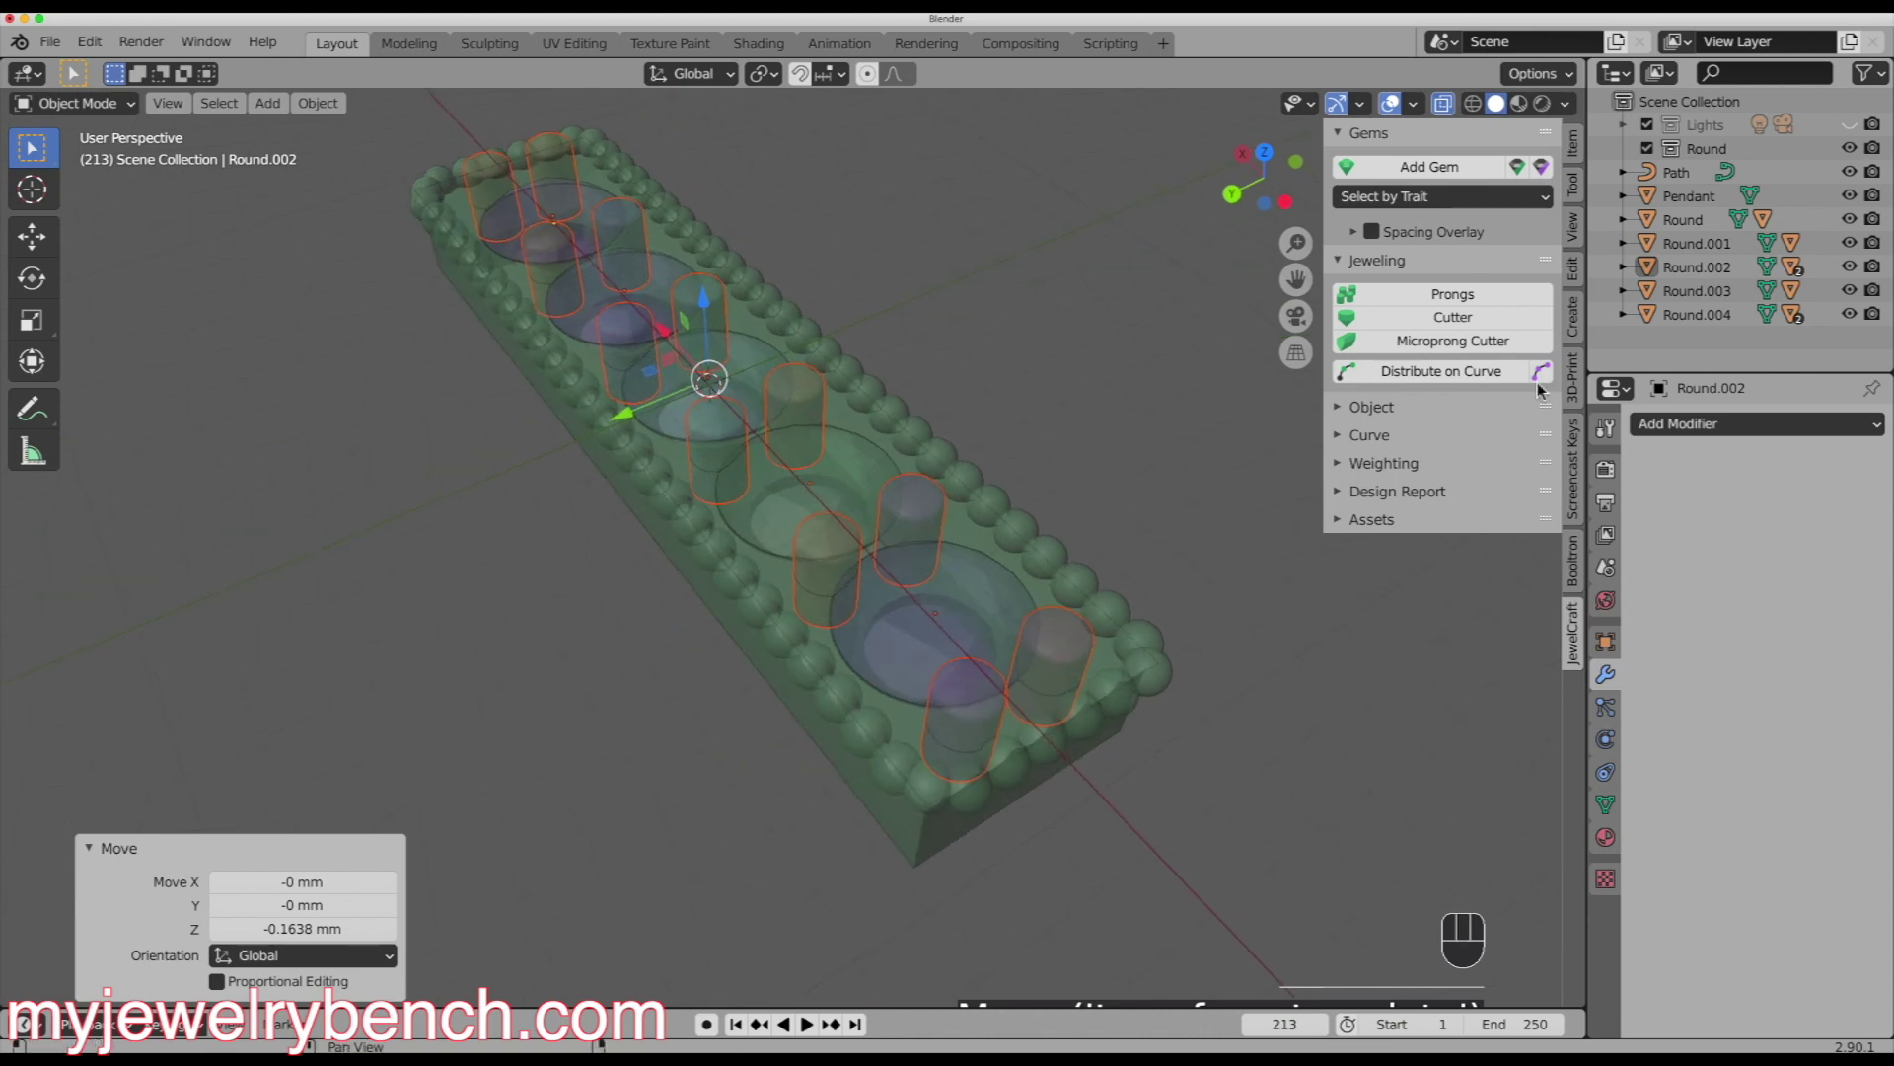
pyautogui.click(1446, 106)
pyautogui.moveTo(810, 592); pyautogui.dragTo(427, 612, button='middle')
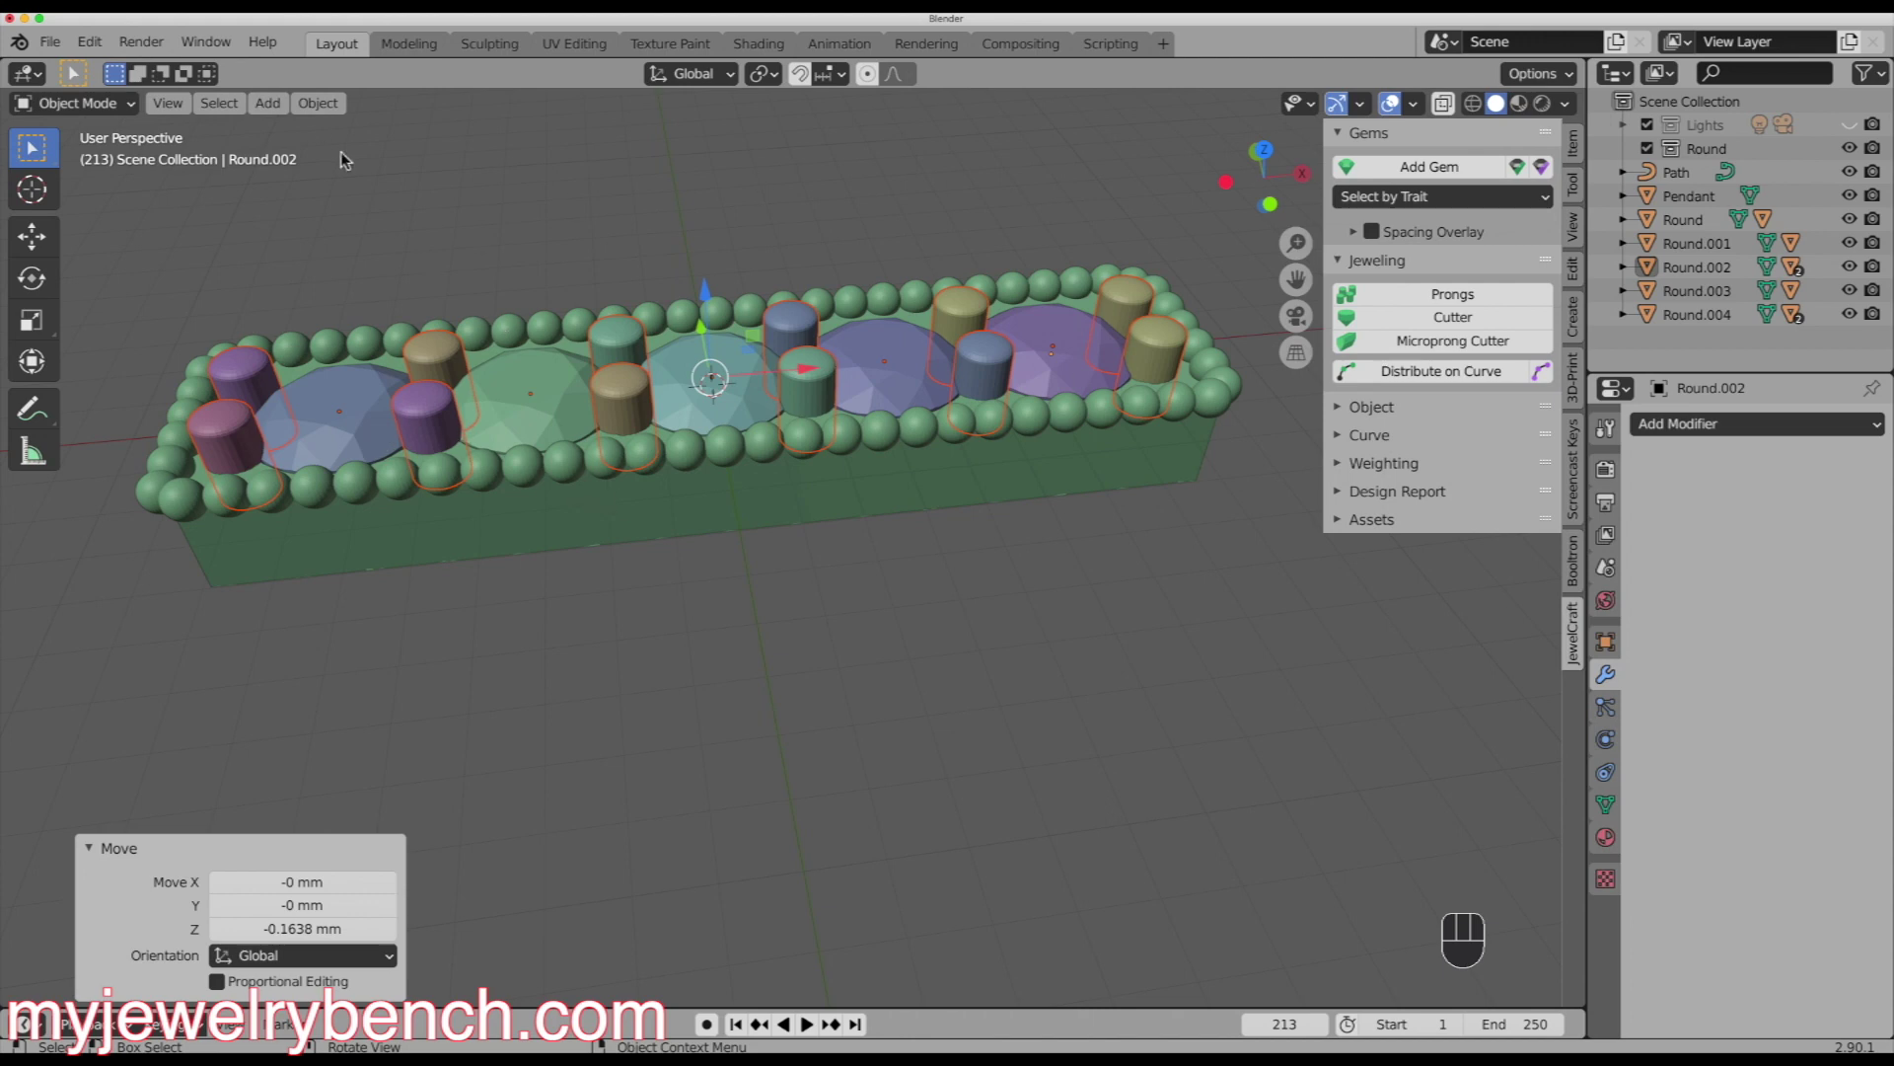
pyautogui.keyDown('shift'); pyautogui.click(735, 510); pyautogui.keyUp('shift')
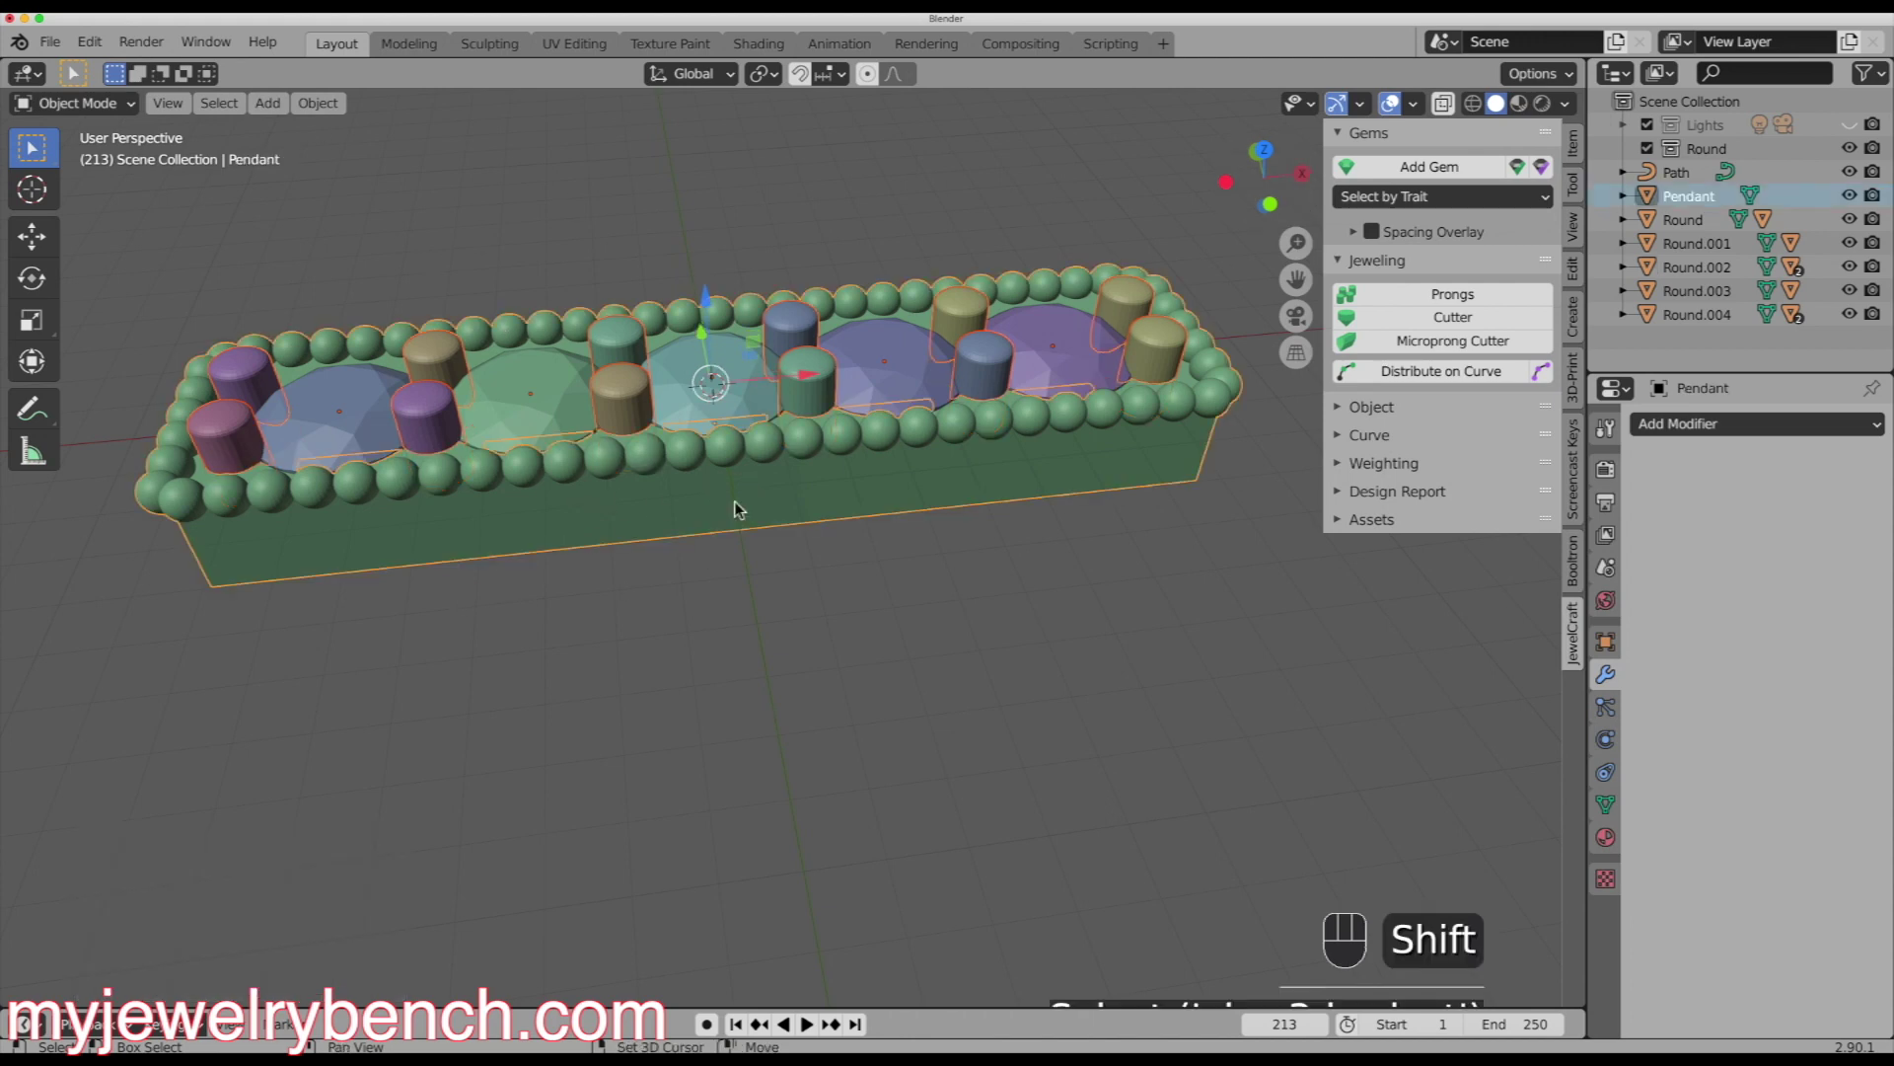
pyautogui.click(1573, 560)
pyautogui.click(1453, 189)
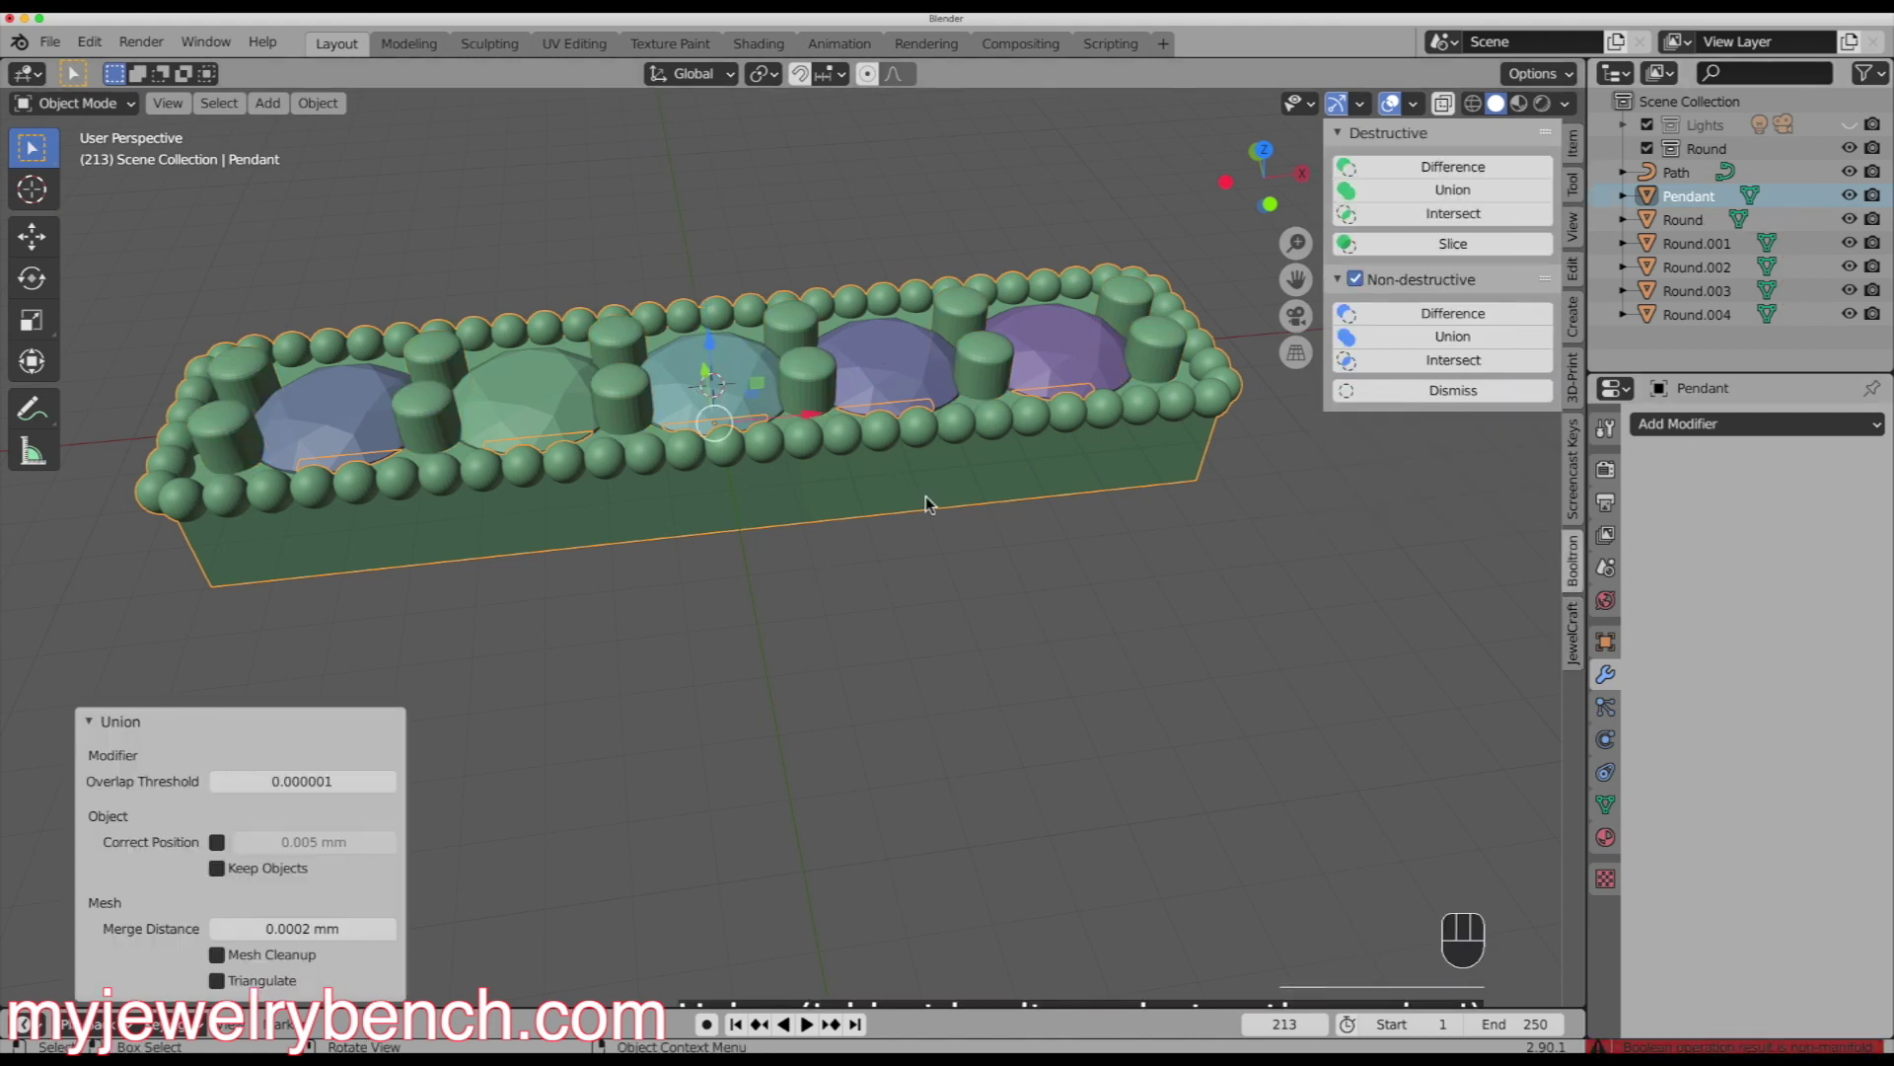
# - Inspect the merged pendant's mesh in Edit Mode with all of its geometry selected
pyautogui.click(836, 519)
pyautogui.press('Tab')
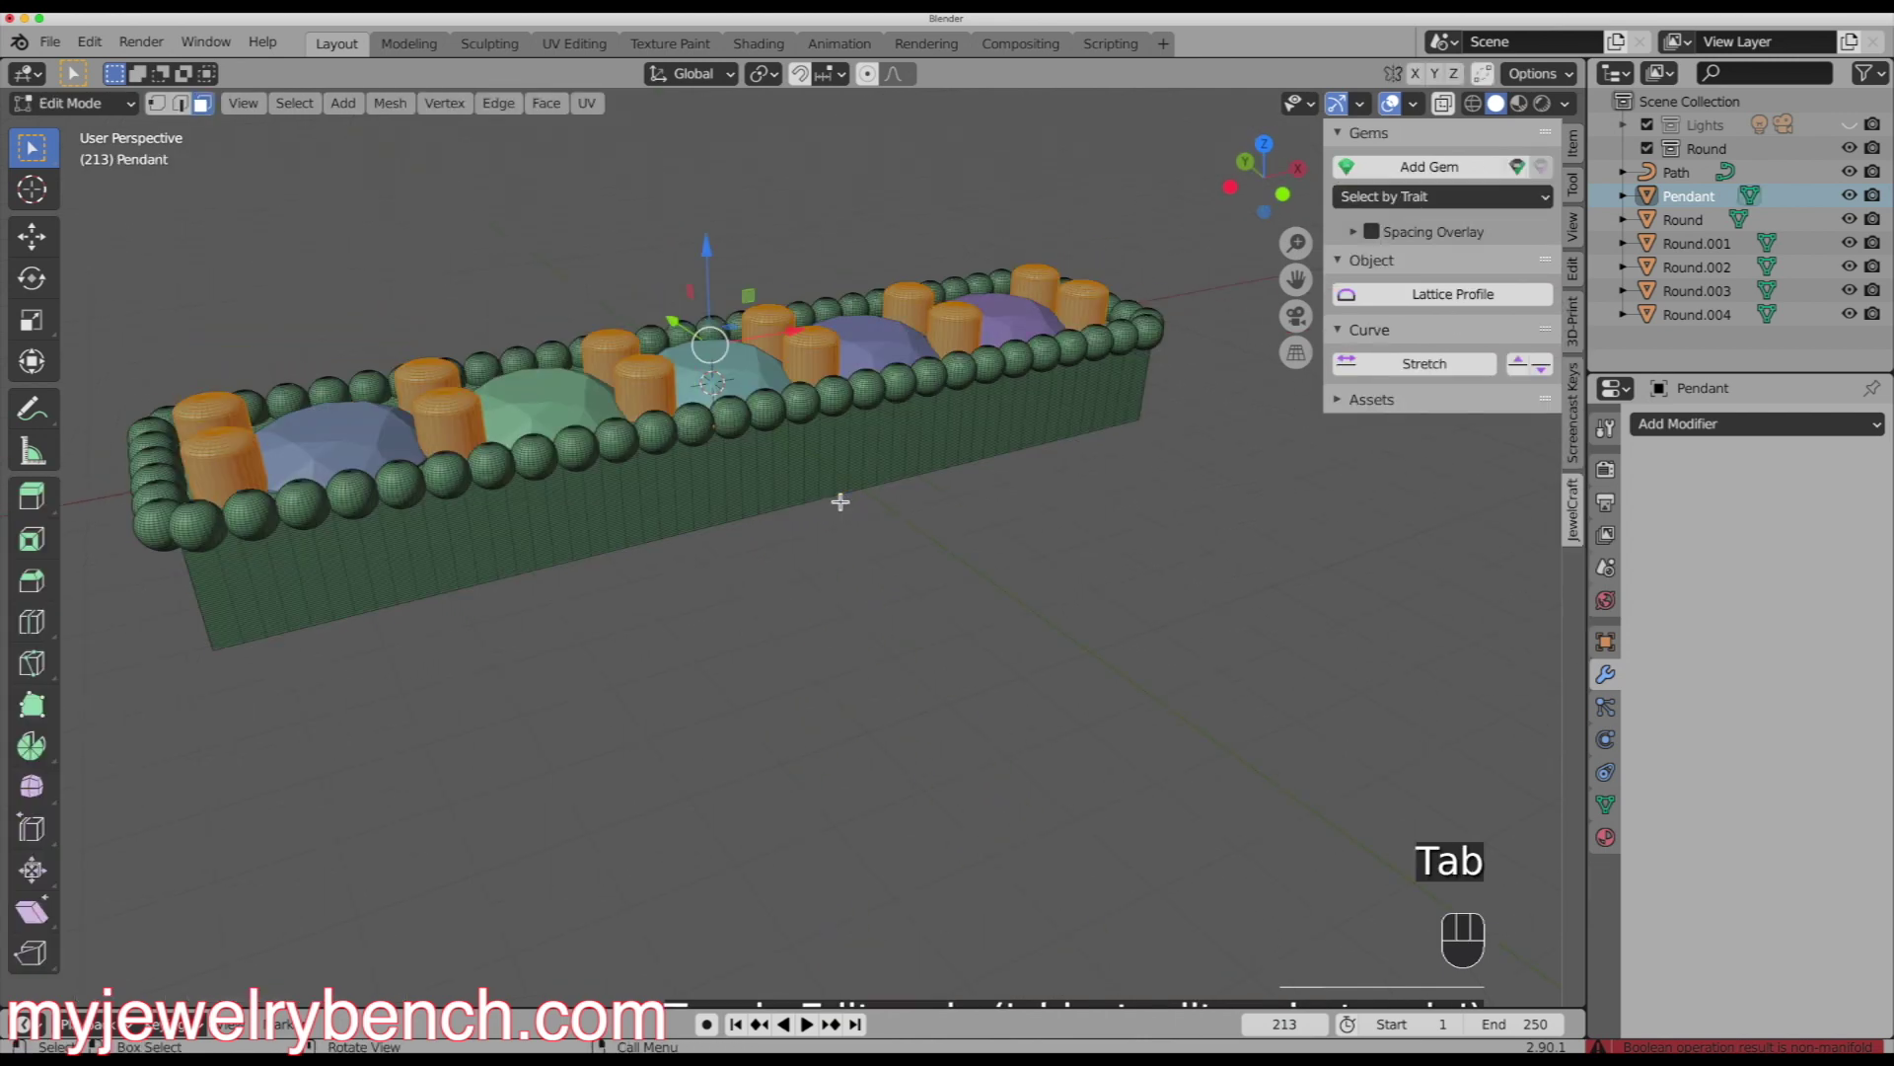
pyautogui.moveTo(727, 503); pyautogui.dragTo(579, 550, button='middle')
pyautogui.press('a')
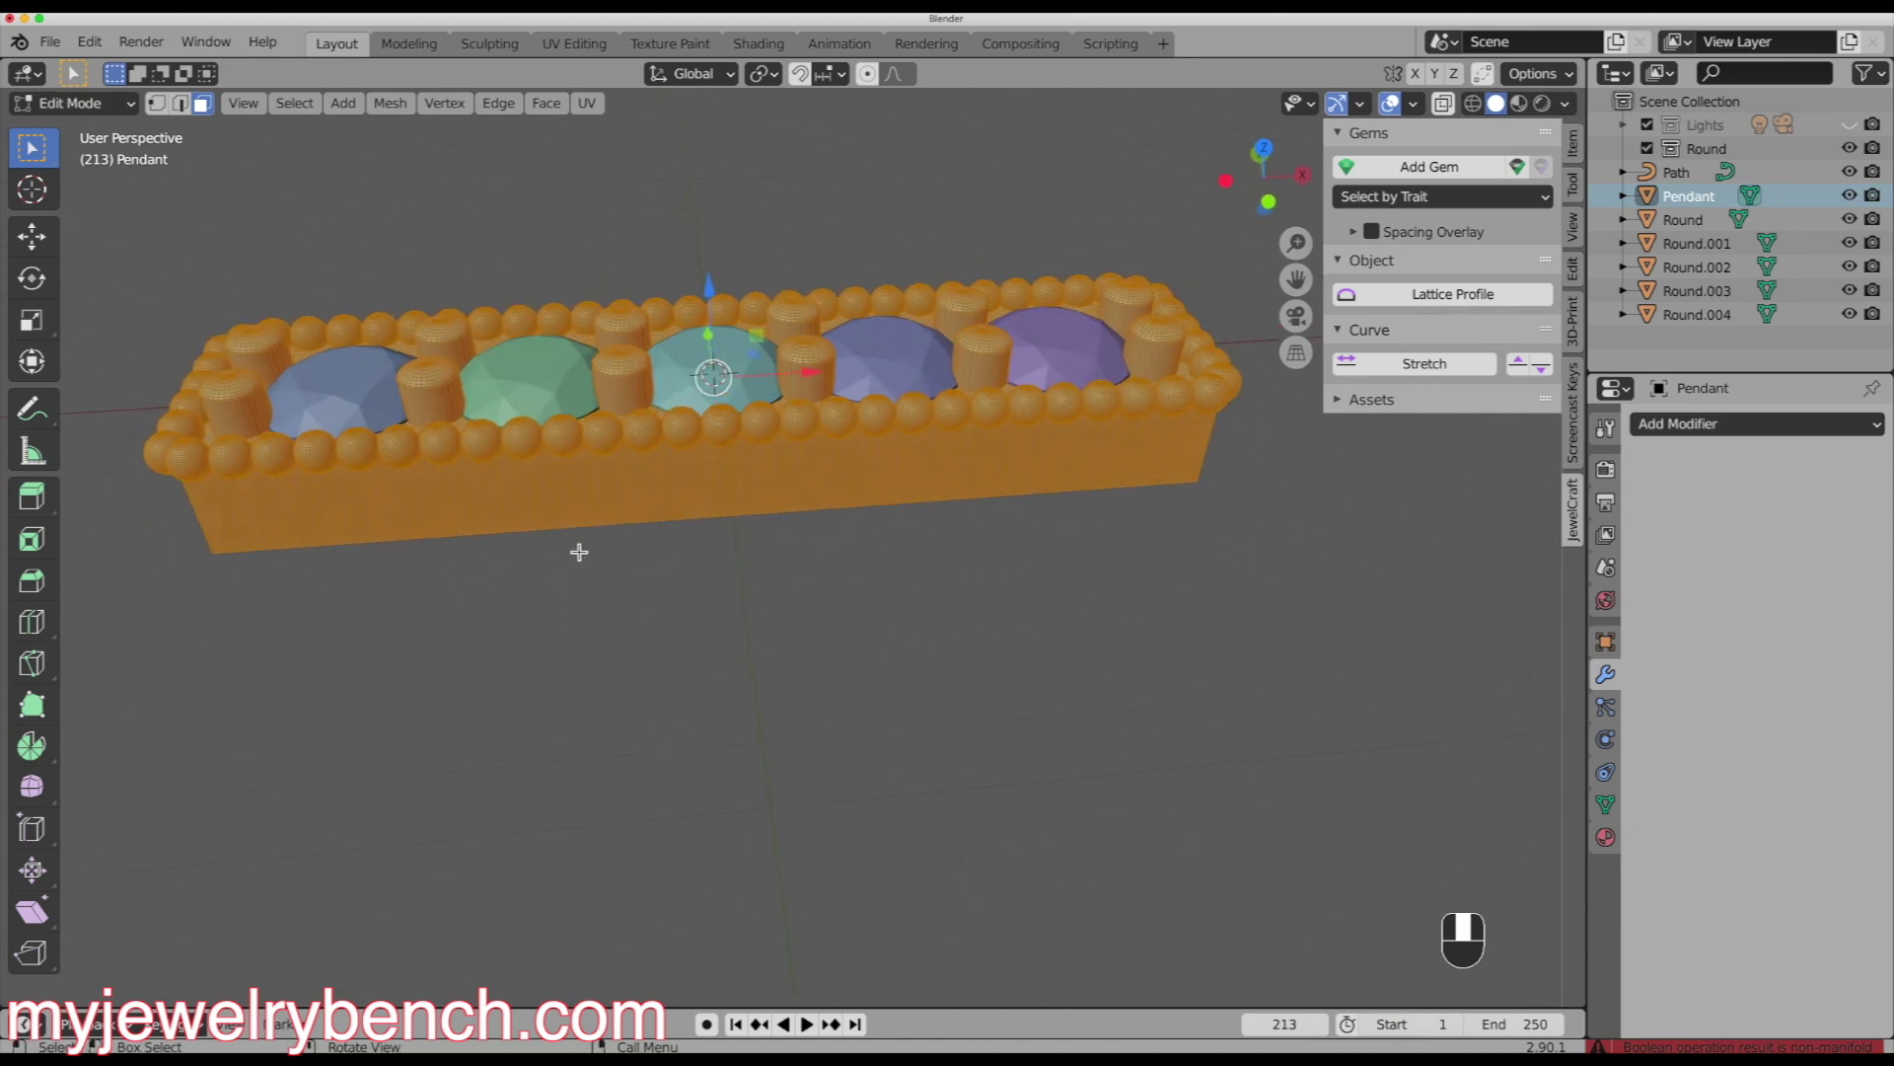
pyautogui.press('Tab')
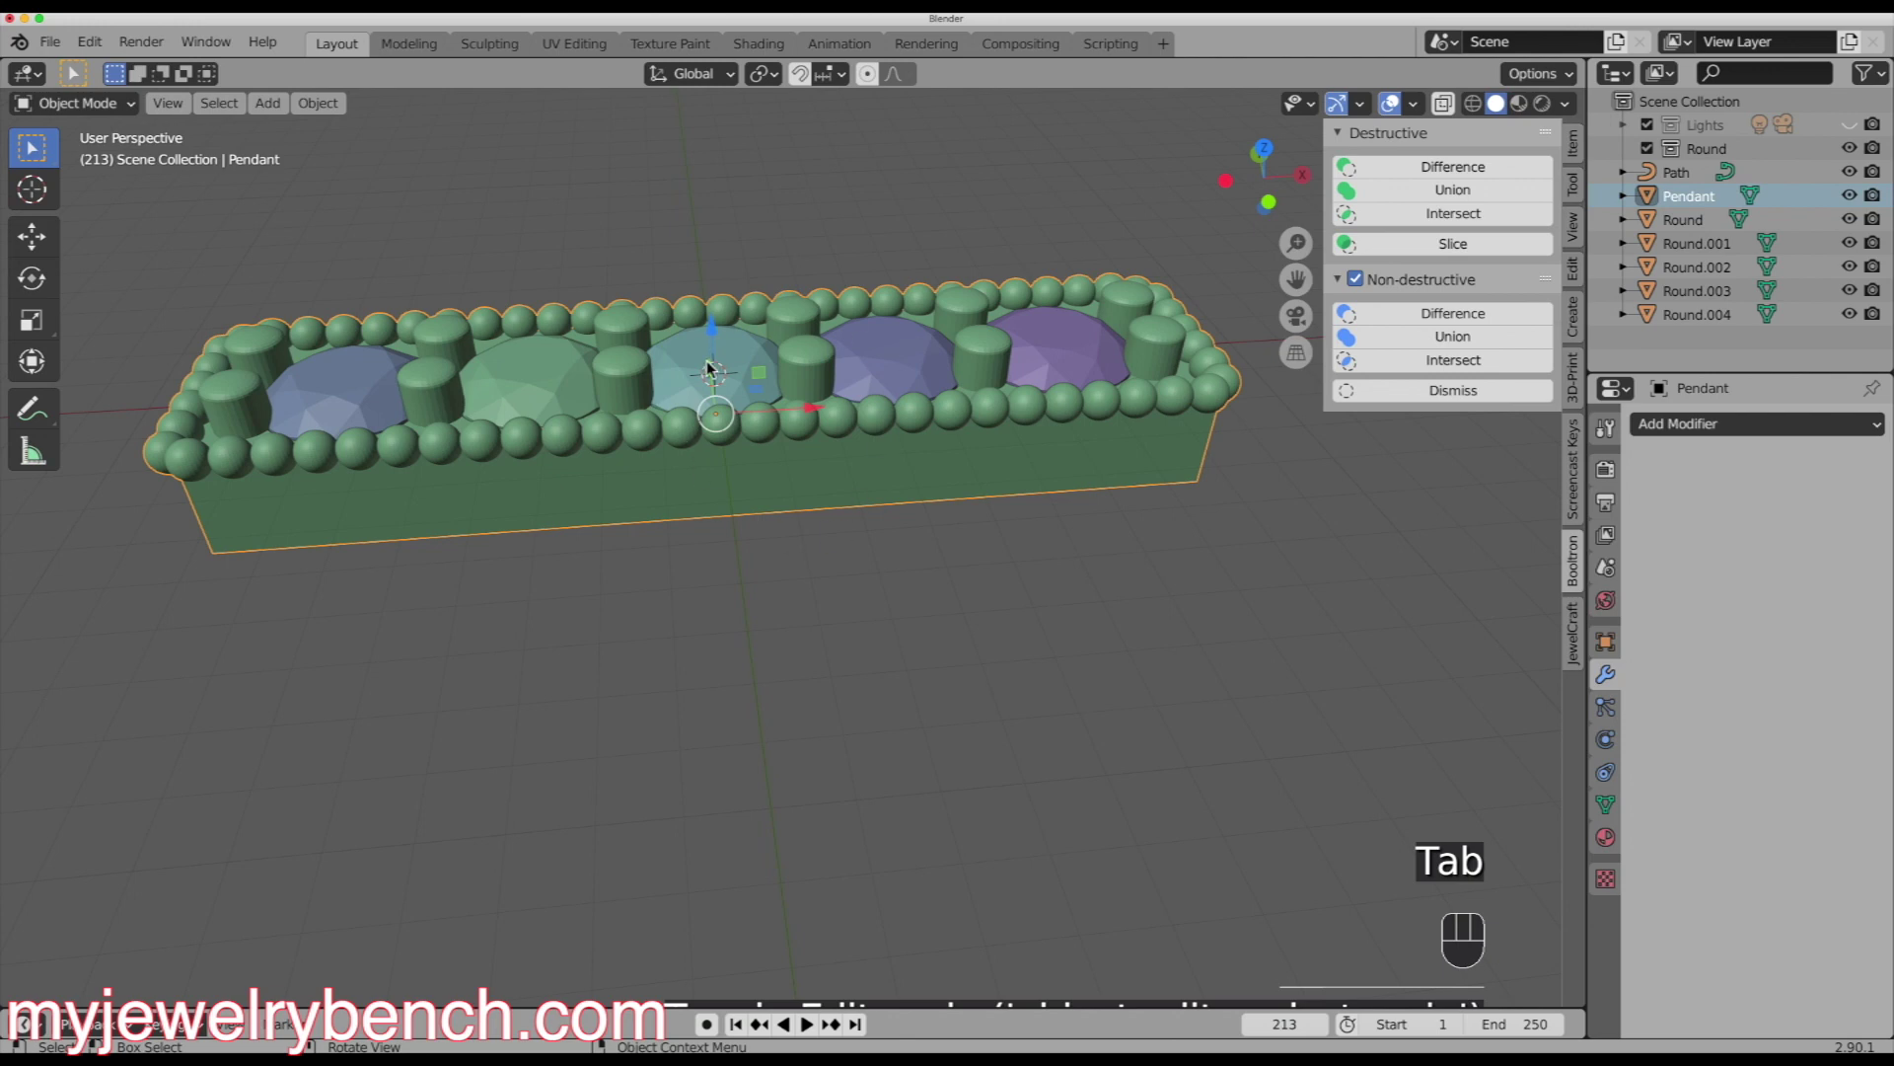
# - Enable see-through display and add a mesh torus at the centre of the pendant
pyautogui.moveTo(903, 440); pyautogui.dragTo(913, 671, button='middle')
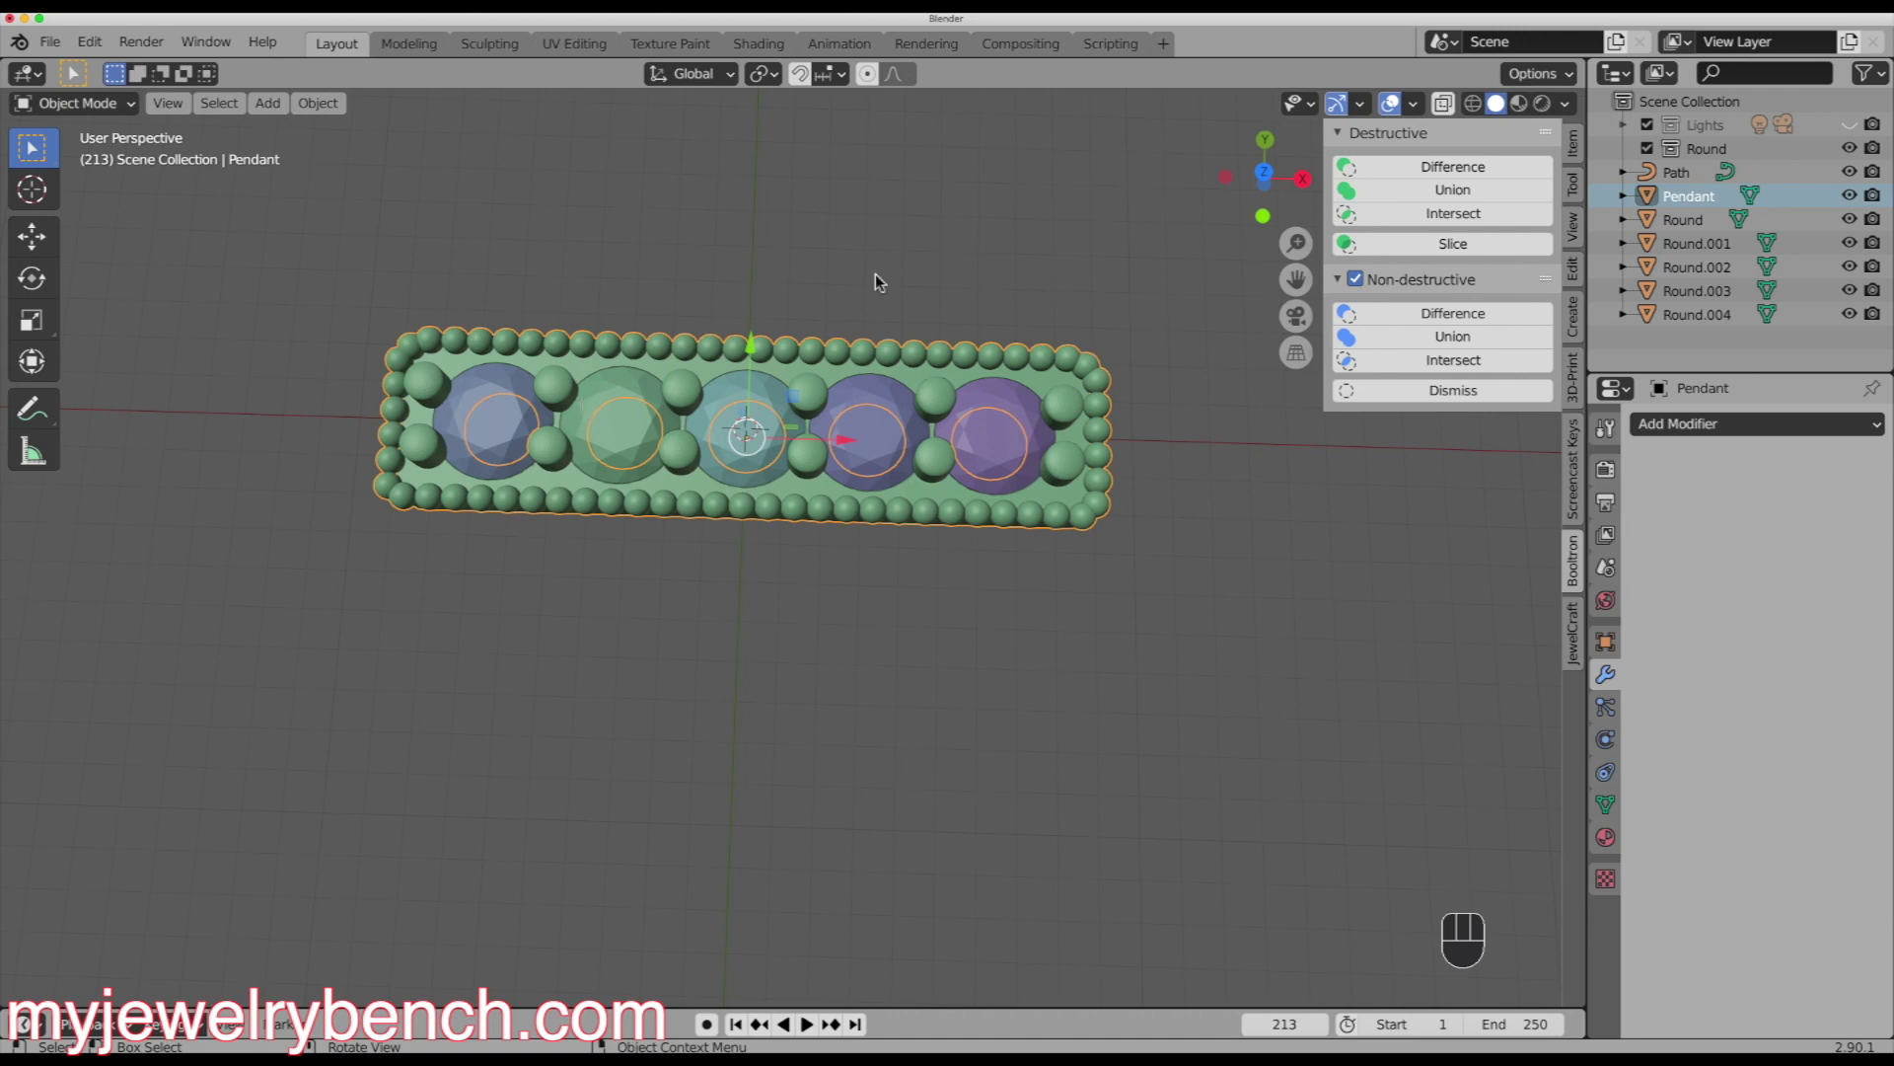
pyautogui.moveTo(550, 909); pyautogui.dragTo(540, 761, button='middle')
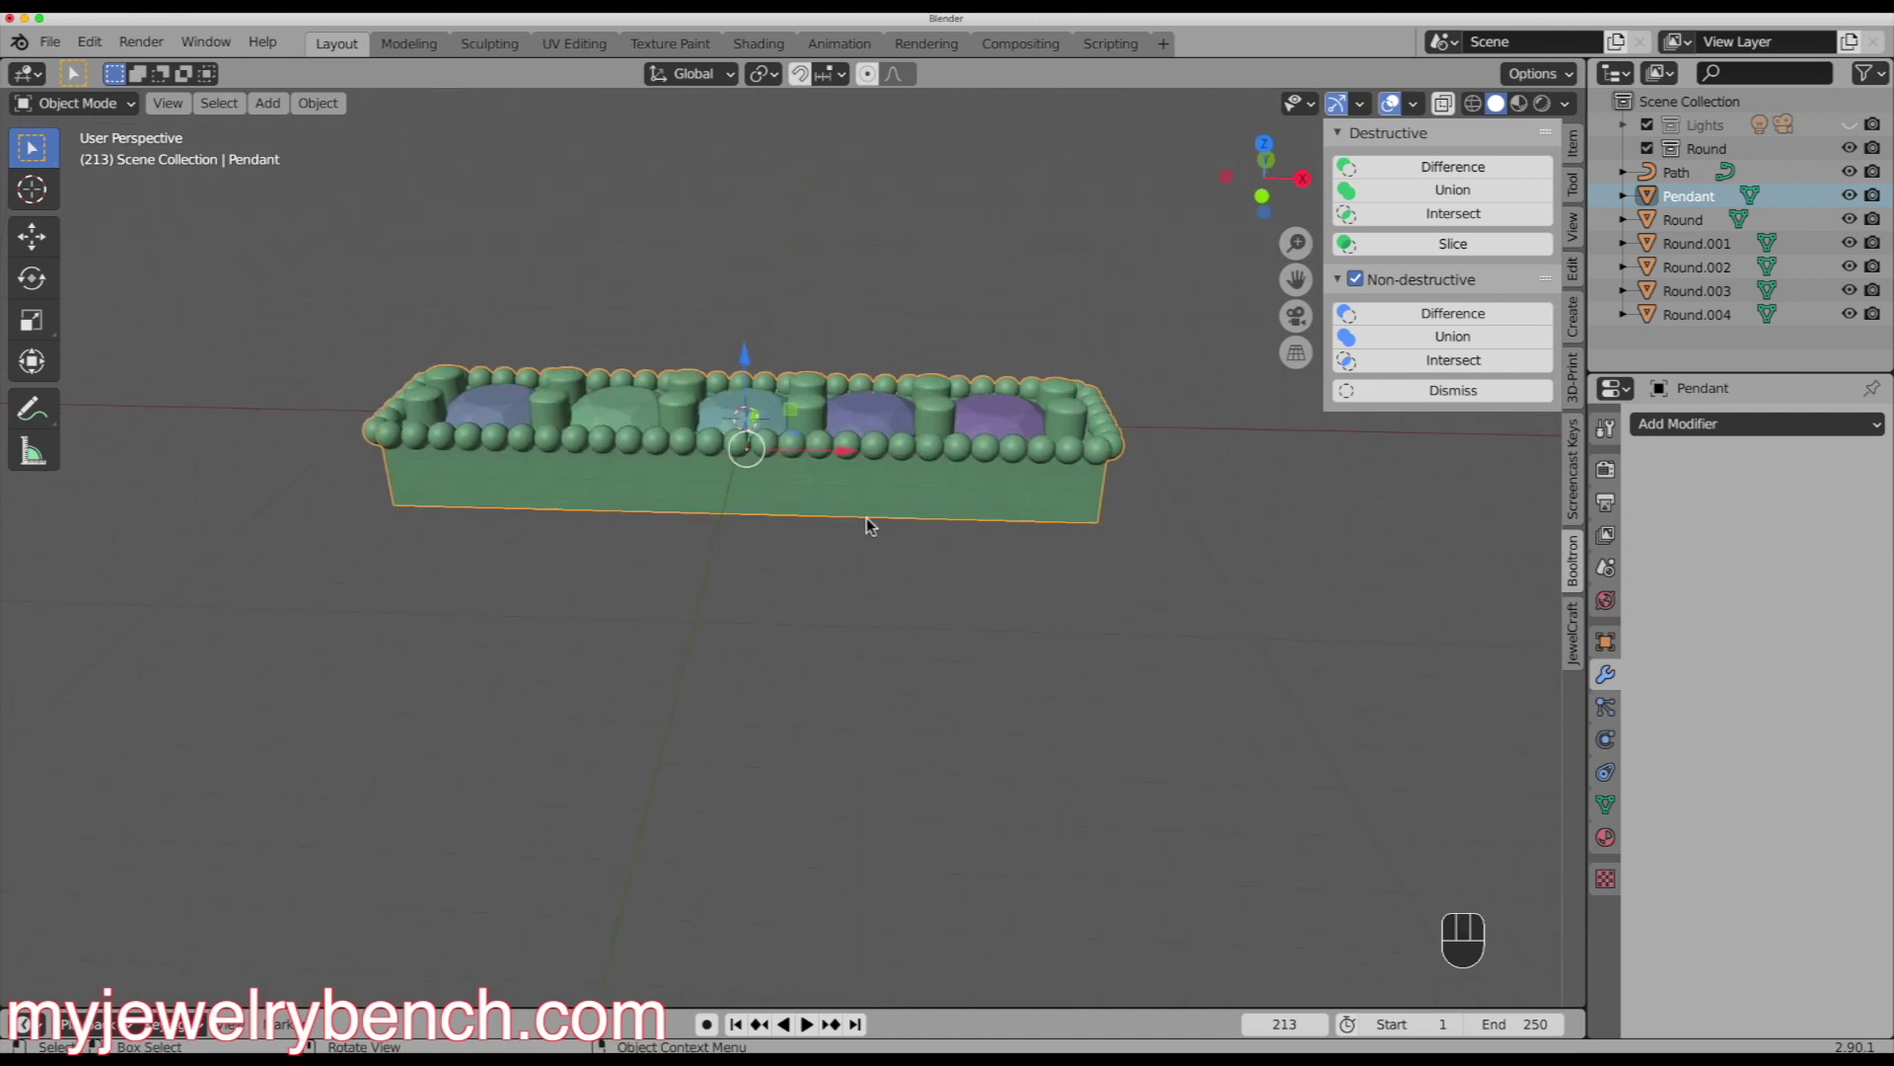
pyautogui.click(1442, 102)
pyautogui.scroll(2, 727, 503)
pyautogui.hotkey('shift', 'a')
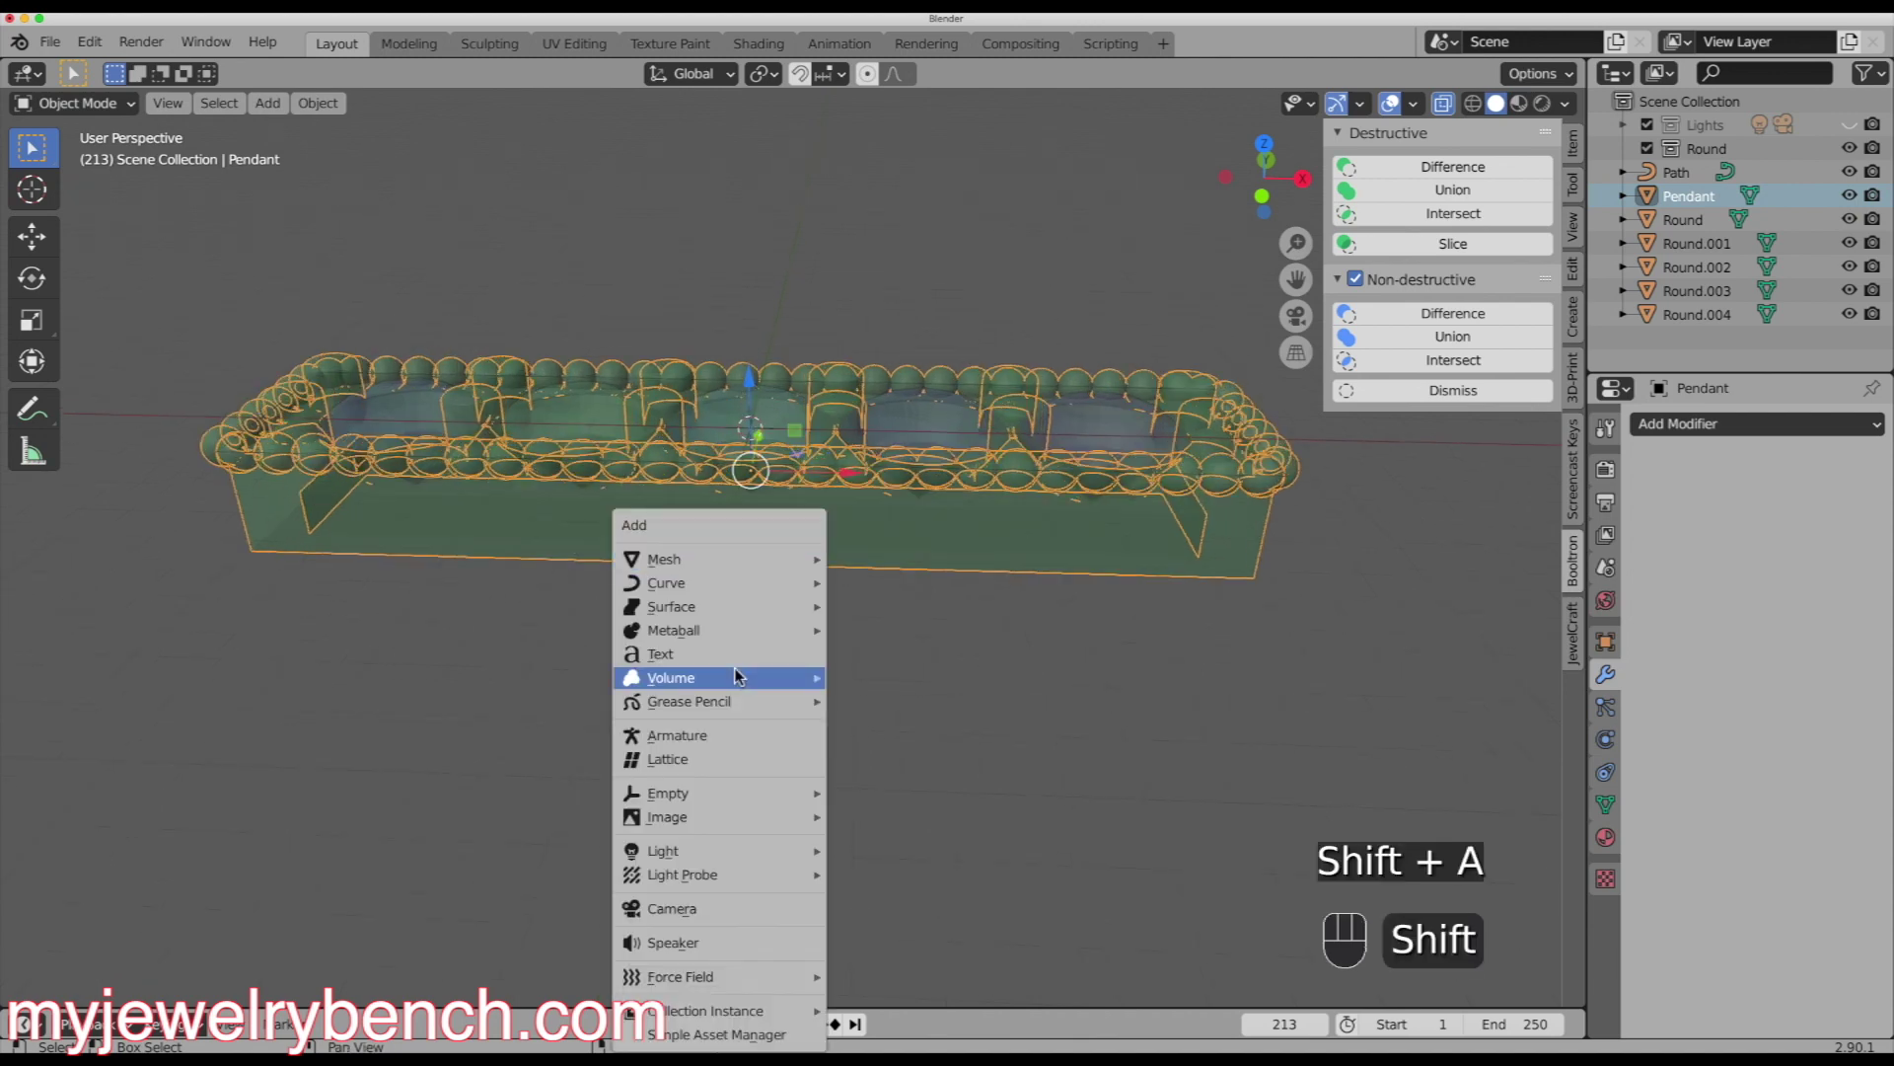
pyautogui.moveTo(745, 551)
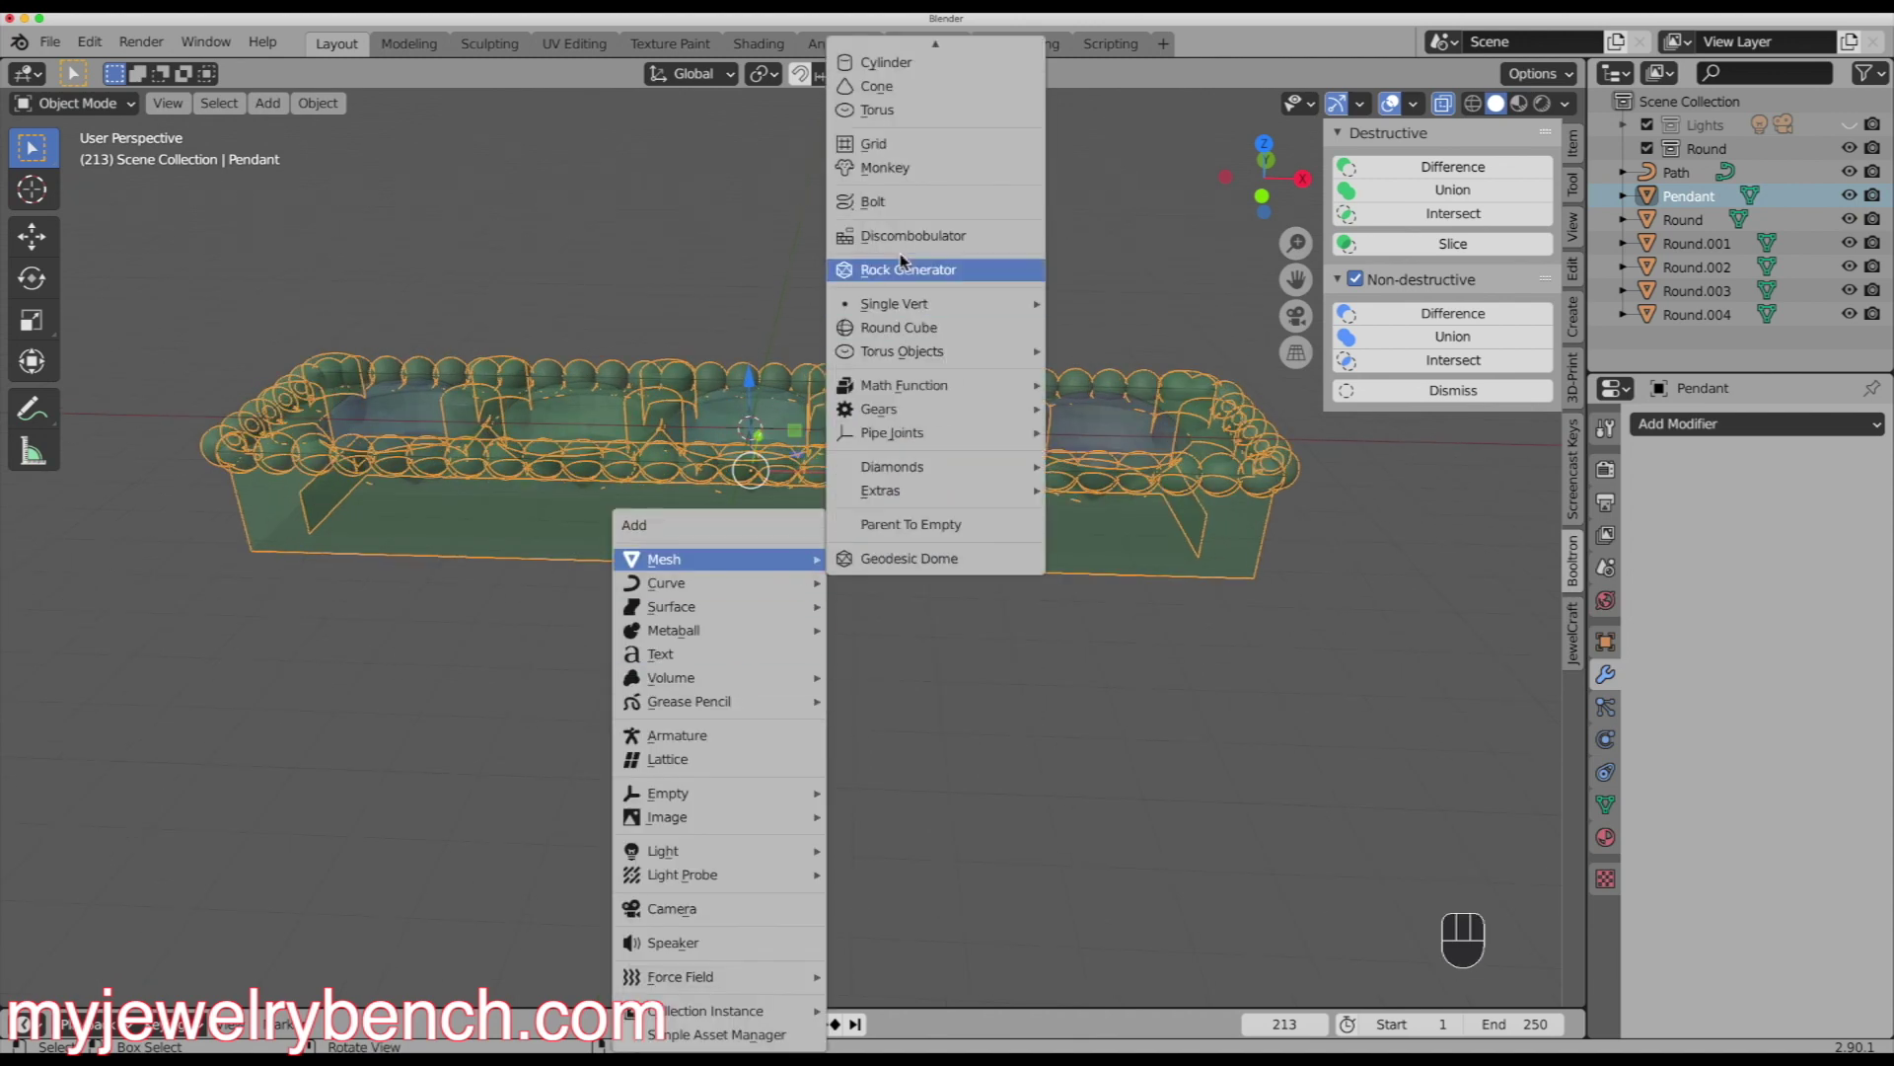
pyautogui.click(877, 110)
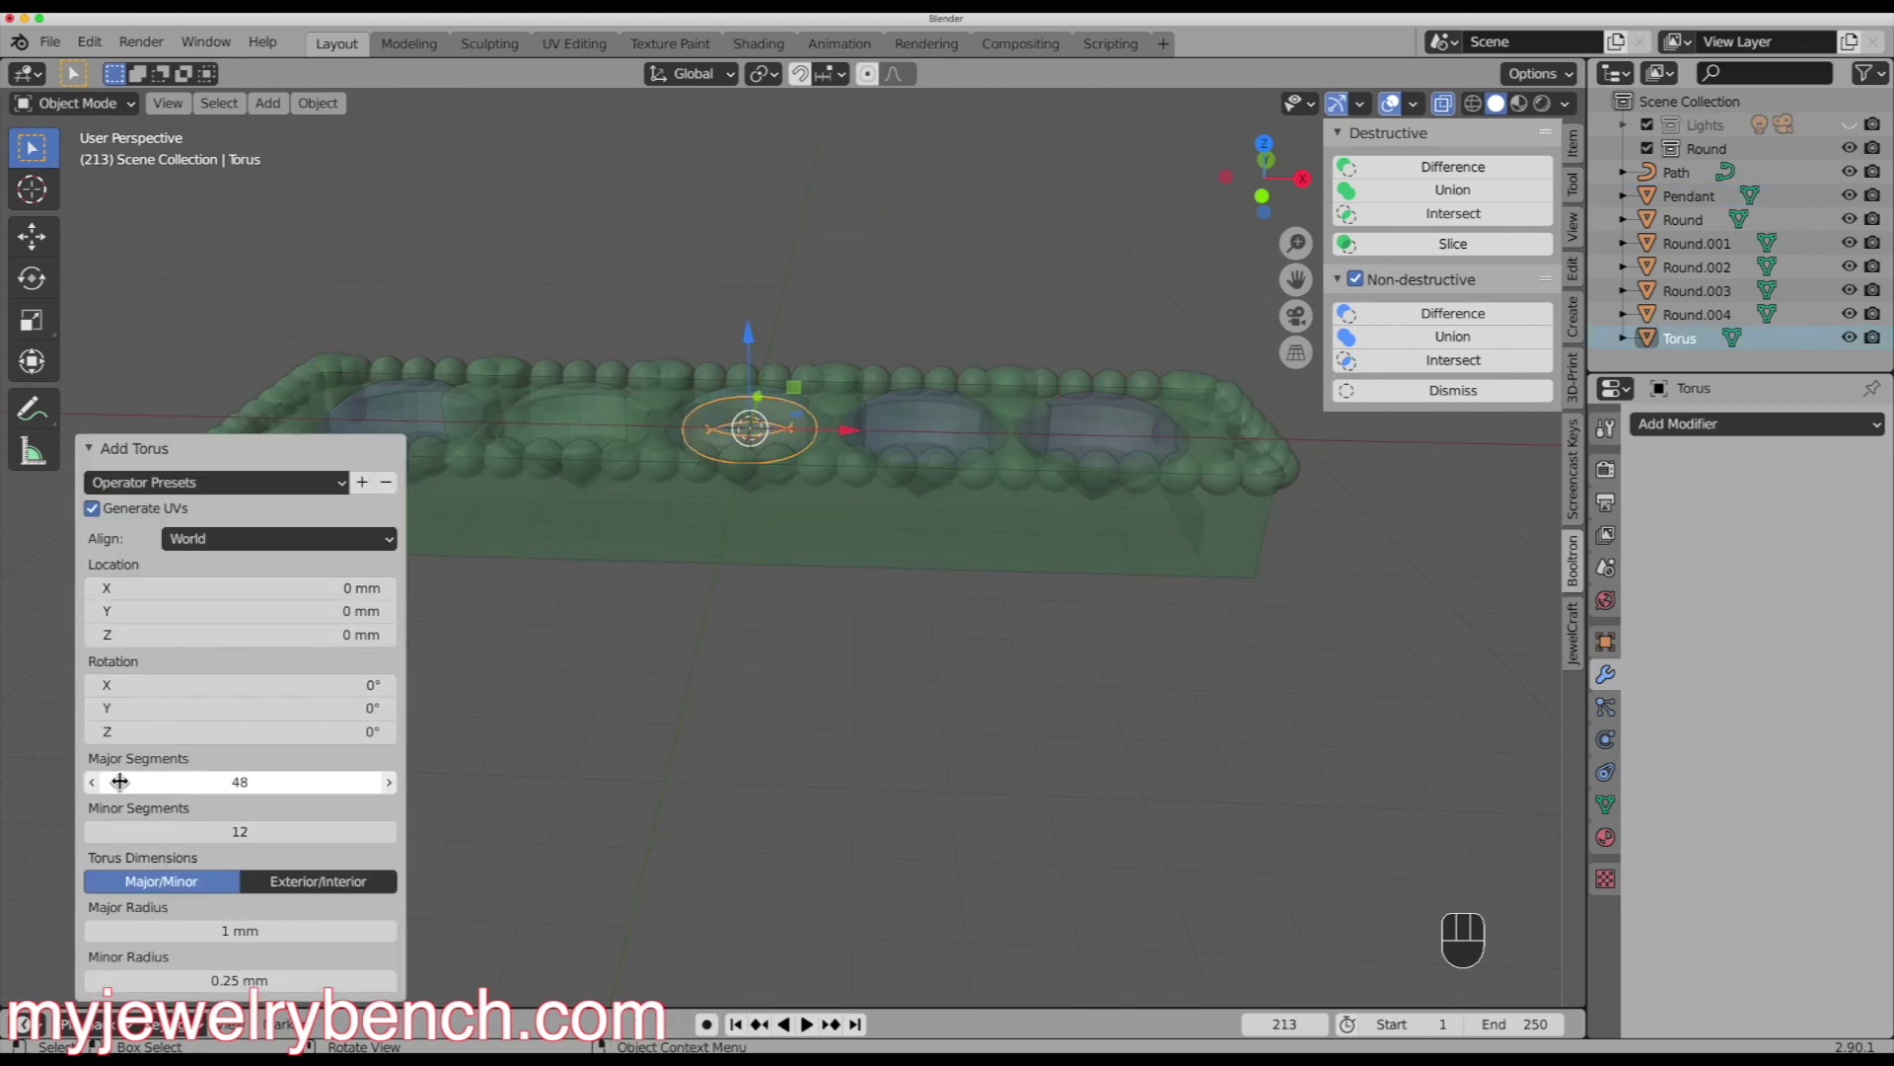
# - Set the torus to 24 minor segments, a 1.4 mm major radius and a 0.49 mm minor radius
pyautogui.click(247, 837)
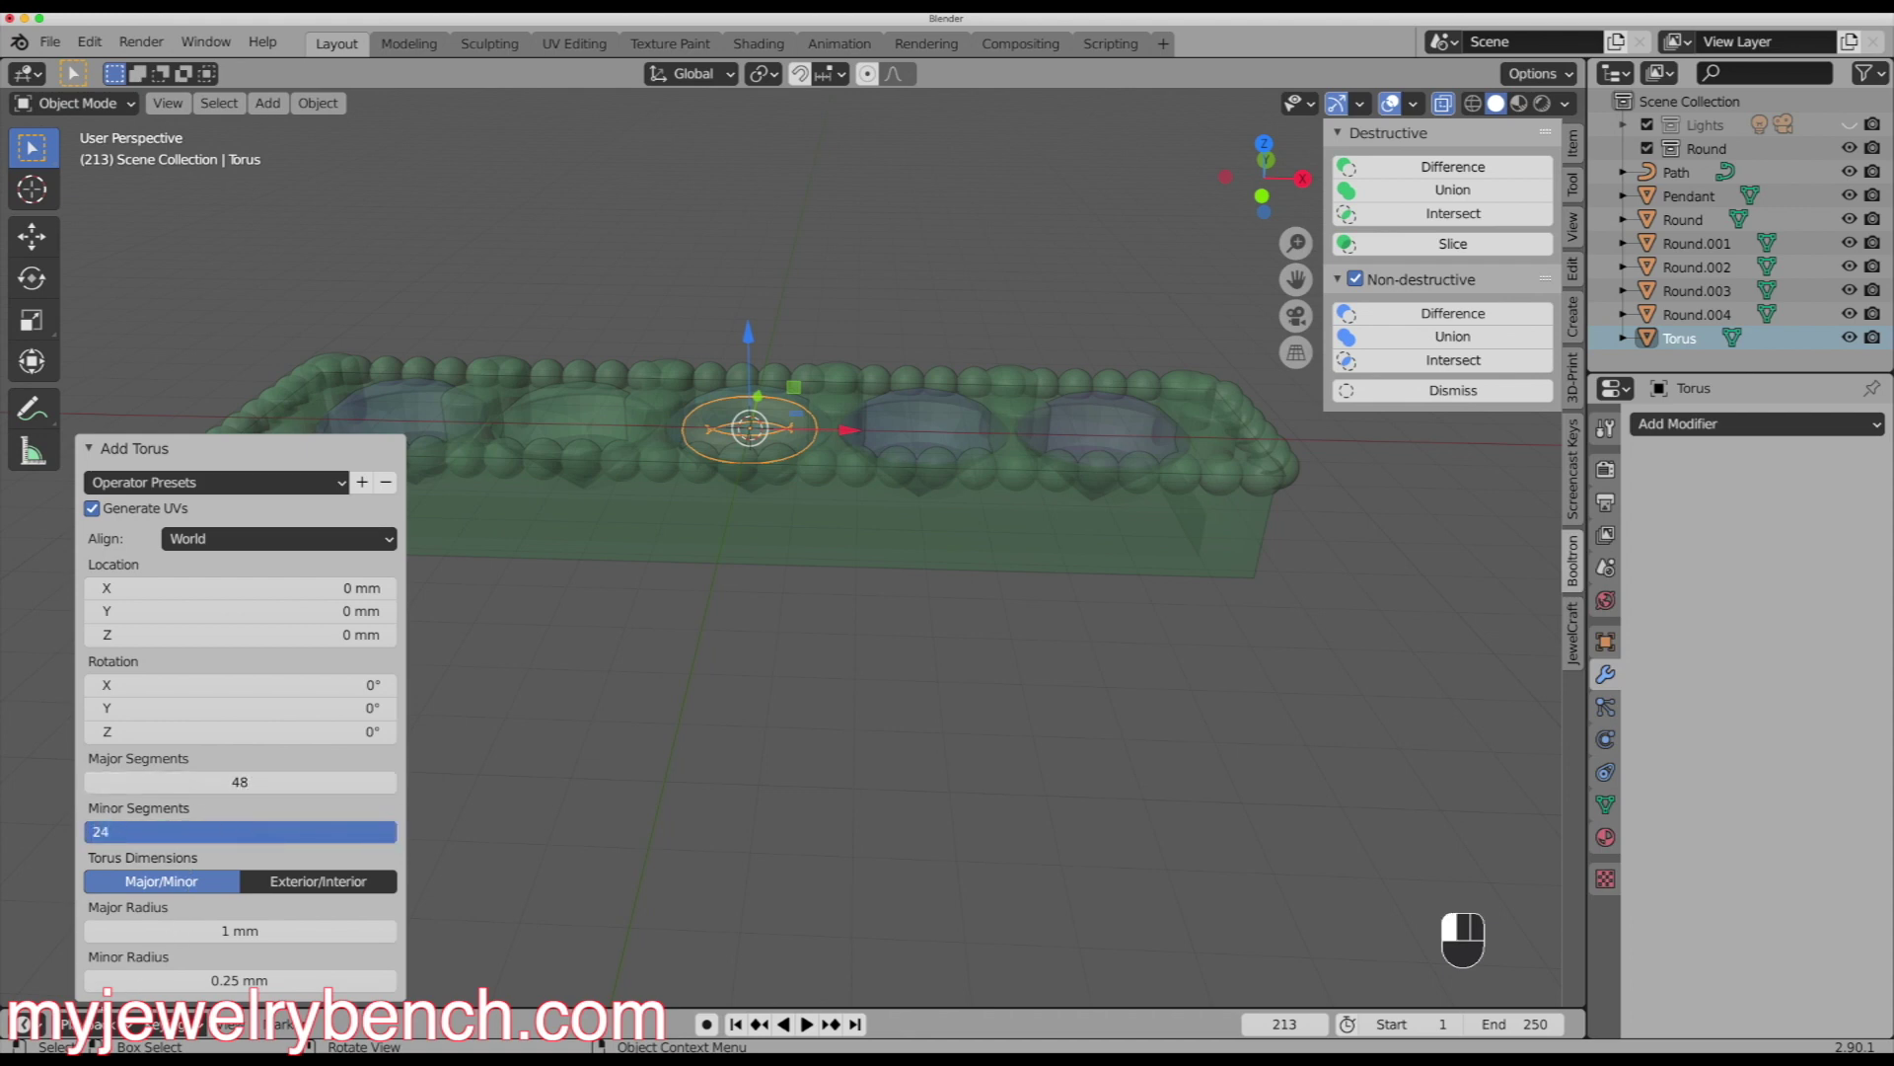
pyautogui.moveTo(232, 928); pyautogui.dragTo(278, 928)
pyautogui.moveTo(163, 987); pyautogui.dragTo(236, 987)
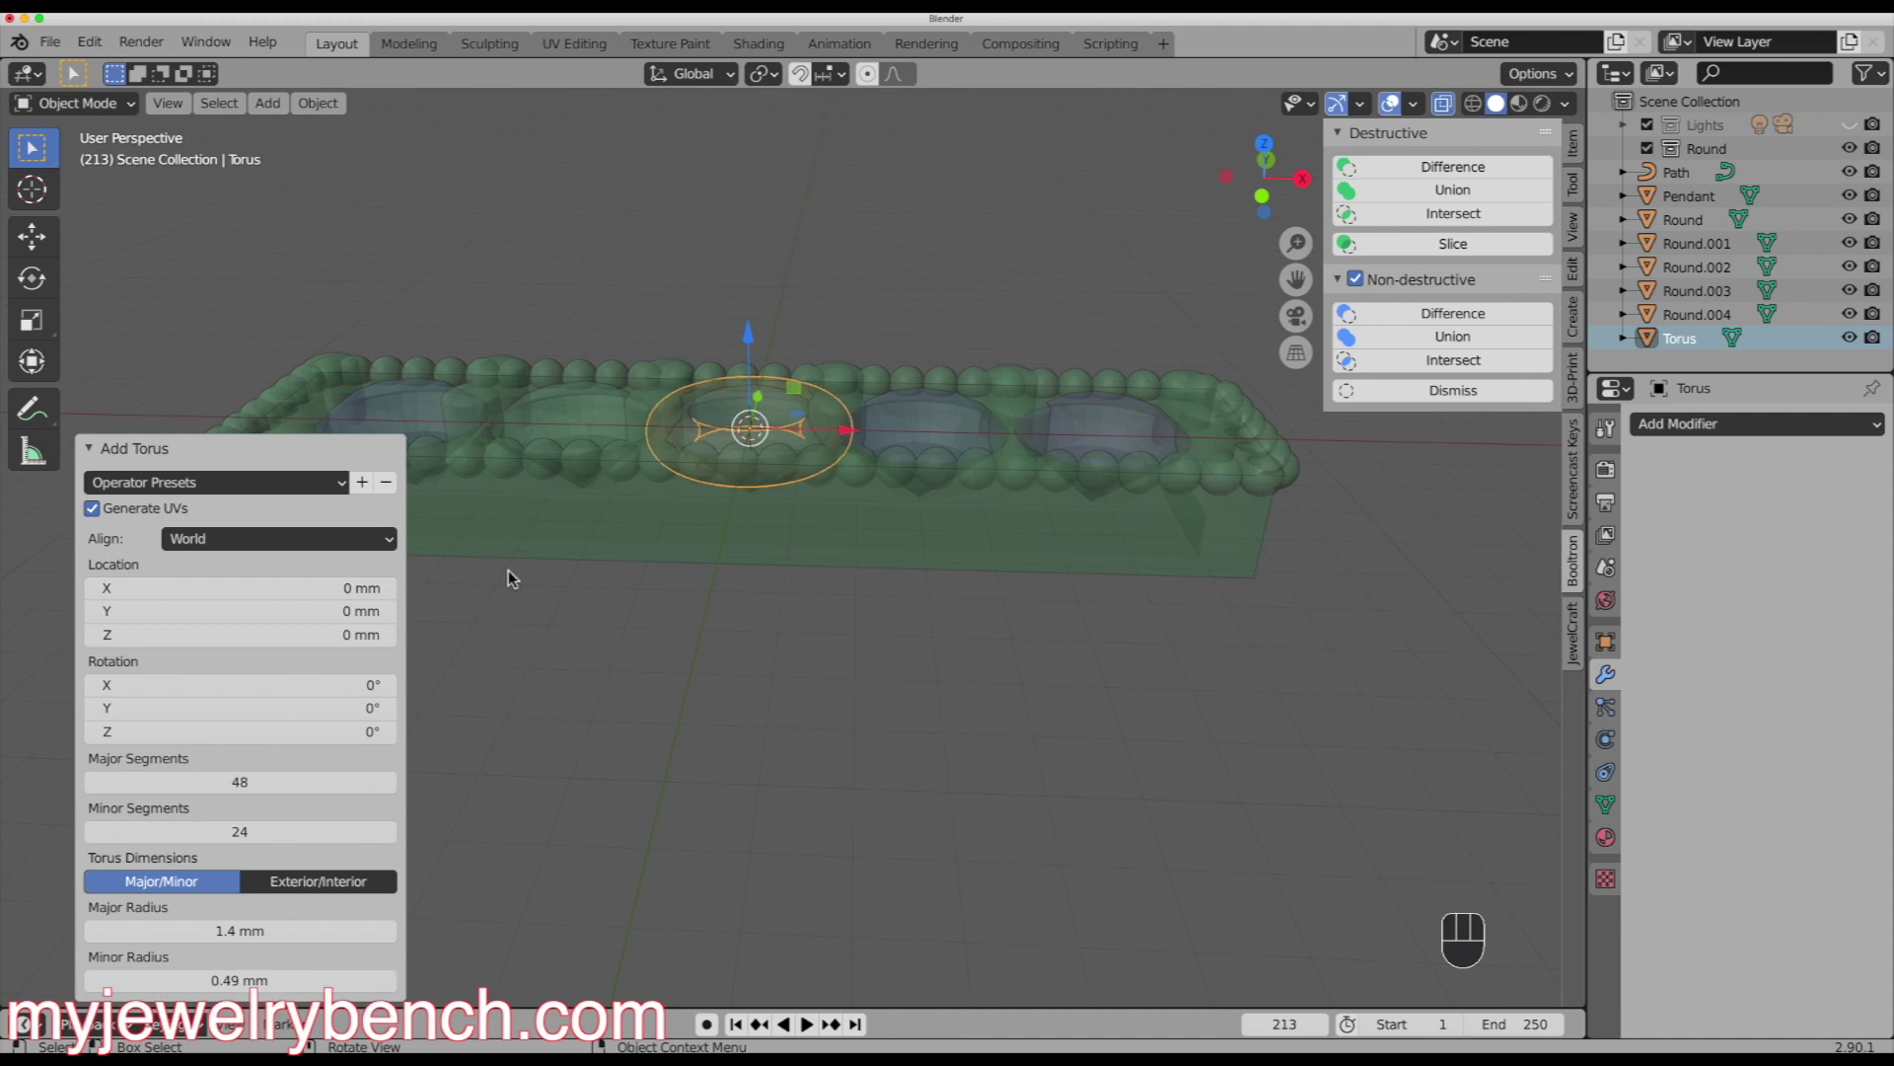
# - Raise the torus about 1.48 mm, turn off see-through display, and lower it about 1.11 mm around the central gem
pyautogui.click(665, 625)
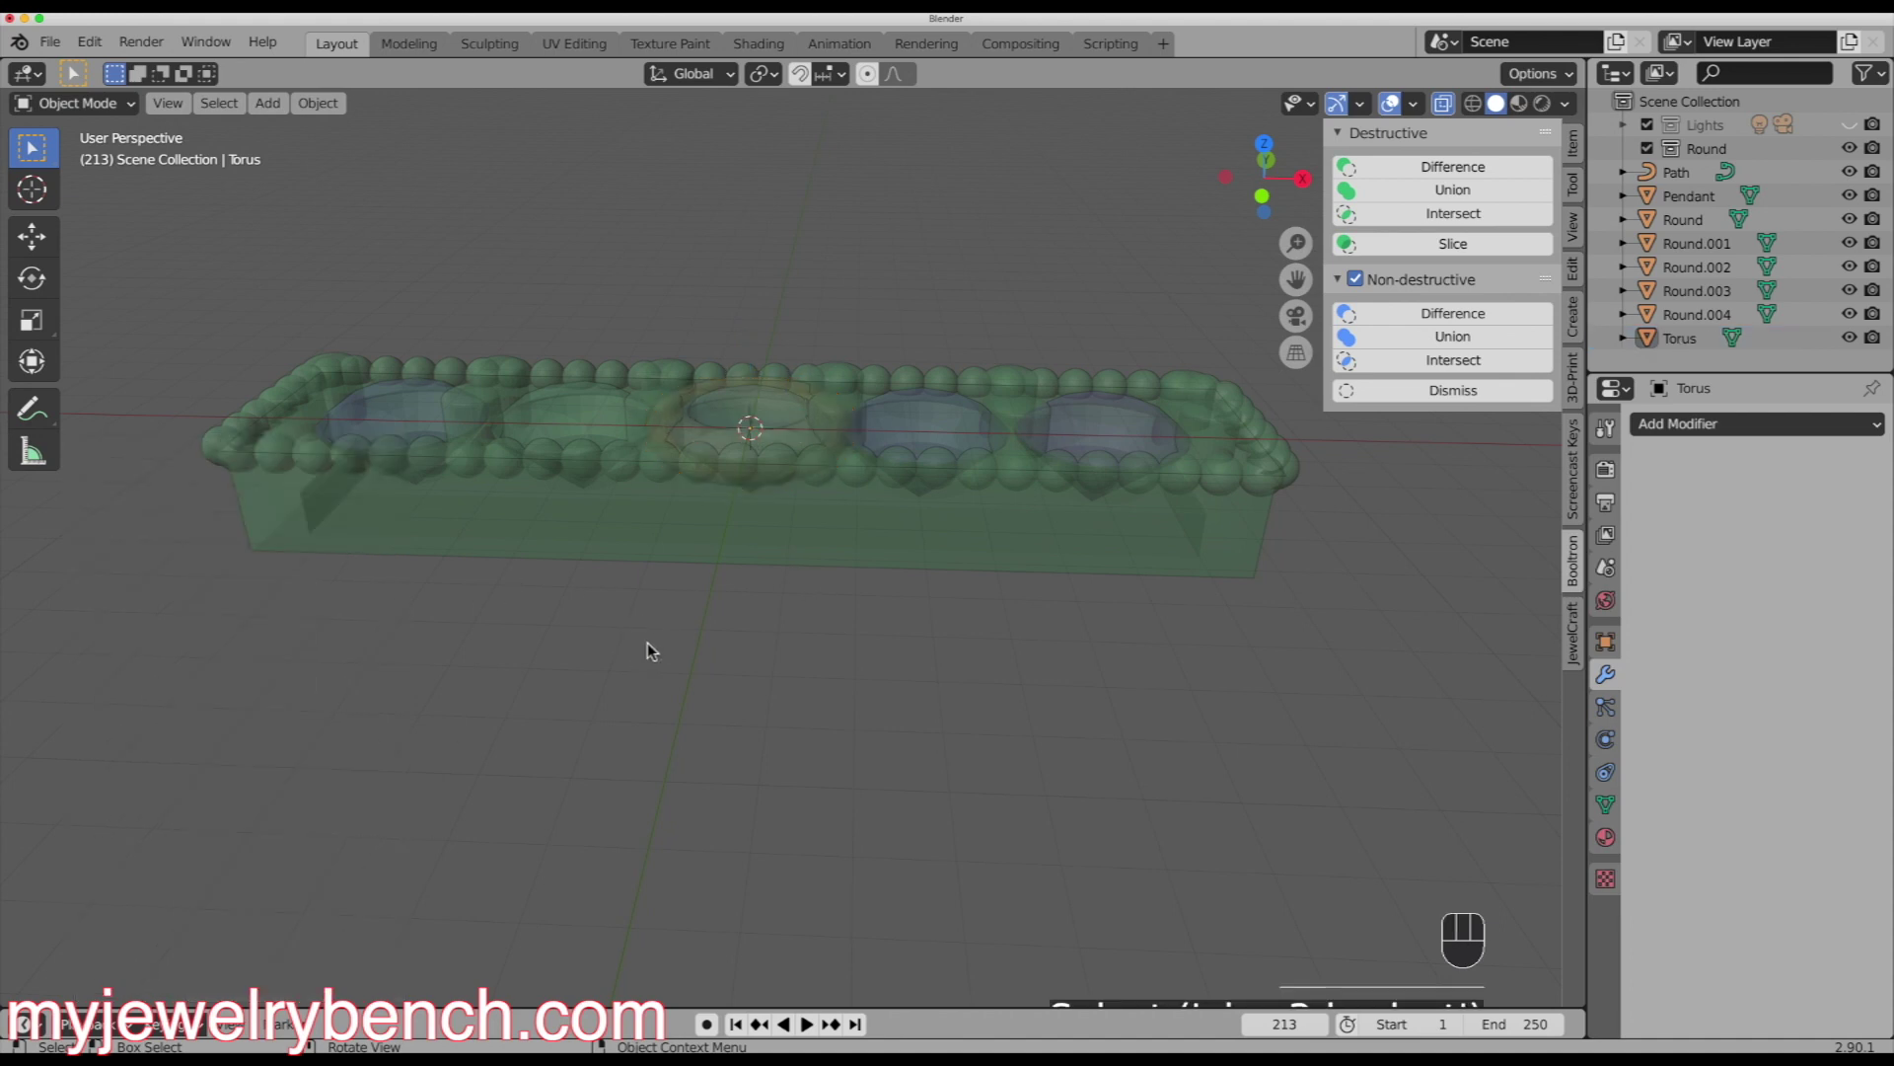
pyautogui.click(1677, 339)
pyautogui.moveTo(749, 344); pyautogui.dragTo(752, 254)
pyautogui.moveTo(751, 253); pyautogui.dragTo(772, 444, button='middle')
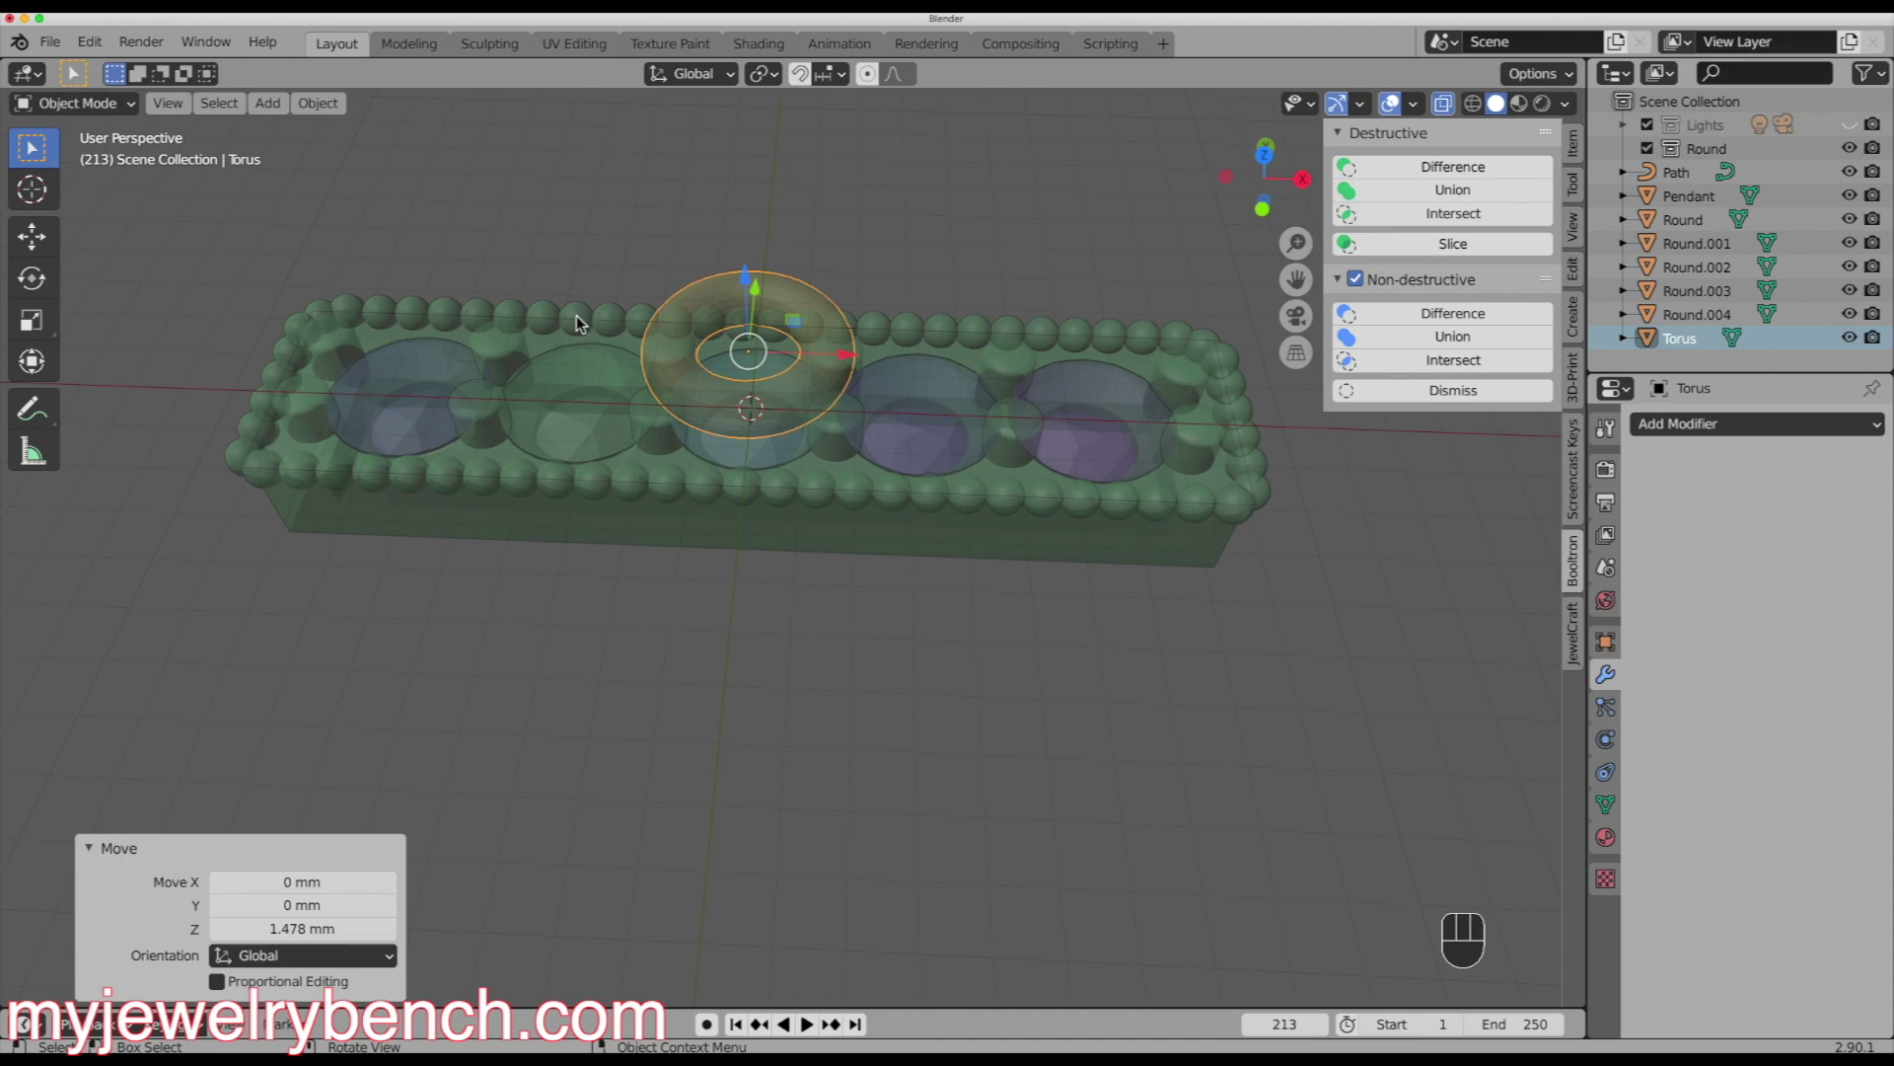
pyautogui.click(1445, 104)
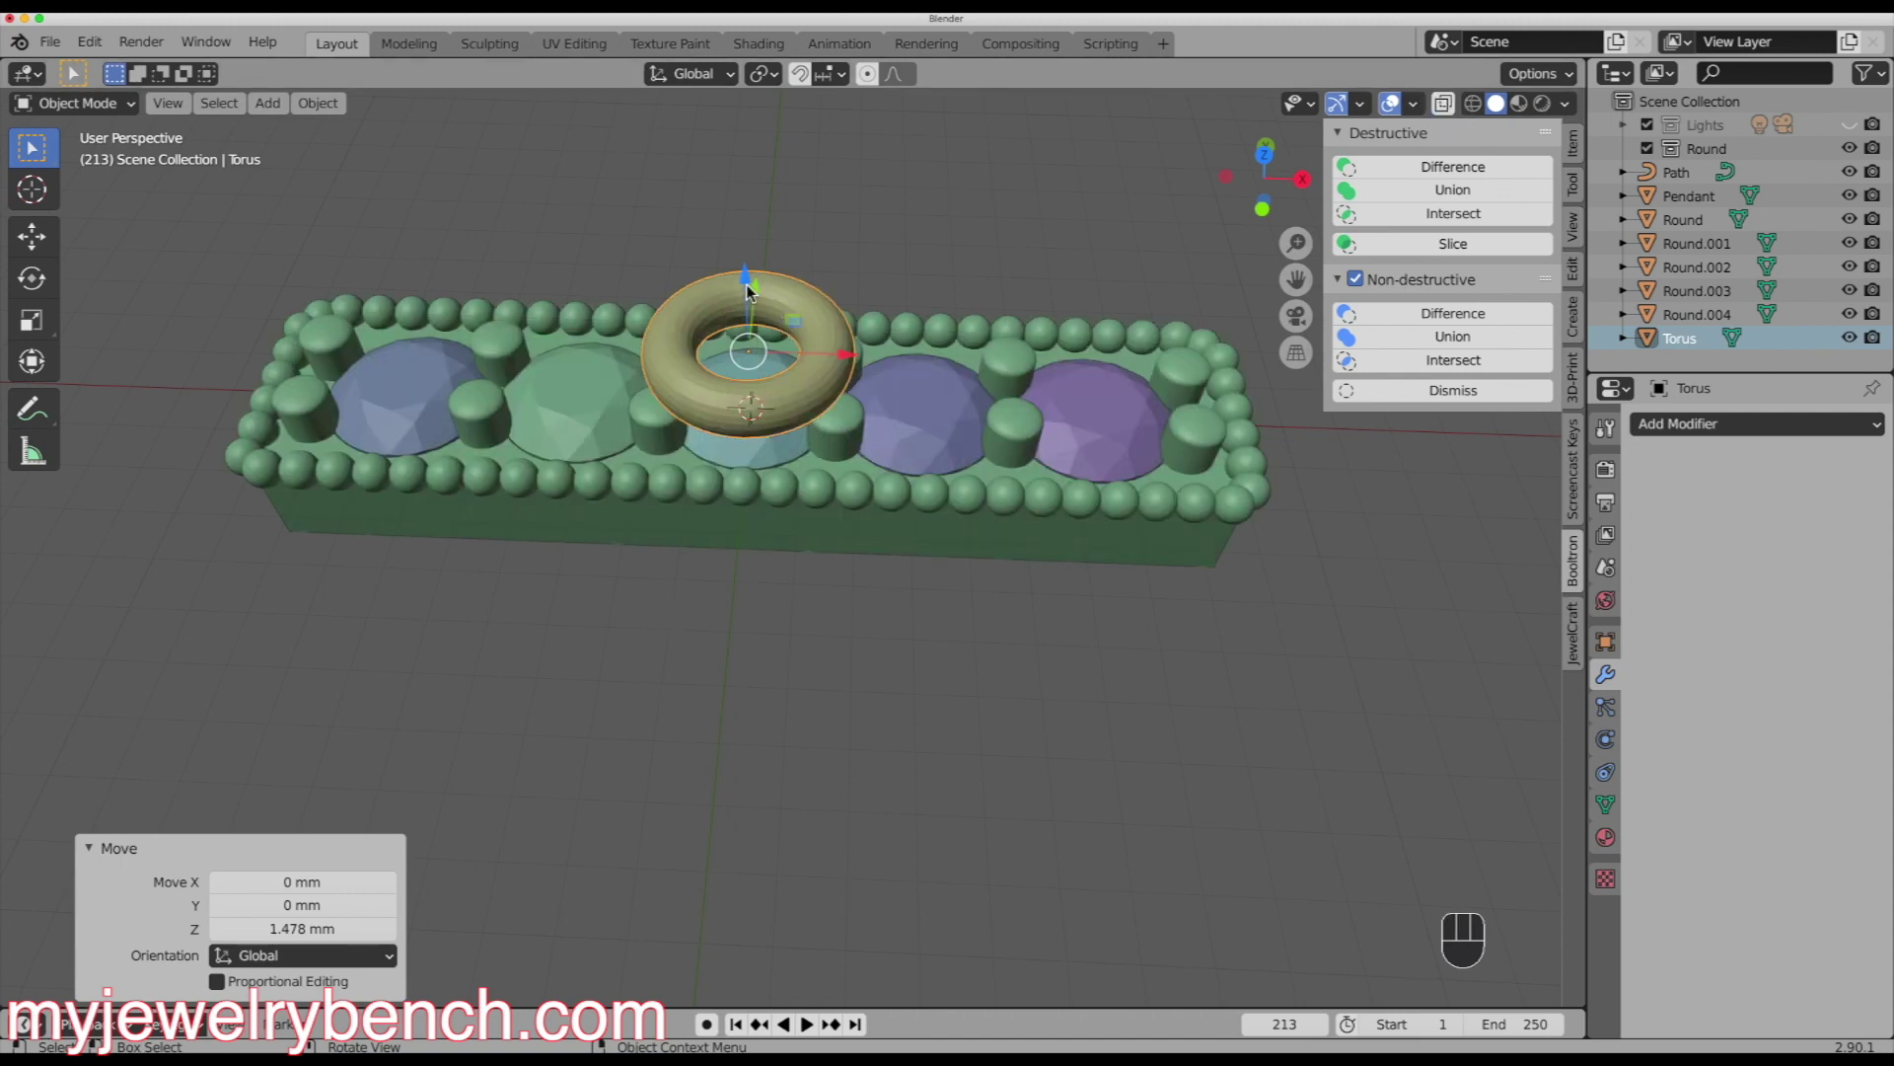
pyautogui.moveTo(747, 288); pyautogui.dragTo(725, 483)
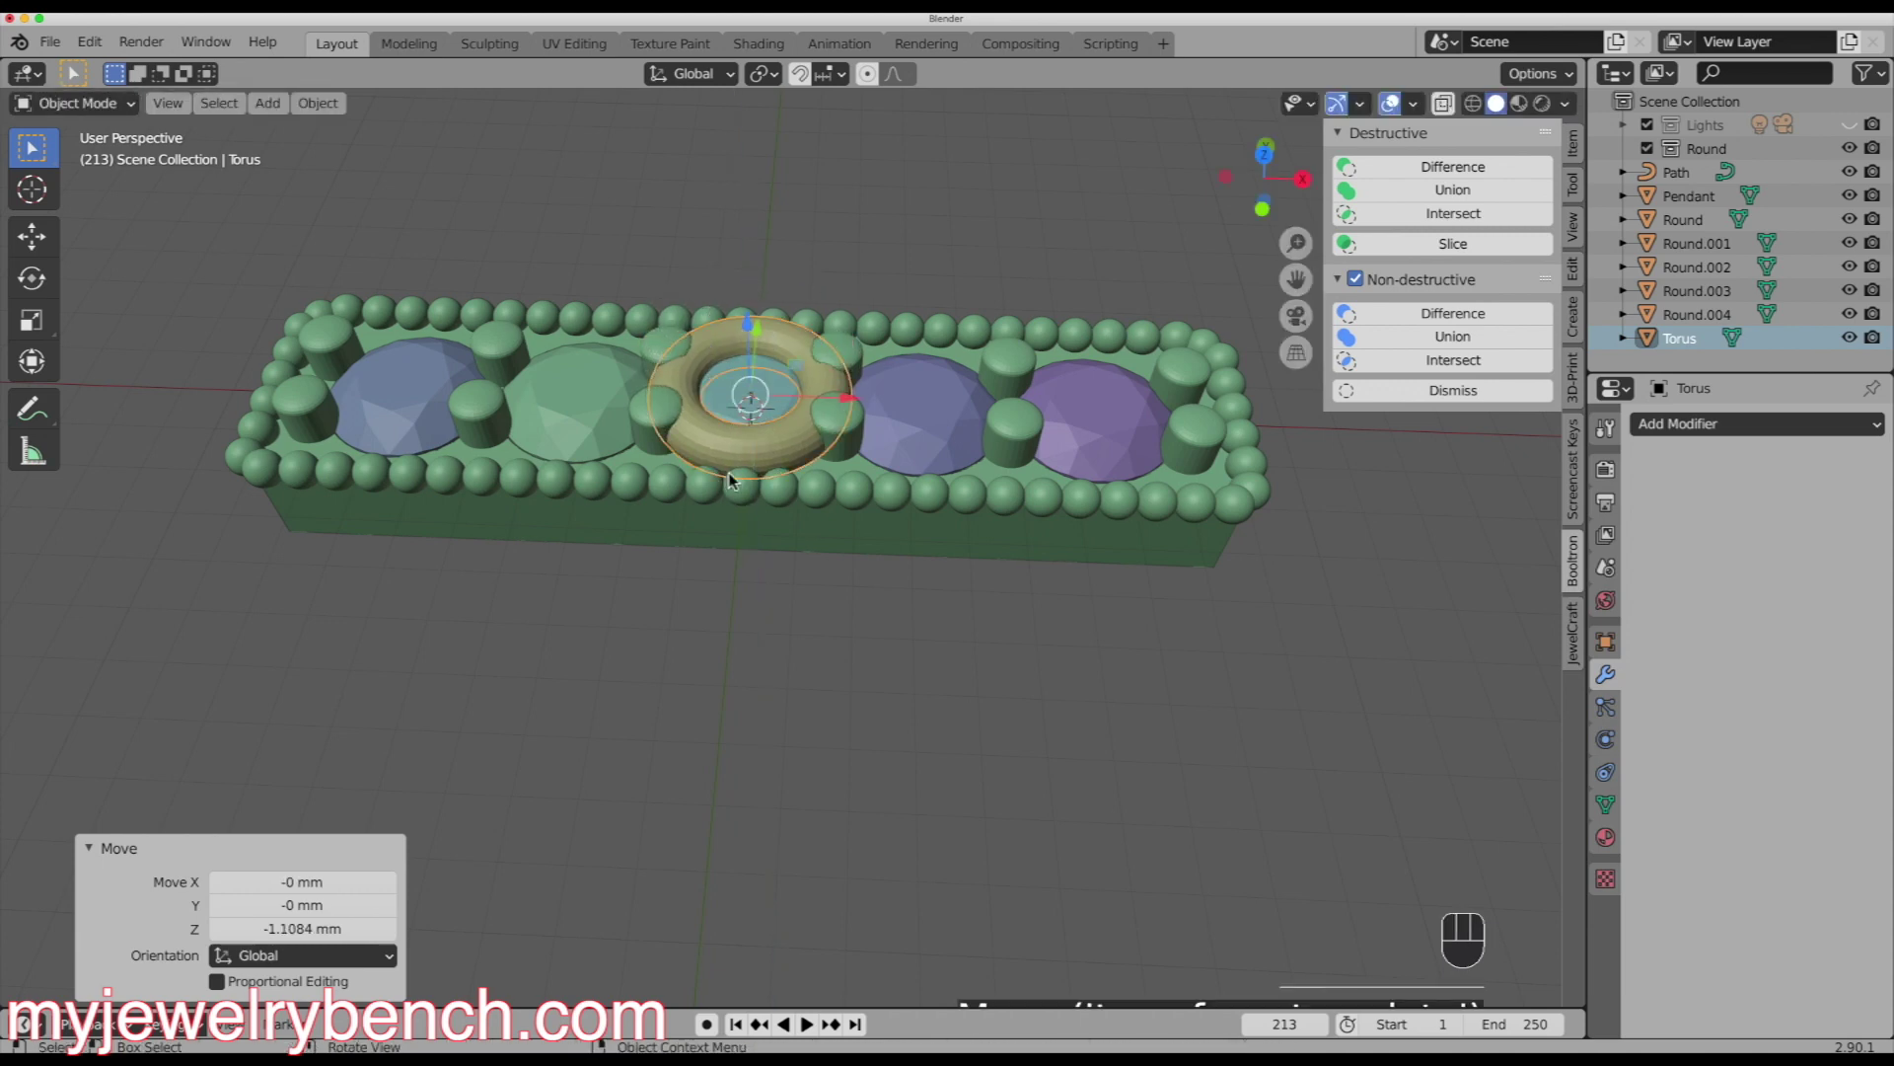
# - Add a Mirror modifier across the X axis to the torus around the central gem
pyautogui.moveTo(762, 498); pyautogui.dragTo(772, 602, button='middle')
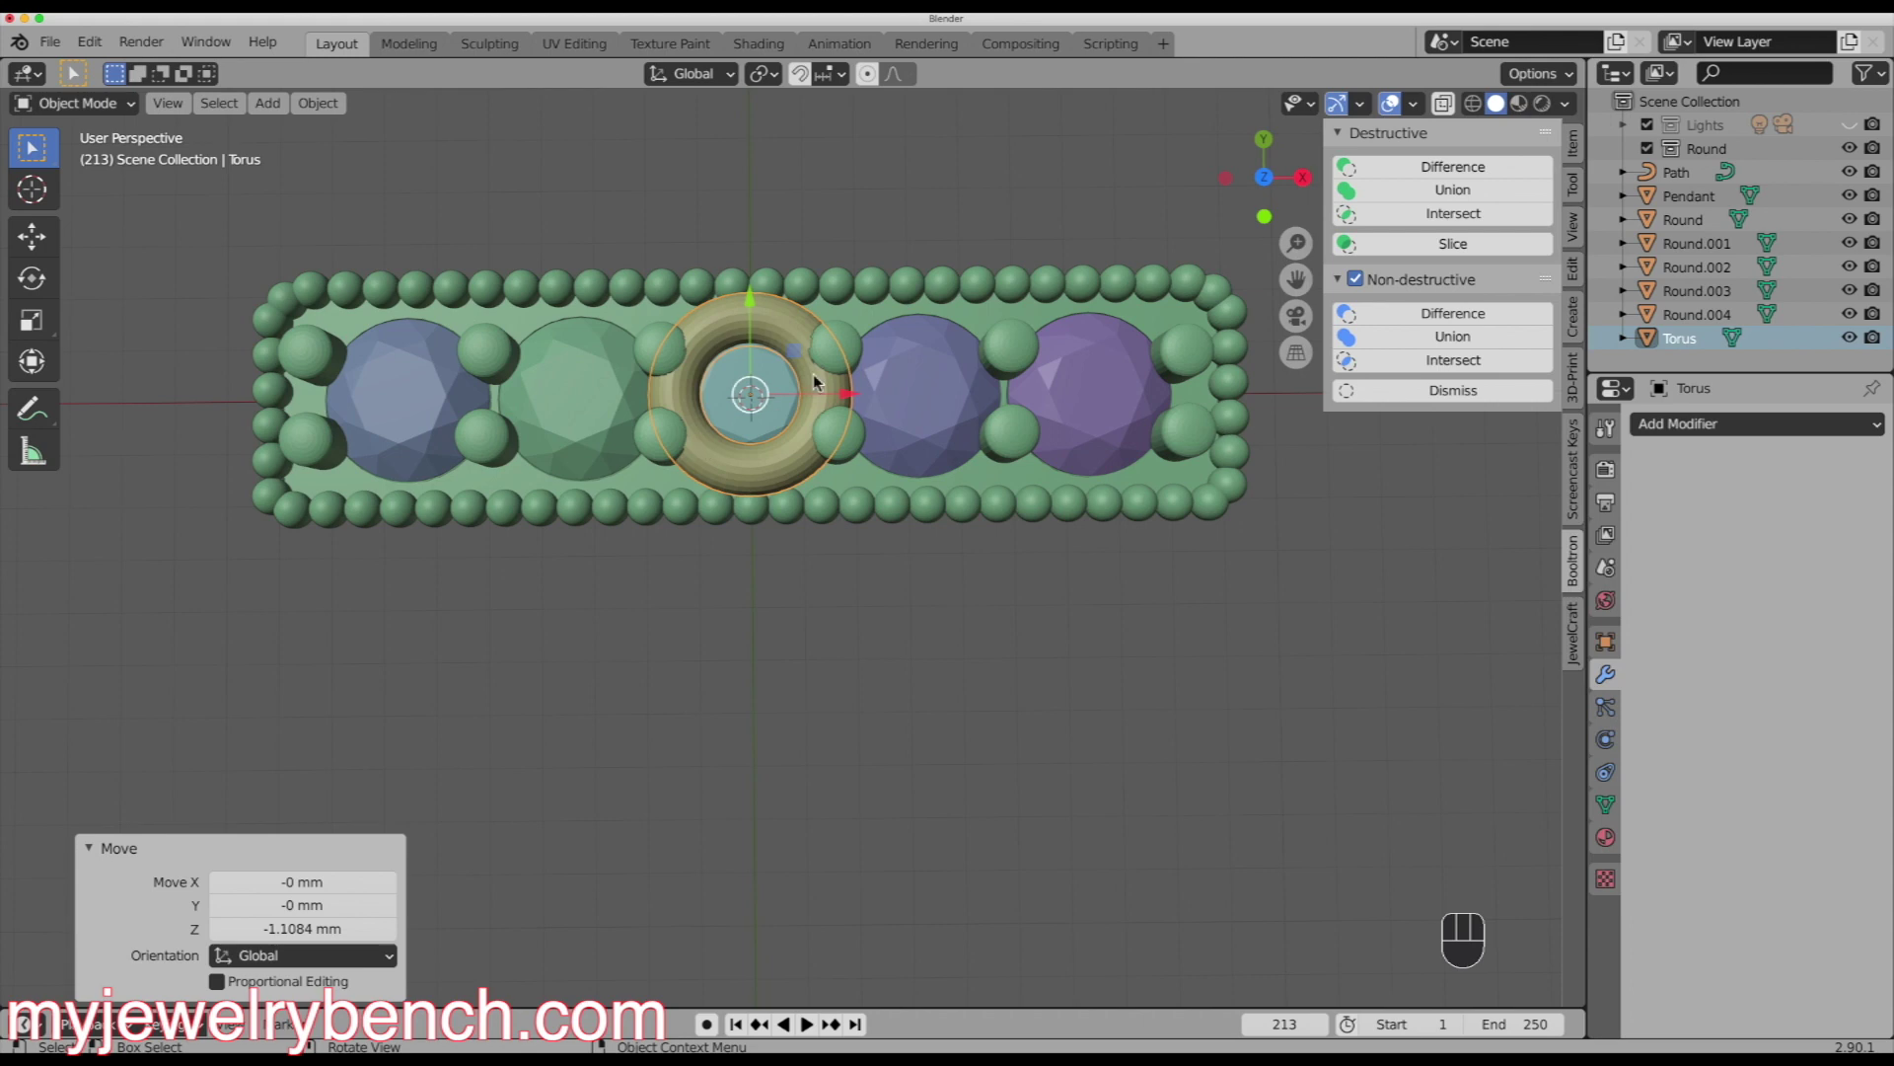
pyautogui.press('KP_7')
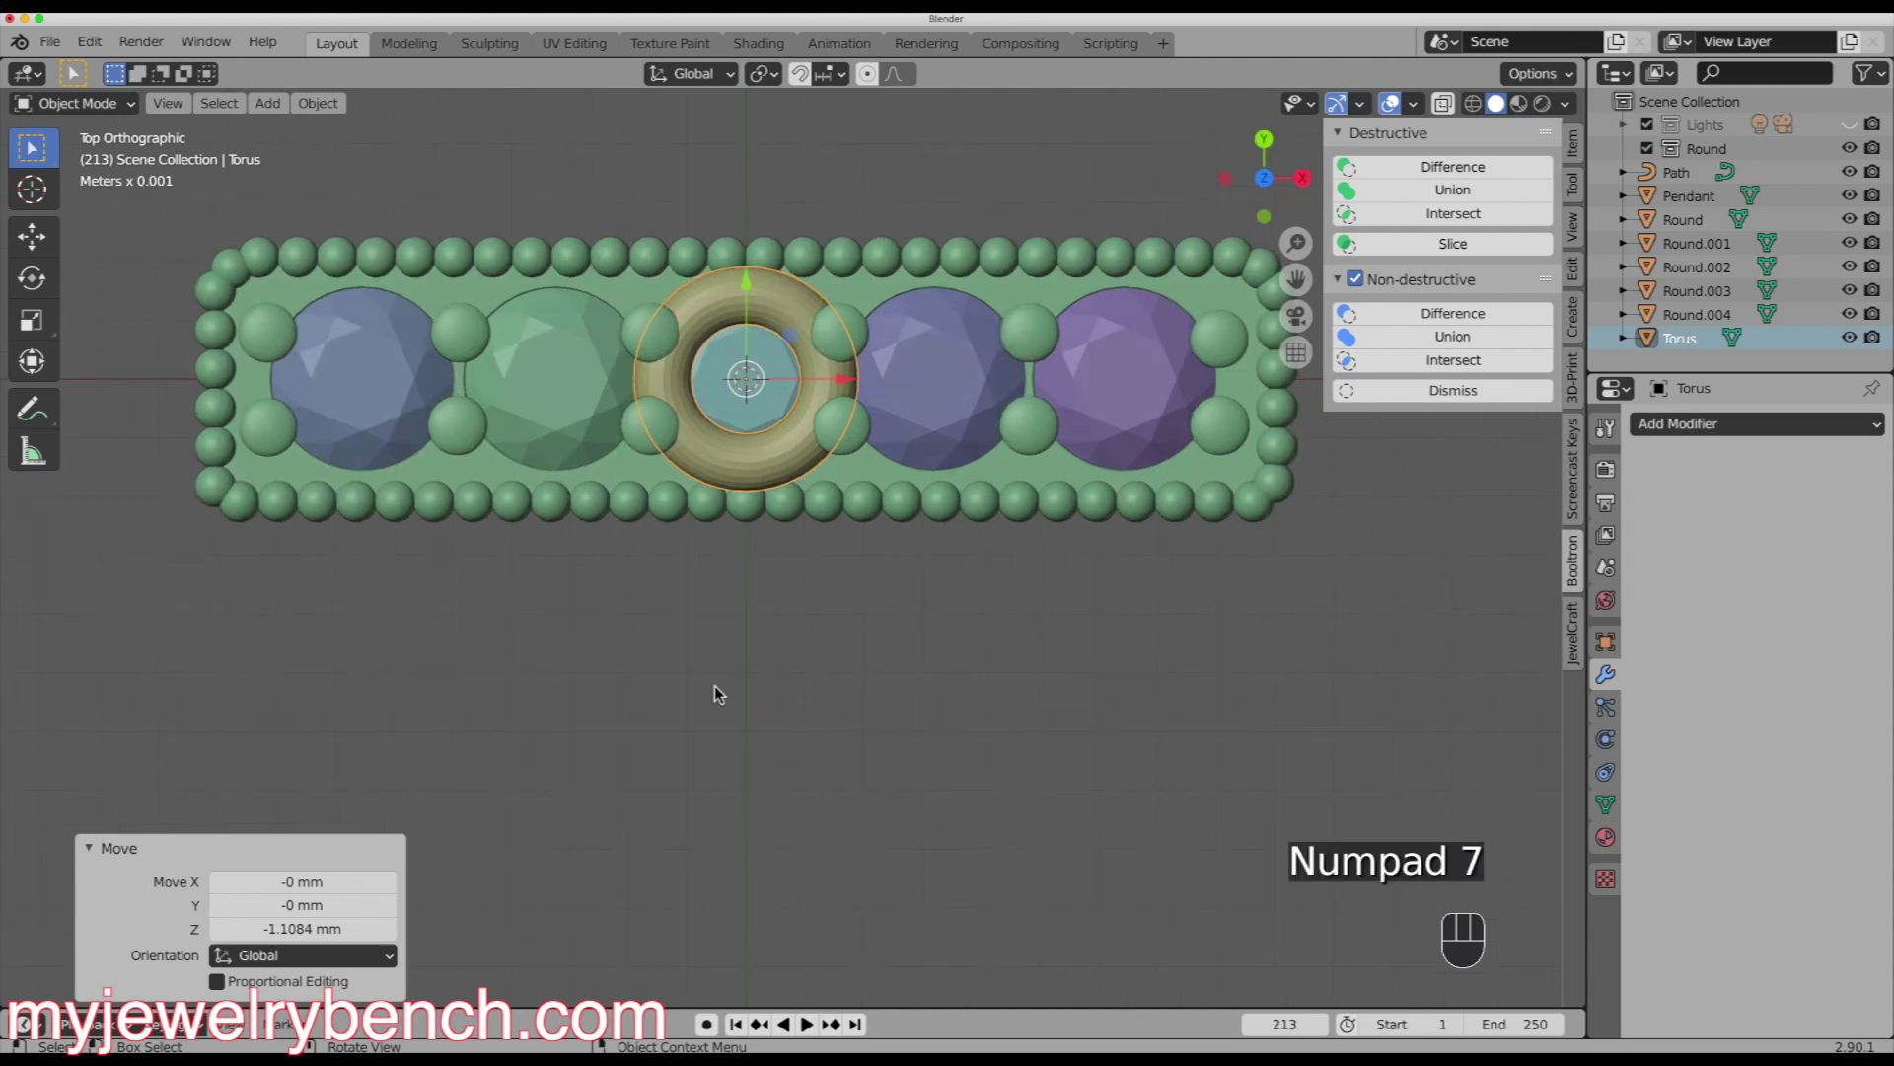
pyautogui.scroll(-2, 727, 664)
pyautogui.scroll(4, 727, 664)
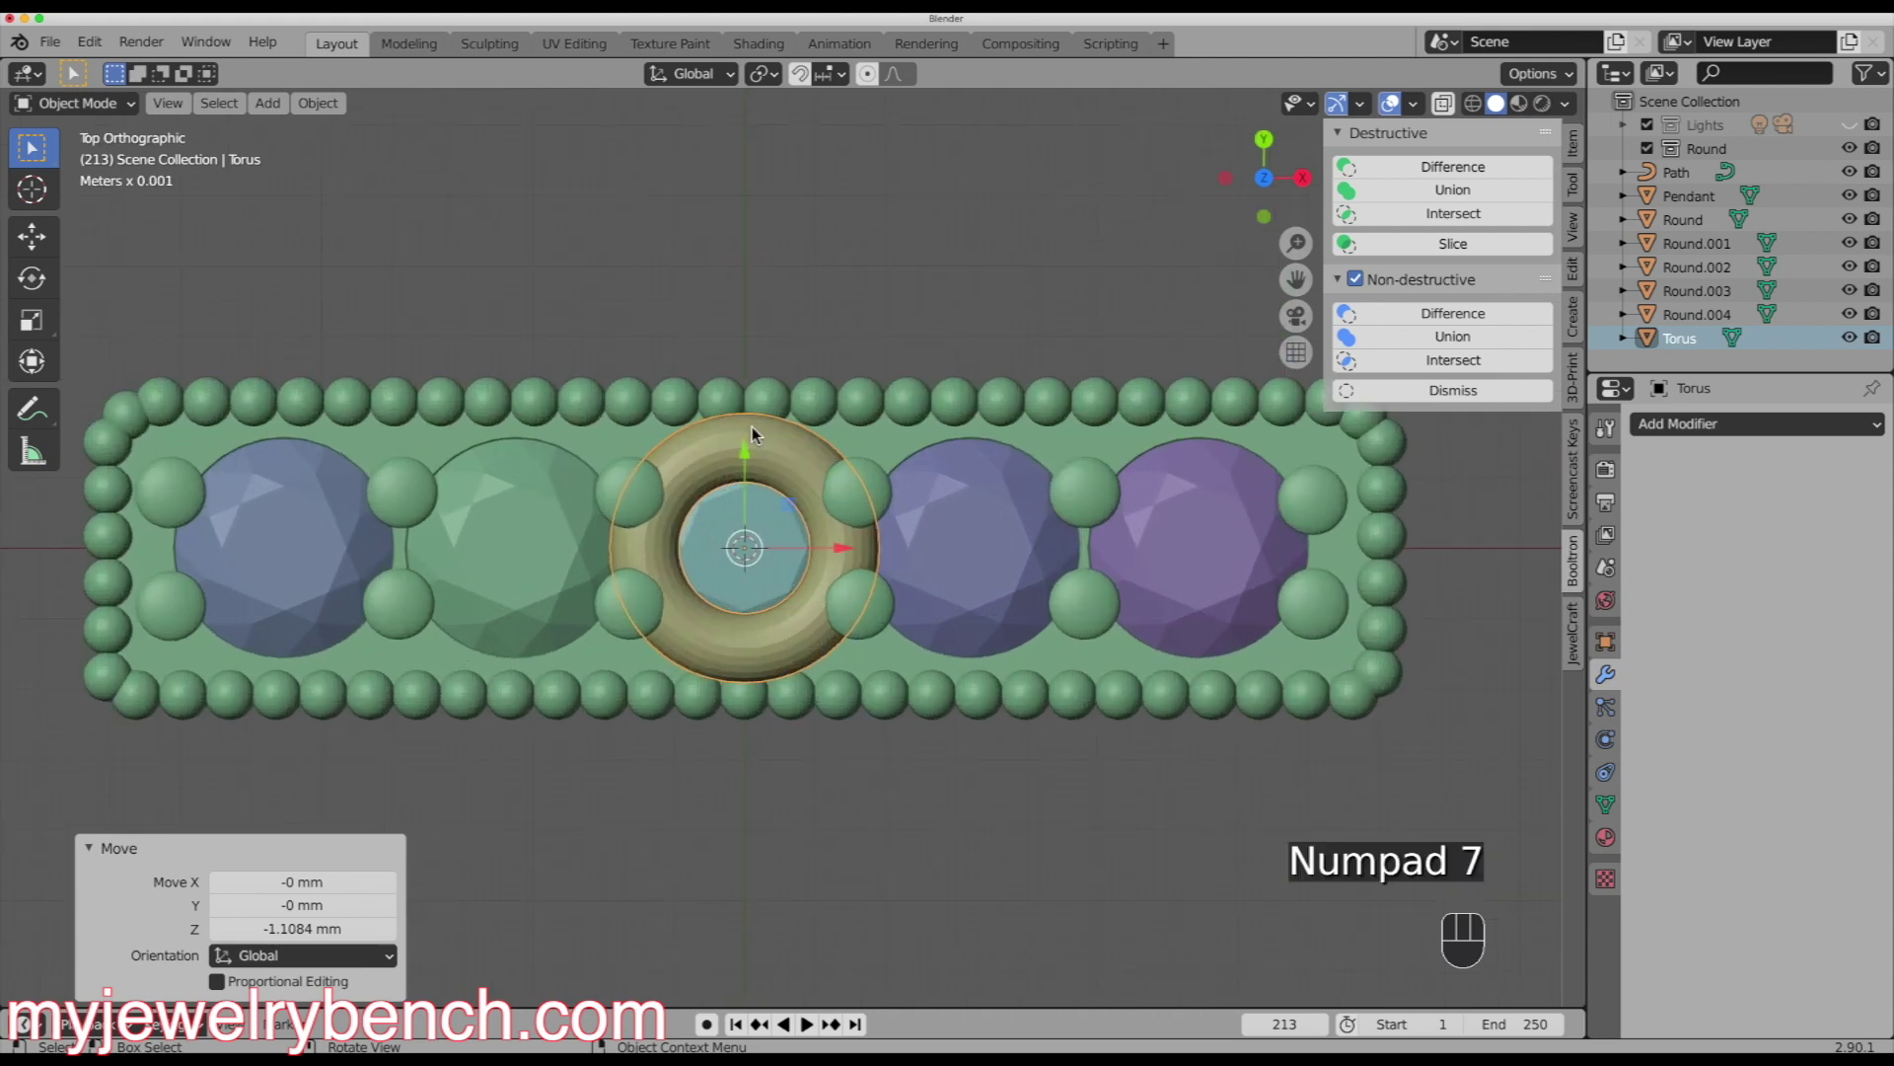
pyautogui.click(698, 453)
pyautogui.click(698, 453)
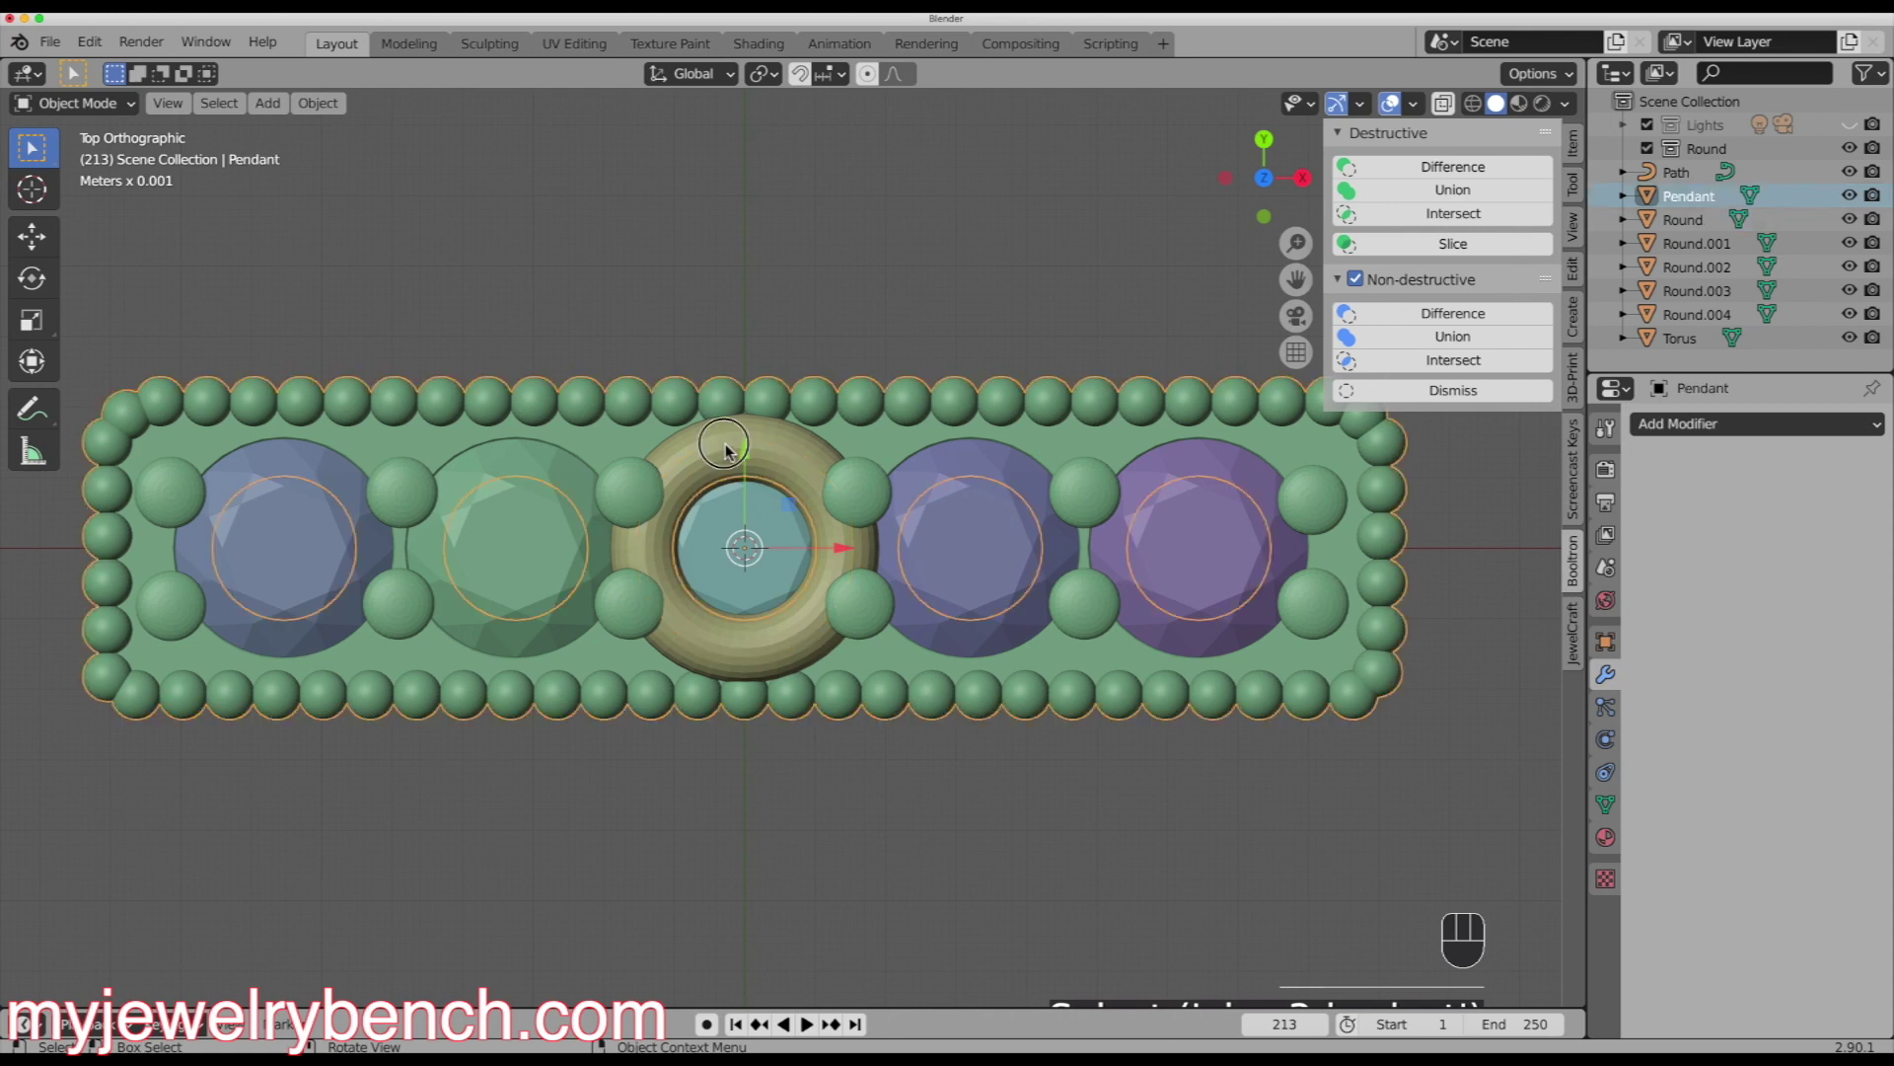
pyautogui.click(699, 452)
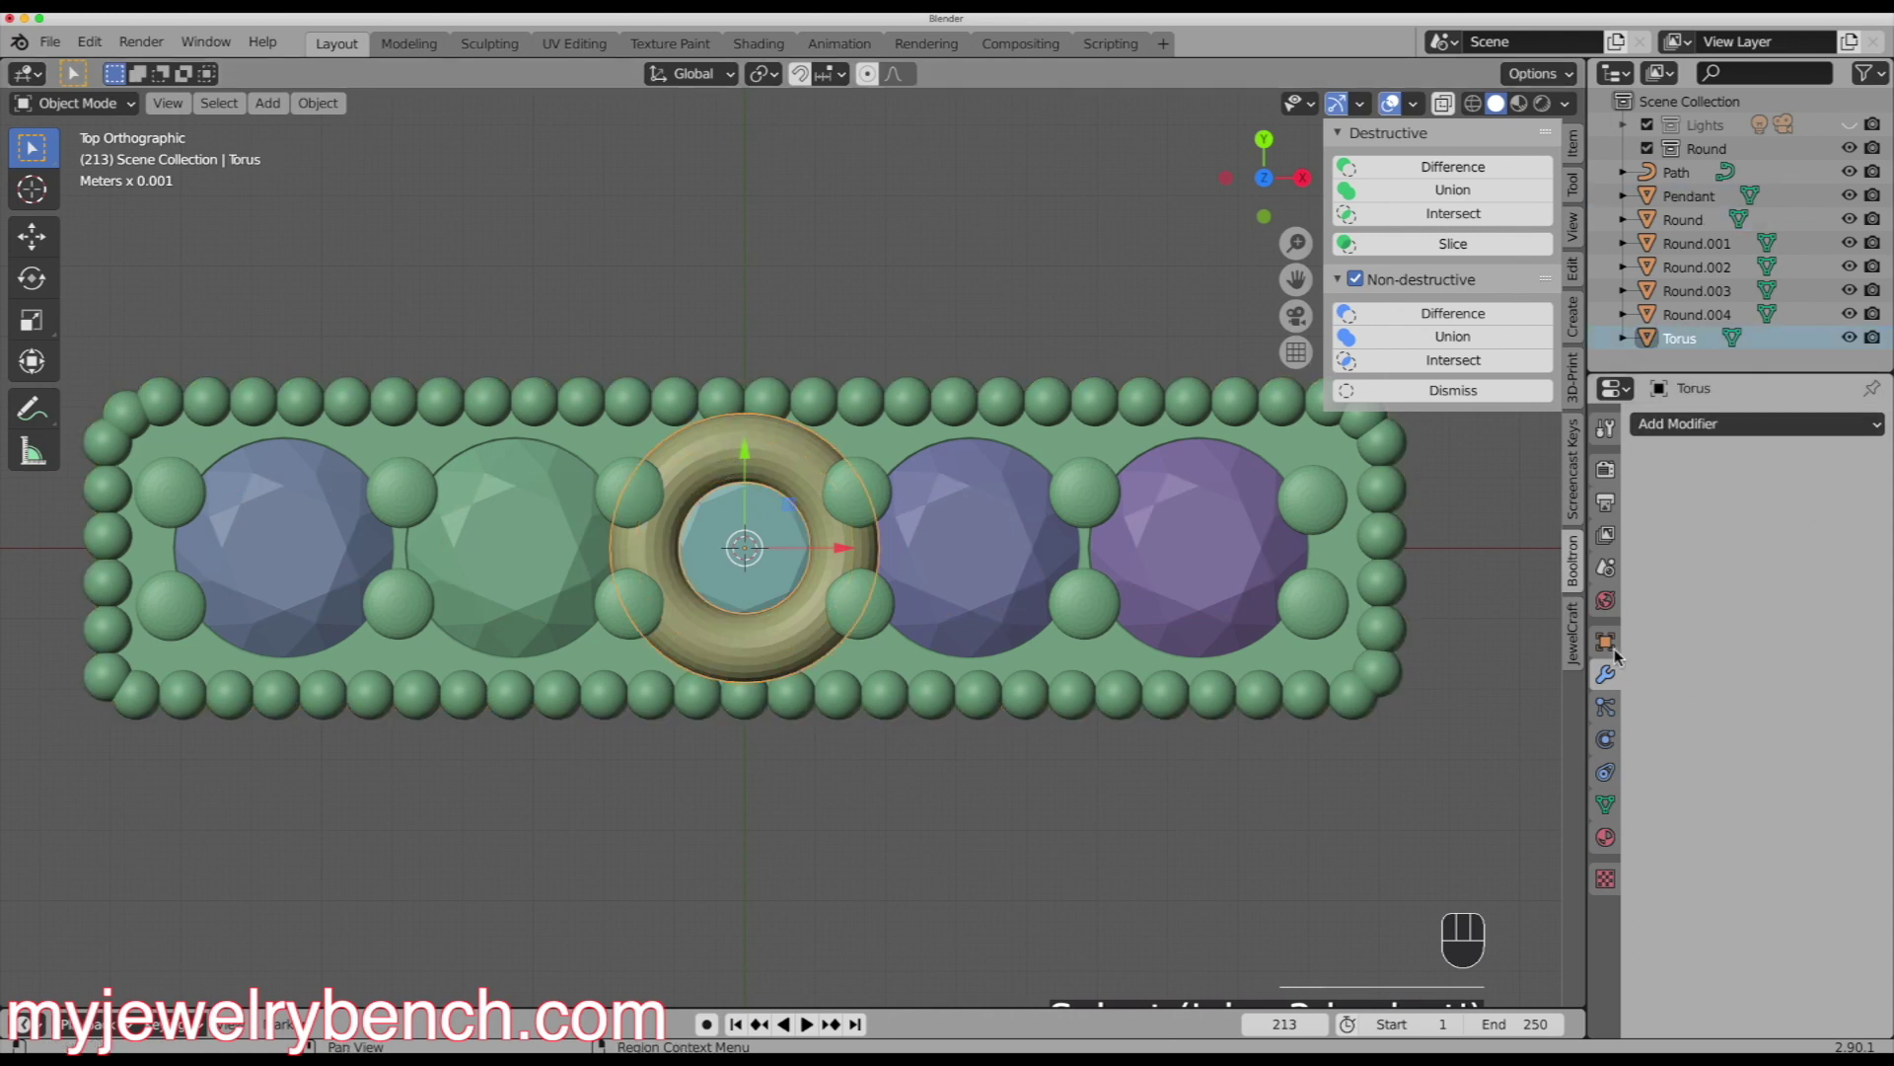
pyautogui.click(1693, 424)
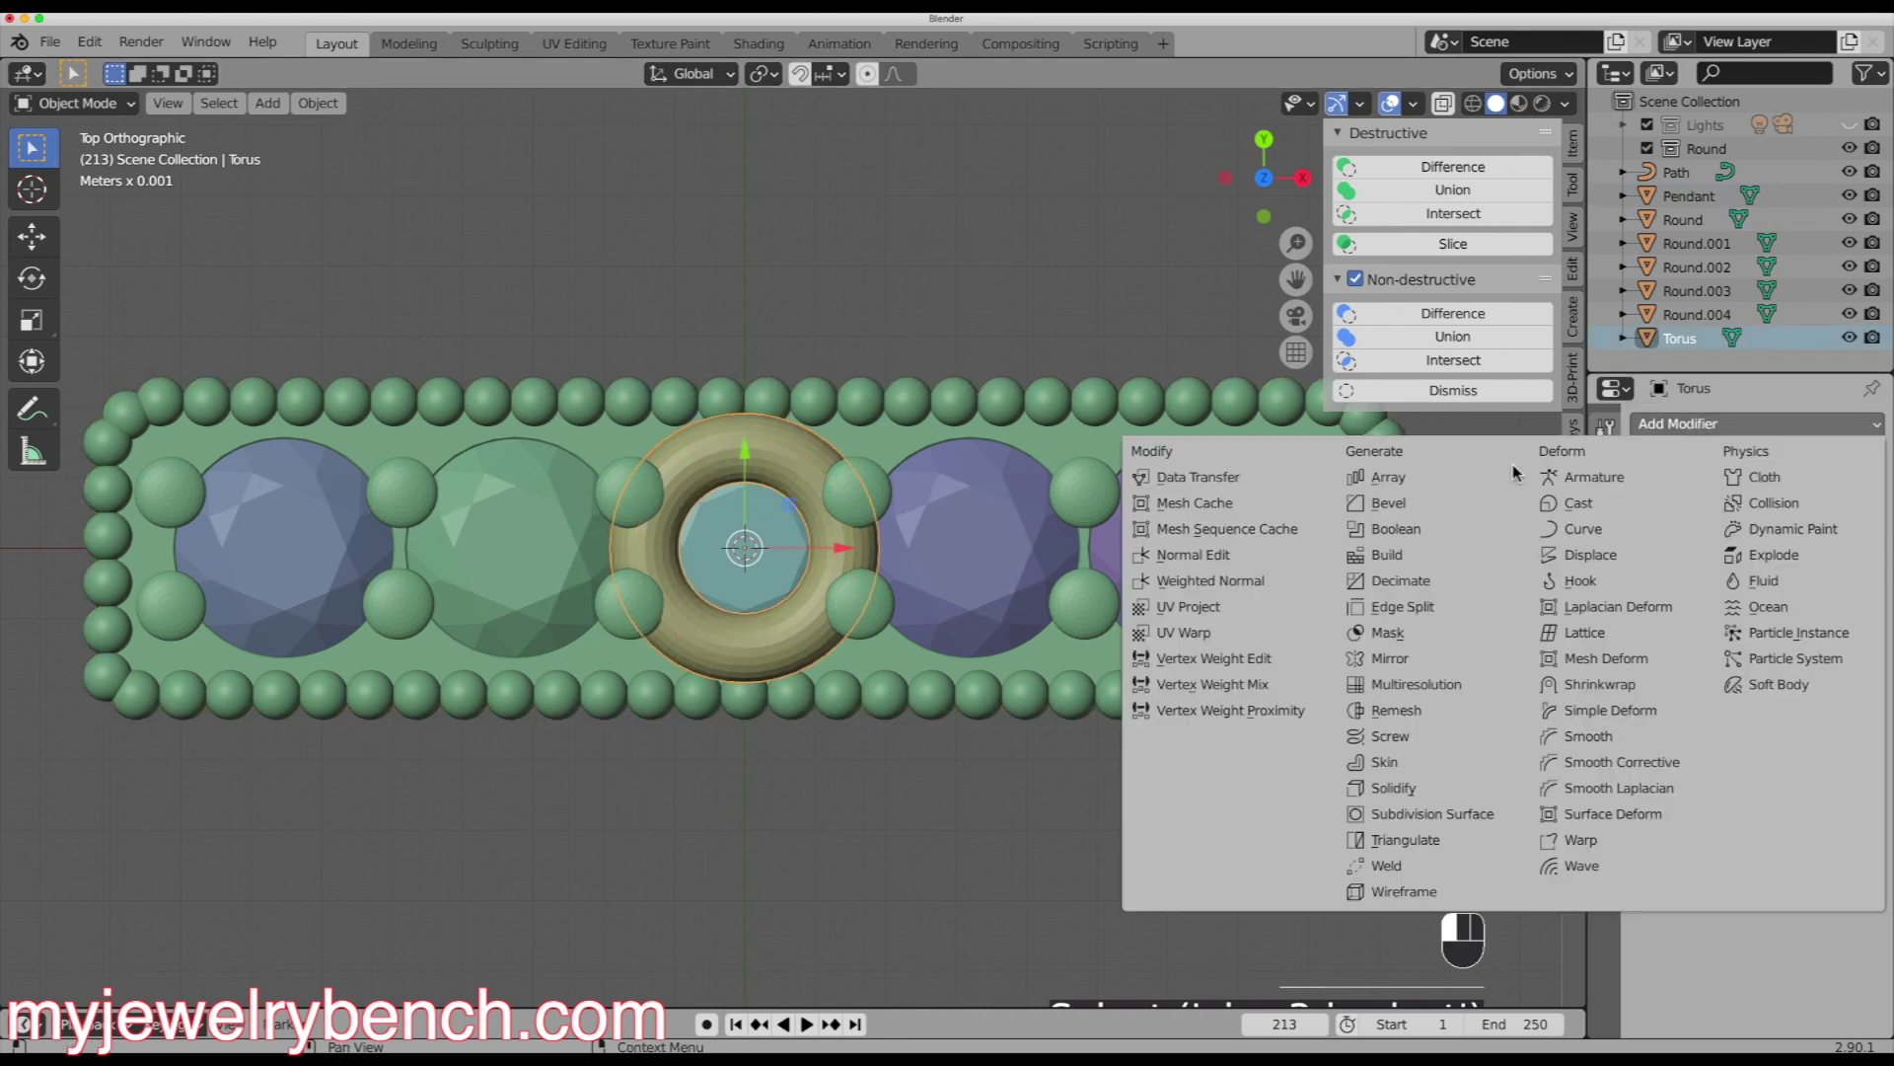
pyautogui.click(1389, 659)
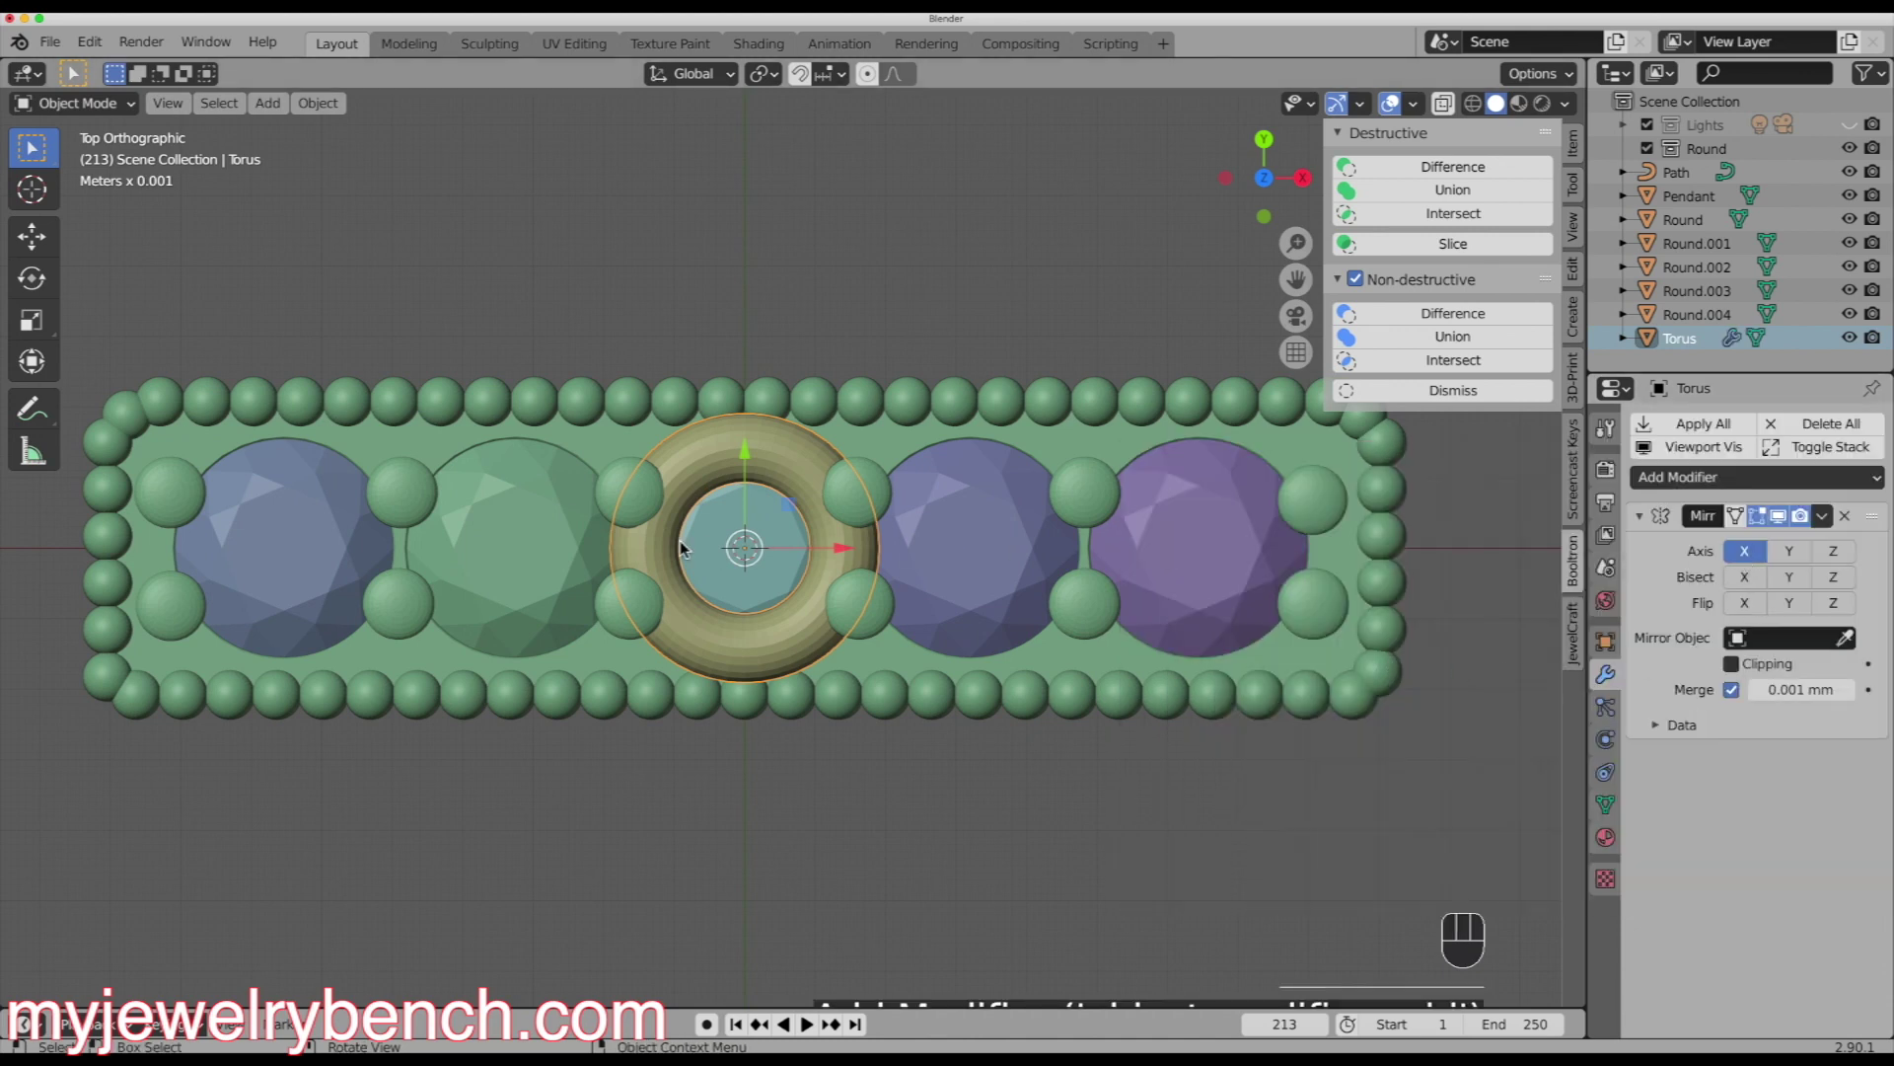
# - Move the torus geometry in Edit Mode along +X to the pendant's end, and about 2.03 mm along +Y to its back corner
pyautogui.scroll(-3, 681, 548)
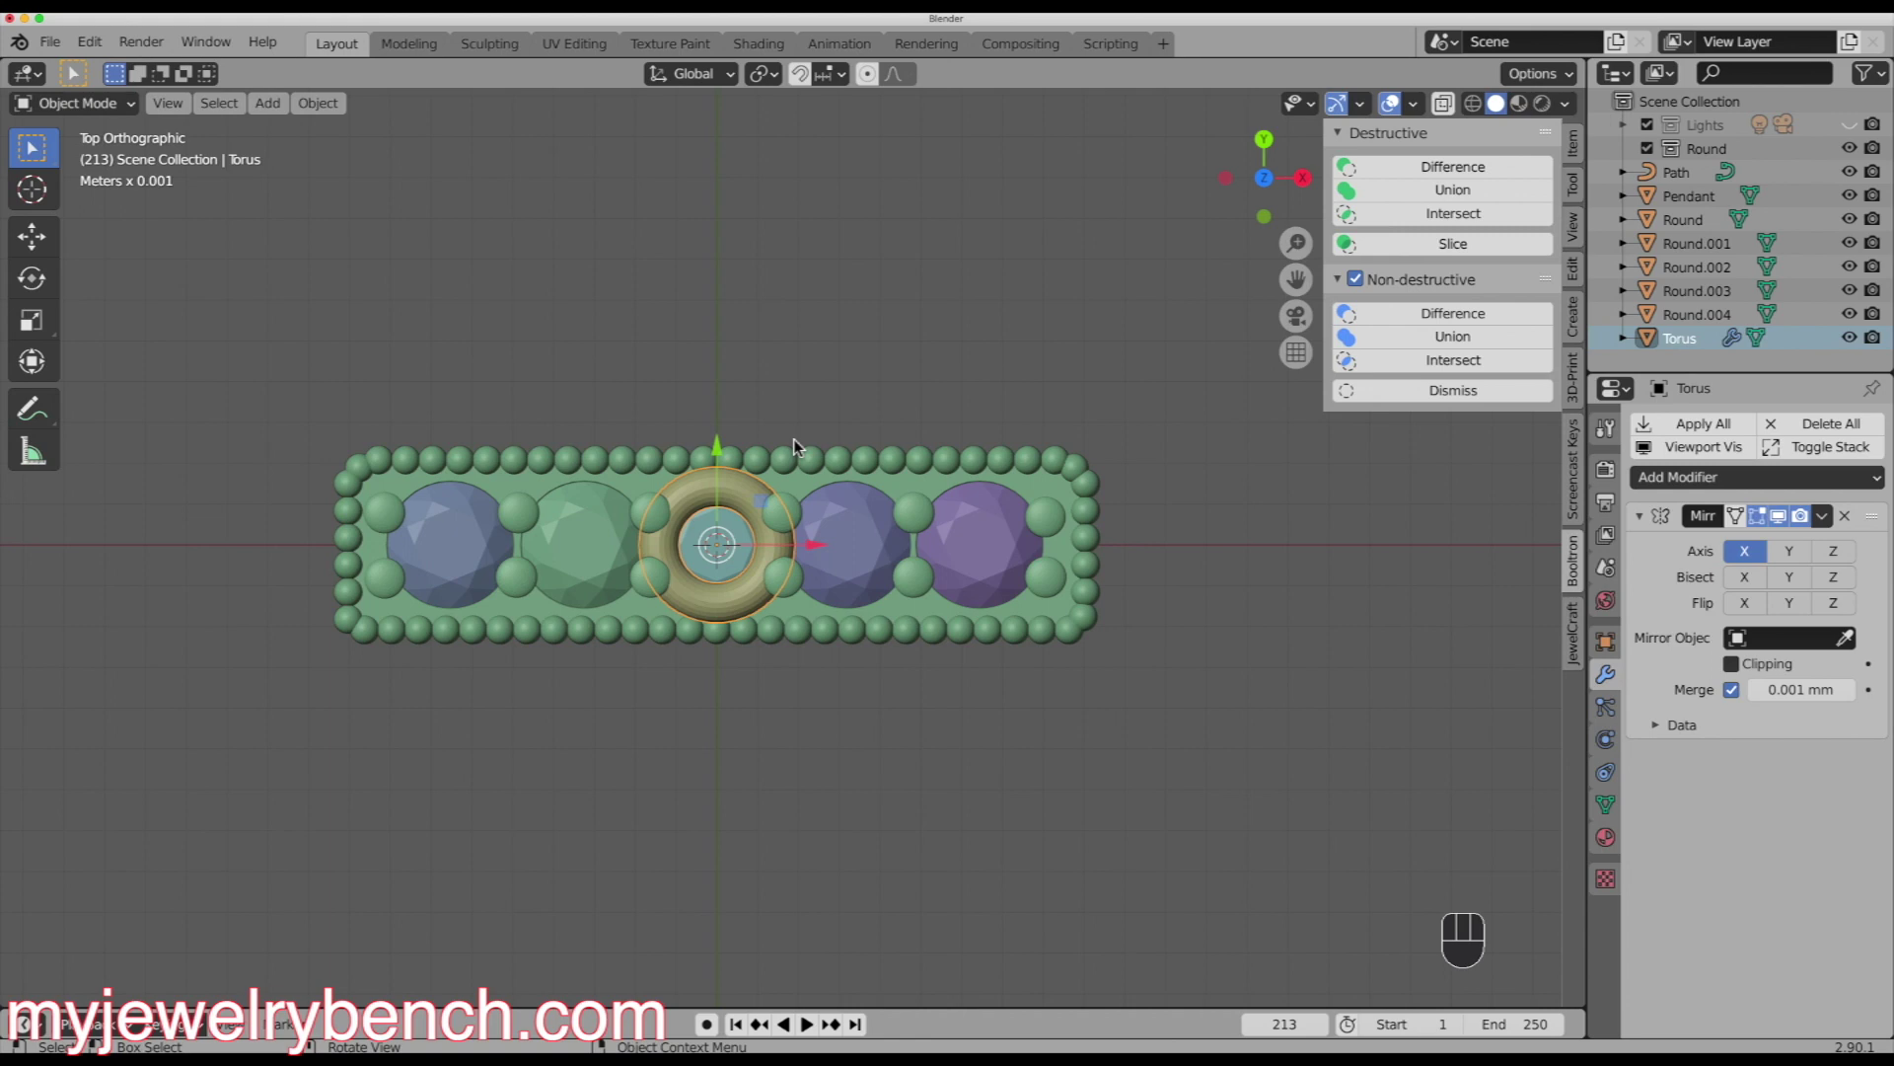
pyautogui.press('Tab')
pyautogui.moveTo(814, 545); pyautogui.dragTo(1209, 545)
pyautogui.moveTo(1108, 454); pyautogui.dragTo(1129, 364)
pyautogui.click(1131, 369)
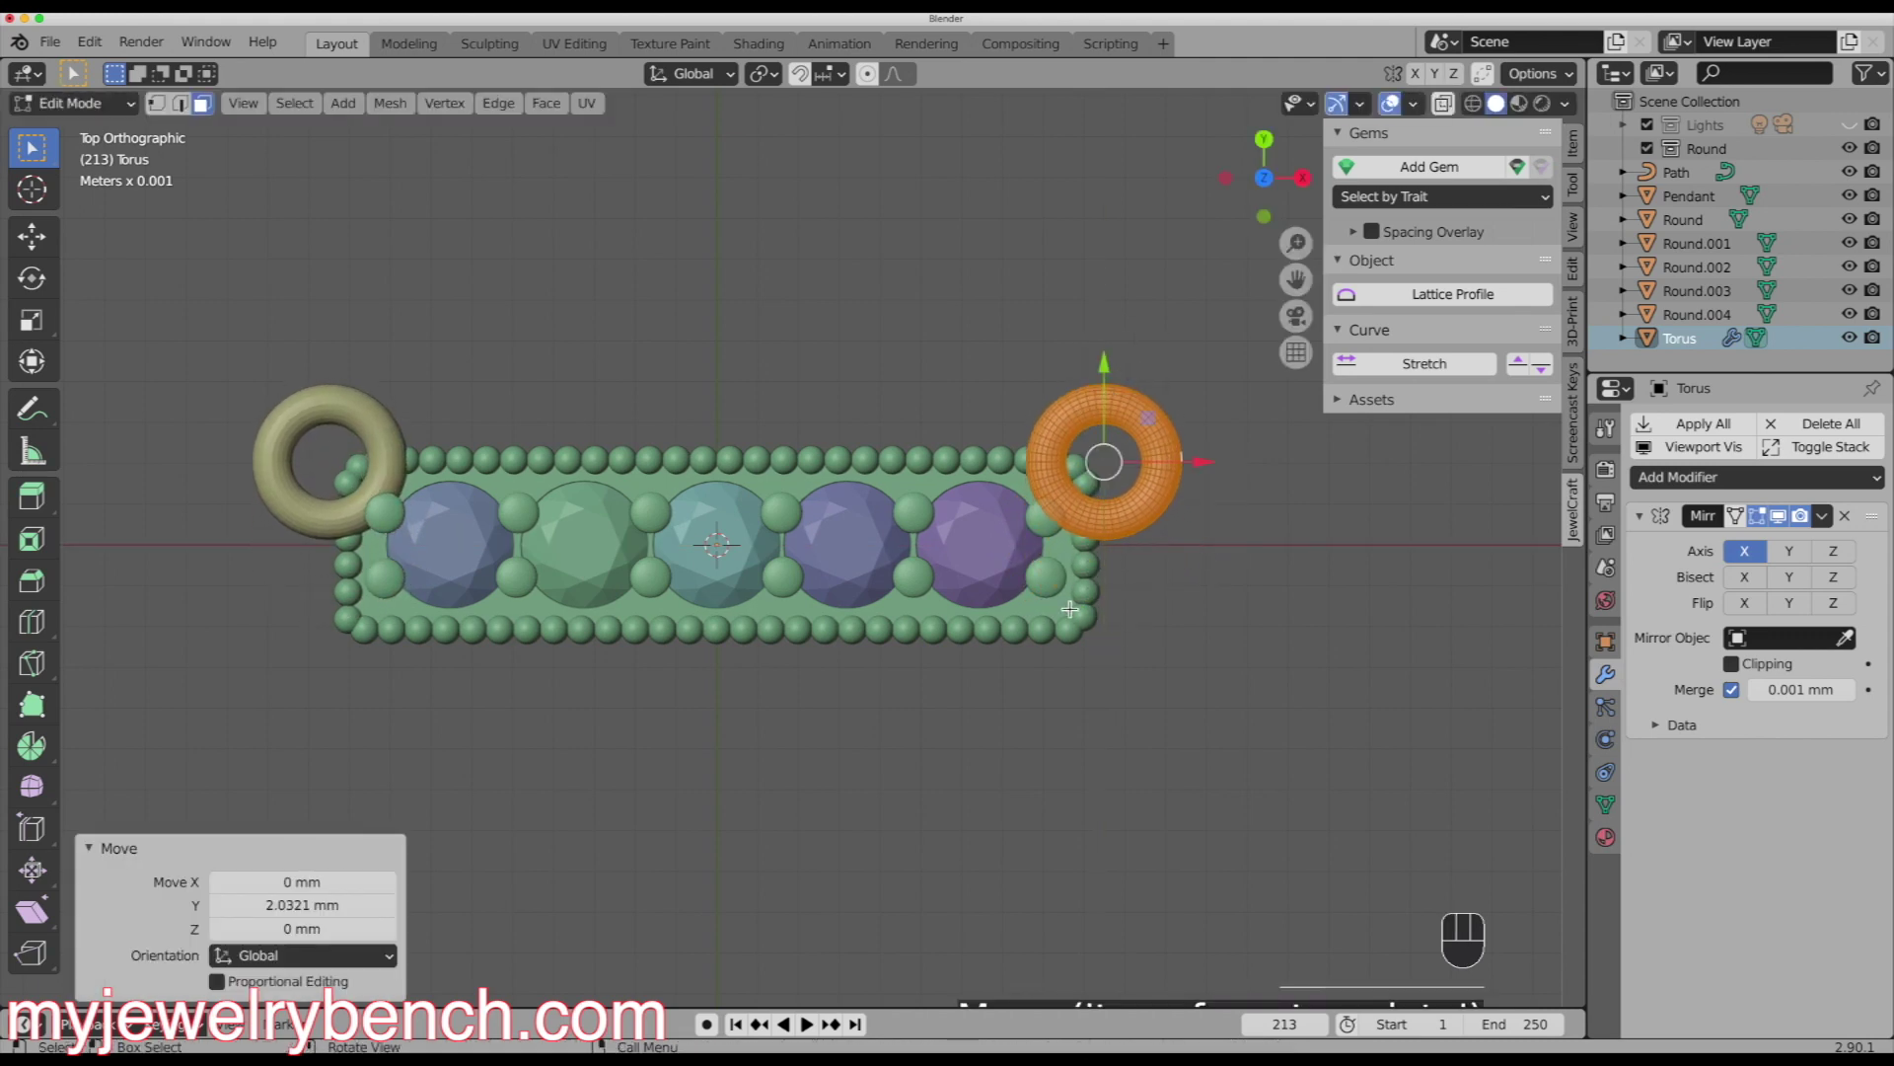
# - Lower the torus geometry in the front view to overlap the pendant's body, and return to Object Mode
pyautogui.press('KP_1')
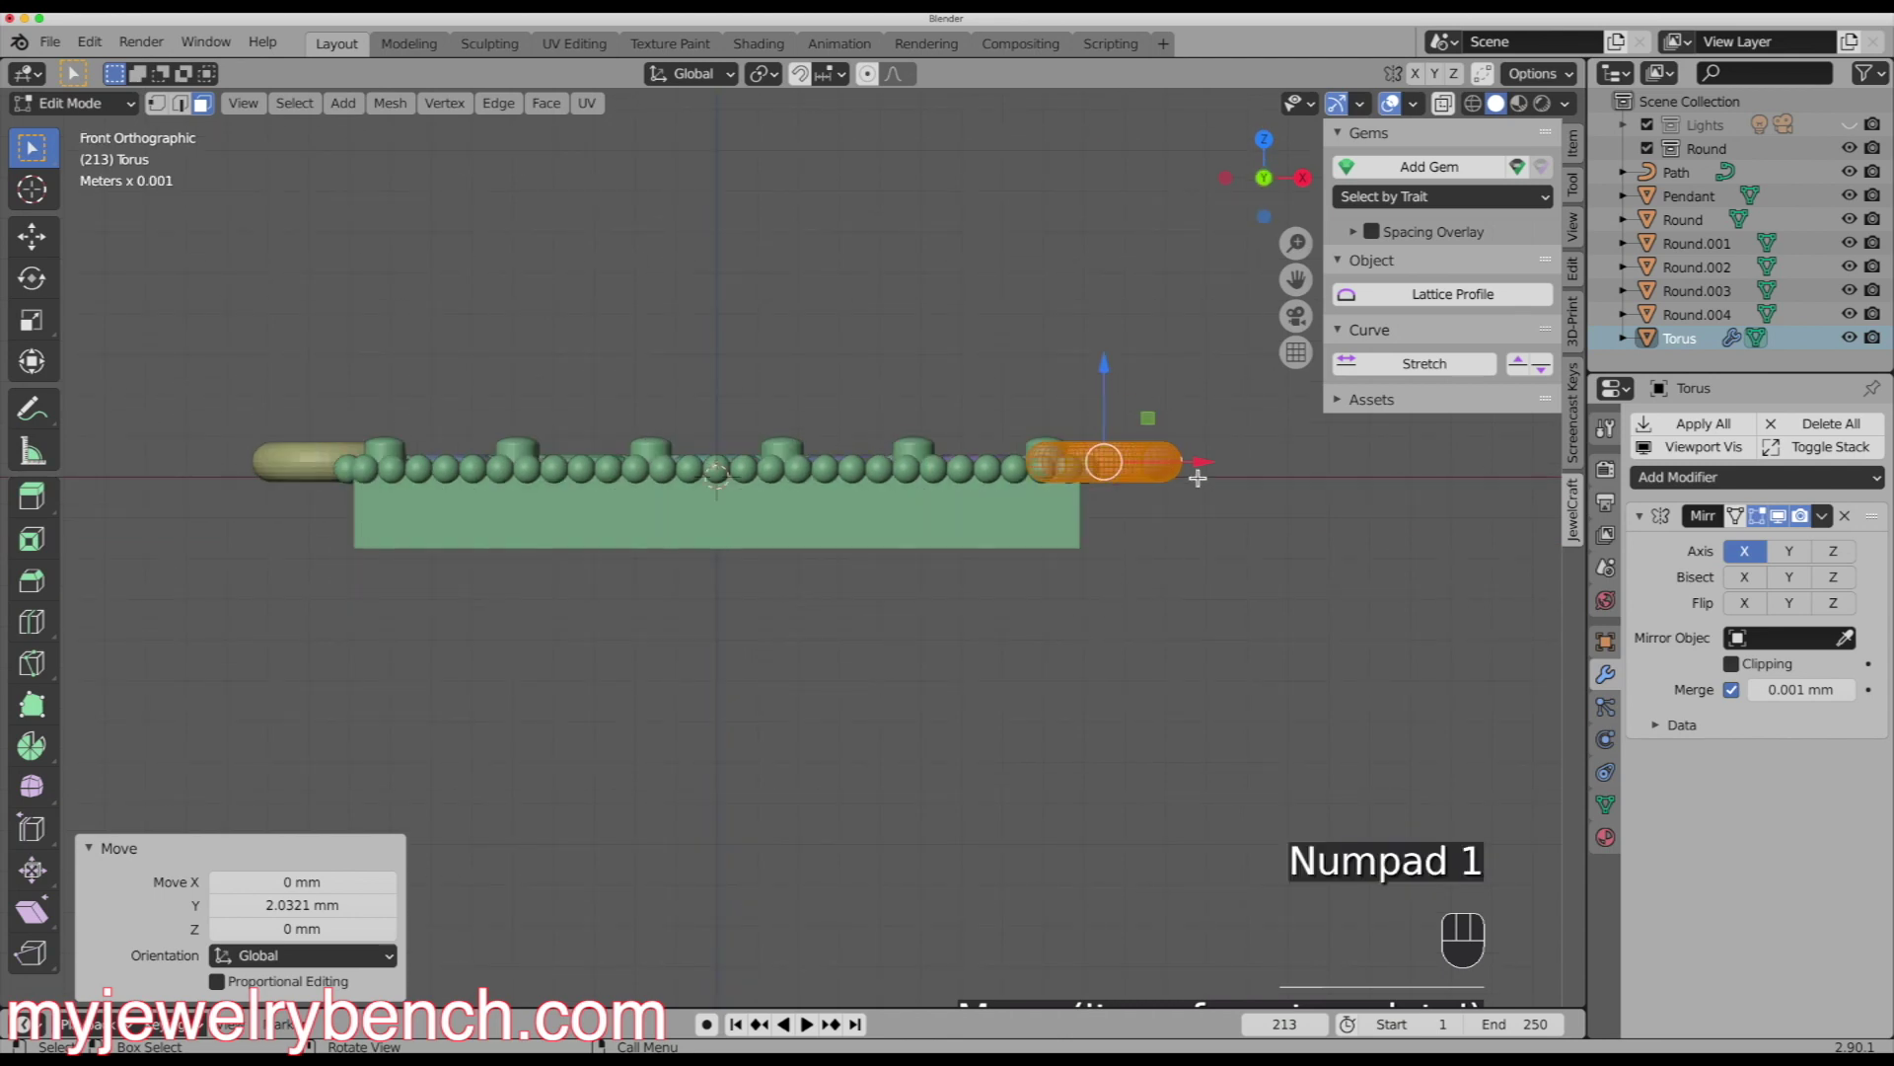
pyautogui.moveTo(1110, 365); pyautogui.dragTo(1087, 456)
pyautogui.moveTo(1088, 455); pyautogui.dragTo(1042, 815, button='middle')
pyautogui.press('Tab')
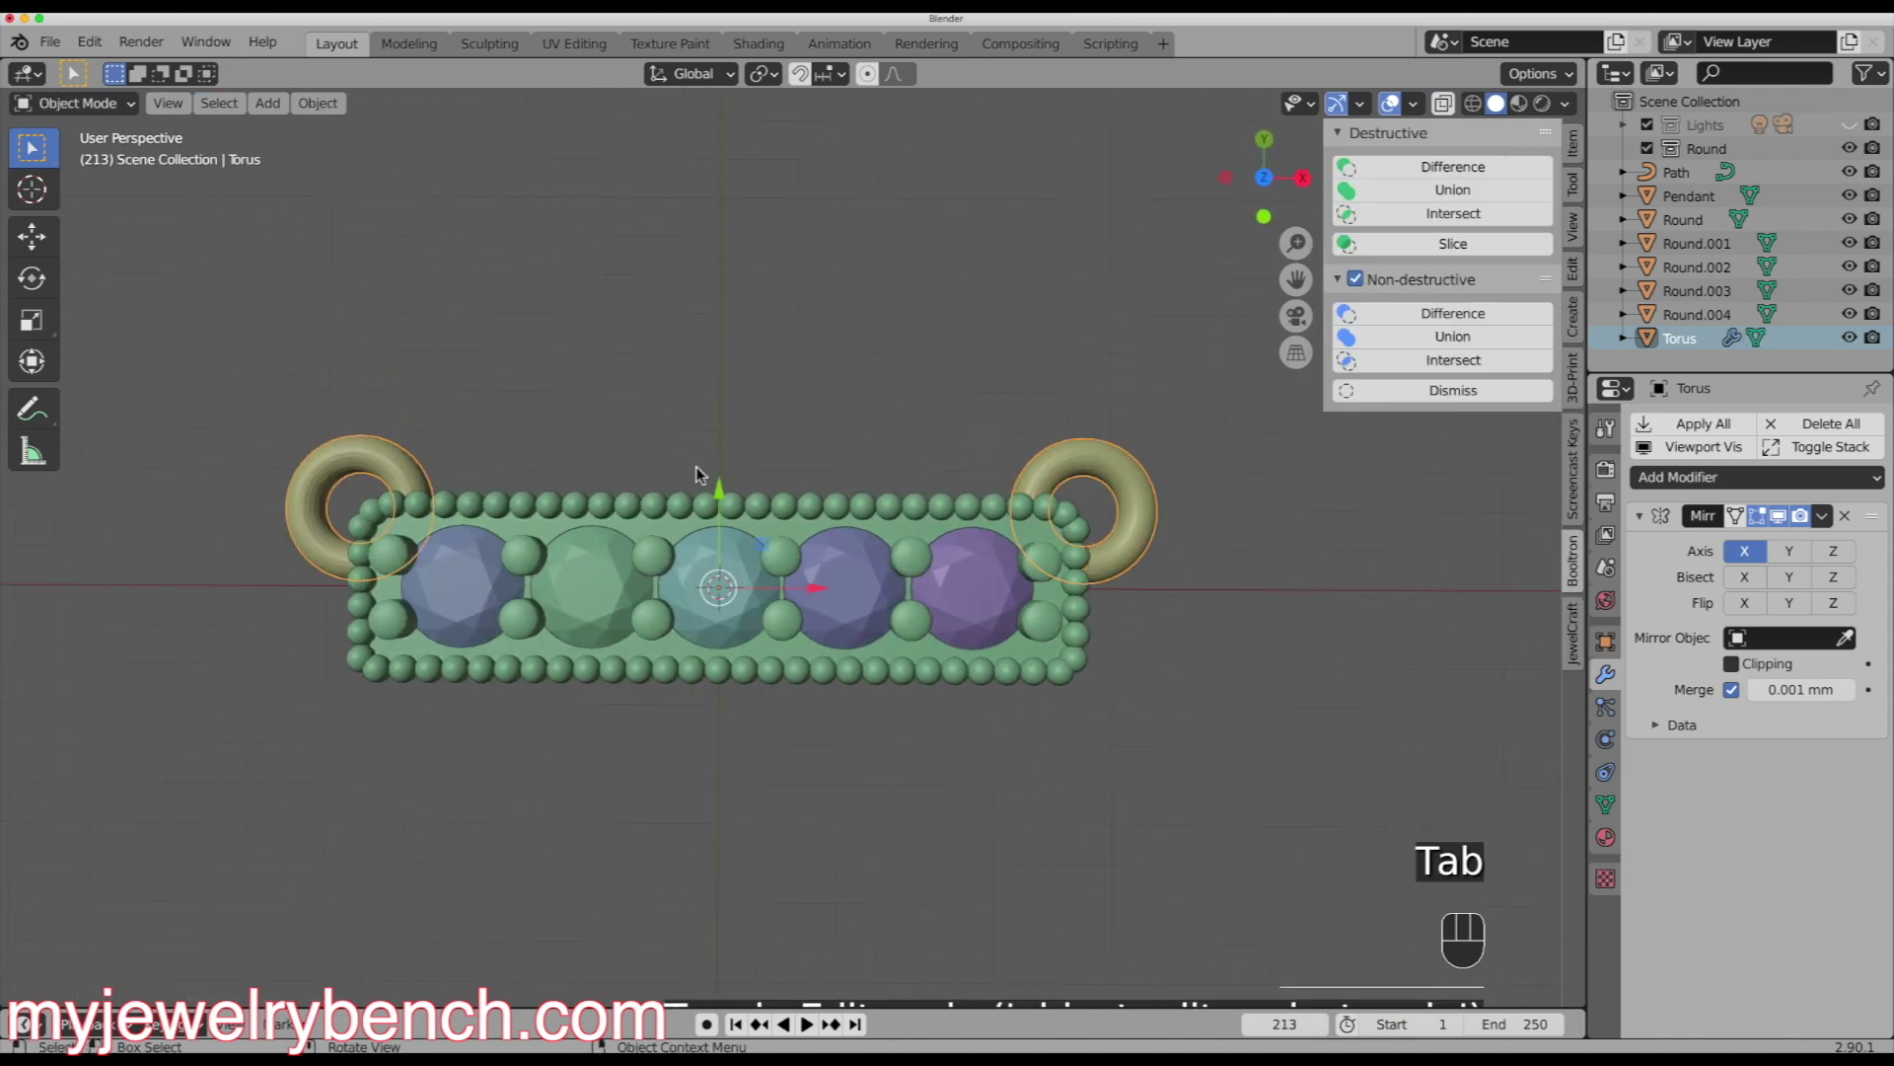
# - Apply the torus's Mirror modifier and merge both rings into the pendant with a destructive Booltron union
pyautogui.click(1821, 517)
pyautogui.click(1728, 544)
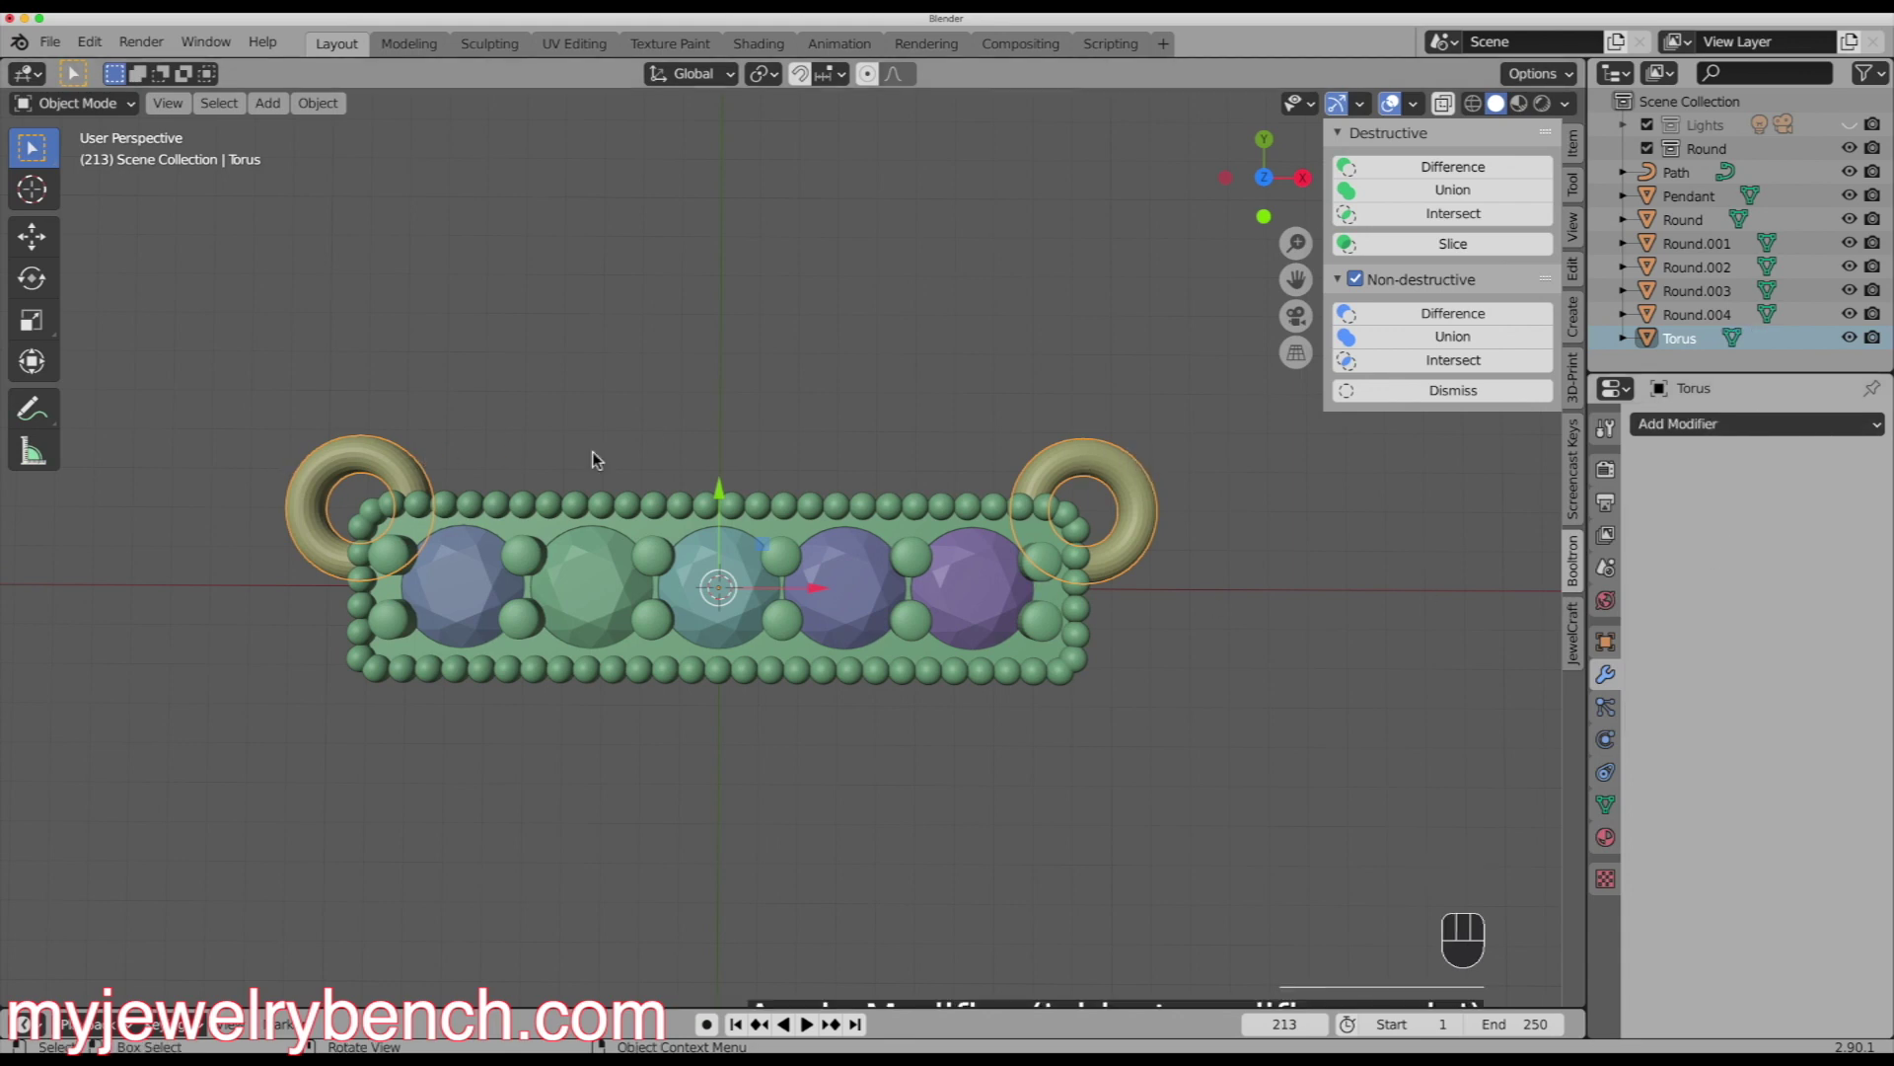
pyautogui.moveTo(347, 492); pyautogui.dragTo(255, 393, button='middle')
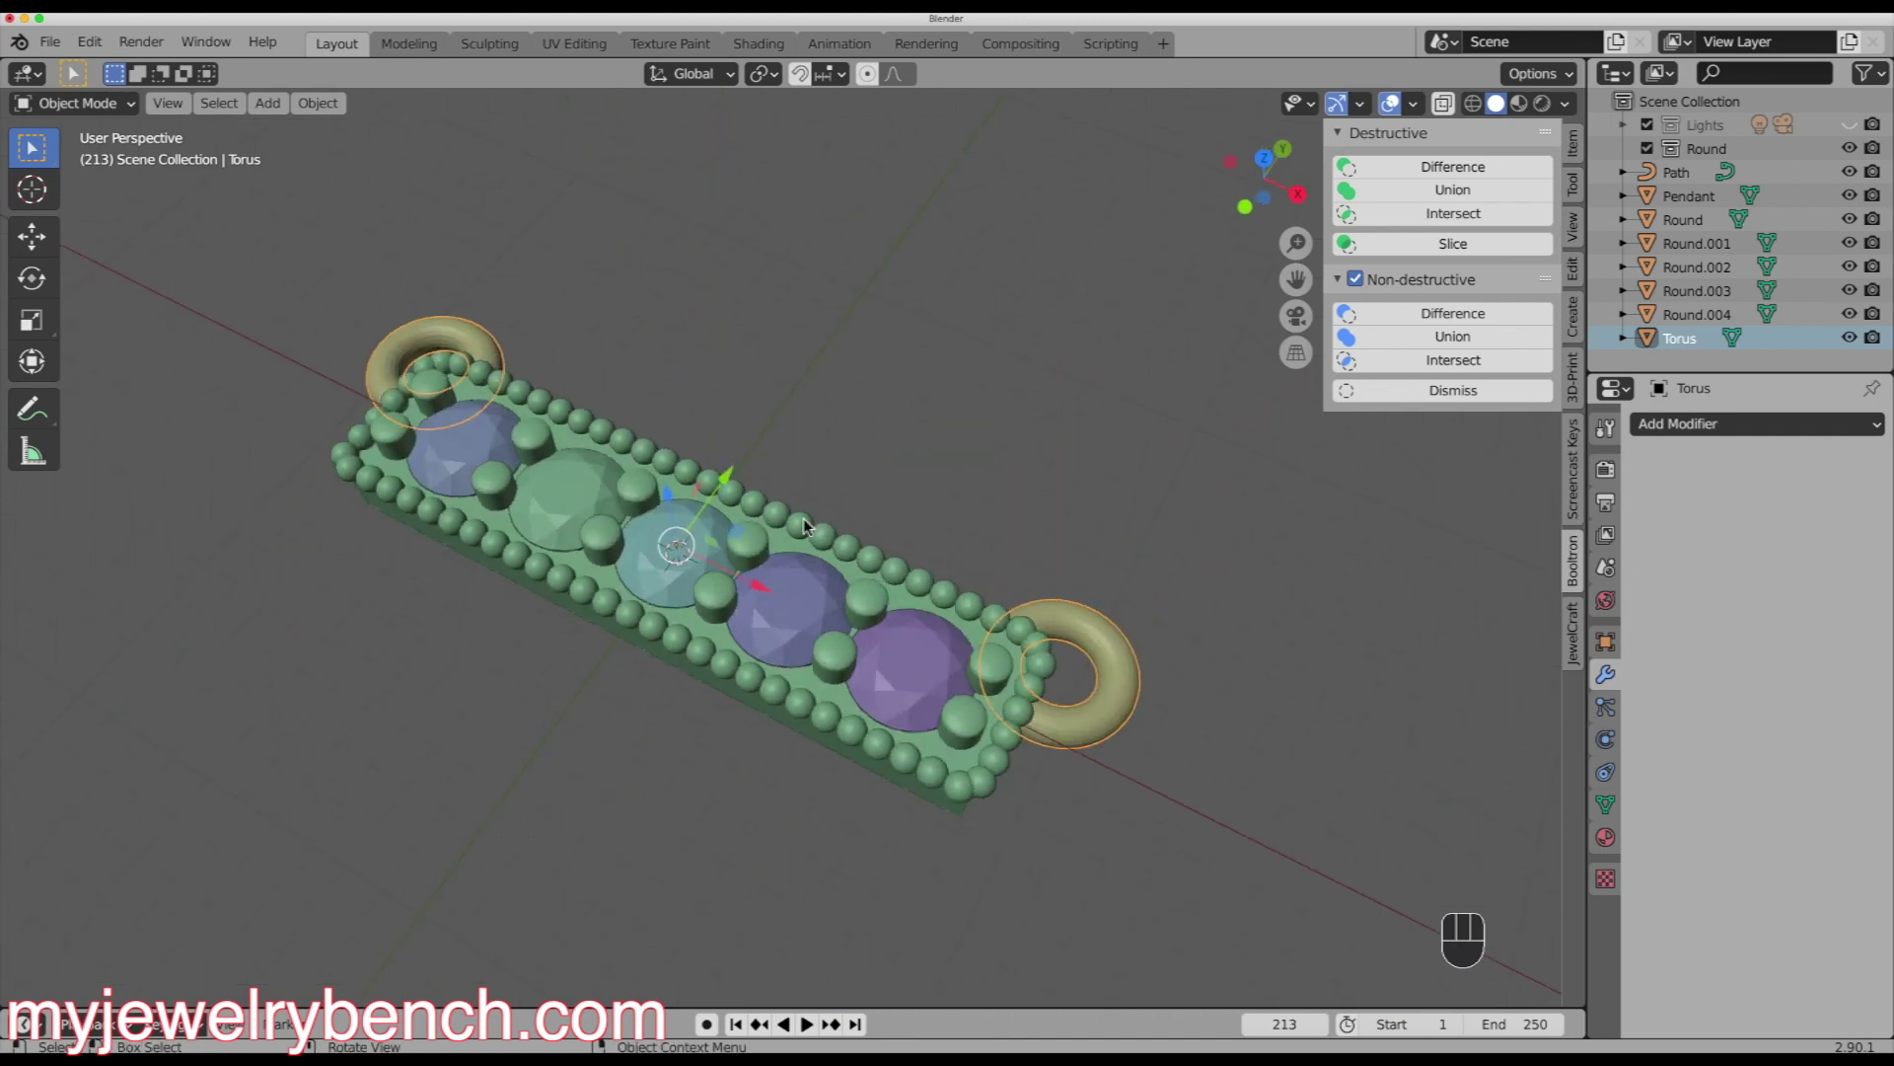
pyautogui.keyDown('shift'); pyautogui.click(691, 649); pyautogui.keyUp('shift')
pyautogui.click(1452, 190)
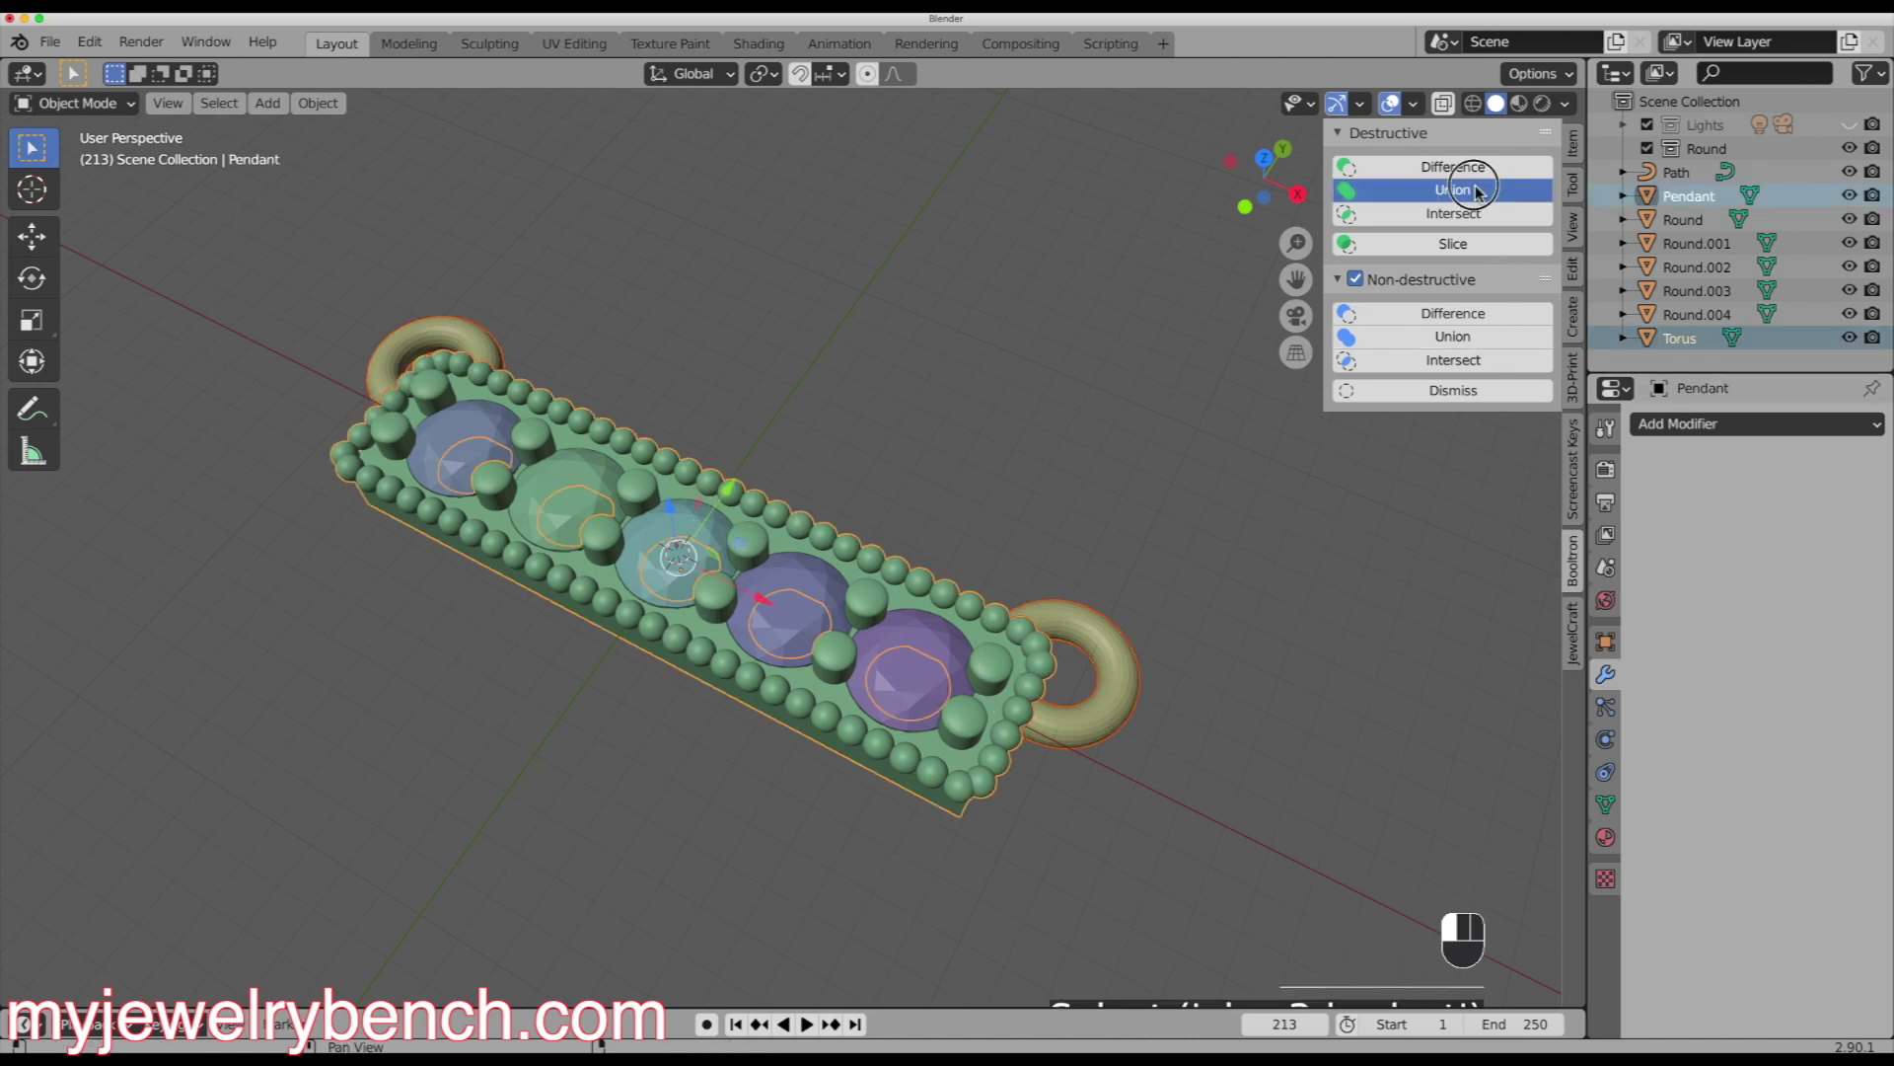
pyautogui.moveTo(829, 466); pyautogui.dragTo(784, 607, button='middle')
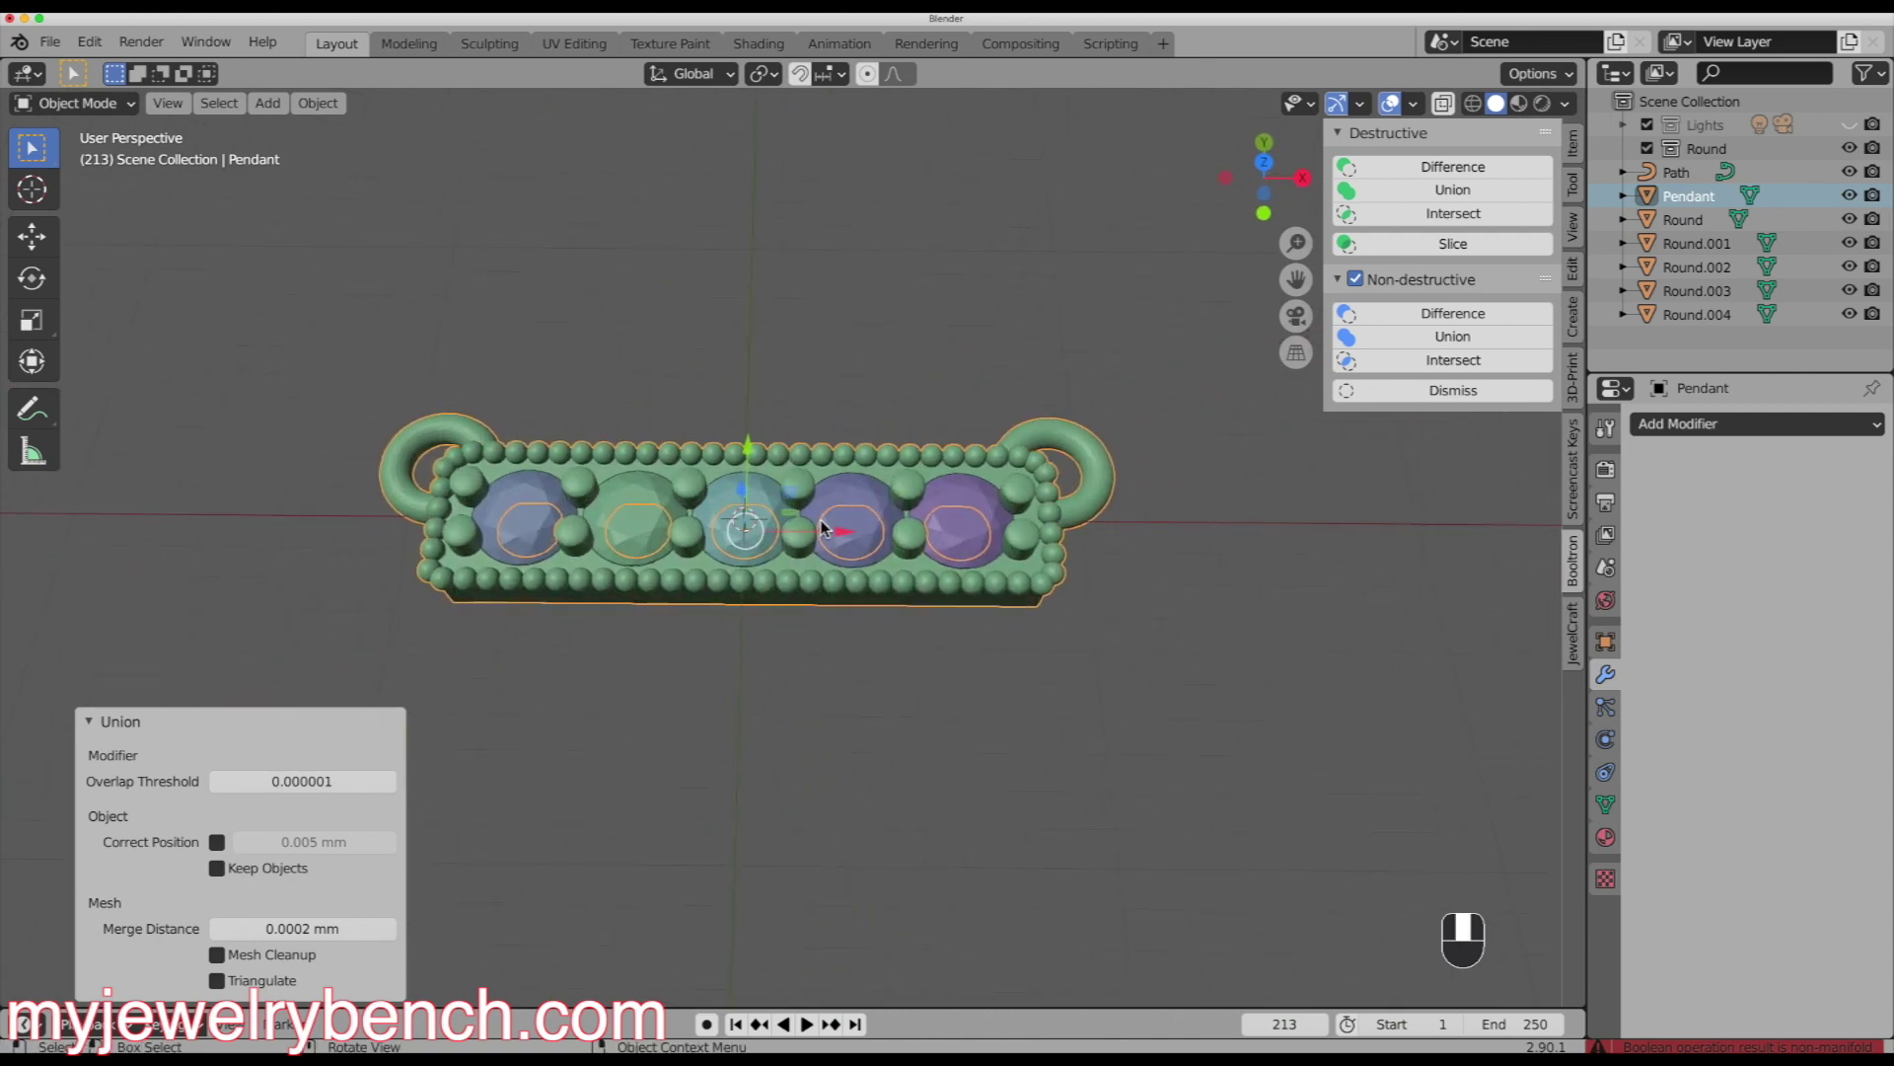
pyautogui.click(789, 623)
pyautogui.moveTo(937, 675); pyautogui.dragTo(984, 642, button='middle')
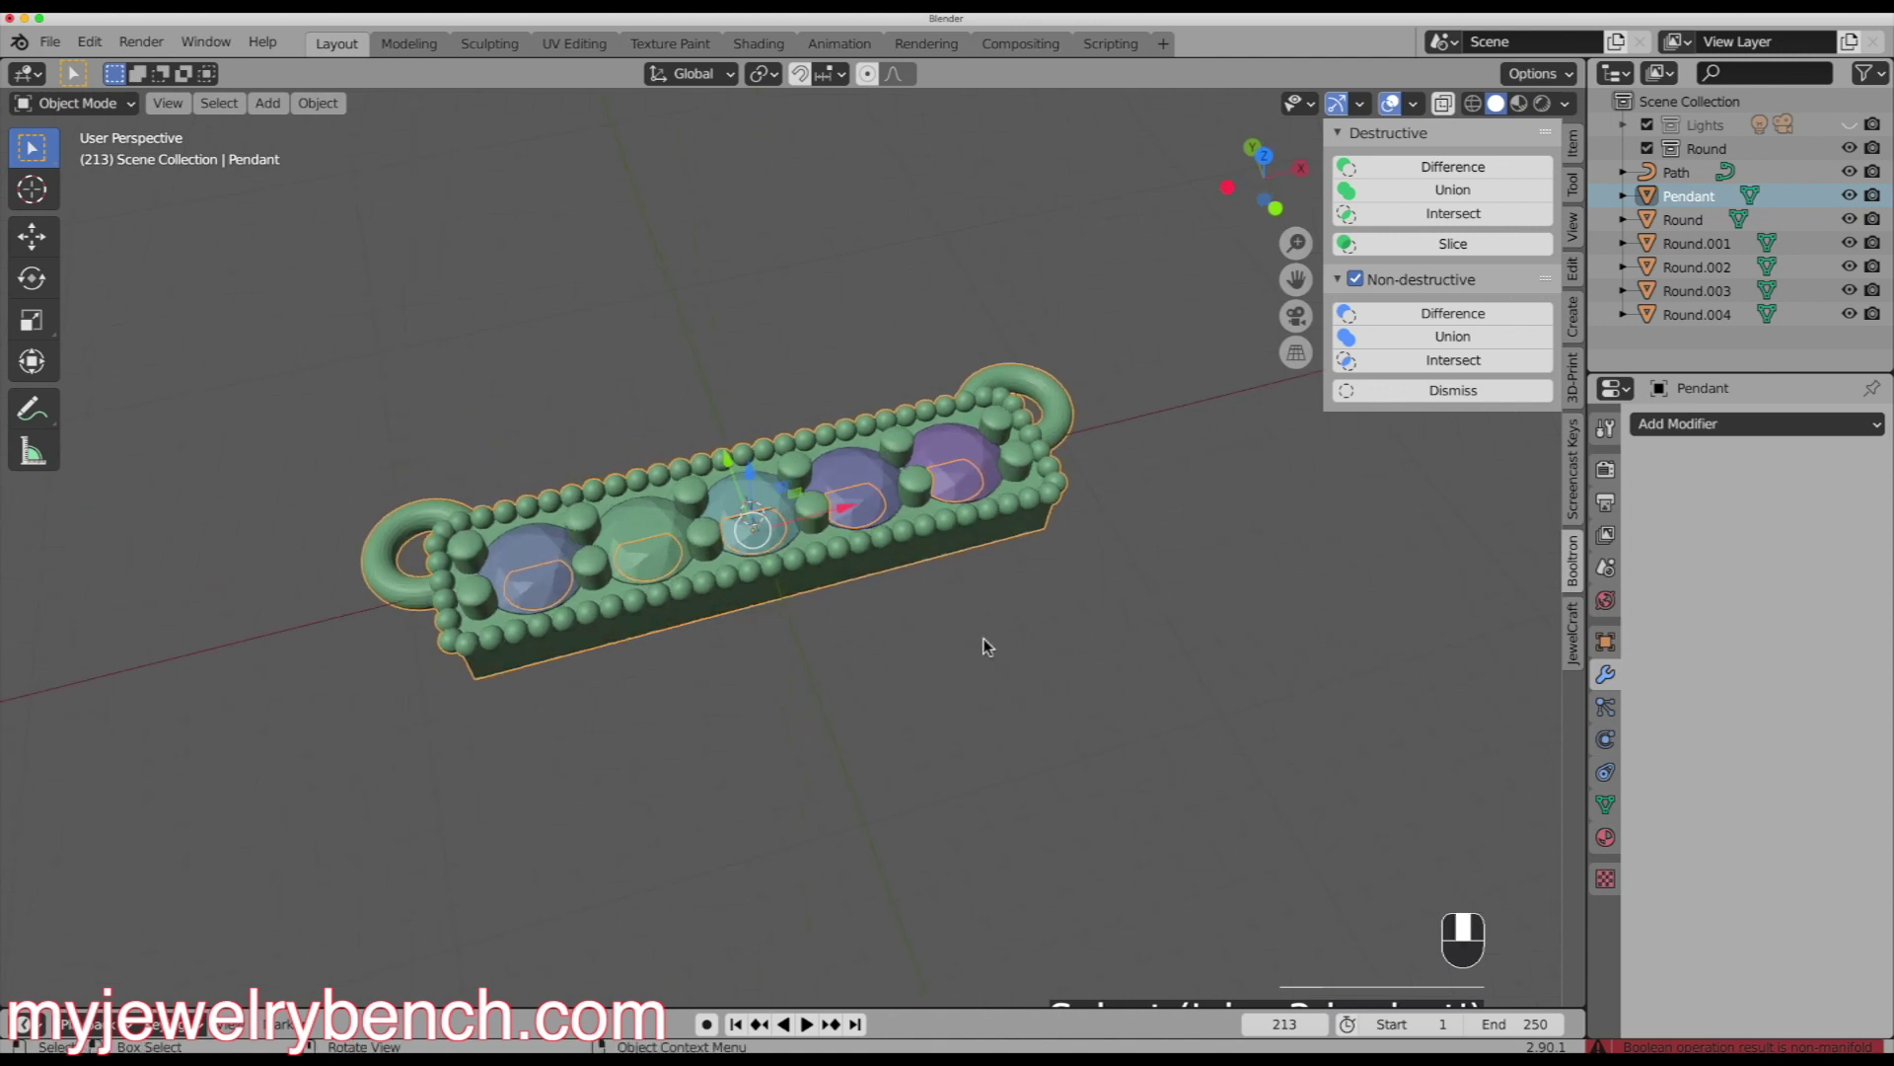
# - Give the pendant a new material based on the Gold metal preset of PBR Materials
pyautogui.click(1605, 838)
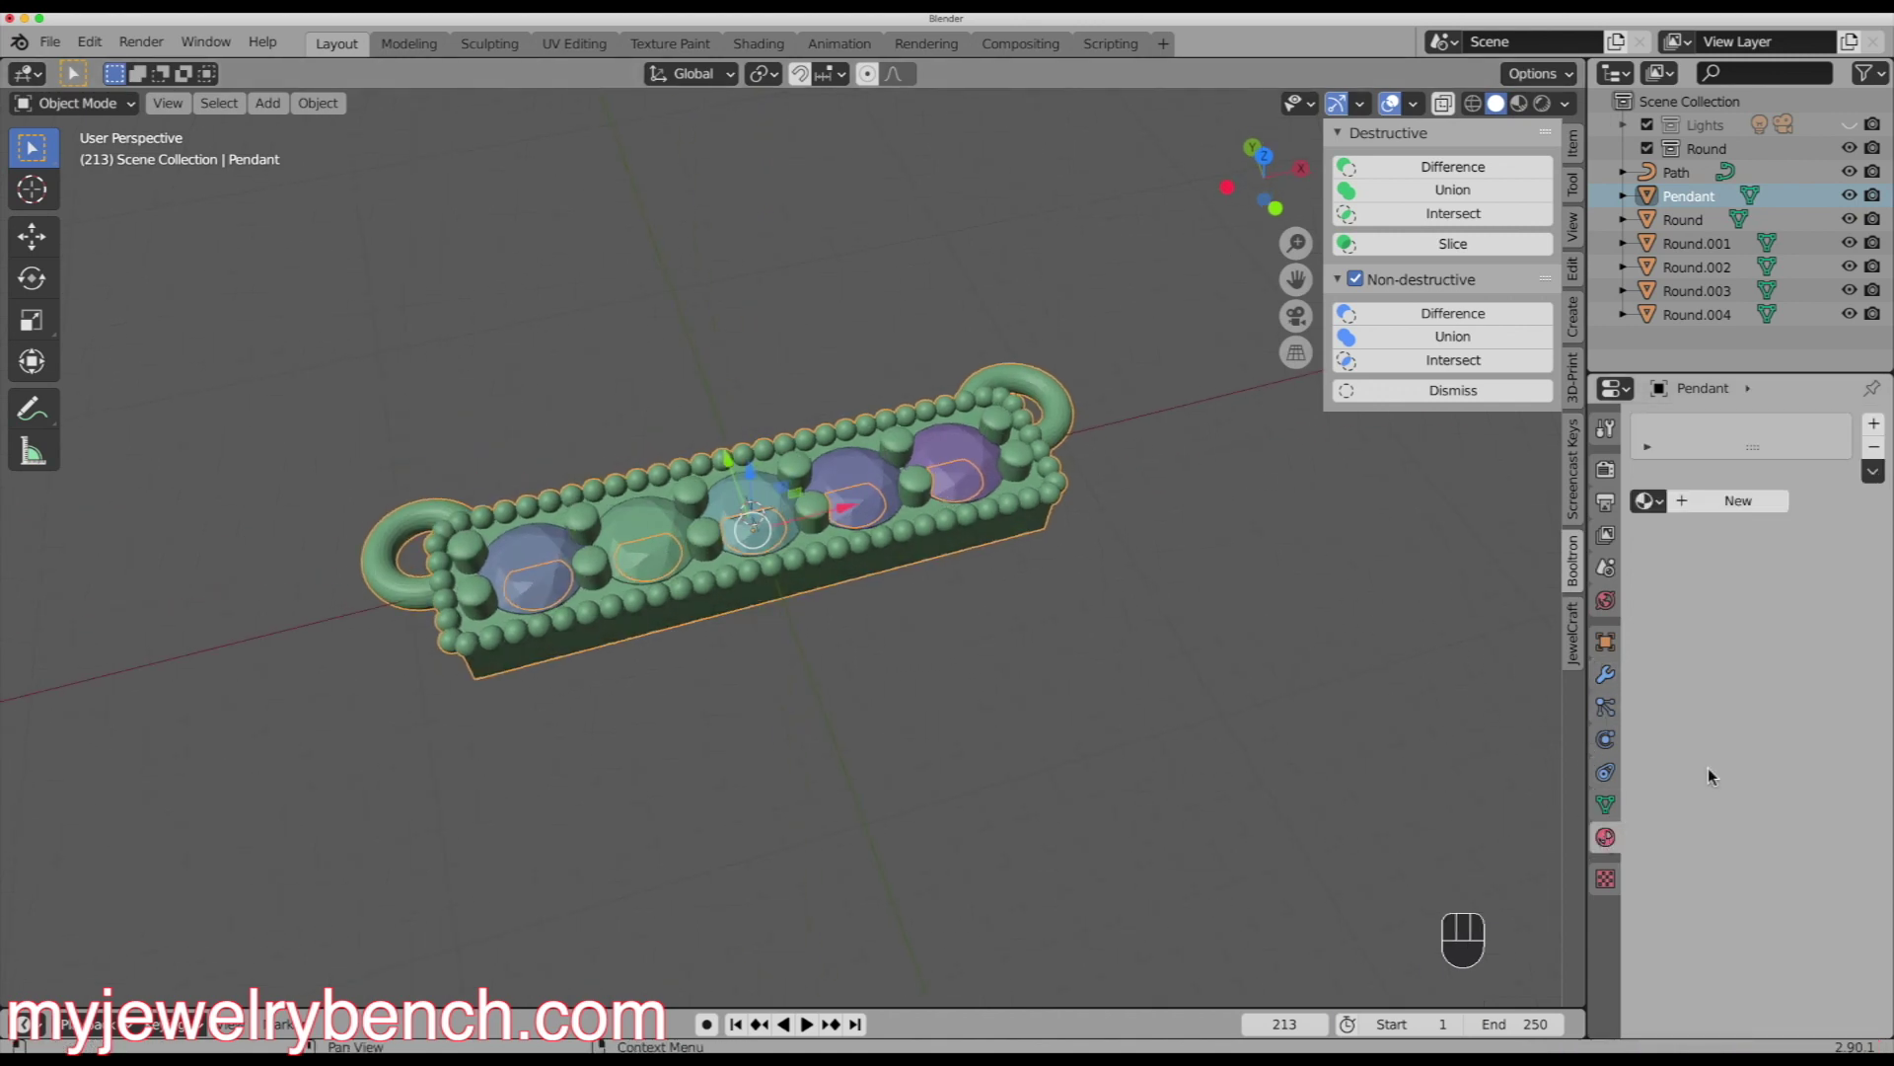
pyautogui.click(1733, 501)
pyautogui.click(1820, 570)
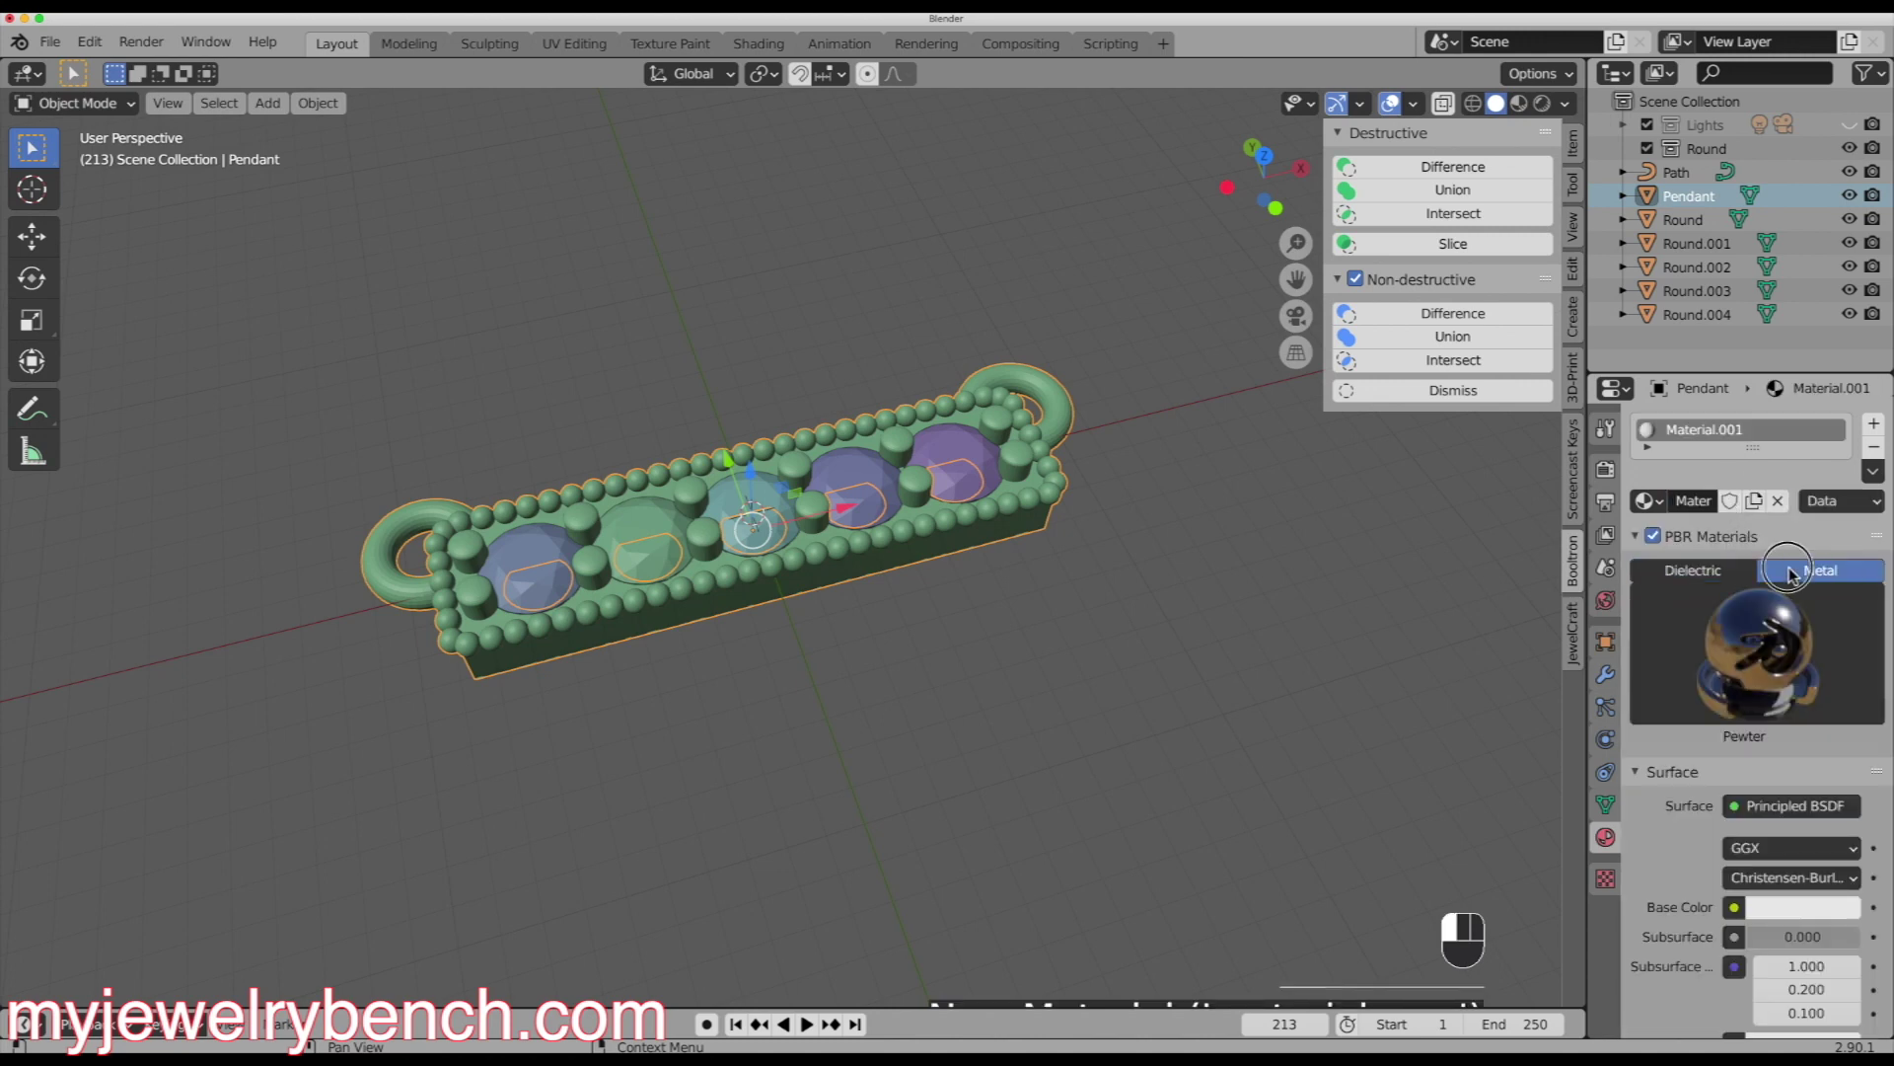
pyautogui.click(1776, 632)
pyautogui.click(1821, 216)
# - Set the gold material's roughness to 0.209 and show the pendant in rendered viewport shading
pyautogui.scroll(-4, 1677, 789)
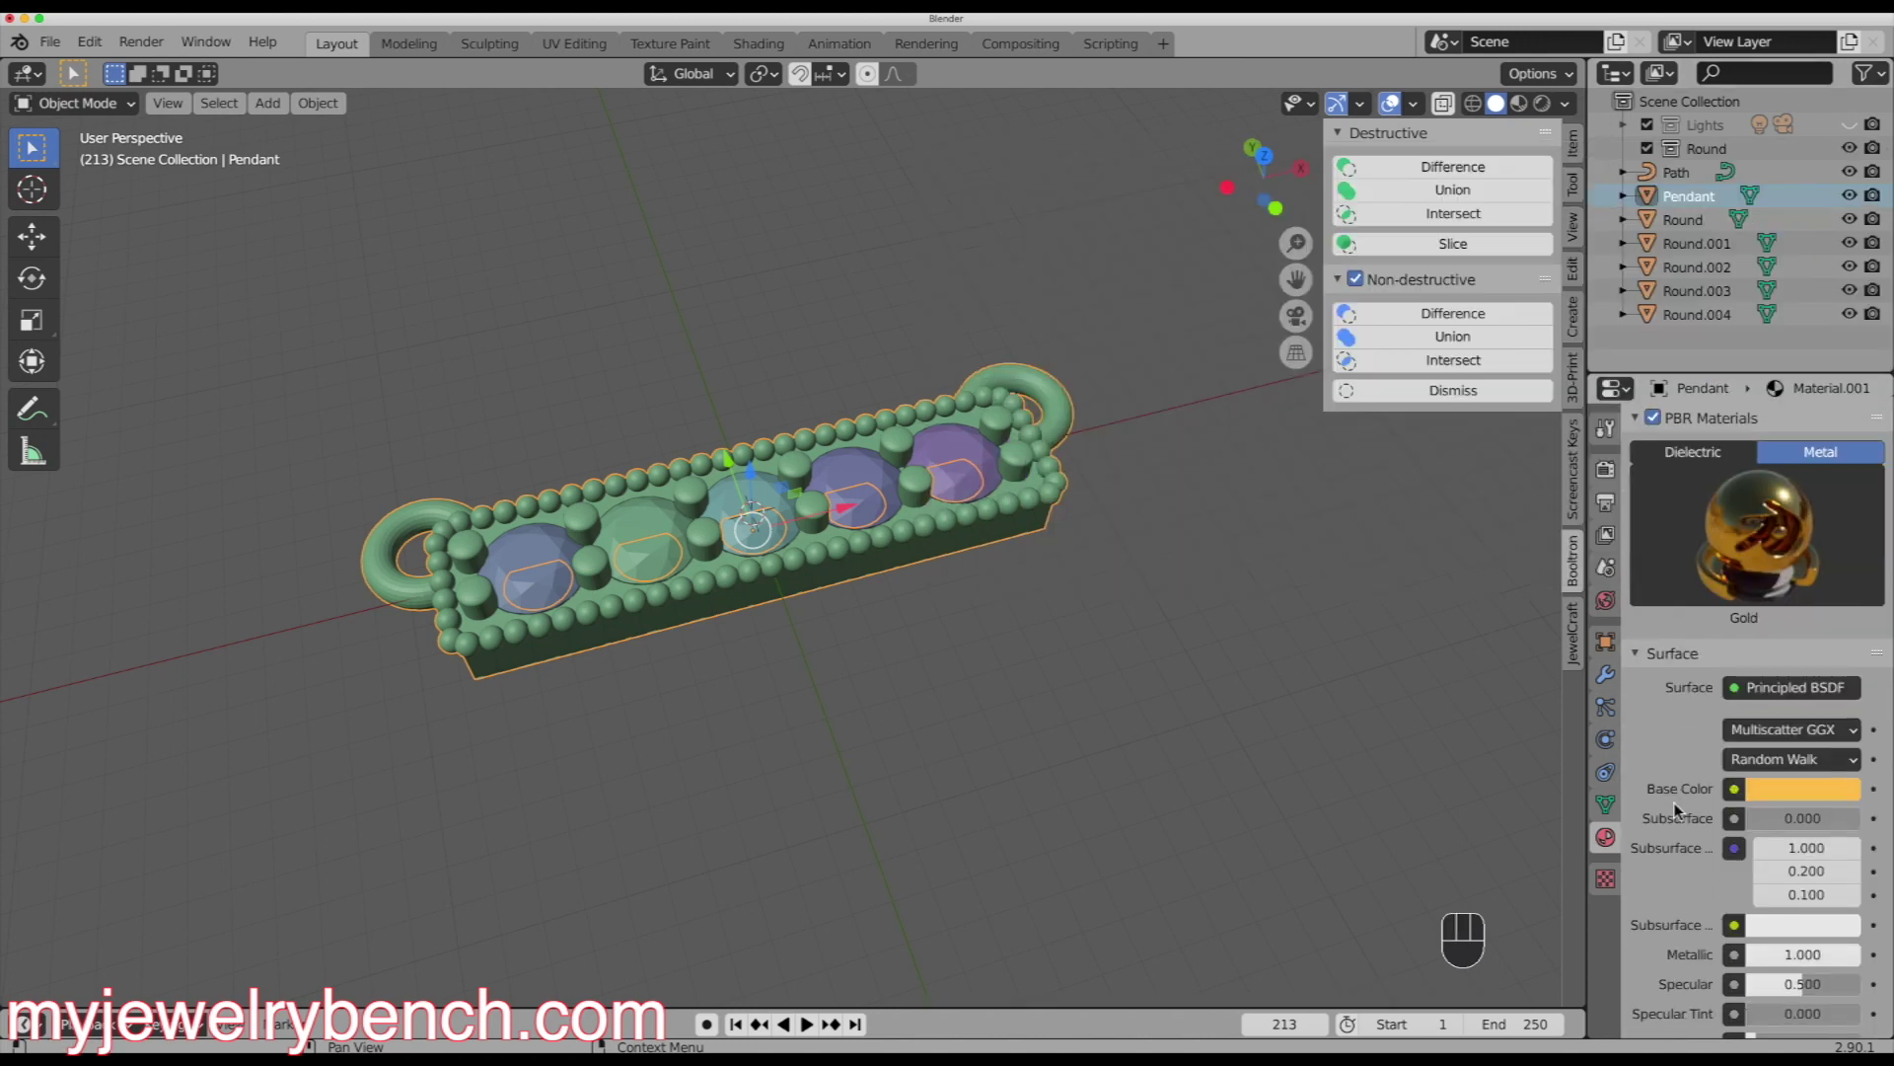
pyautogui.scroll(-2, 1709, 905)
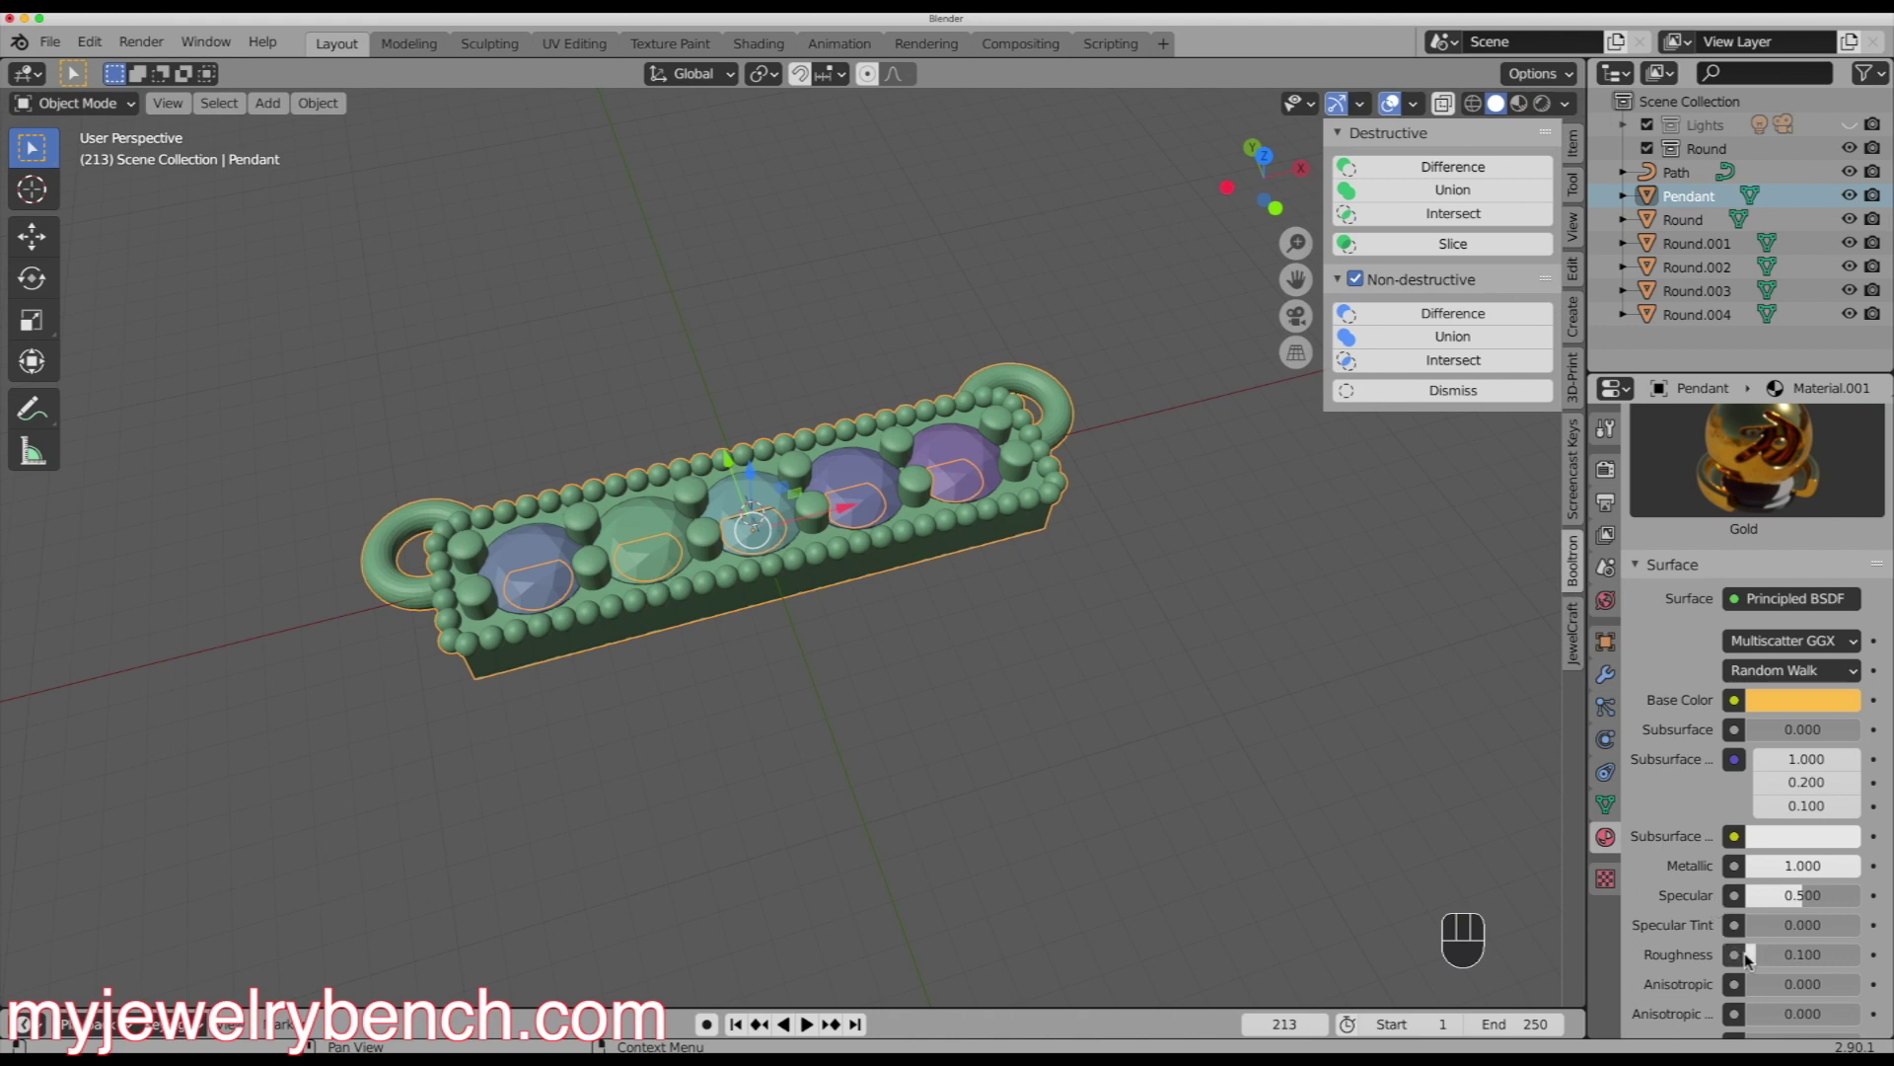
pyautogui.moveTo(1766, 954); pyautogui.dragTo(1788, 955)
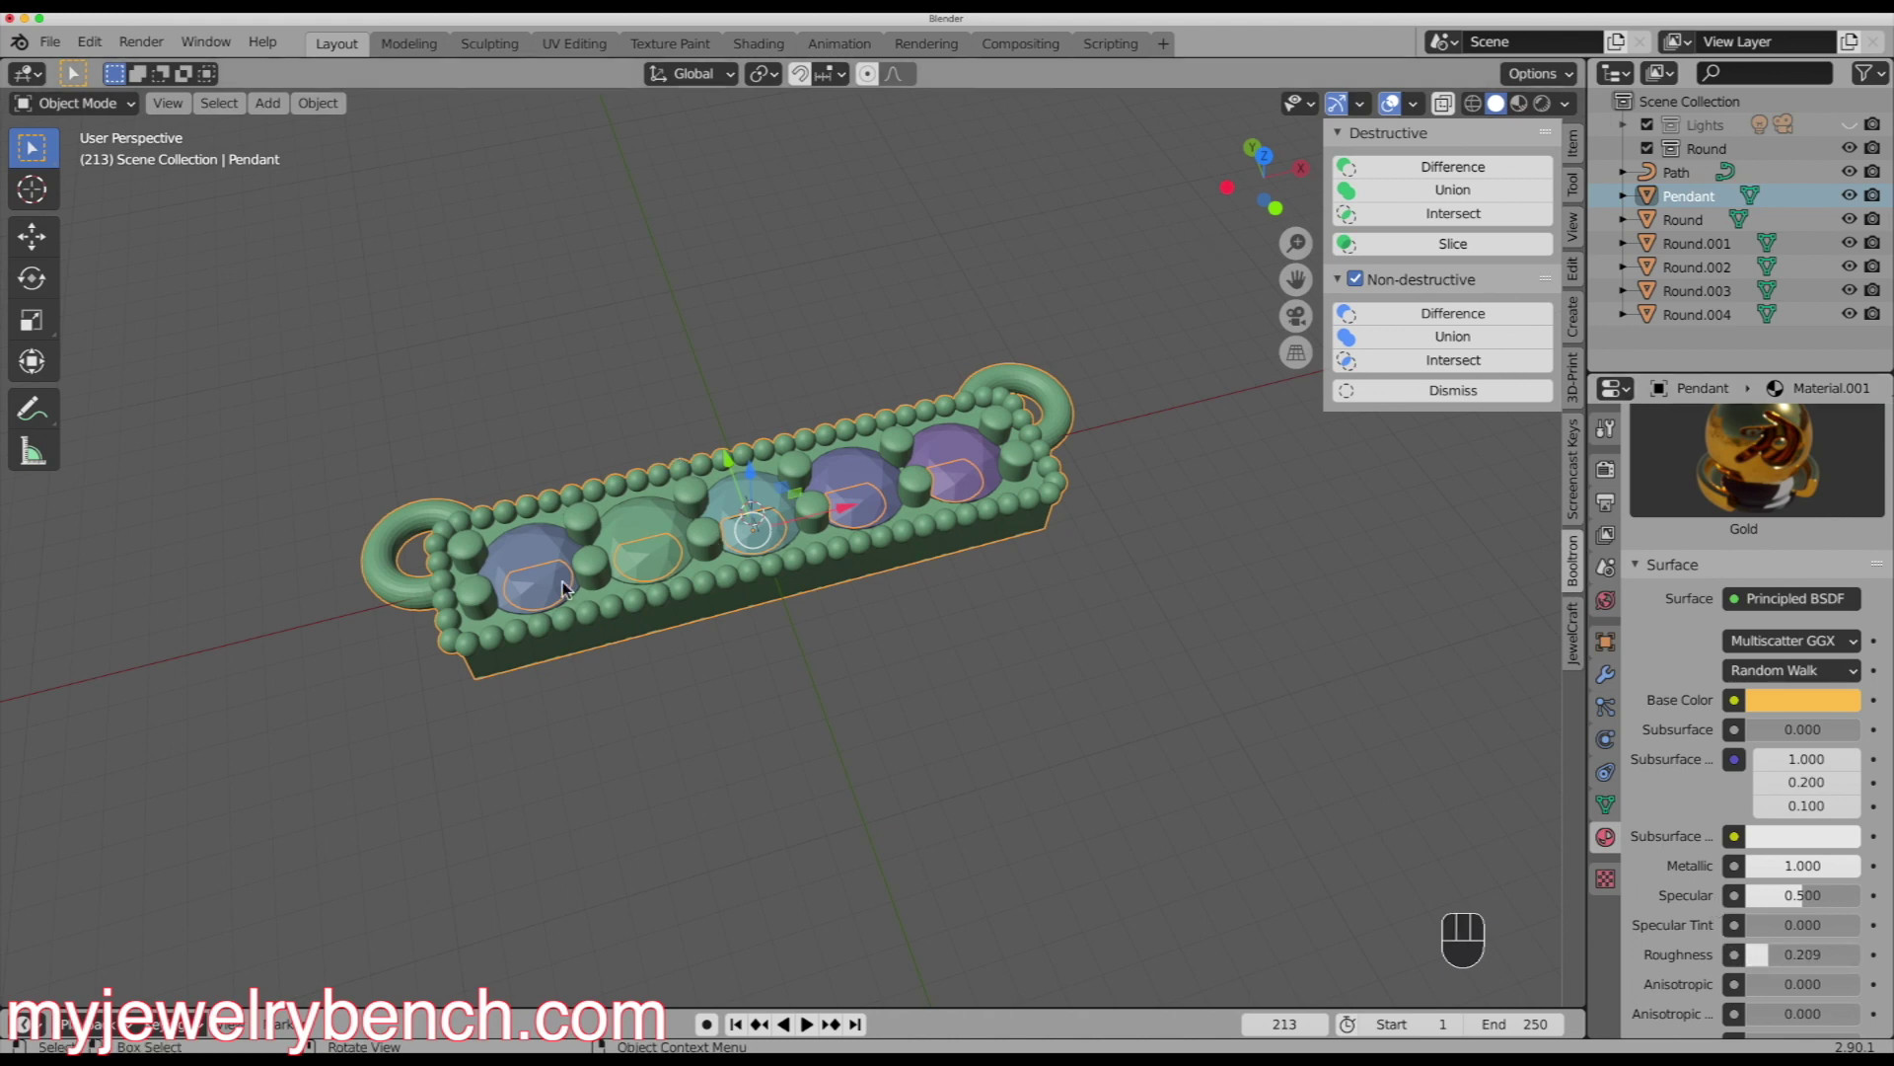
pyautogui.click(1541, 104)
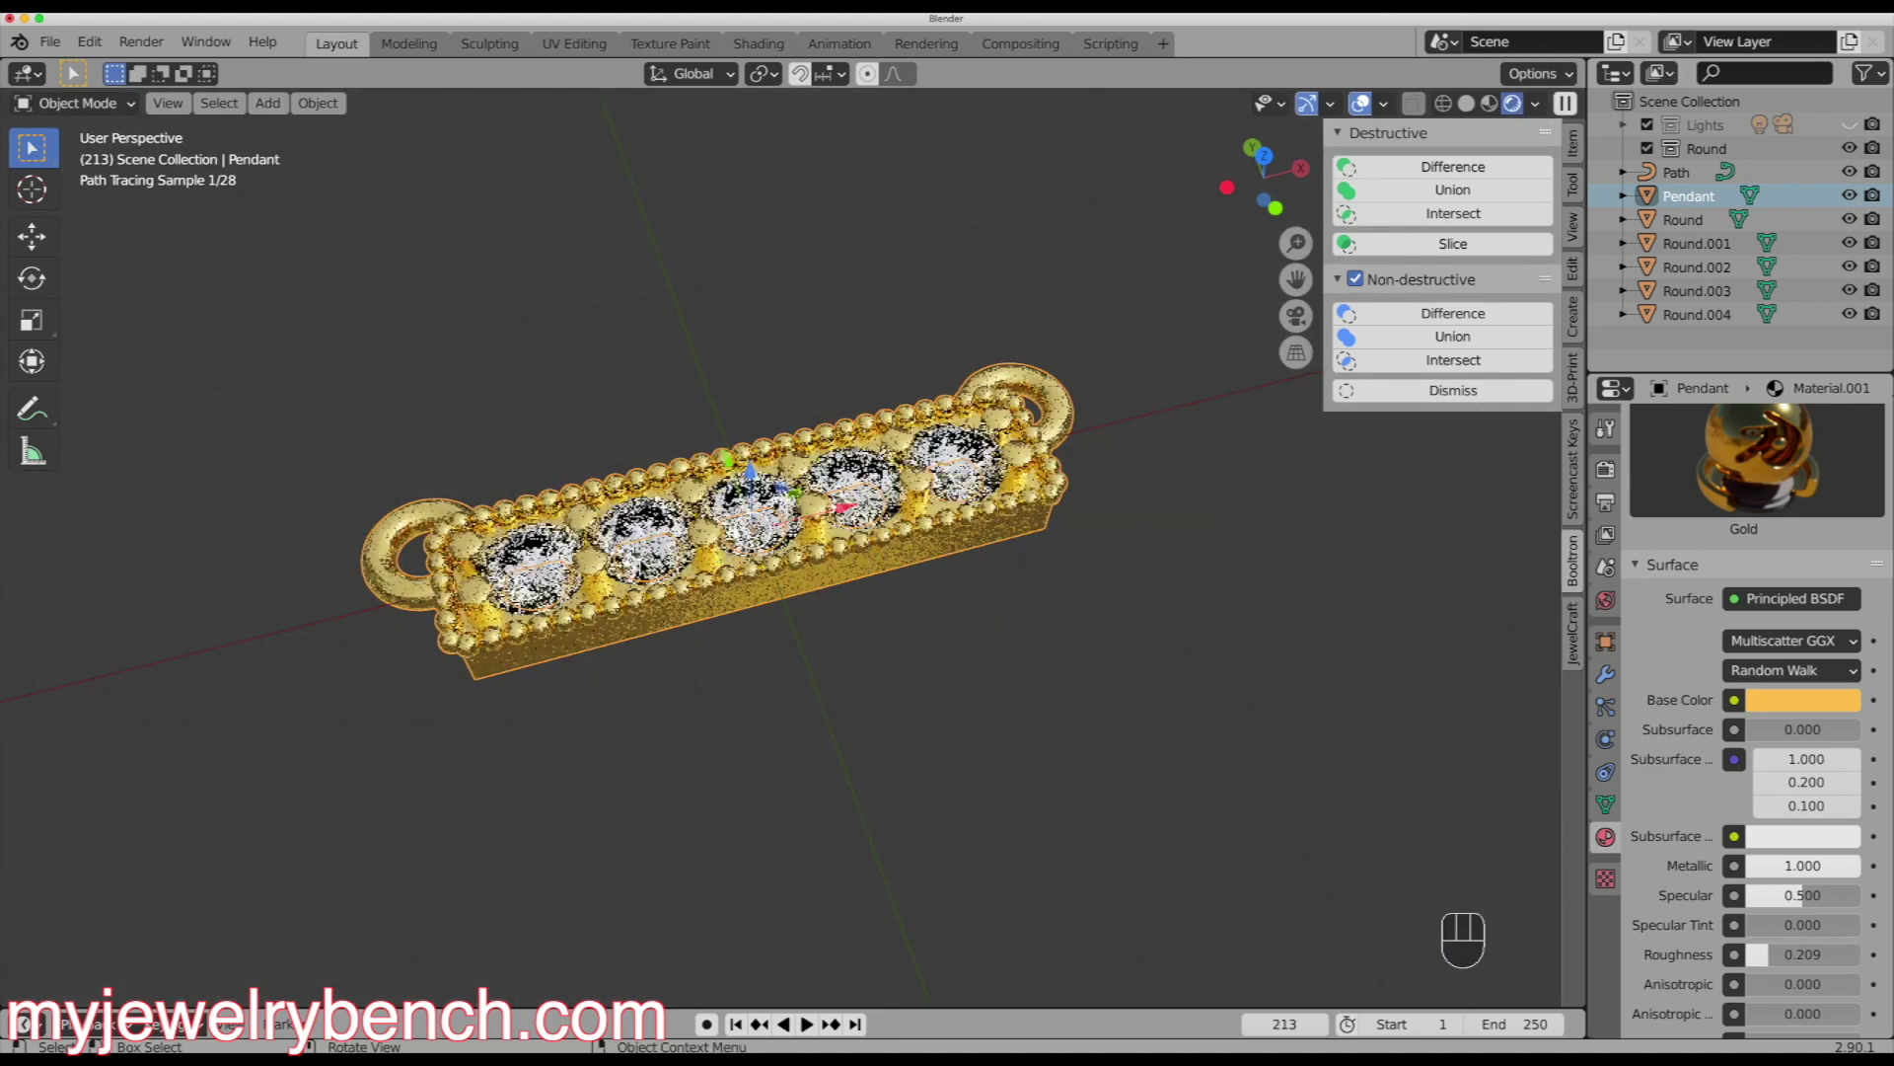